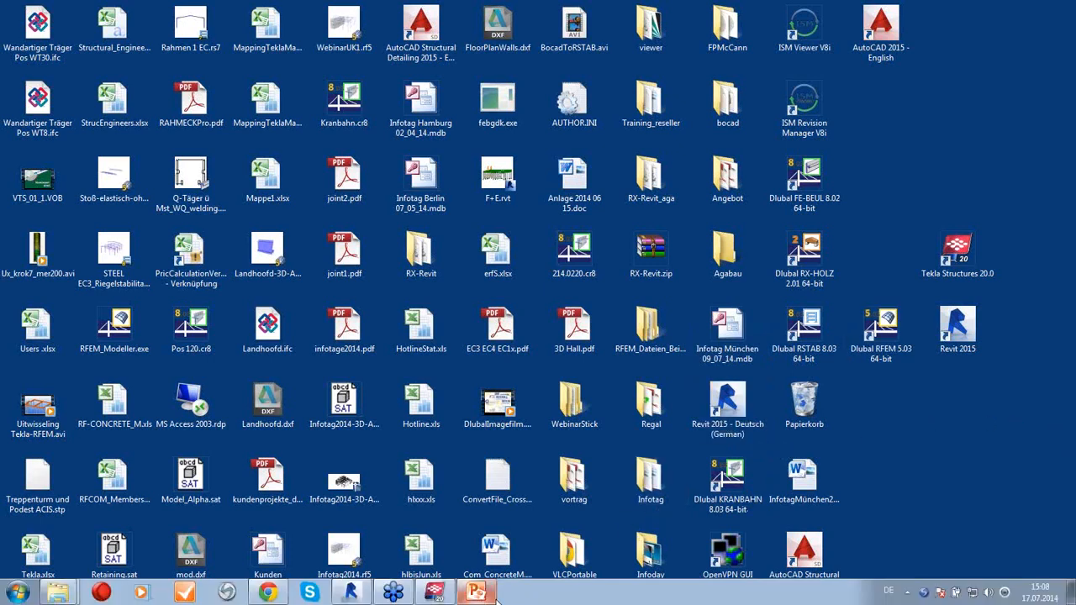
Step: Close the running Revit window, relaunch Revit 2015 and maximize its window
right_click(348, 593)
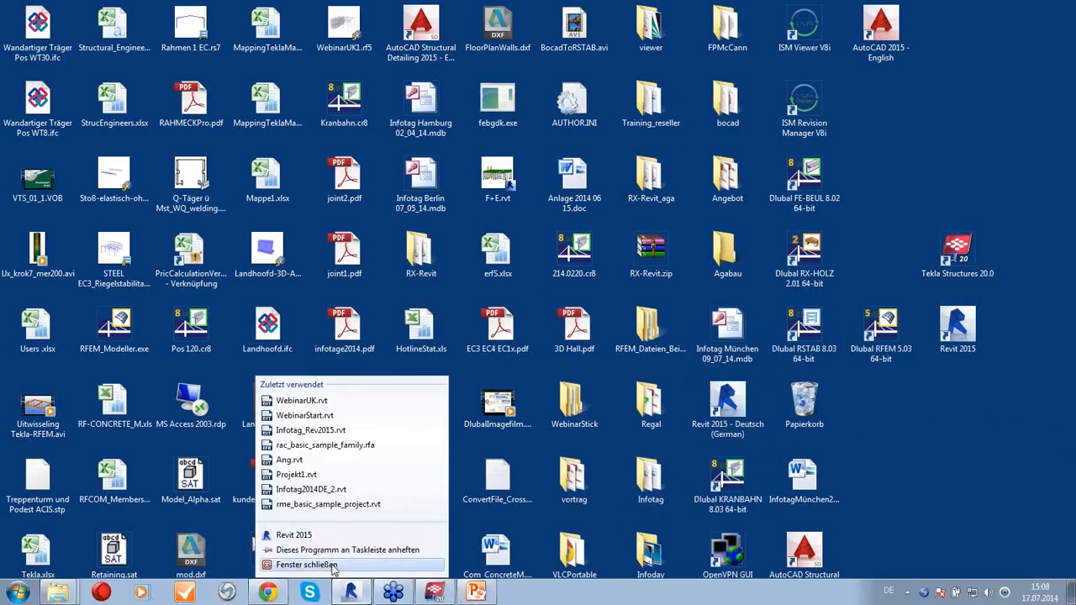
left_click(333, 565)
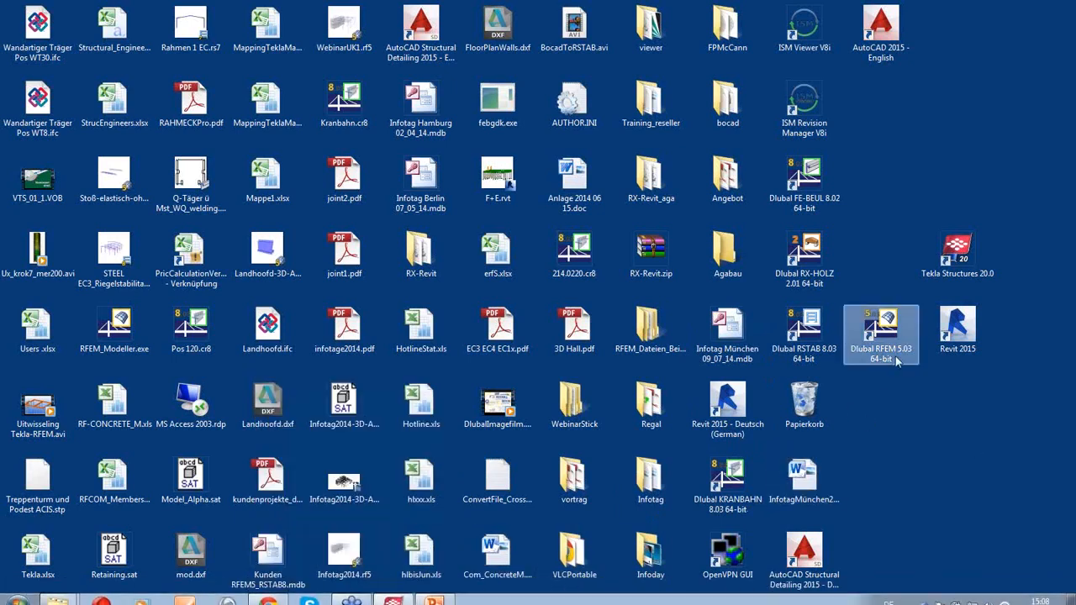
double_click(950, 354)
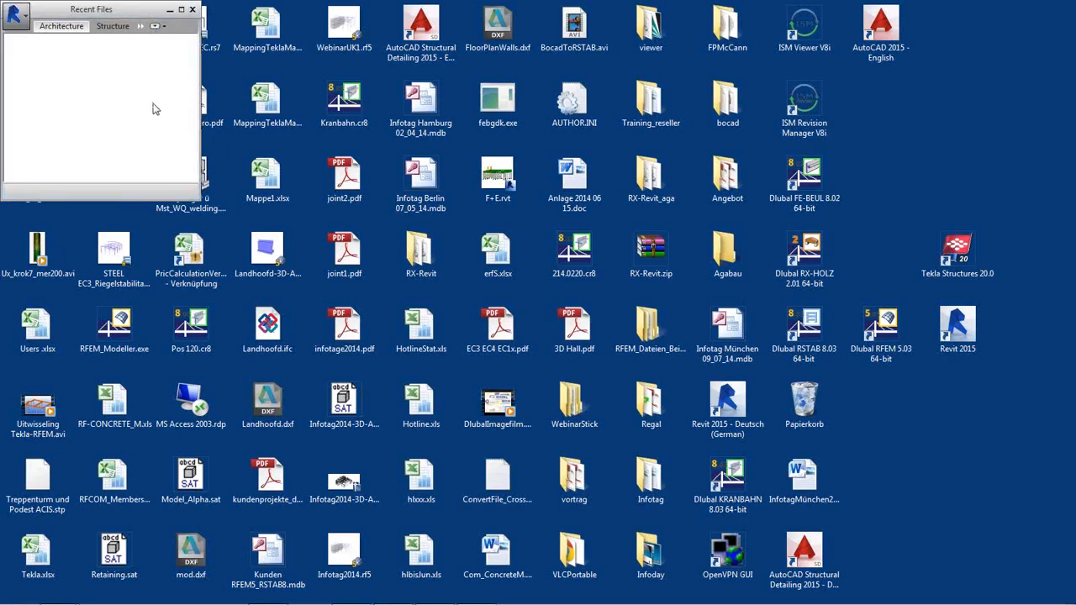
left_click(181, 10)
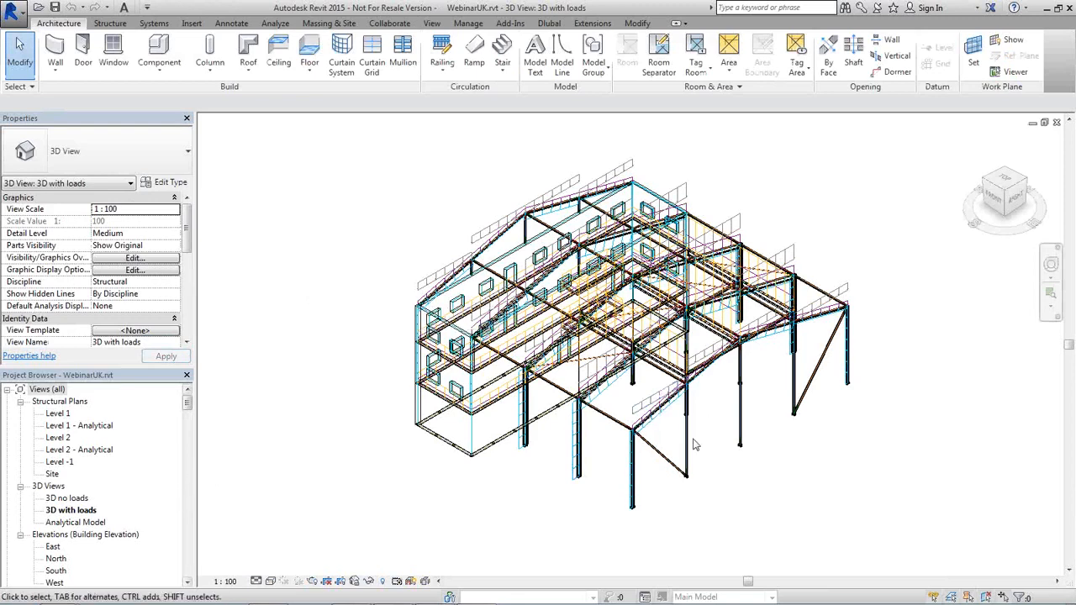
Step: Open the 3D no loads view of the WebinarUK model and examine the building's frame, walls and openings
mouse_move(694, 447)
middle_mouse_down("shift")
mouse_move(691, 376)
mouse_move(683, 454)
middle_mouse_up("shift")
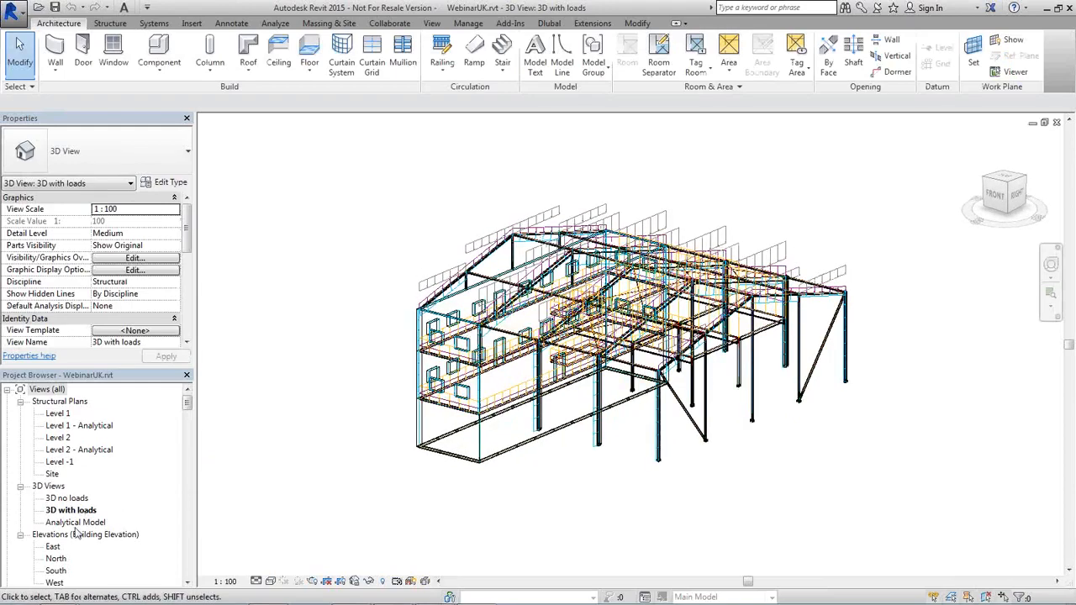
double_click(66, 498)
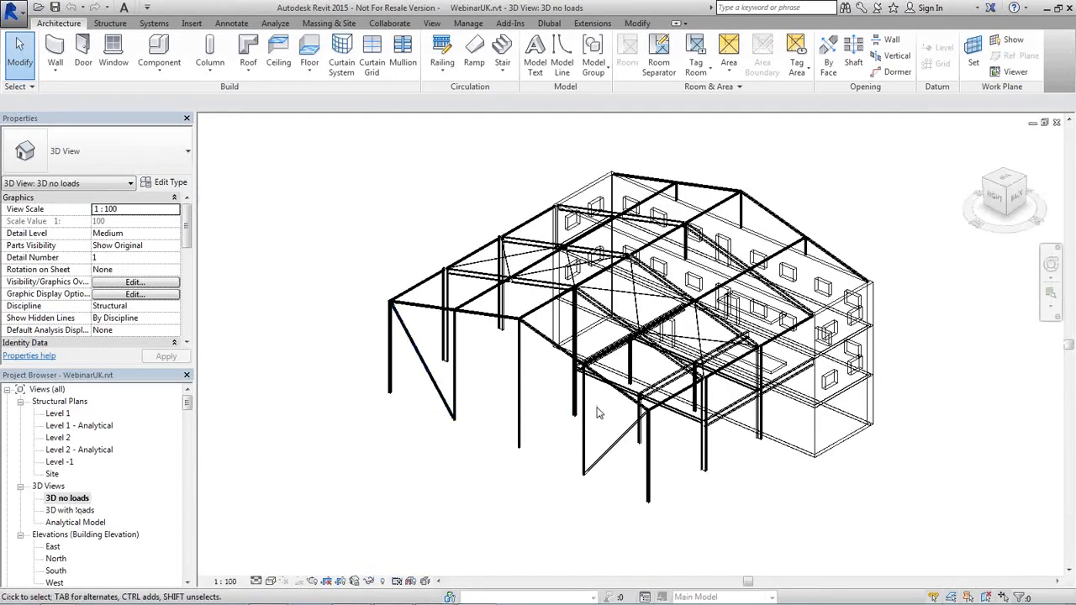
mouse_move(601, 442)
middle_mouse_down("shift")
mouse_move(761, 336)
mouse_move(787, 357)
middle_mouse_up("shift")
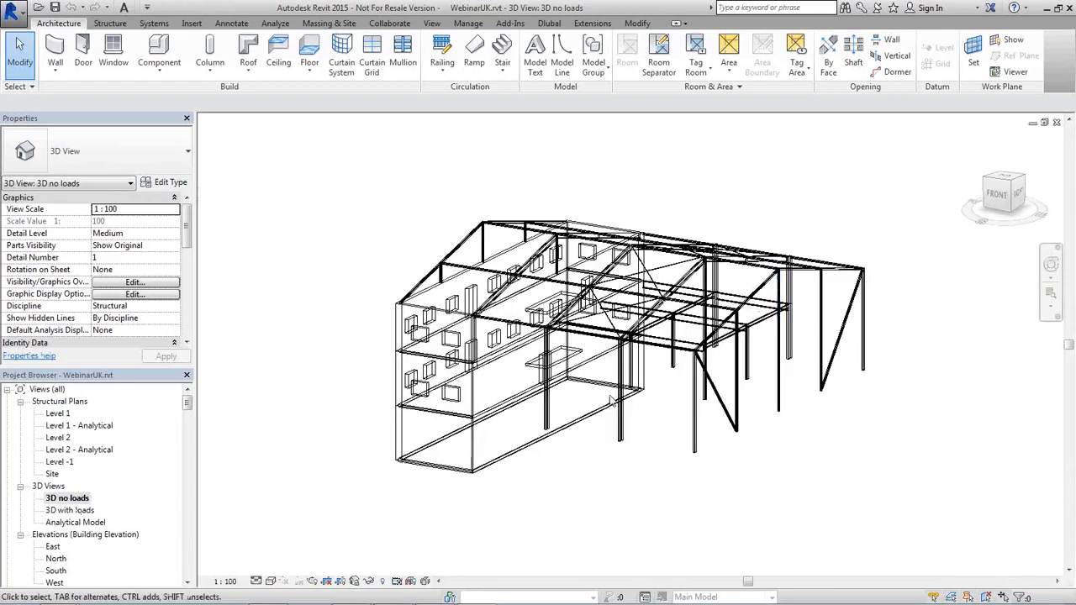
scroll(586, 401, "up", 2)
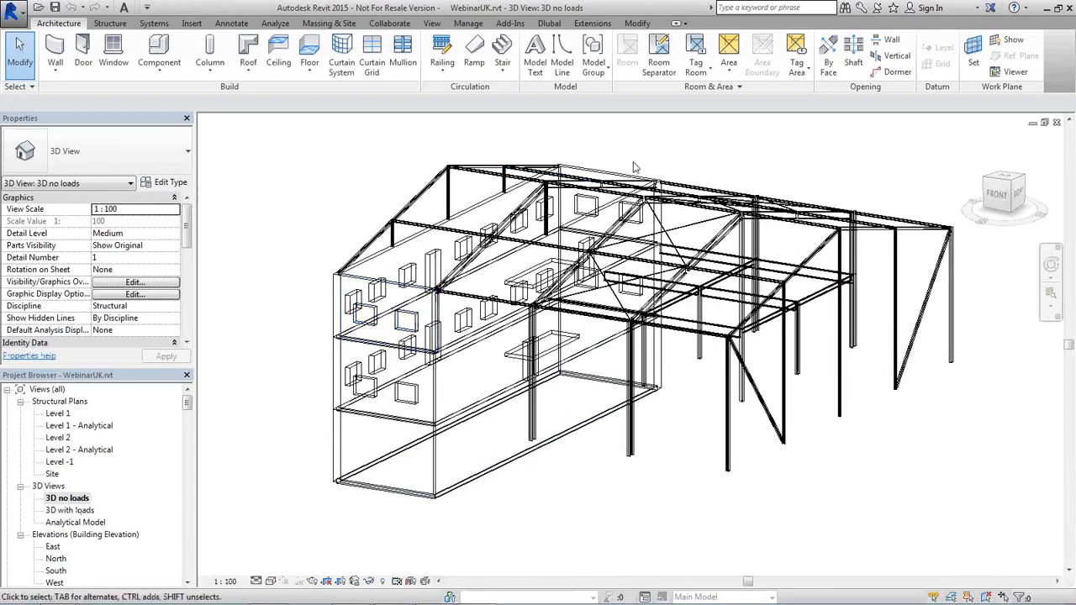
scroll(496, 296, "up", 2)
scroll(486, 294, "up", 2)
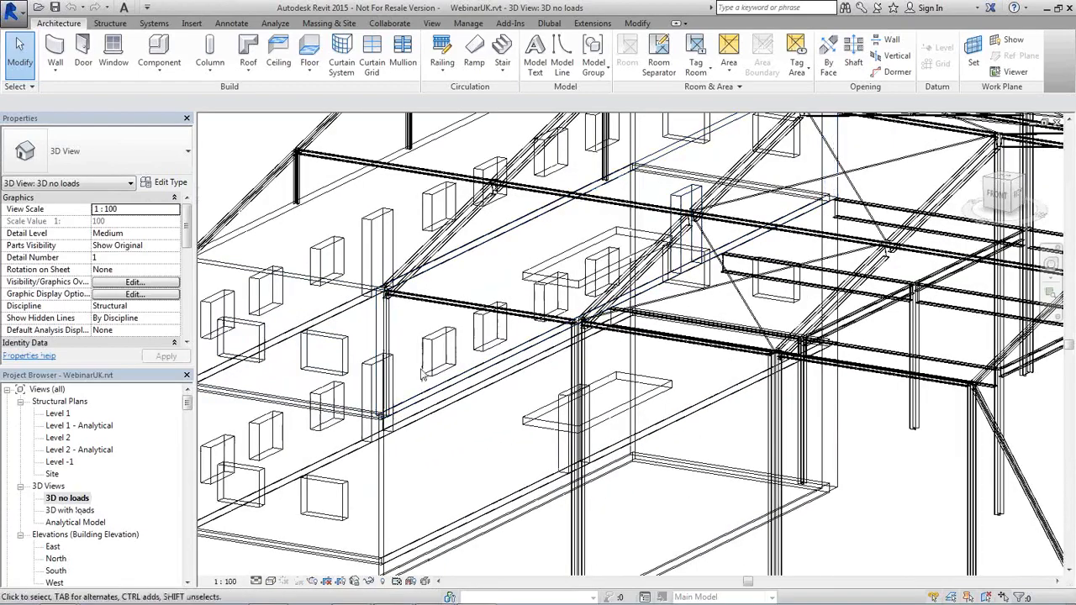
middle_click_drag(489, 304, 497, 381, "shift")
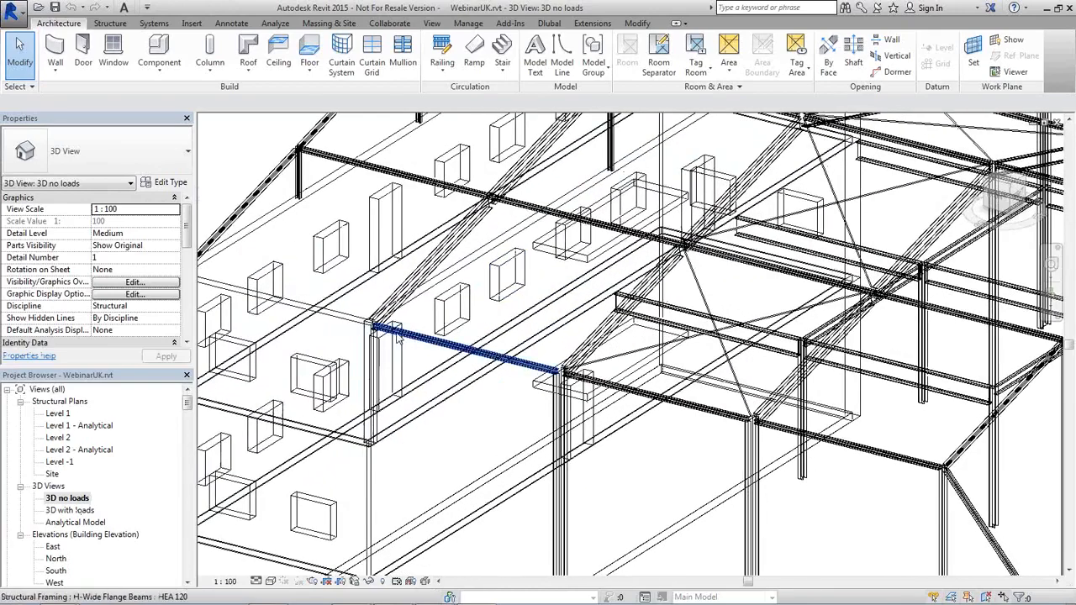
scroll(405, 370, "down", 2)
scroll(407, 400, "up", 1)
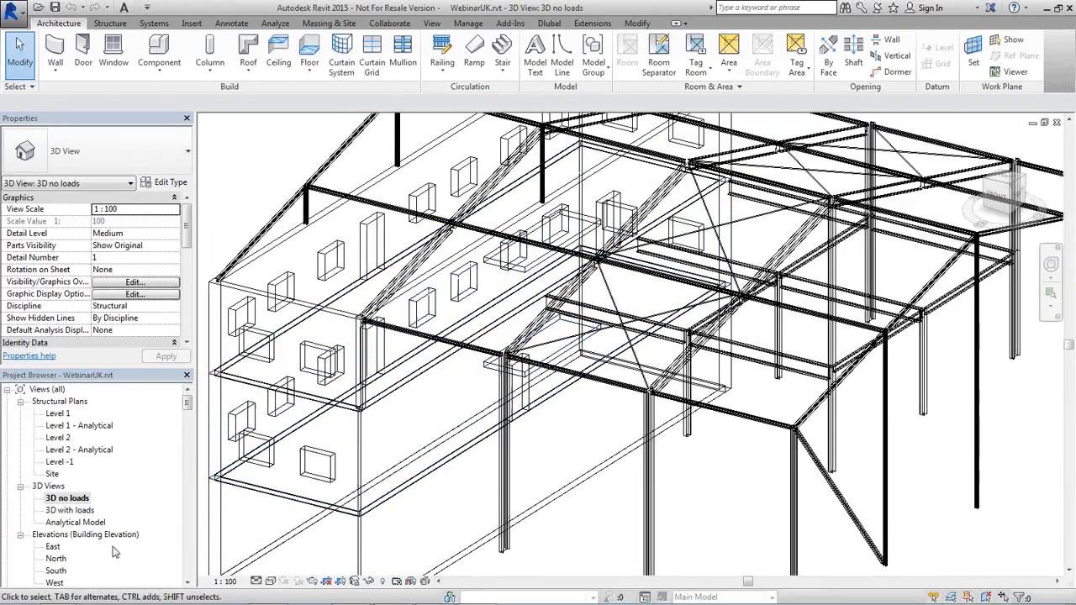
Step: Open the 3D with loads view and examine the analytical lines and load arrows along the eaves beam and wall
double_click(72, 511)
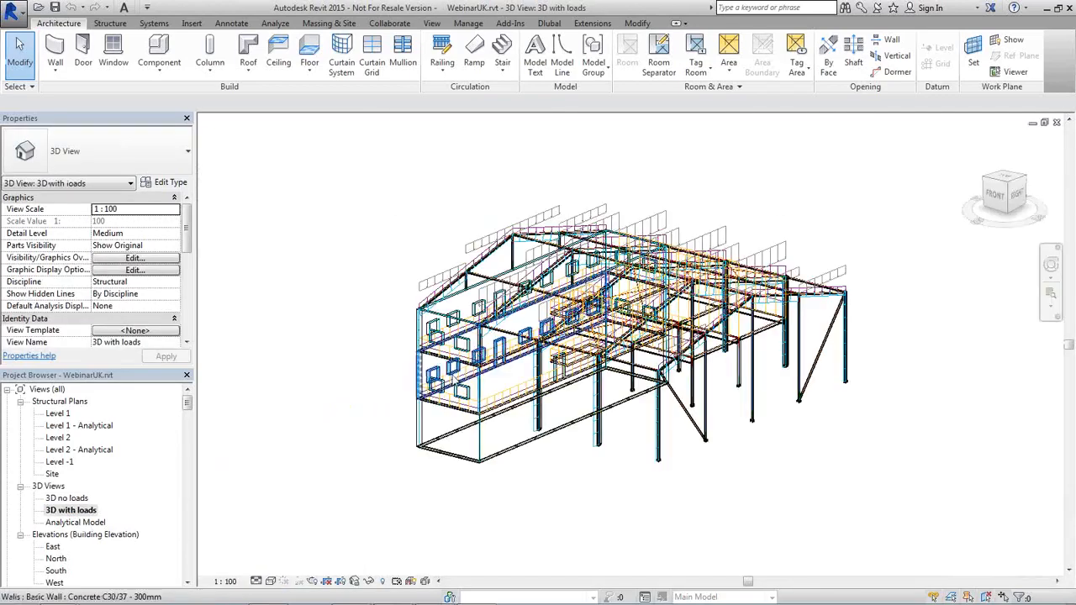
scroll(518, 378, "up", 2)
scroll(518, 378, "up", 4)
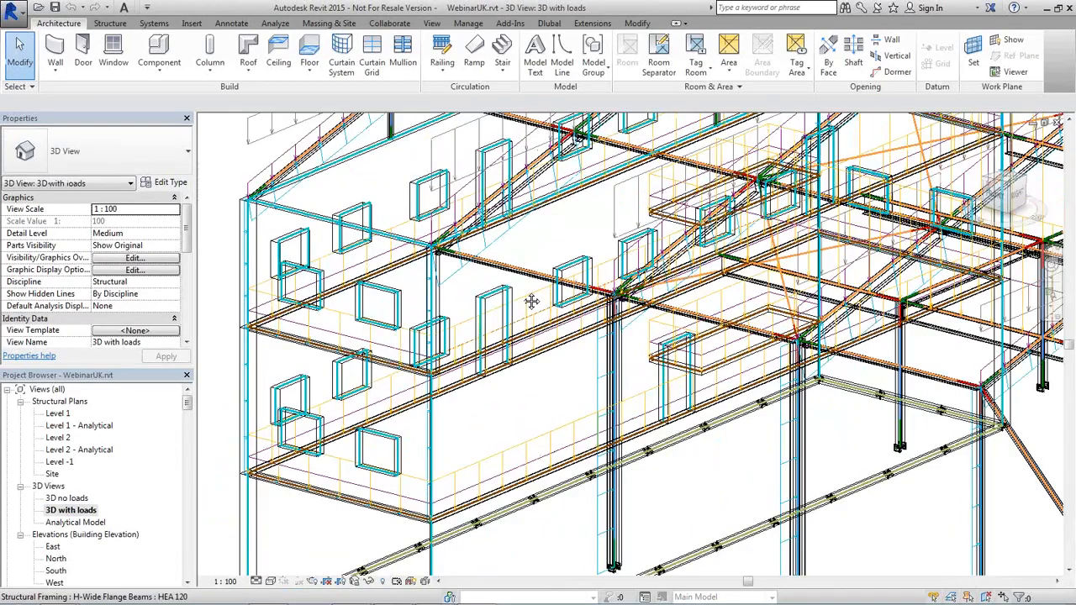
scroll(314, 252, "up", 1)
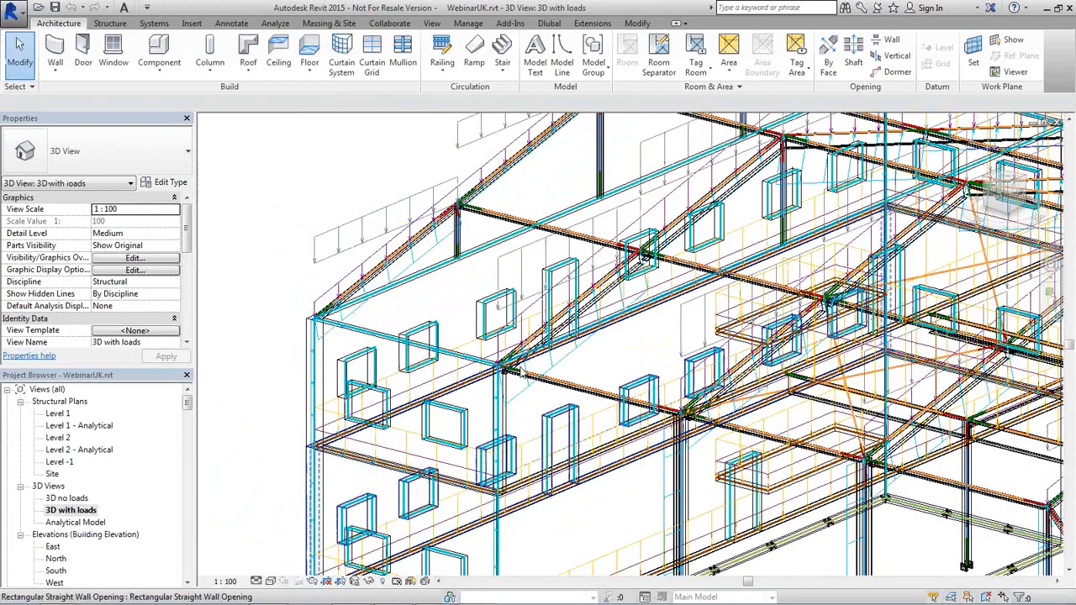
scroll(457, 347, "up", 5)
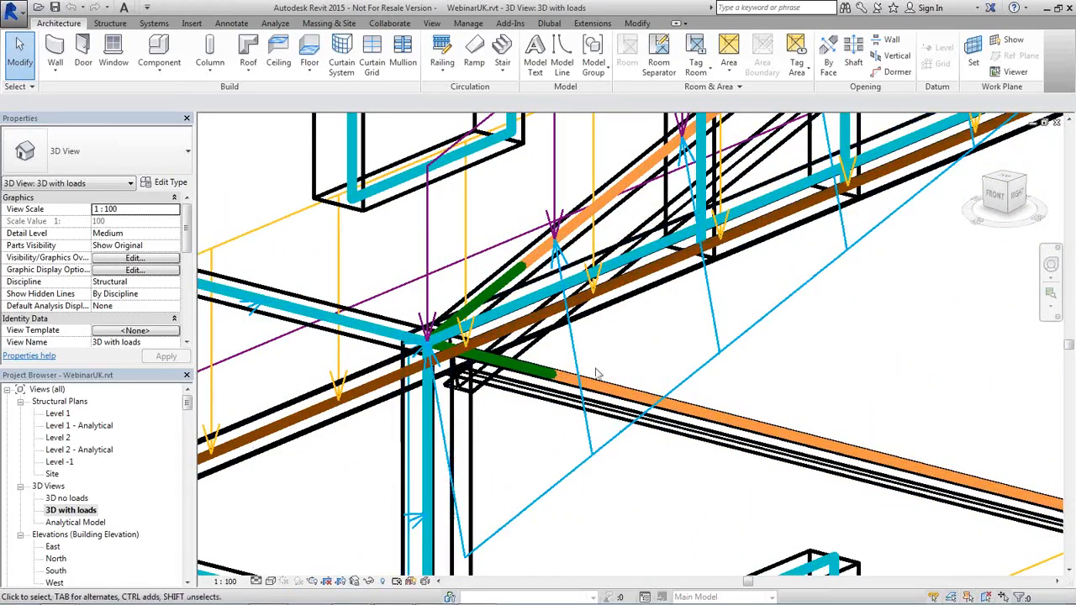
middle_click_drag(691, 433, 480, 302)
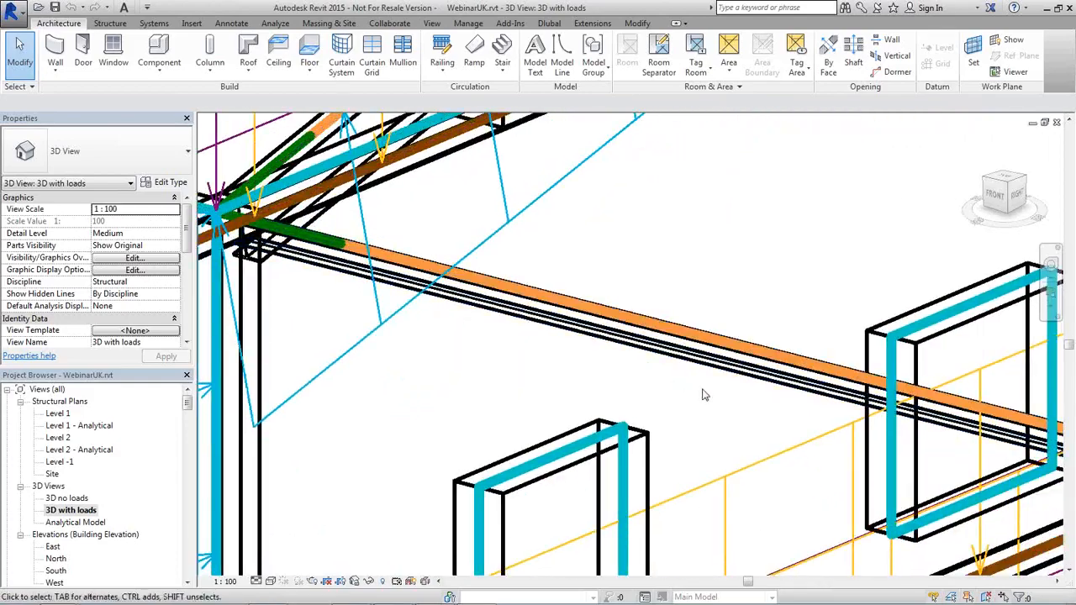
middle_click_drag(703, 395, 580, 269)
scroll(597, 358, "up", 2)
scroll(597, 357, "down", 3)
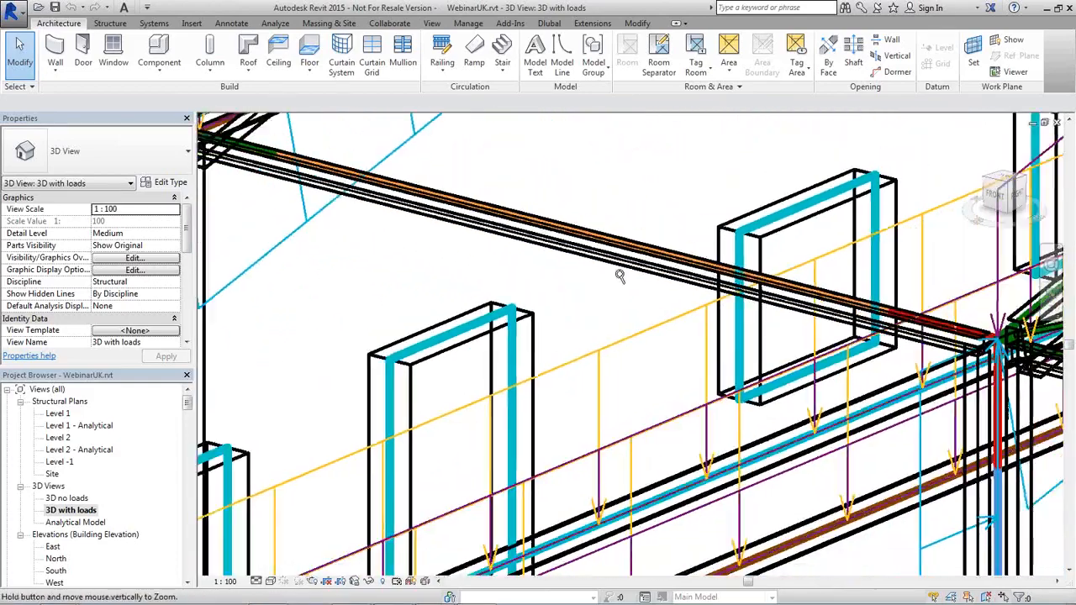
Step: Examine the frame joint where the analytical lines of the column, IPE360 rafter, eaves beams and bracing meet
middle_click_drag(596, 357, 749, 384, "shift")
scroll(683, 436, "up", 1)
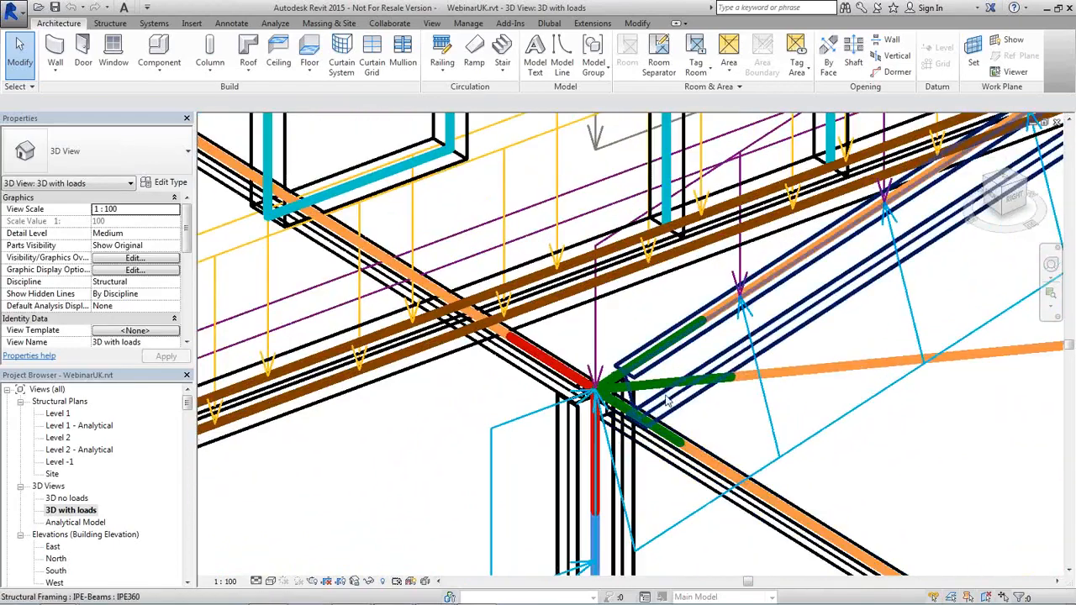
middle_click_drag(703, 416, 630, 452)
scroll(694, 360, "up", 1)
scroll(631, 447, "up", 1)
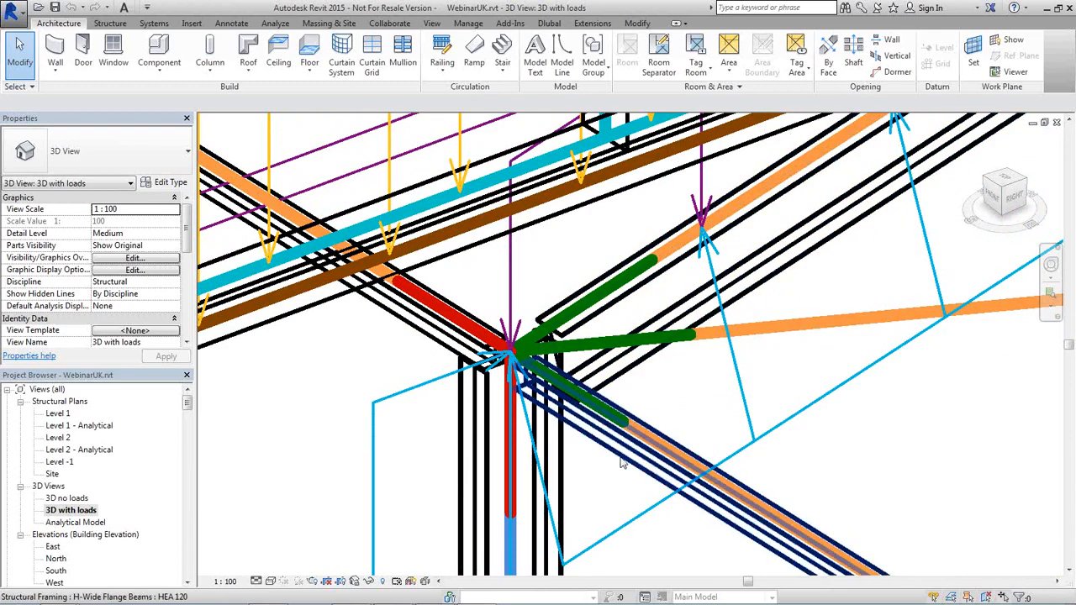
middle_click_drag(622, 462, 542, 390)
scroll(538, 382, "down", 2)
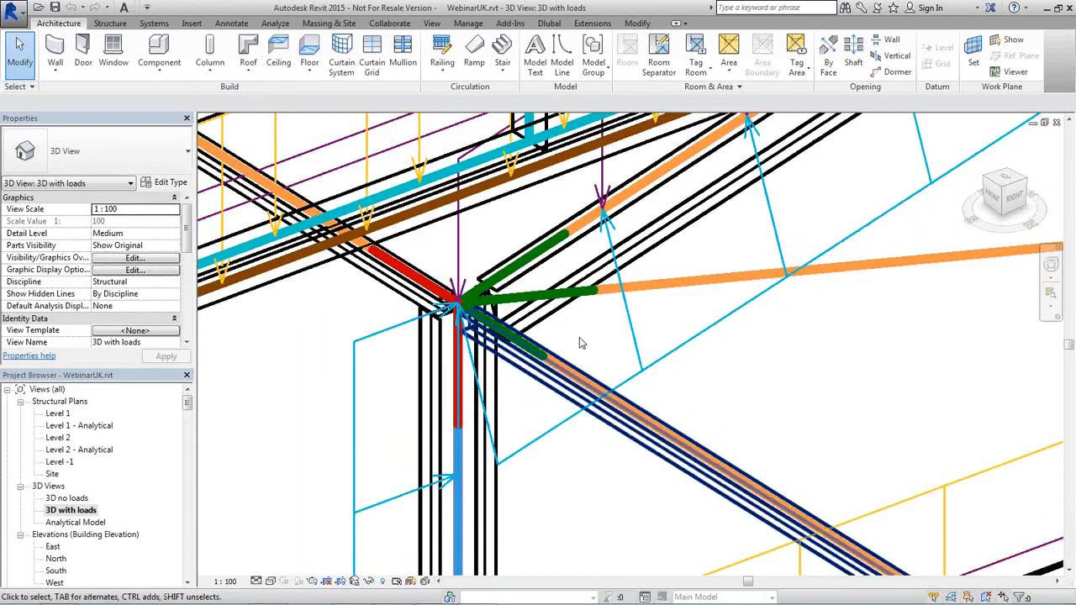
Step: Select the RD 30 round bar brace at the joint and review its analytical beam's start and end release properties
left_click(609, 296)
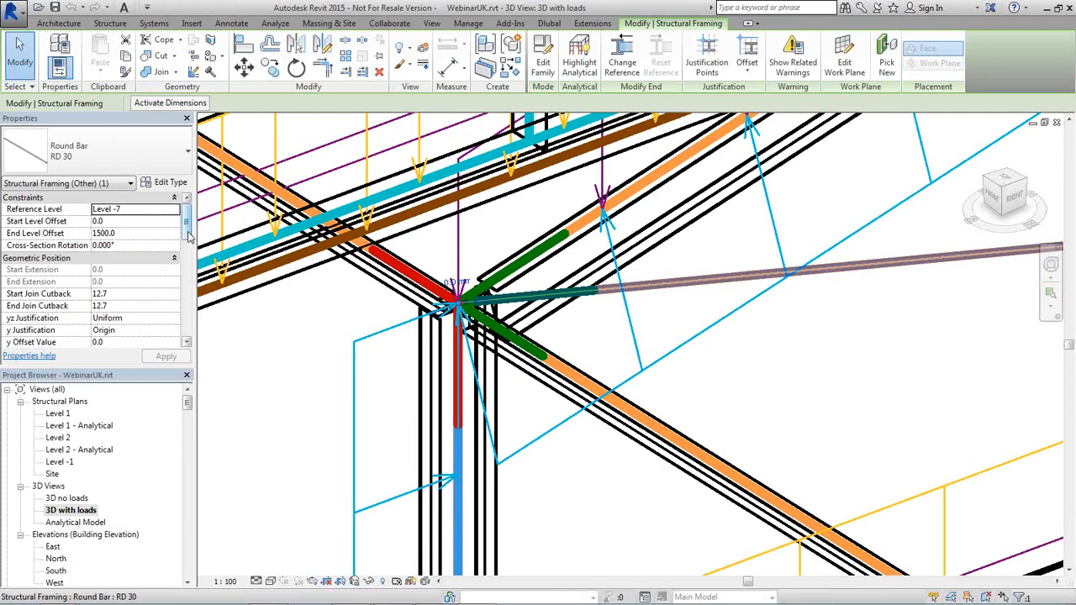
left_click(81, 185)
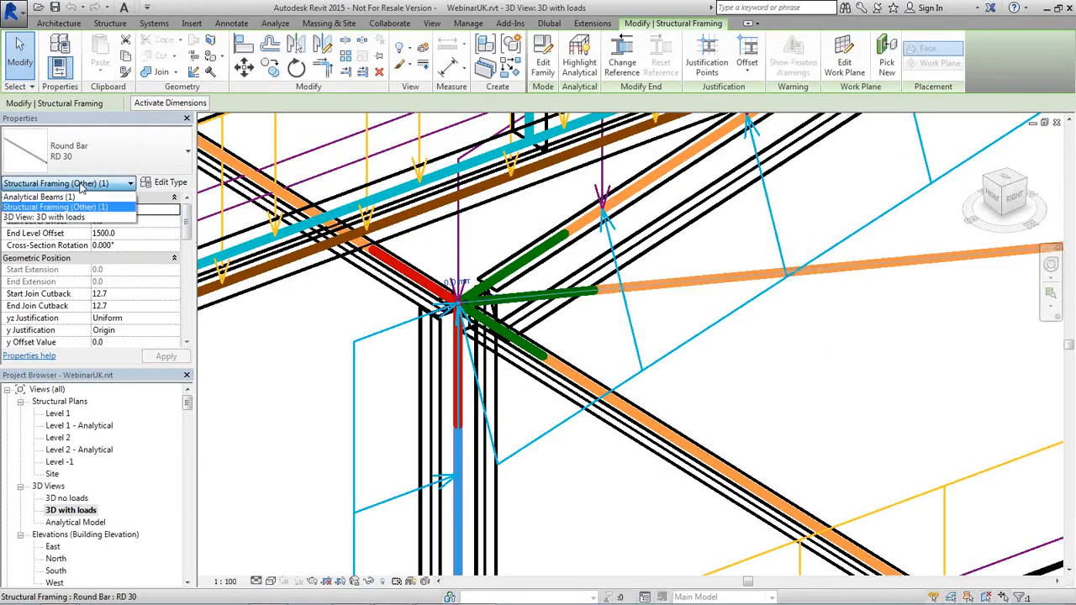
left_click(38, 196)
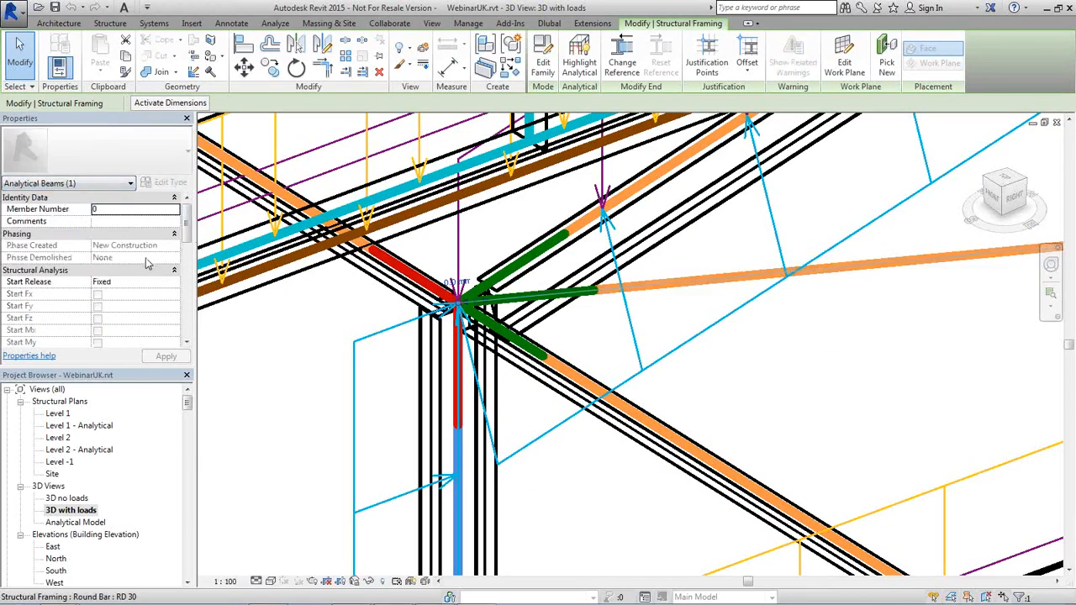
mouse_move(184, 230)
left_mouse_down()
mouse_move(180, 278)
mouse_move(179, 250)
left_mouse_up()
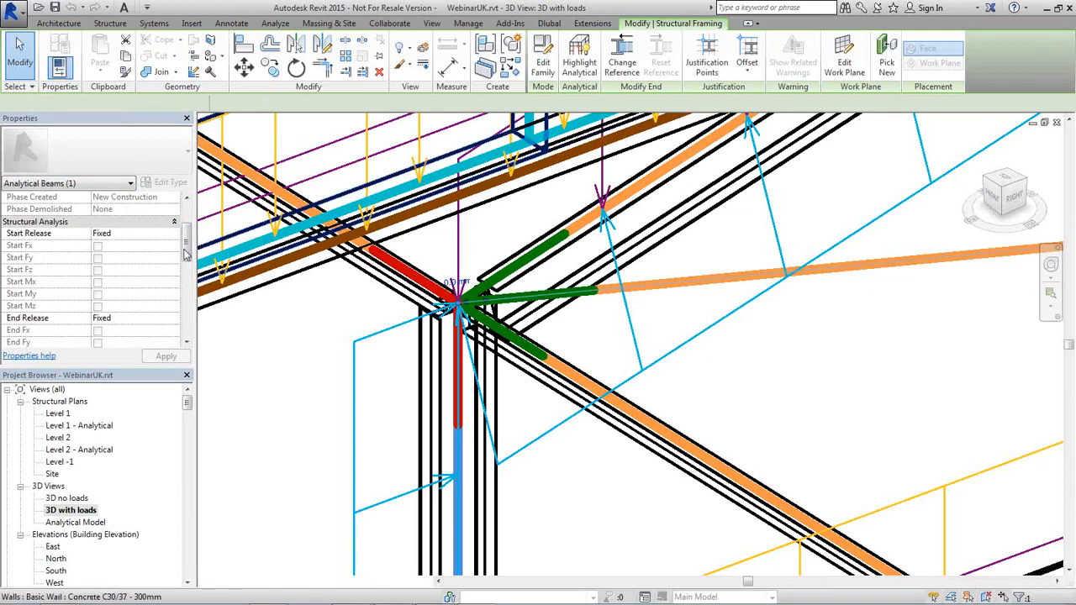
left_click_drag(184, 246, 179, 330)
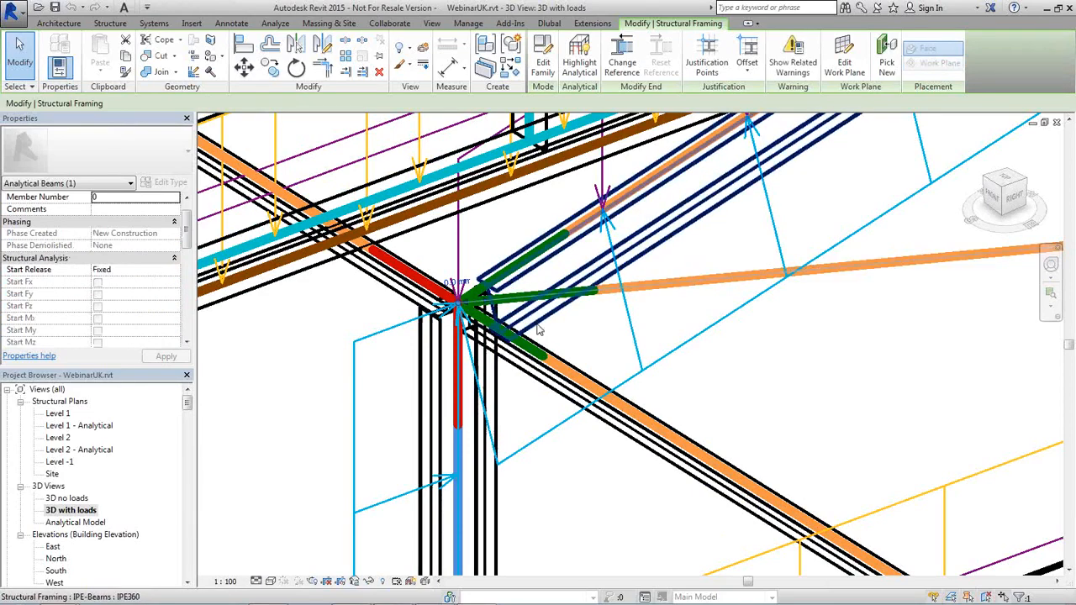
Step: Inspect the translation and rotation settings of the boundary condition at a front column's base, then clear the selection
middle_click_drag(540, 337, 463, 289)
scroll(474, 306, "down", 5)
middle_click_drag(616, 424, 425, 262)
scroll(583, 368, "down", 4)
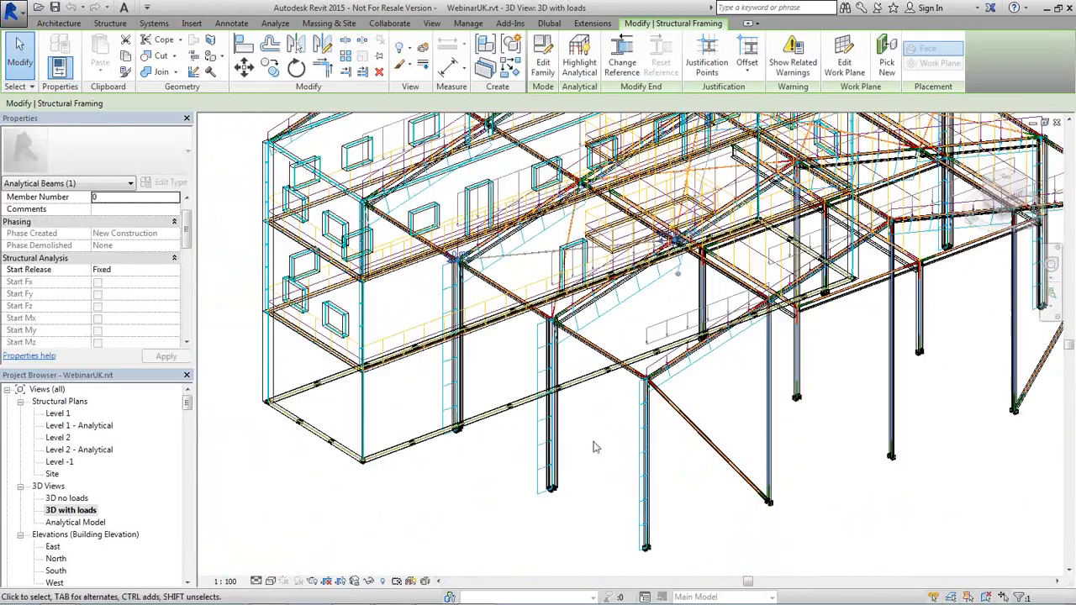
middle_click_drag(603, 428, 532, 287)
scroll(584, 383, "up", 6)
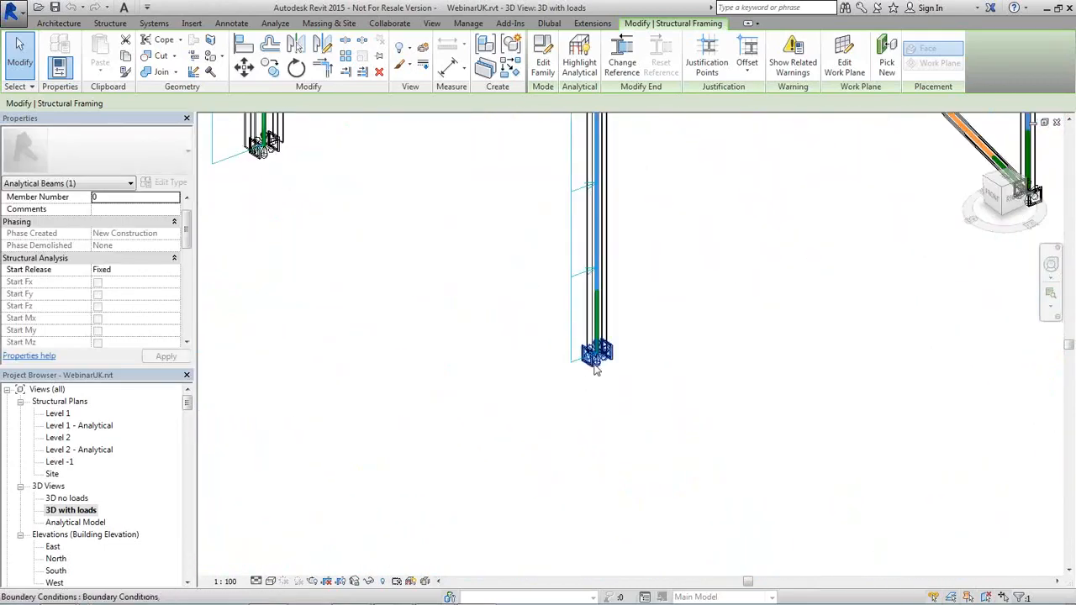
left_click(596, 369)
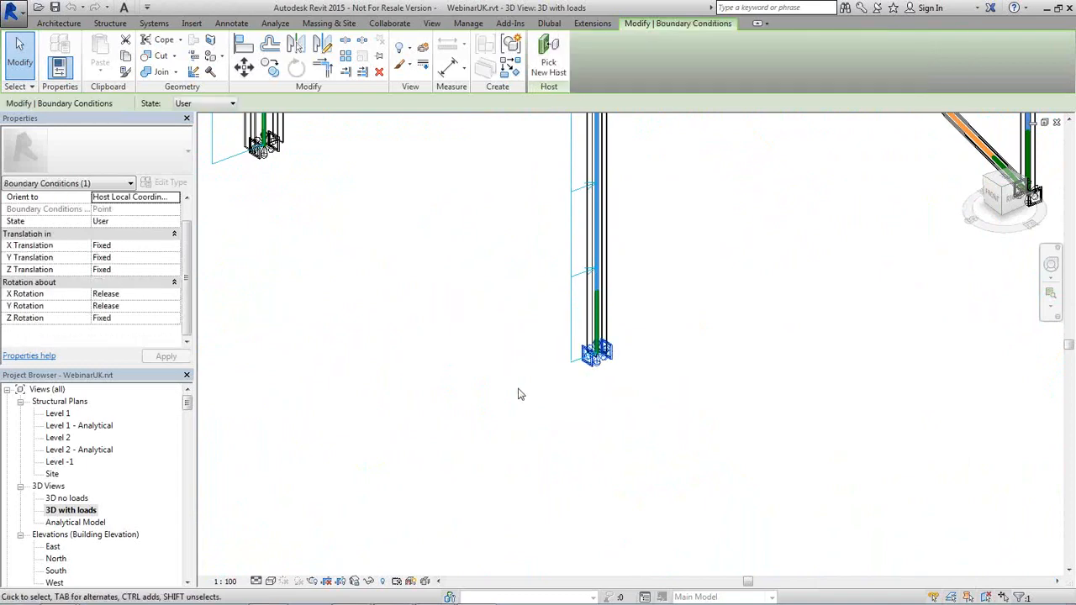
left_click(483, 361)
Step: Review the load cases and load natures in the structural settings and close them without changes
scroll(501, 224, "down", 2)
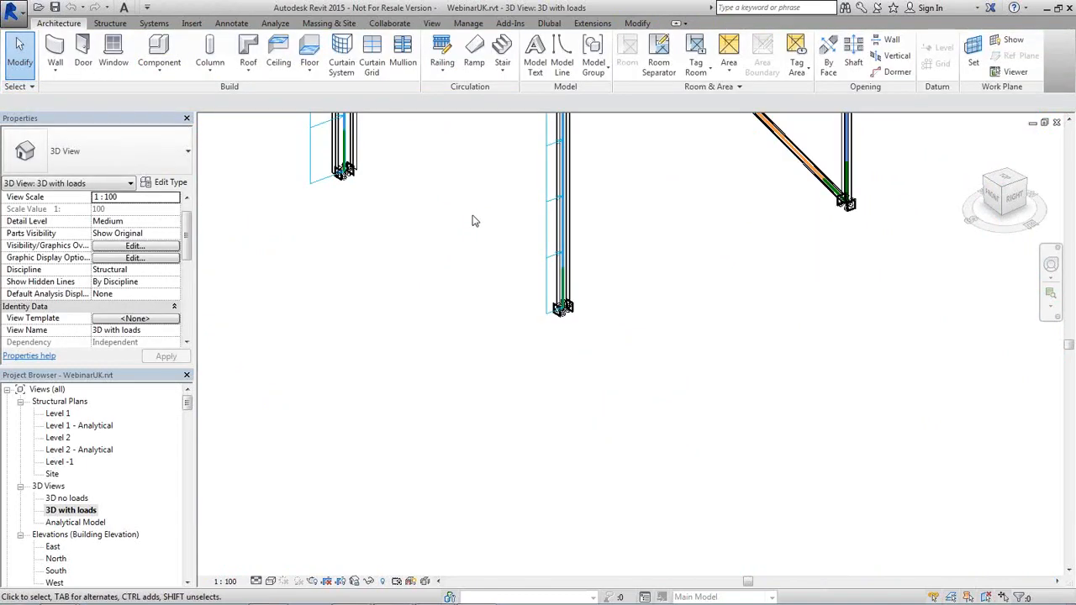
middle_click_drag(473, 221, 517, 368)
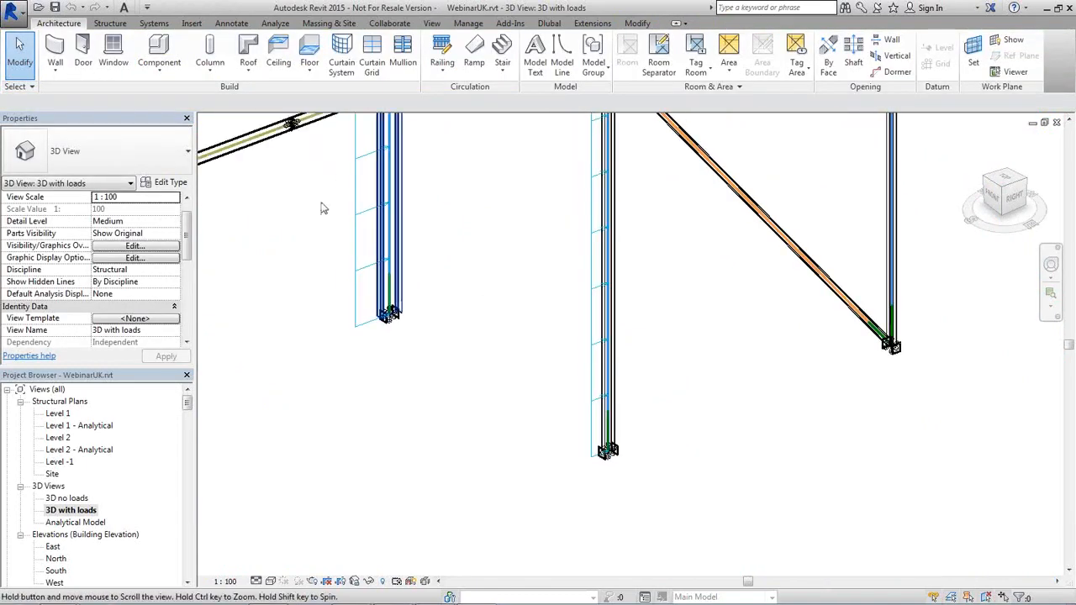
left_click(275, 24)
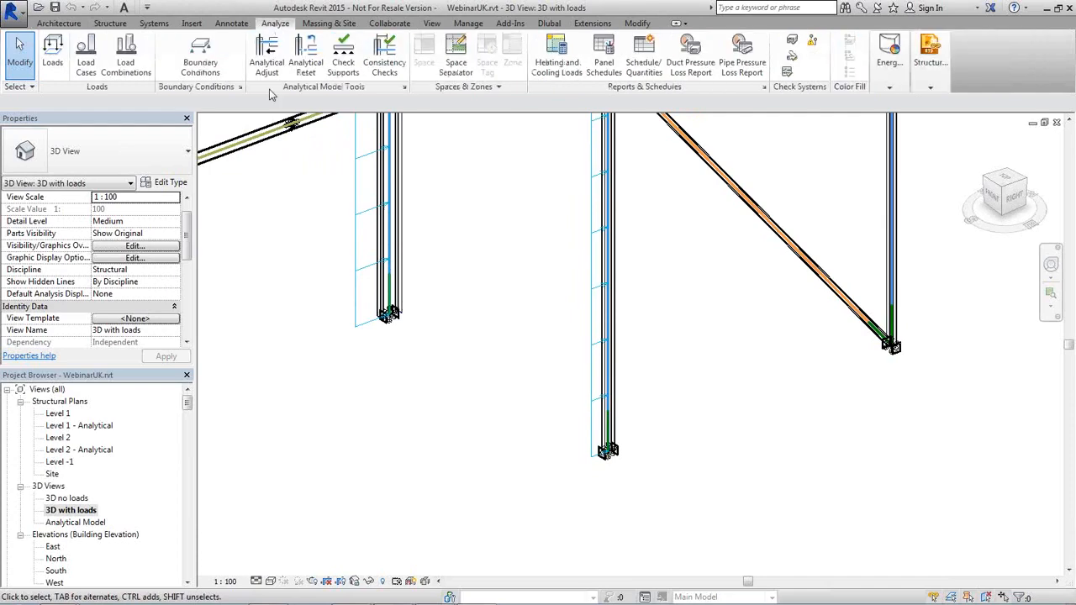
left_click(93, 69)
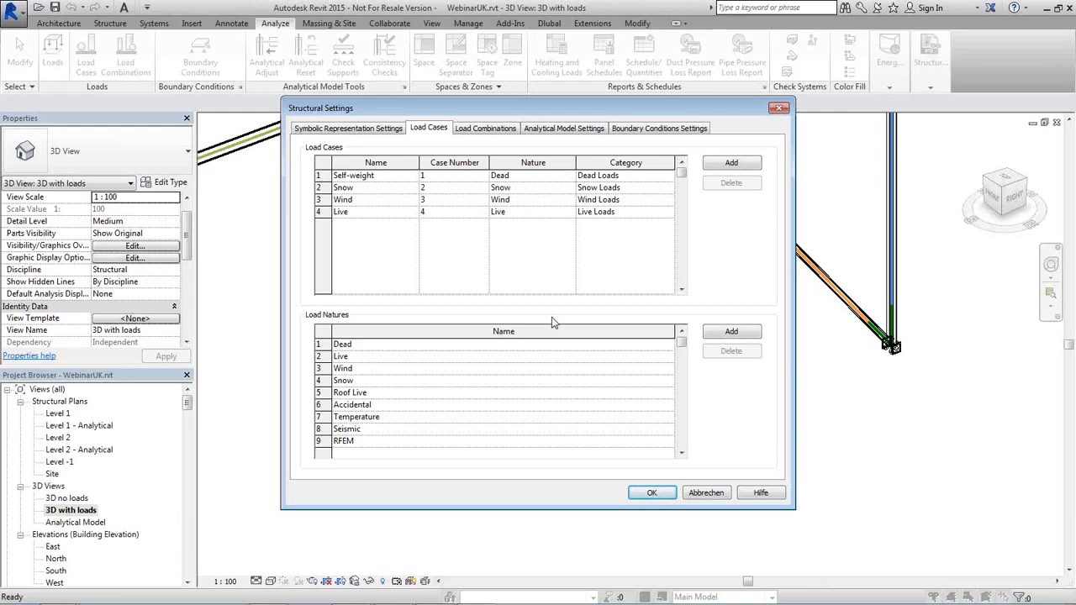
left_click(708, 495)
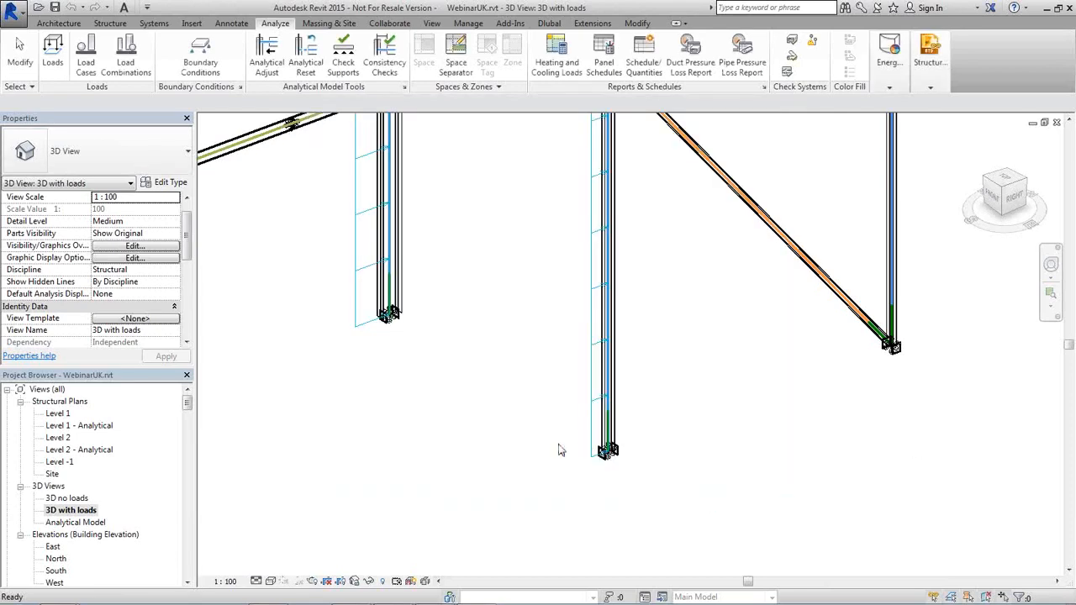
scroll(560, 450, "down", 7)
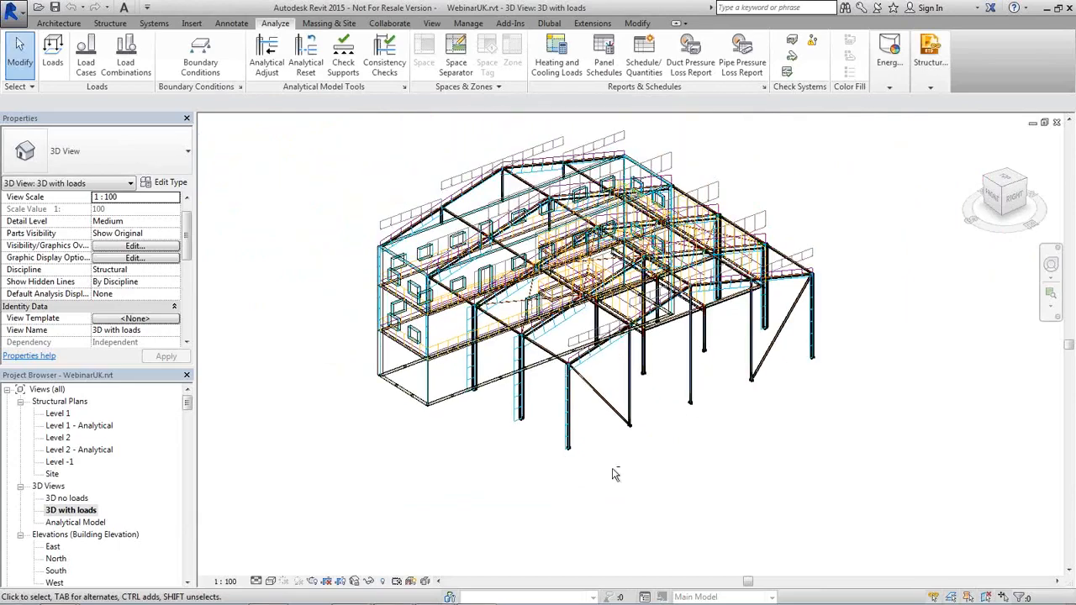
middle_click_drag(612, 474, 688, 422, "shift")
scroll(647, 427, "up", 3)
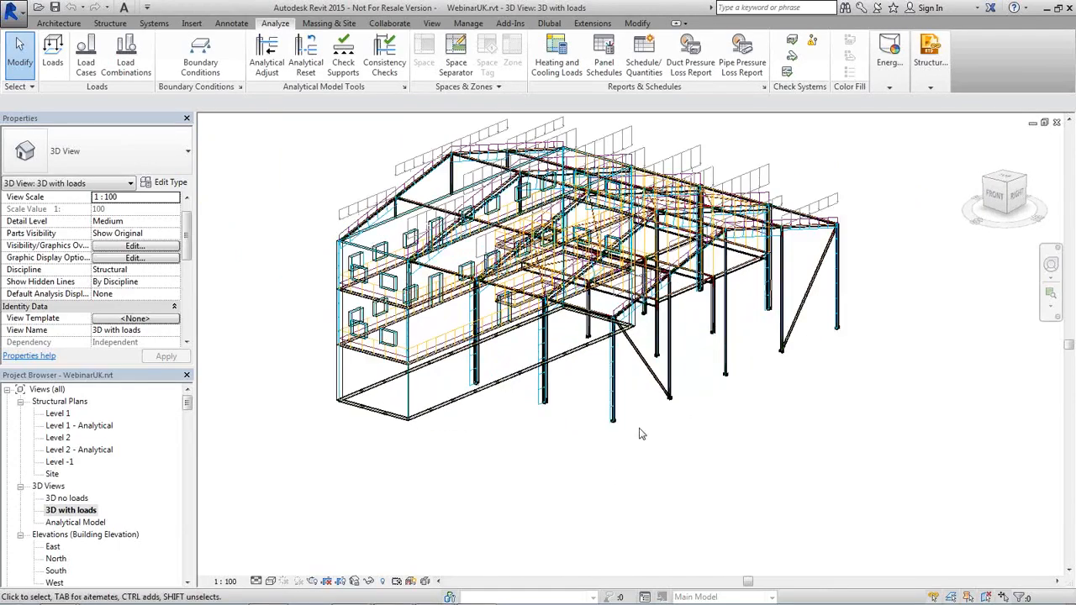
Step: Examine the loads on the overall structure and recheck the load cases assigned to them, leaving the structural settings unchanged
middle_click_drag(647, 429, 635, 529)
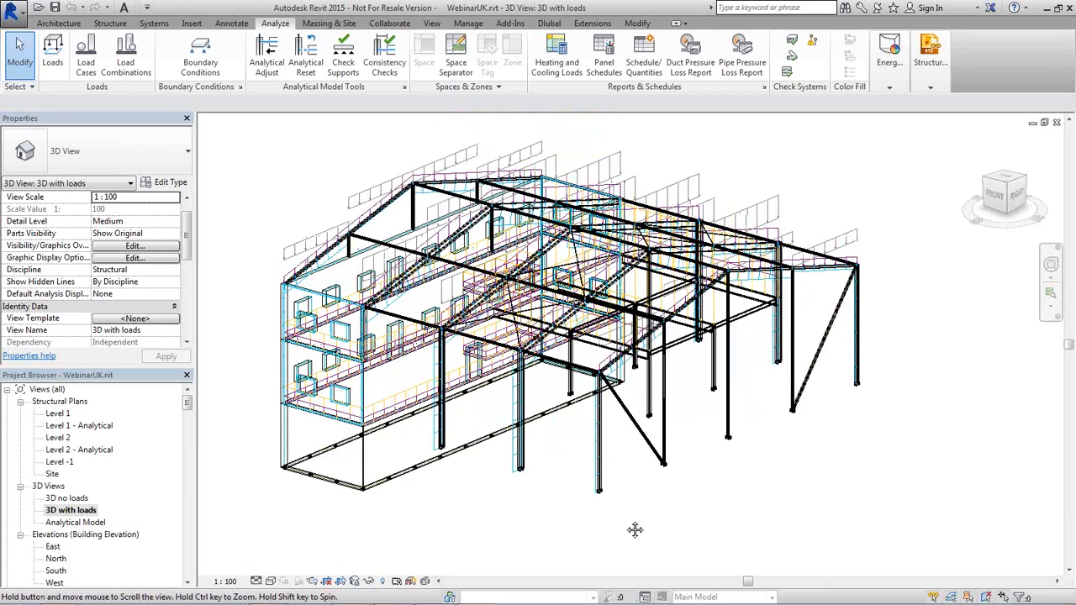
middle_click_drag(634, 529, 625, 526)
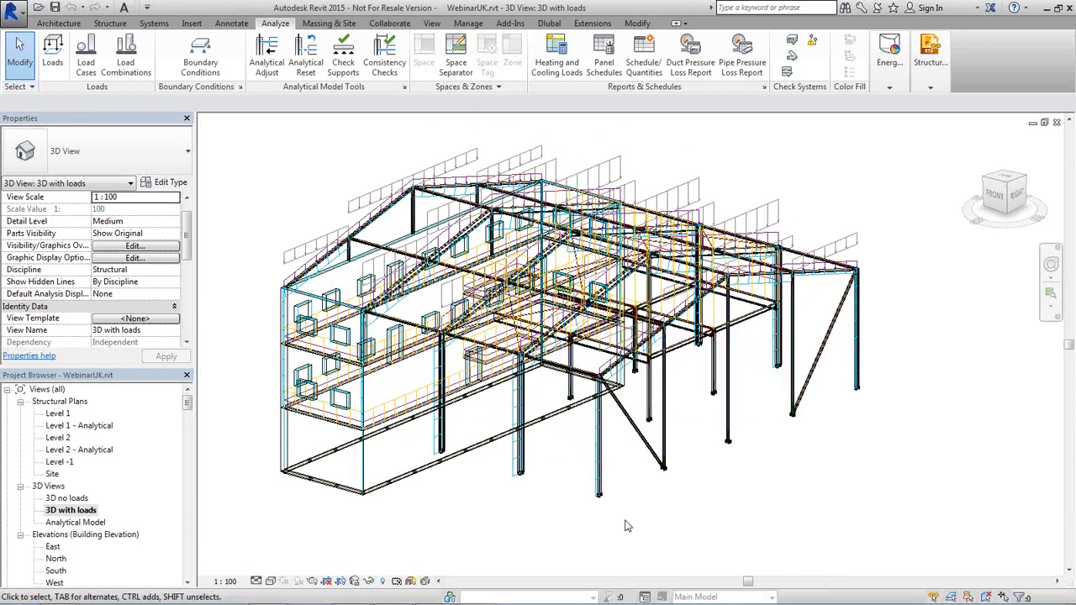
scroll(595, 435, "up", 2)
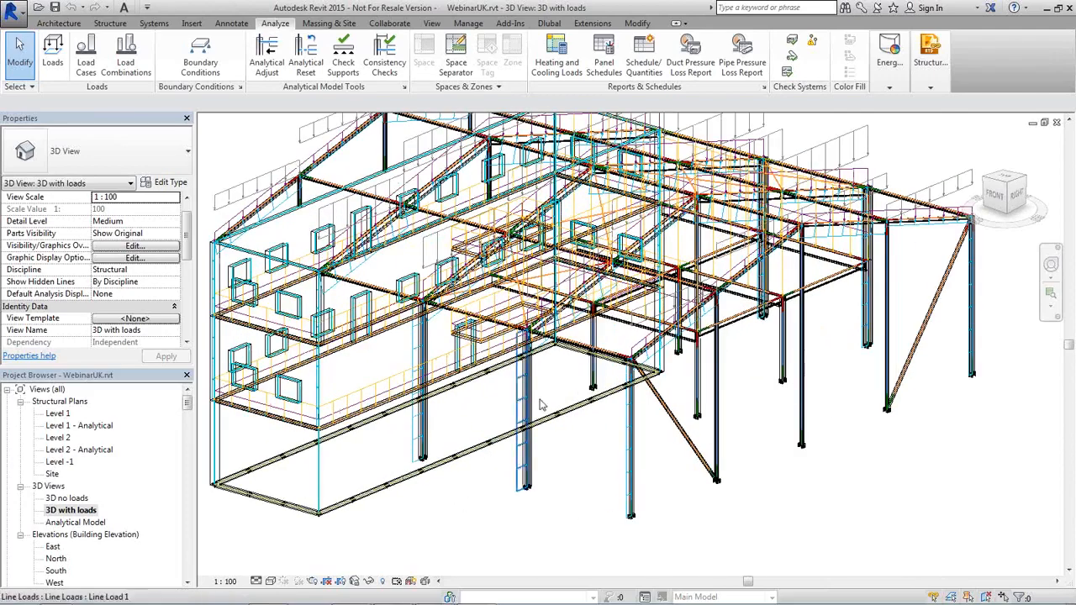
scroll(595, 435, "down", 2)
middle_click_drag(579, 437, 578, 496)
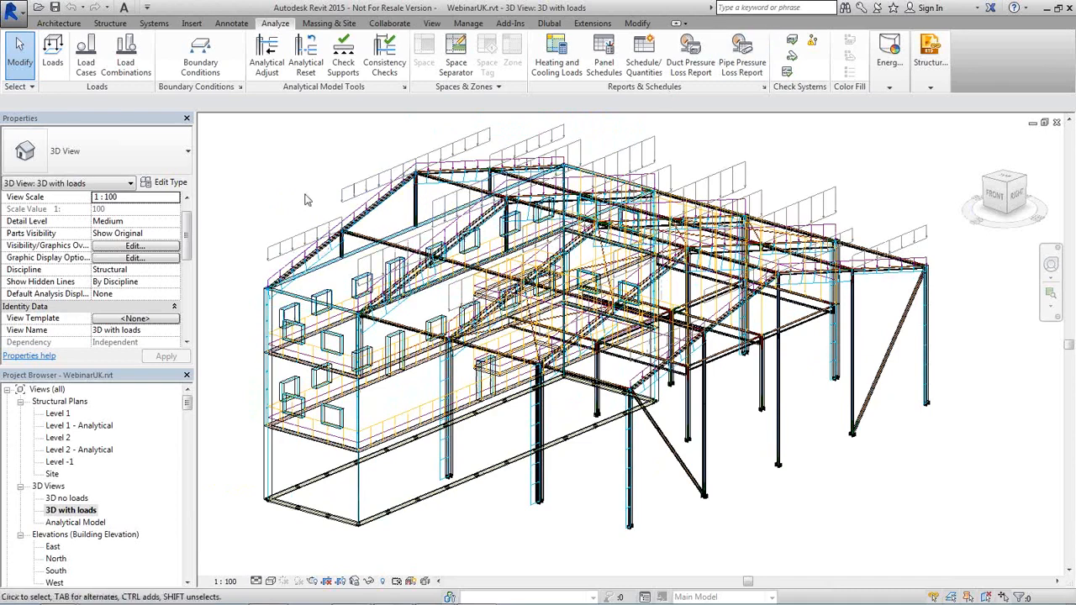
left_click(86, 68)
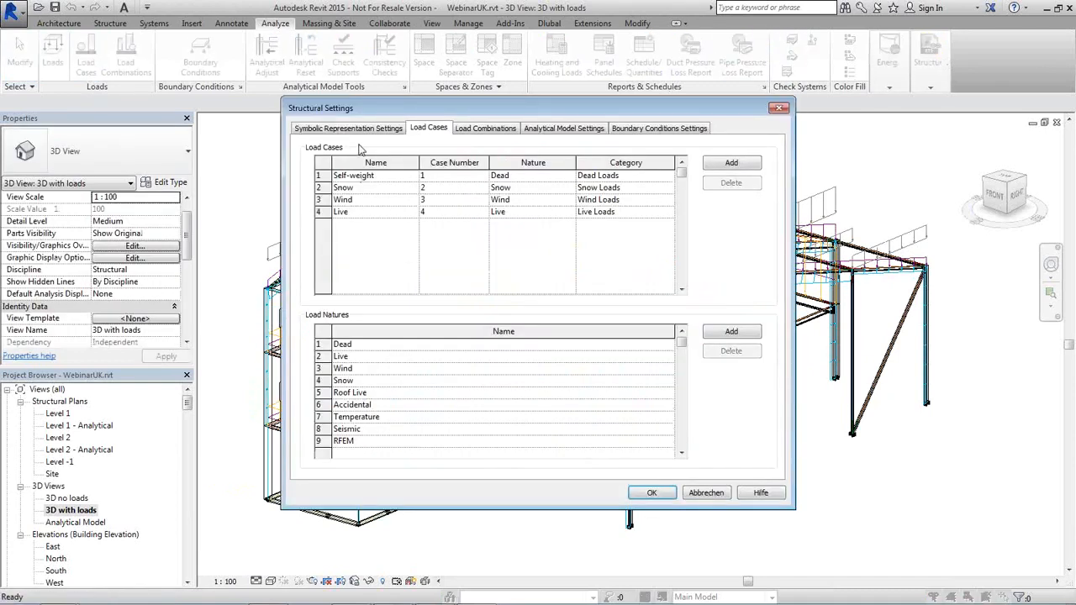
left_click(726, 493)
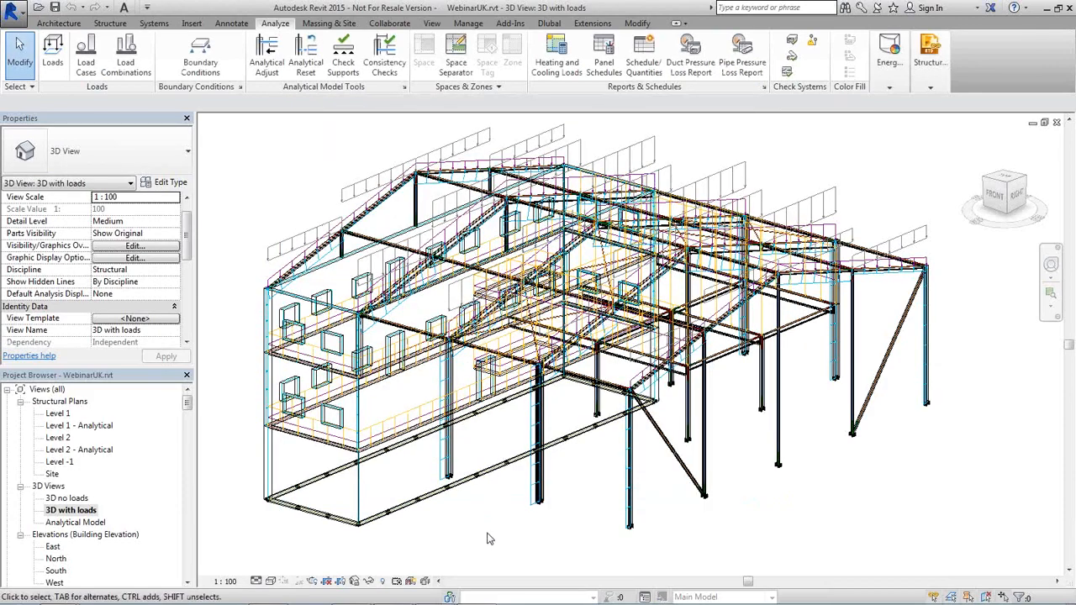
middle_click_drag(490, 538, 542, 487, "shift")
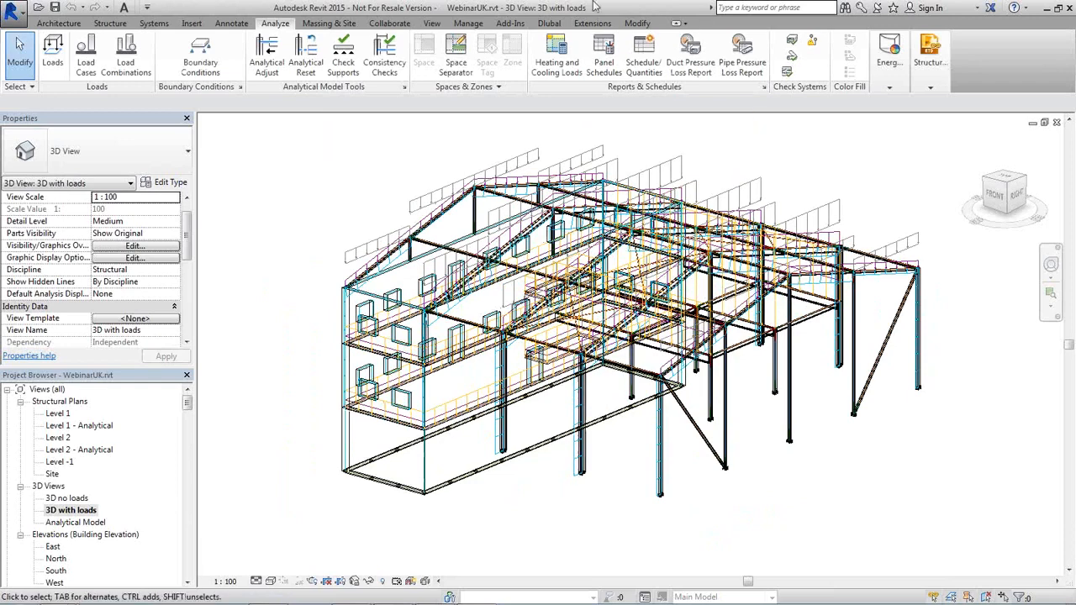
Step: Export the model to RFEM as a new structure with loads applied and self-weight placed in the Self-weight load case
left_click(550, 23)
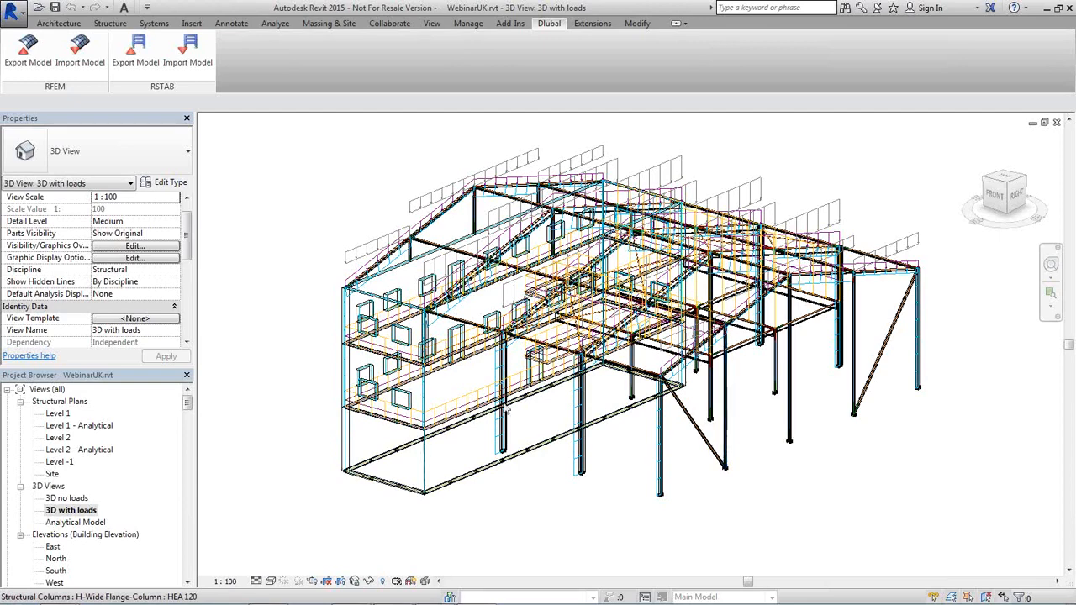
left_click(20, 61)
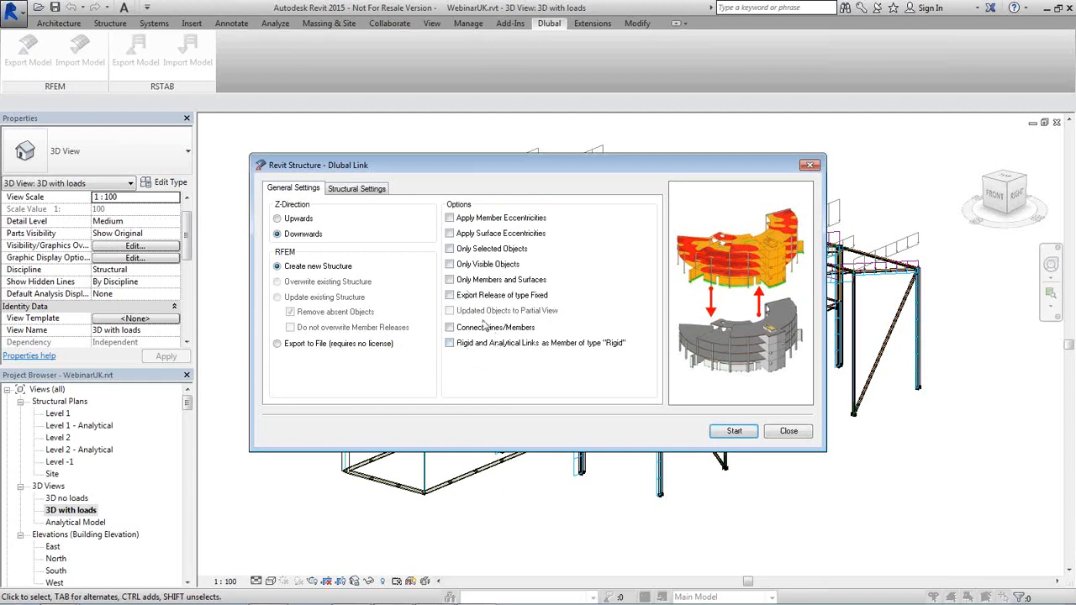
left_click(353, 189)
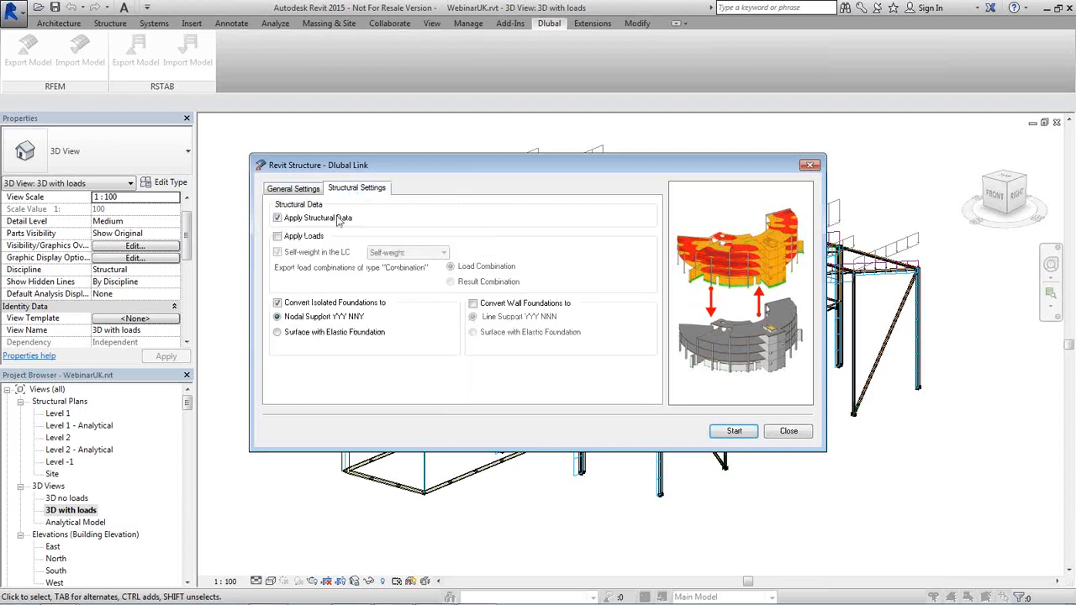
left_click(277, 237)
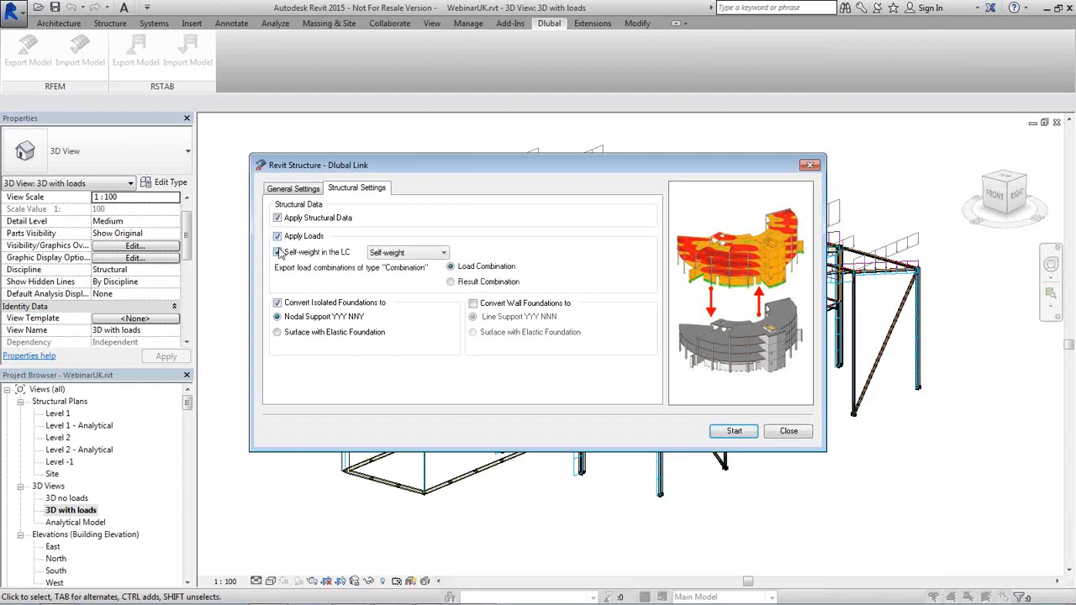
left_click(430, 253)
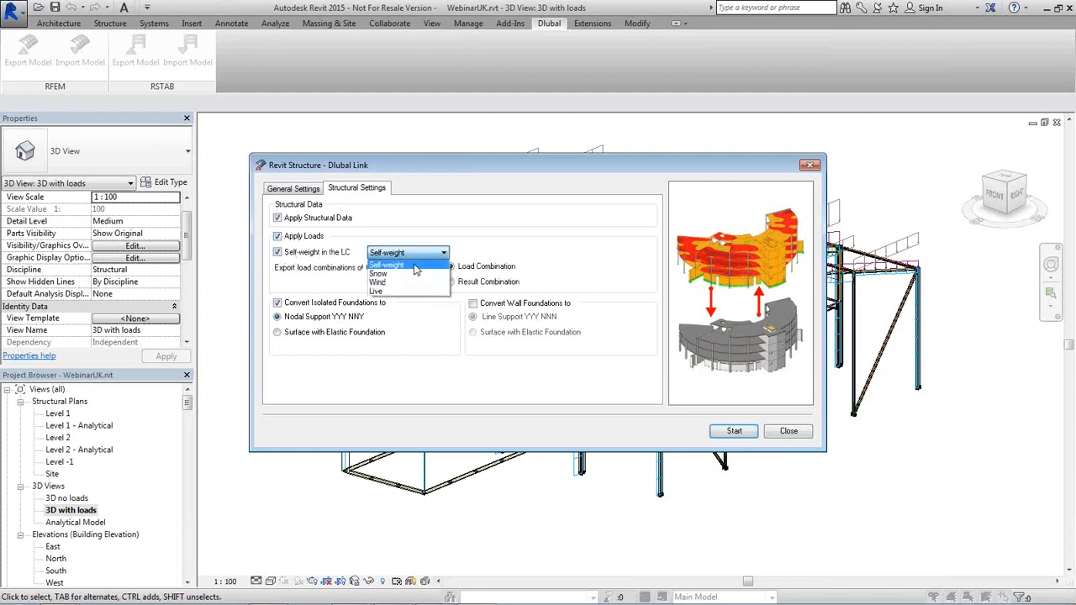
left_click(414, 265)
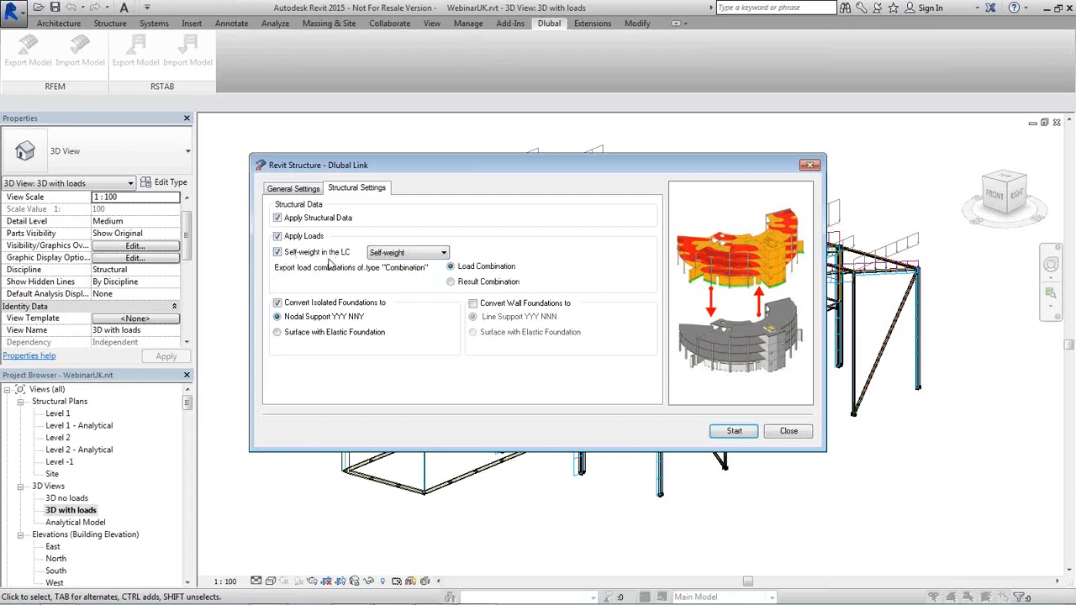
left_click(738, 433)
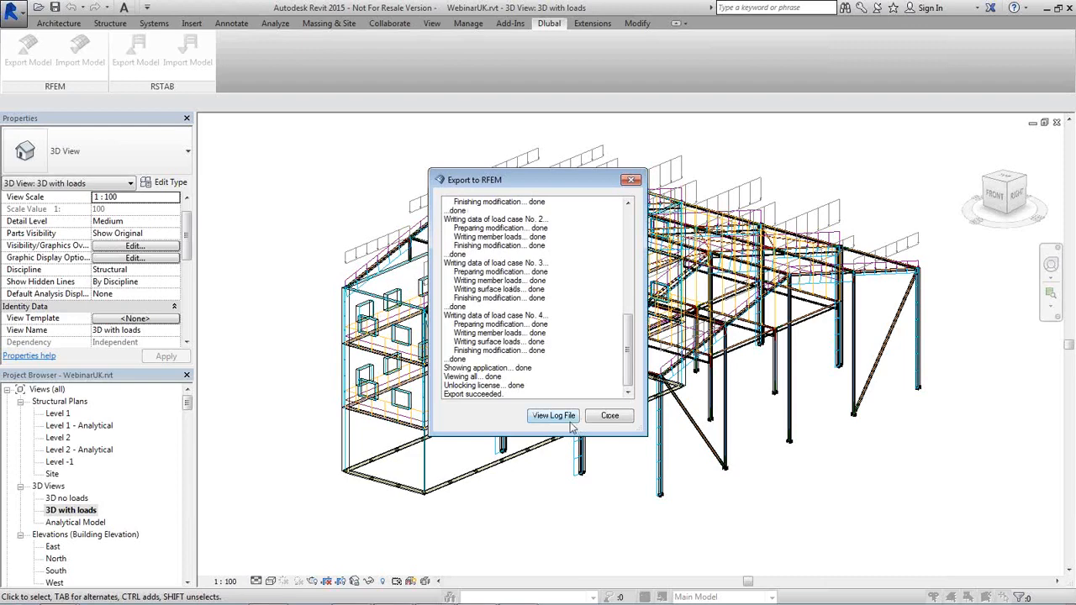
left_click(616, 418)
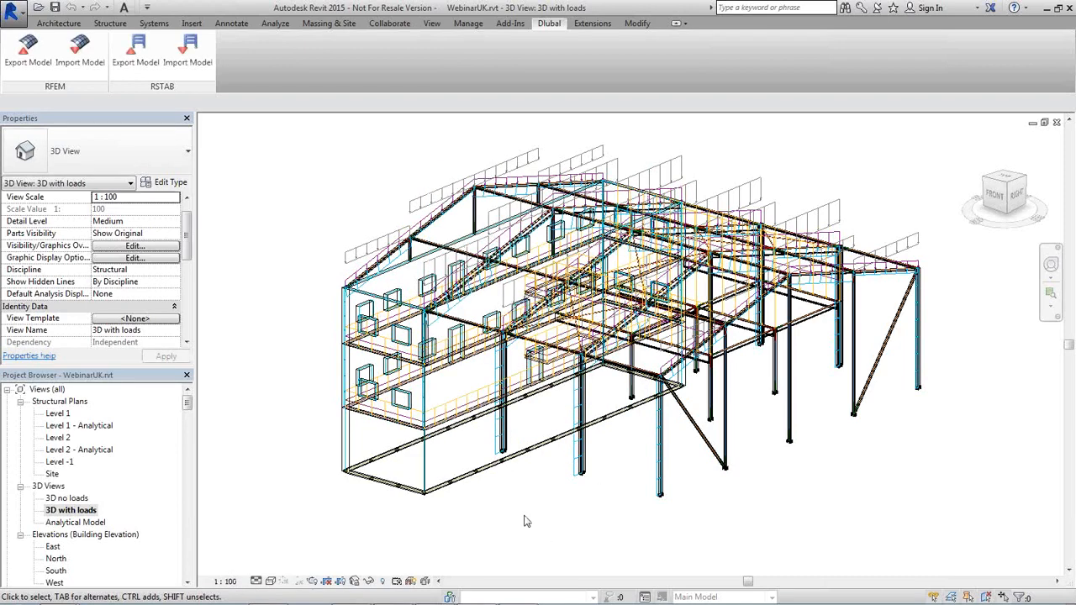
Step: Switch to RFEM and inspect the transferred model's walls, openings, frame joints, nodal supports and line supports
left_click(521, 594)
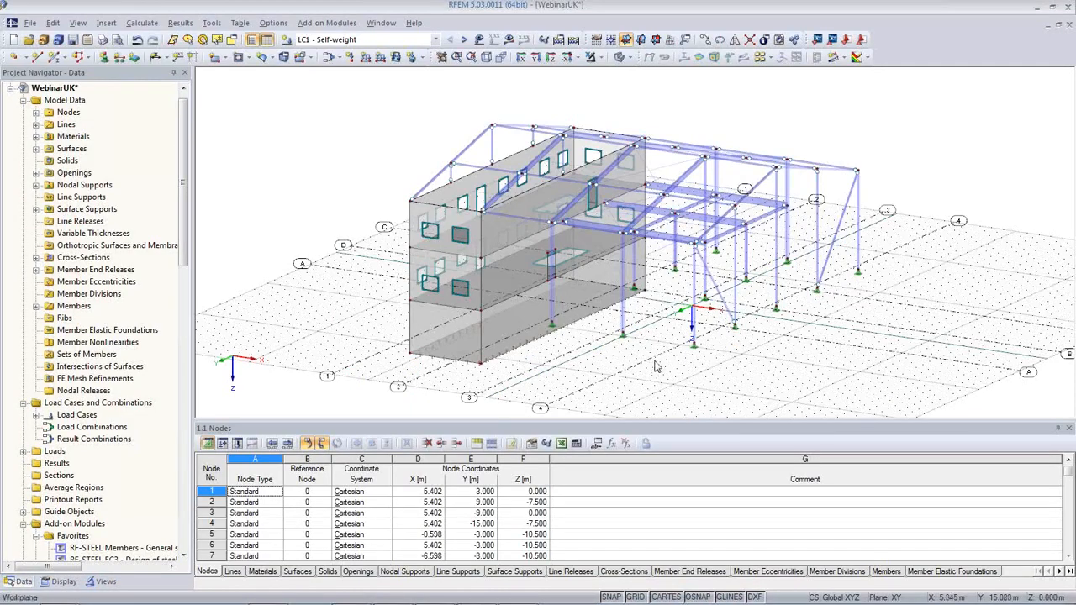
middle_click_drag(672, 363, 648, 308, "ctrl")
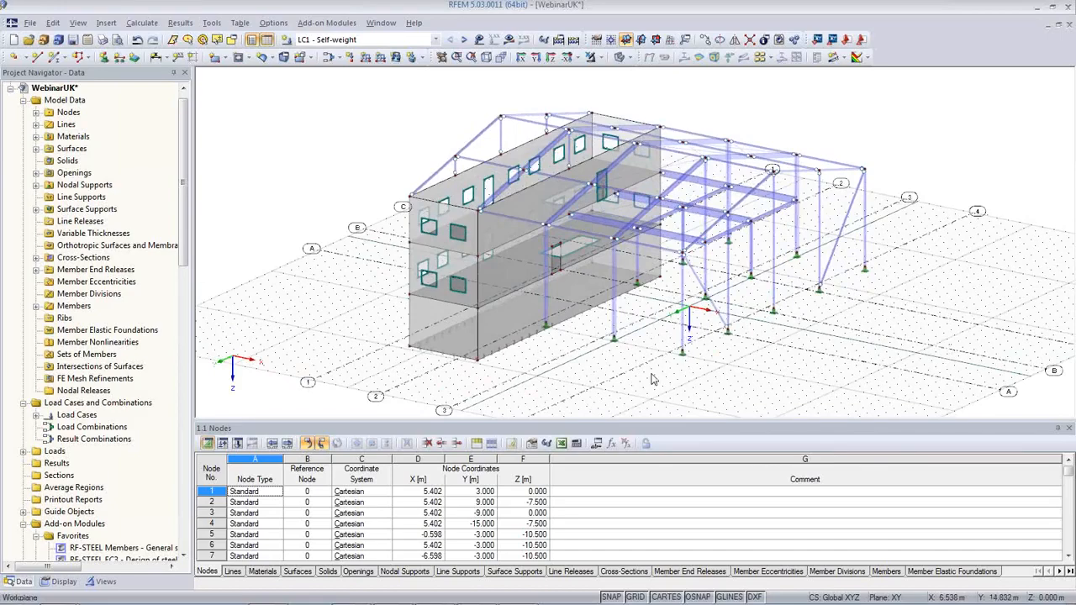
middle_click_drag(626, 375, 747, 369, "ctrl")
scroll(673, 290, "up", 3)
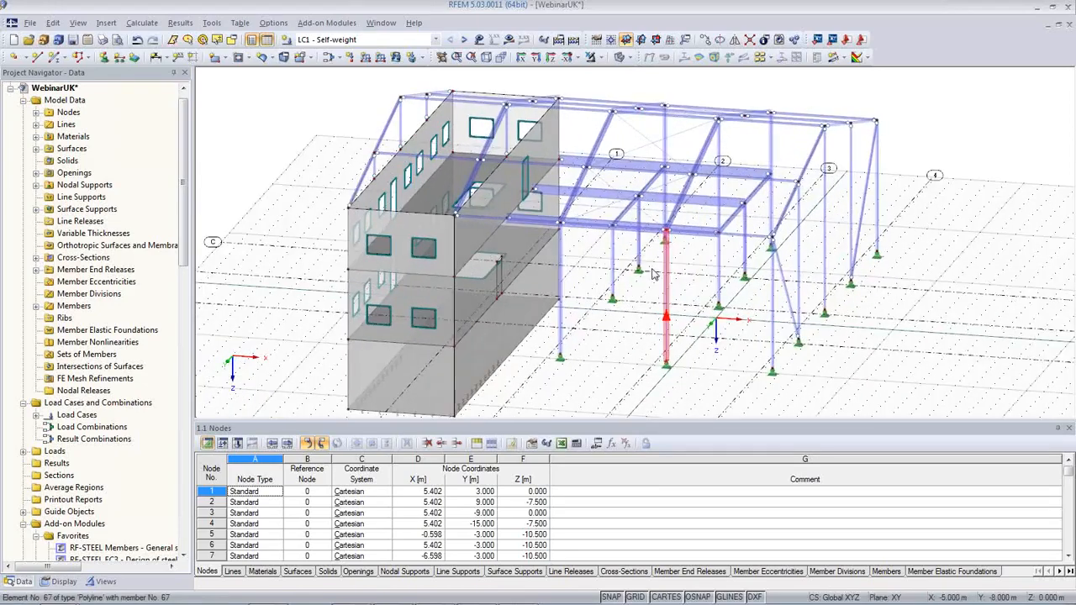
middle_click_drag(691, 257, 629, 242, "ctrl")
scroll(578, 186, "up", 5)
middle_click_drag(553, 195, 689, 255)
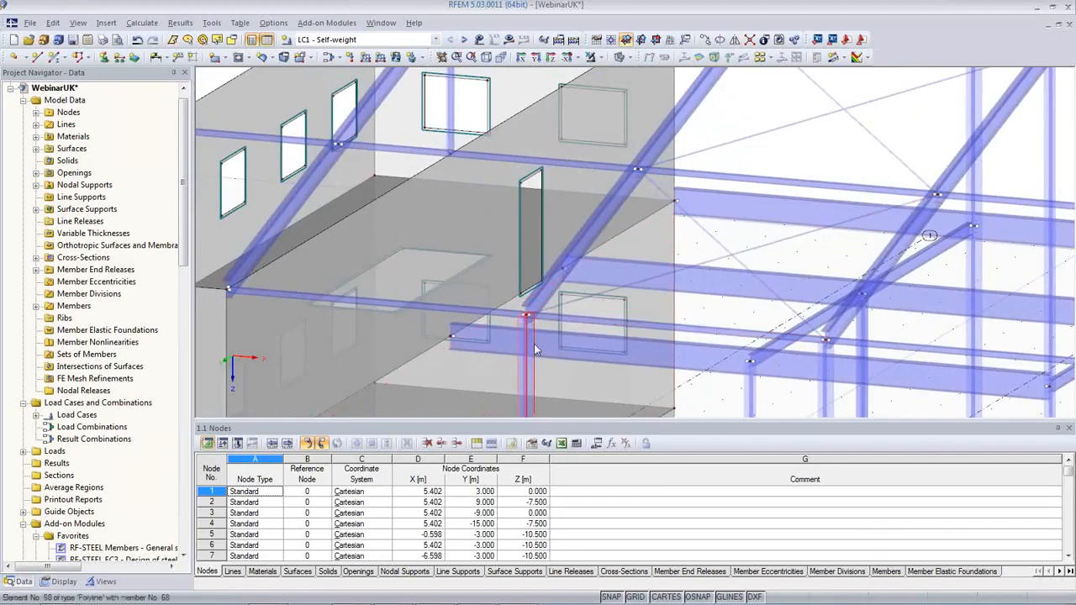
scroll(530, 337, "down", 5)
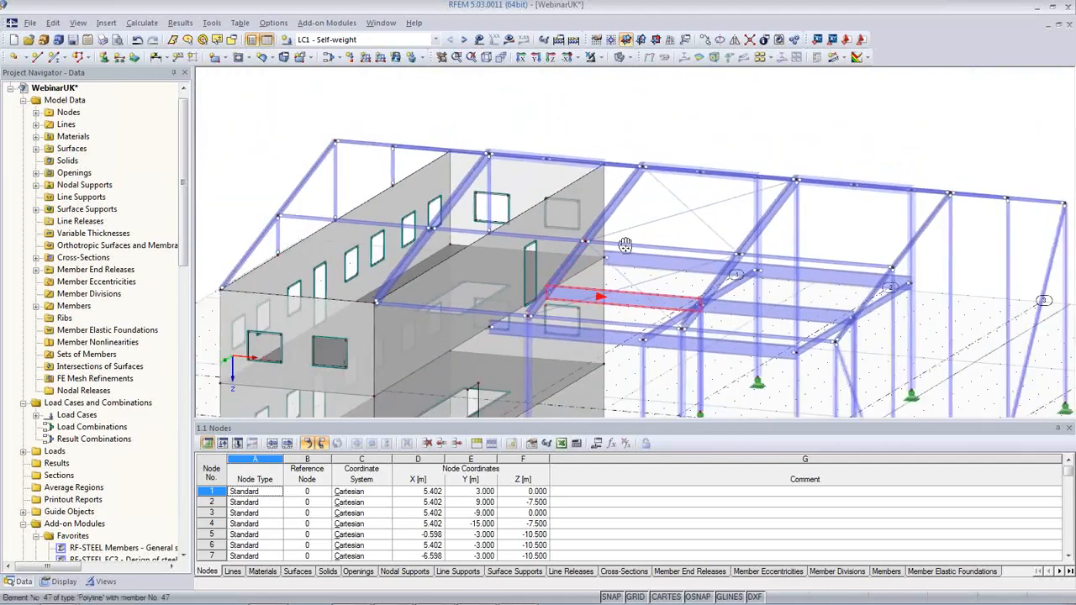
scroll(531, 349, "up", 3)
middle_click_drag(530, 353, 476, 360, "ctrl")
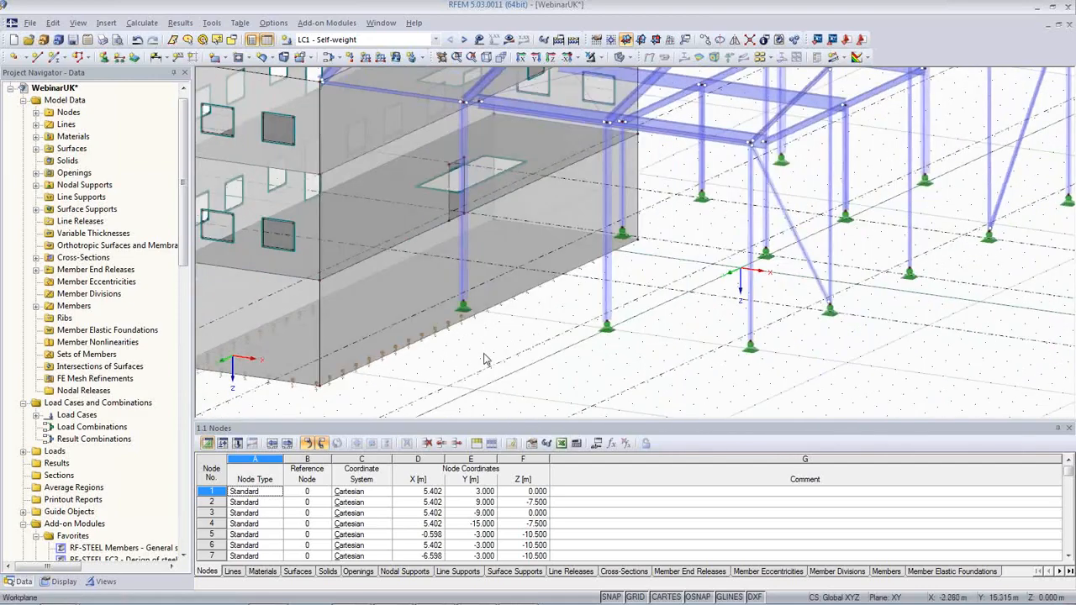
Step: Review the materials table, then compare the HEA 120, HEA 140 and IPE 360 cross-sections with their original names in the comments
left_click(265, 572)
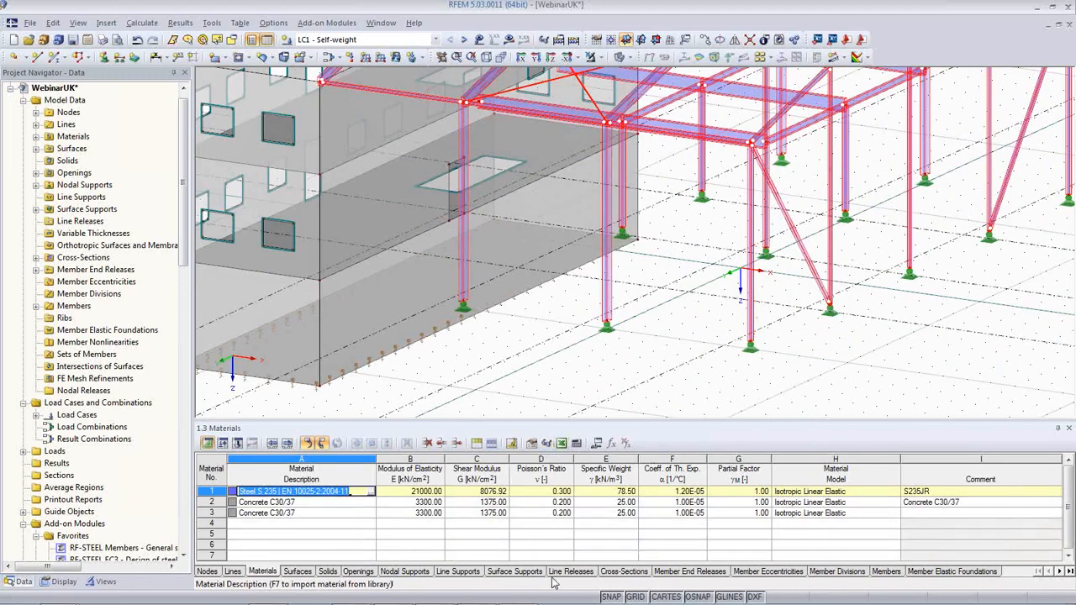
left_click(625, 573)
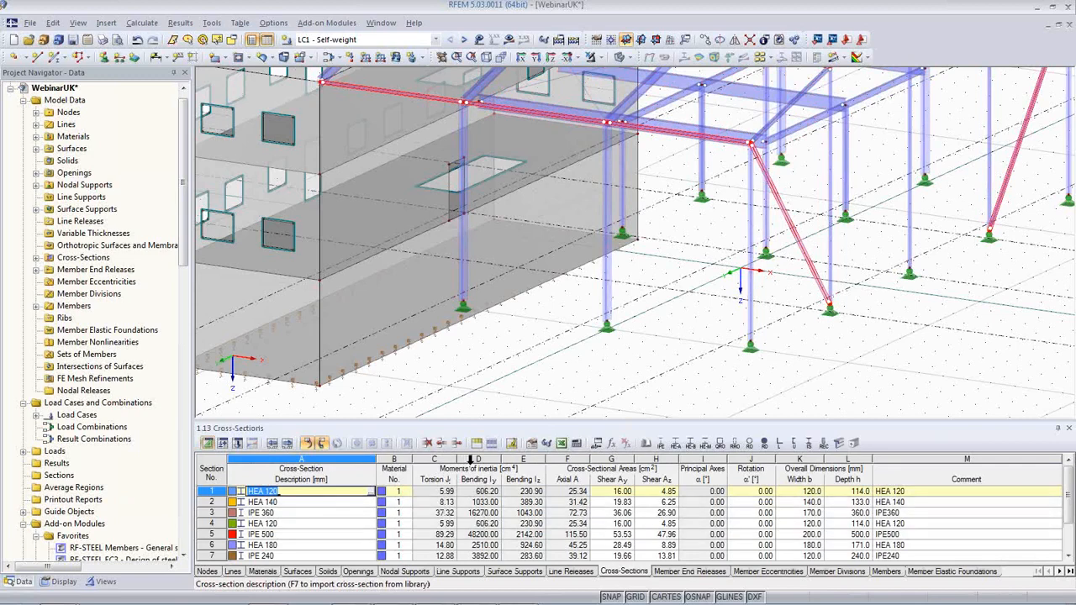
left_click(921, 492)
left_click(920, 503)
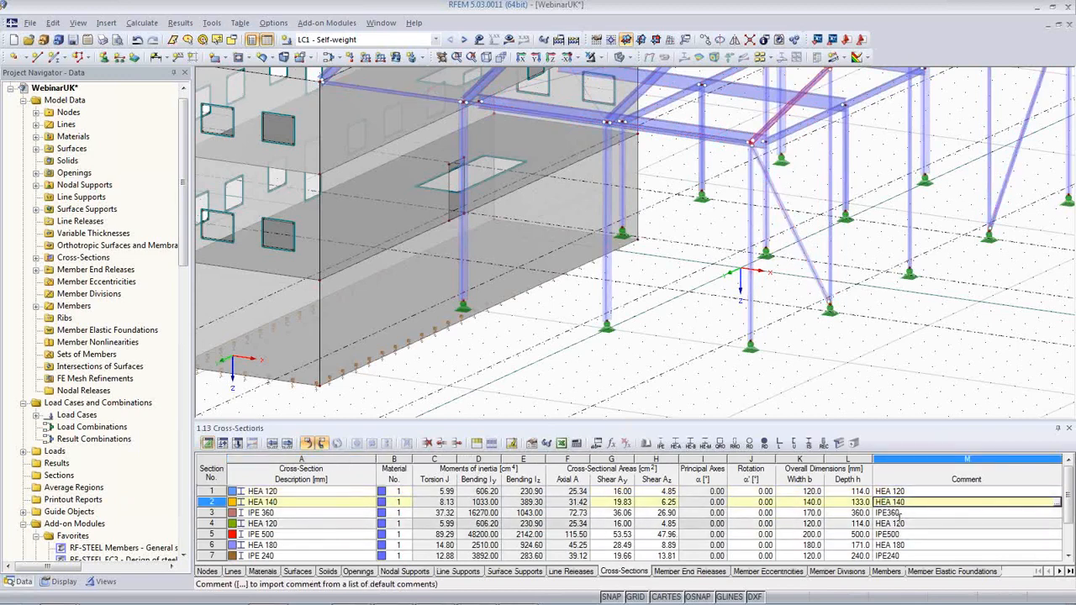
key("Down")
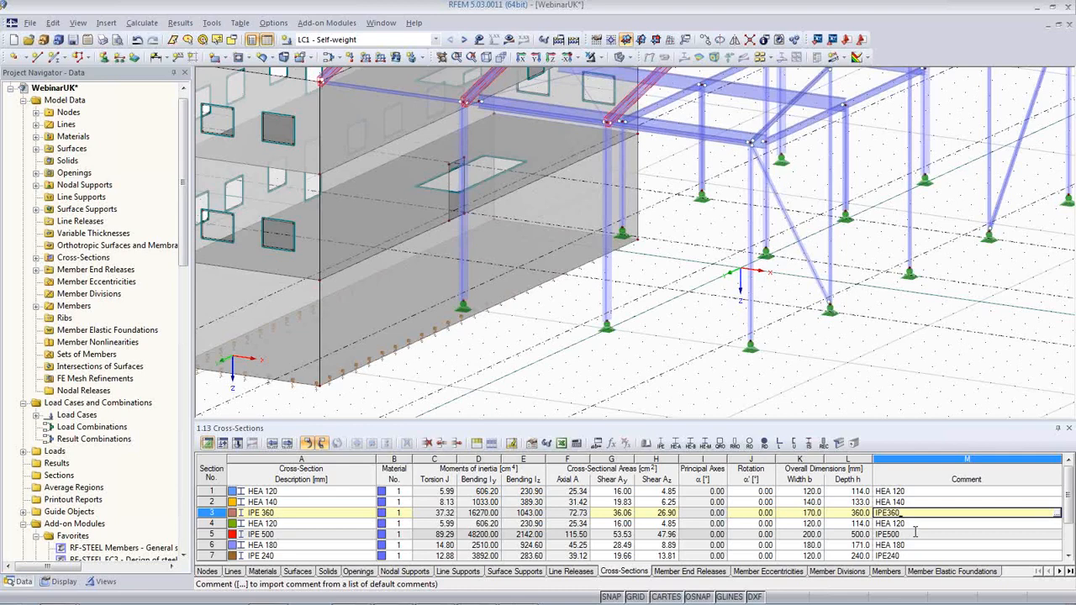
Step: Open the import detail settings and review the material name conversion table without changing it
left_click(29, 23)
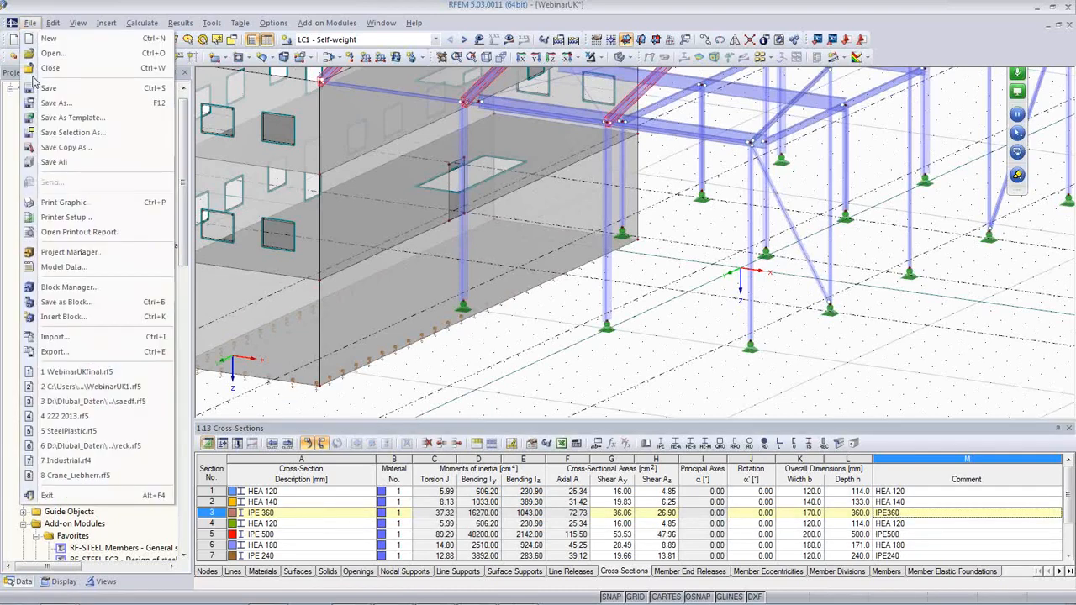
left_click(56, 336)
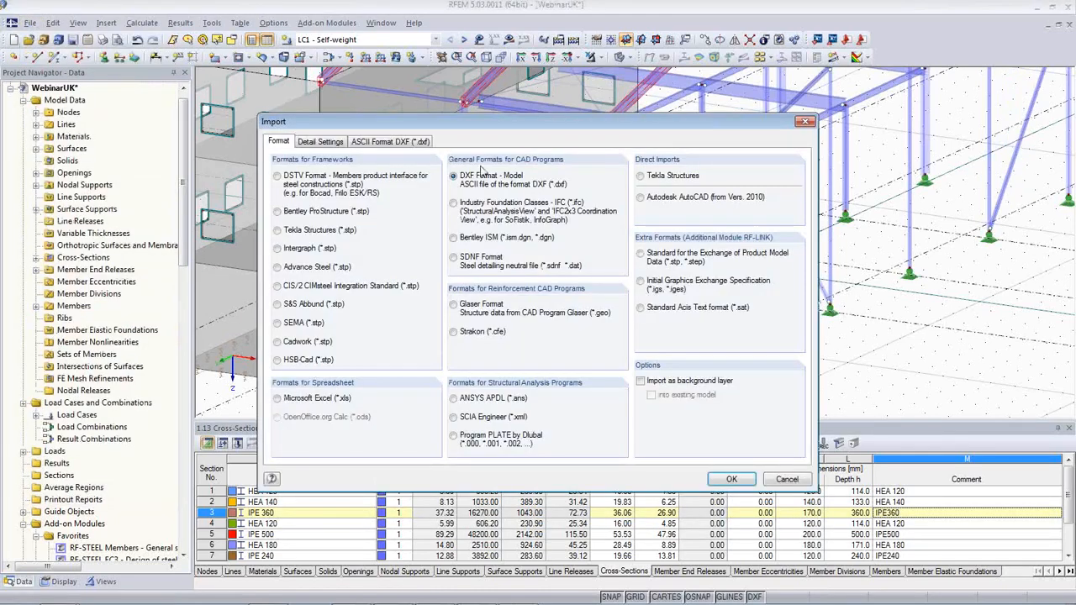
left_click(408, 143)
left_click(340, 145)
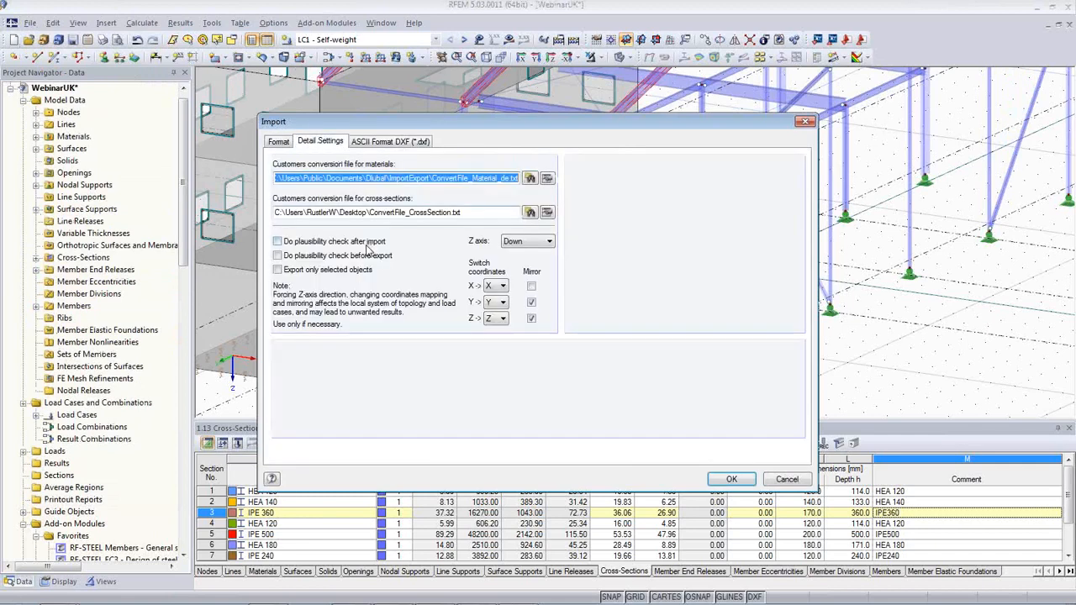
left_click(548, 180)
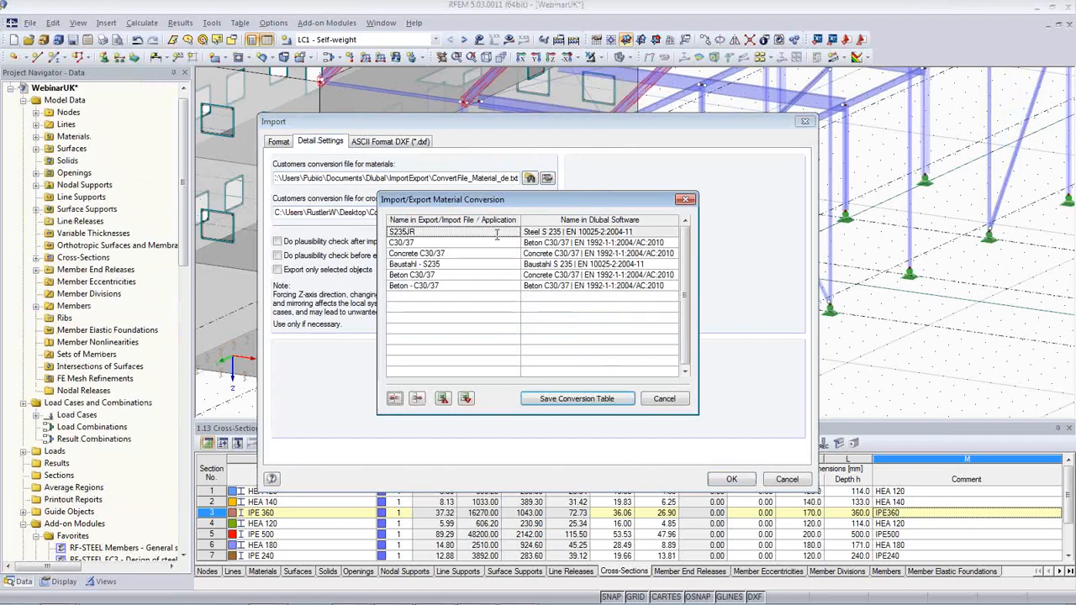
left_click(660, 400)
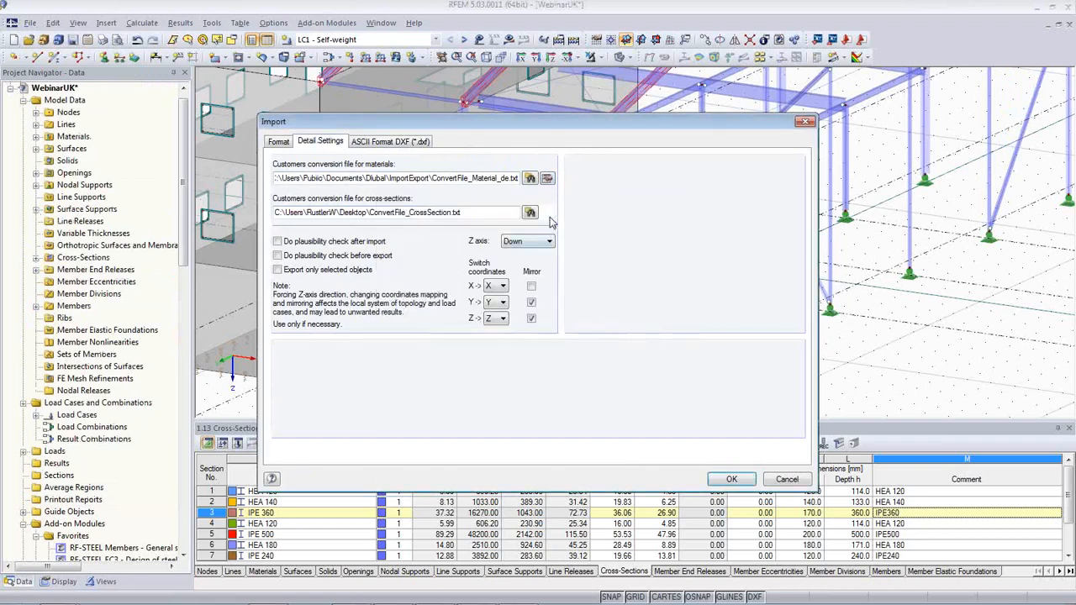
Step: Review the cross-section name conversion table, then cancel the import settings and clear the highlighted members
left_click(547, 213)
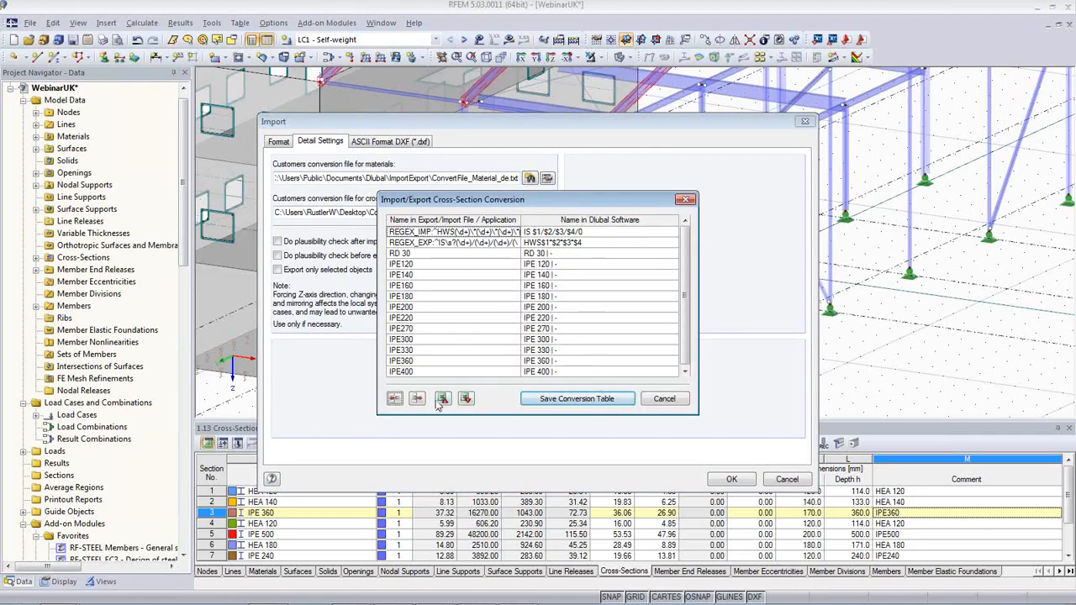
left_click(670, 404)
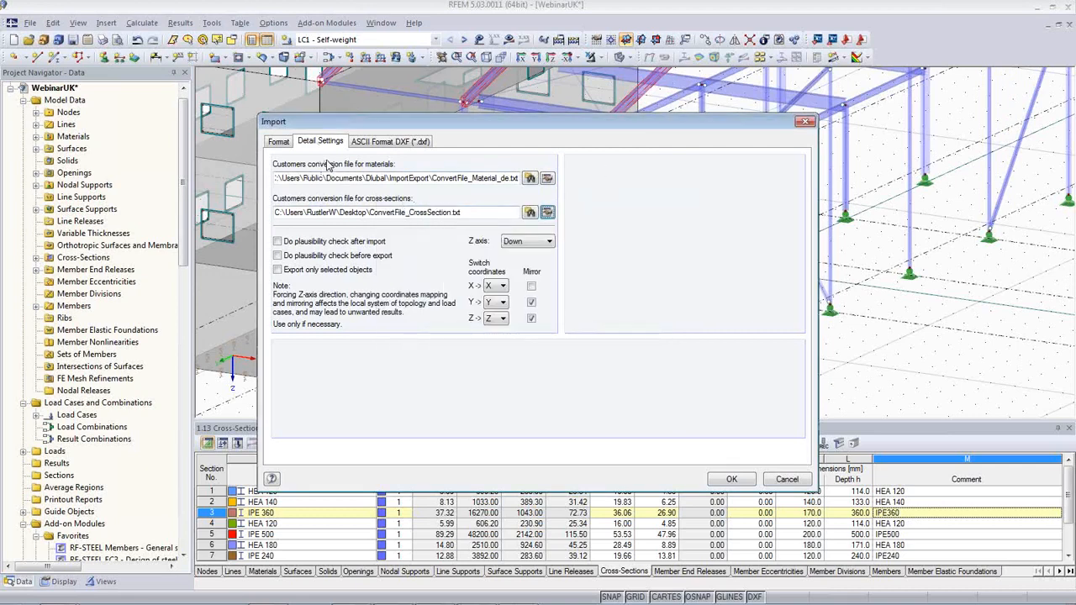
left_click(790, 479)
left_click(517, 390)
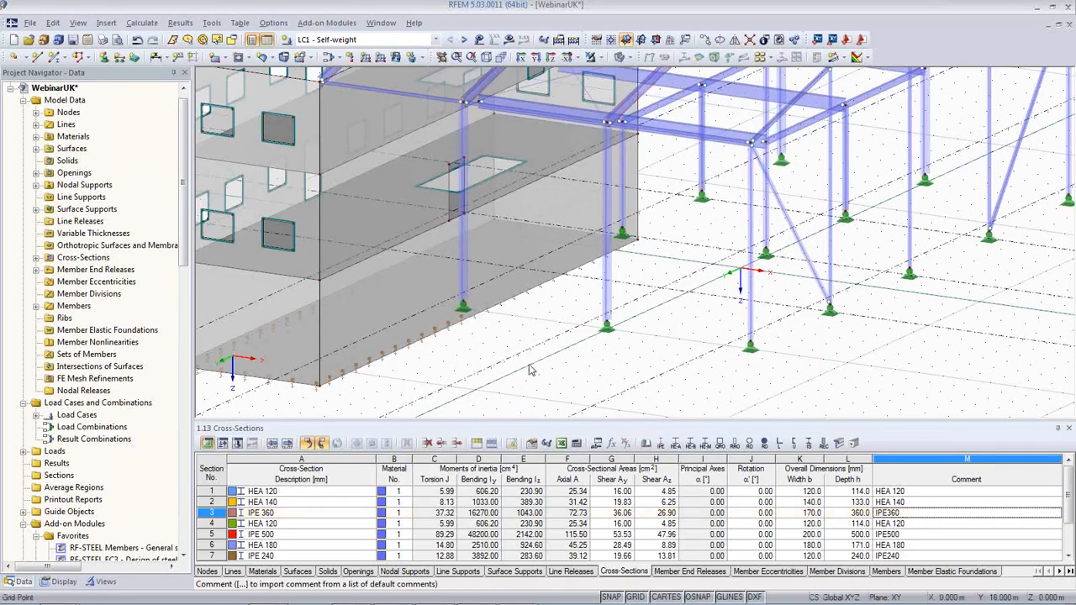
scroll(531, 358, "down", 1)
middle_click_drag(564, 359, 528, 407, "ctrl")
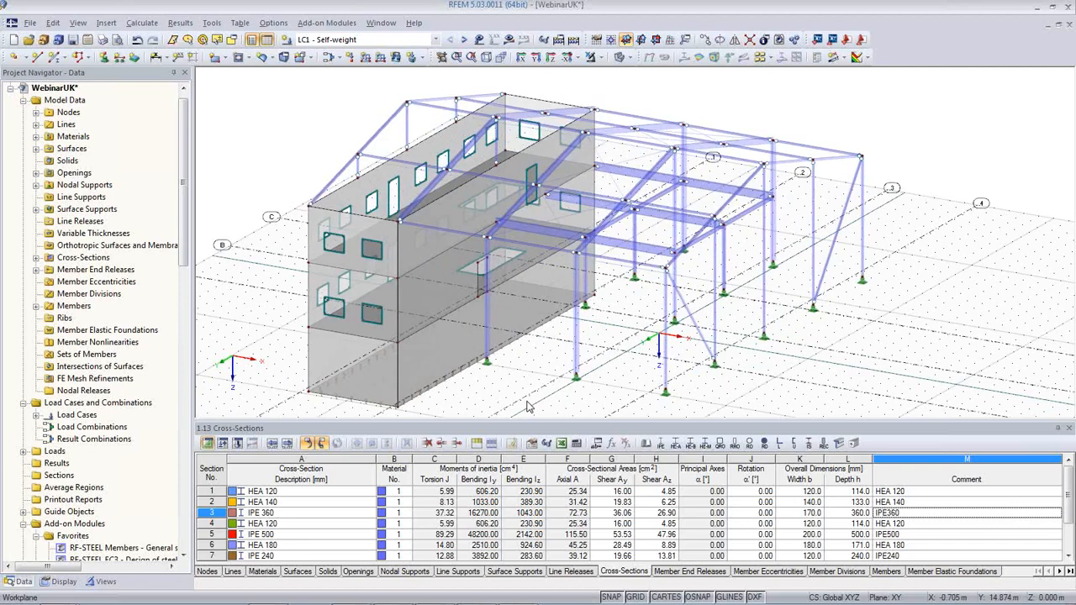
middle_click_drag(528, 407, 512, 372)
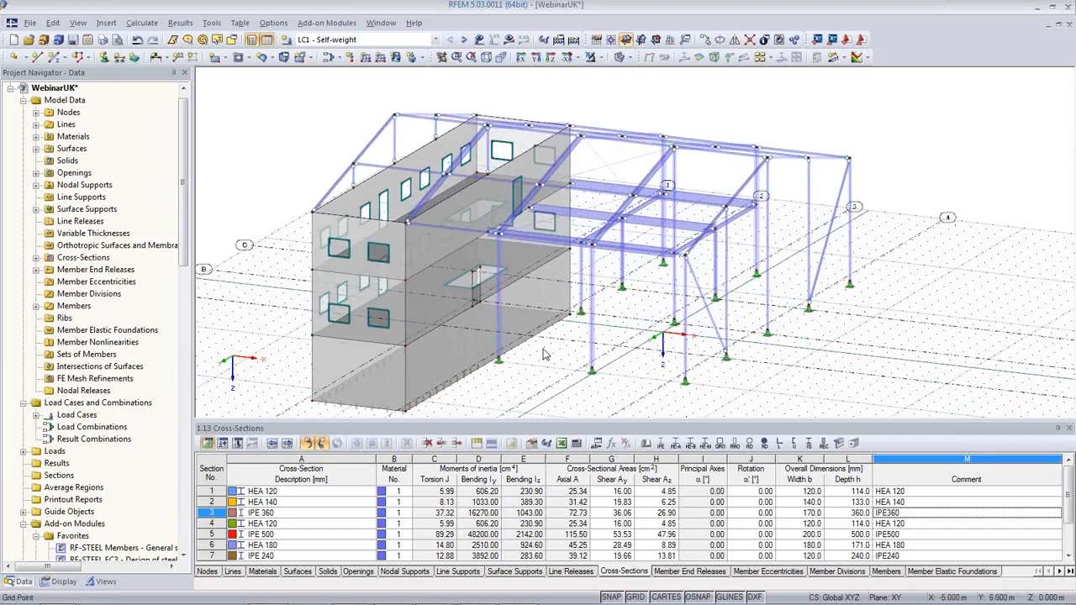
Step: Locate the roof bracing members with the RD 30 cross-section and set their member type to Tension
middle_click_drag(543, 349, 655, 281, "ctrl")
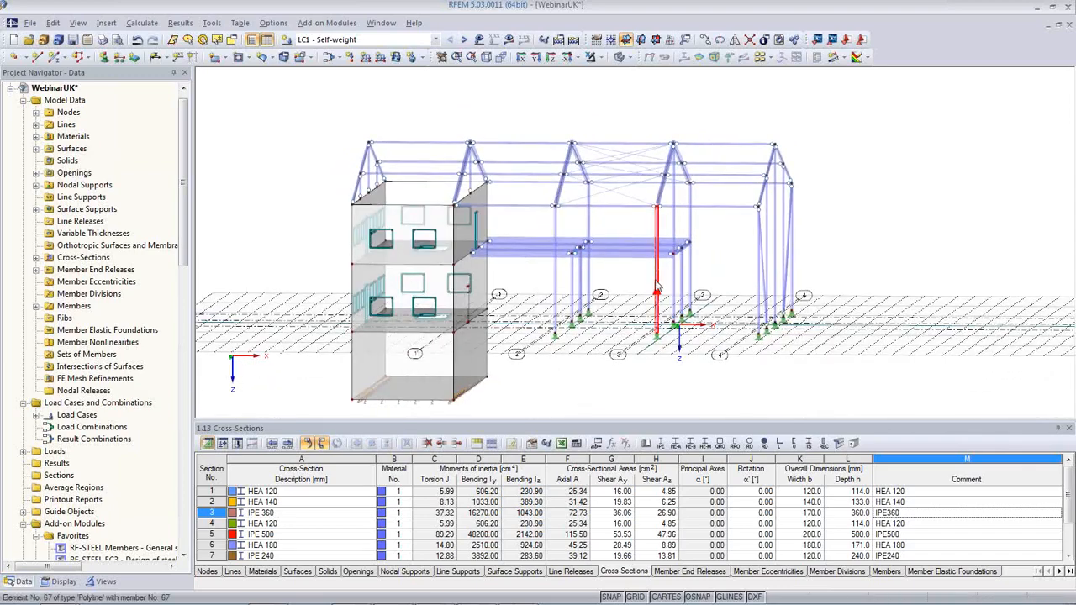
left_click(335, 534)
scroll(335, 546, "down", 1)
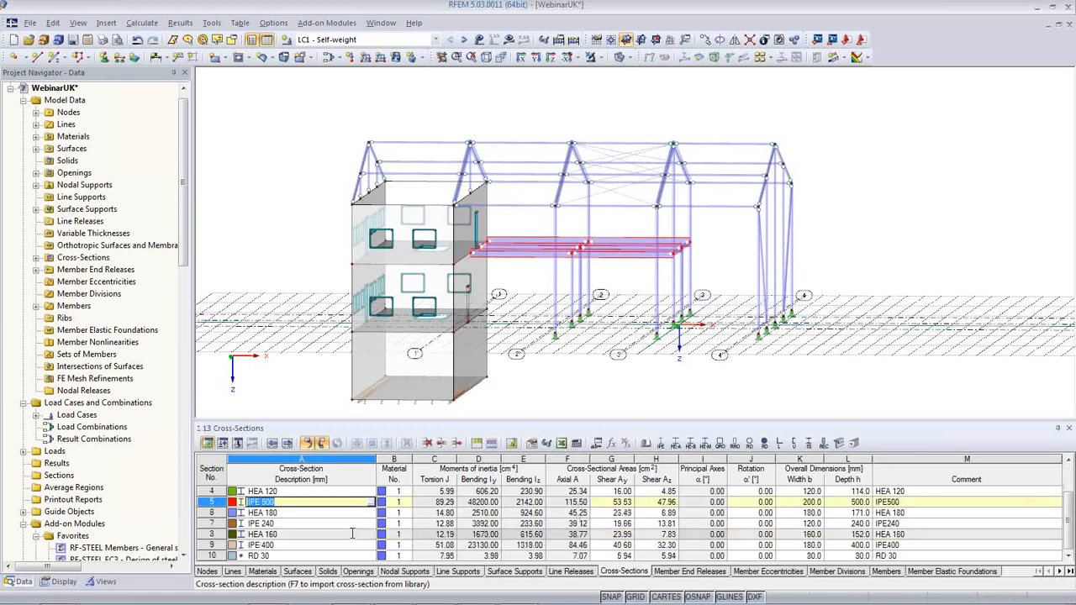
left_click(336, 553)
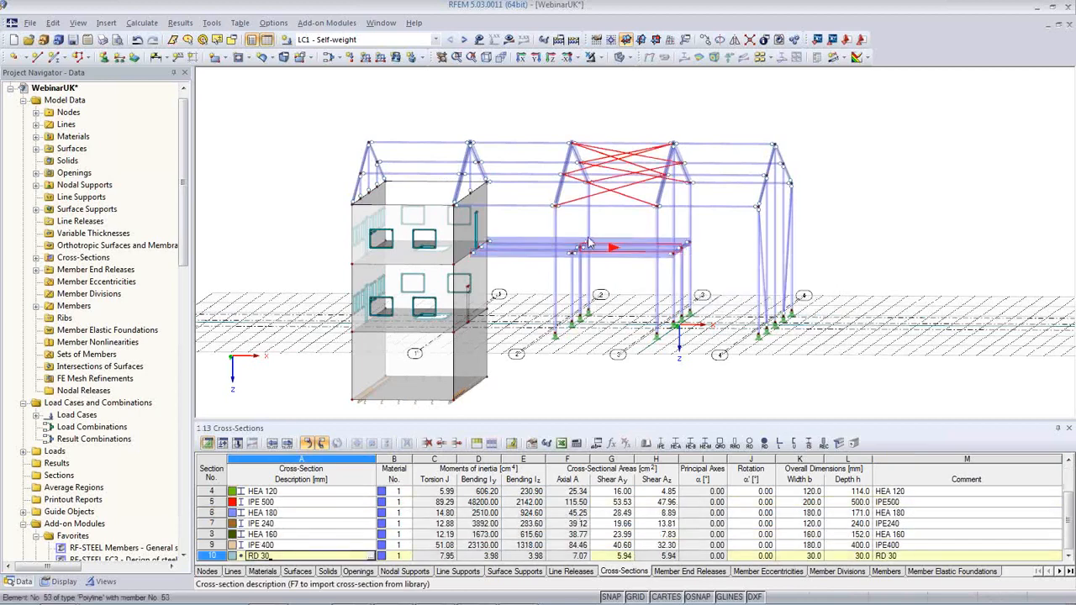
double_click(606, 199)
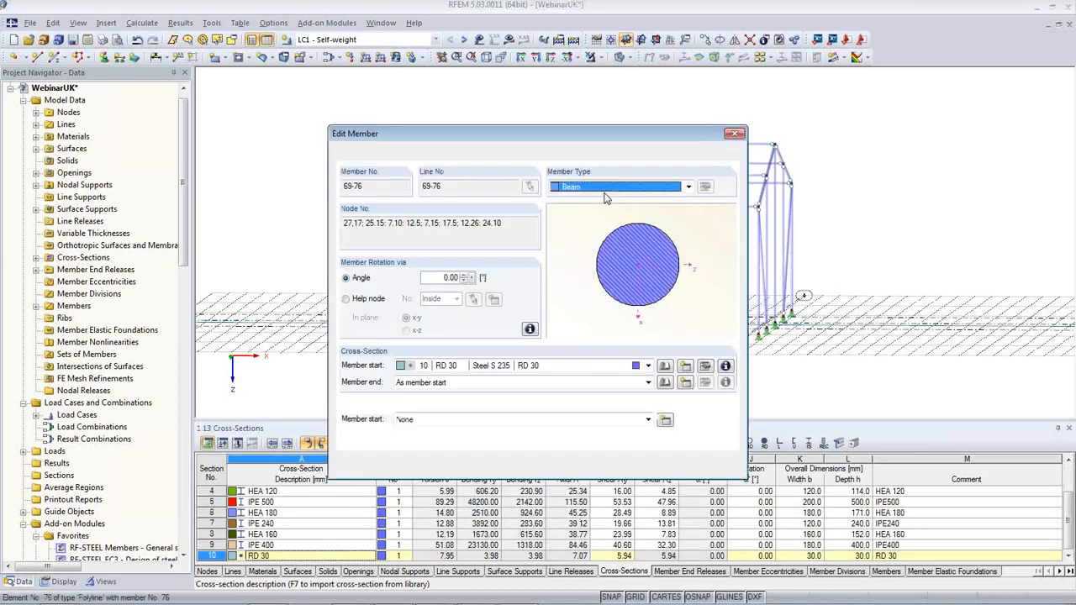
left_click(637, 186)
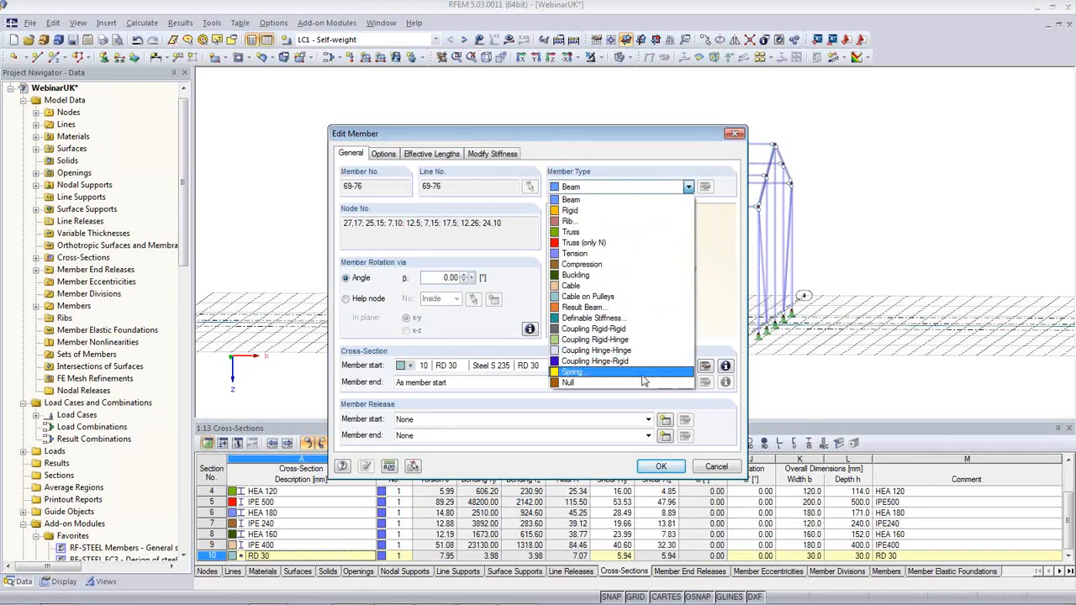
left_click(606, 254)
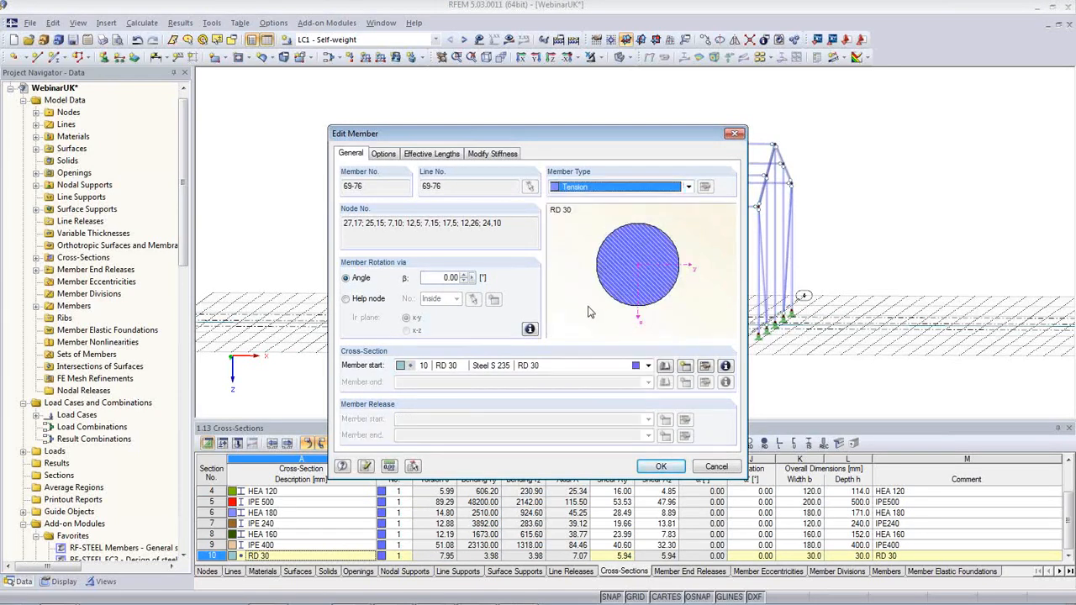
left_click(660, 467)
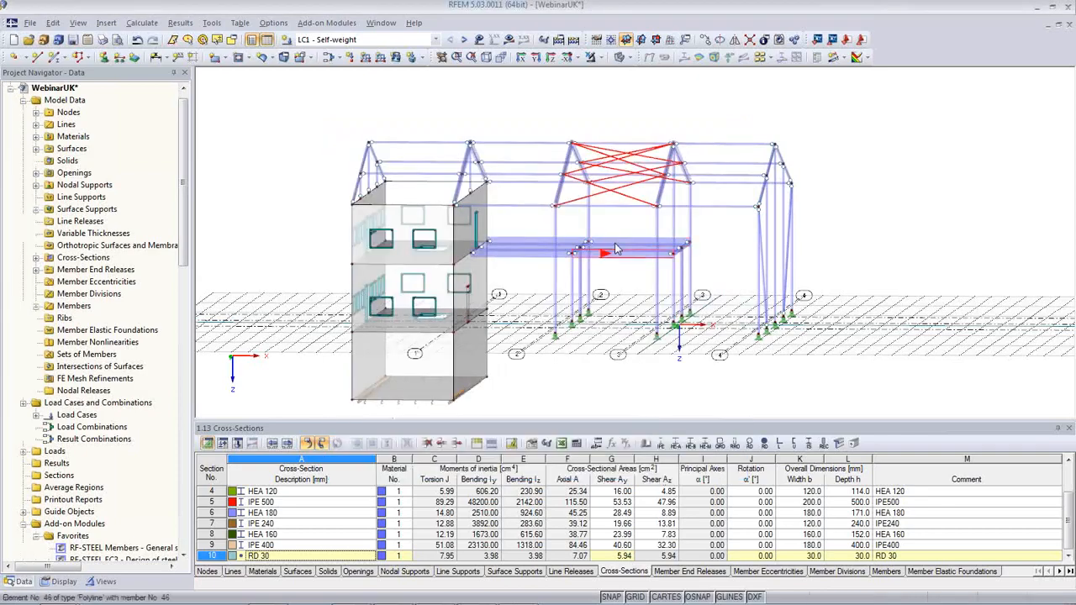
Step: Add line releases on lines 87-94 of the lower floor slab, surface 2, releasing rotations φx, φy and φz
middle_click_drag(588, 305, 614, 288, "ctrl")
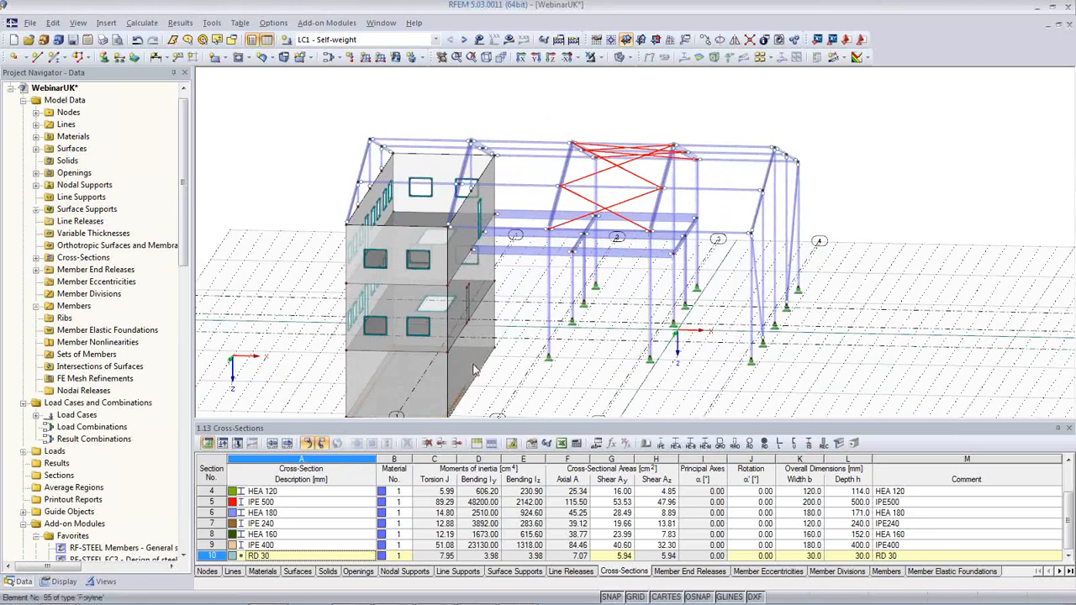
left_click(376, 335)
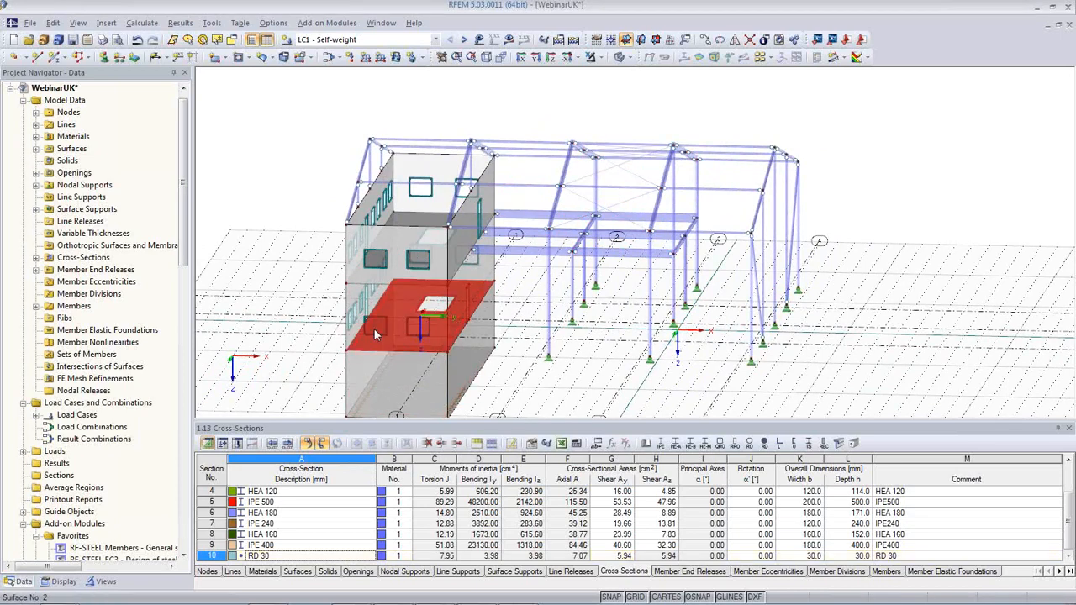
double_click(376, 334)
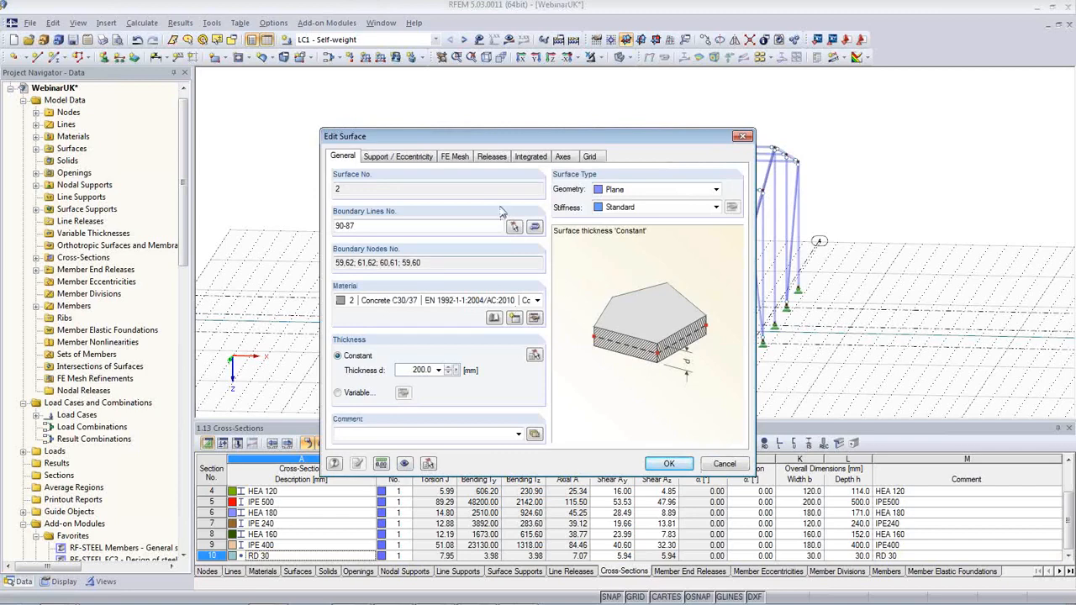
left_click(492, 158)
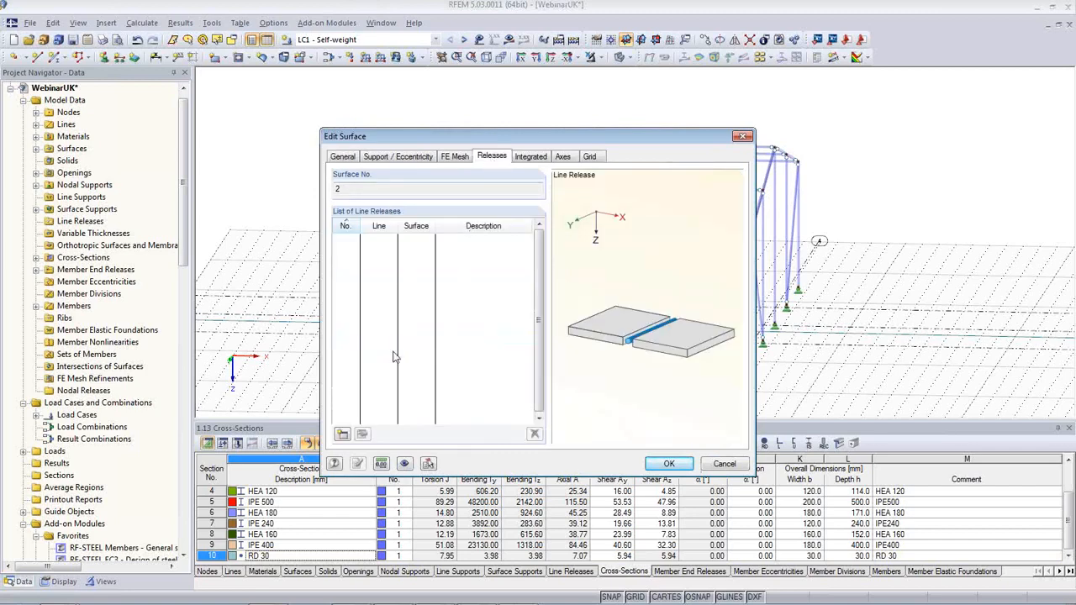
left_click(342, 433)
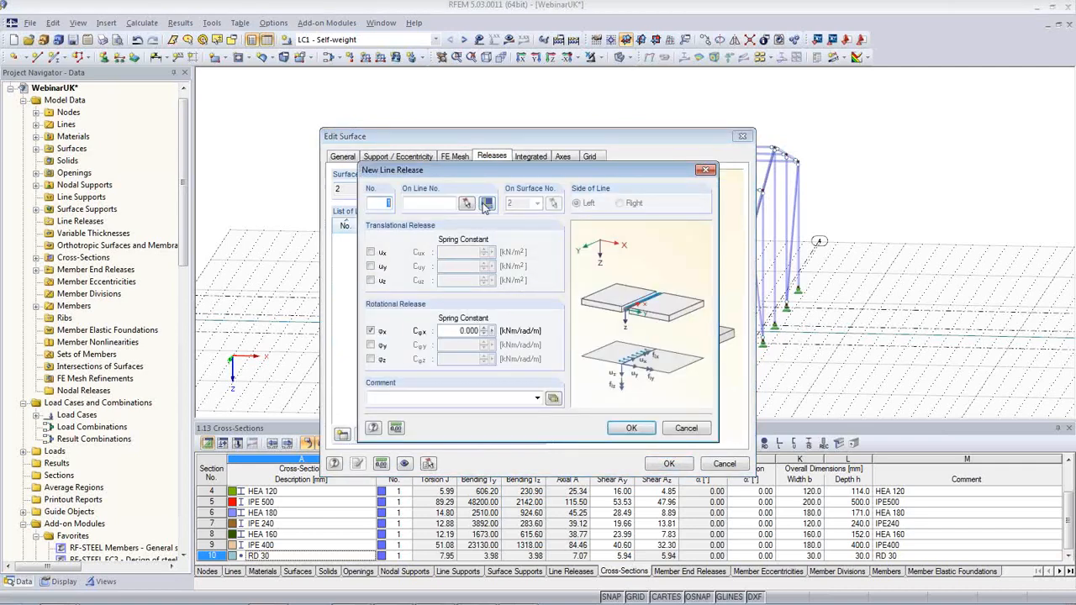
left_click(486, 204)
left_click(371, 346)
left_click(370, 359)
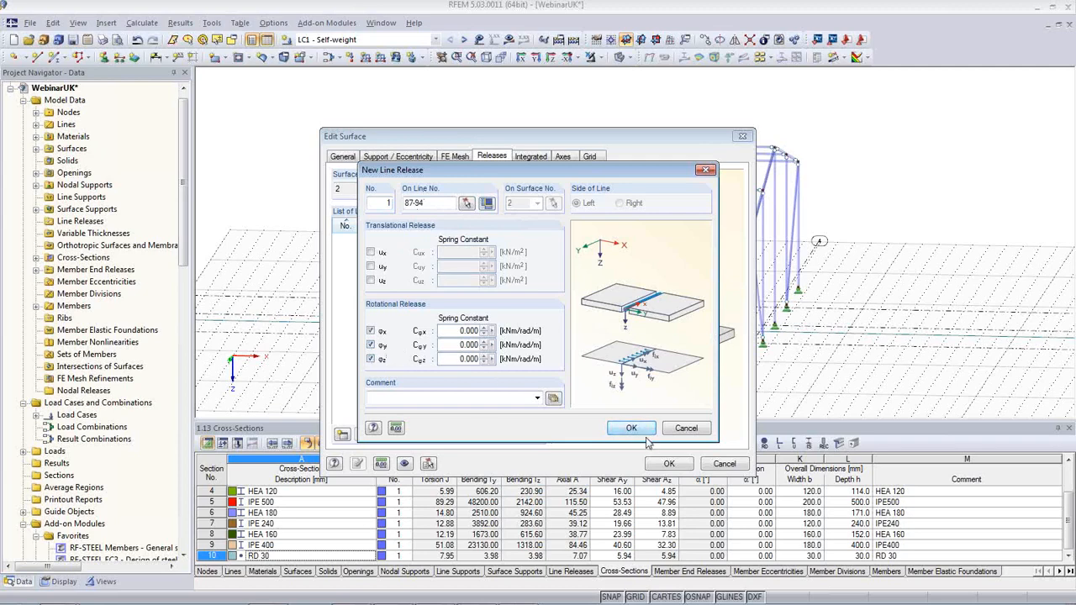
left_click(631, 428)
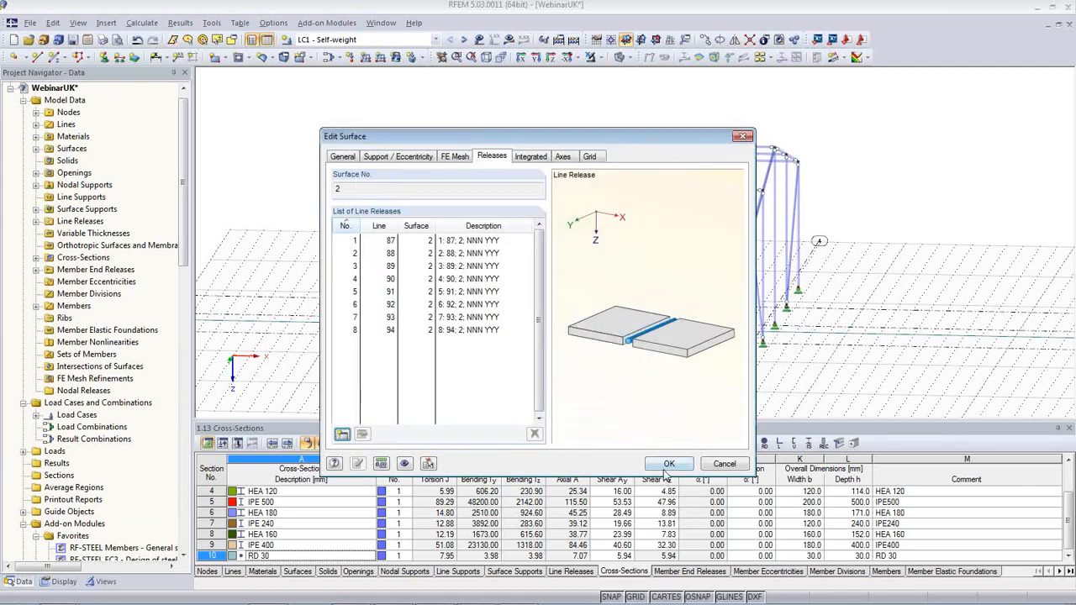
left_click(578, 446)
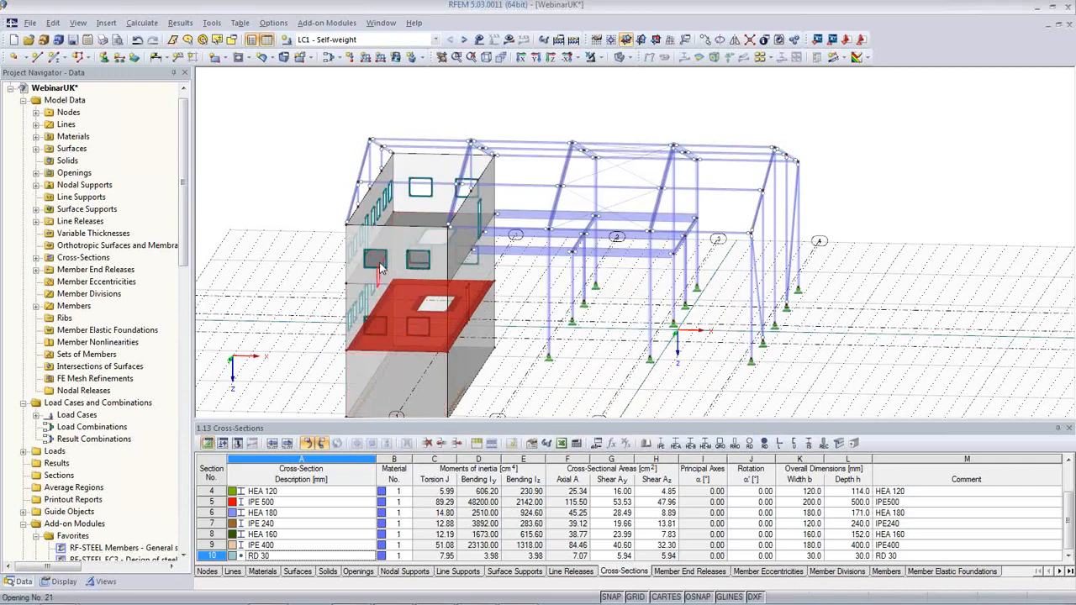
Step: Add line releases on lines 79-86 of the upper floor slab, surface 1, releasing rotations φx, φy and φz
double_click(380, 266)
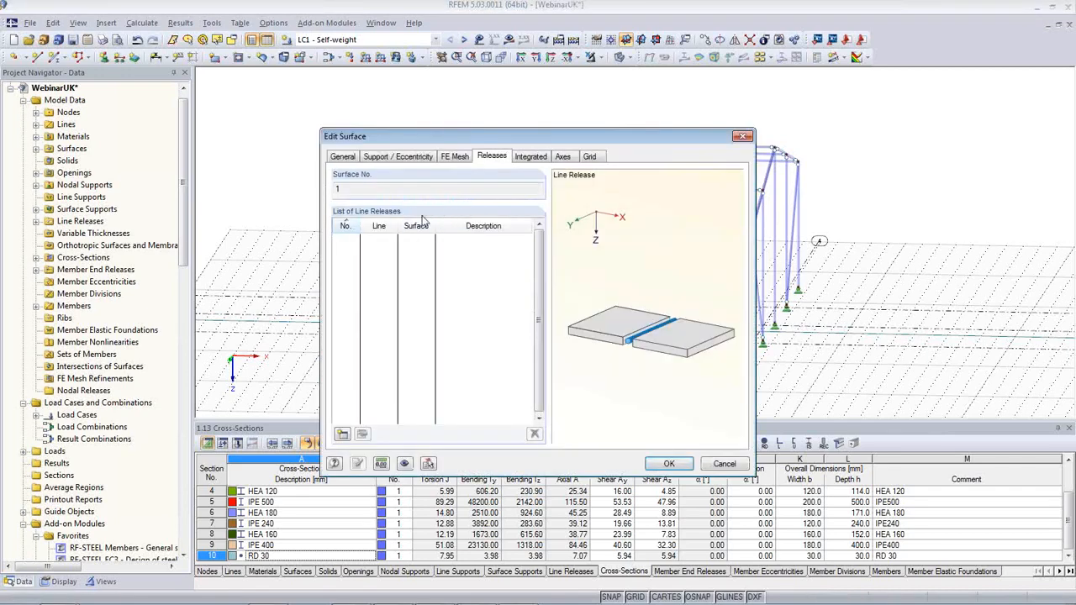
left_click(341, 434)
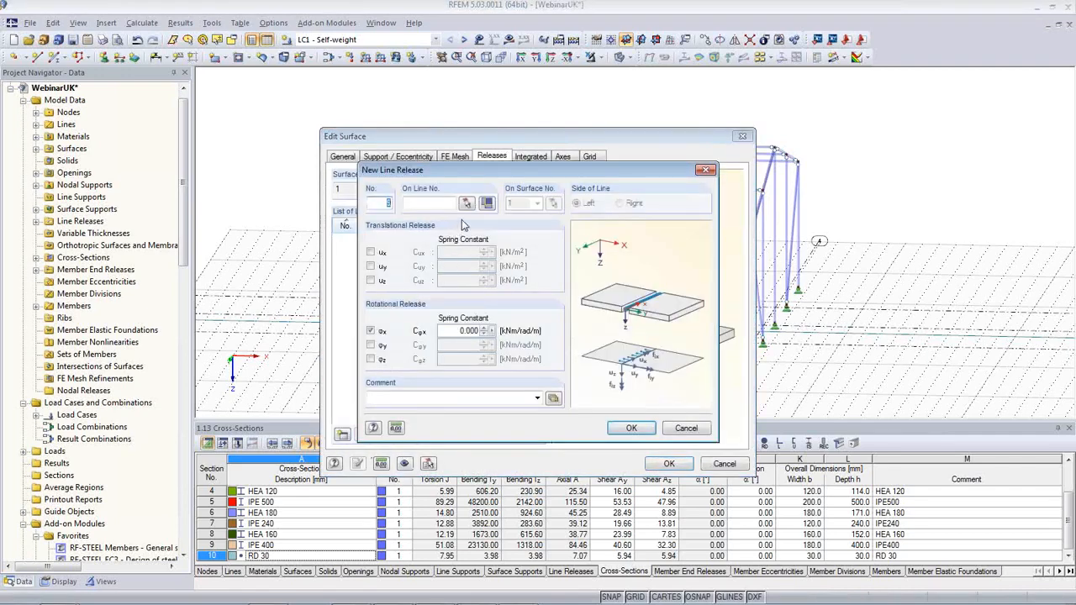
left_click(370, 345)
left_click(371, 359)
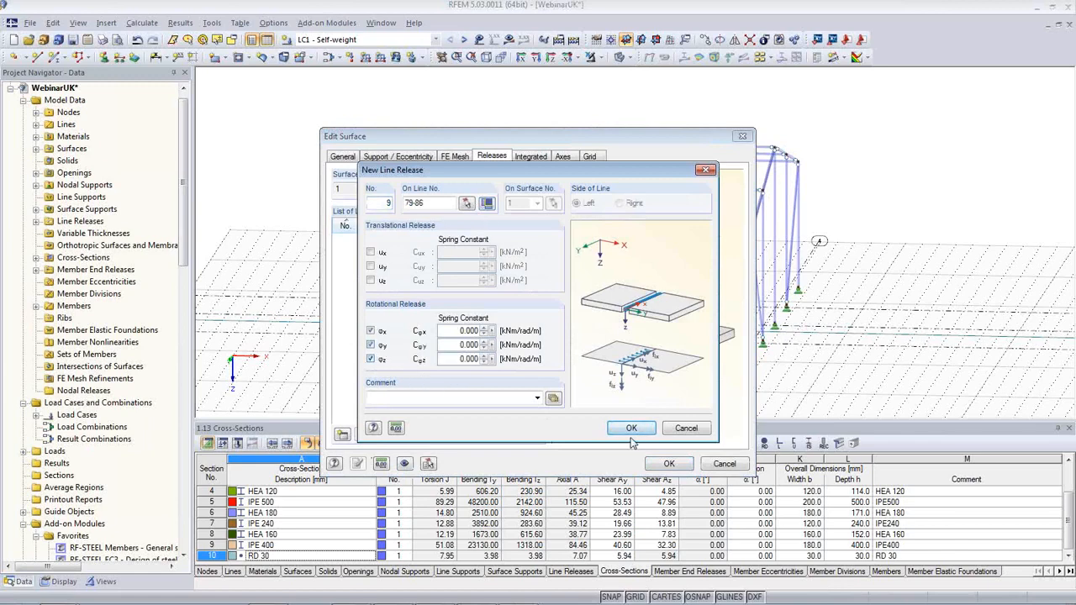
left_click(631, 430)
left_click(669, 464)
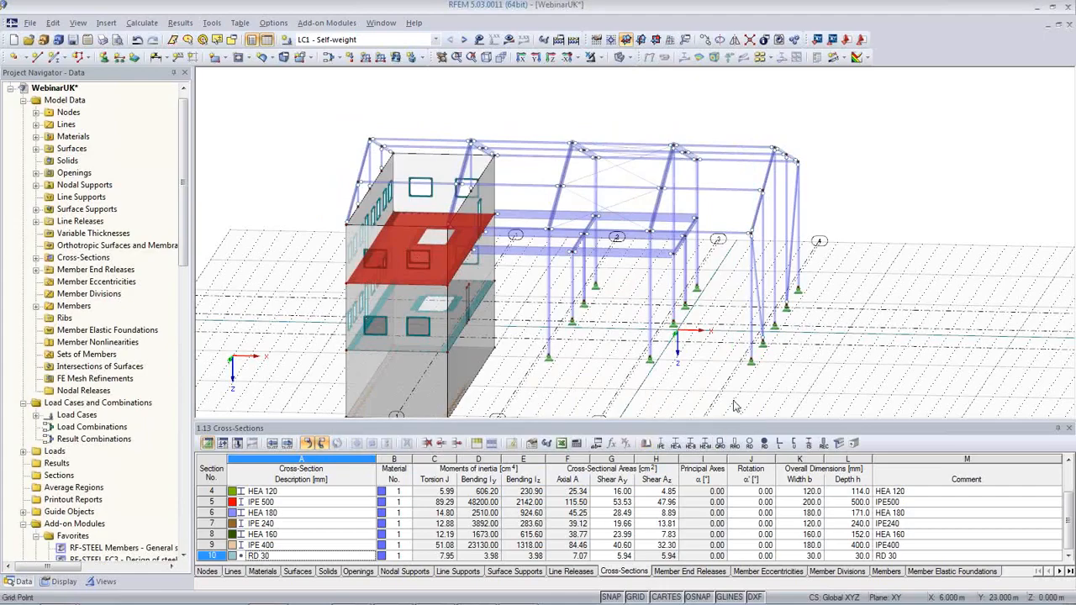
Step: Assign local member release 1 to the member ends of the two HEA 180 columns, members 50 and 51
middle_click_drag(723, 395, 594, 401, "ctrl")
scroll(721, 299, "up", 3)
middle_click_drag(710, 295, 663, 324)
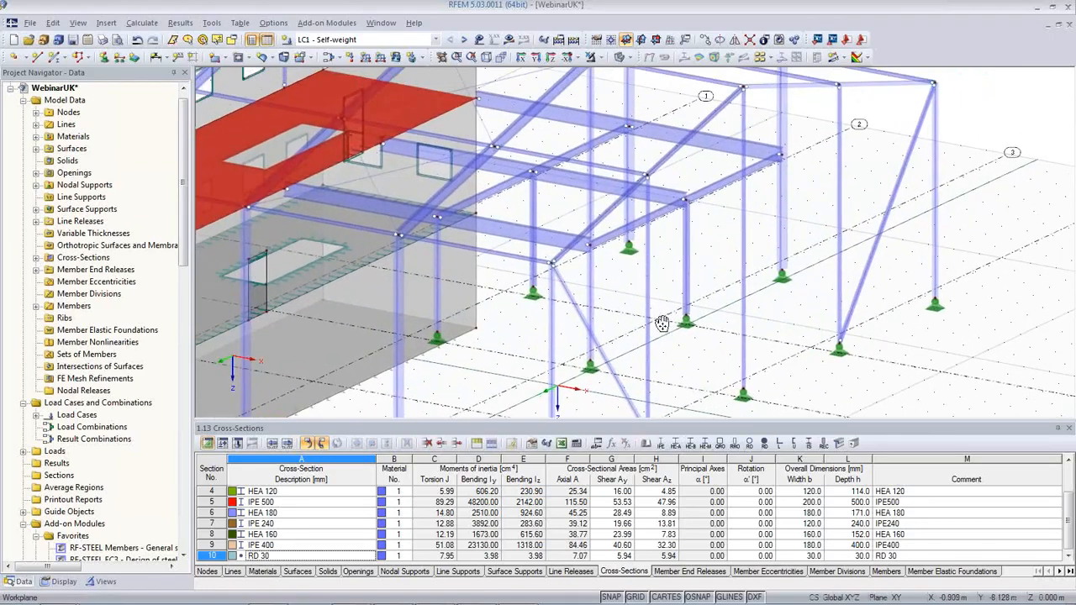
scroll(689, 274, "up", 3)
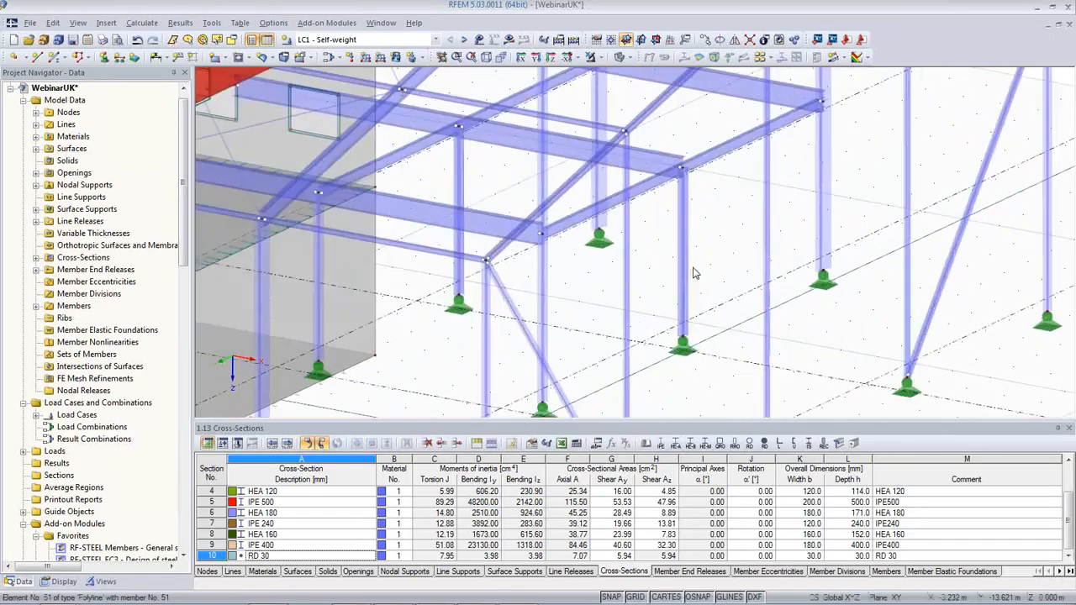
scroll(655, 210, "down", 5)
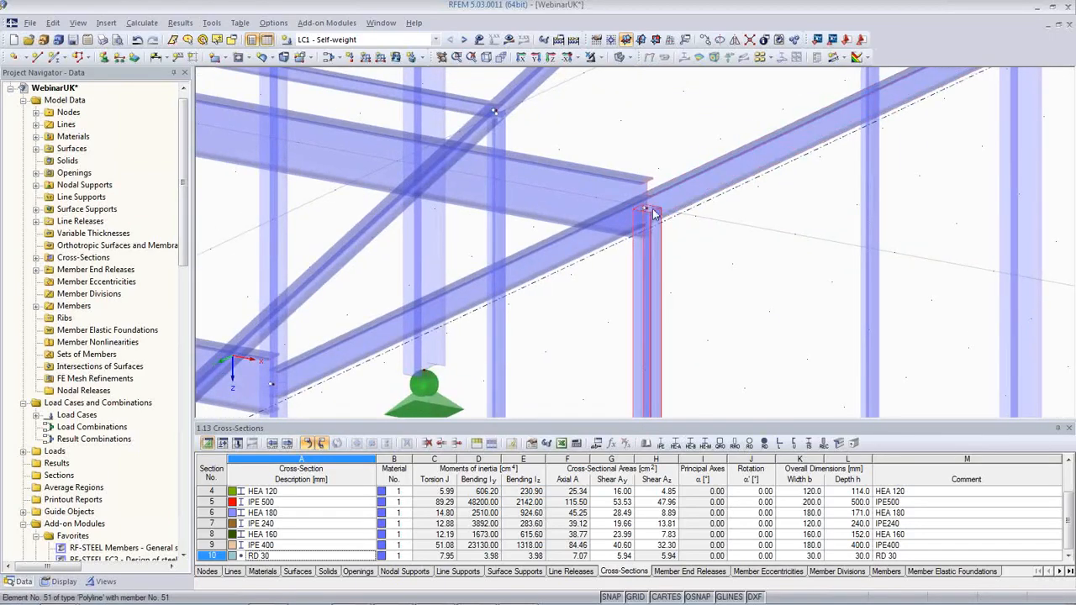
scroll(643, 252, "down", 5)
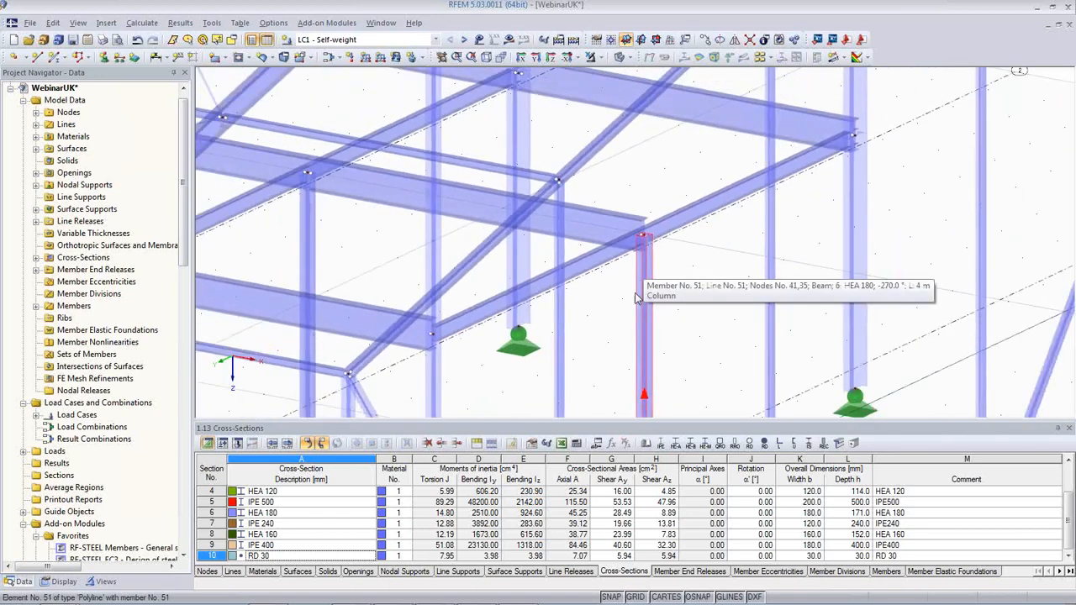
scroll(636, 294, "down", 2)
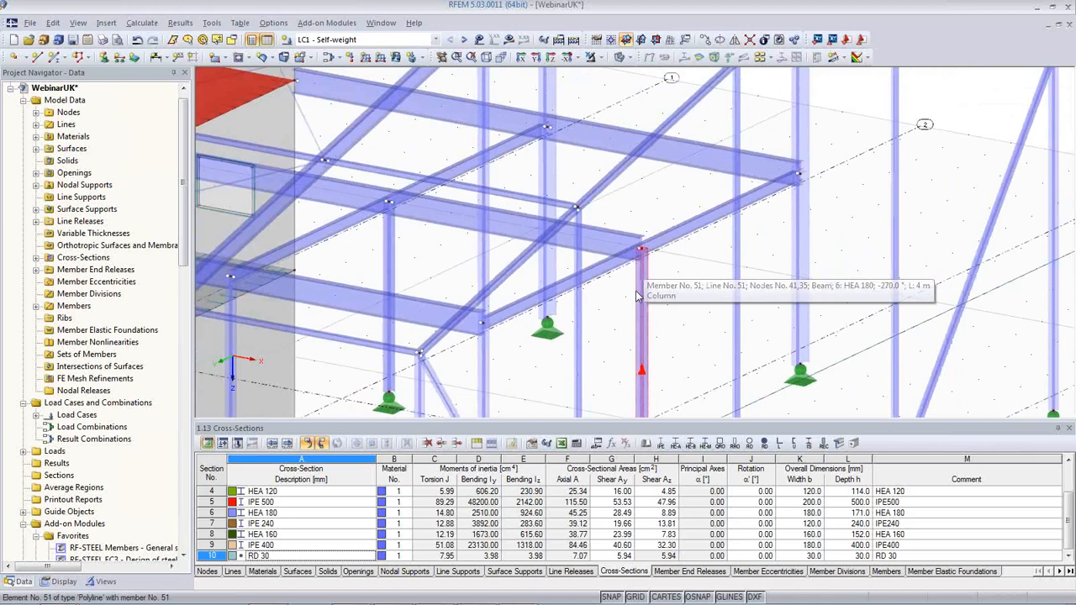
left_click(644, 335)
double_click(391, 262)
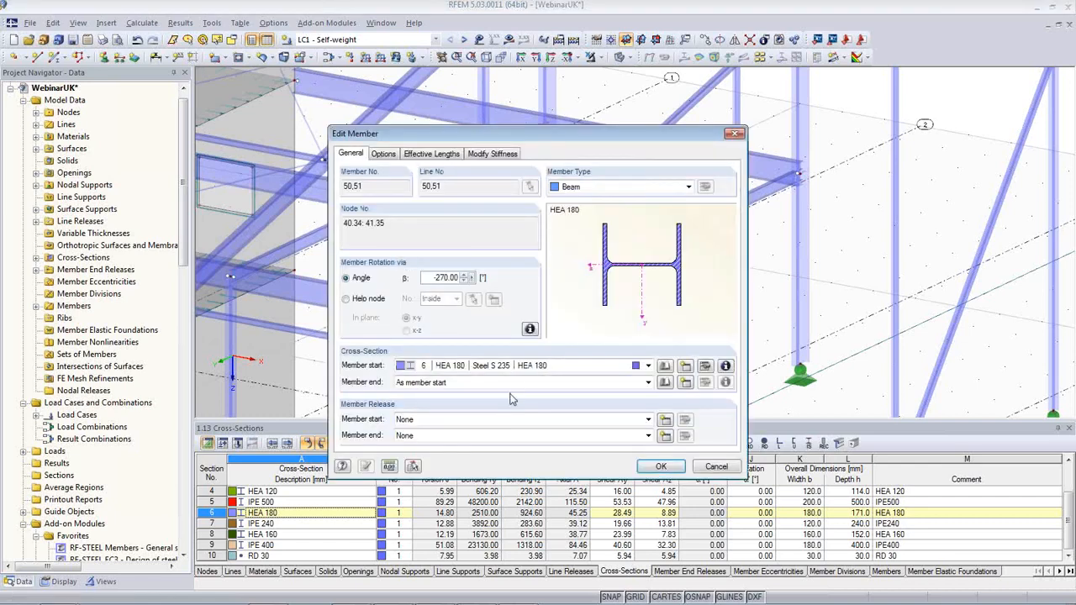
left_click(522, 437)
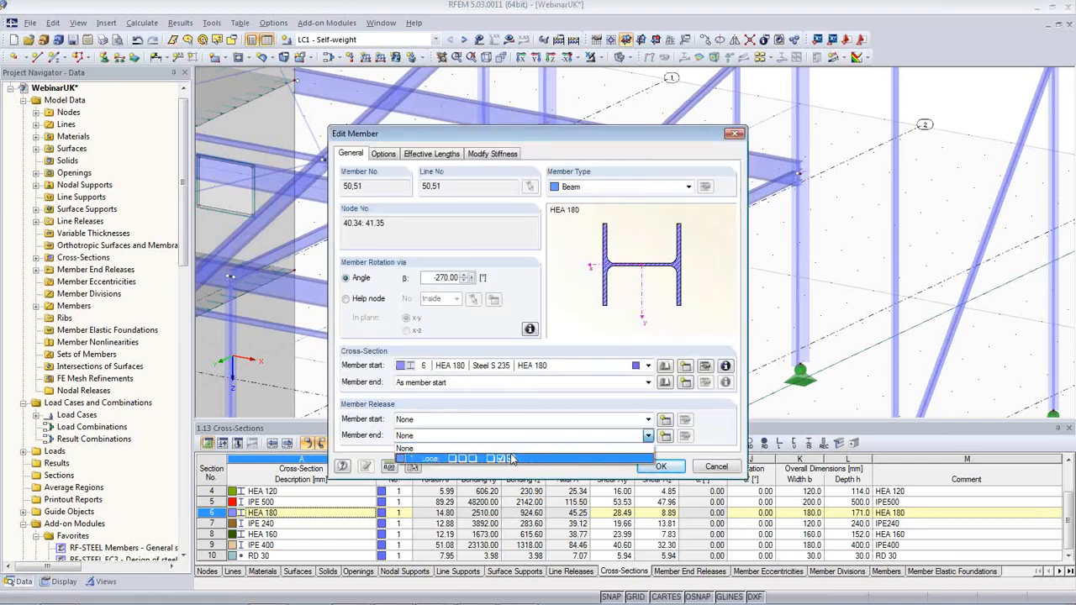
left_click(516, 462)
left_click(660, 466)
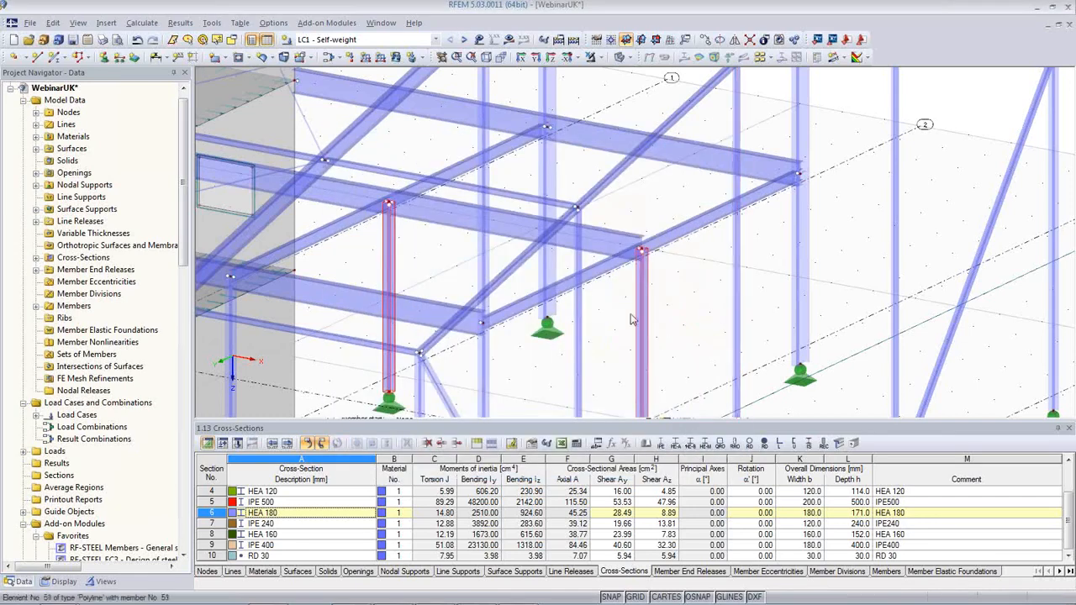
Step: Assign local member release 1 to the member start of the IPE 240 beam, member 54
scroll(612, 338, "down", 2)
middle_click_drag(612, 340, 748, 200)
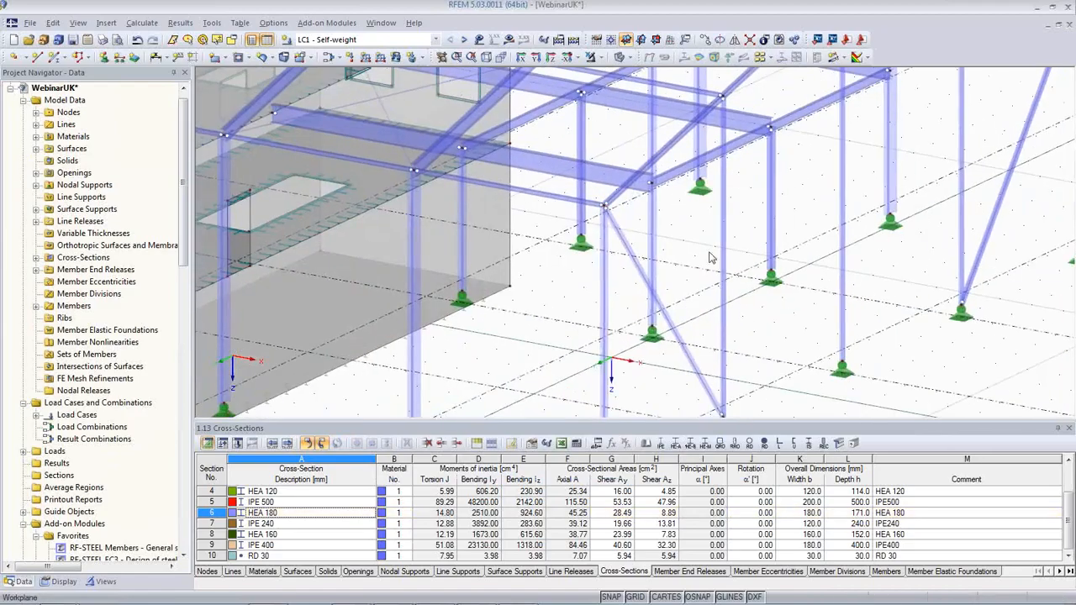
mouse_move(649, 338)
middle_mouse_down("ctrl")
mouse_move(606, 344)
mouse_move(617, 310)
mouse_move(650, 325)
mouse_move(635, 338)
middle_mouse_up("ctrl")
scroll(635, 337, "up", 2)
scroll(639, 319, "up", 3)
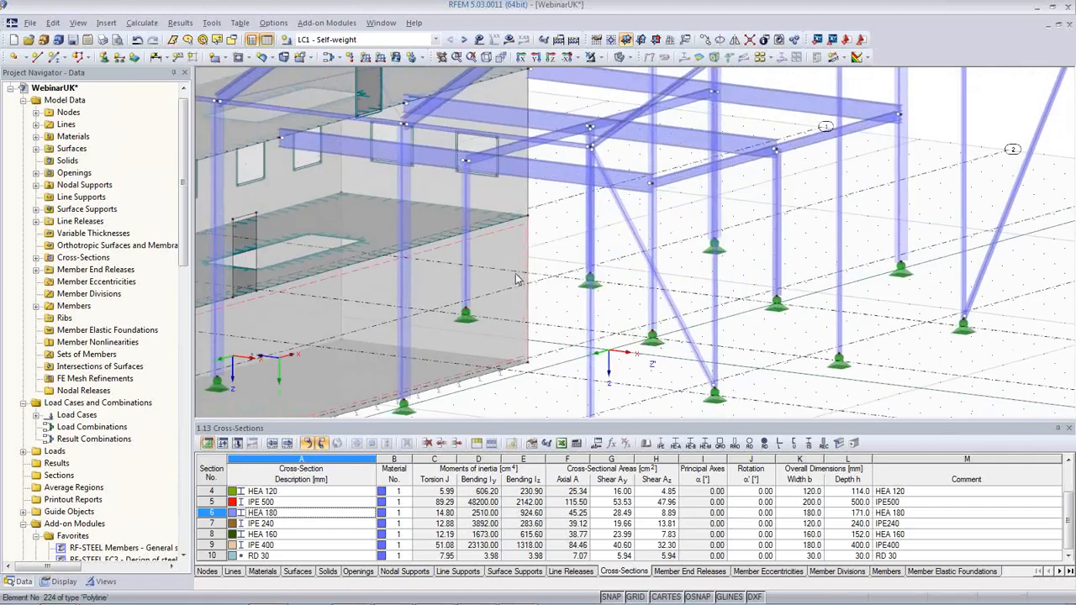
middle_click_drag(629, 344, 601, 265, "ctrl")
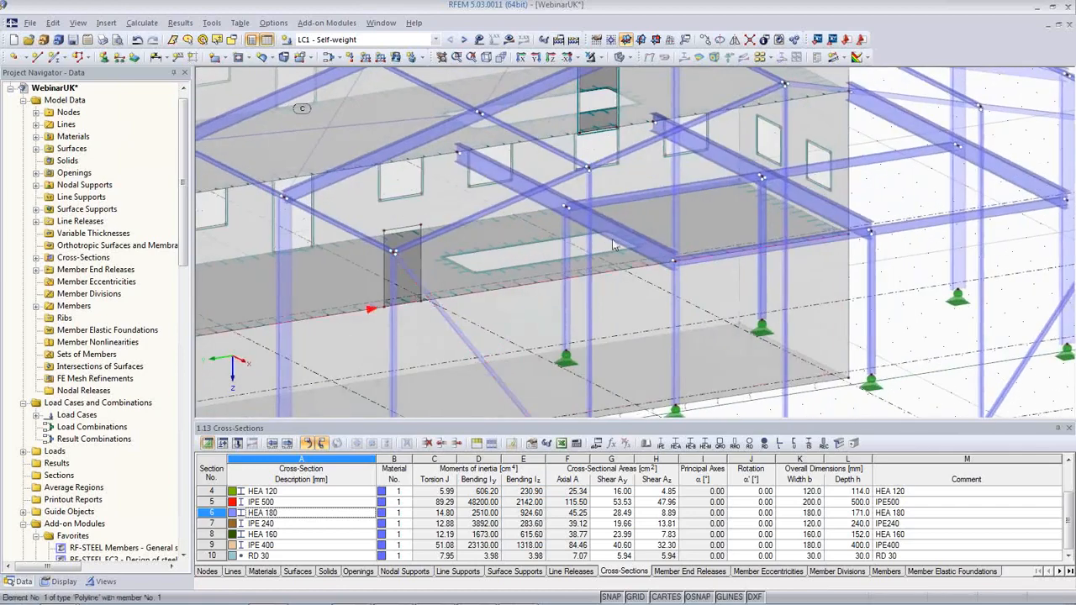
left_click(630, 200)
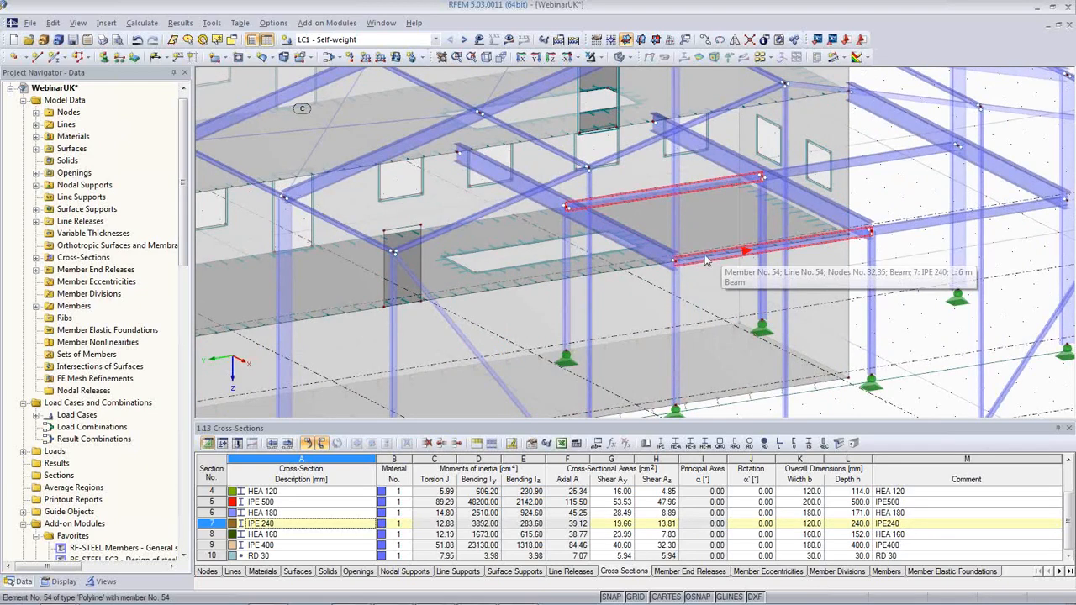
double_click(704, 261)
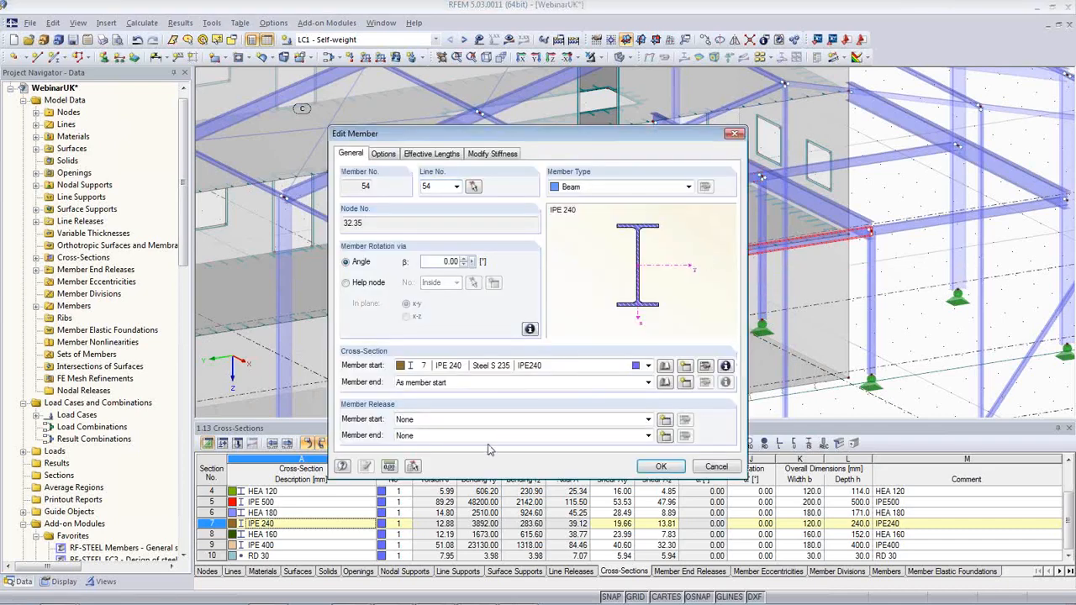
left_click(471, 420)
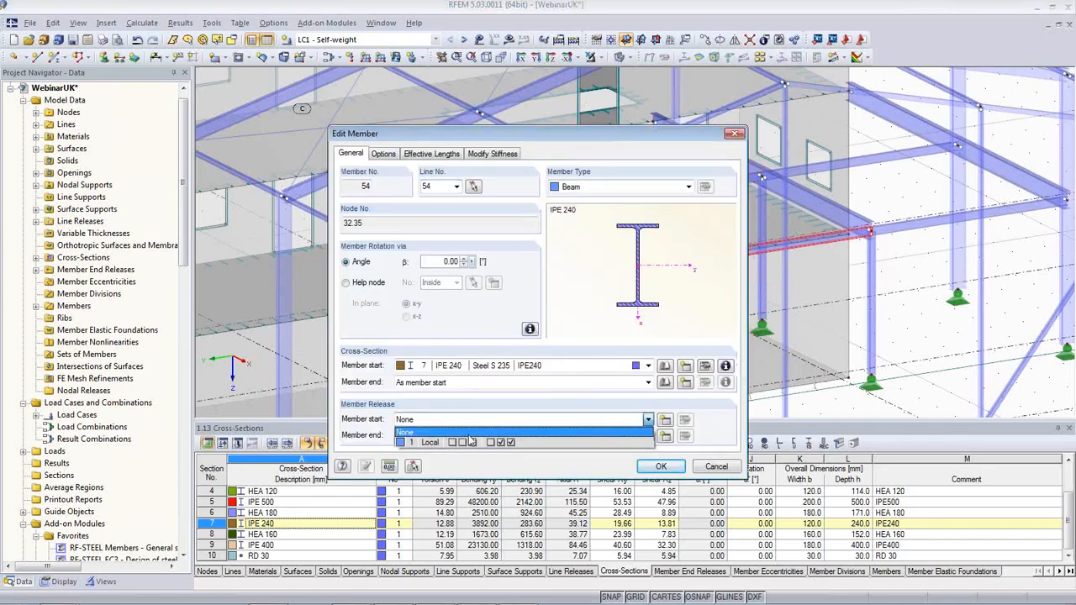
left_click(474, 445)
left_click(651, 460)
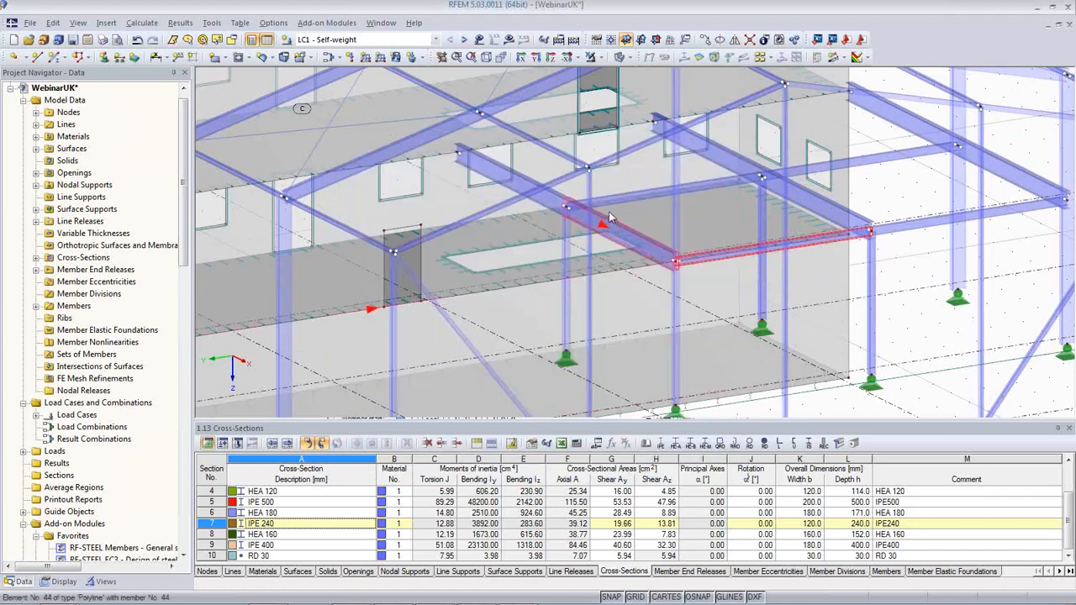
Step: Assign local member release 1 to the member start of the IPE 240 beam, member 52
double_click(633, 200)
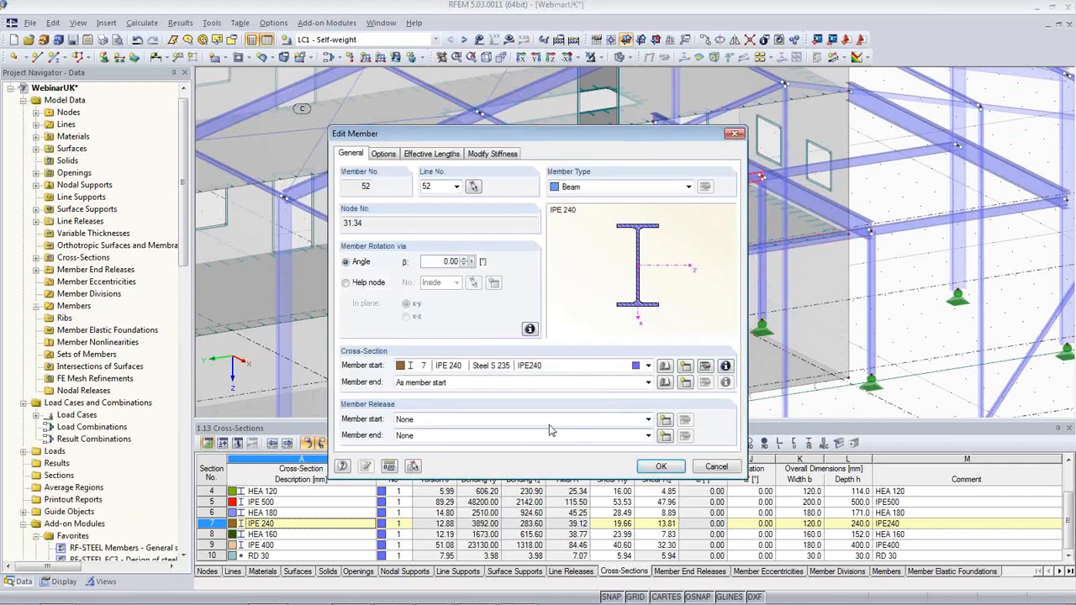
left_click(550, 422)
left_click(542, 445)
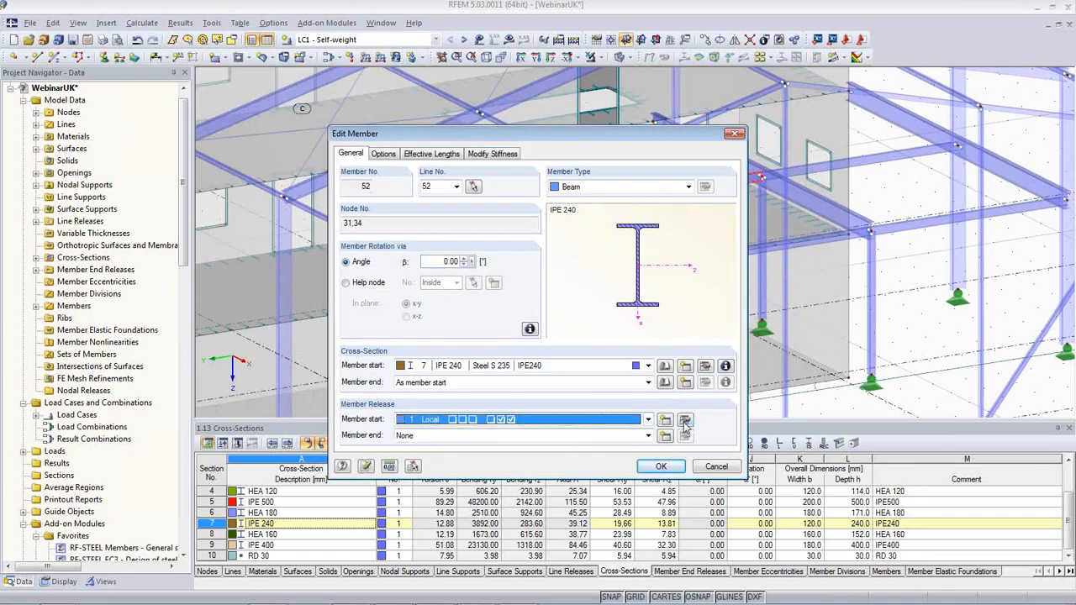
Step: Try partial activity as the φz nonlinearity of member end release 1, including yielding from release moment M+, and restore None
left_click(684, 420)
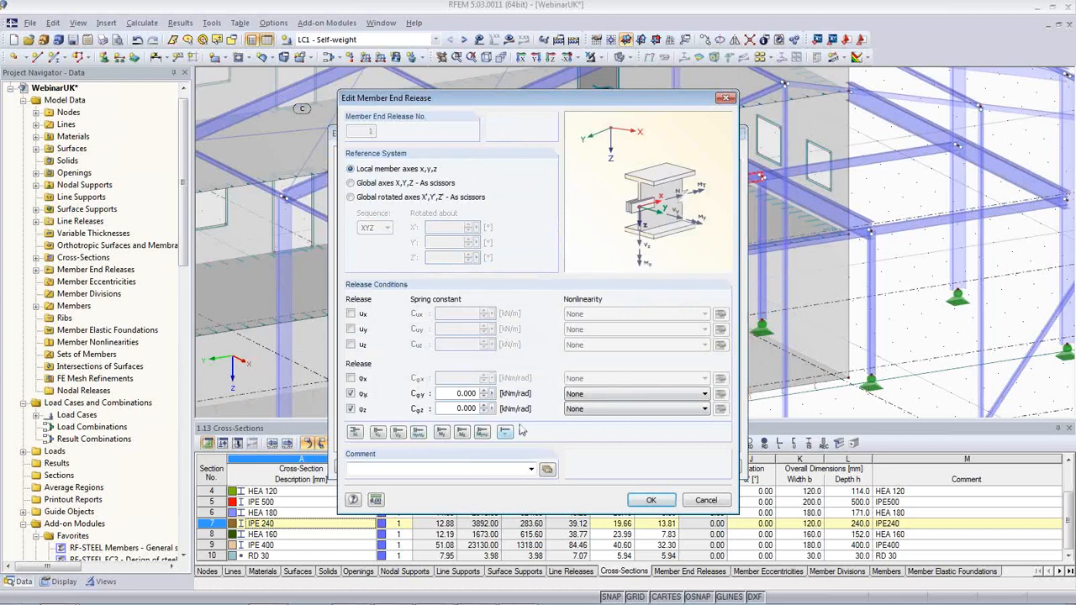
left_click(679, 409)
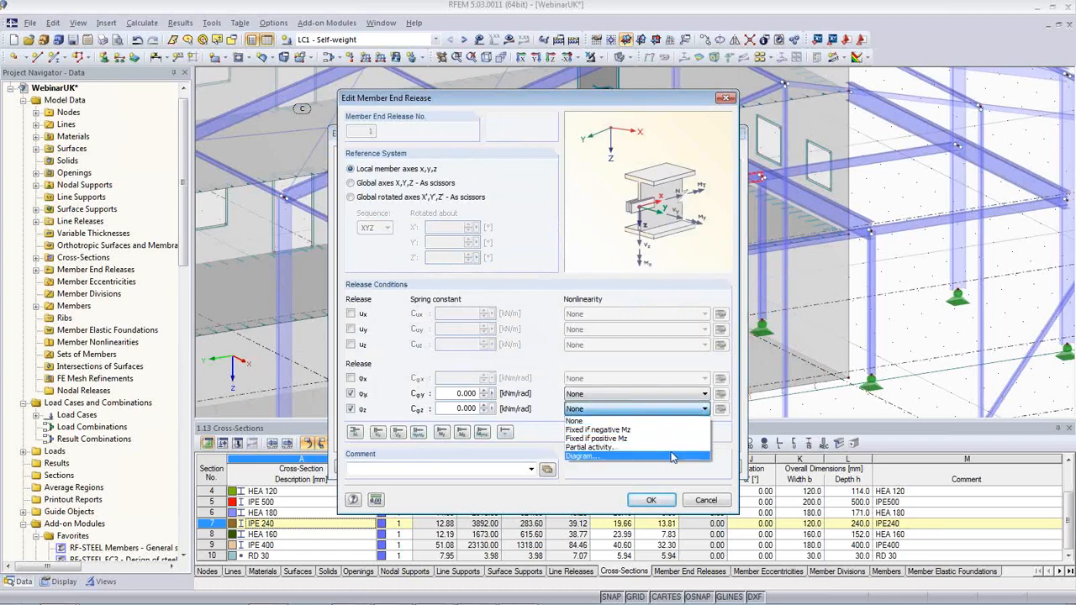
left_click(591, 447)
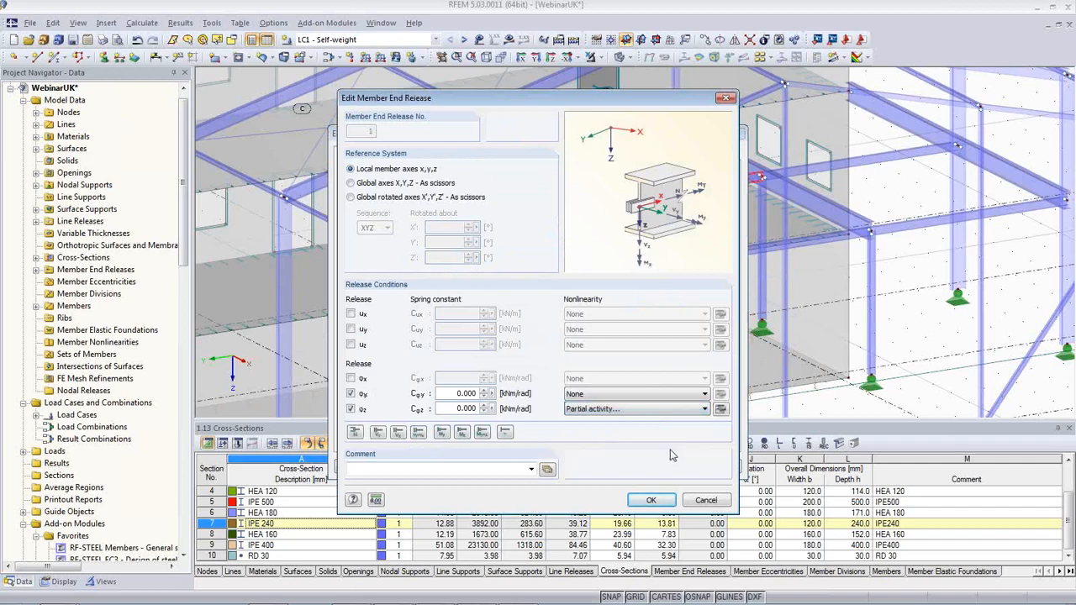
left_click(720, 408)
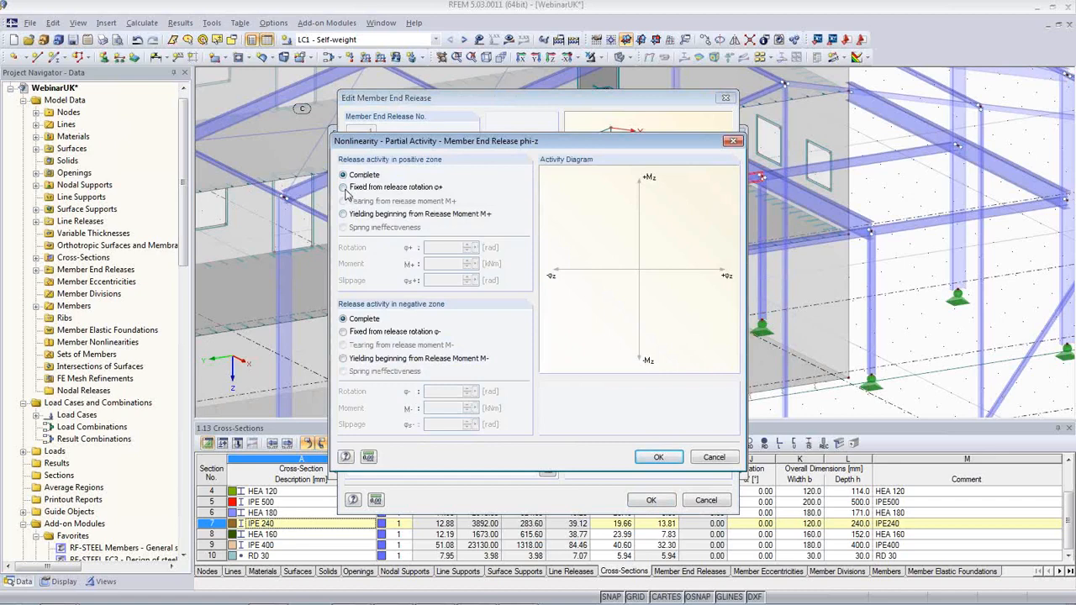
left_click(343, 214)
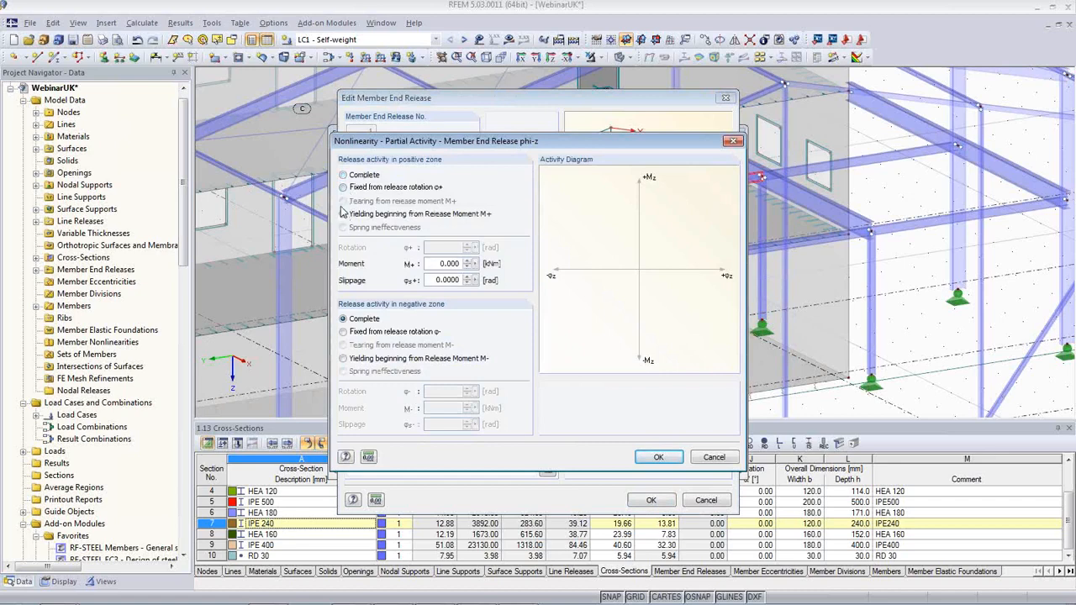
left_click(343, 175)
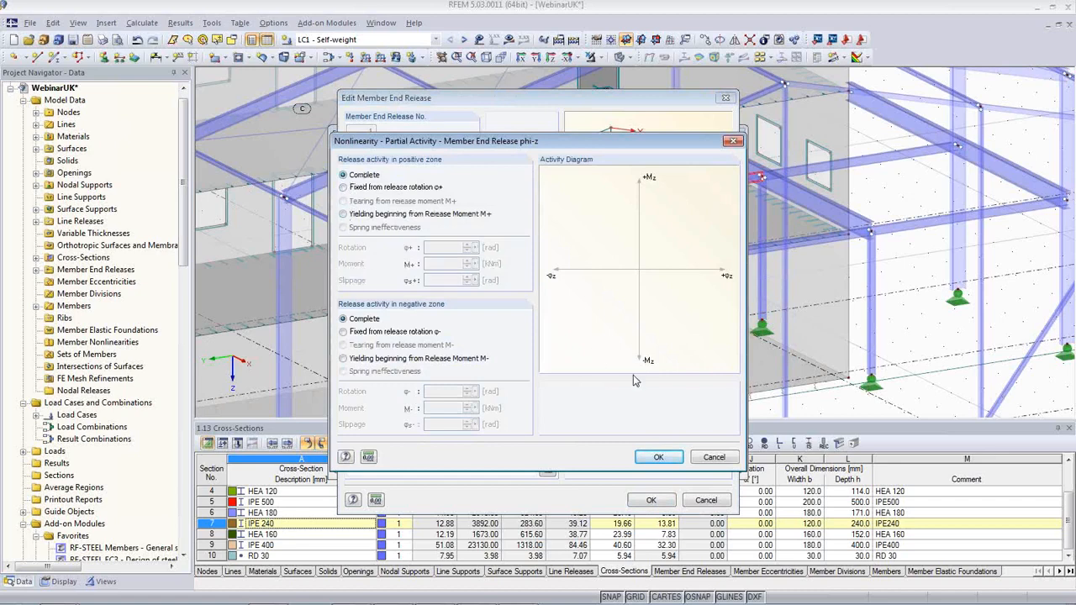
left_click(713, 458)
left_click(654, 410)
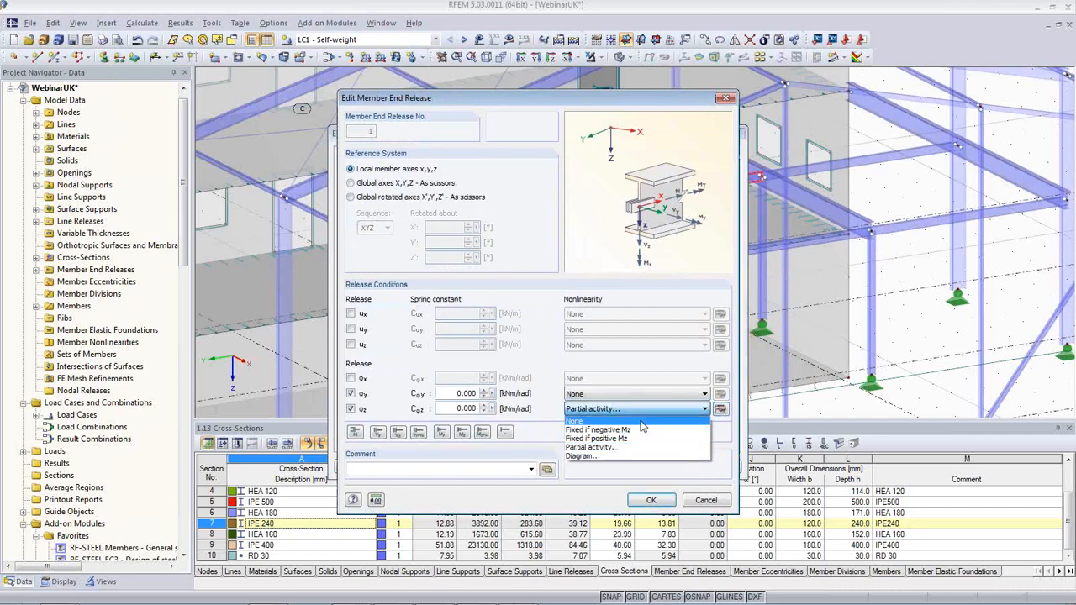
left_click(639, 420)
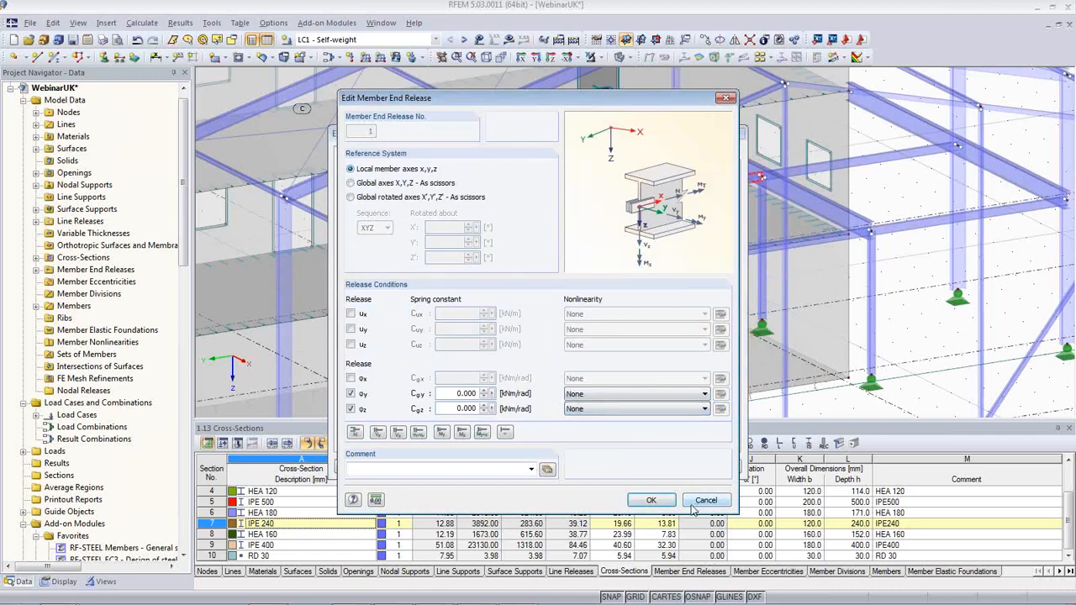
left_click(651, 500)
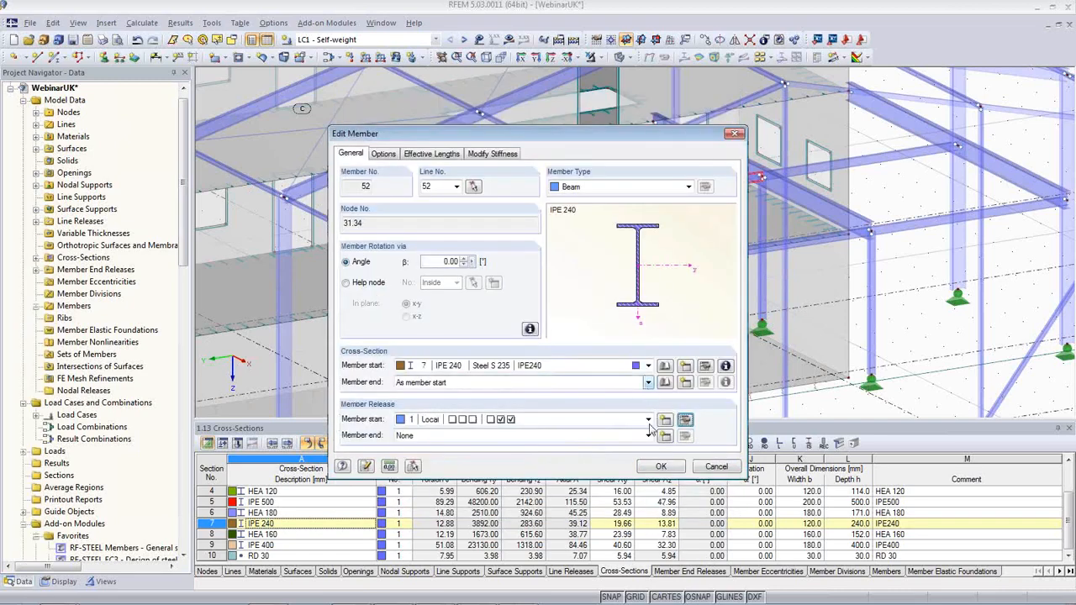
Step: Apply member 52's start release and assign local member release 1 to the member ends of IPE 240 beams 53 and 55
left_click(661, 466)
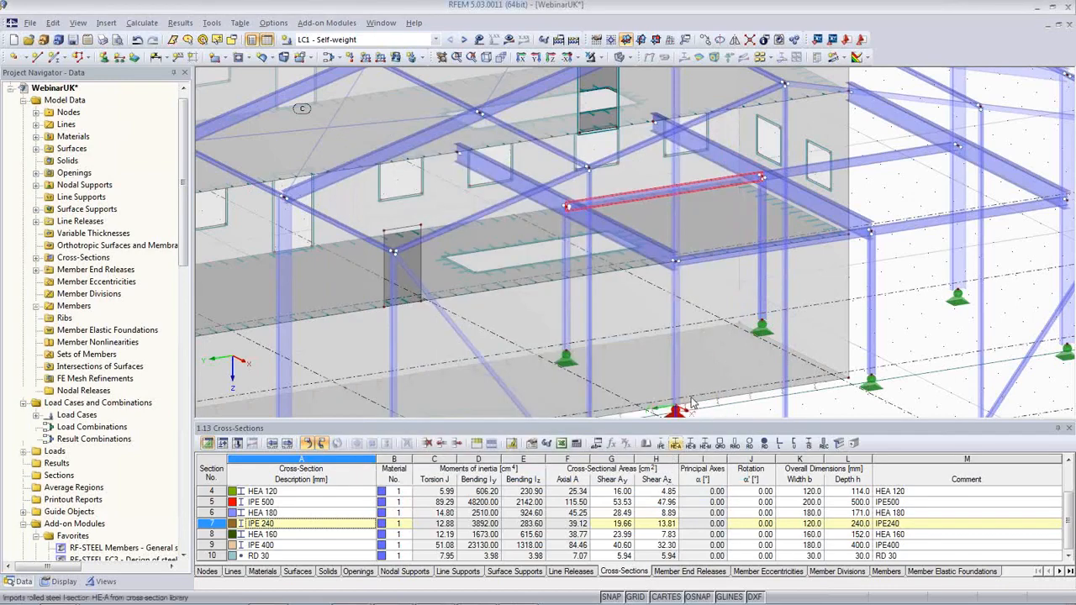
scroll(636, 308, "up", 2)
middle_click_drag(636, 307, 619, 294, "ctrl")
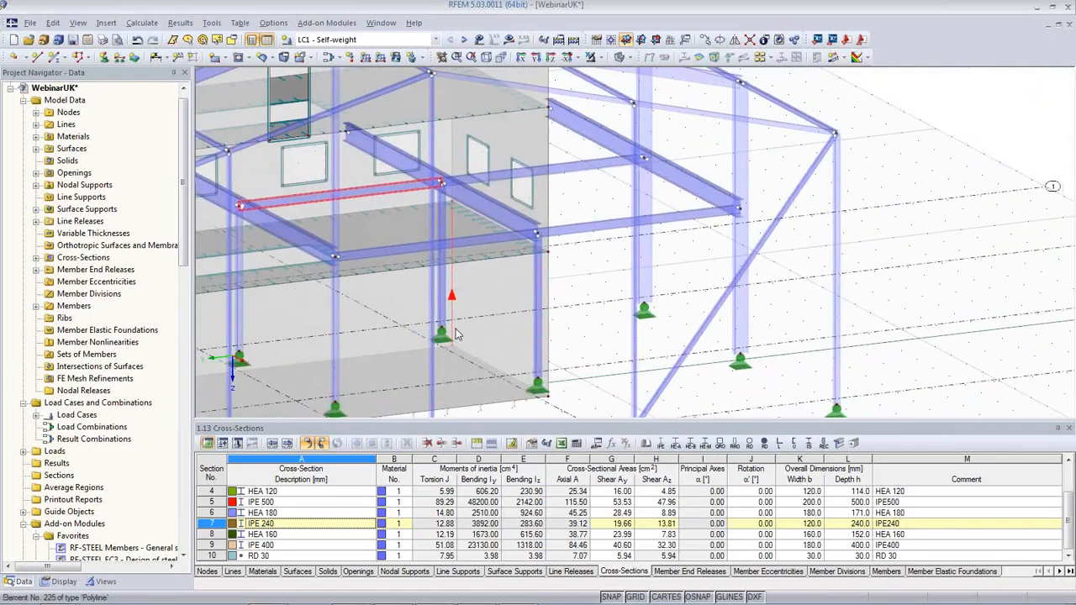
left_click(576, 172)
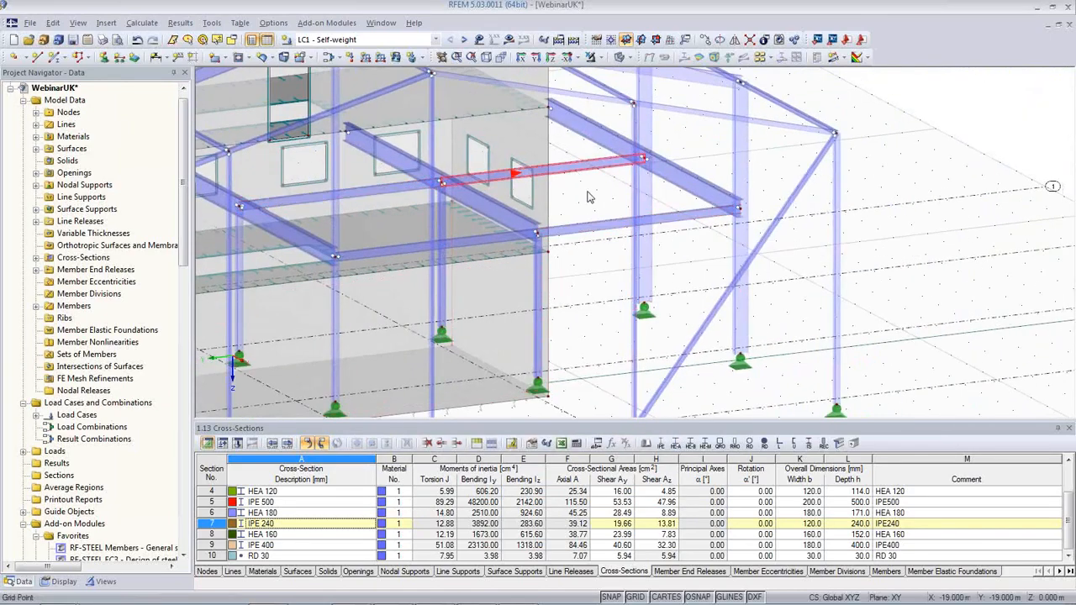
double_click(607, 233)
left_click(583, 436)
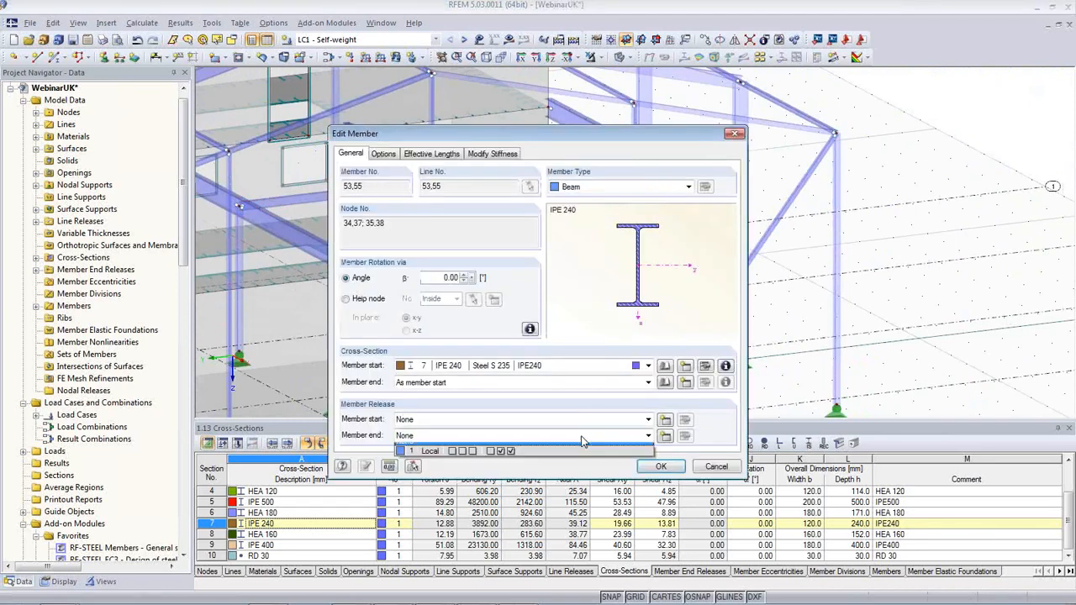
left_click(580, 458)
left_click(663, 467)
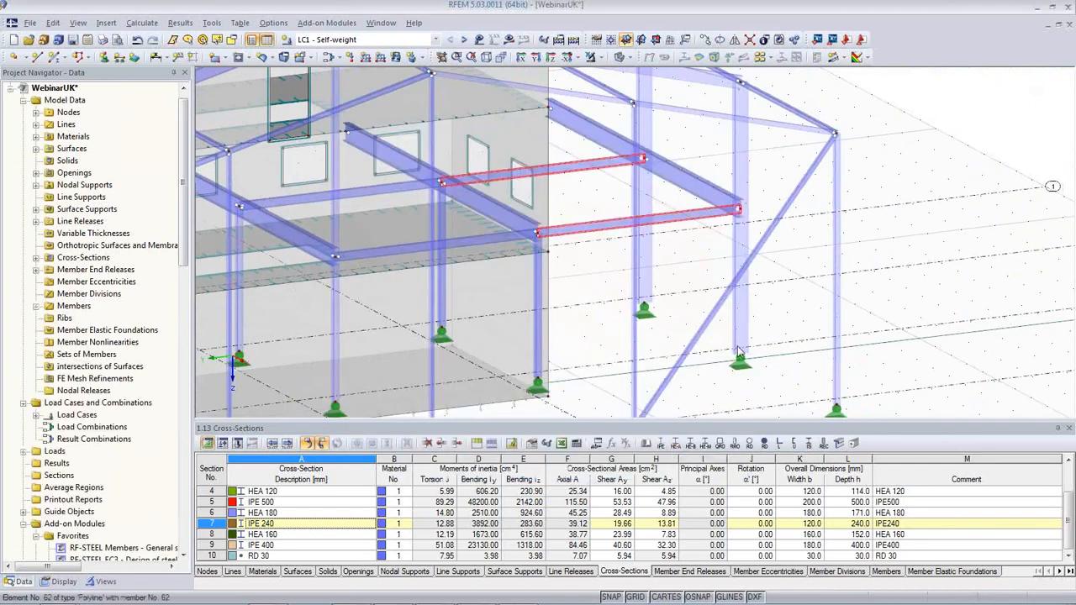
Step: Display the LC1 - Self-weight loads on the whole model
middle_click_drag(779, 286, 820, 280, "ctrl")
scroll(821, 280, "down", 5)
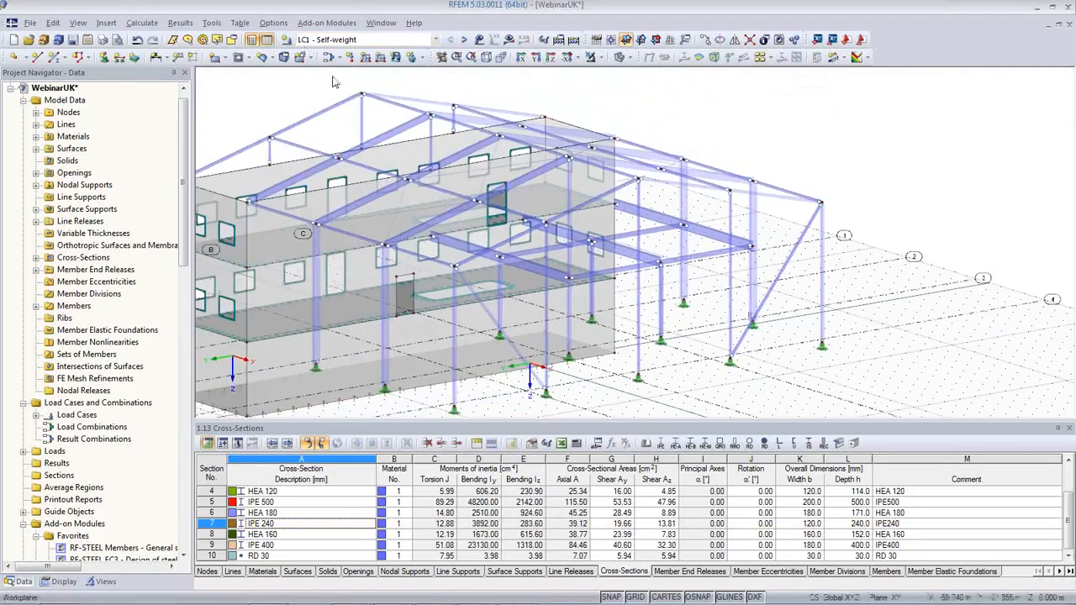
middle_click_drag(339, 160, 444, 156)
left_click(479, 40)
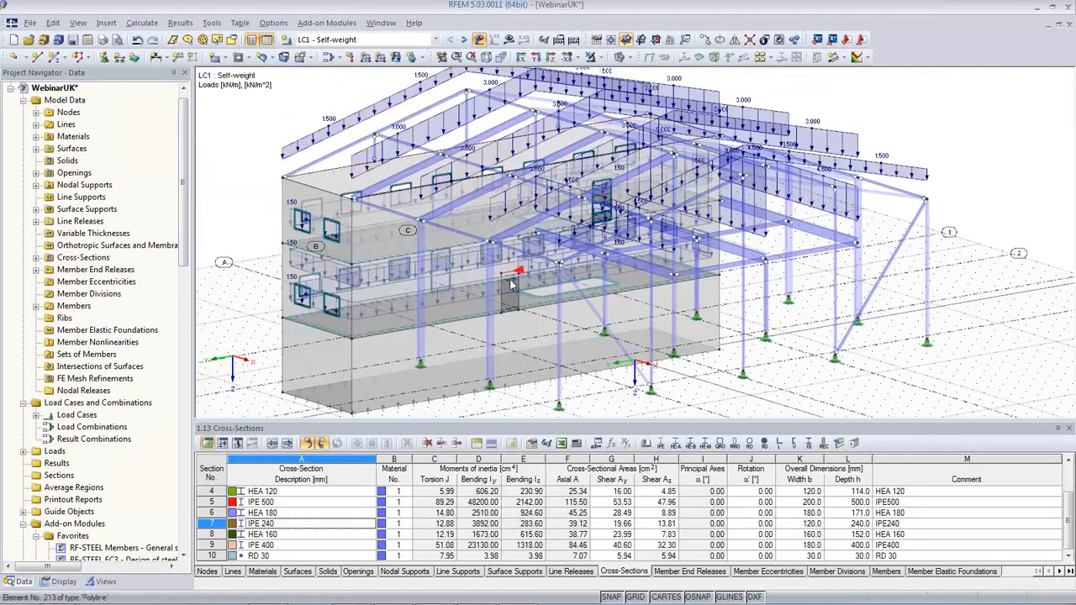
middle_click_drag(613, 353, 471, 325, "ctrl")
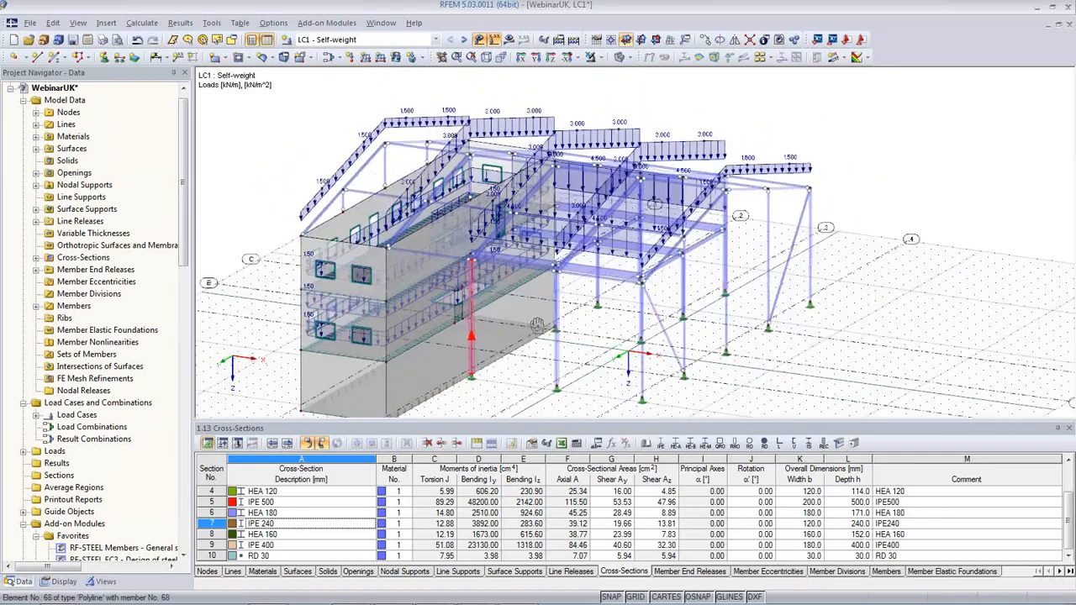
Step: Inspect the definition of the self-weight load on member 15 and preview the trapezoidal distribution without changing the load
double_click(339, 180)
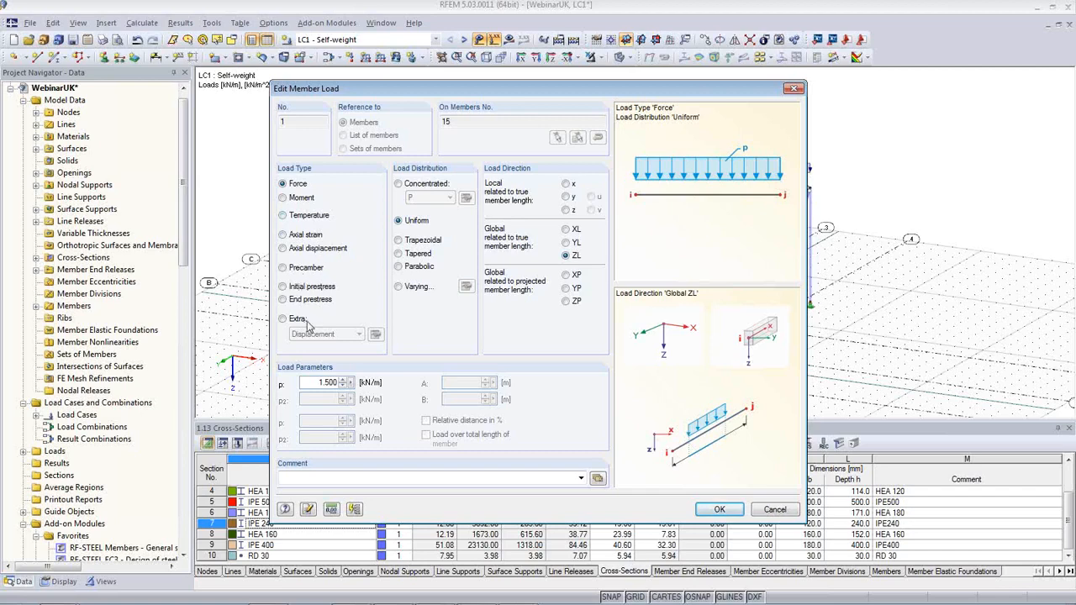
left_click(400, 241)
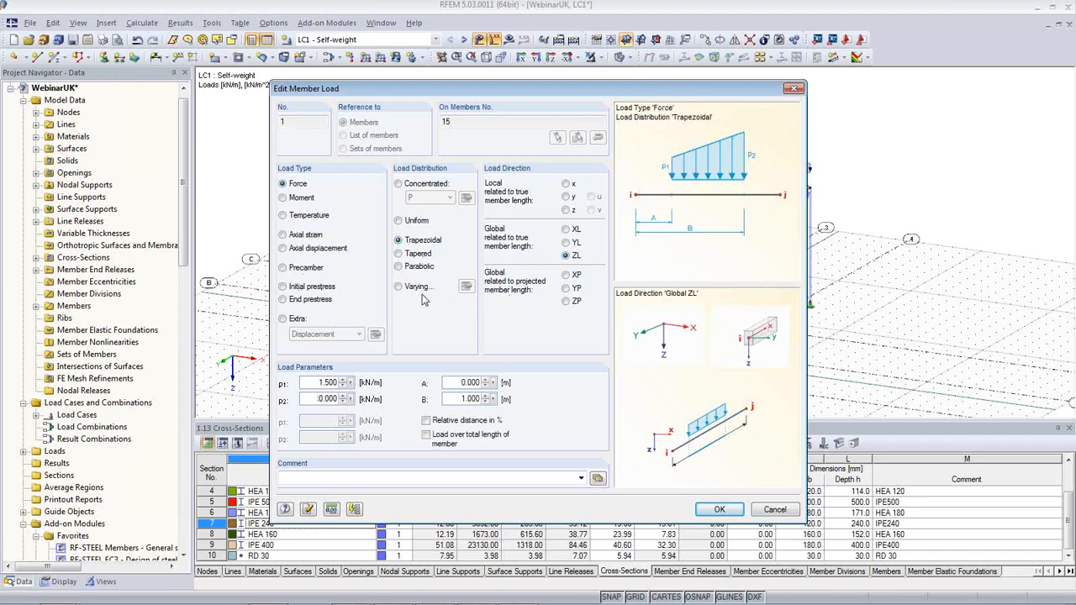
left_click(399, 221)
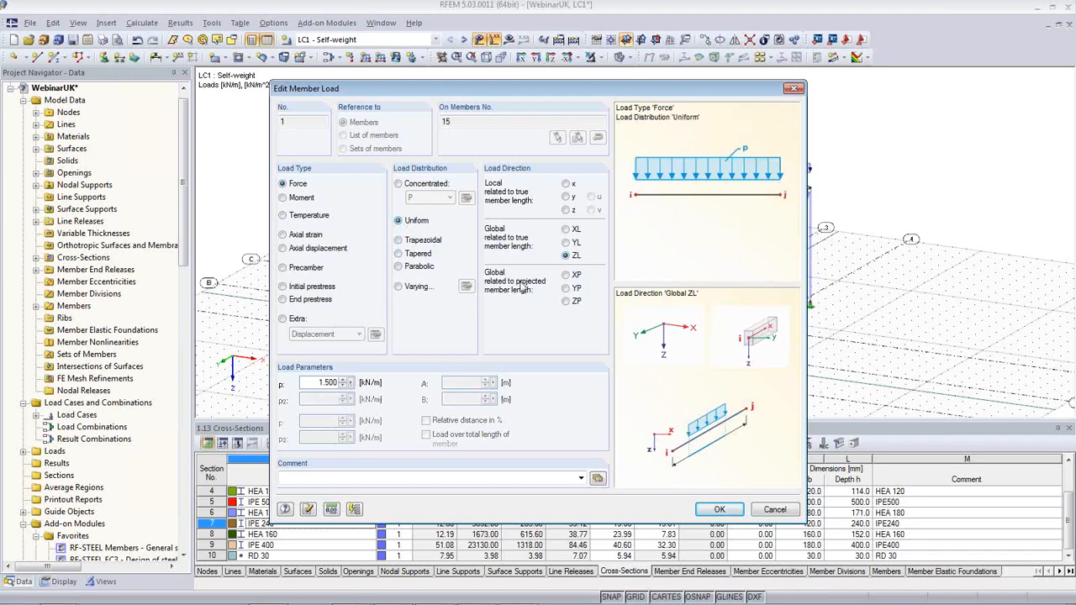
left_click(775, 511)
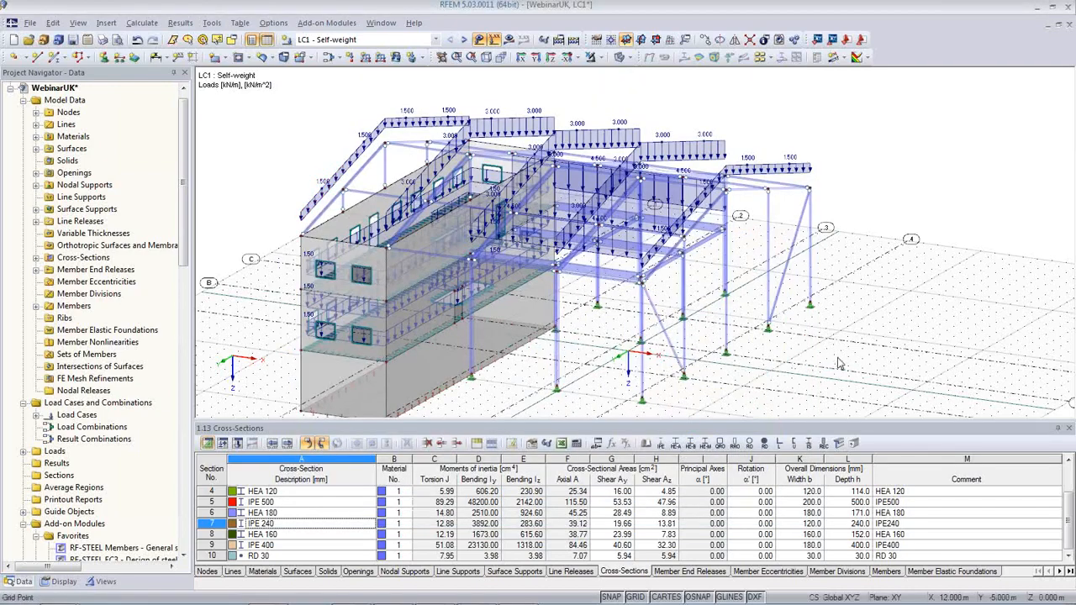
middle_click_drag(835, 361, 739, 357, "ctrl")
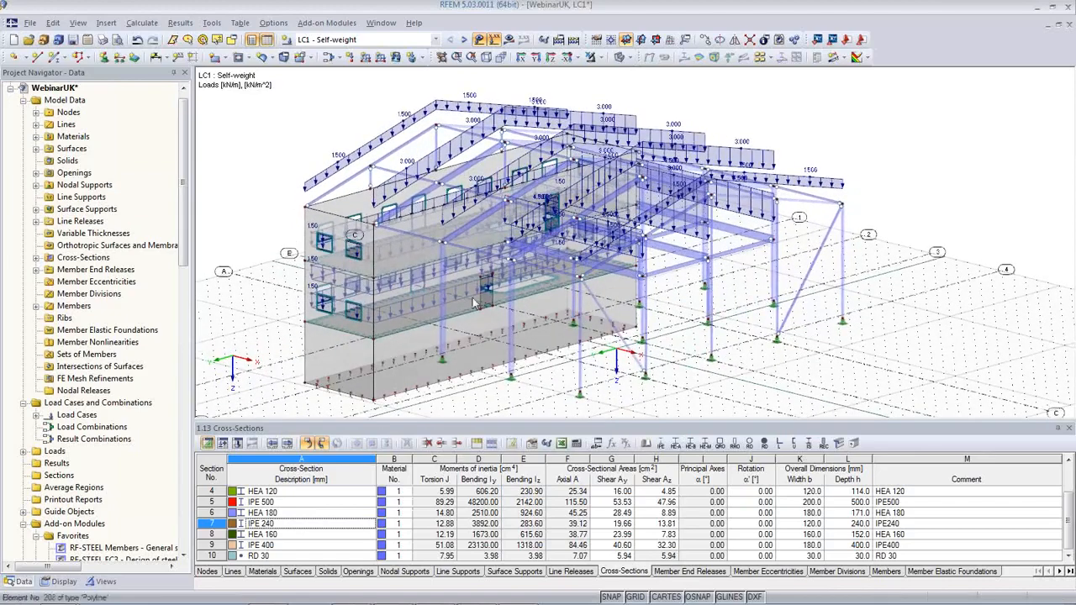
Step: Step through load cases LC2 - Snow, LC3 - Wind and LC4 - Live and examine their loads on the model from several sides
left_click(436, 40)
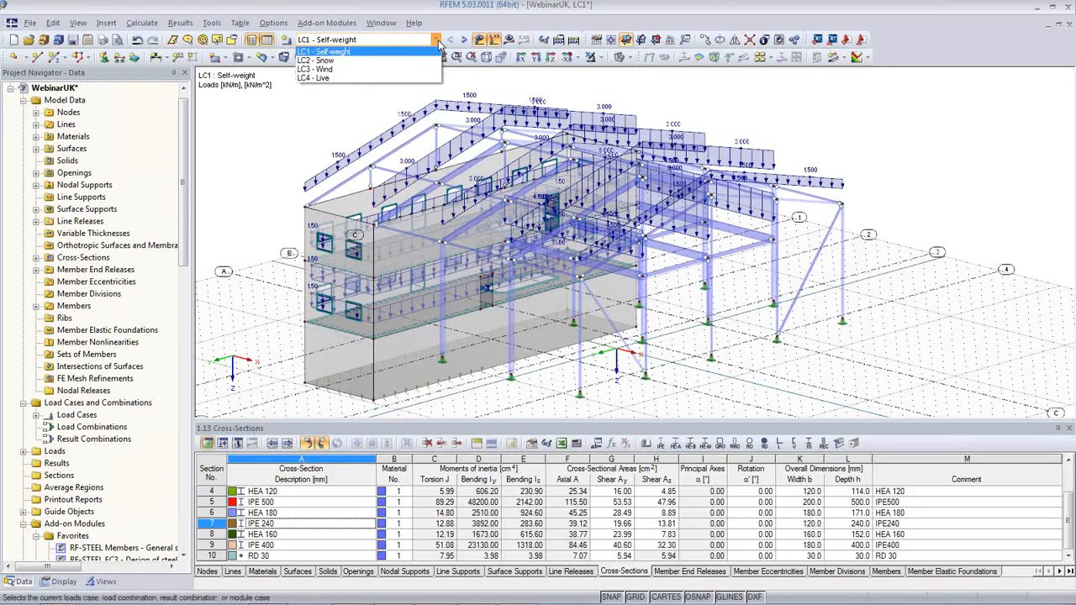
left_click(352, 50)
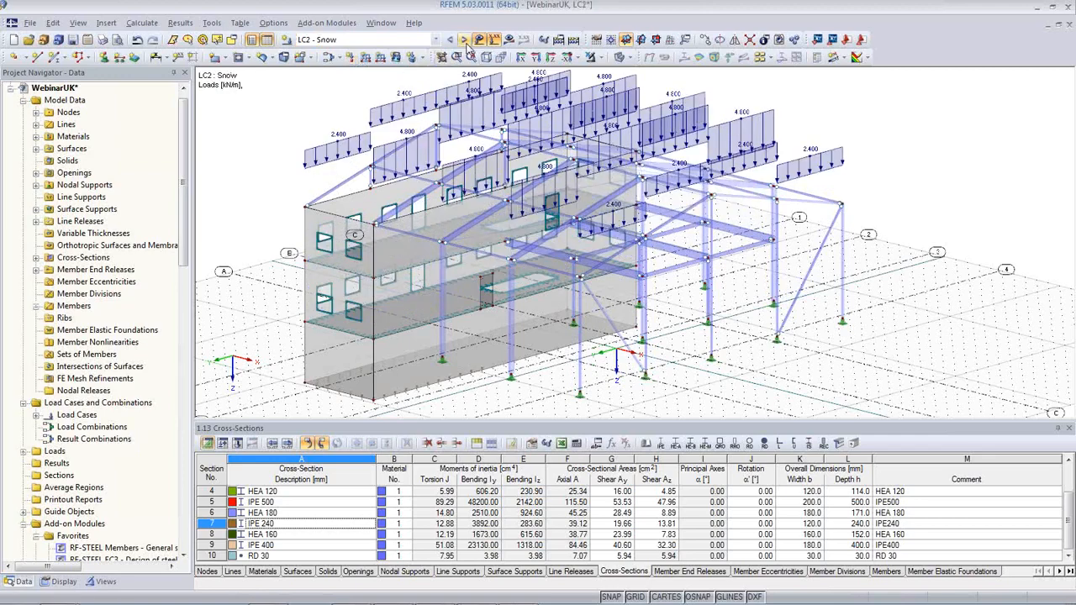
left_click(463, 39)
left_click(463, 39)
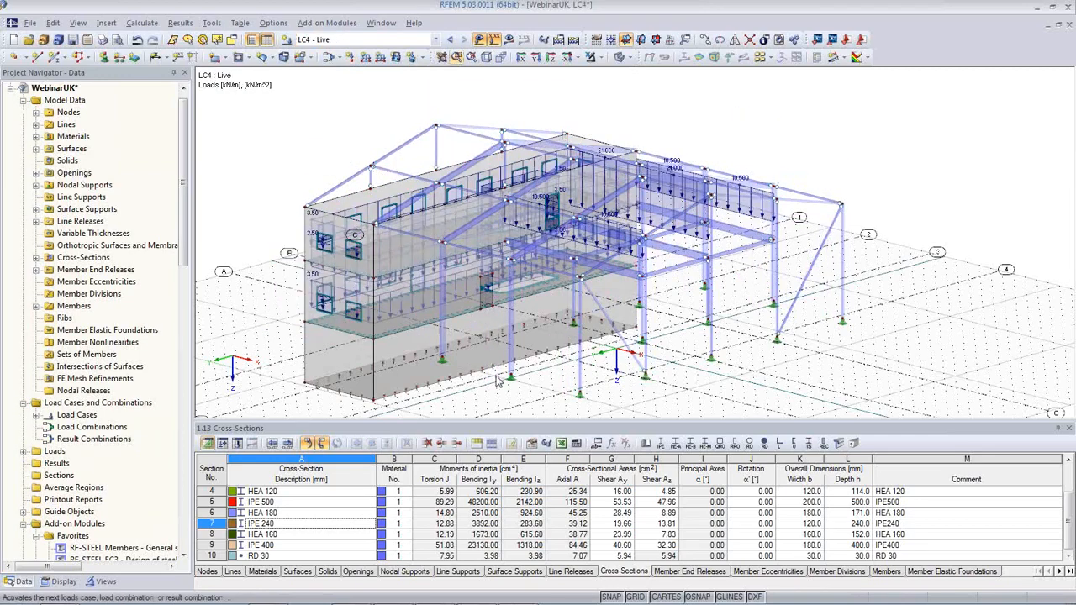
middle_click_drag(760, 397, 768, 363)
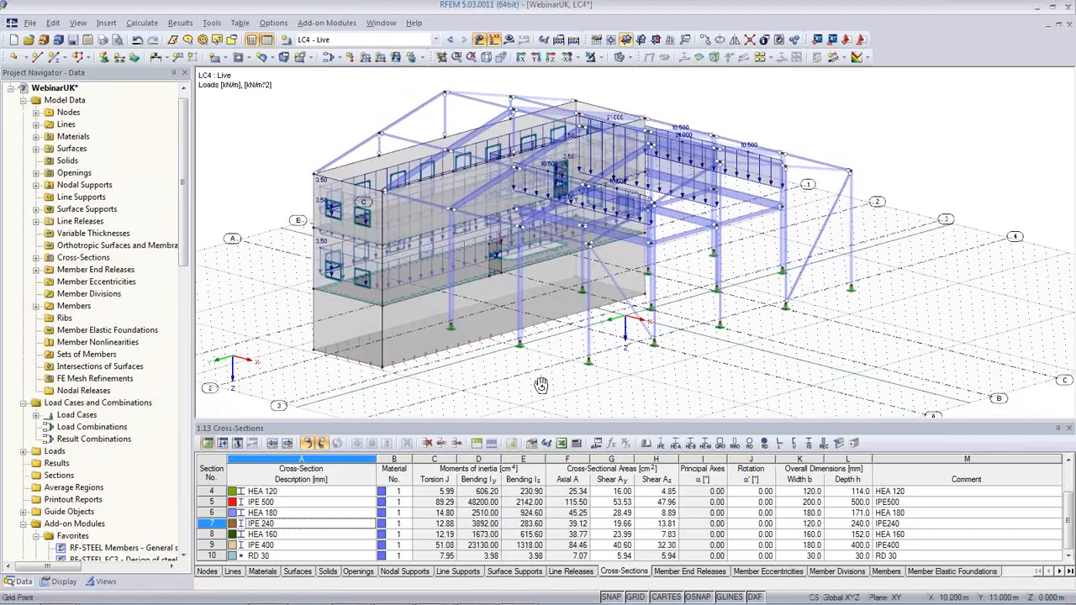
middle_click_drag(540, 385, 797, 391, "ctrl")
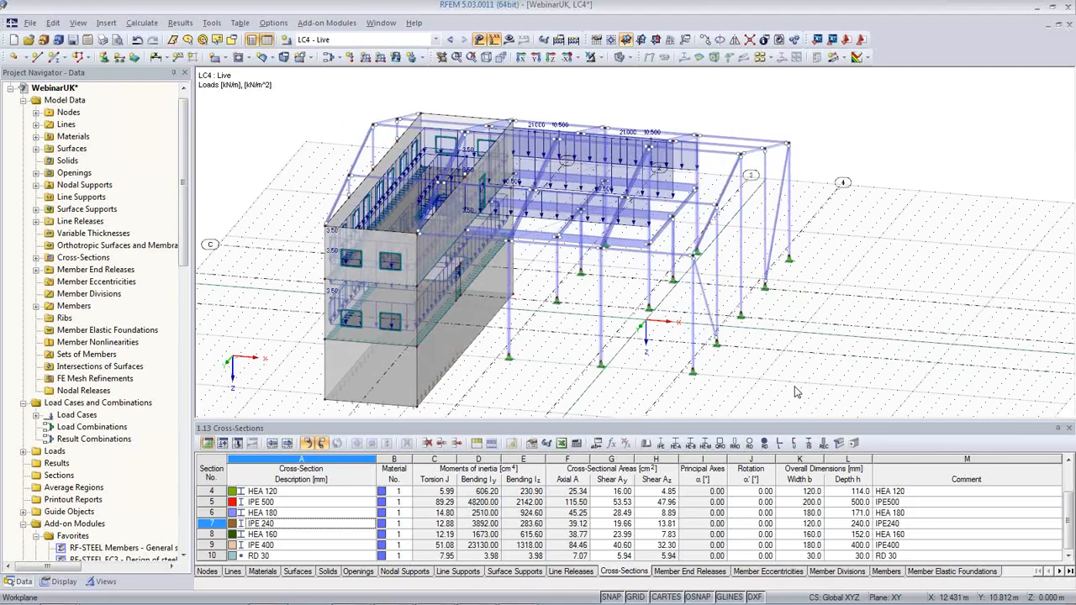
middle_click_drag(796, 391, 693, 360, "ctrl")
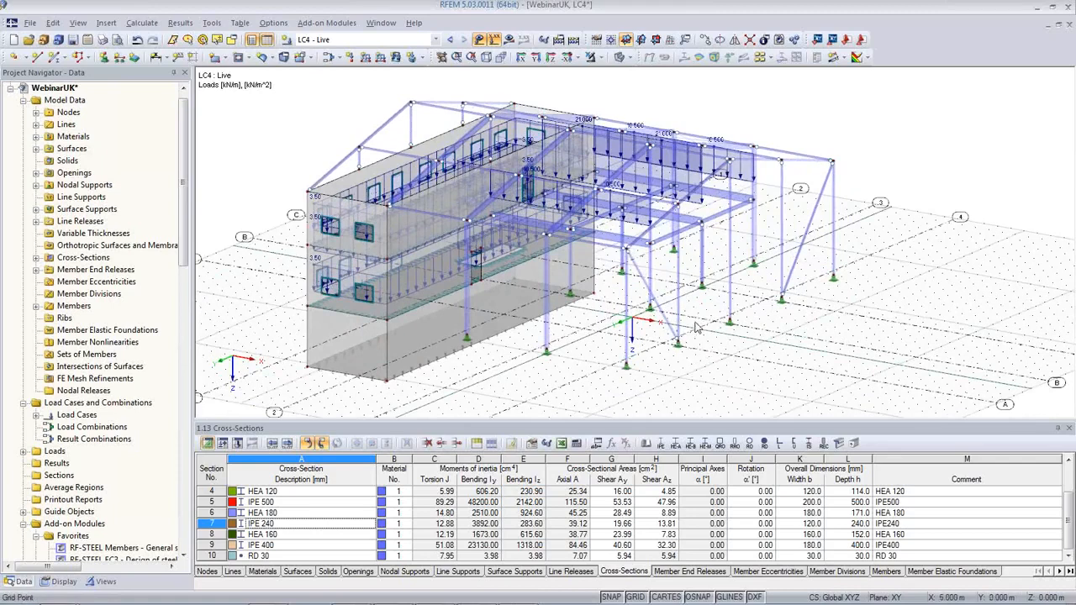
middle_click_drag(619, 346, 647, 300)
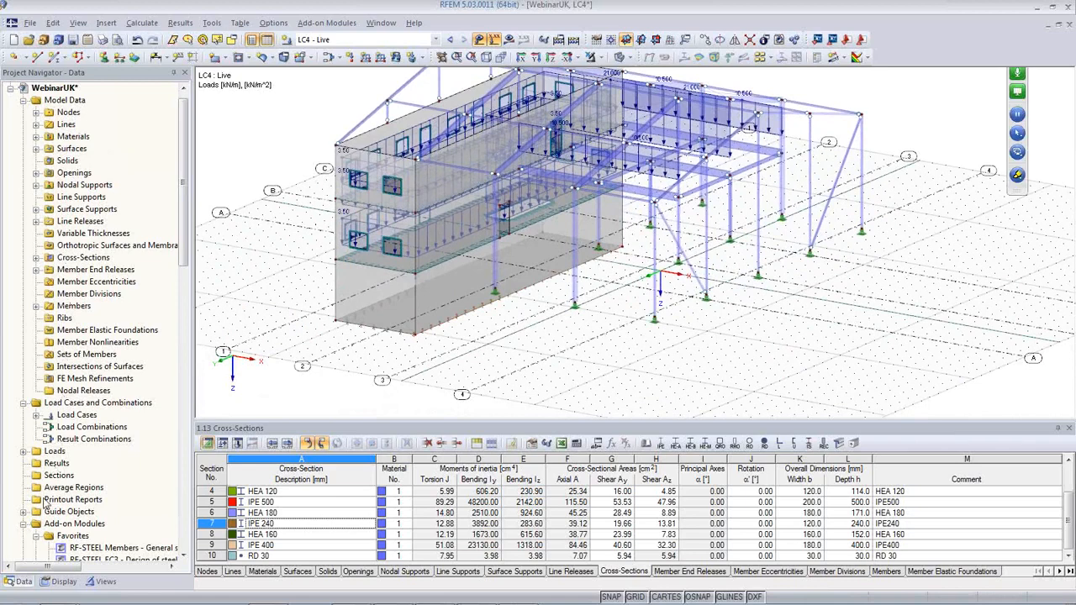
Step: Review the model's display settings and browse the list of available add-on modules
left_click(59, 582)
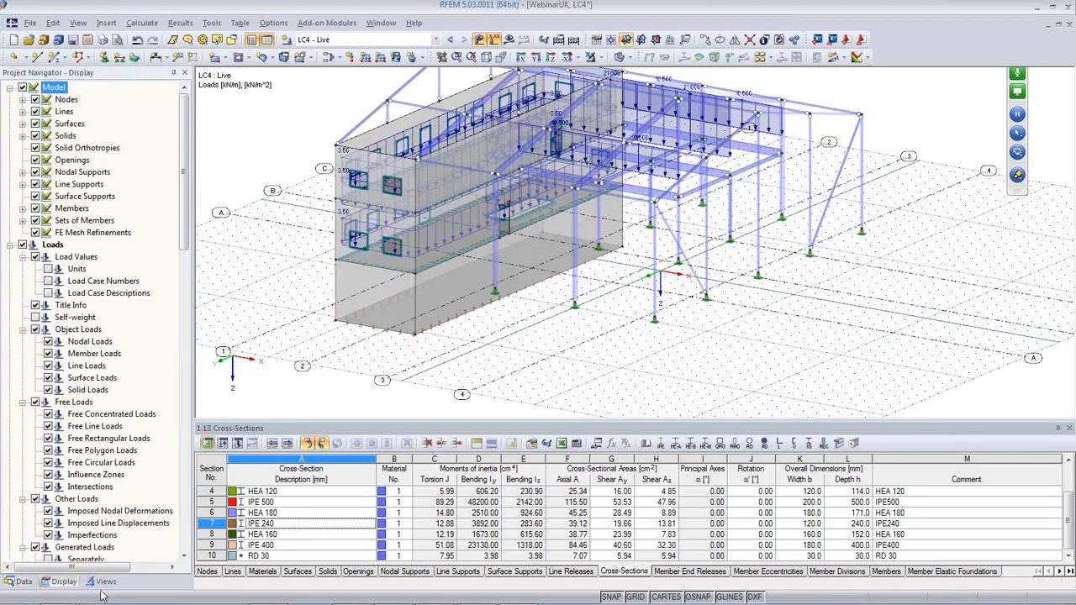
left_click(101, 582)
left_click(21, 582)
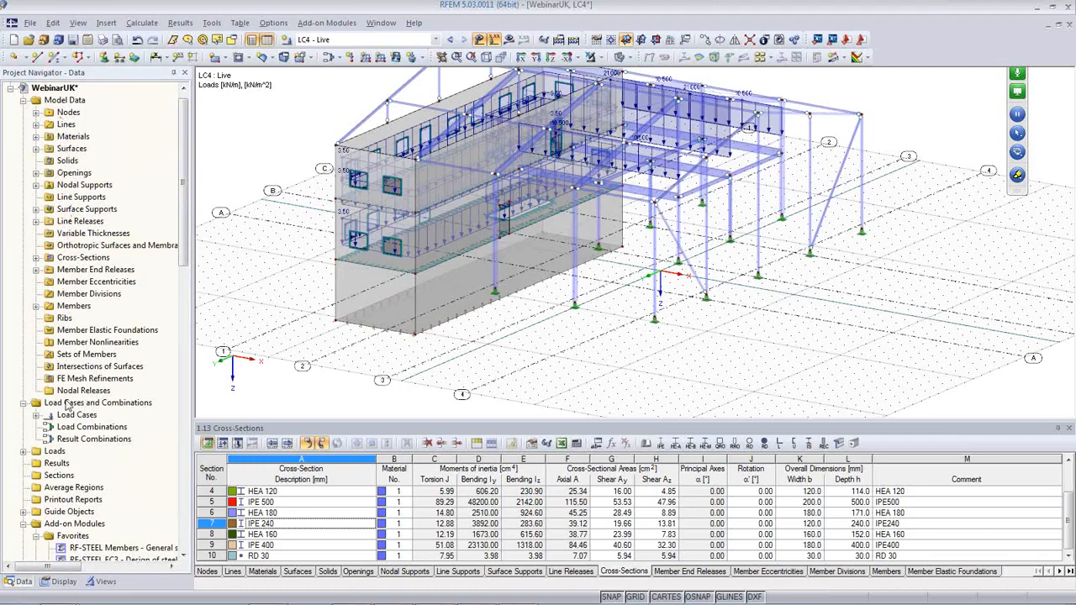
scroll(154, 431, "down", 6)
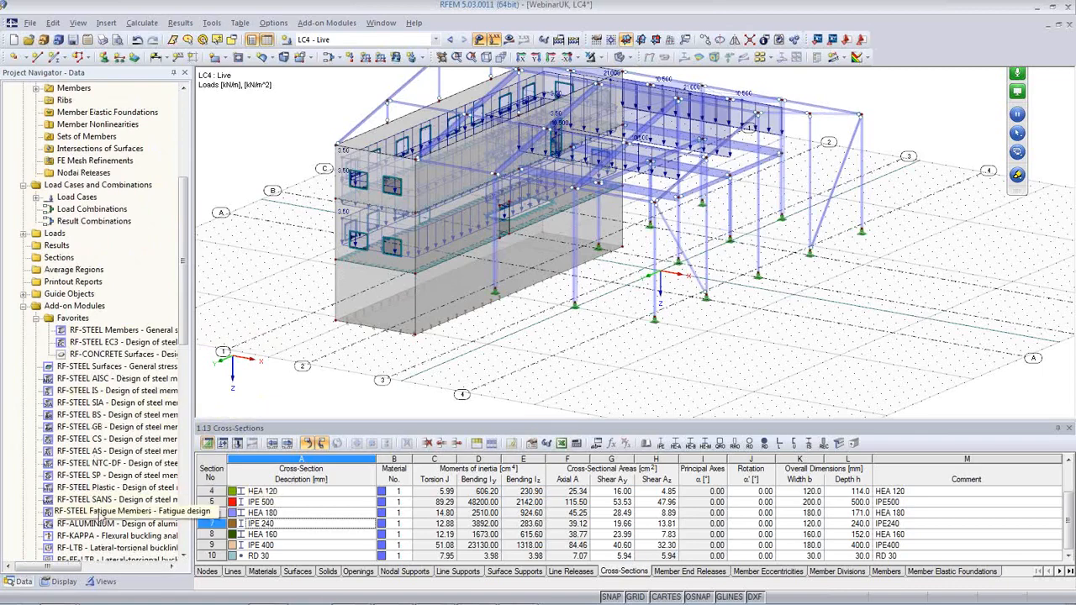
scroll(111, 488, "down", 4)
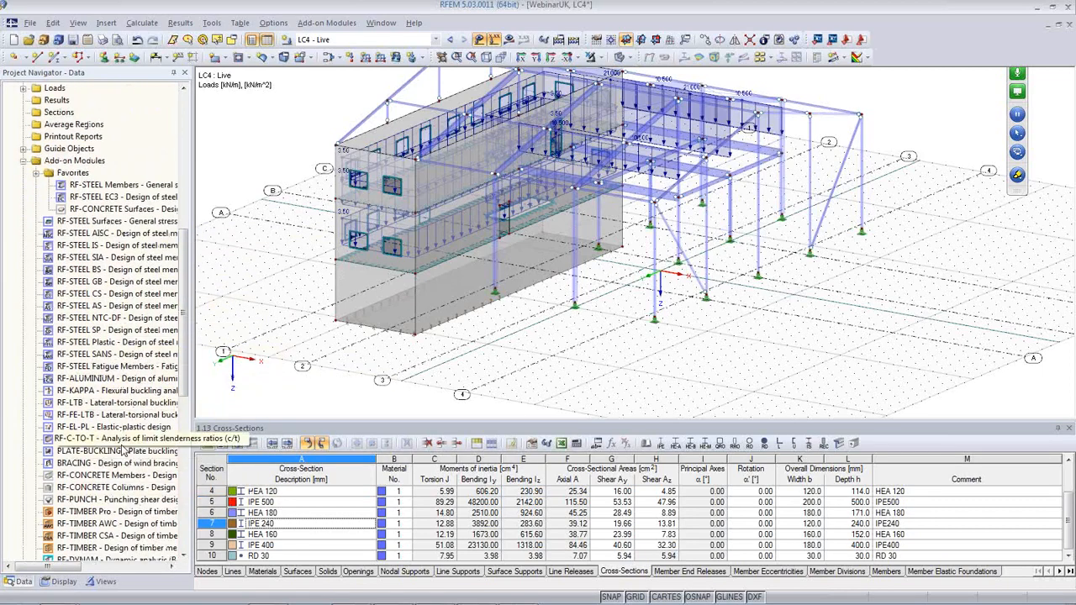
Step: Examine the steel, concrete, timber, connection, stability and tower add-on modules listed in the project data tree
scroll(122, 446, "down", 2)
scroll(120, 444, "down", 3)
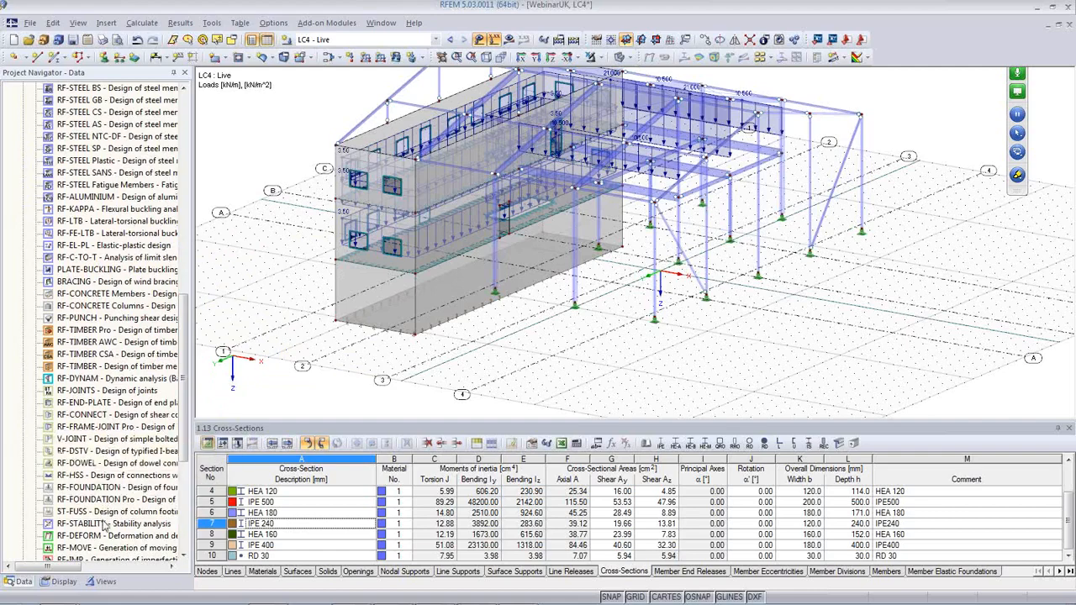
scroll(134, 504, "down", 6)
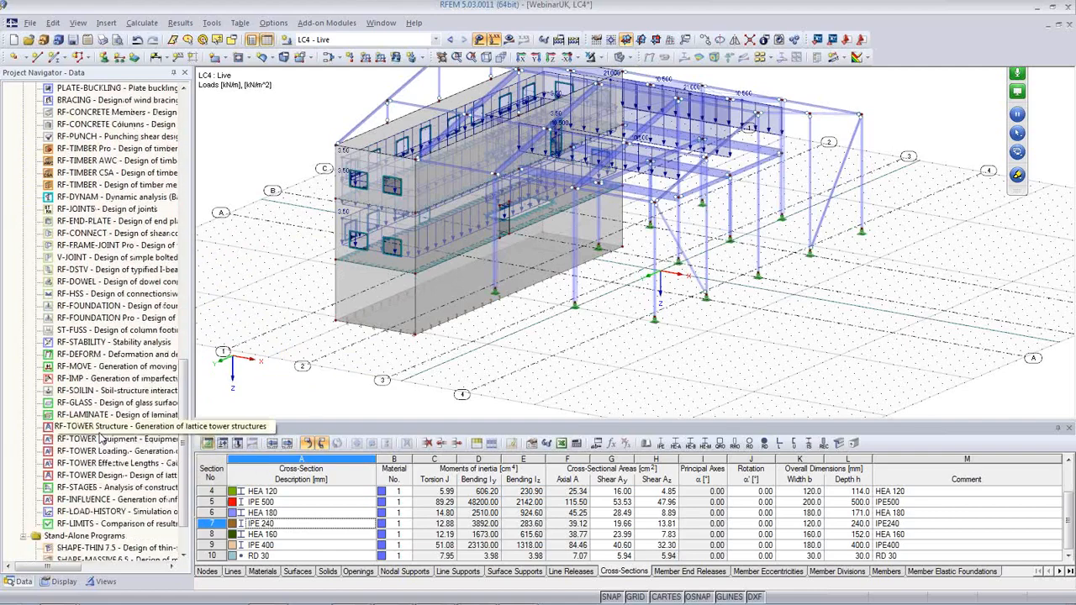
scroll(101, 387, "up", 15)
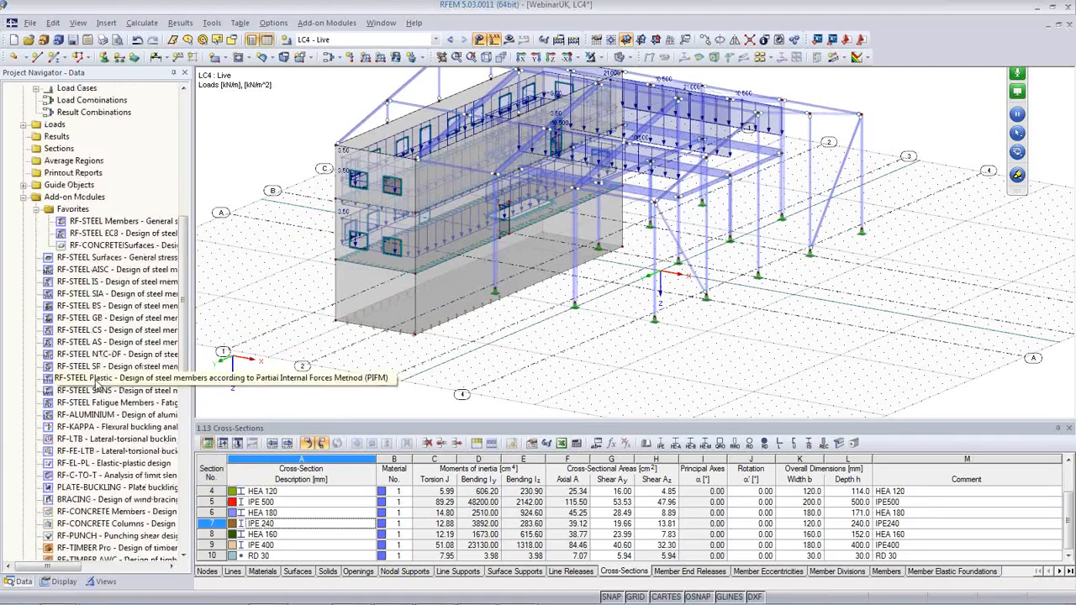
scroll(99, 380, "down", 5)
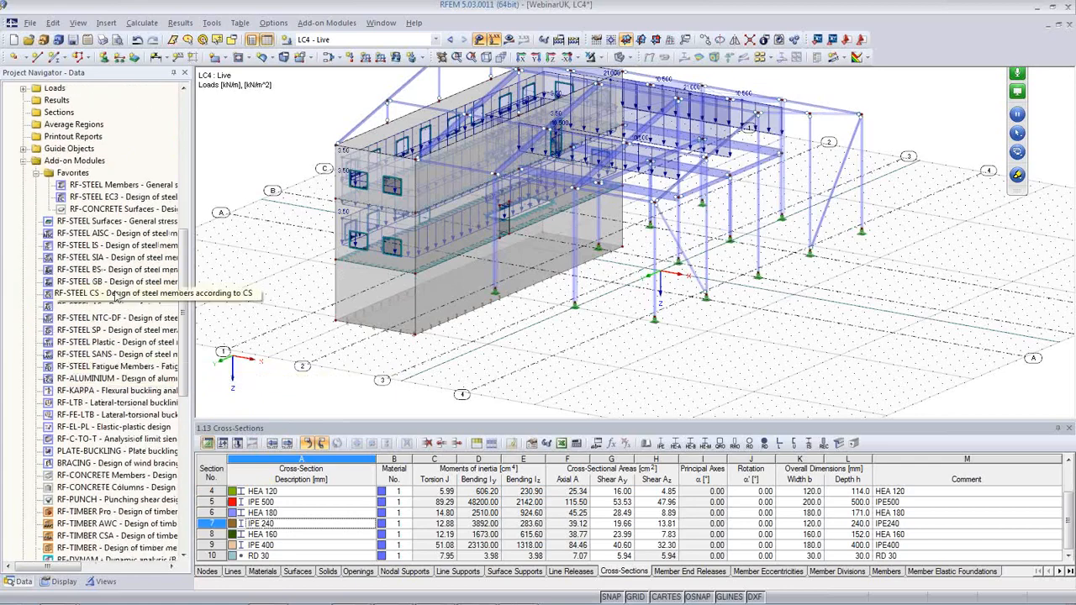
scroll(122, 438, "up", 5)
scroll(122, 439, "up", 5)
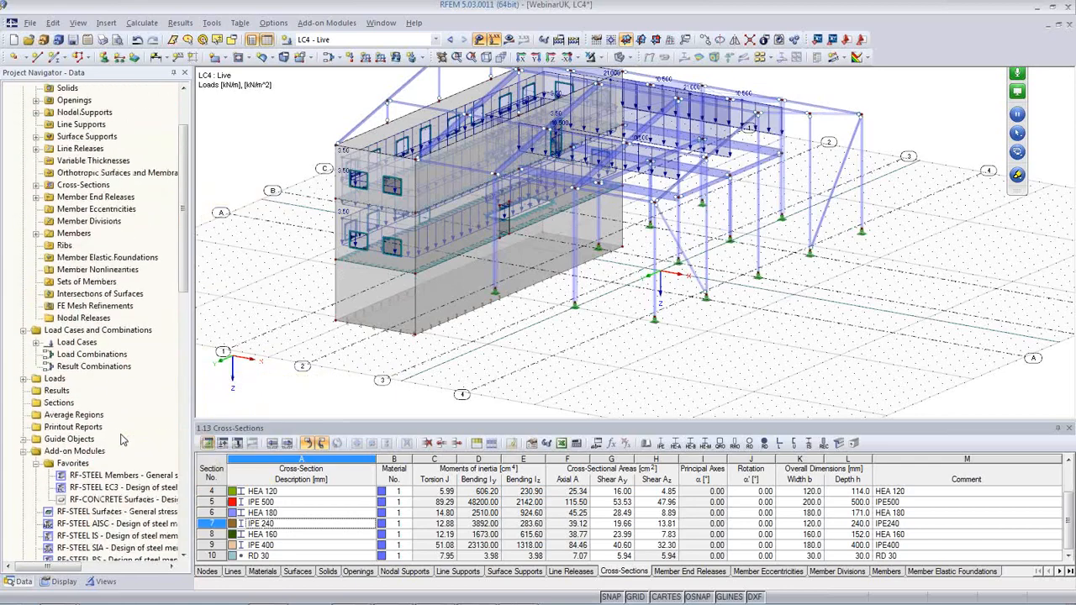
scroll(122, 439, "up", 1)
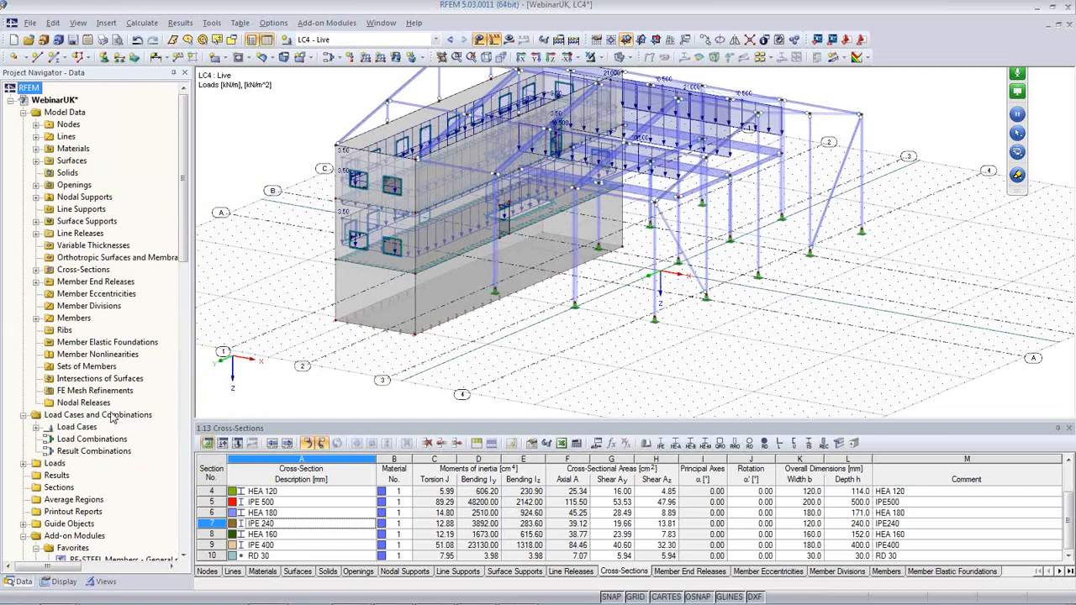
Step: Inspect the Steel S 235 material and the members using it, including the definition of HEA 120 column member 59
left_click(36, 148)
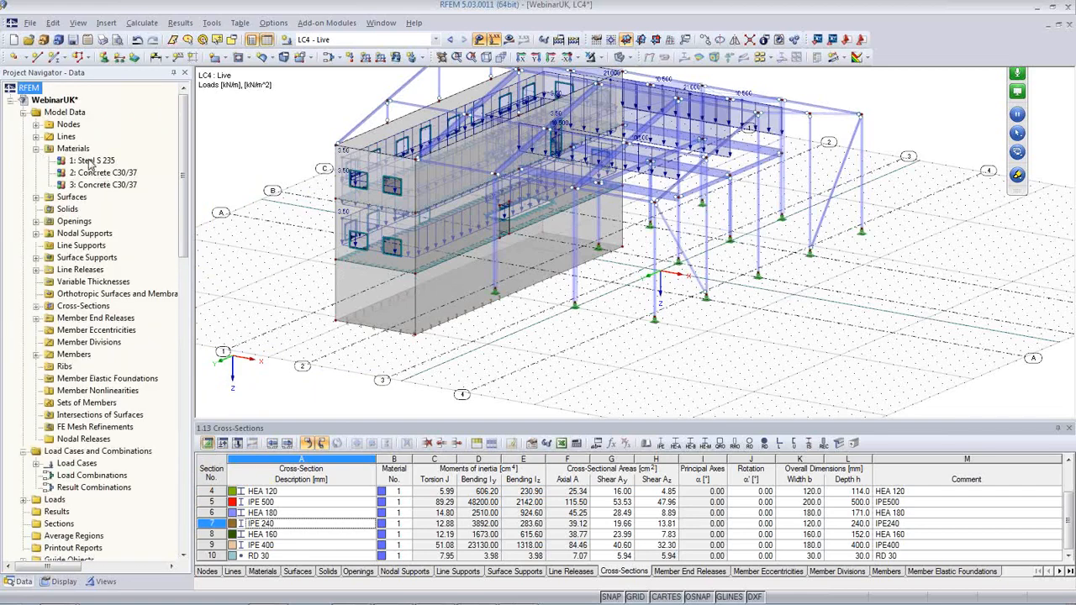
double_click(90, 164)
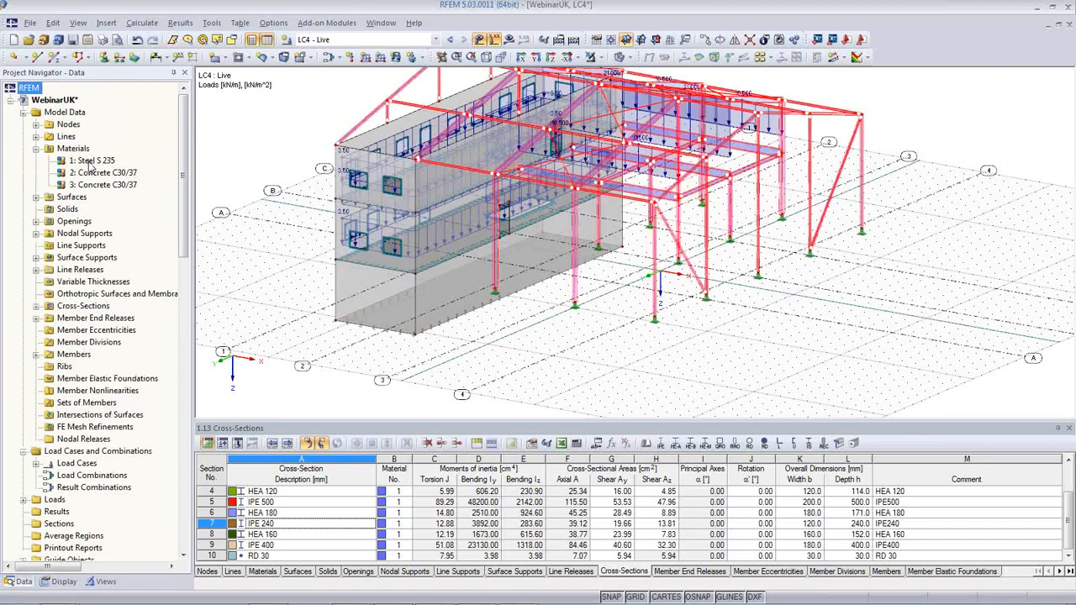
left_click(673, 444)
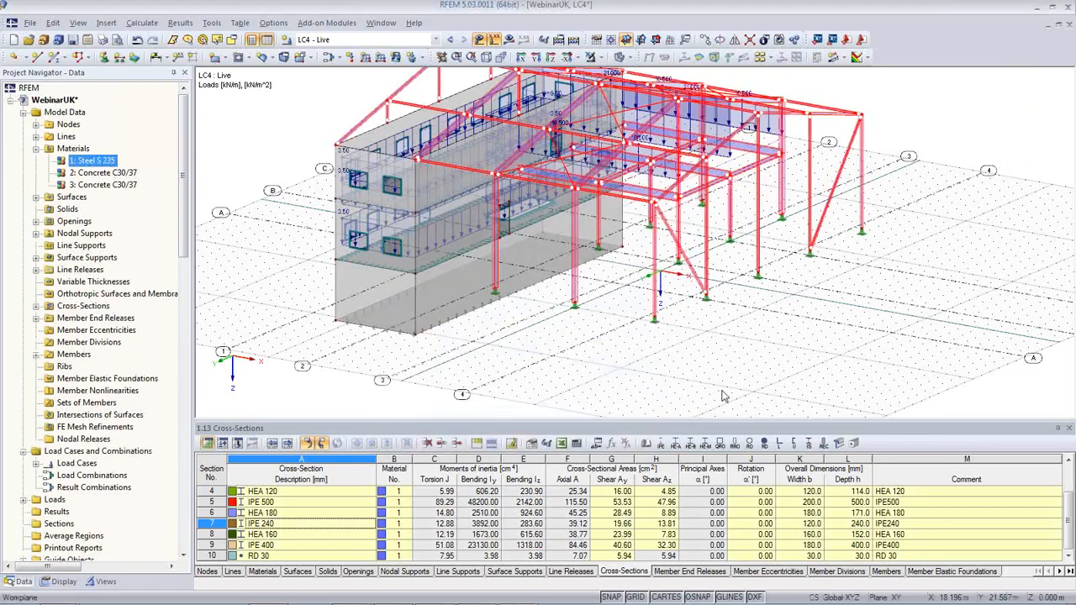
double_click(758, 252)
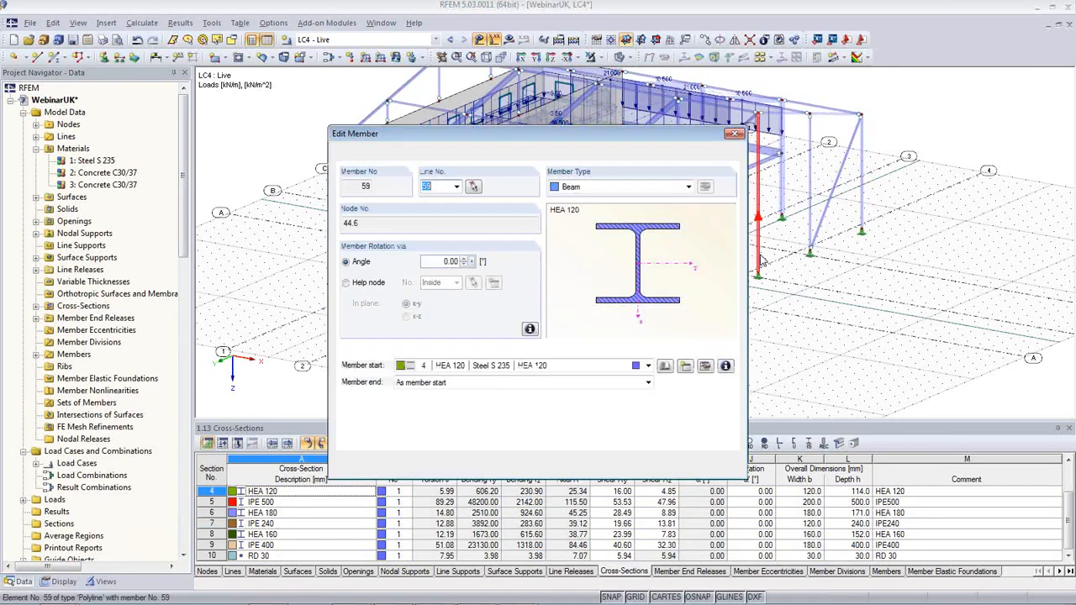
left_click(733, 467)
left_click(702, 368)
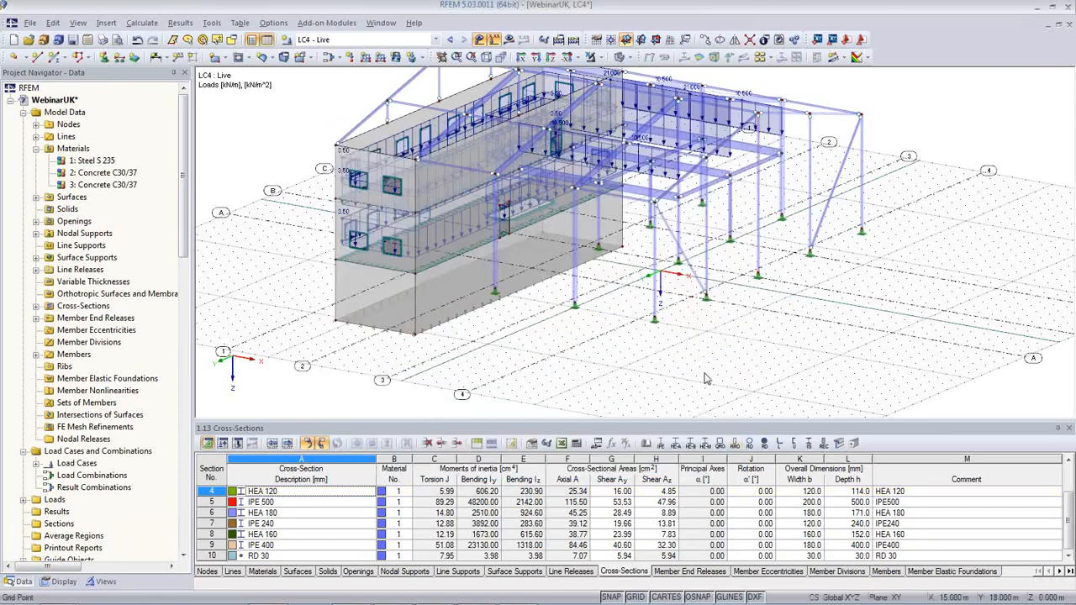
Step: Hide the work plane grid and the guide lines in the model view
scroll(704, 375, "down", 2)
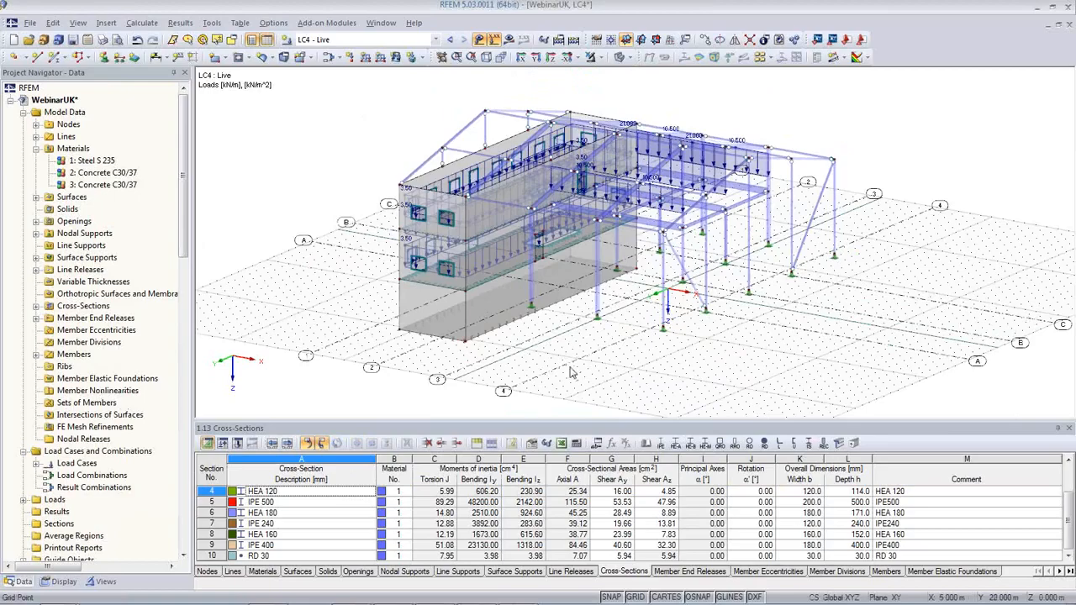
middle_click_drag(571, 371, 672, 311, "ctrl")
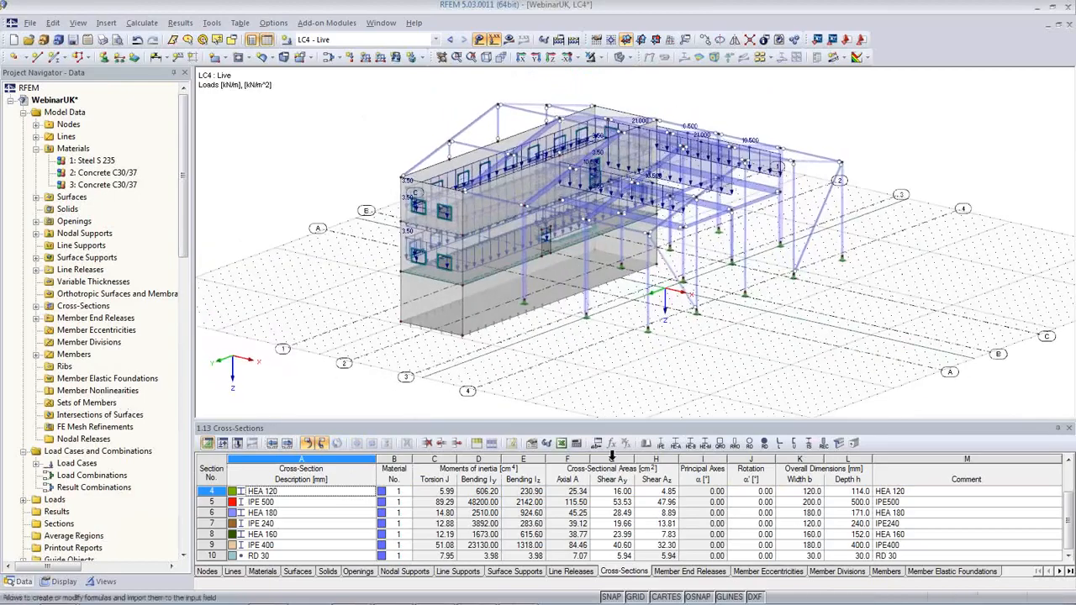
left_click(728, 596)
left_click(634, 597)
middle_click_drag(632, 344, 654, 376, "ctrl")
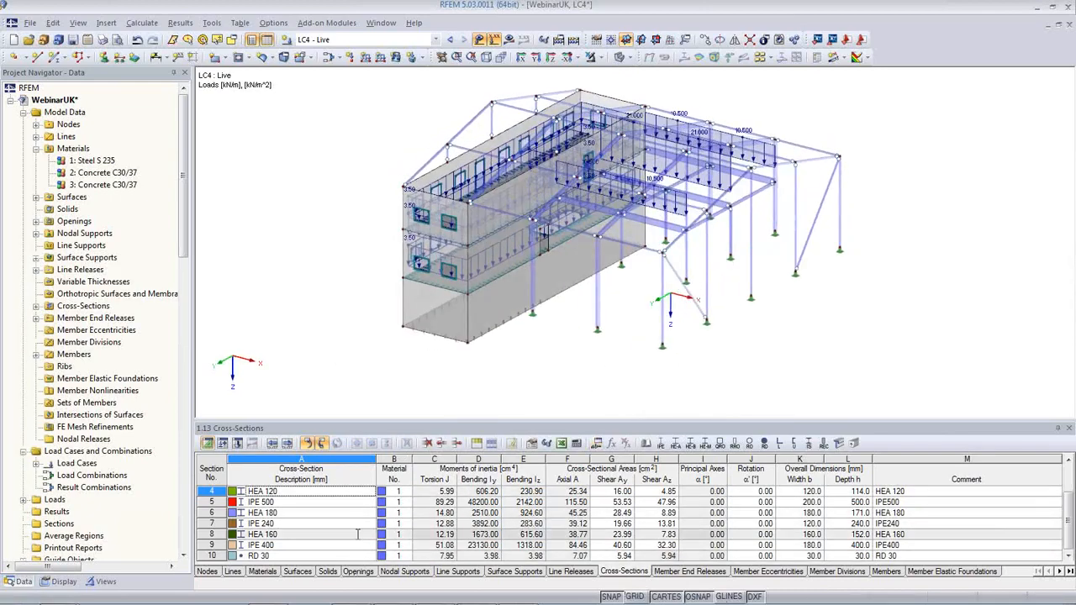
Step: Go through the cross-sections from HEA 120 to RD 30 and examine which members each one is assigned to
left_click(330, 504)
left_click(331, 533)
left_click(329, 523)
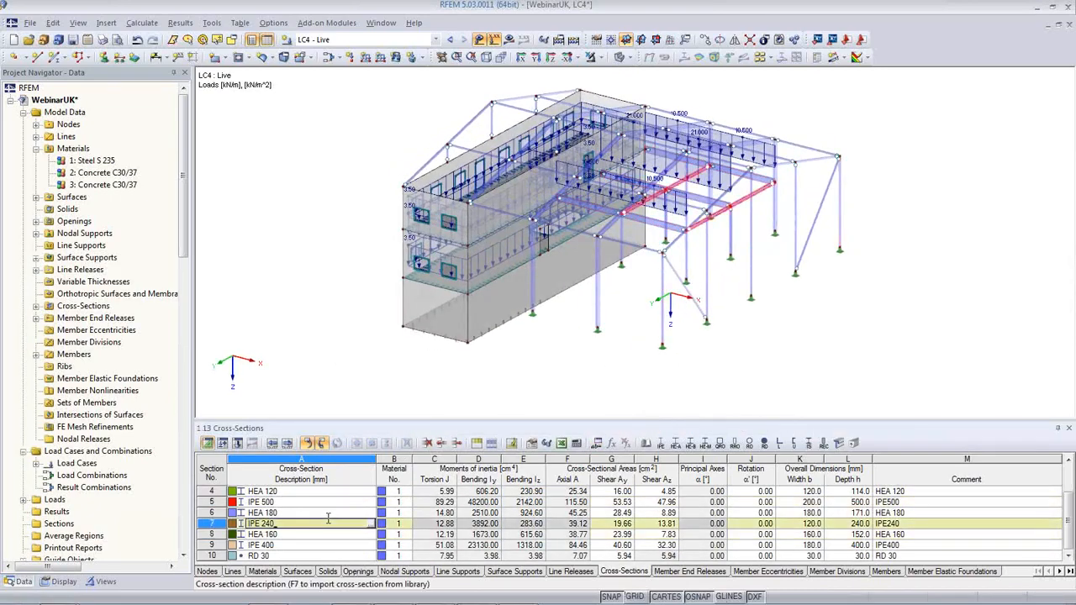
left_click(334, 494)
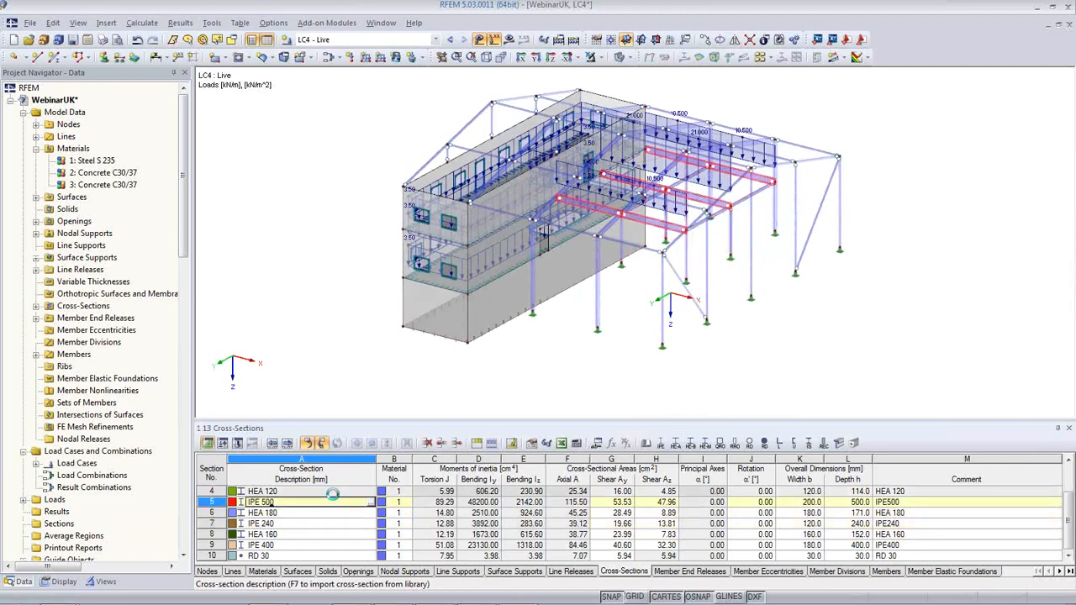
key("Down")
key("Down")
key("Down")
key("Down")
key("Down")
key("Down")
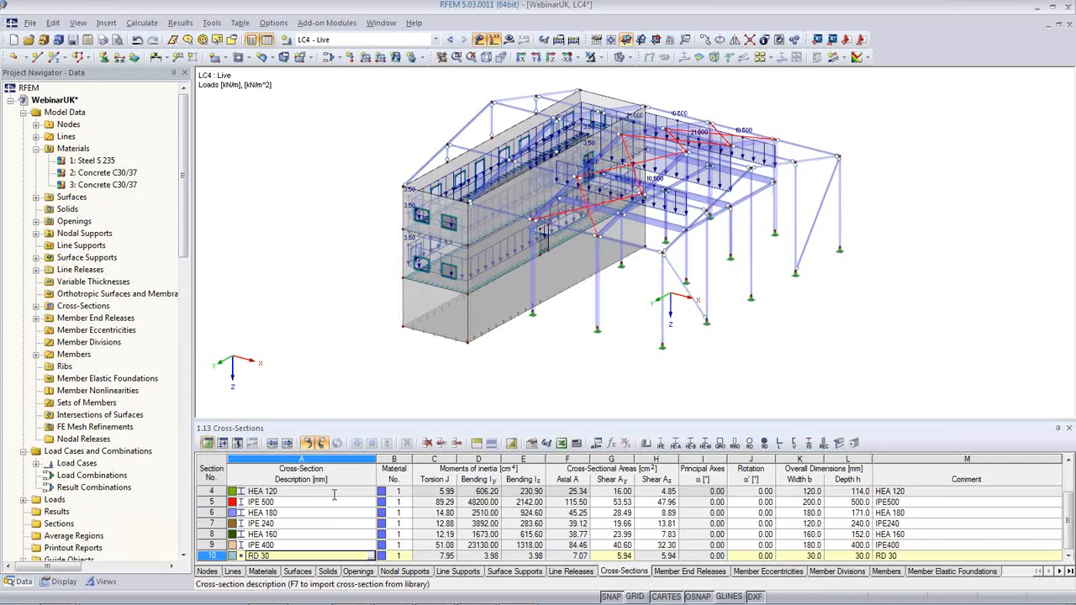
Step: Review the table data for the nodal, line and surface supports
left_click(398, 573)
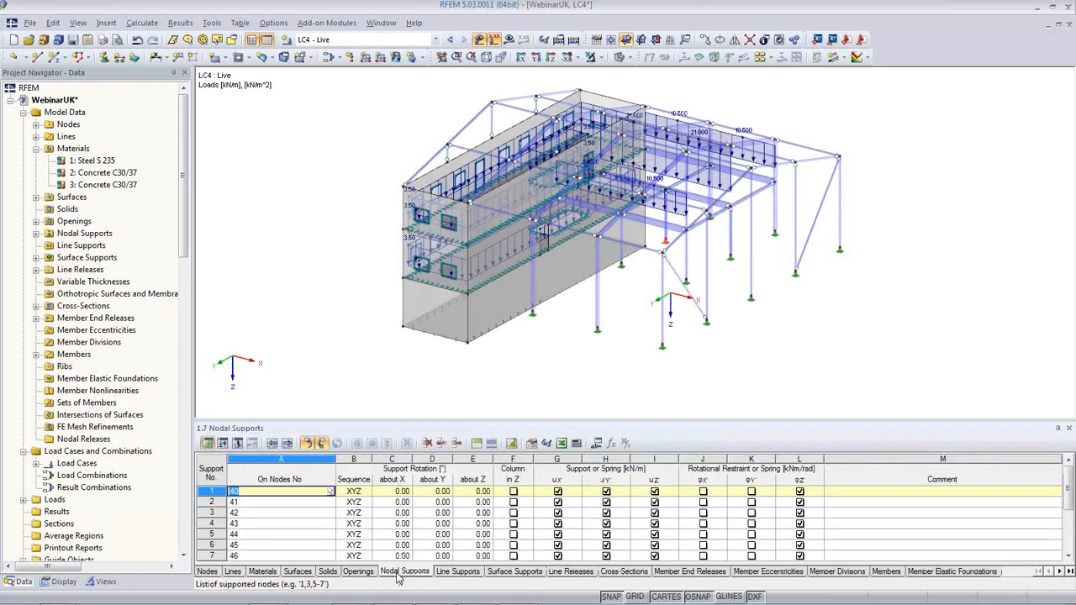
left_click(455, 574)
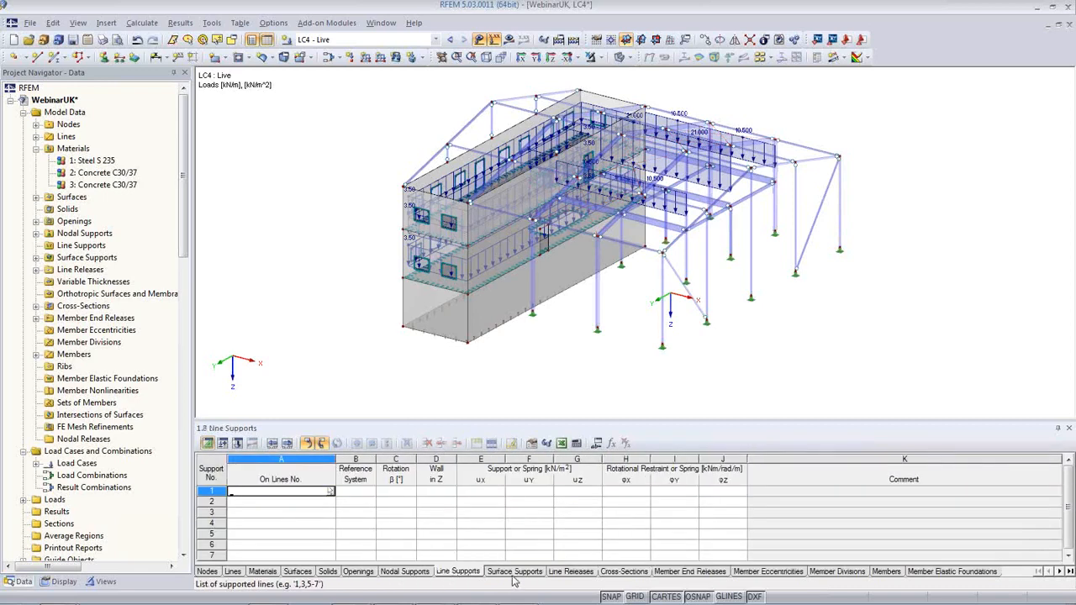
left_click(514, 575)
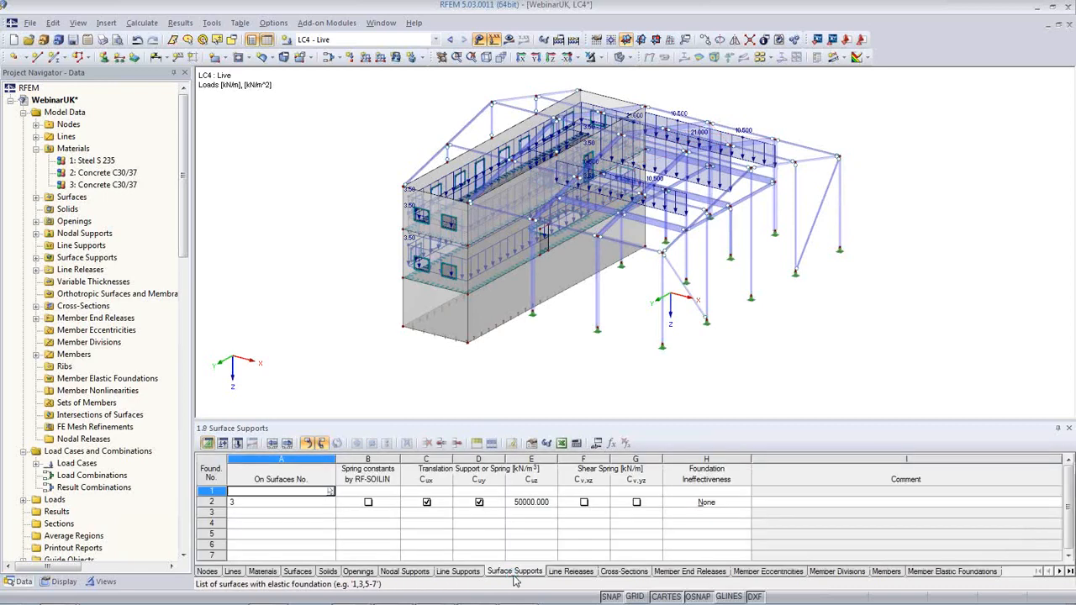
Step: Look through the materials, lines and nodes data, and locate a roof node of the model in the nodes table
left_click(263, 573)
left_click(232, 573)
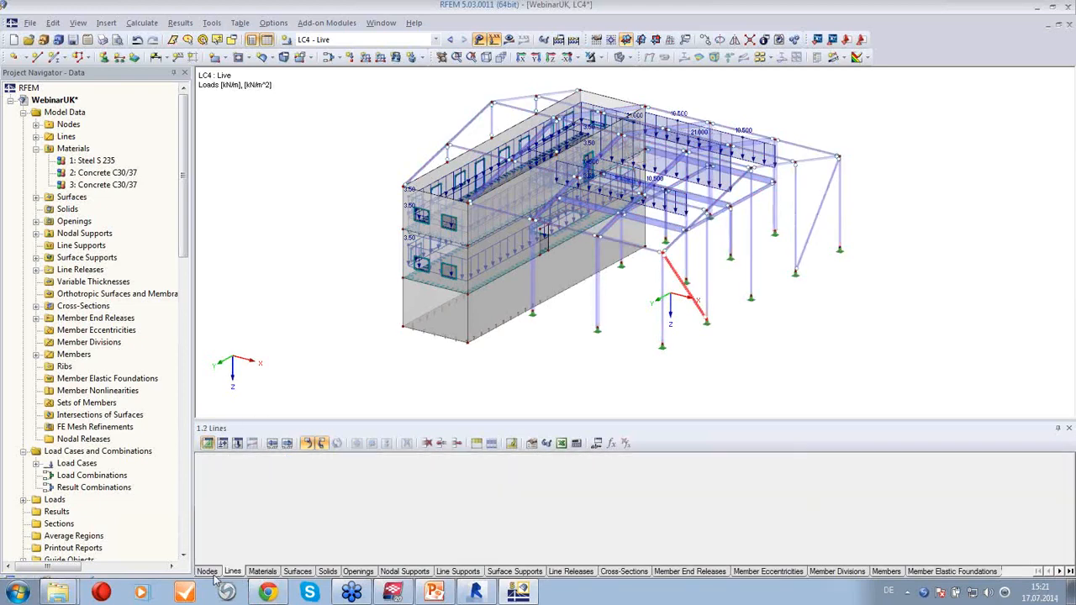
left_click(207, 572)
left_click(307, 523)
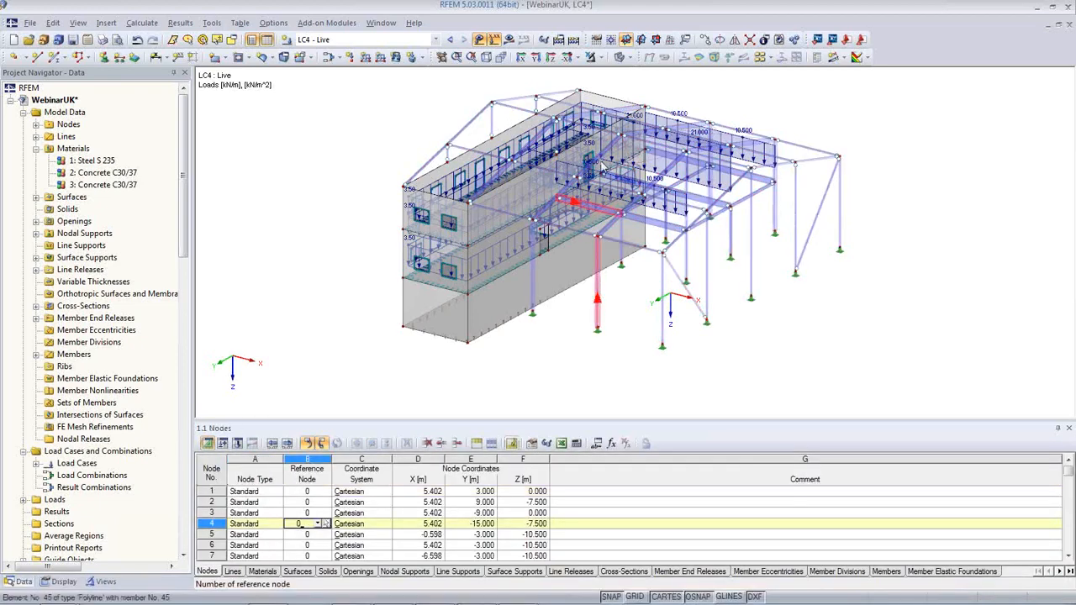
left_click(494, 105)
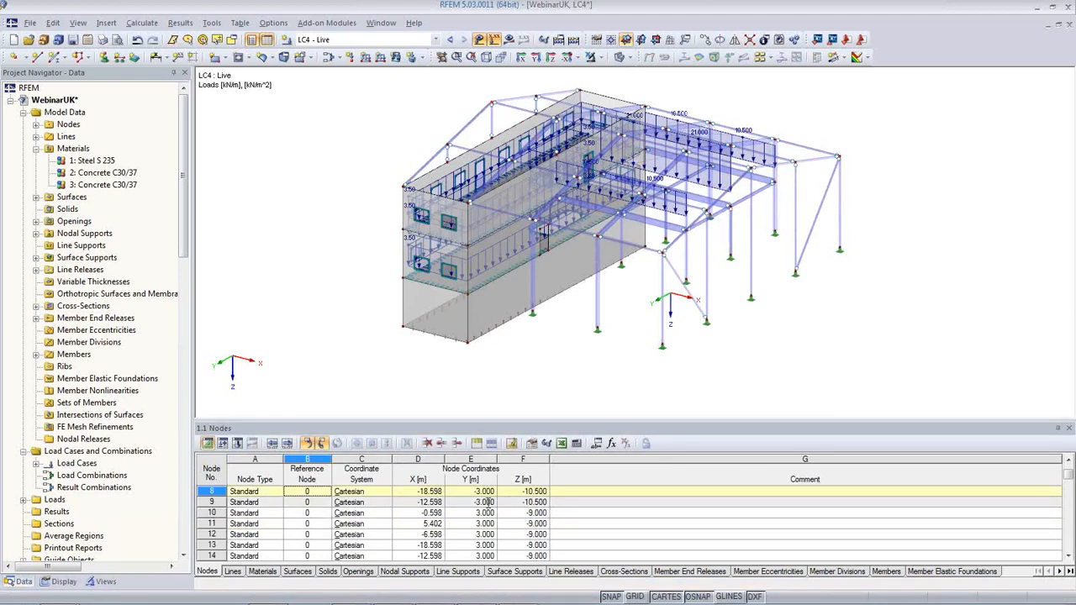
Step: Collapse the materials list in the data tree and hide the loads on the model
left_click(37, 149)
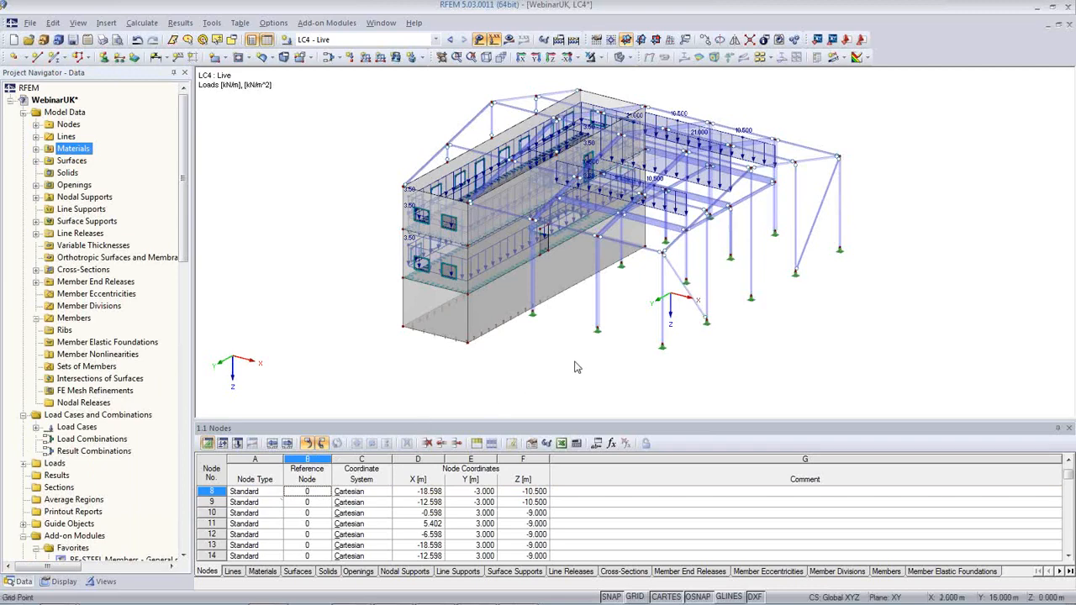
left_click(480, 42)
middle_click_drag(610, 332, 572, 391, "ctrl")
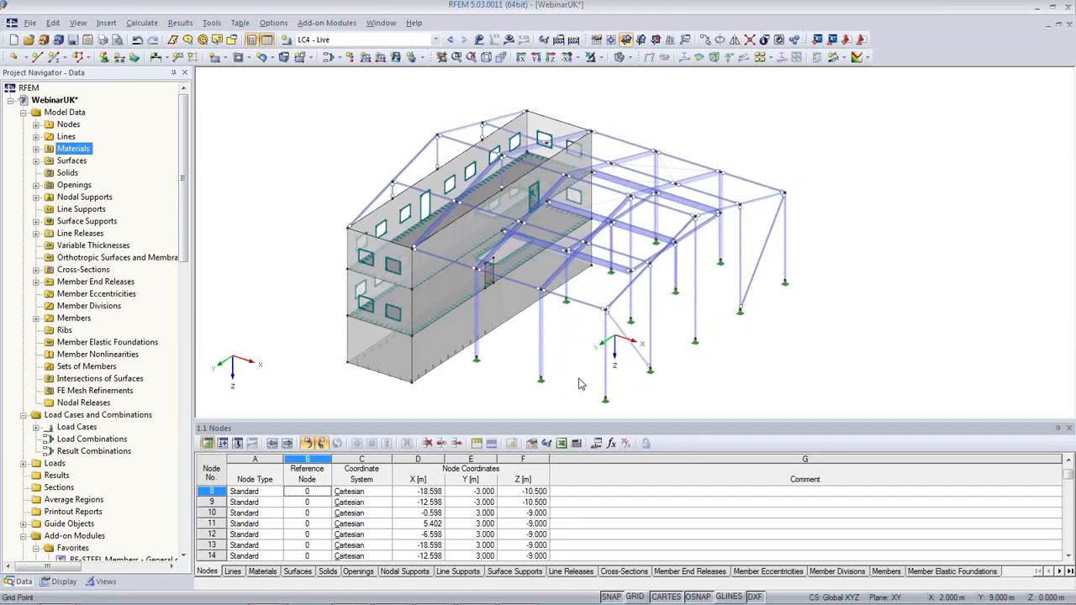
Step: Switch to Tekla Structures to check the target model Infotag_1, and return to RFEM
mouse_move(470, 599)
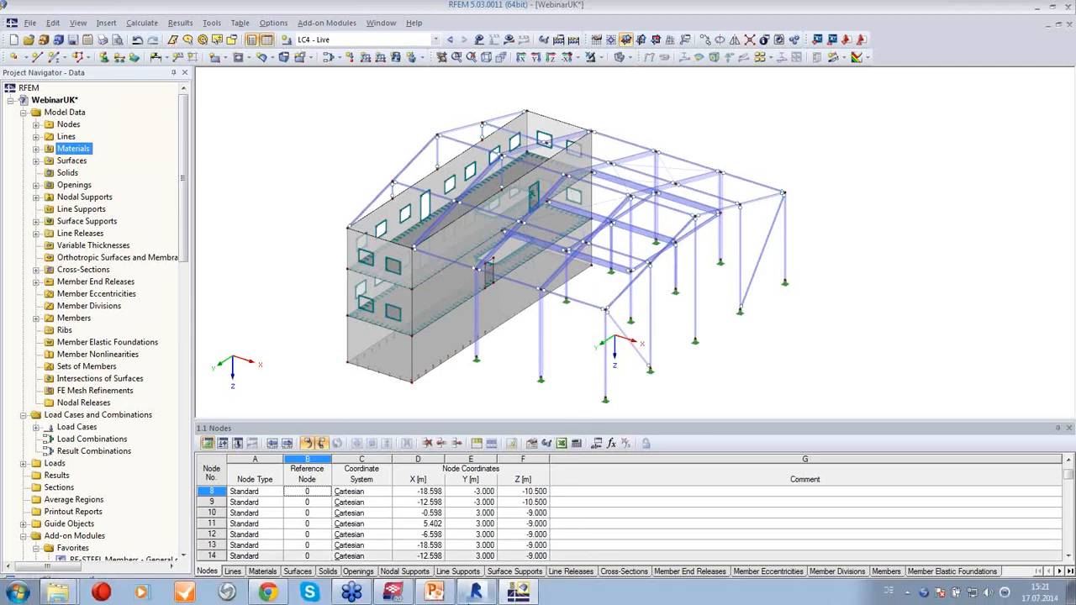
mouse_move(392, 592)
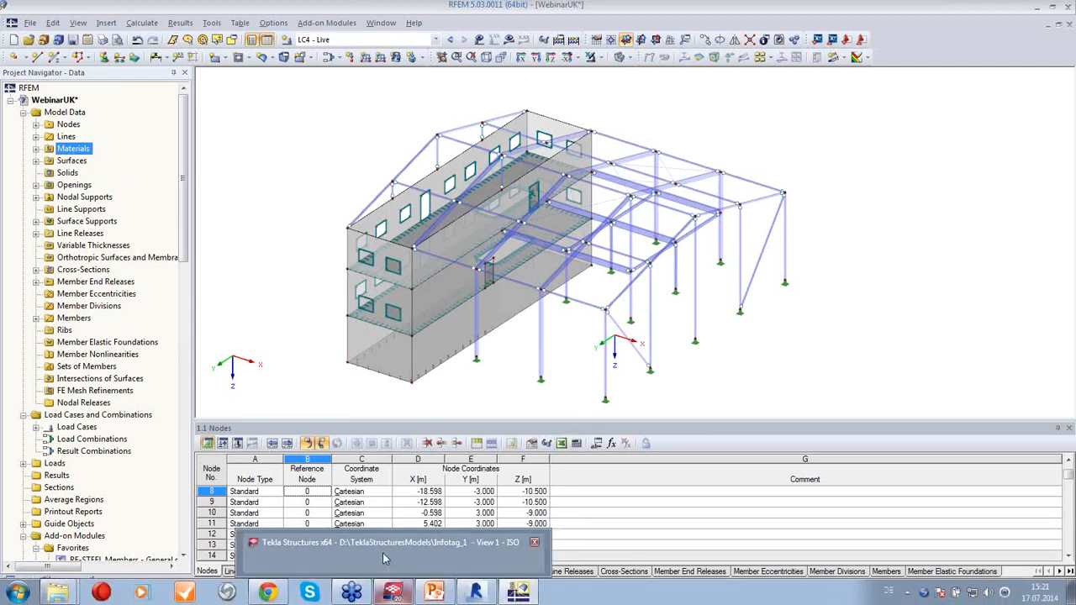
left_click(384, 559)
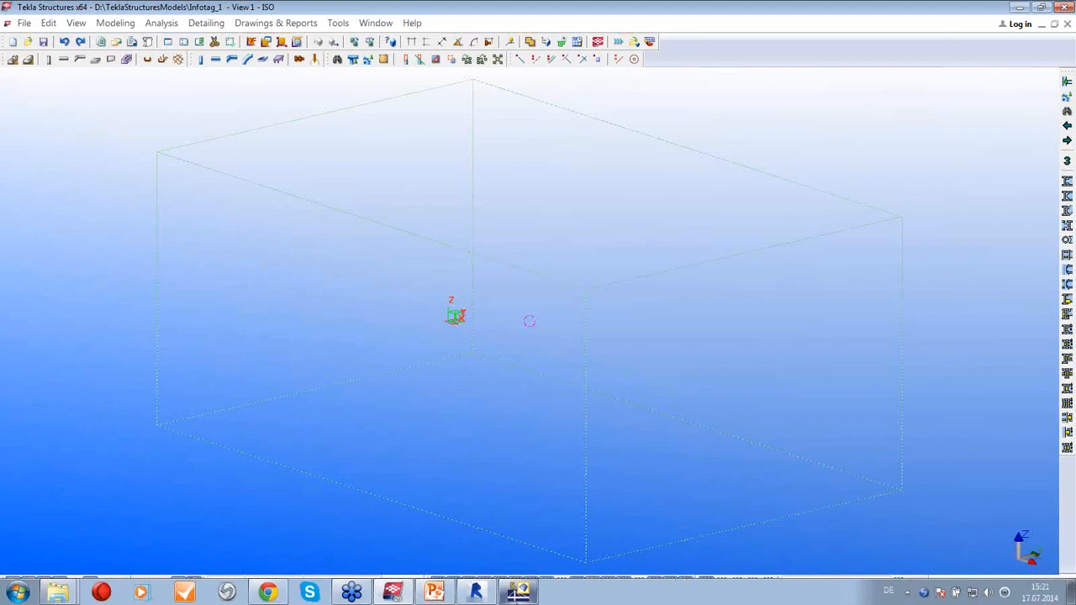
left_click(518, 593)
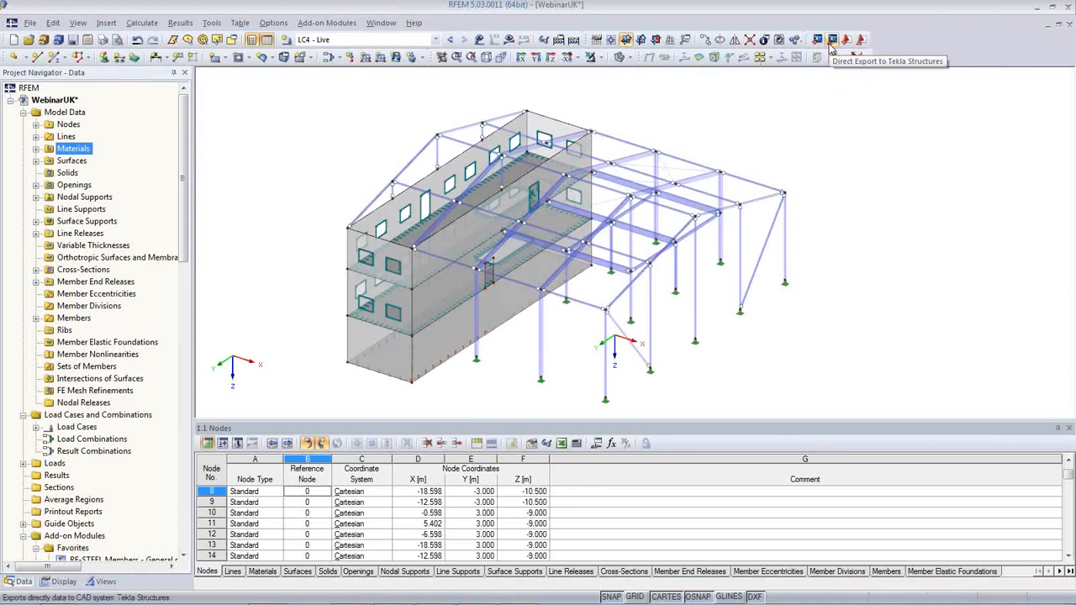
Step: Export the WebinarUK model directly to Tekla Structures with the export type Overwrite existing model
left_click(831, 42)
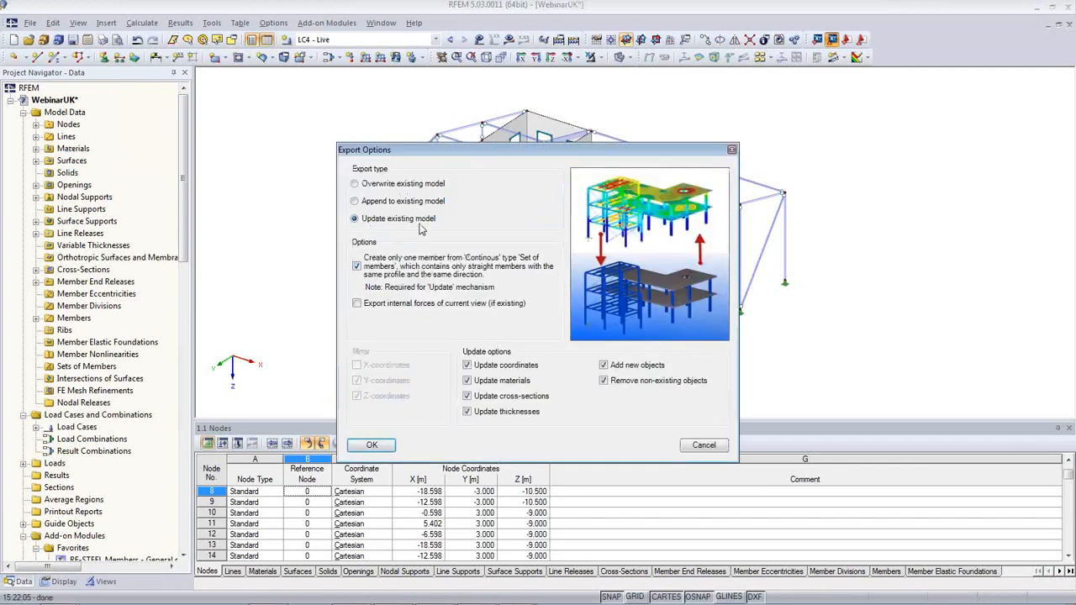
left_click(368, 184)
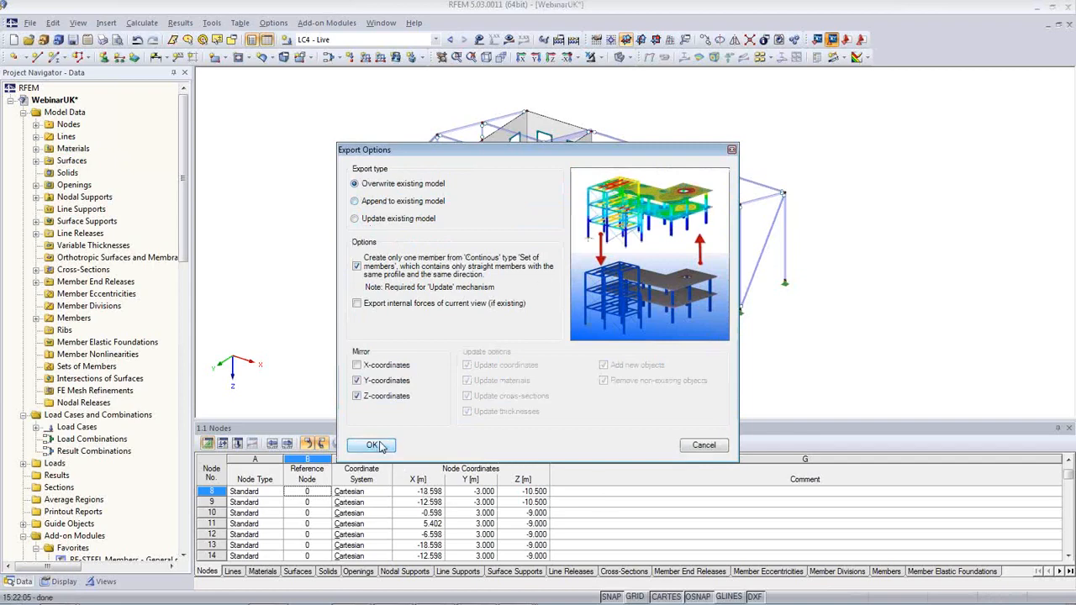
left_click(372, 444)
Step: Switch to Tekla Structures, examine the exported building and display its parts as wireframe
left_click(406, 593)
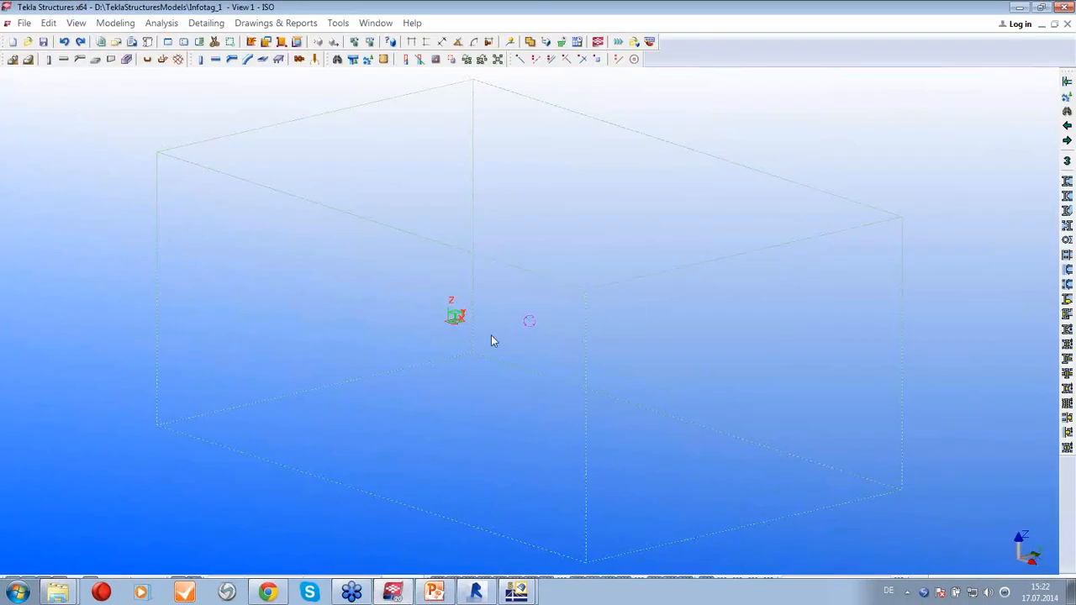
middle_click_drag(524, 376, 701, 486)
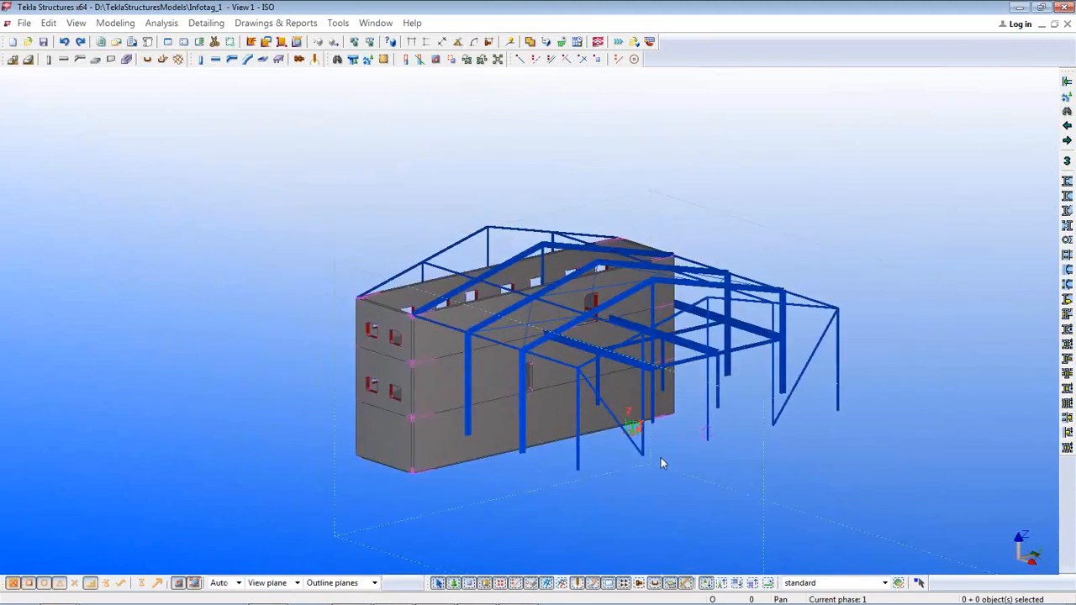
middle_click_drag(636, 451, 555, 449)
middle_click_drag(670, 418, 563, 430)
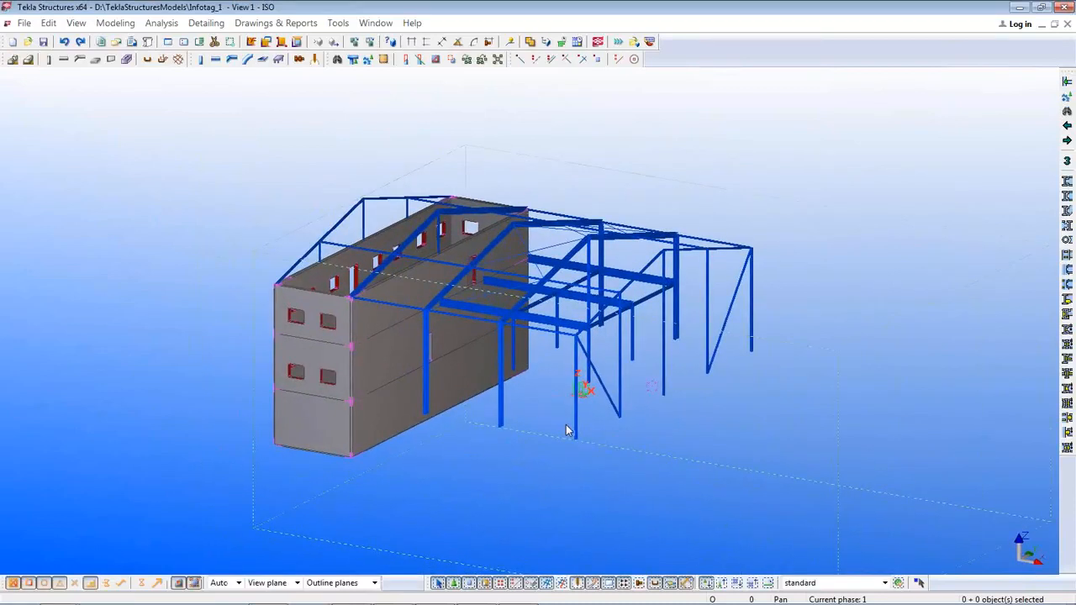
key("ctrl+1")
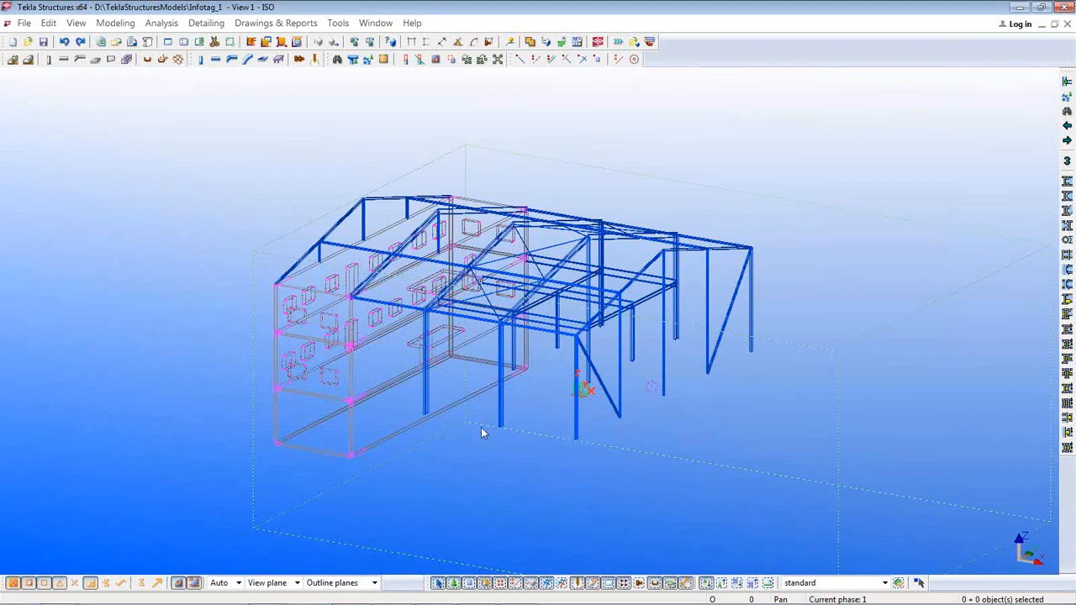
Step: Inspect the properties of the concrete floor slab and the side wall column of the exported hall
middle_click_drag(435, 417, 391, 415, "ctrl")
scroll(392, 419, "up", 3)
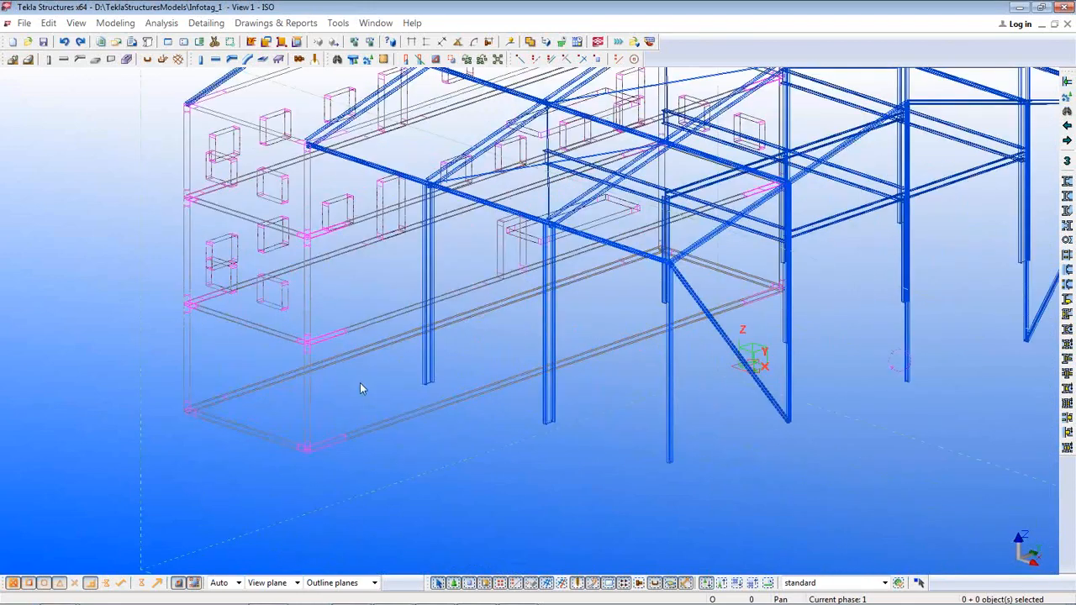
left_click(353, 330)
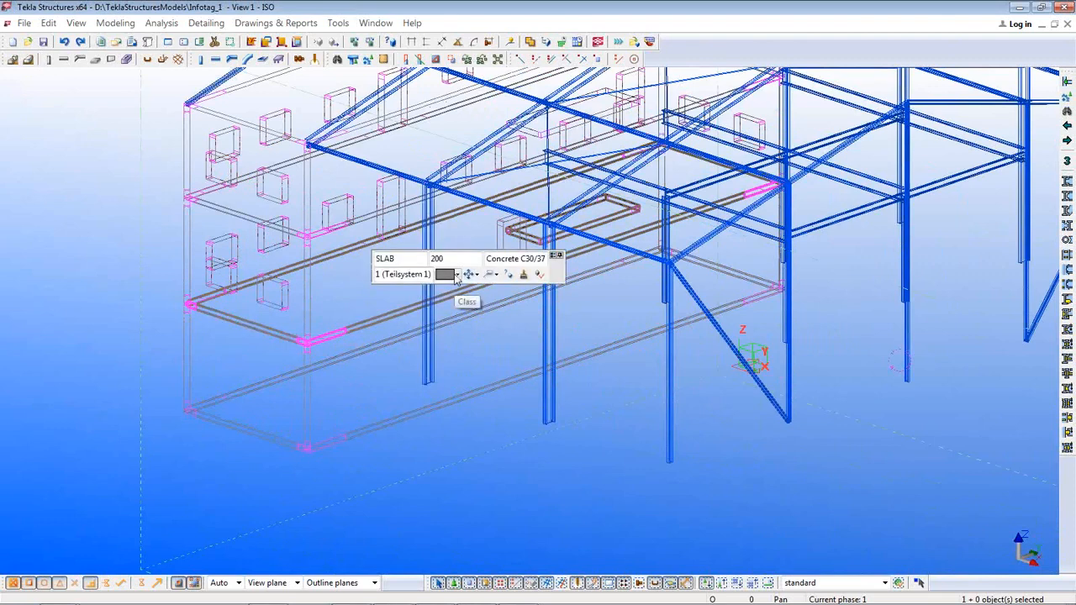
left_click(551, 364)
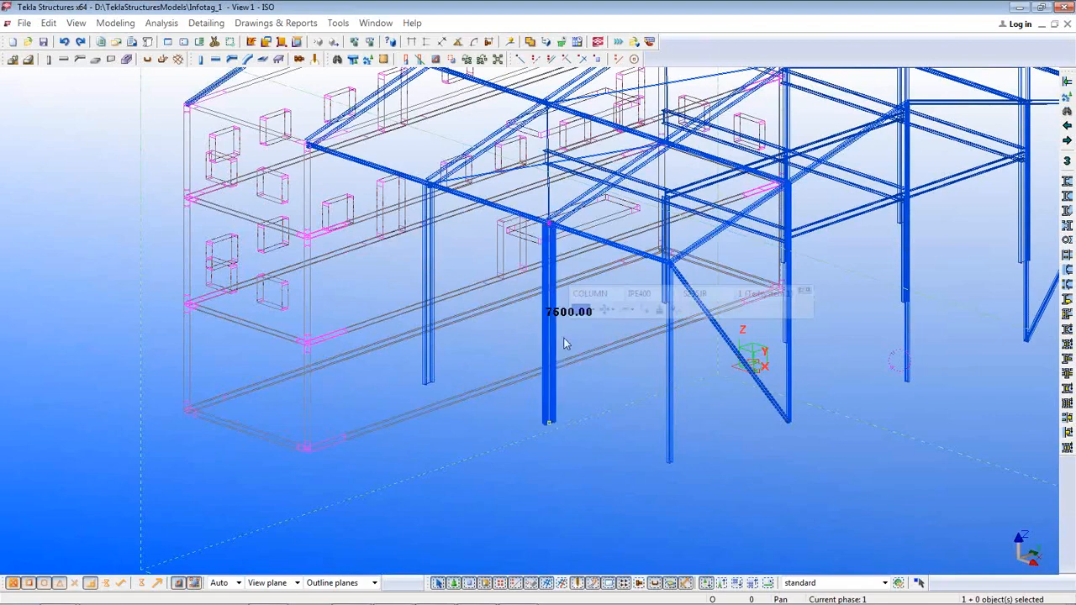
left_click(595, 412)
Step: Check the properties of the short corner column that carries the intermediate floor beams
scroll(591, 415, "down", 3)
middle_click_drag(708, 461, 785, 425, "ctrl")
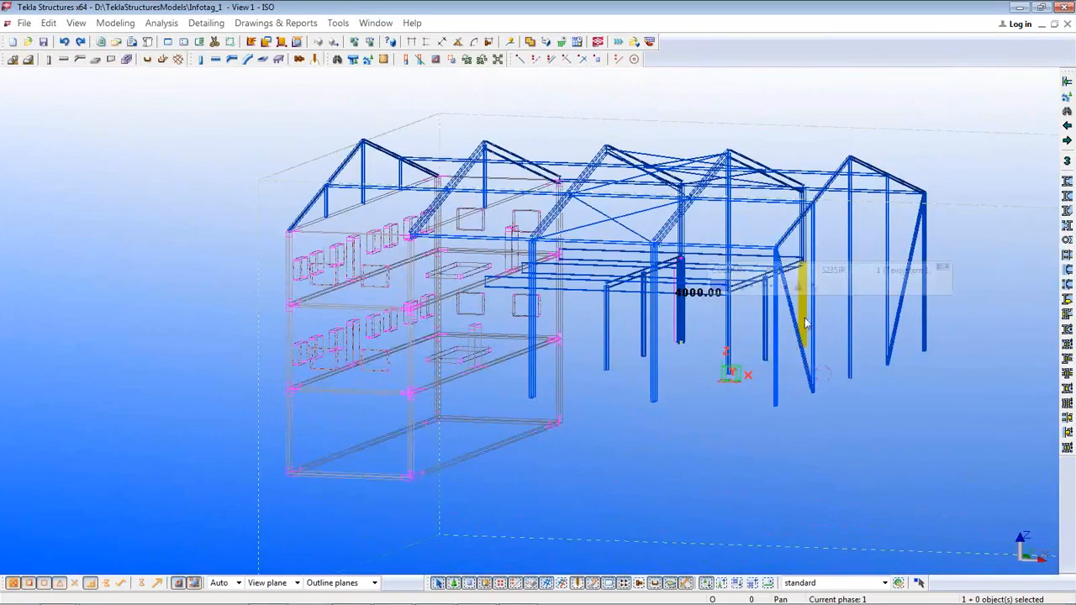
scroll(685, 336, "up", 5)
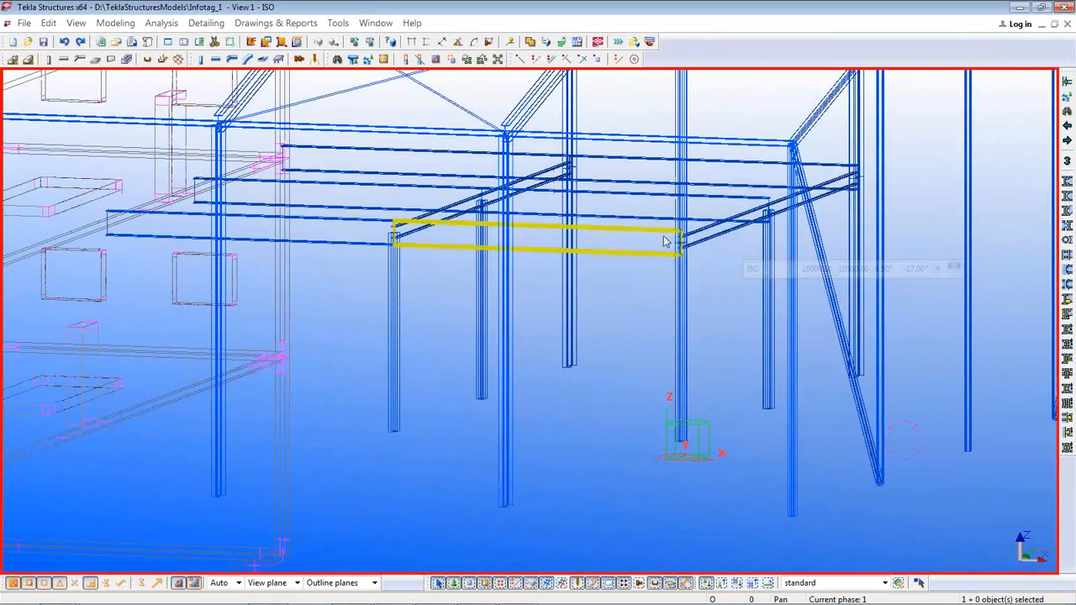
left_click(680, 328)
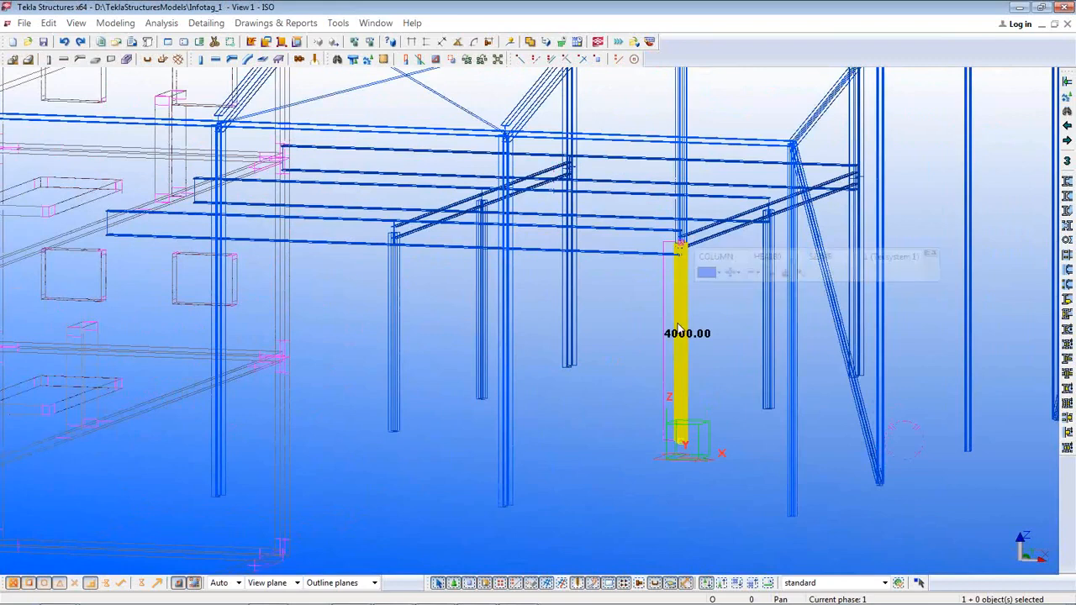
left_click(936, 496)
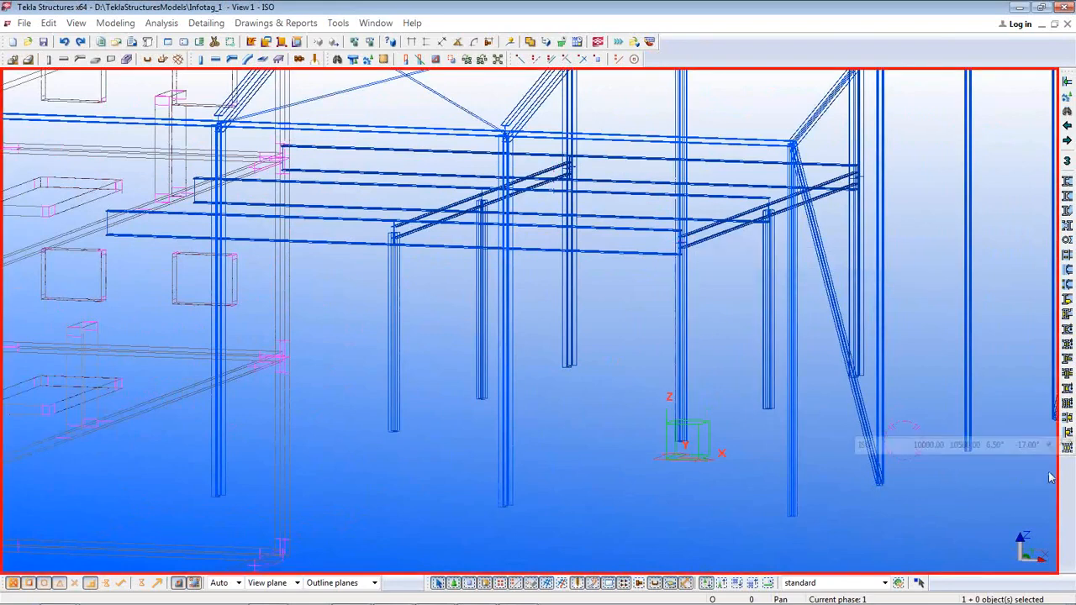
Step: Add a steel plate connection between the short corner column and the longitudinal floor beam, and inspect the joint
left_click(1067, 432)
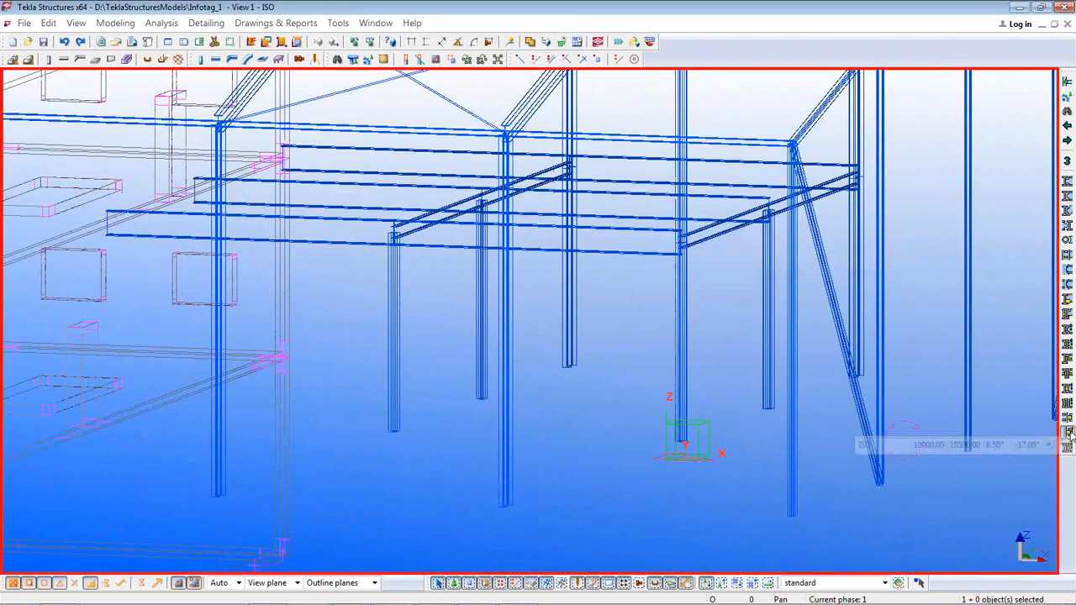
left_click(680, 336)
left_click(629, 253)
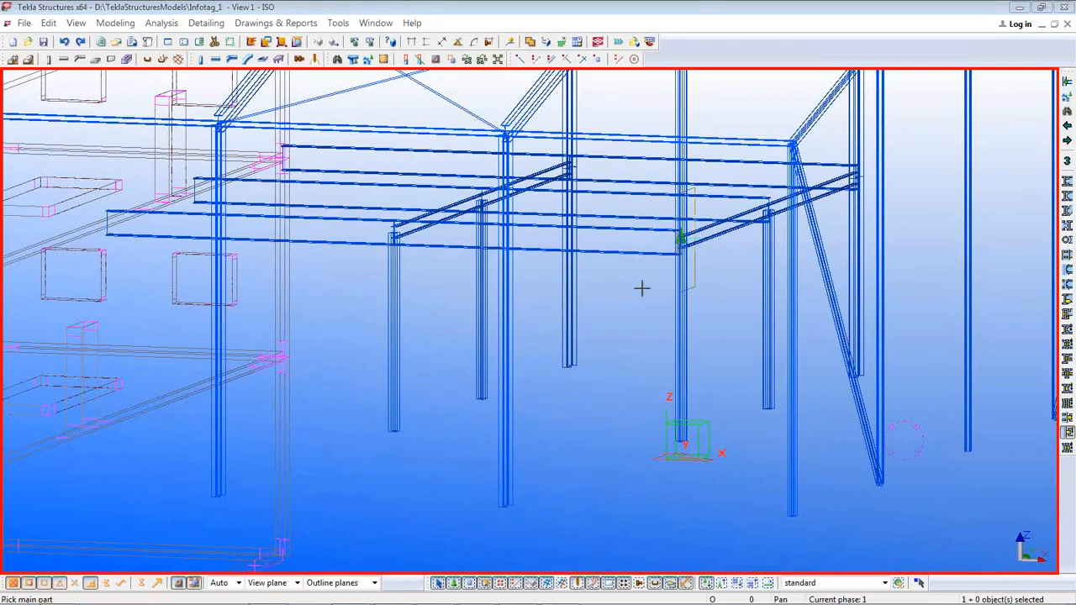
middle_click_drag(651, 309, 779, 302, "ctrl")
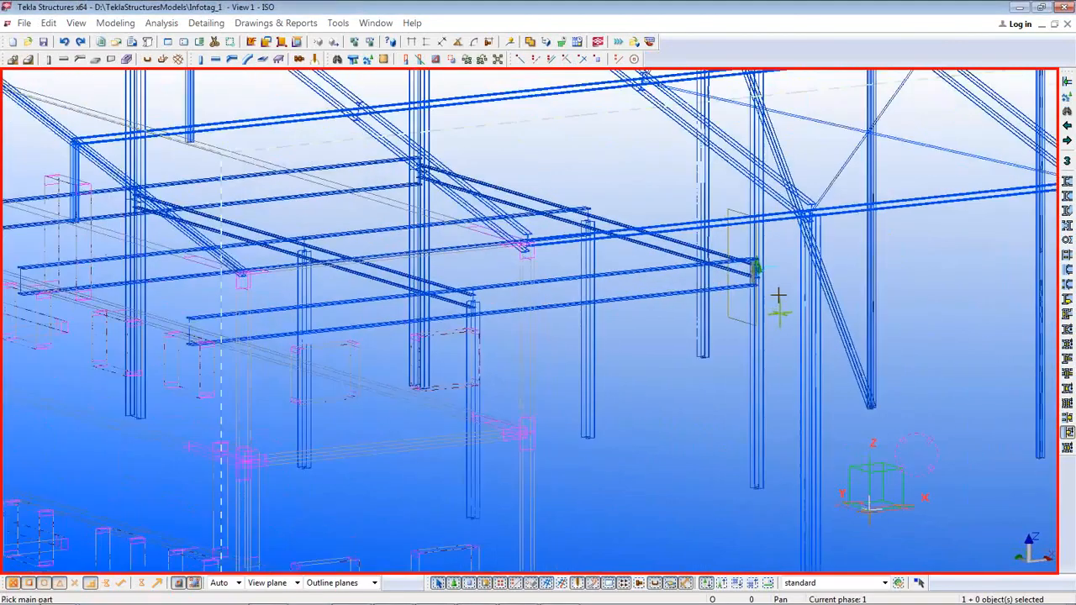
scroll(759, 267, "up", 10)
scroll(709, 294, "down", 10)
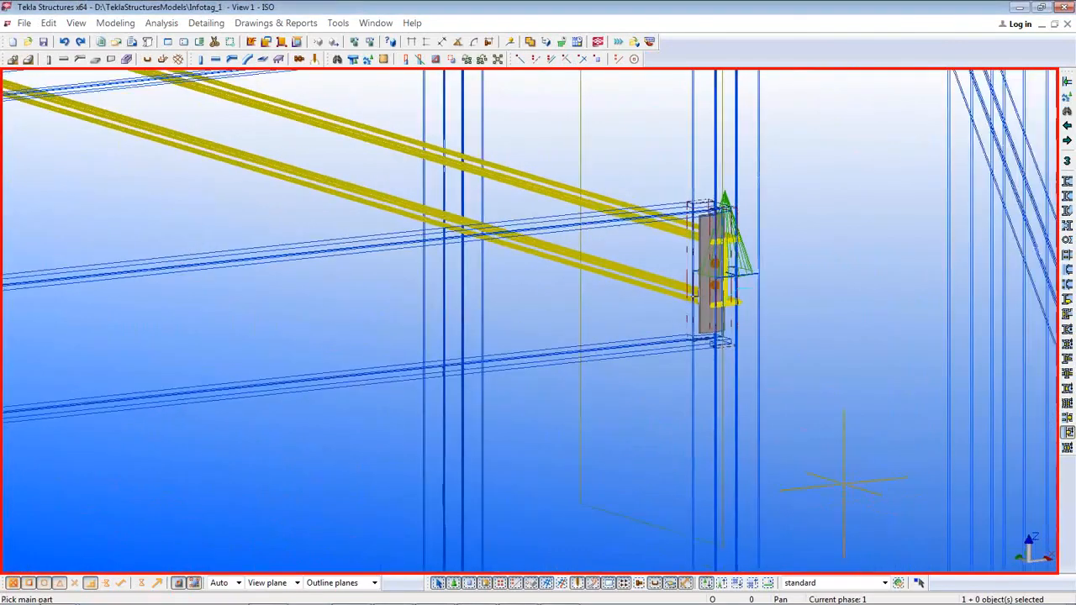
Step: Add the same plate connection between the column and longitudinal beam at the other end of the cross beam, and end the command
scroll(618, 332, "up", 1)
middle_click_drag(605, 345, 485, 318)
middle_click_drag(756, 316, 459, 356)
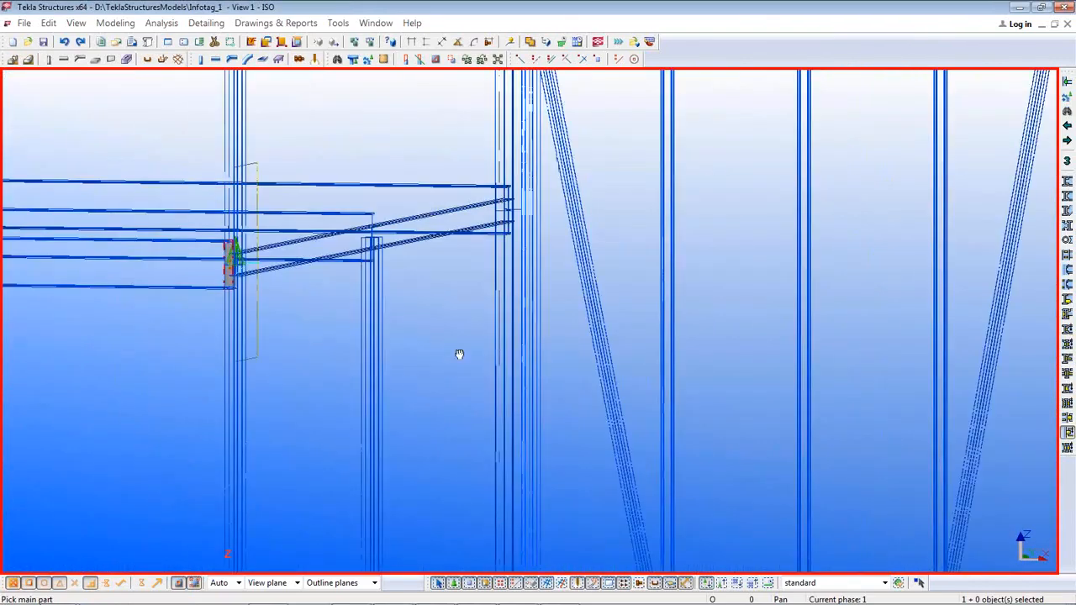
left_click(499, 333)
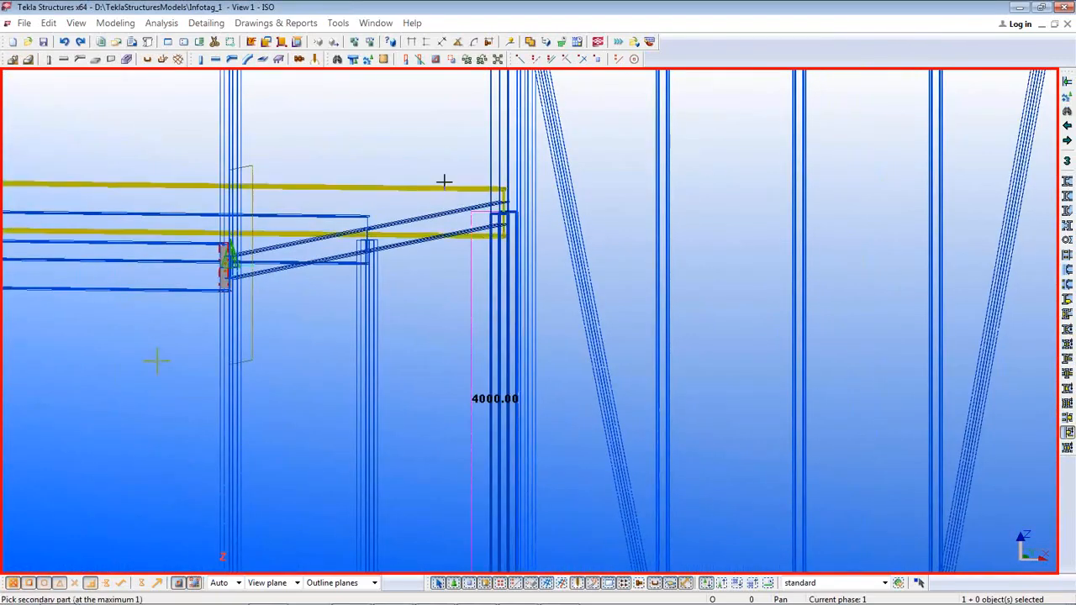
left_click(443, 192)
mouse_move(454, 290)
middle_mouse_down("ctrl")
mouse_move(478, 295)
mouse_move(450, 300)
middle_mouse_up("ctrl")
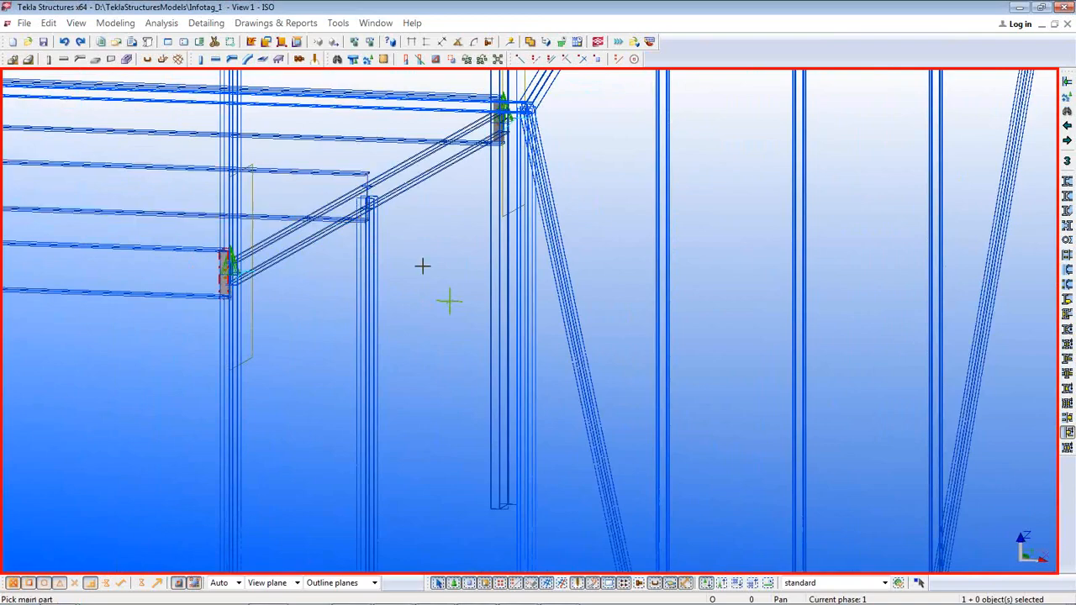
middle_click_drag(408, 293, 406, 356)
right_click(407, 356)
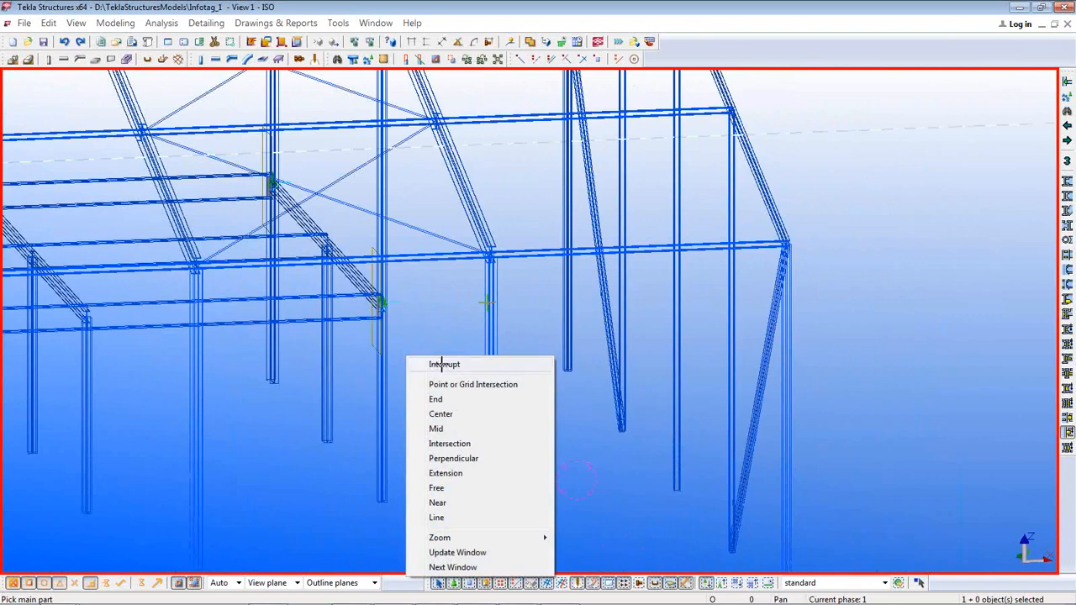
left_click(442, 364)
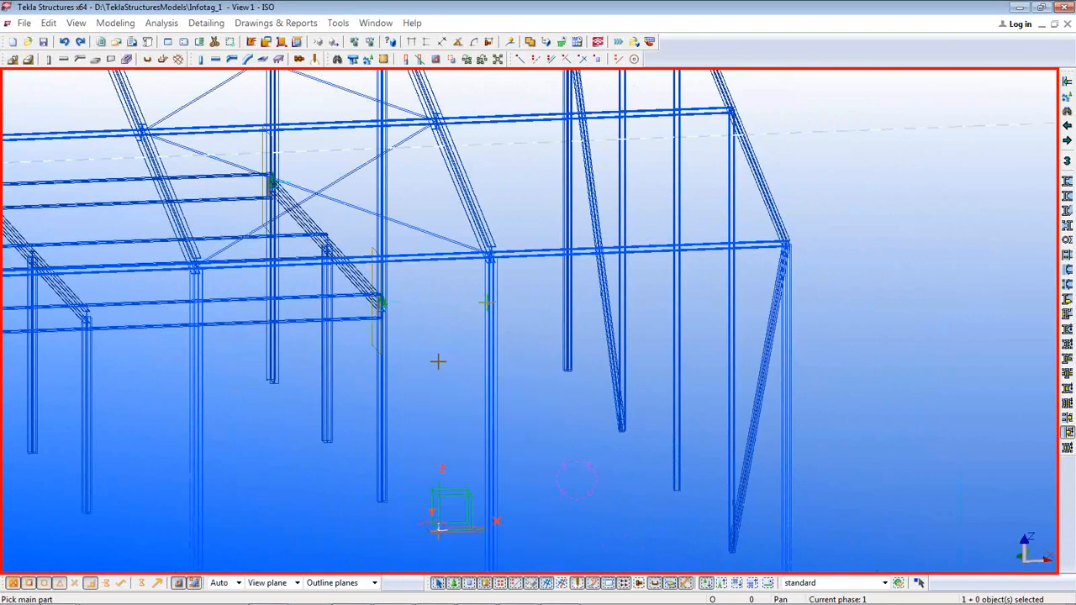
middle_click_drag(440, 362, 493, 199, "ctrl")
scroll(440, 353, "down", 2)
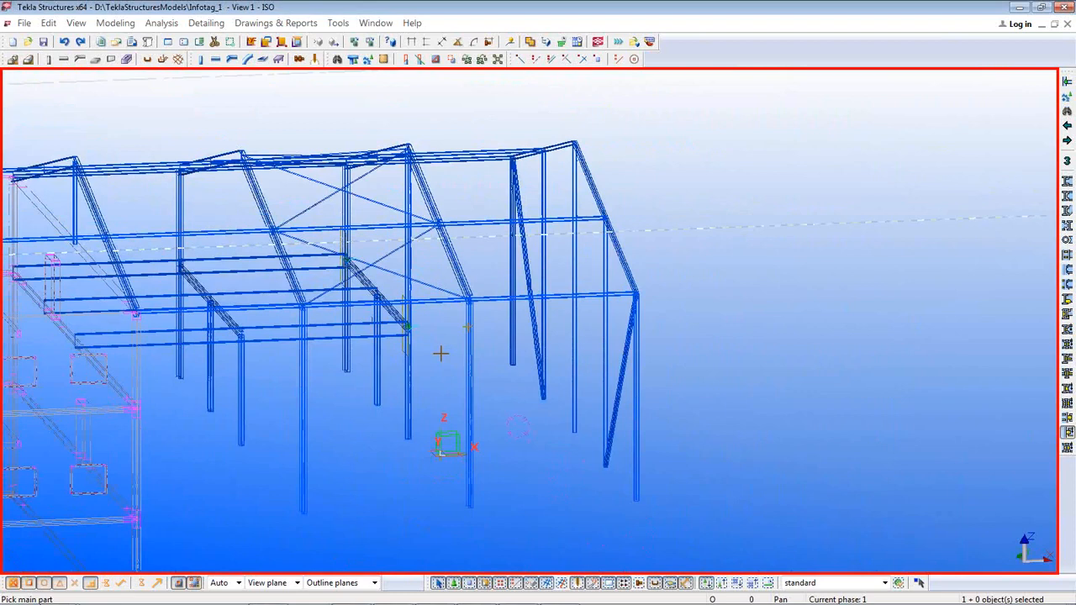
key("Escape")
middle_click_drag(469, 382, 624, 500)
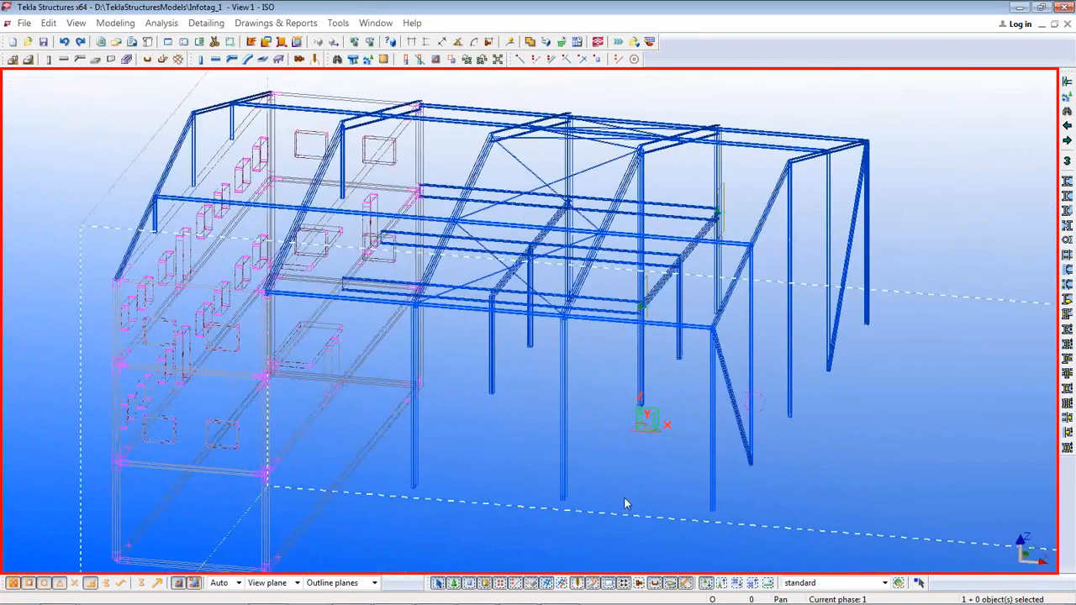
Step: Switch to RFEM and start exporting the WebinarUK model in the Bentley ISM format
mouse_move(521, 592)
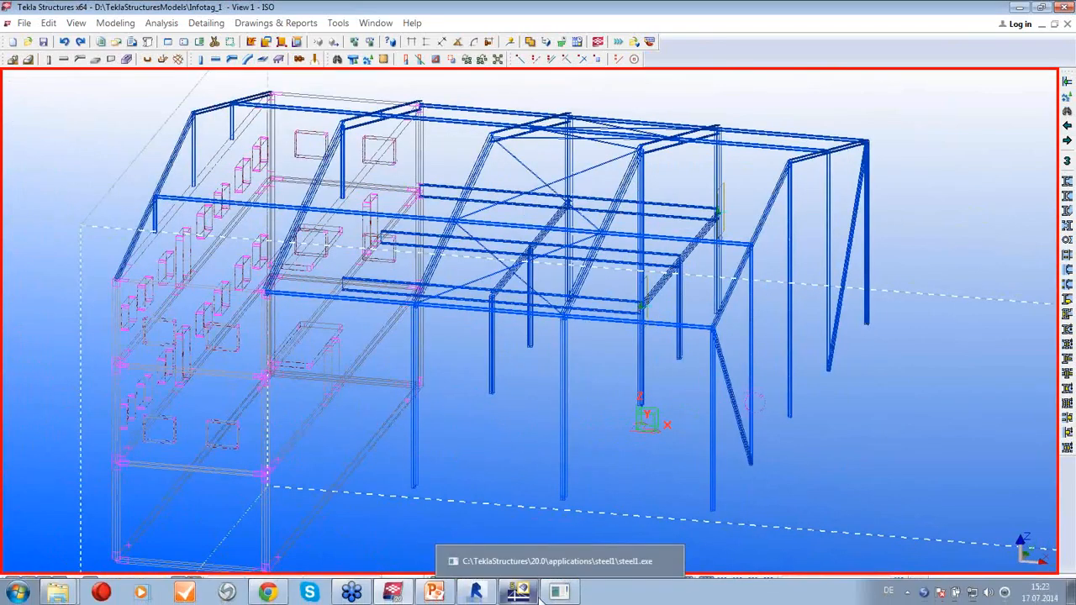
left_click(514, 561)
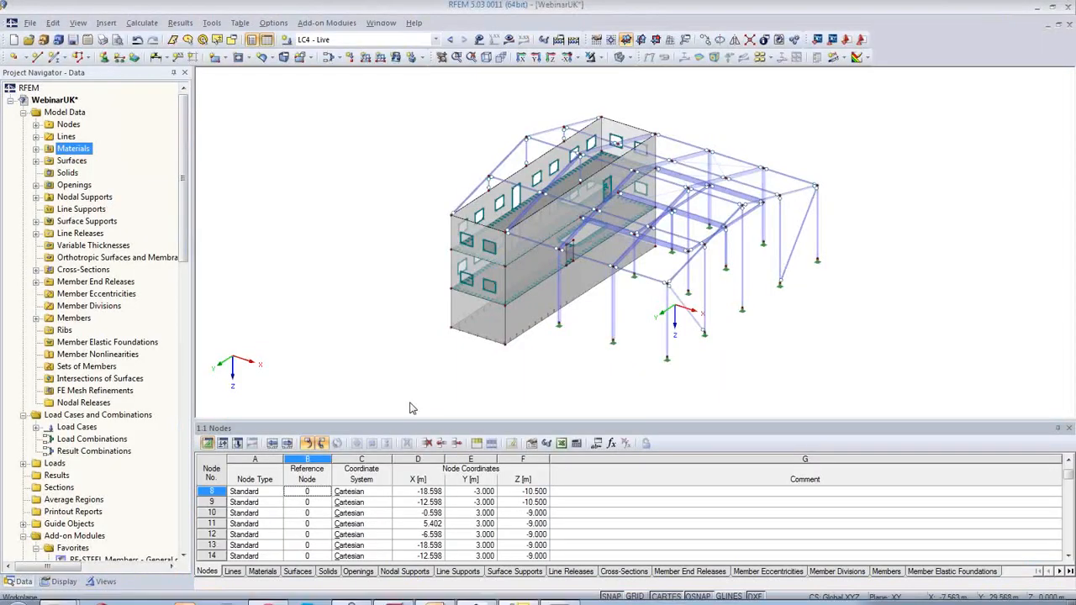
left_click(30, 22)
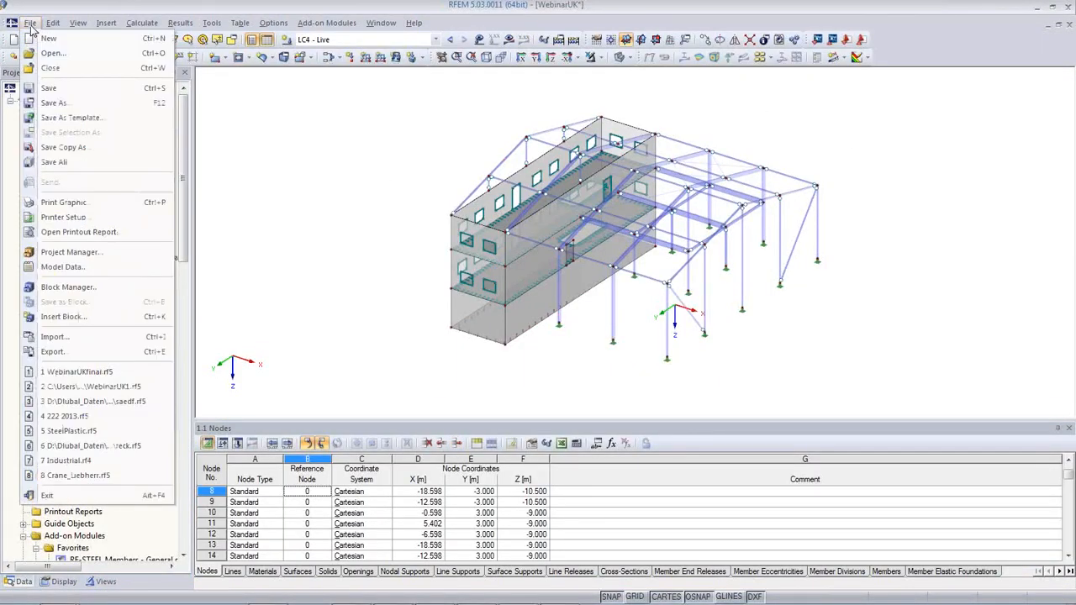
left_click(71, 353)
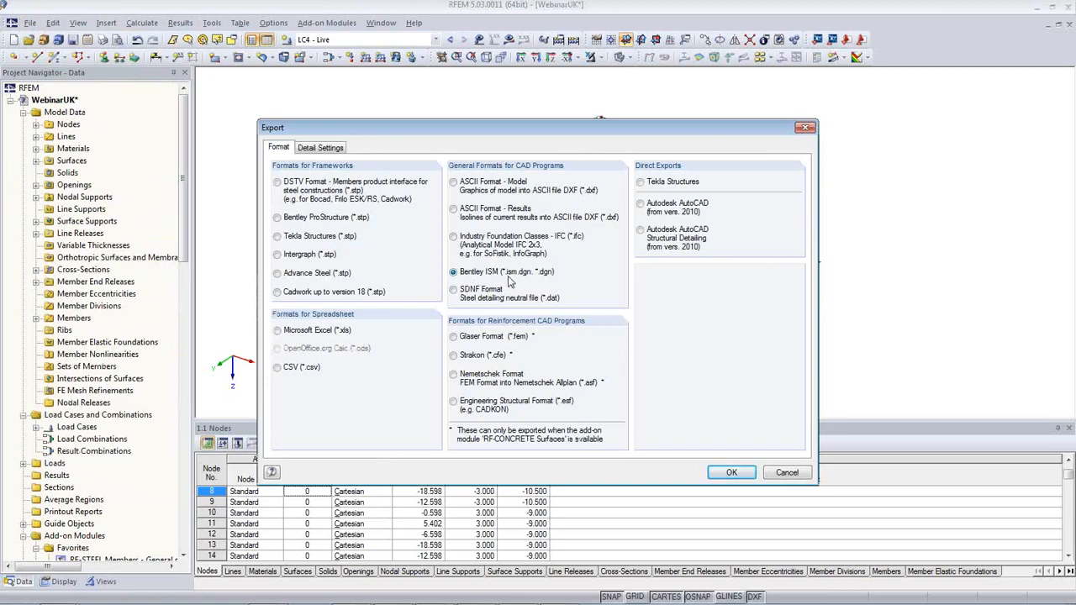
left_click(731, 472)
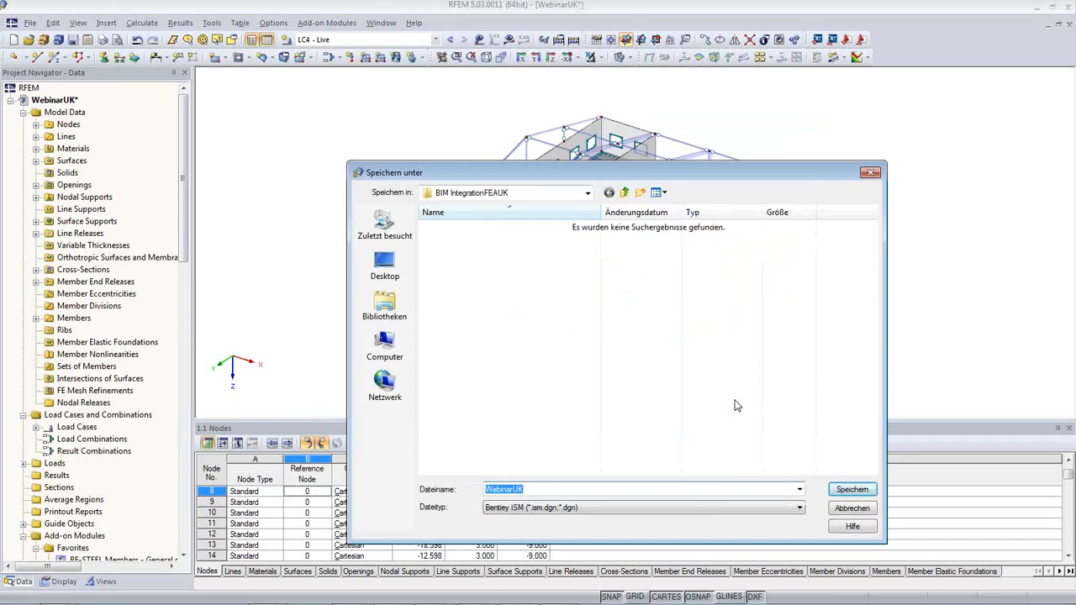
Step: Save the export as Webinar2UK on the Desktop, using the mode Export to new ISM file
left_click(511, 490)
type("2")
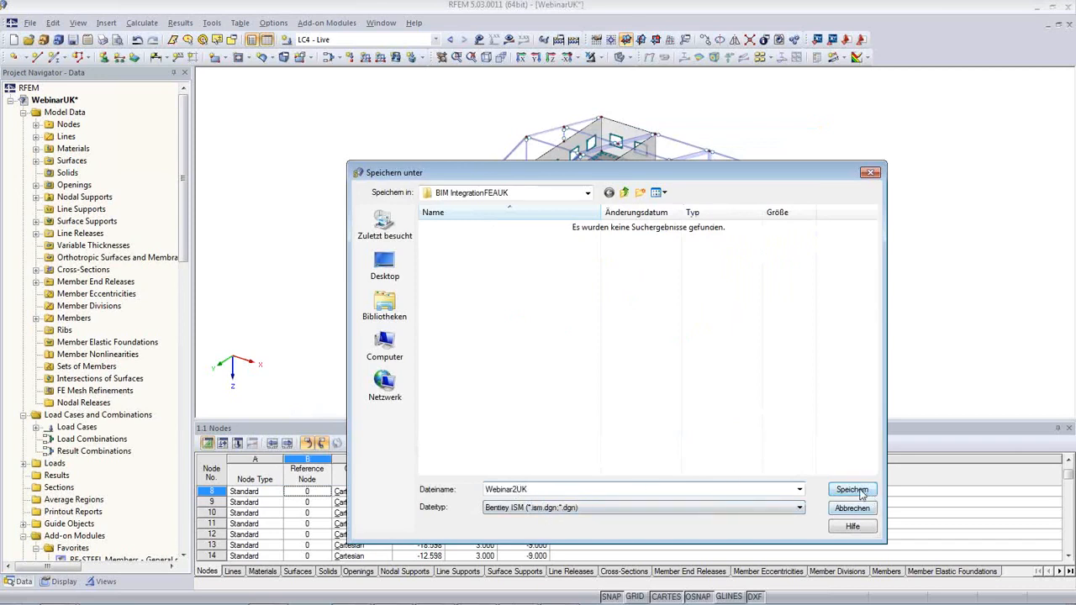
left_click(387, 268)
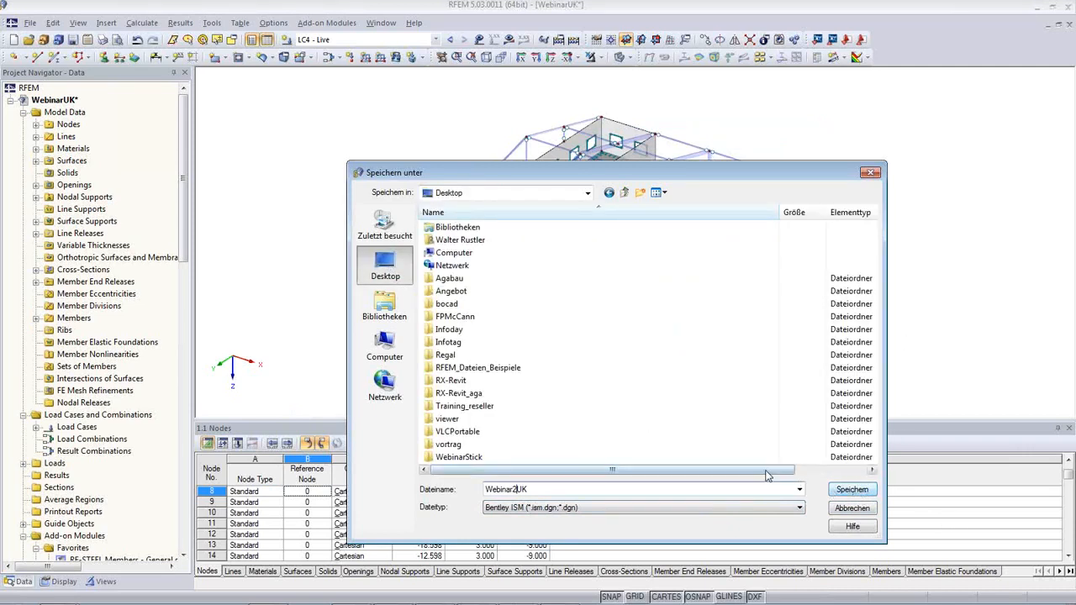
left_click(850, 491)
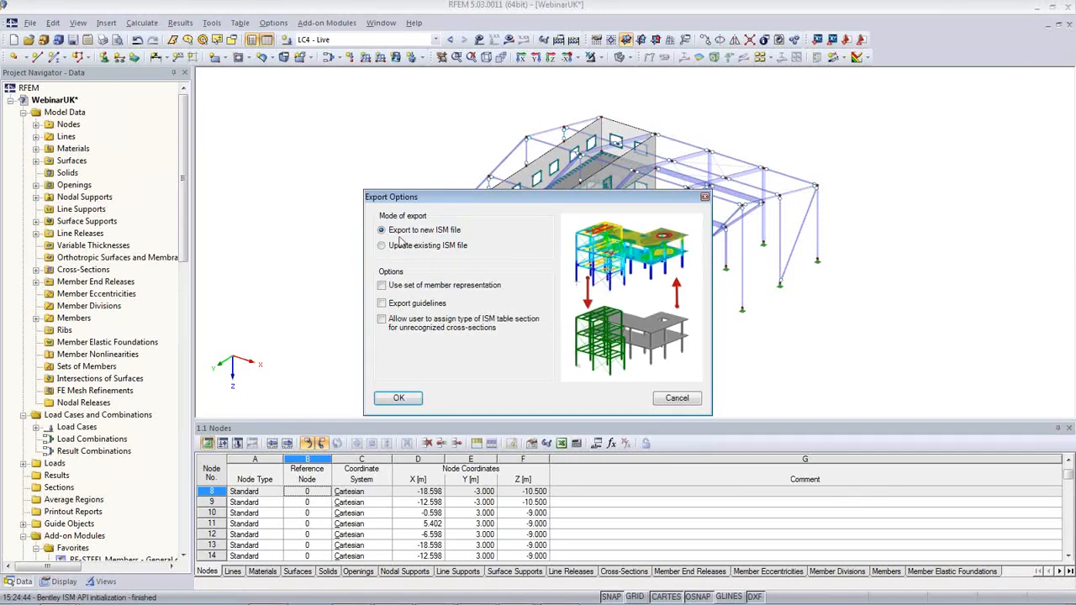
left_click(393, 398)
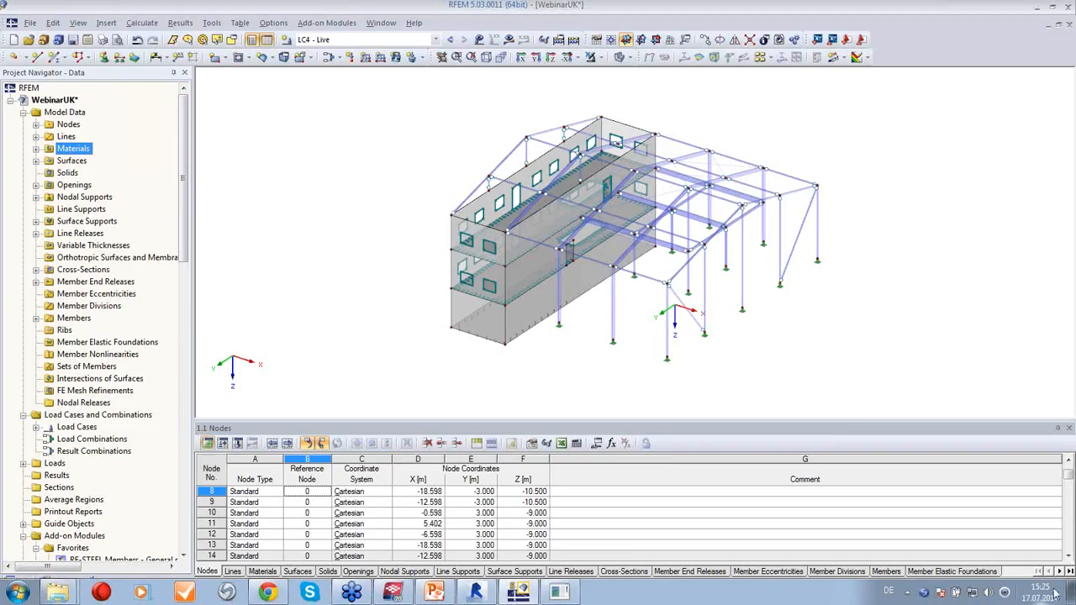
Step: Switch to the desktop and open Webinar2UK.ism.dgn with ISM Viewer V8i
left_click(1071, 595)
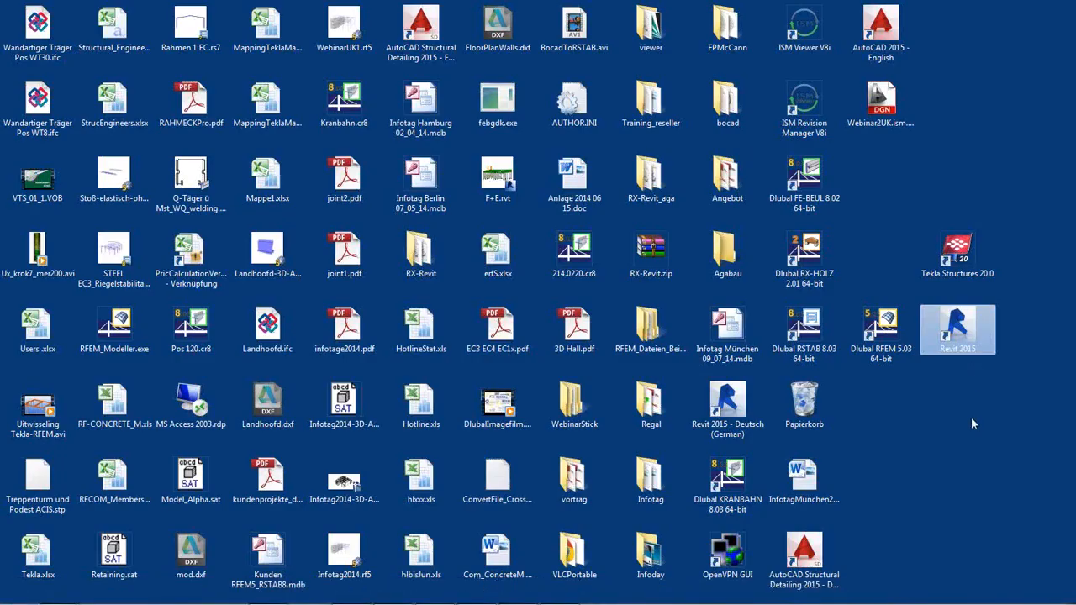
left_click(881, 126)
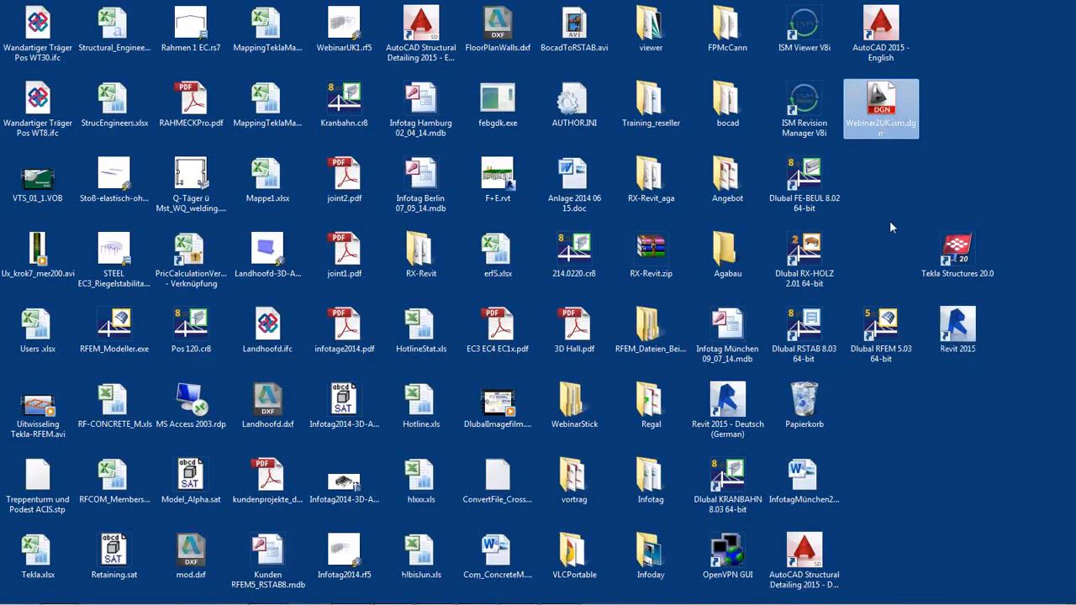
left_click_drag(881, 126, 803, 51)
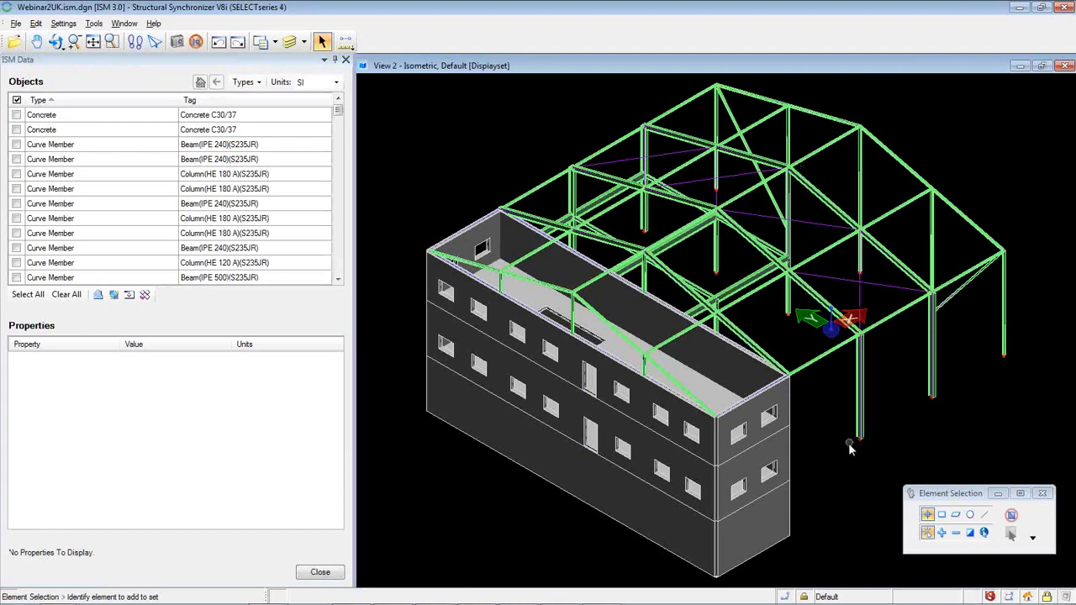
Step: Inspect the exported building in 3D from another angle and at different distances, and look over the file and export commands available for it
middle_click_drag(846, 438, 766, 425, "shift")
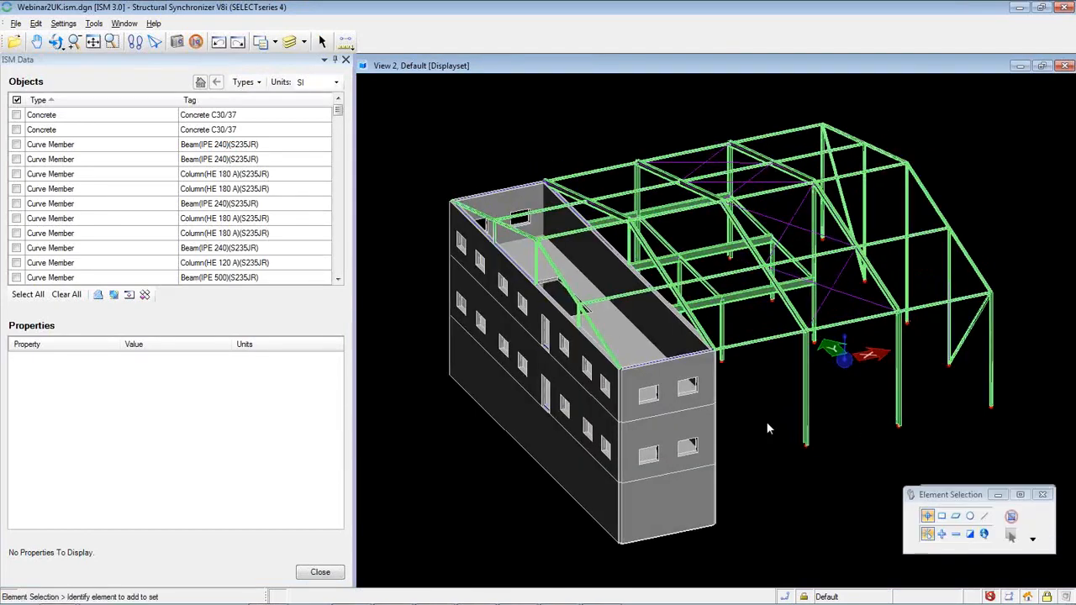
scroll(871, 469, "up", 6)
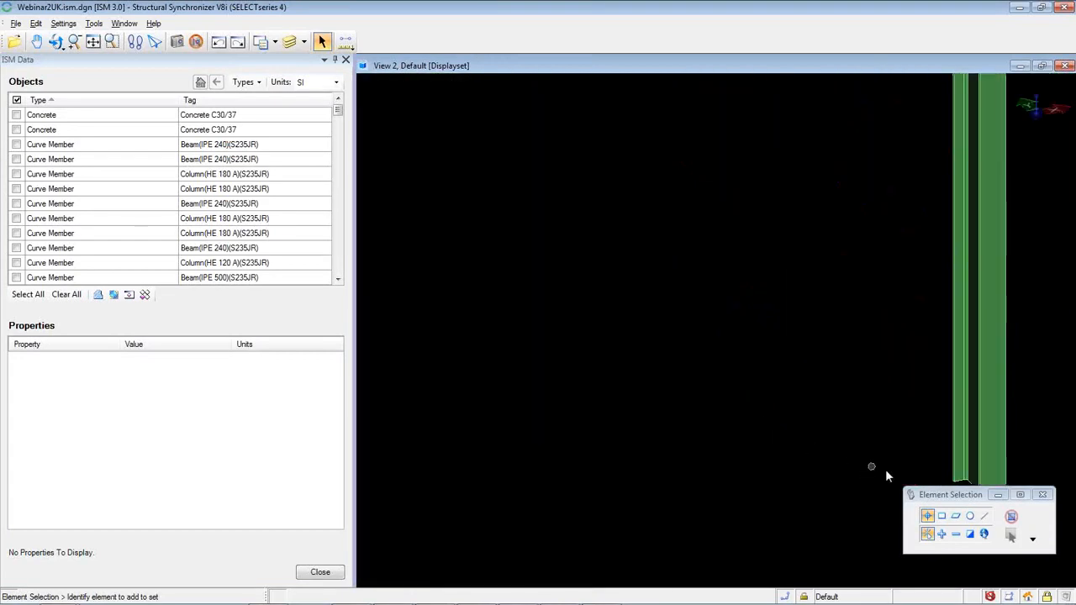
scroll(804, 452, "down", 6)
scroll(764, 454, "up", 3)
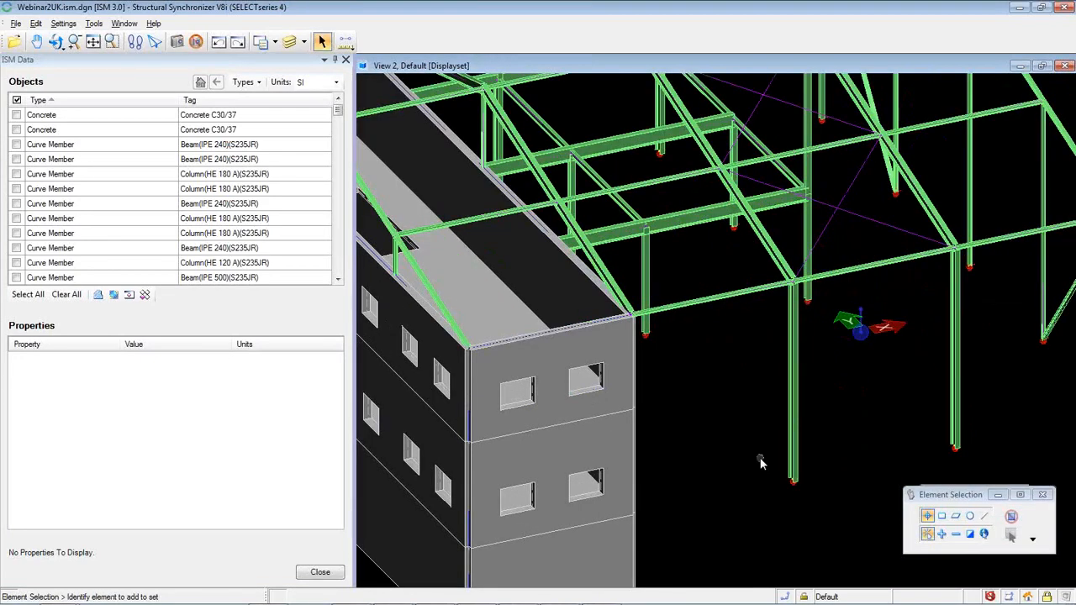
scroll(761, 462, "down", 5)
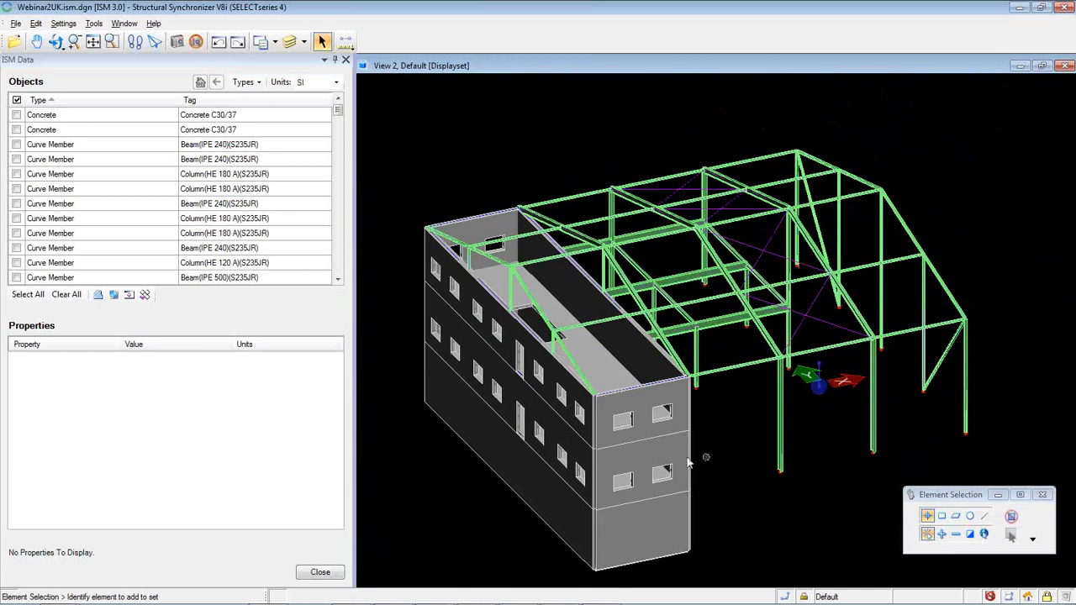
left_click(16, 23)
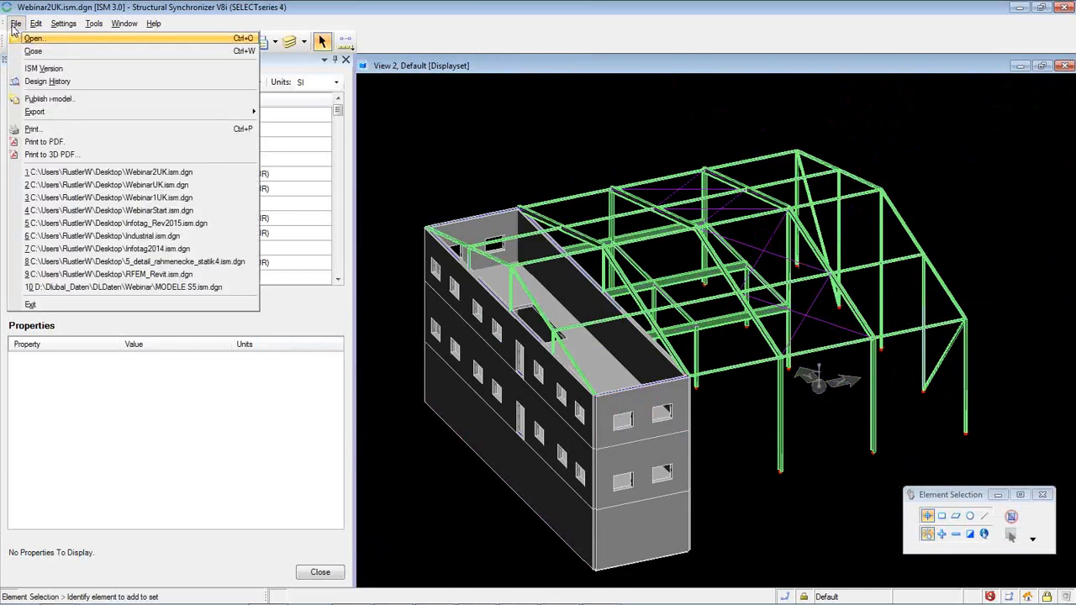
mouse_move(44, 111)
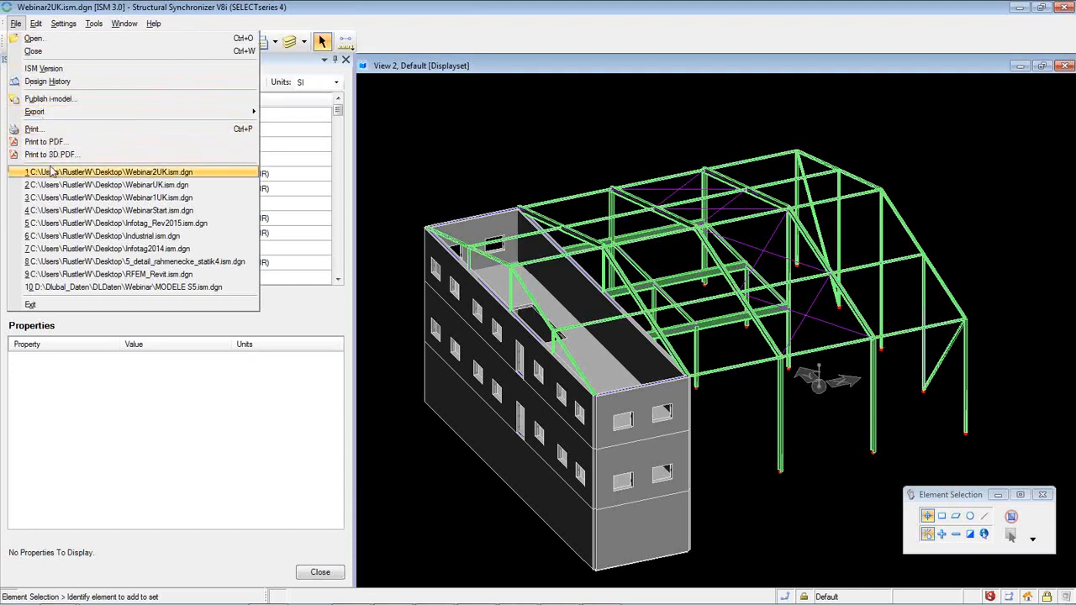
left_click(596, 16)
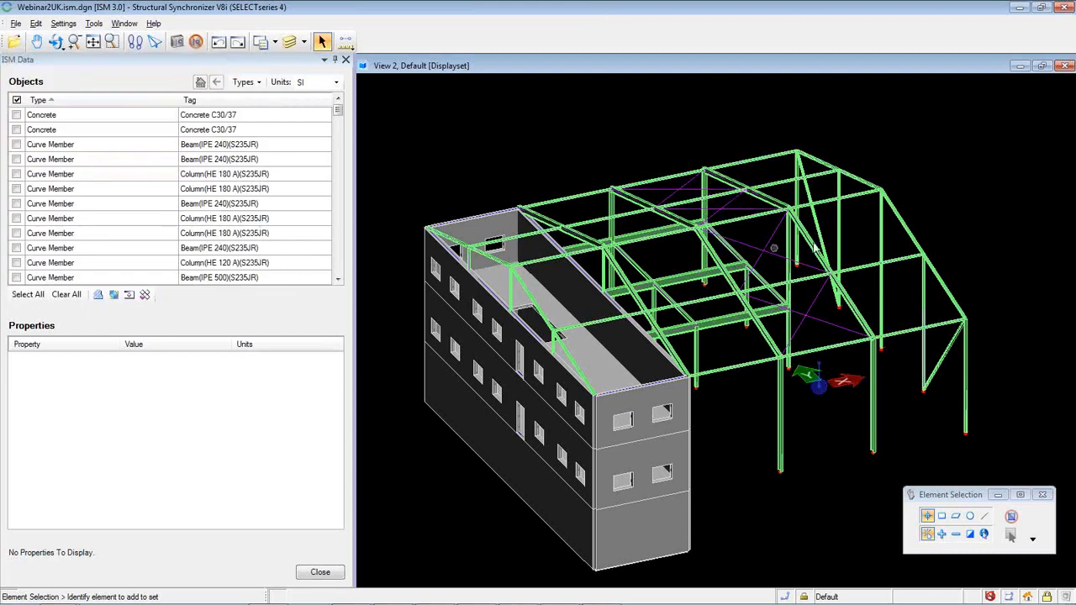
Step: Close Structural Synchronizer and switch back to the WebinarUK model in RFEM
left_click(1065, 8)
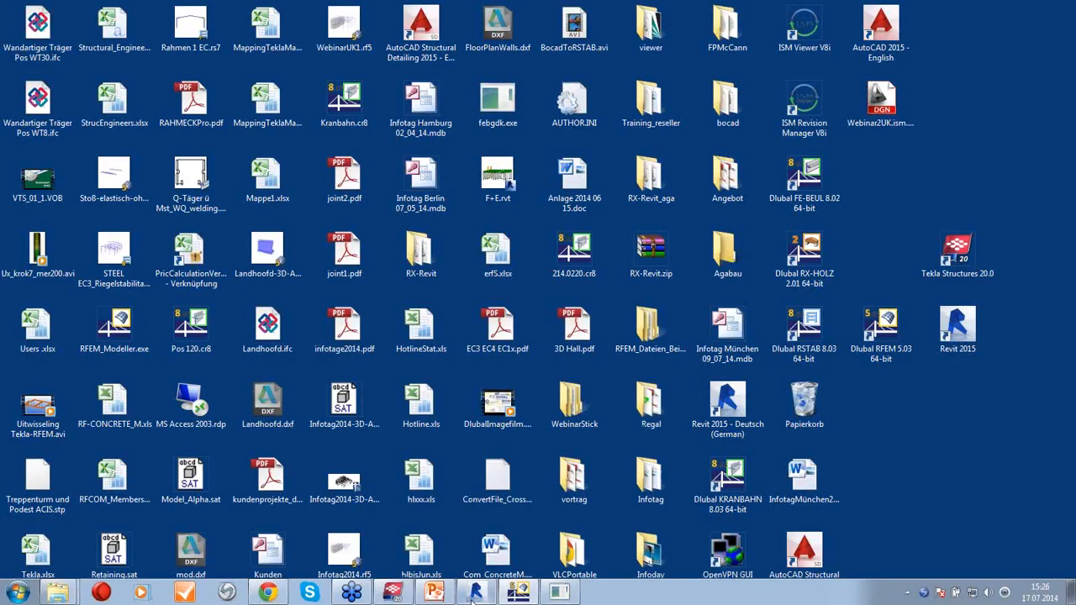
left_click(517, 594)
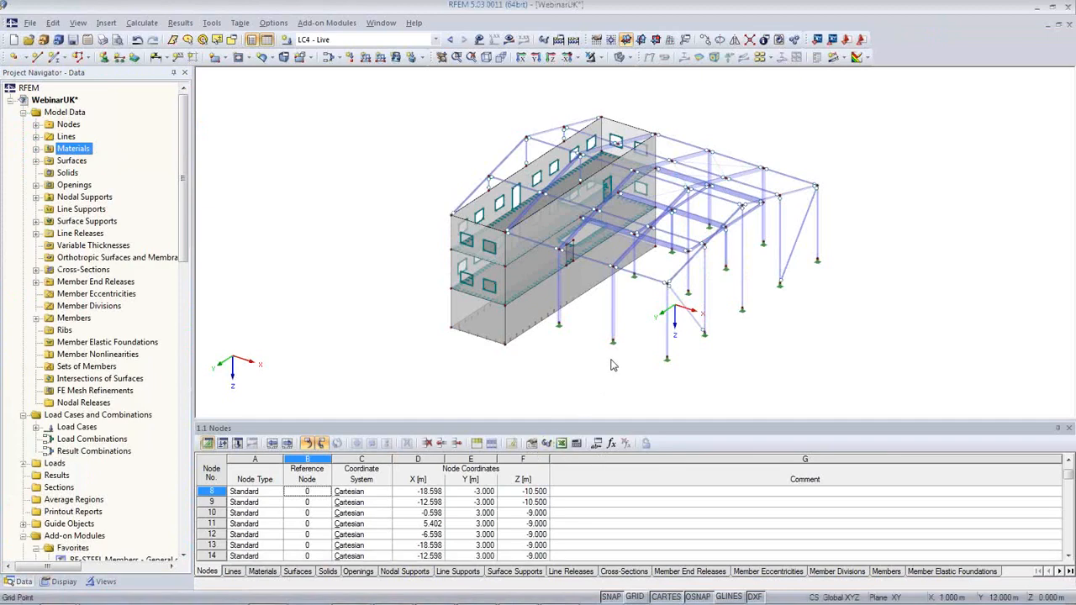
mouse_move(608, 359)
middle_mouse_down("ctrl")
mouse_move(611, 337)
mouse_move(722, 291)
mouse_move(715, 325)
mouse_move(681, 328)
mouse_move(640, 370)
mouse_move(626, 354)
middle_mouse_up("ctrl")
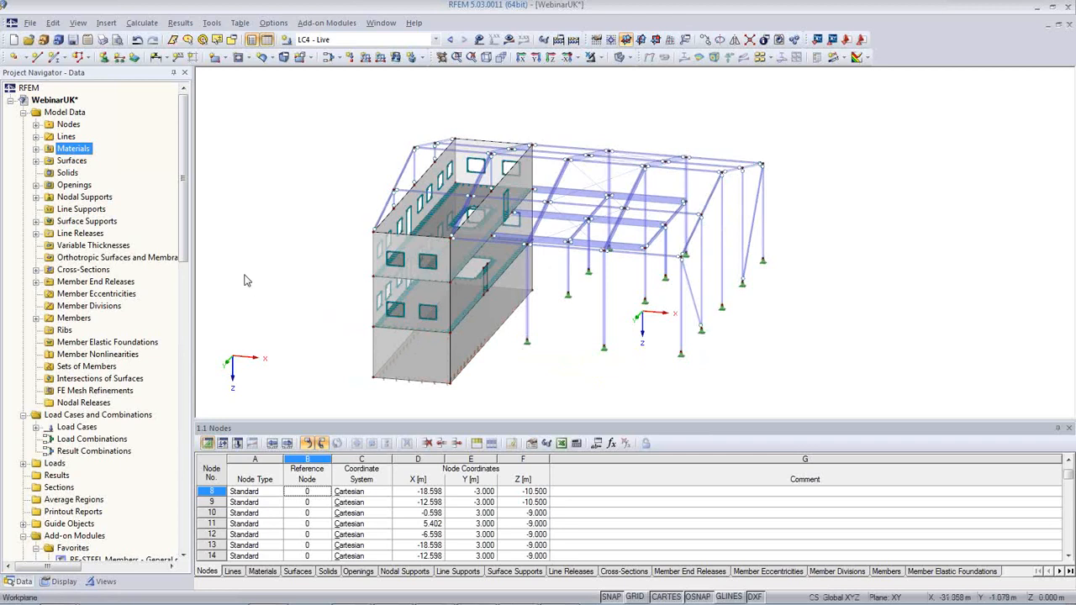
Step: In the WebinarUK model's general data, classify load cases and combinations according to EN 1990 with the BS (United Kingdom) national annex
right_click(67, 105)
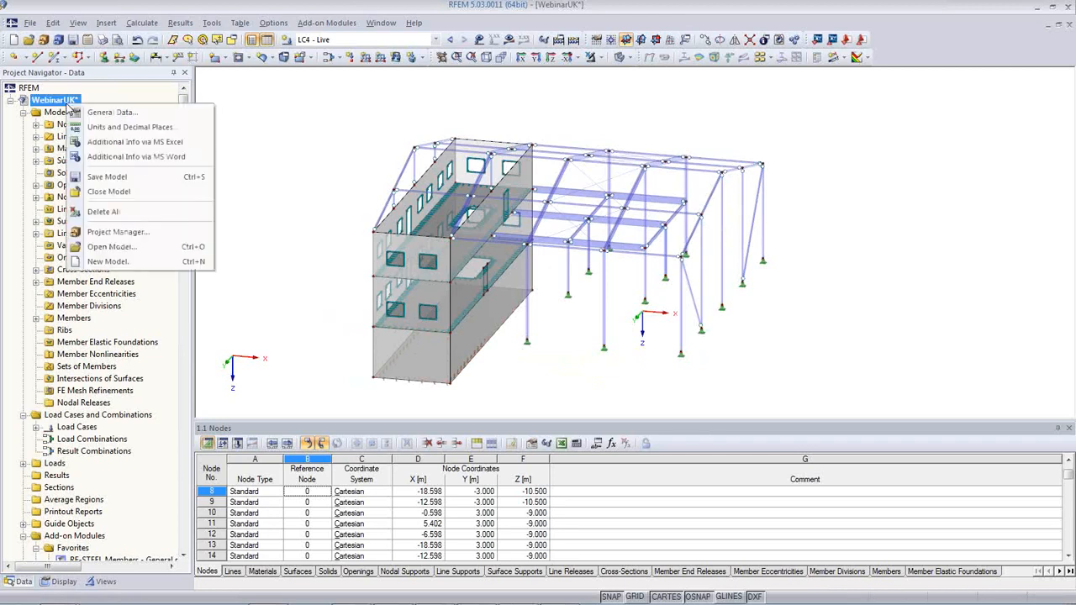
left_click(109, 115)
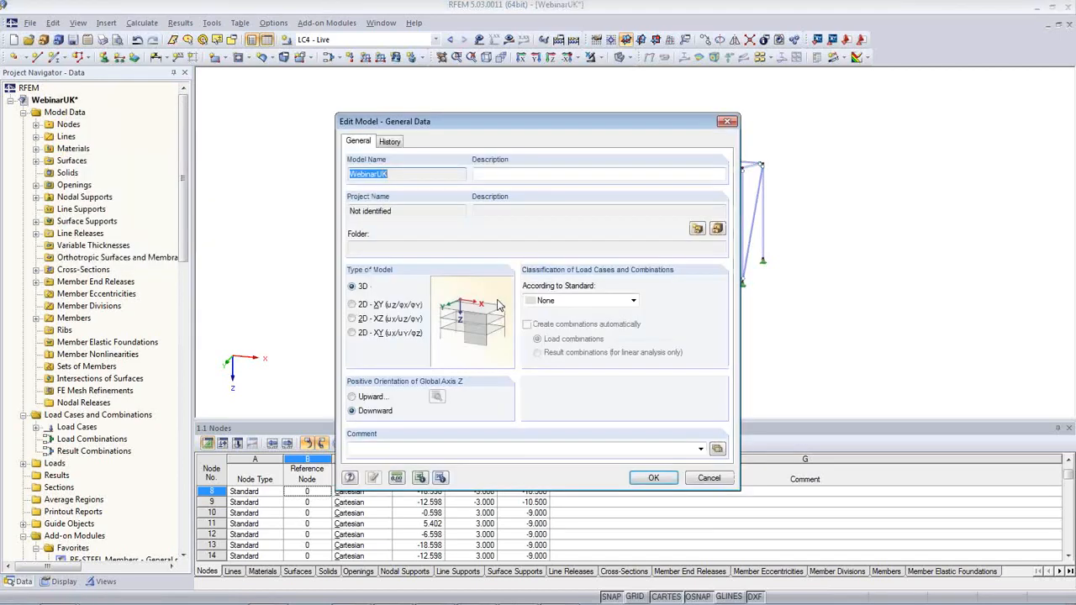
left_click(607, 302)
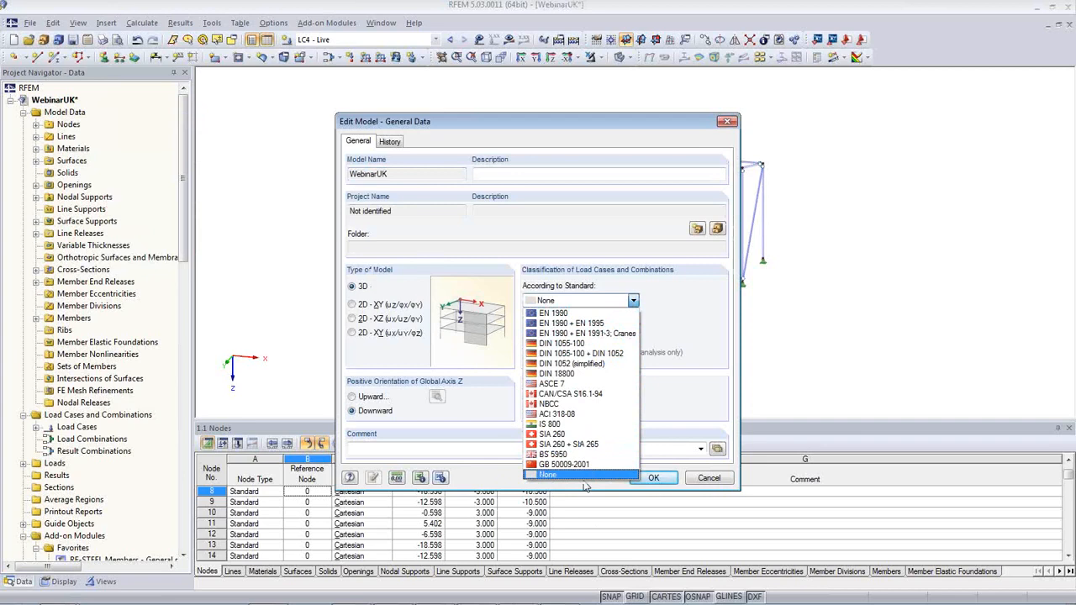
left_click(588, 316)
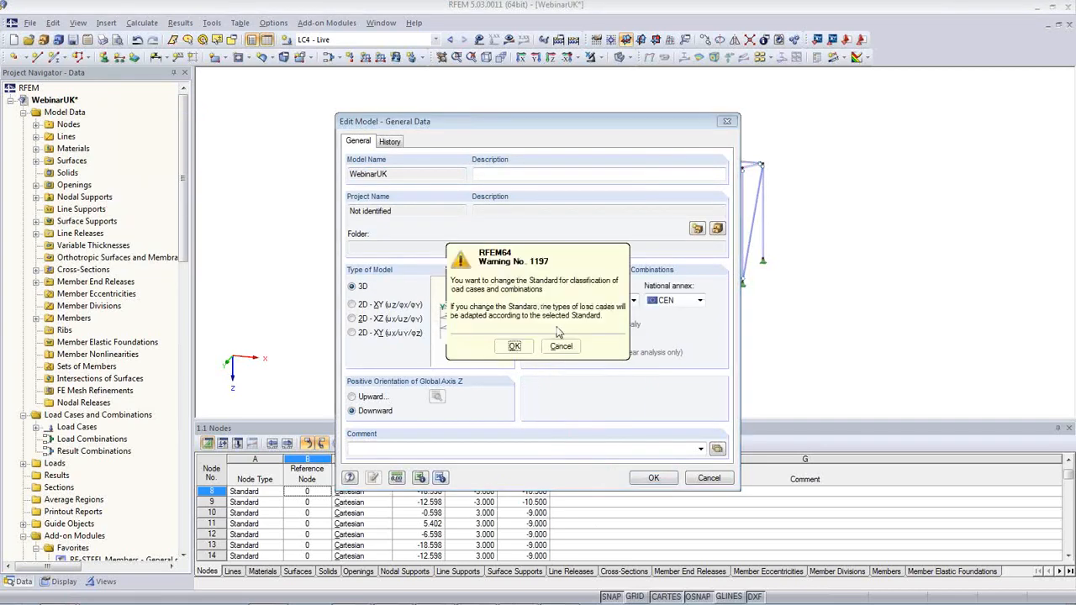
left_click(521, 345)
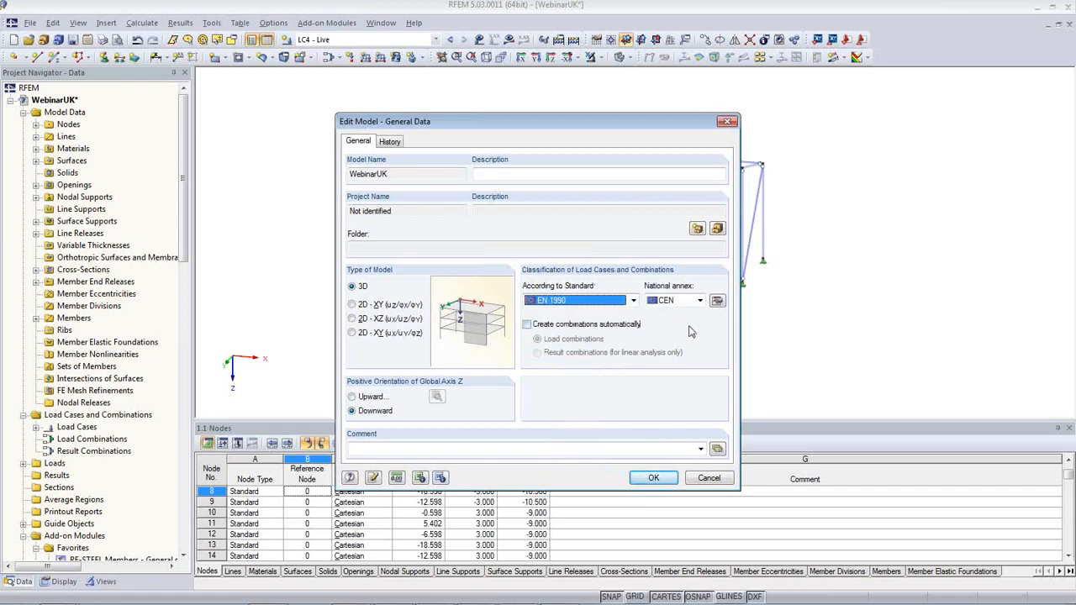
left_click(700, 300)
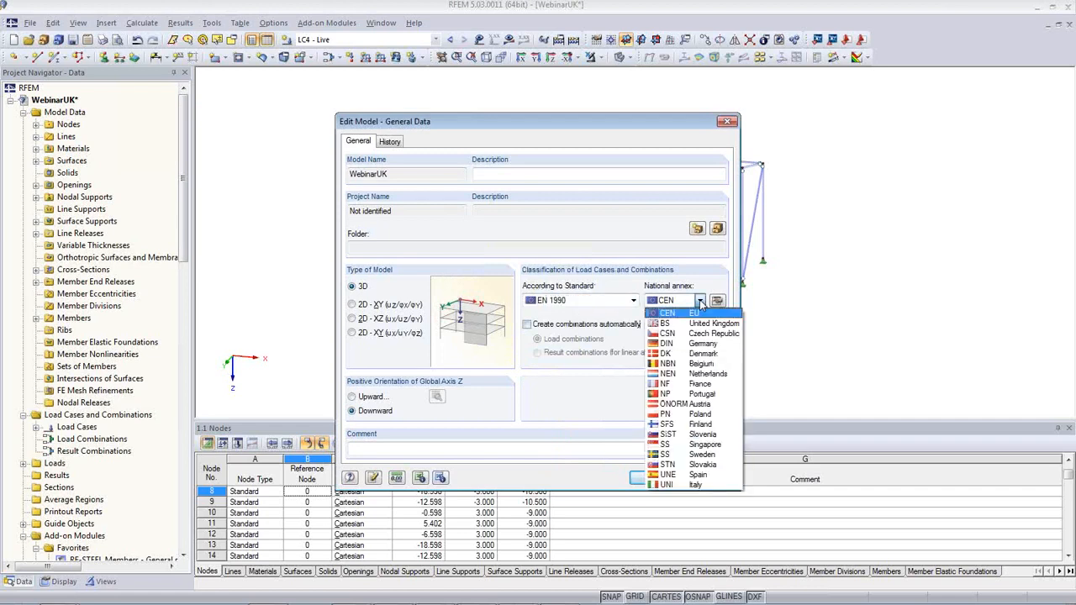
left_click(707, 325)
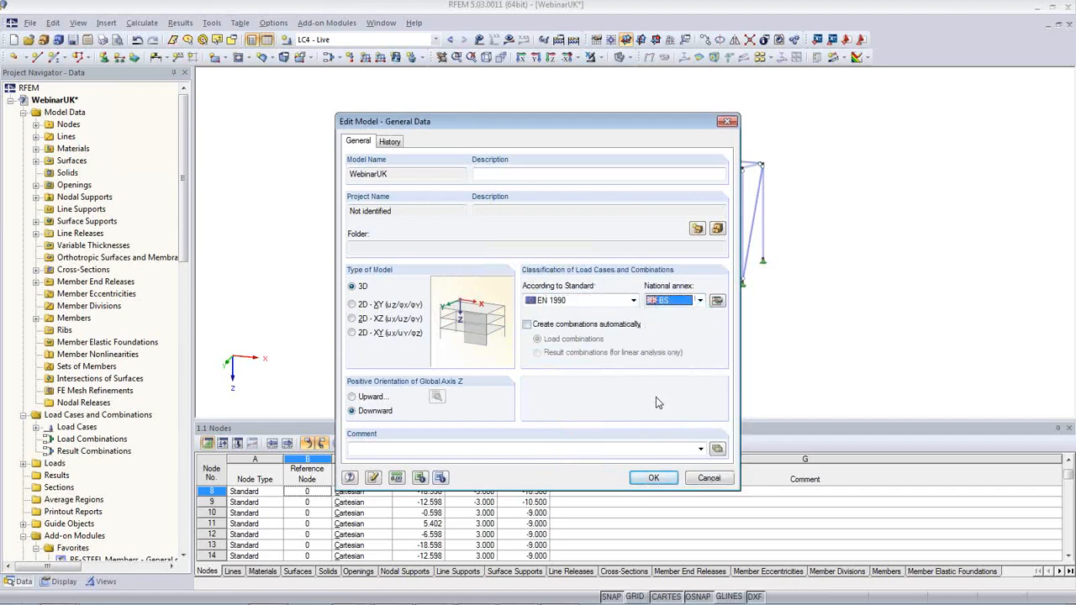
Step: Review the partial safety coefficients, combination coefficients and consequences class of the EN 1990 | BS annex
left_click(717, 301)
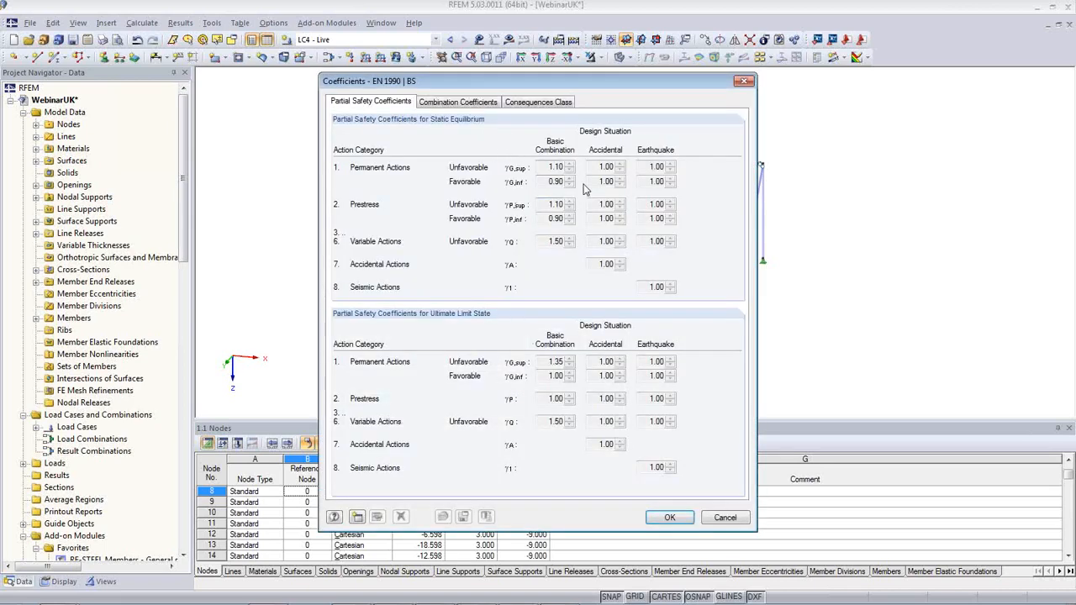
left_click(454, 102)
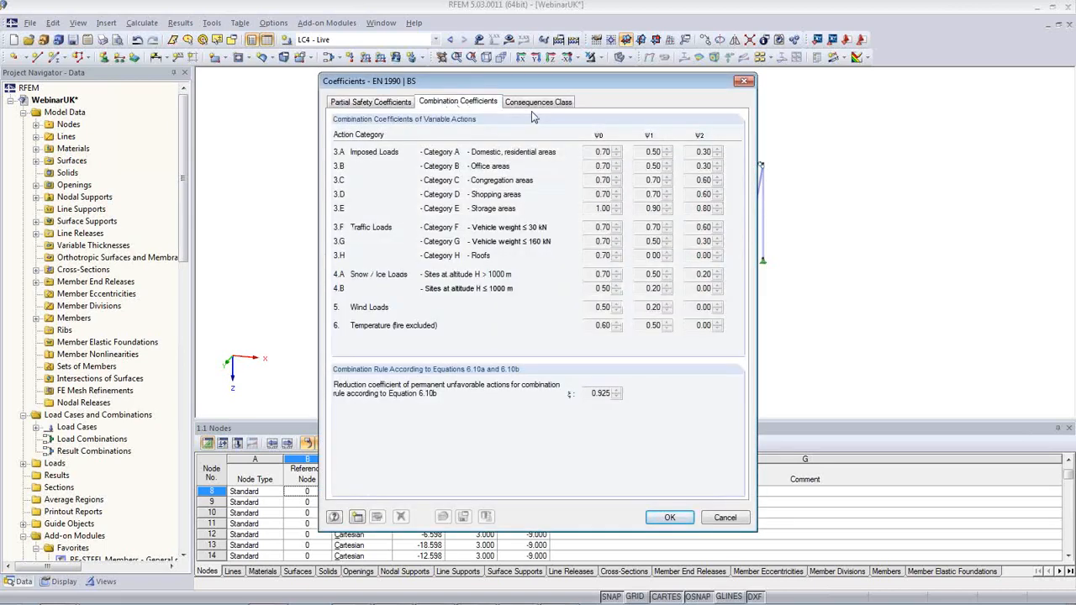
left_click(538, 105)
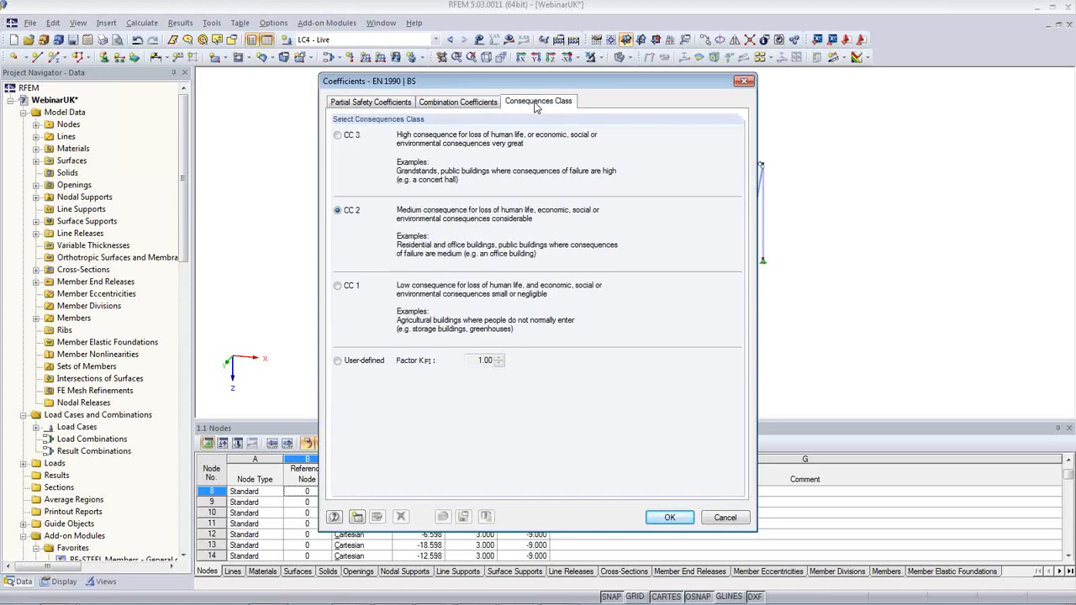
left_click(400, 104)
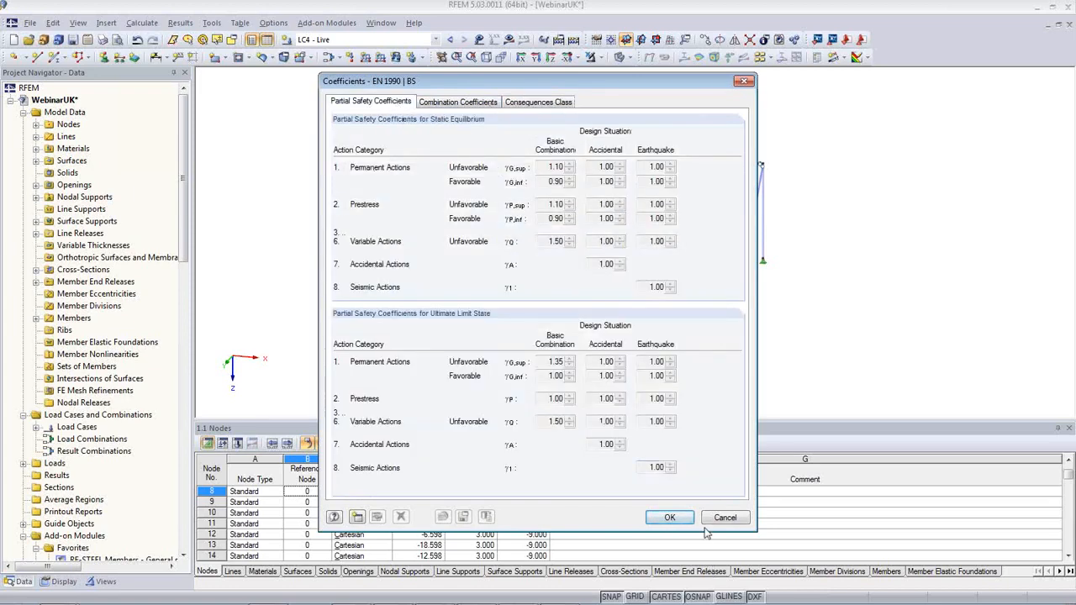
left_click(670, 518)
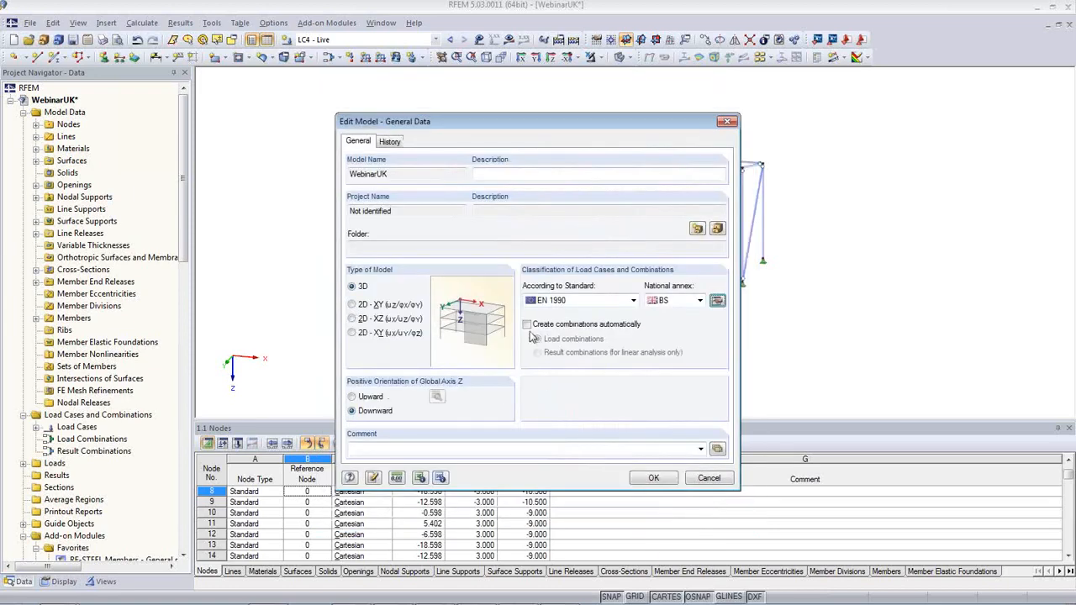
Step: Turn on automatic creation of combinations as load combinations and apply the general data
left_click(527, 325)
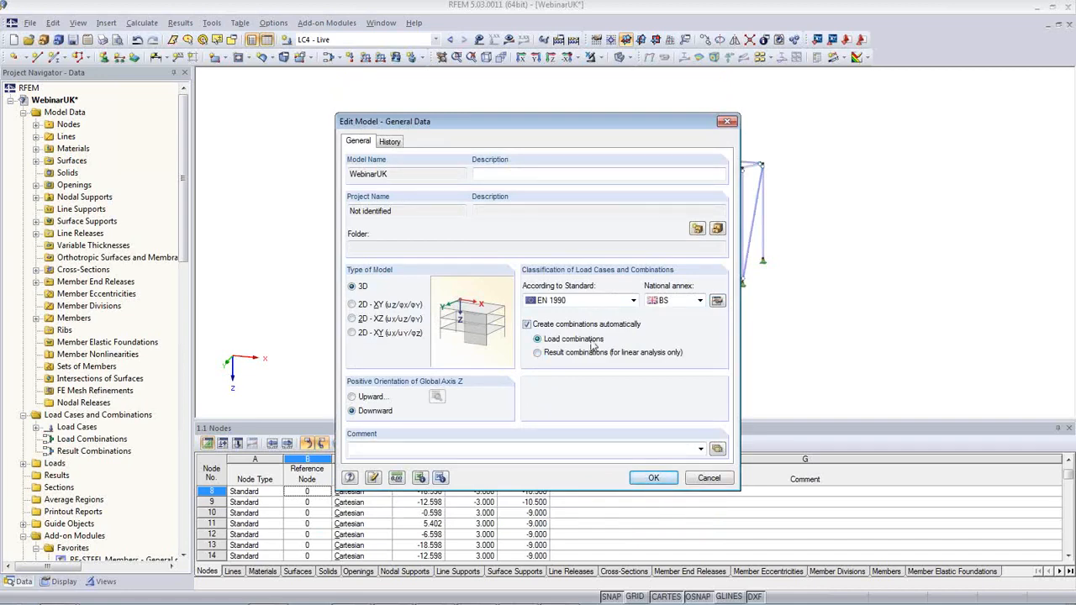
left_click(653, 477)
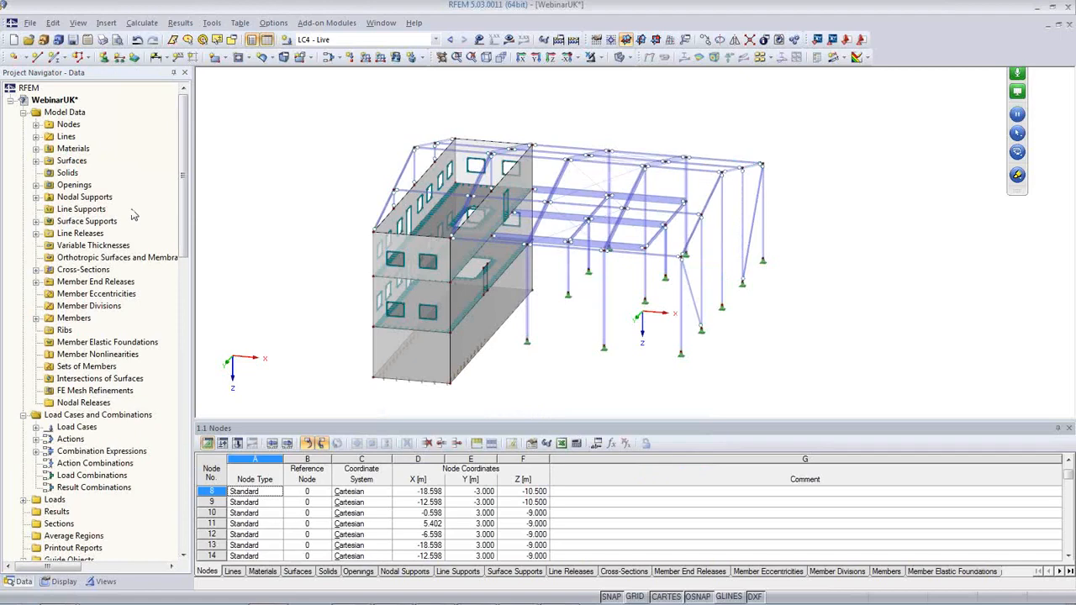
middle_click_drag(203, 202, 143, 217, "ctrl")
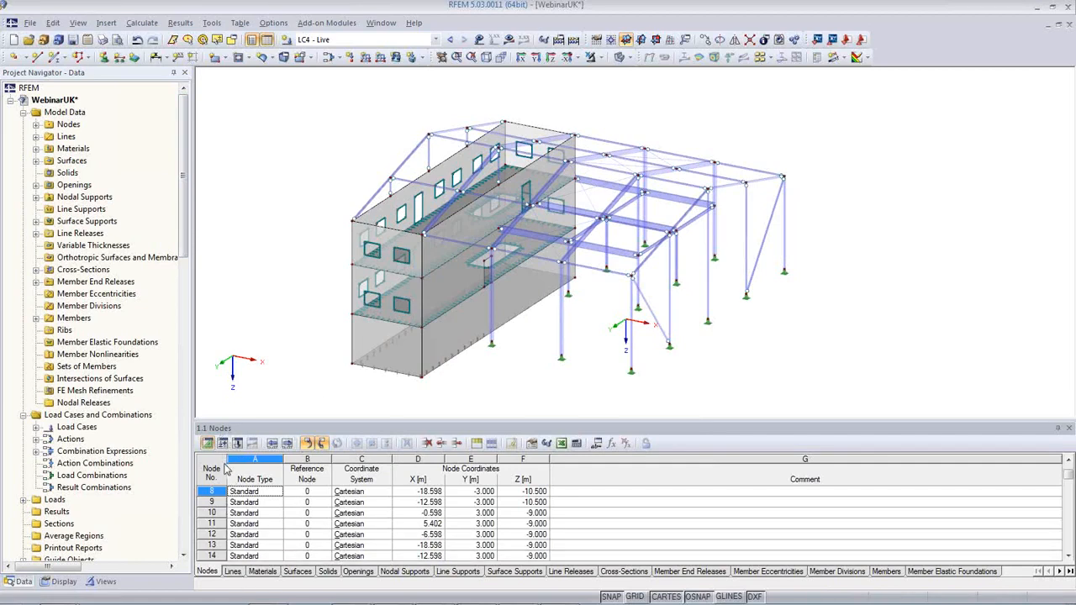
Step: In an enlarged load cases table, set the action category of the Live load case to Imposed - category E: storage areas
left_click(289, 443)
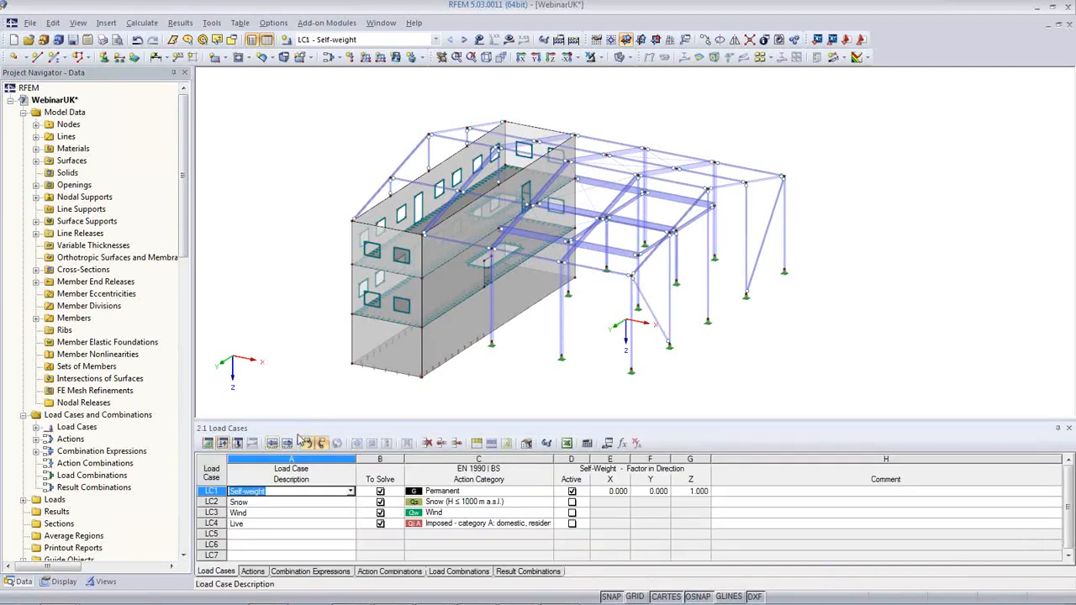
left_click_drag(304, 419, 303, 328)
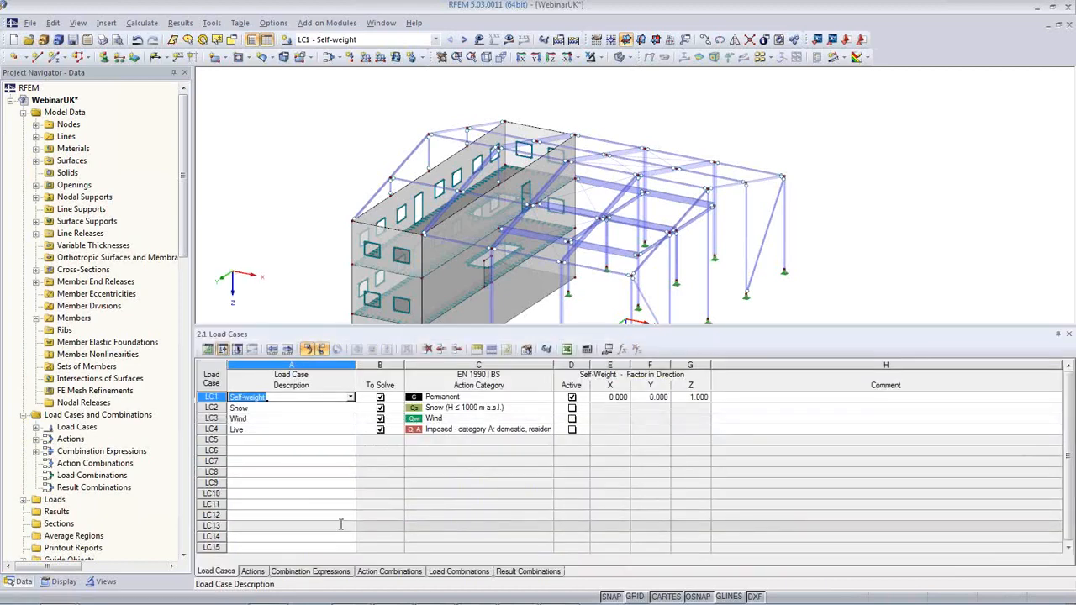
left_click(294, 408)
left_click(303, 418)
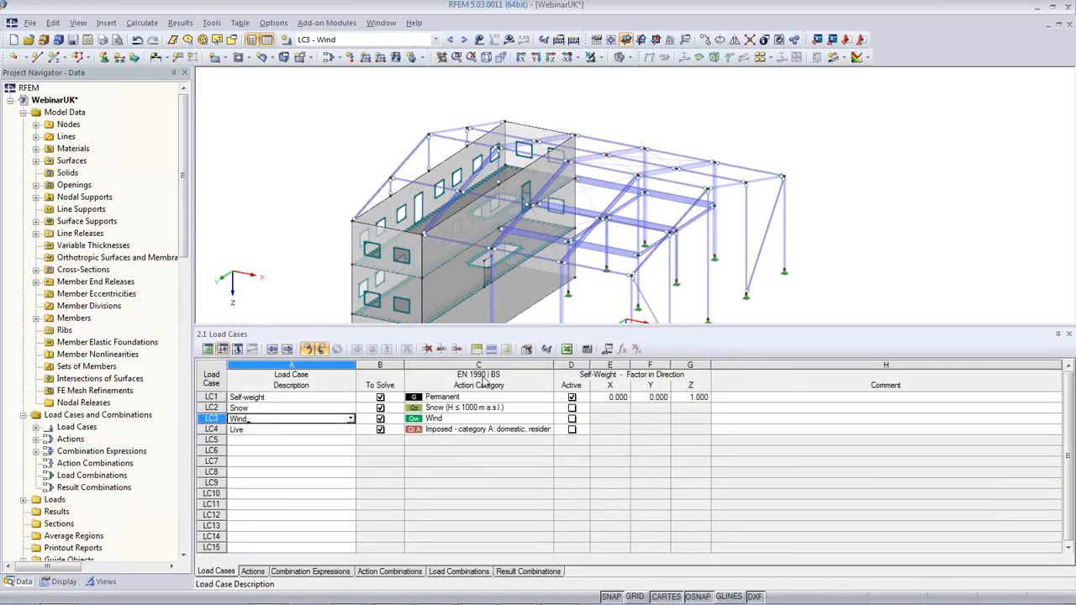
left_click(492, 429)
left_click(547, 429)
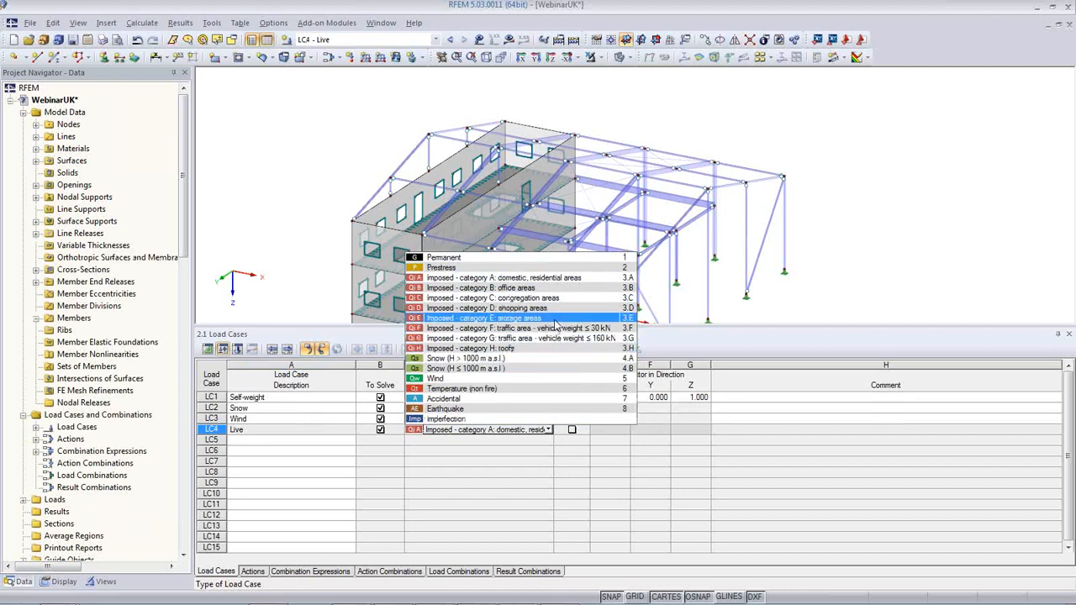
left_click(555, 321)
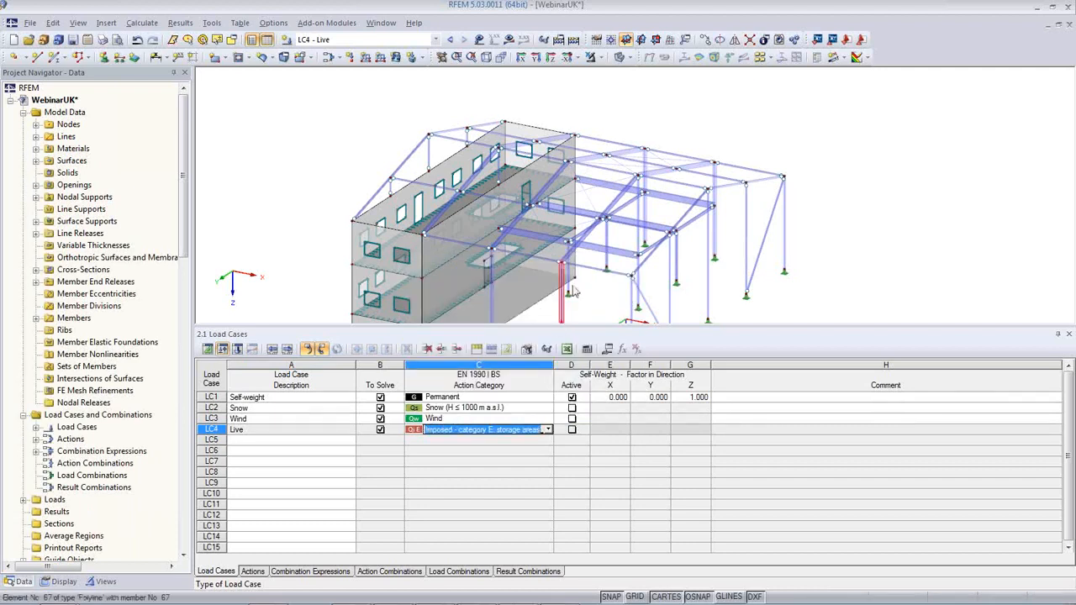
Step: Display the loads of the Live load case on the model and inspect them with a smaller table area
left_click(309, 431)
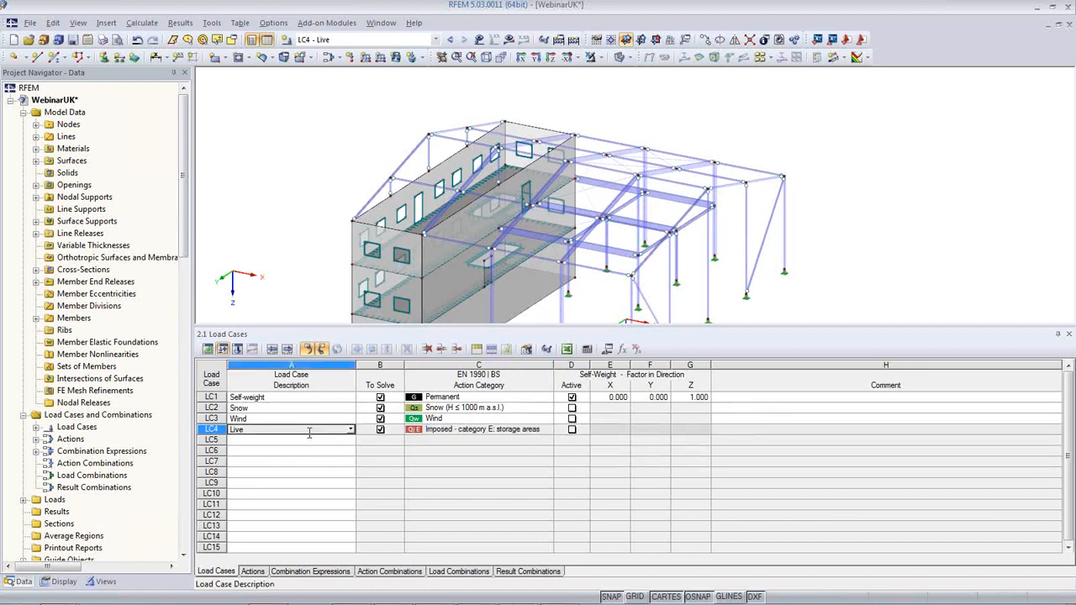
left_click(478, 40)
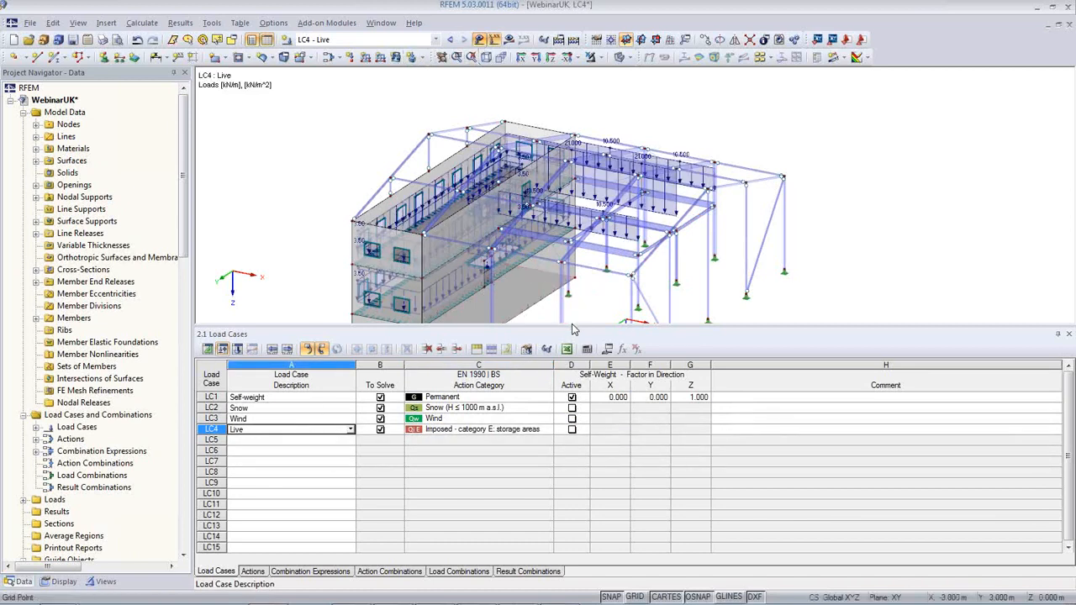
left_click_drag(573, 326, 576, 373)
middle_click_drag(581, 320, 485, 269)
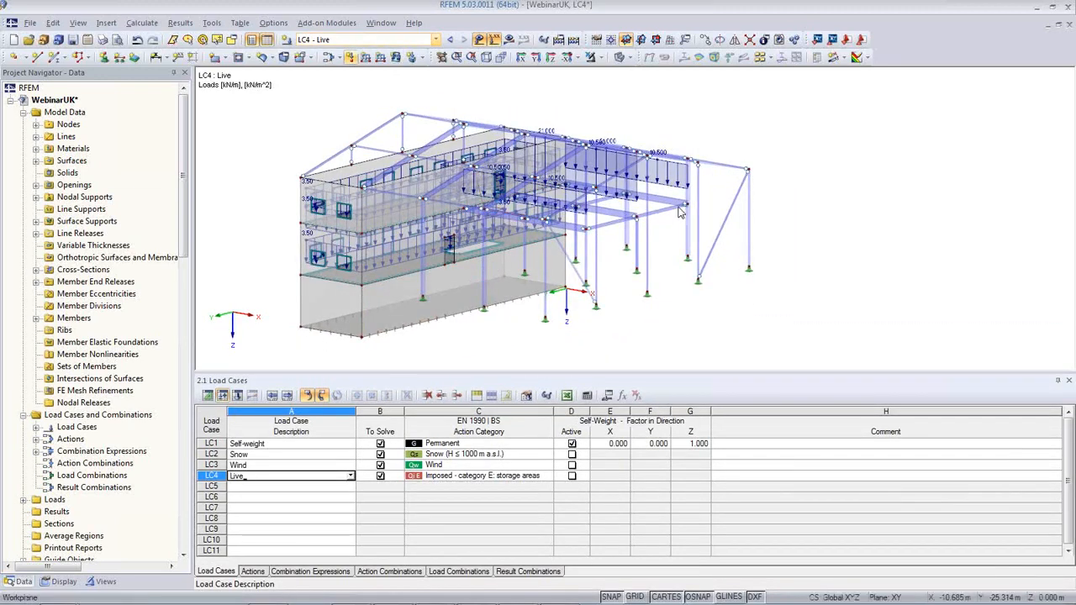
middle_click_drag(581, 164, 594, 254, "ctrl")
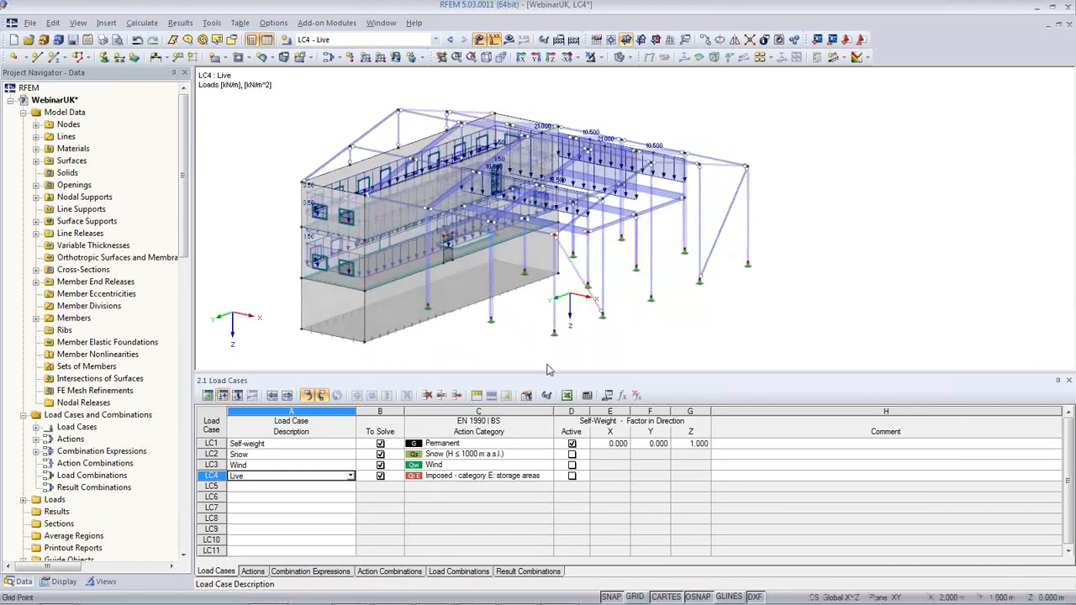
Step: In the combination expressions, exclude the SLS characteristic, frequent and quasi-permanent design situations from use, keeping only ULS (STR/GEO)
left_click(253, 571)
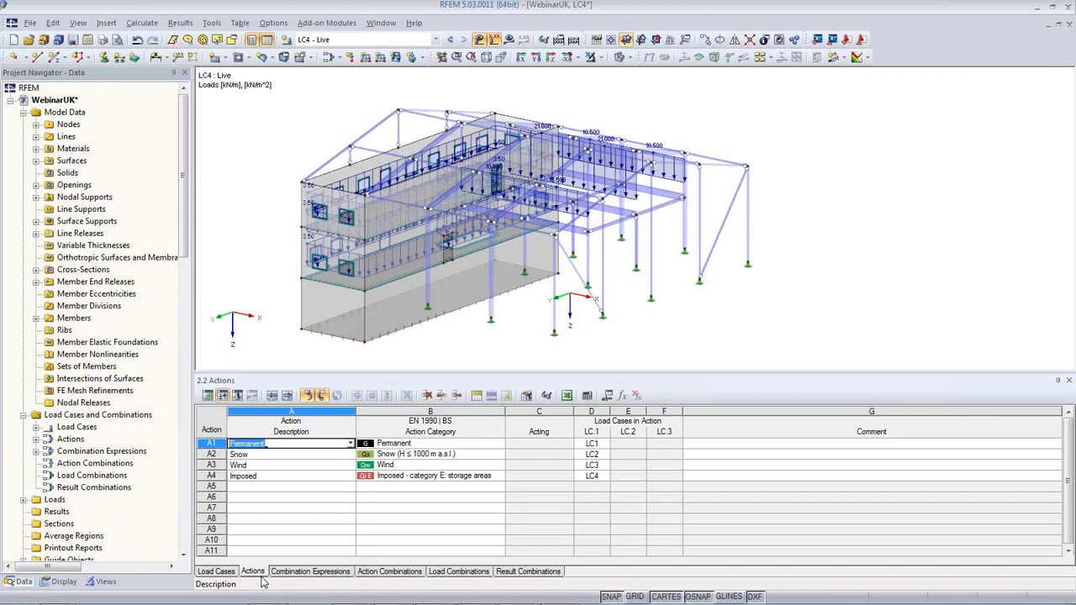
left_click(307, 572)
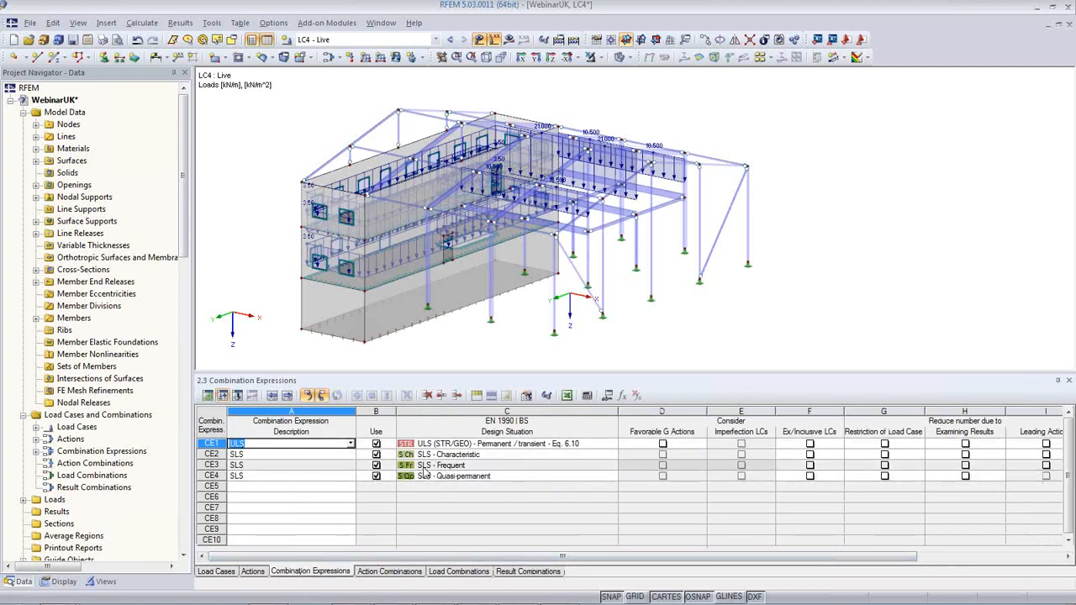
left_click(376, 454)
left_click(375, 465)
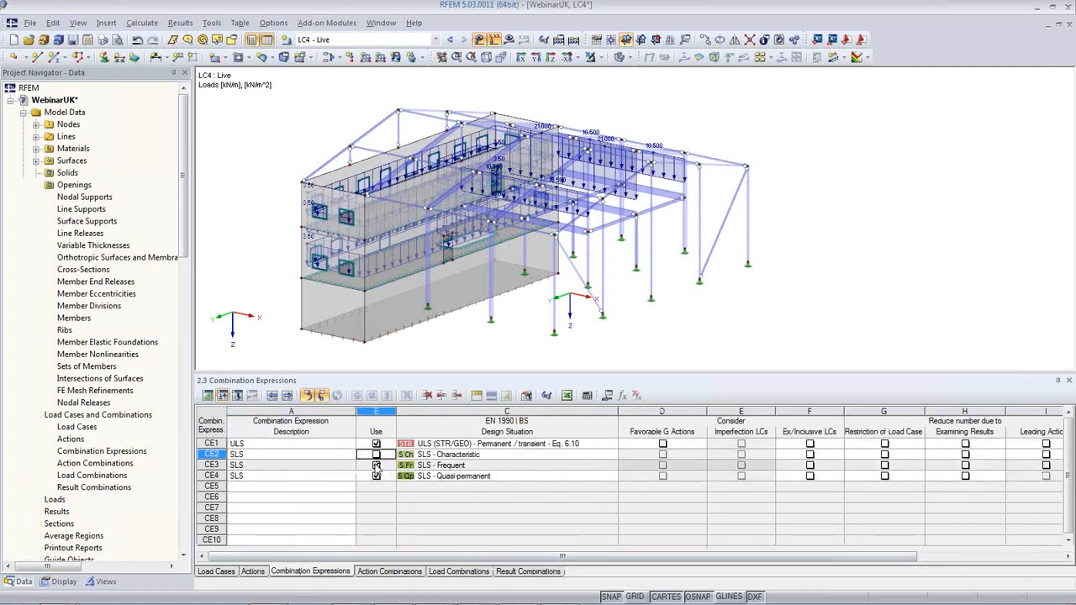
left_click(375, 476)
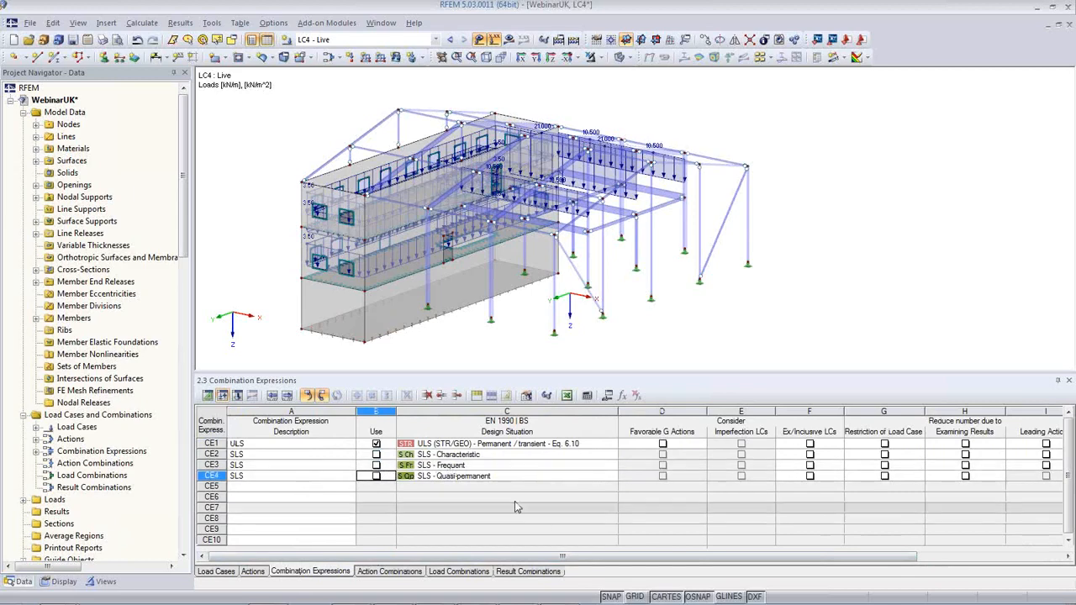
left_click(504, 466)
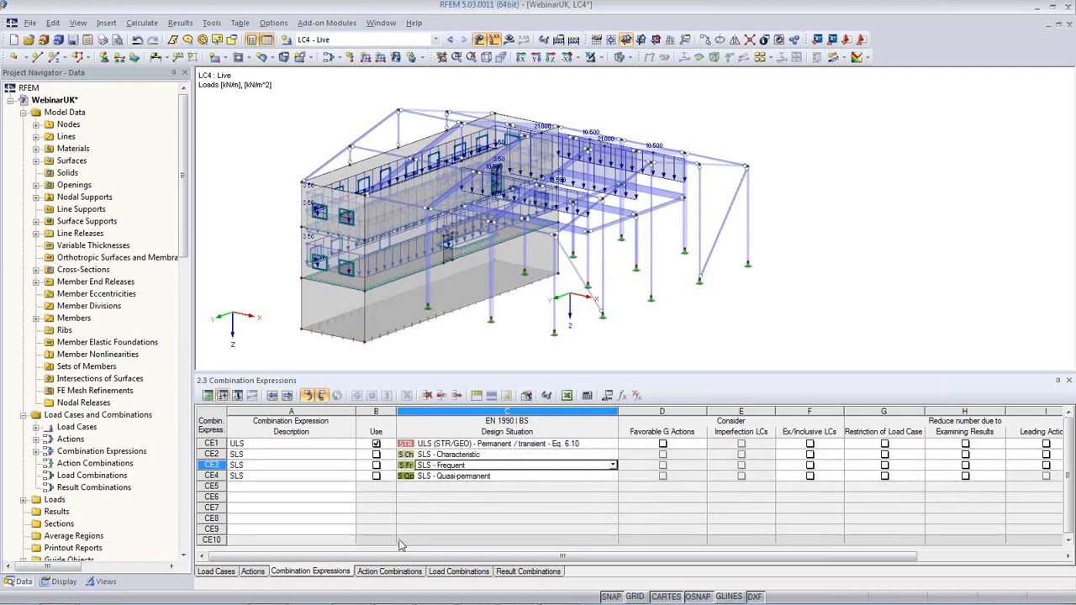
Step: Generate the action combinations and load combinations and review the load combinations in an enlarged table
left_click(375, 573)
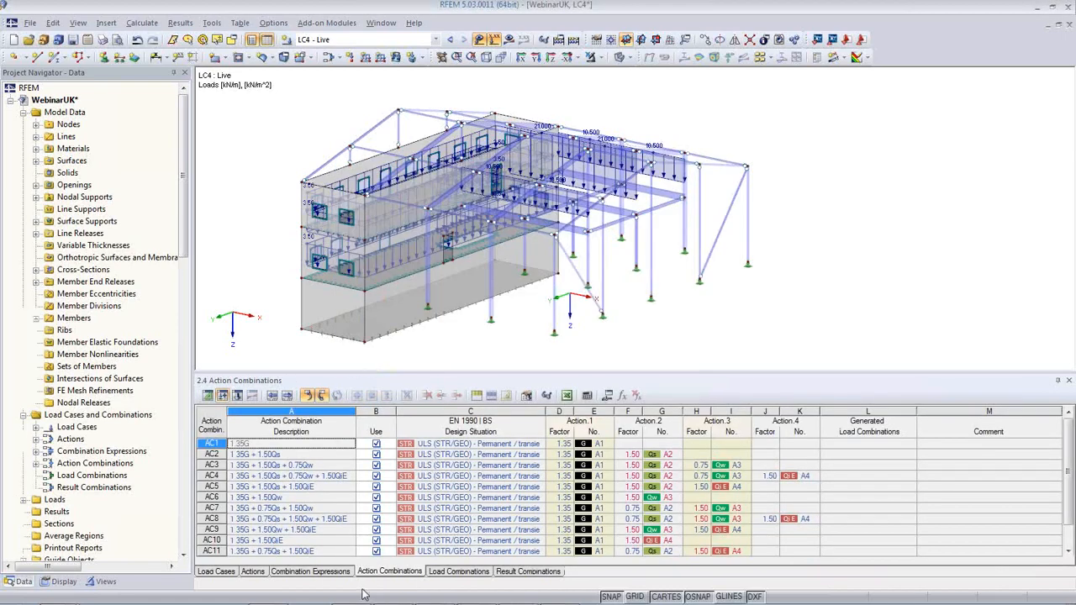
left_click(475, 571)
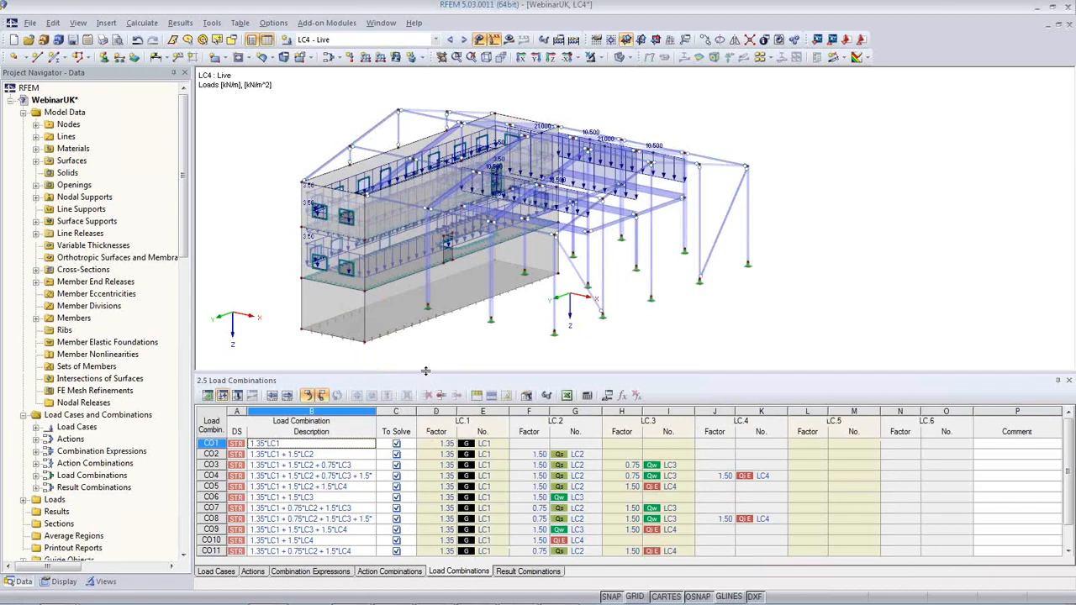
left_click_drag(425, 371, 420, 266)
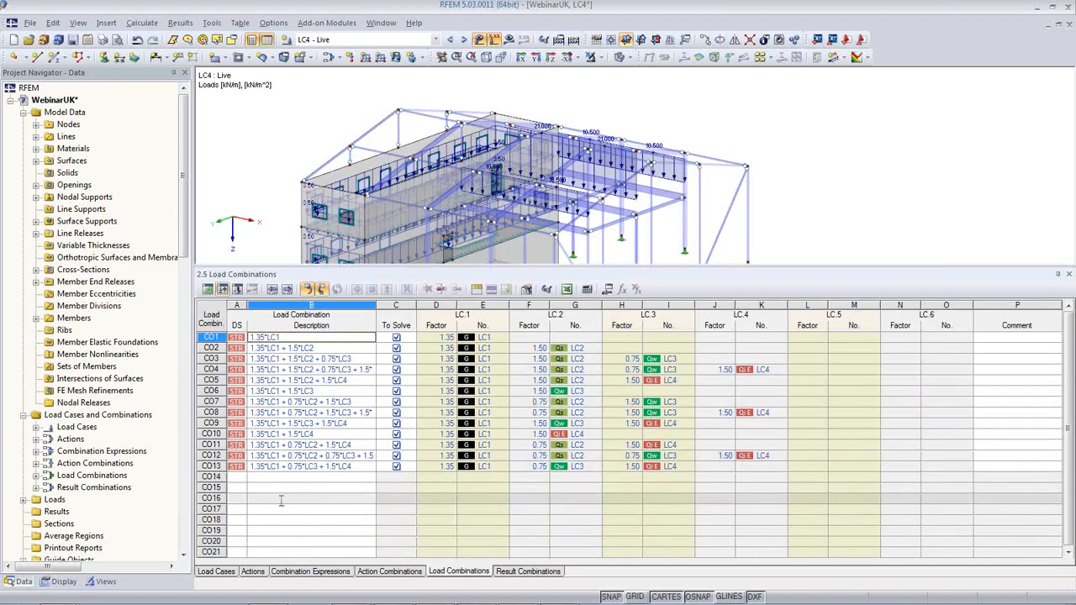
Step: Display and inspect the loads of load combination CO13 on the model with a smaller table area, and hide the loads again
left_click(283, 466)
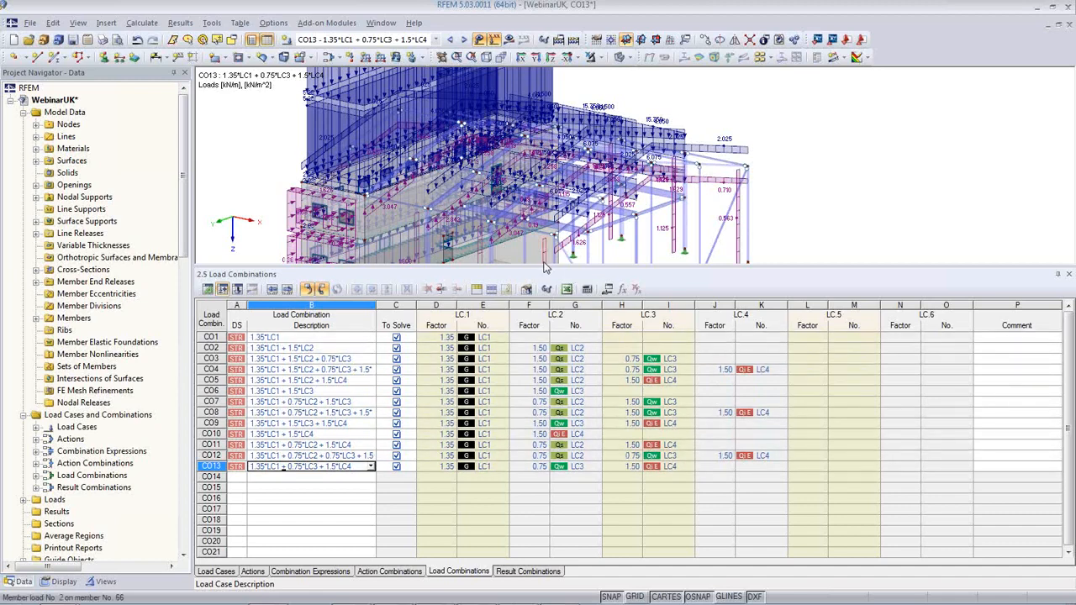
left_click_drag(543, 266, 546, 377)
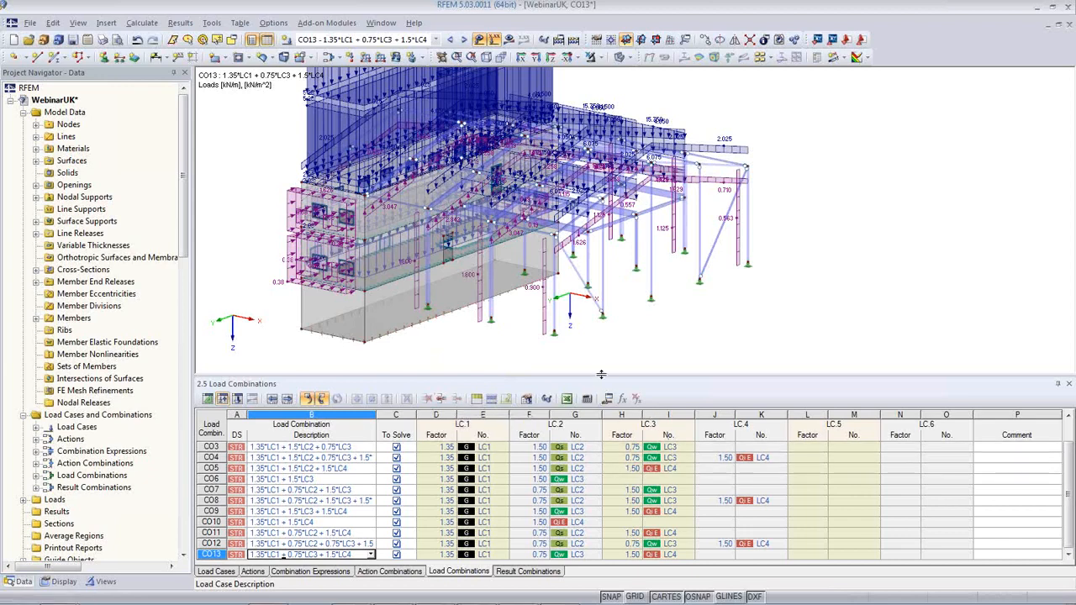
left_click_drag(600, 384, 600, 428)
middle_click_drag(560, 368, 607, 412)
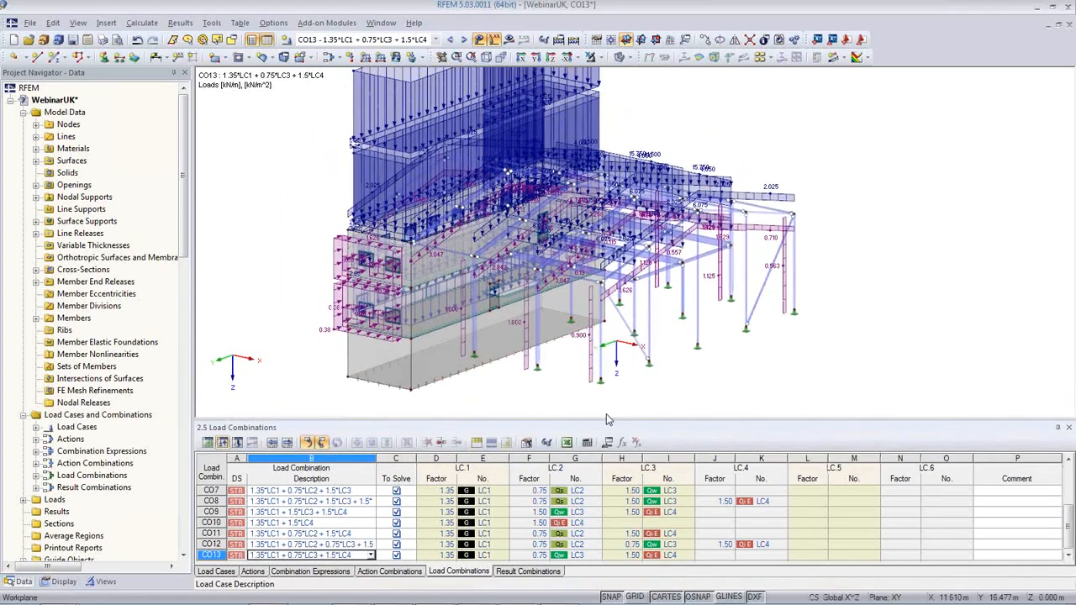
scroll(581, 381, "down", 2)
left_click(480, 40)
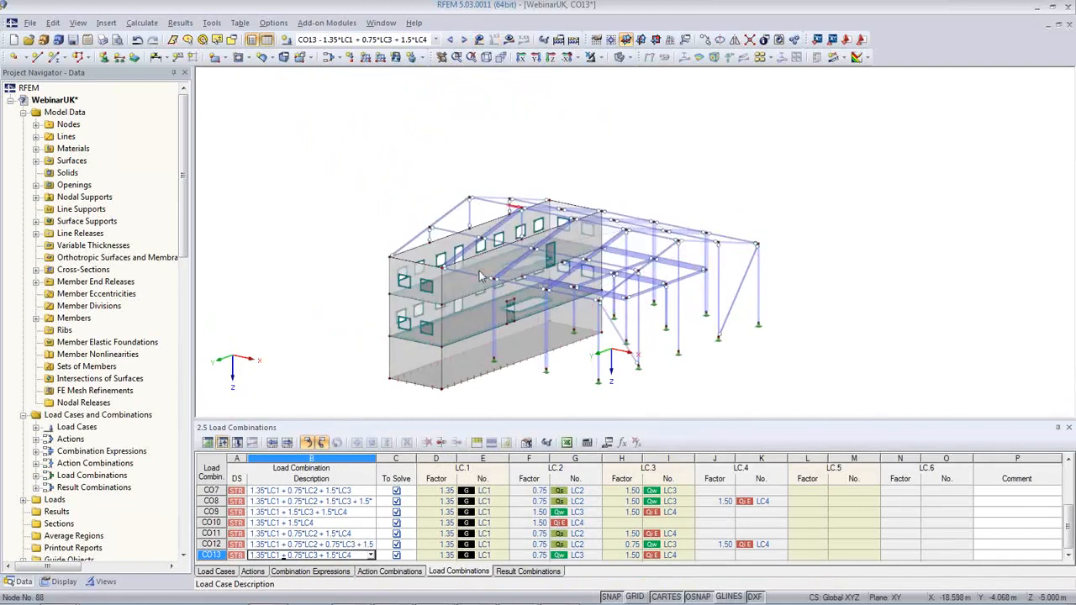
middle_click_drag(483, 279, 542, 311, "ctrl")
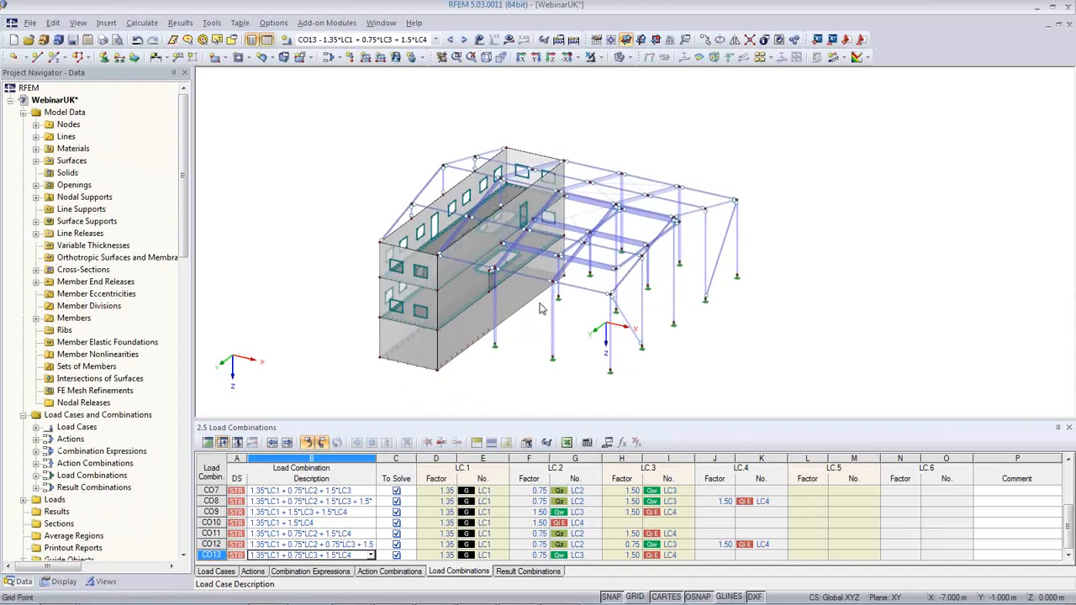
Step: Make result combination RC1 - ULS (STR/GEO) the current one and calculate its results
left_click(436, 39)
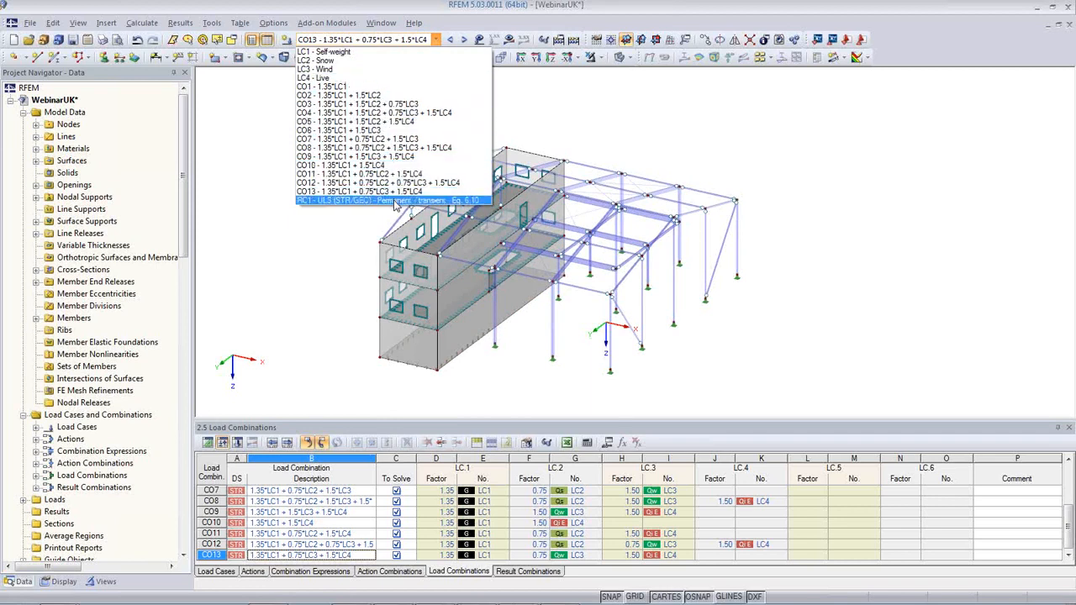
left_click(343, 202)
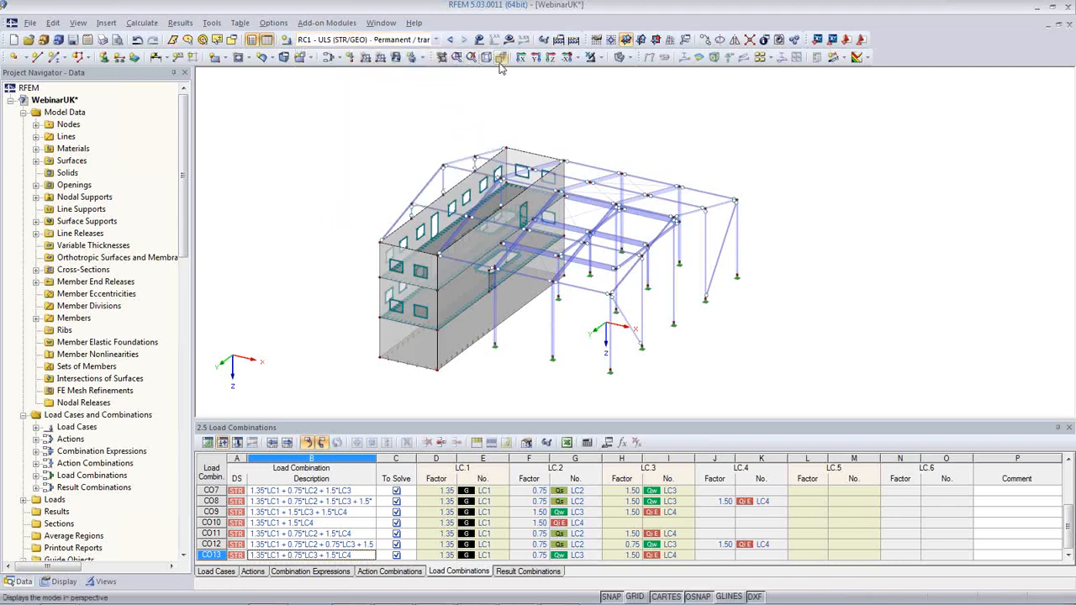
left_click(508, 40)
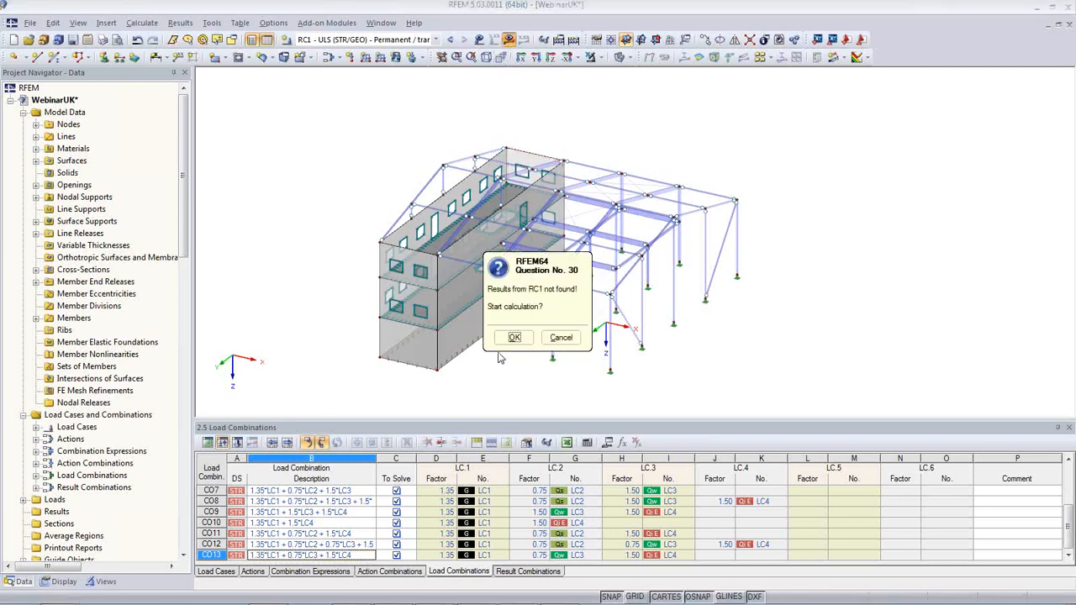
left_click(514, 338)
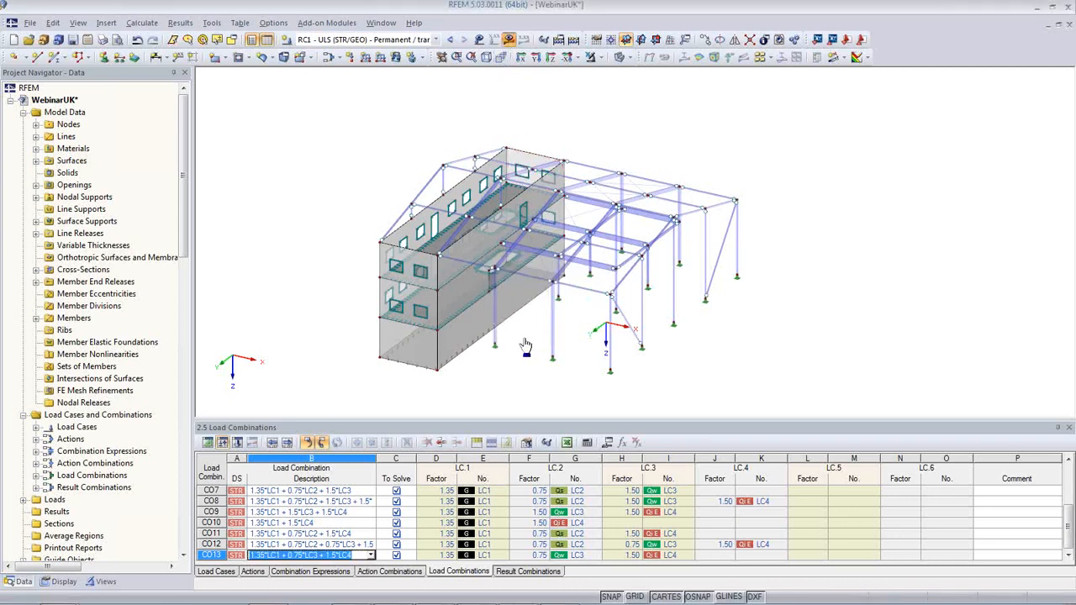
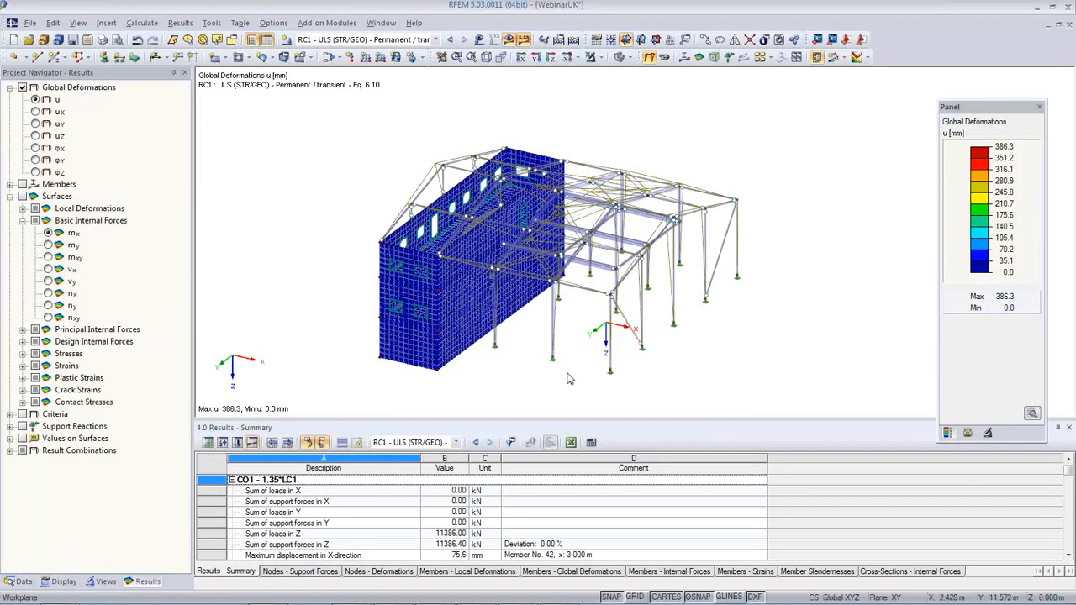
Step: Review RC1's result tables for nodal support forces and deformations, member local and global deformations, and member internal forces
middle_click_drag(578, 361, 497, 379)
scroll(591, 328, "down", 2)
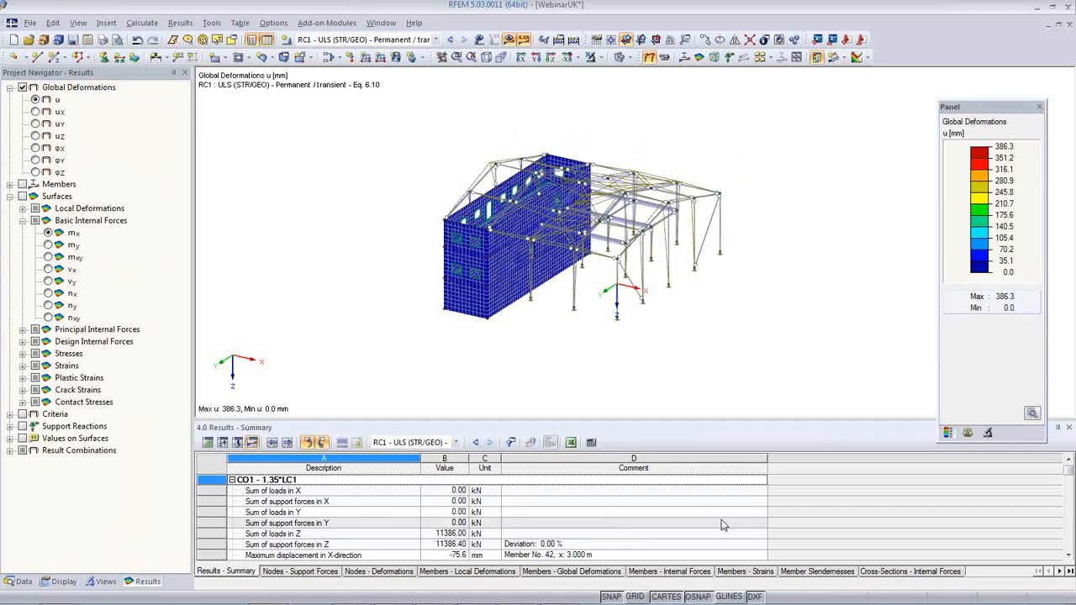
left_click(309, 575)
left_click(374, 573)
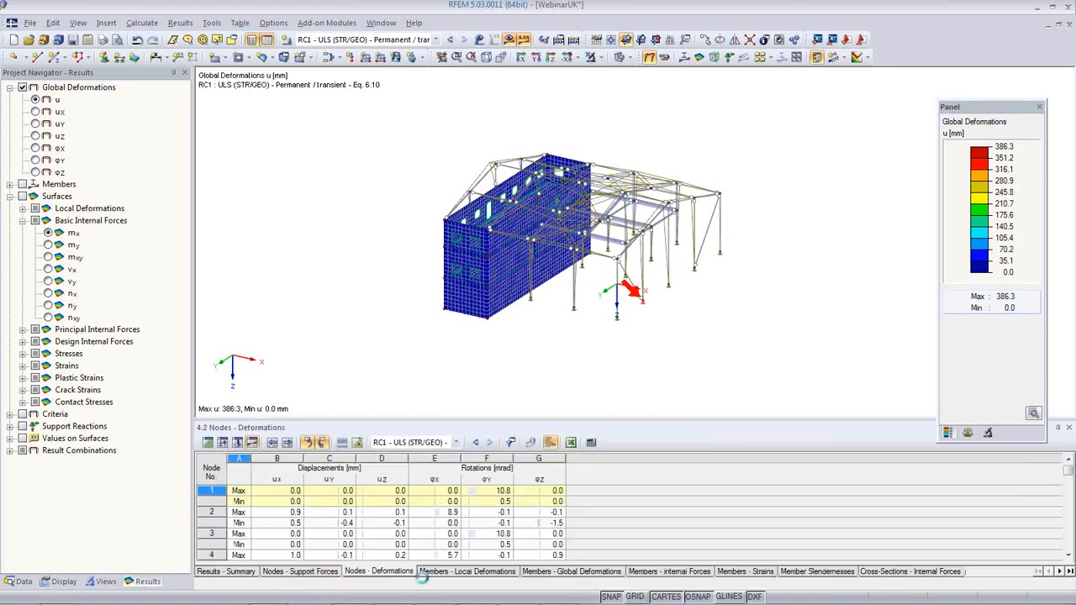
left_click(468, 572)
left_click(571, 573)
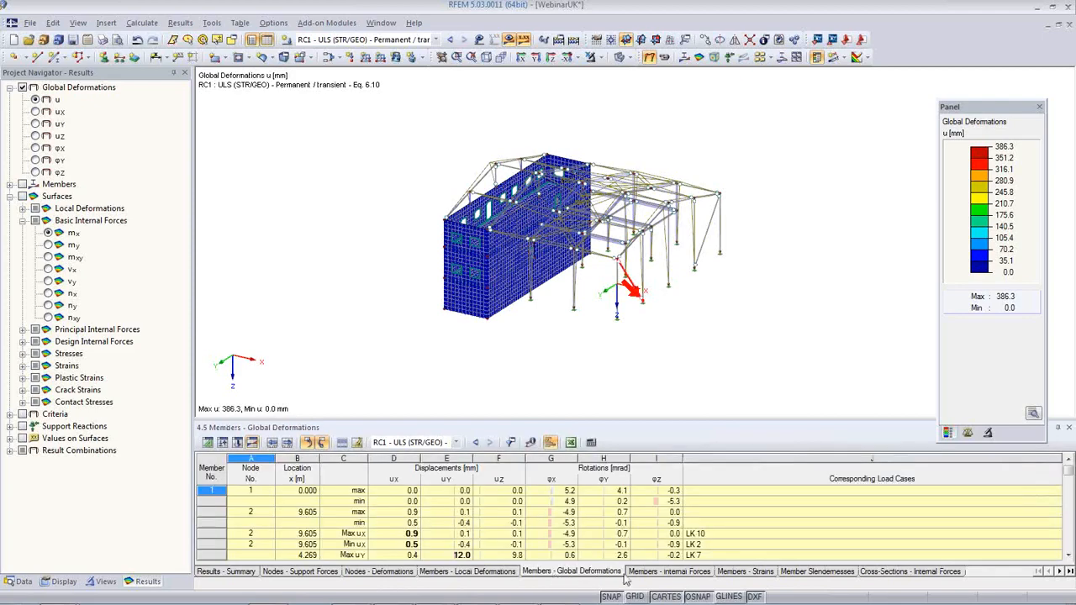
left_click(658, 573)
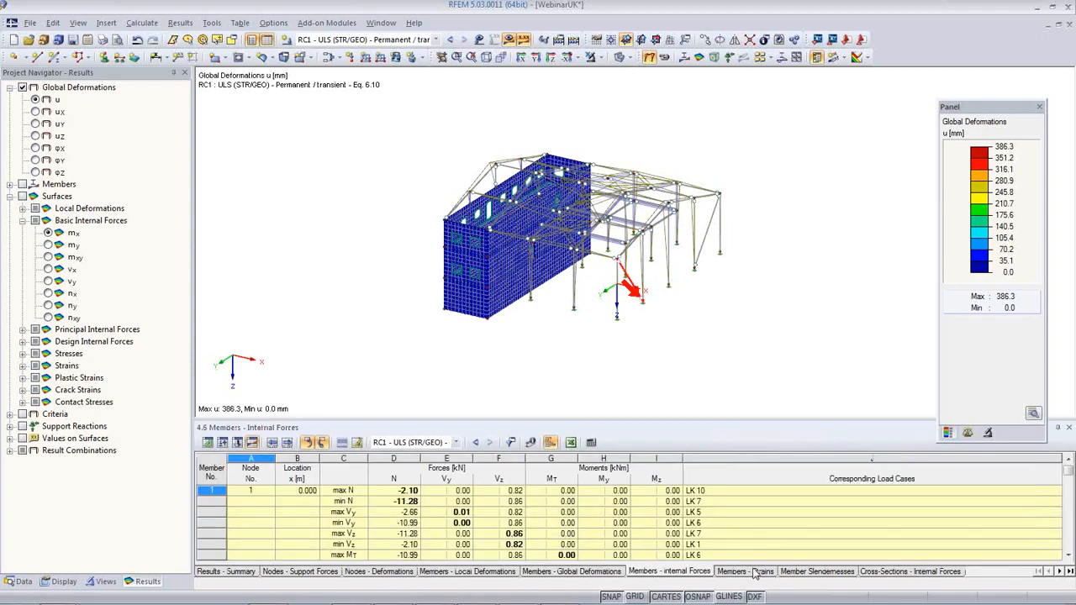
left_click(551, 361)
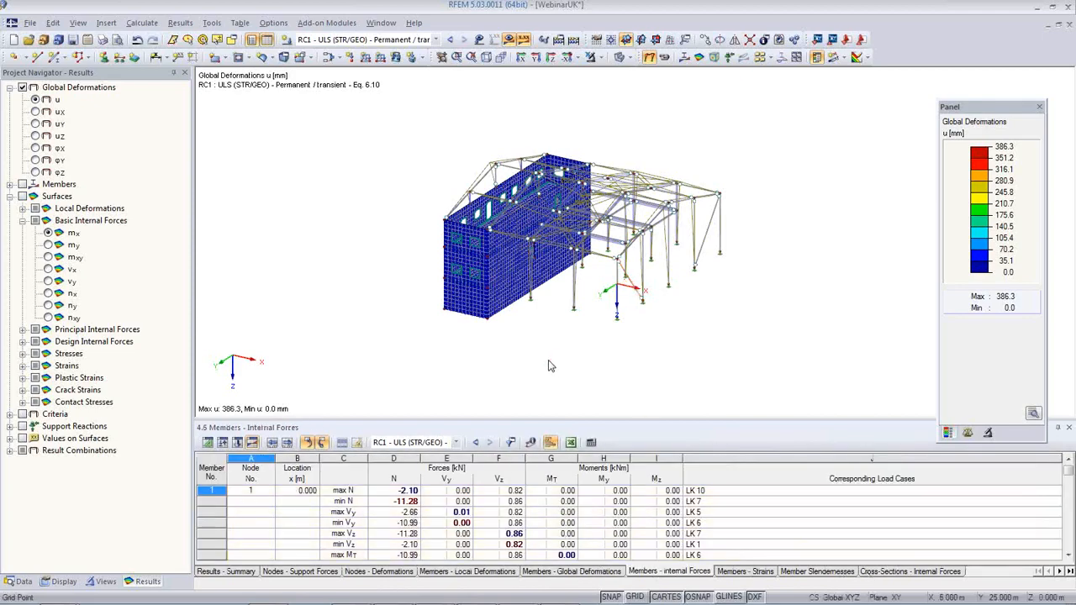
middle_click_drag(555, 357, 580, 334, "ctrl")
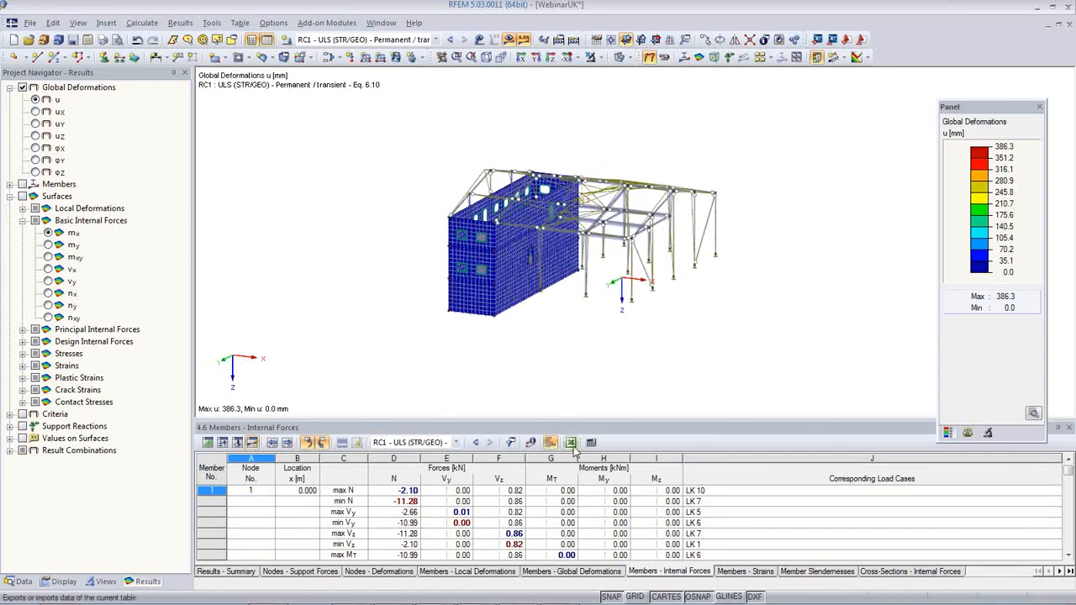
mouse_move(484, 391)
middle_mouse_down("ctrl")
mouse_move(473, 418)
mouse_move(448, 412)
mouse_move(463, 375)
mouse_move(424, 406)
mouse_move(437, 392)
mouse_move(495, 393)
middle_mouse_up("ctrl")
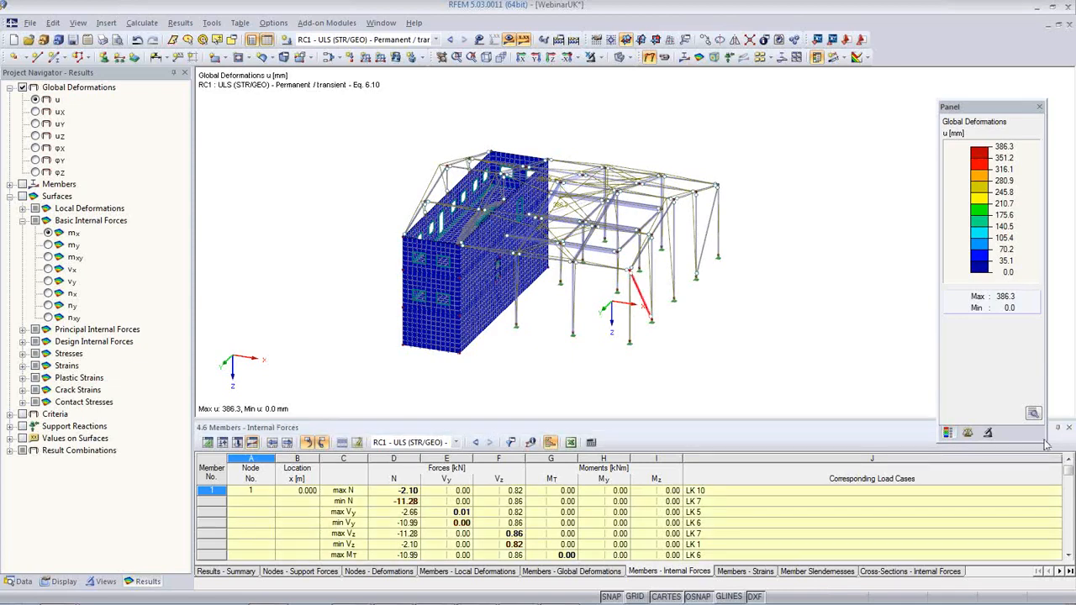
Step: Close the results table and display the global deformations of load combination CO10 on the model
left_click(1069, 428)
middle_click_drag(526, 428, 722, 363, "ctrl")
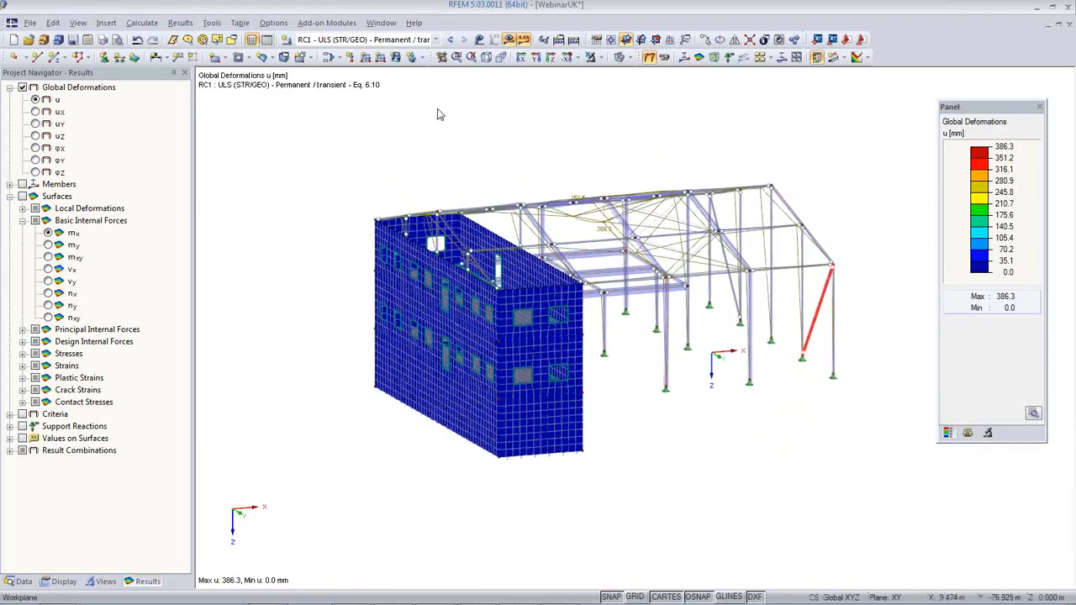
left_click(449, 40)
left_click(449, 39)
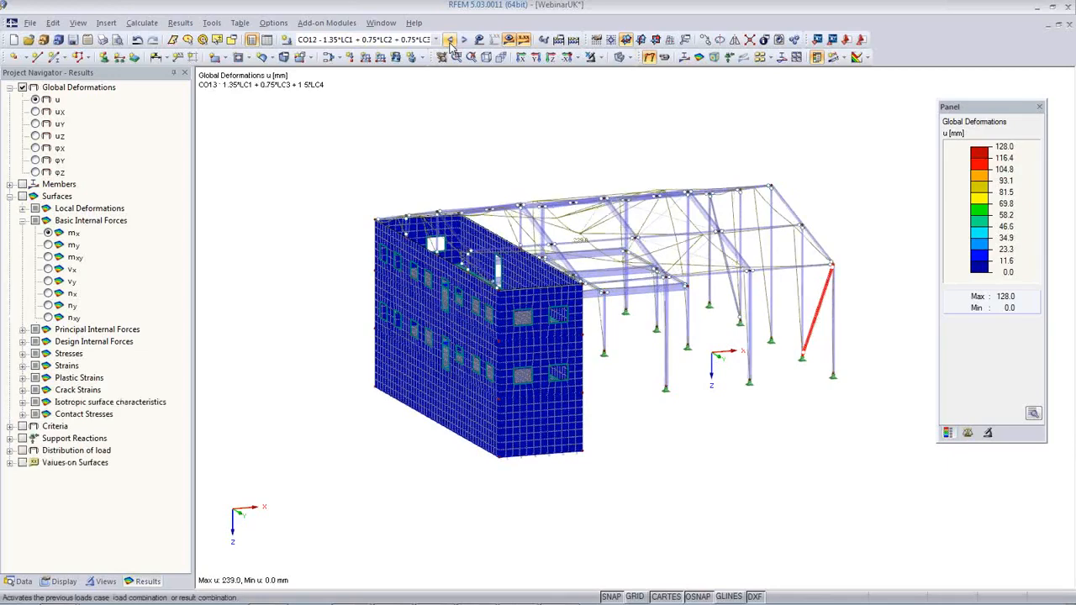
left_click(449, 39)
left_click(449, 40)
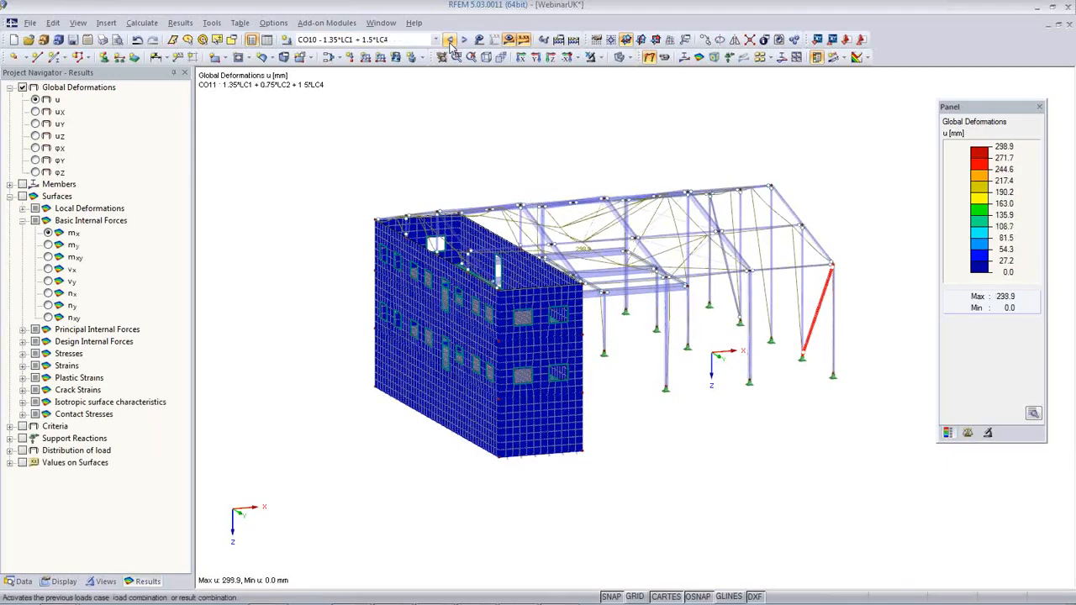
Step: Set the deformation display of members to Cross-Sections Colored and inspect the deformed frame
left_click(63, 582)
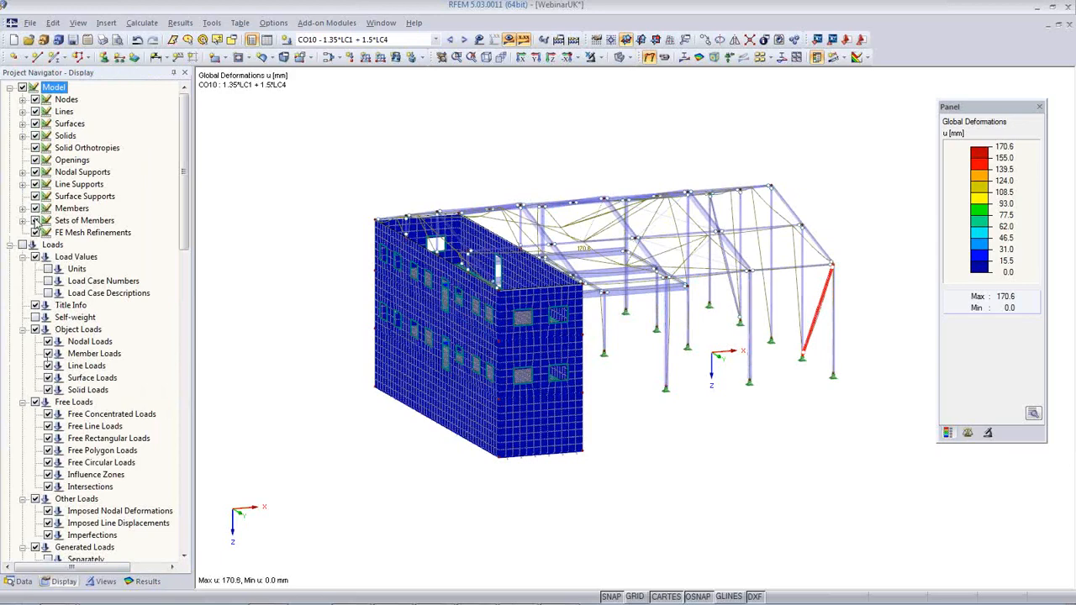
scroll(93, 311, "down", 10)
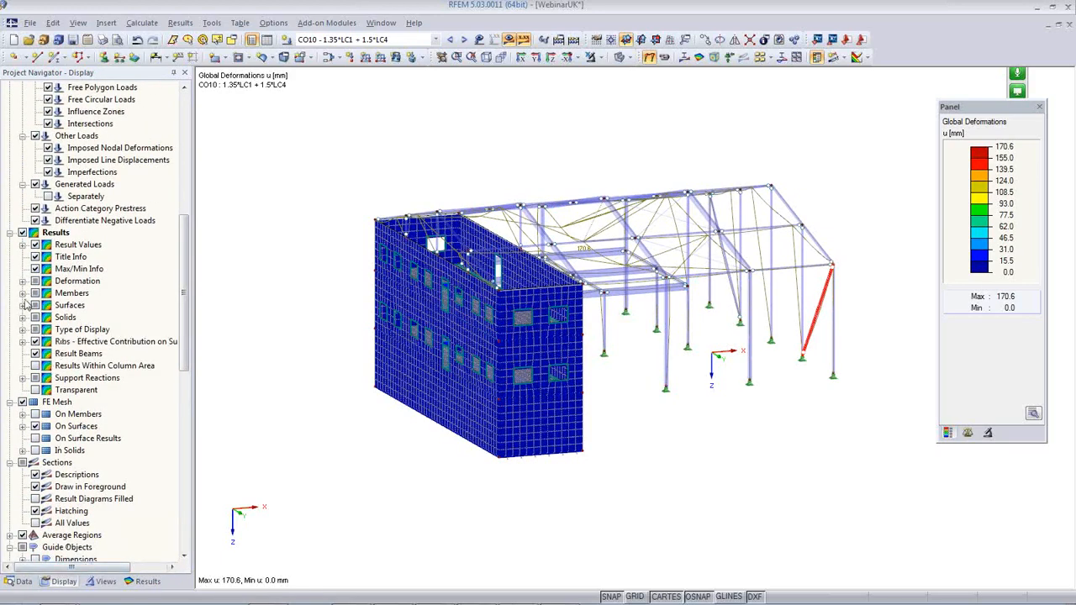
left_click(21, 282)
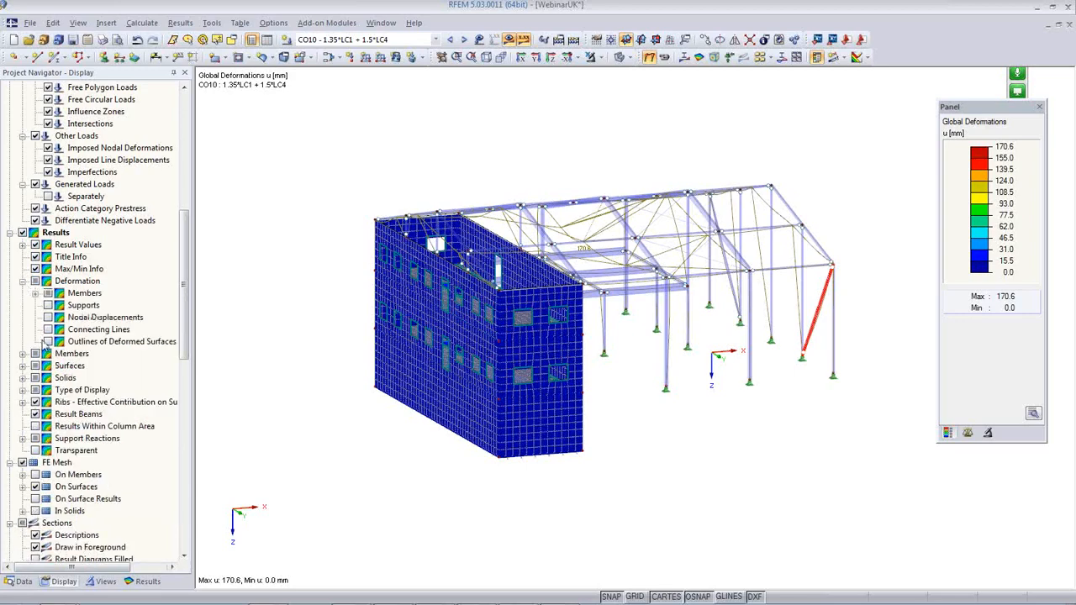
left_click(35, 294)
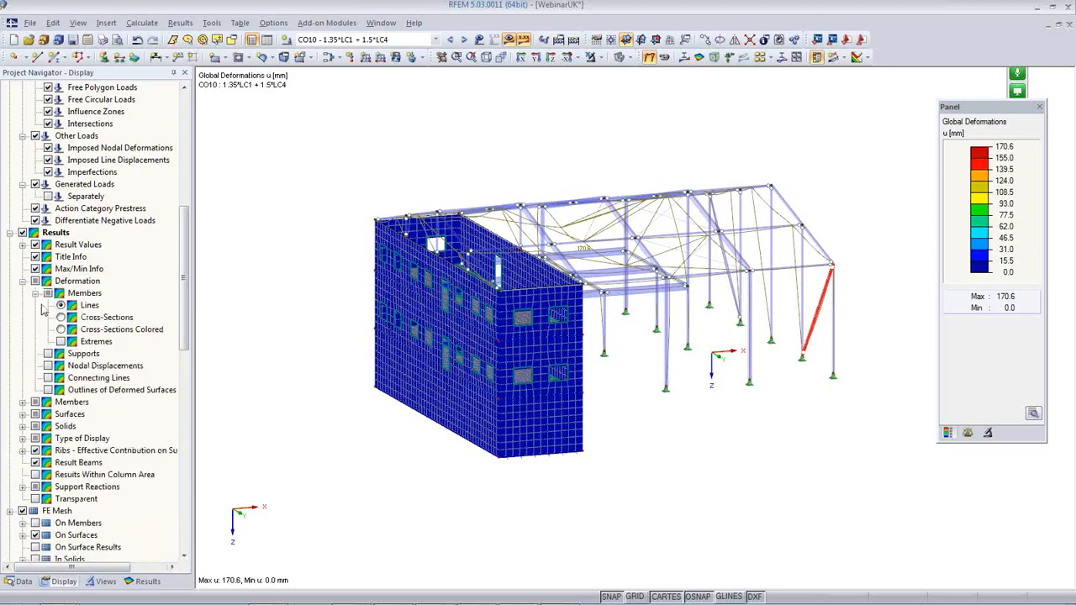
left_click(61, 330)
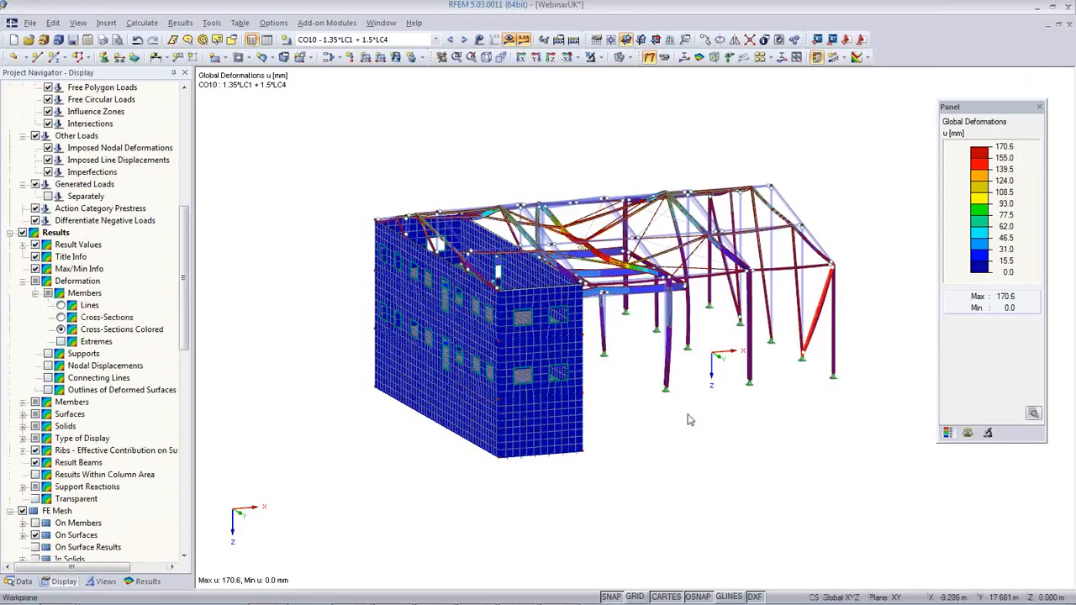
middle_click_drag(690, 418, 502, 463, "ctrl")
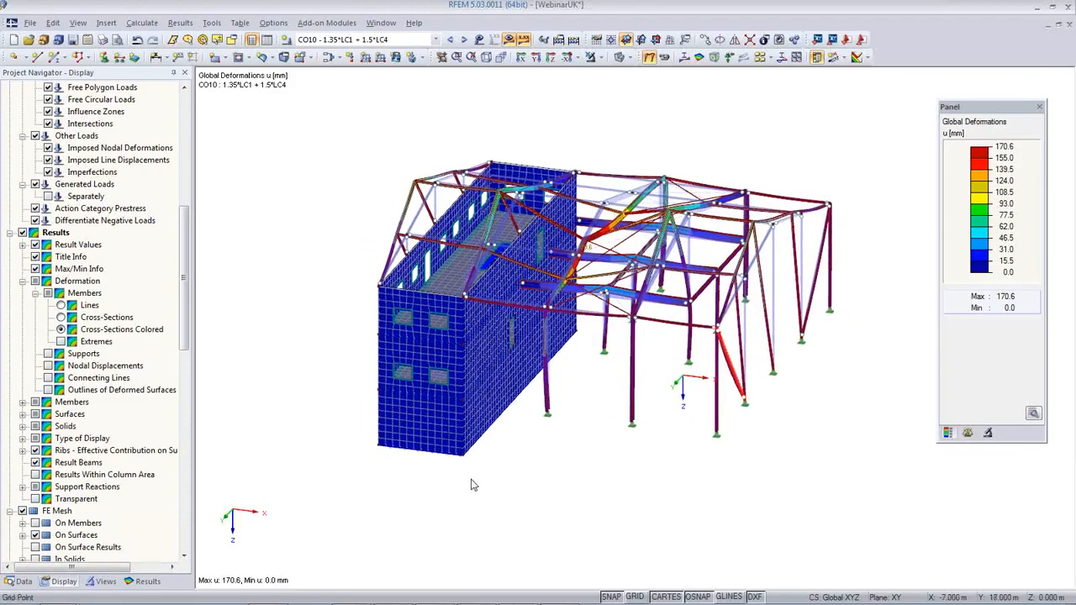
Step: Save the current deformation display as a user-defined view named Deformation
left_click(105, 582)
left_click(13, 266)
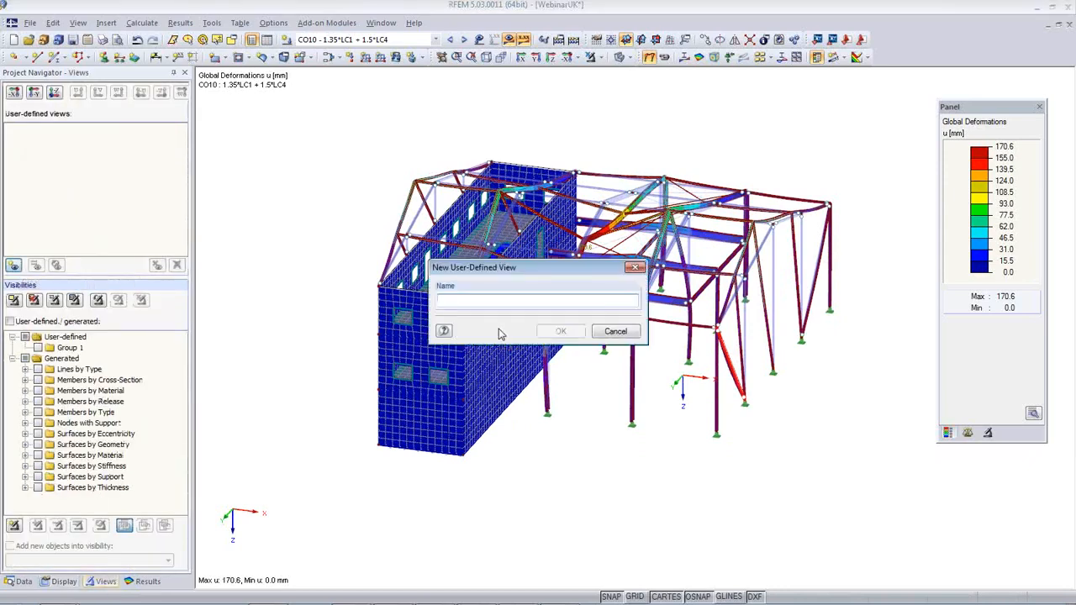
type("Deformation")
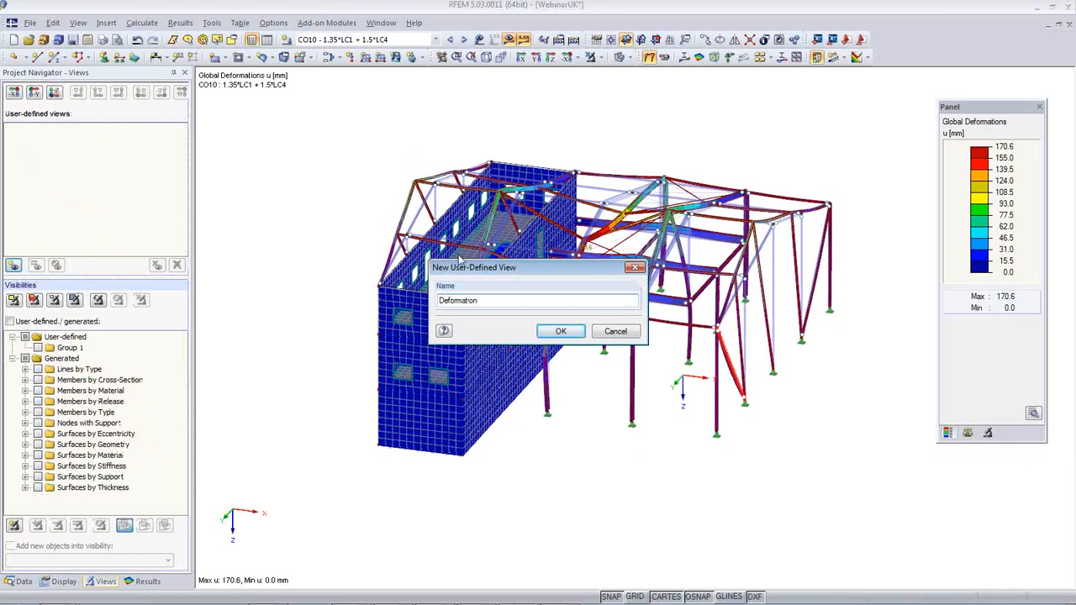
left_click(561, 331)
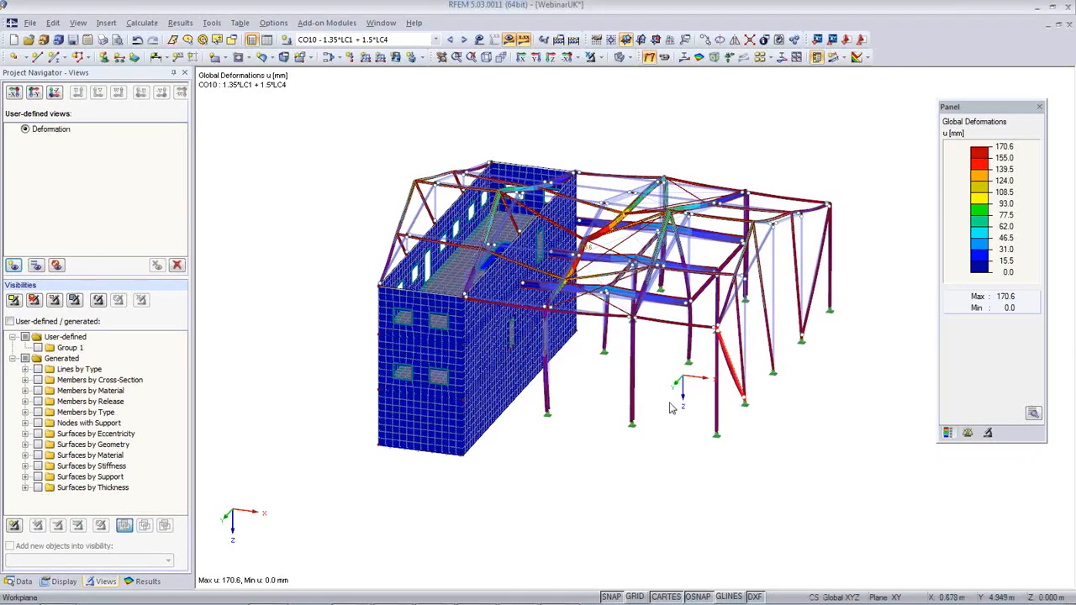
Step: Go back through the load combinations from CO10 to CO5 and inspect the deformed frame for each
middle_click_drag(670, 408, 634, 408, "ctrl")
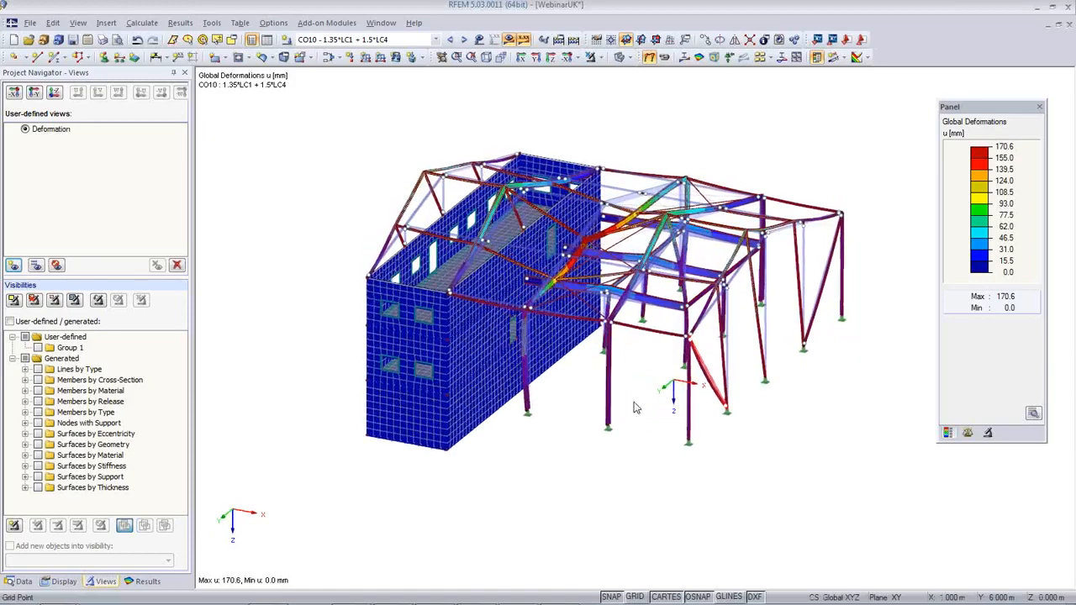
scroll(631, 366, "up", 2)
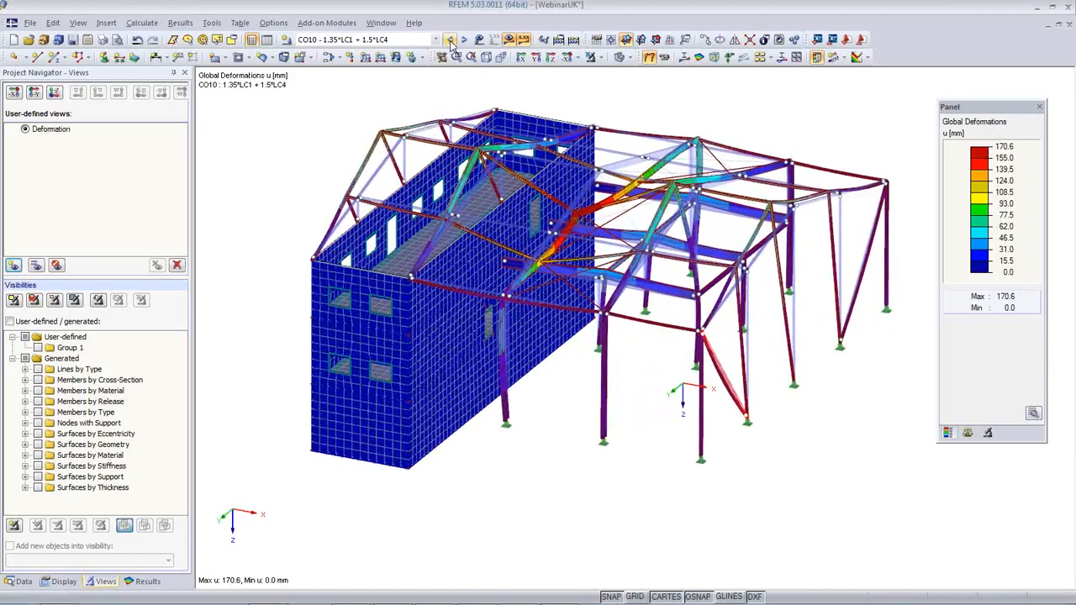
left_click(451, 40)
left_click(450, 41)
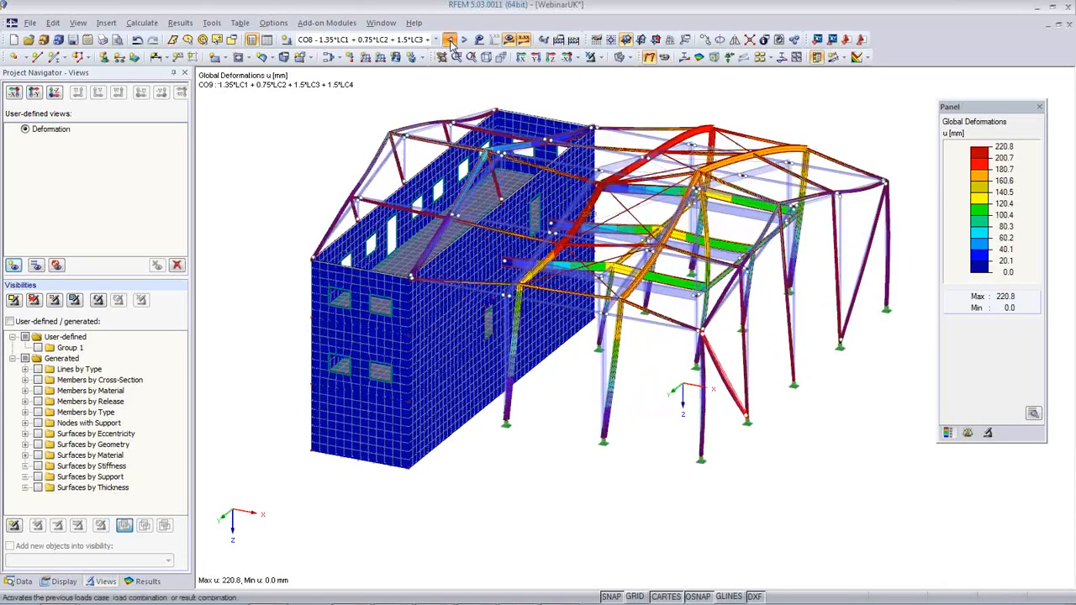
left_click(450, 40)
left_click(450, 41)
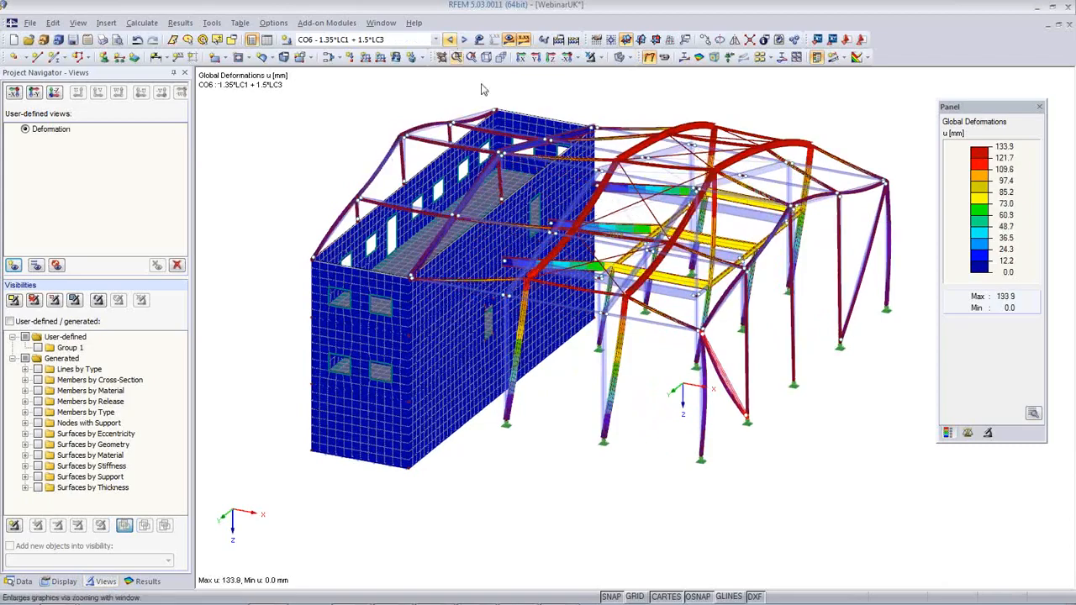
middle_click_drag(610, 359, 622, 262, "ctrl")
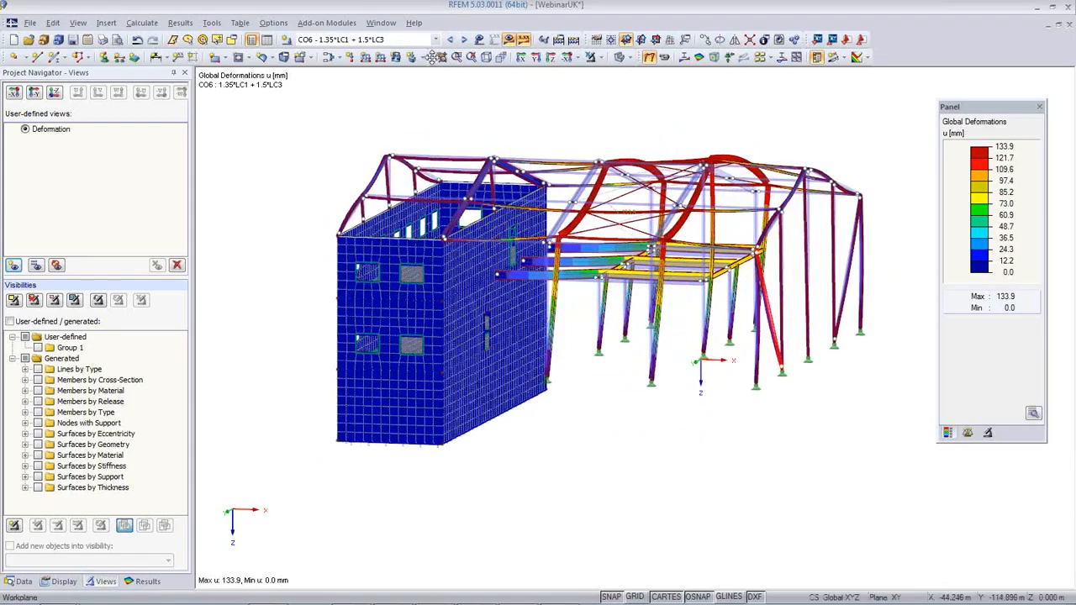
left_click(451, 41)
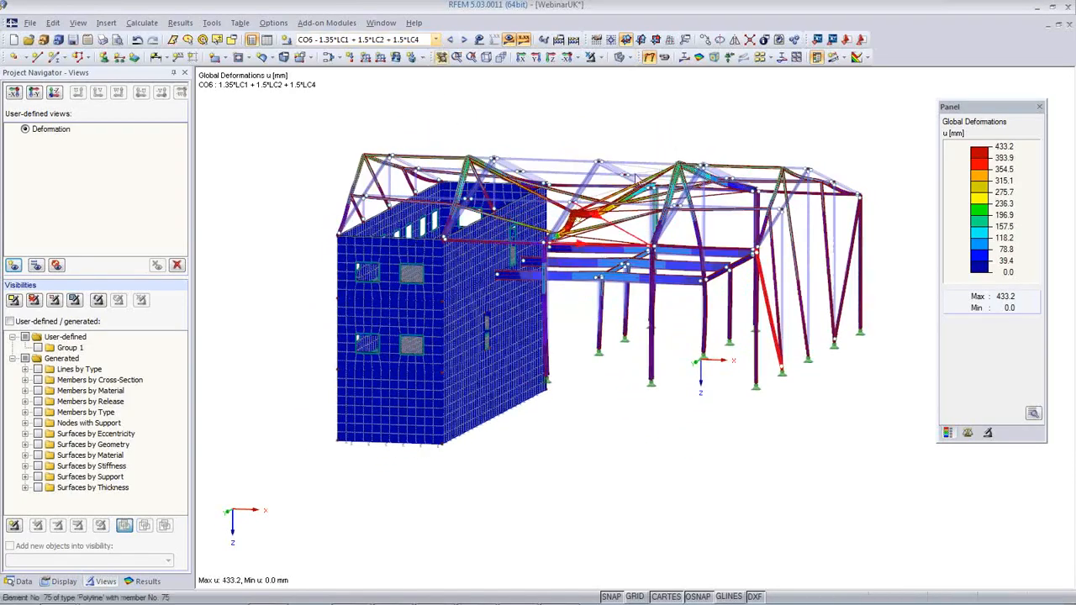
middle_click_drag(588, 327, 526, 407, "ctrl")
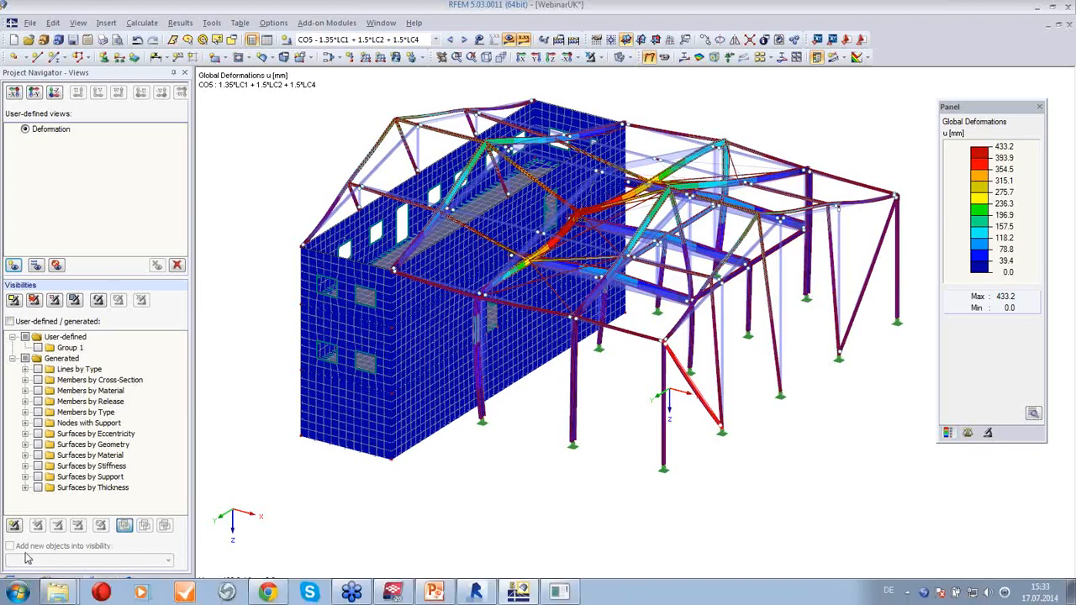
Step: Open the RF-STEEL EC3 add-on module and choose the BS (United Kingdom) National Annex
left_click(21, 581)
scroll(120, 490, "down", 8)
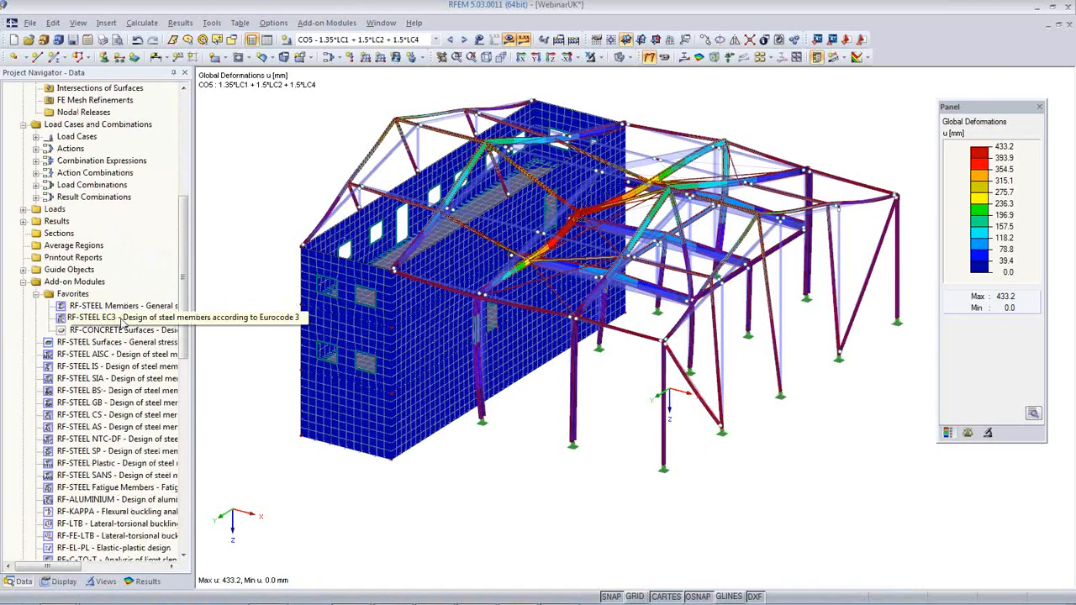
double_click(101, 318)
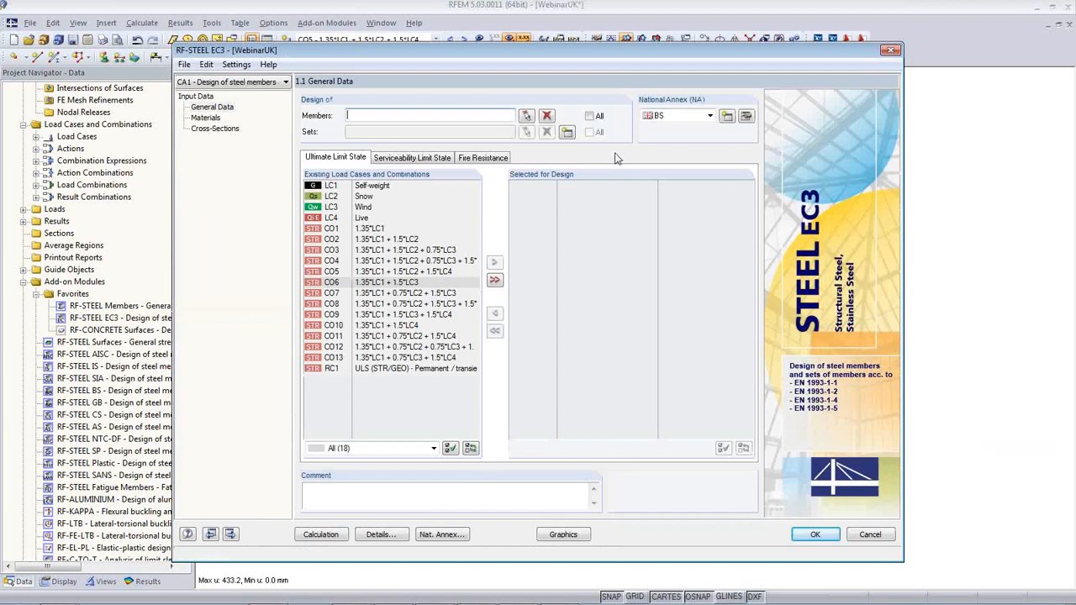
left_click(710, 115)
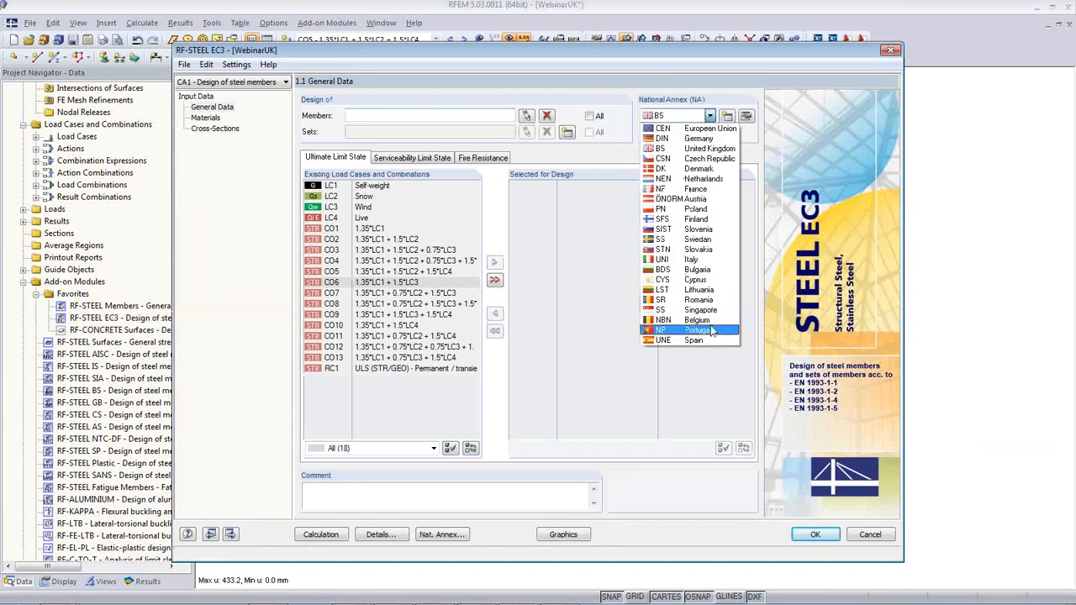
left_click(679, 149)
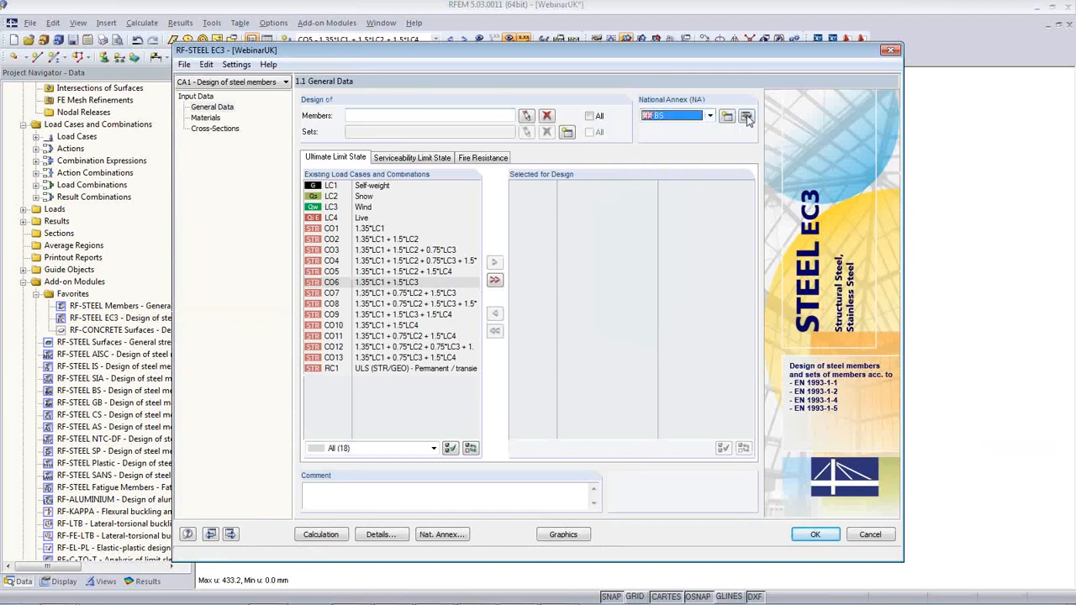
Step: Review the base and stainless steel parameters of the BS National Annex, leaving them as they are
left_click(746, 117)
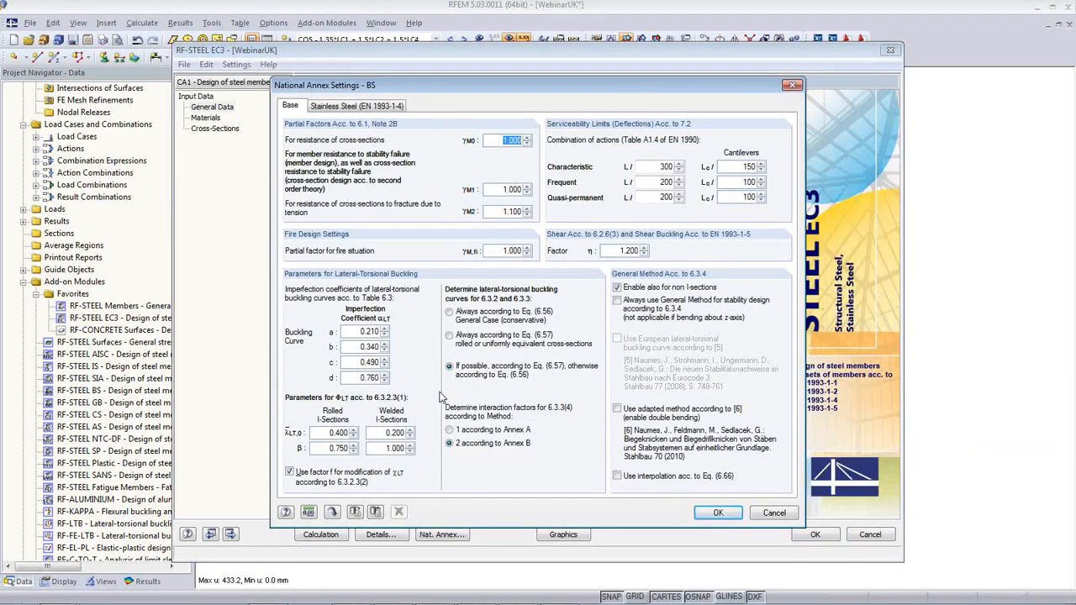
left_click(353, 107)
left_click(291, 107)
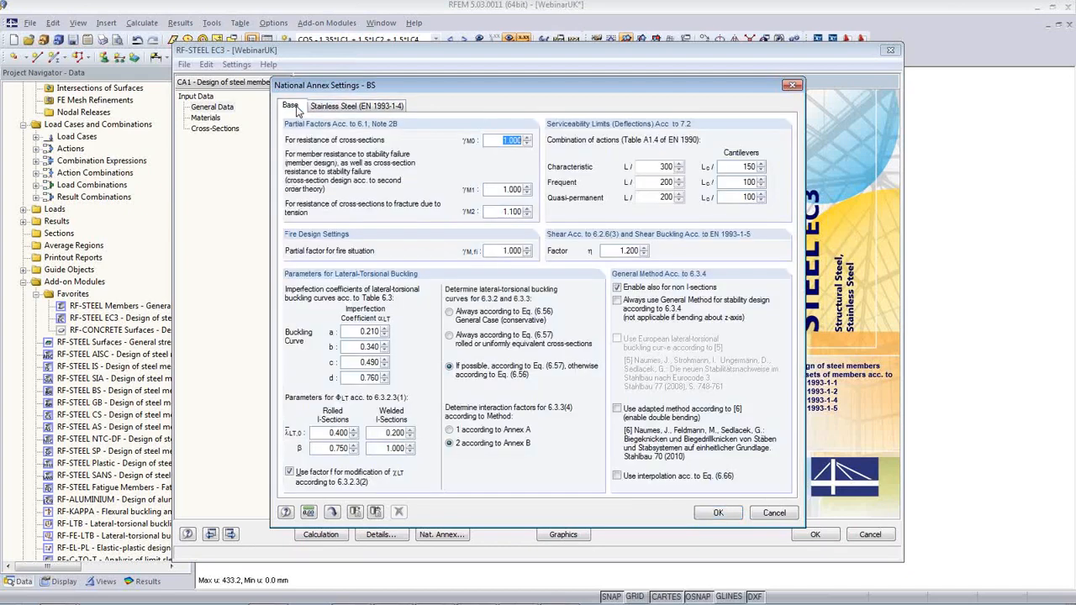
left_click(774, 513)
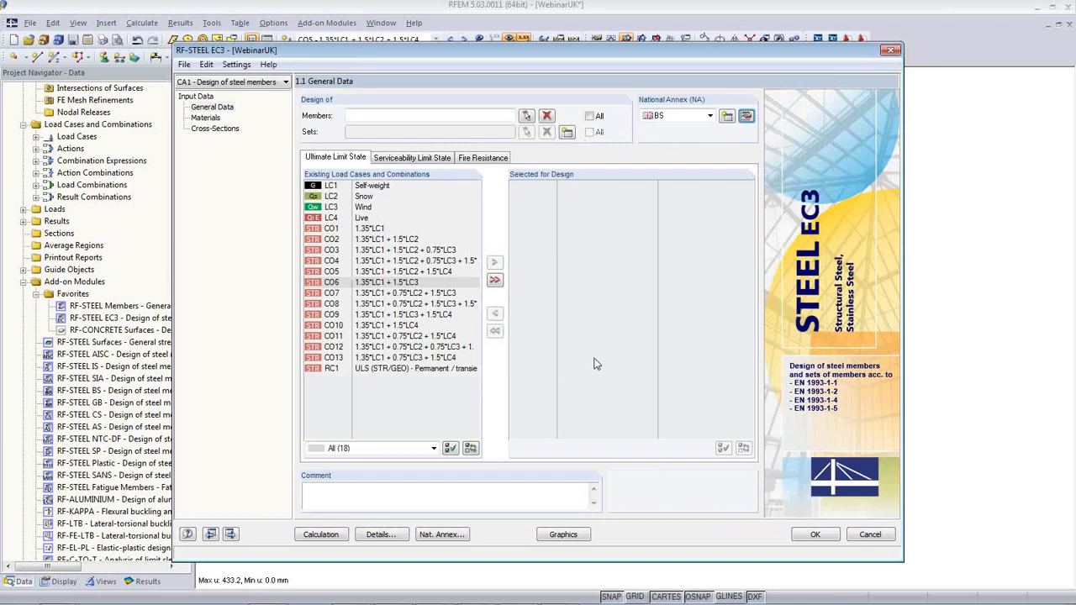
Step: Include all members in the steel design and select load combinations CO1 to CO13 for the ultimate limit state
left_click(589, 116)
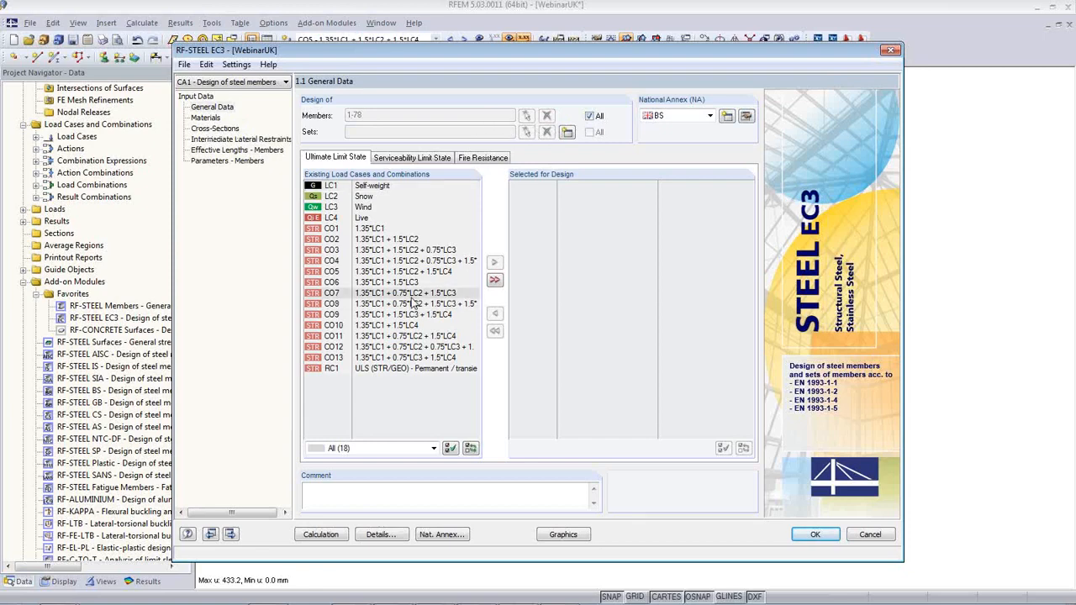
left_click(375, 228)
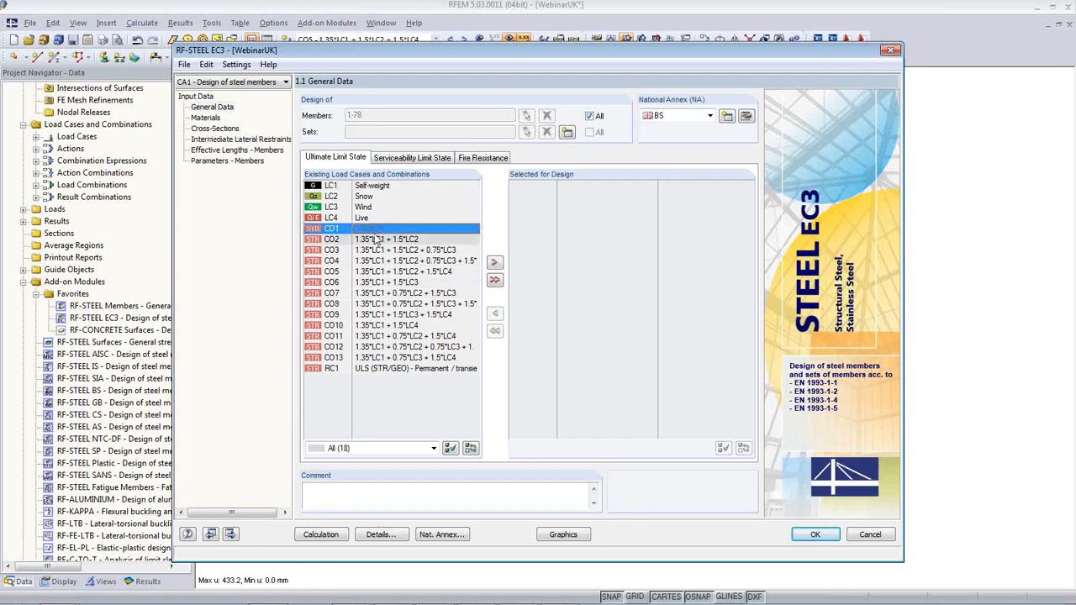
left_click(397, 358, "shift")
left_click(494, 263)
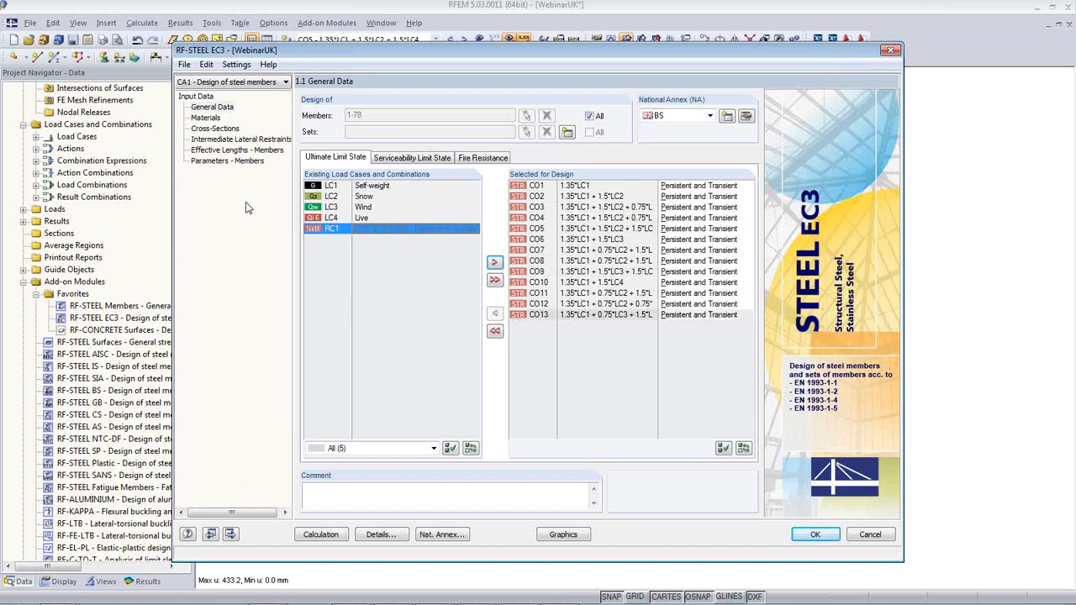
Step: Review the steel design's materials, cross-sections, intermediate lateral restraints, effective lengths and member parameters, including the rotational restraint option
left_click(207, 119)
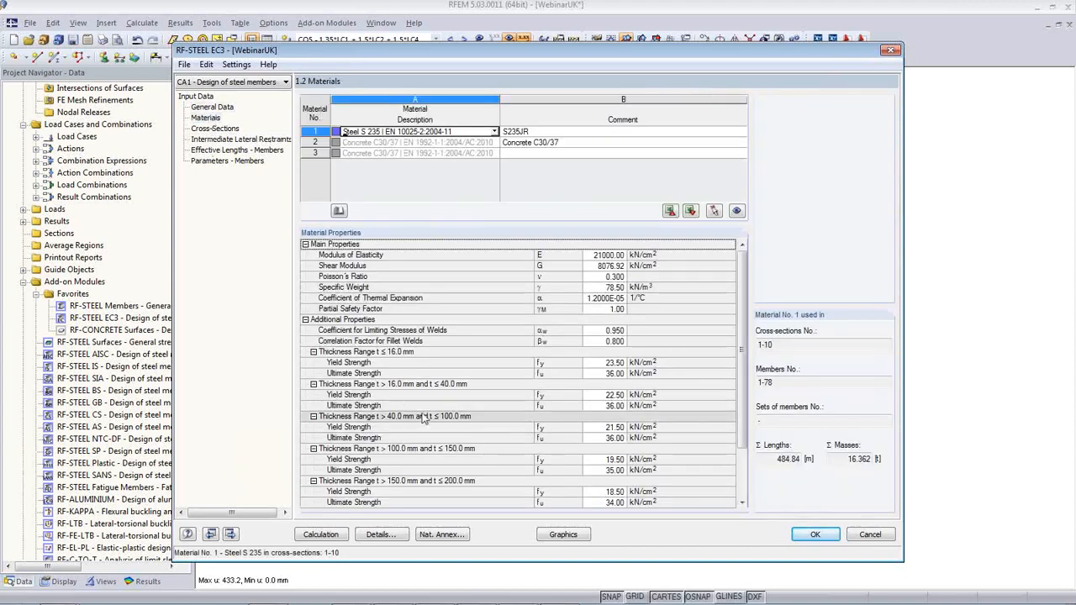
left_click(214, 129)
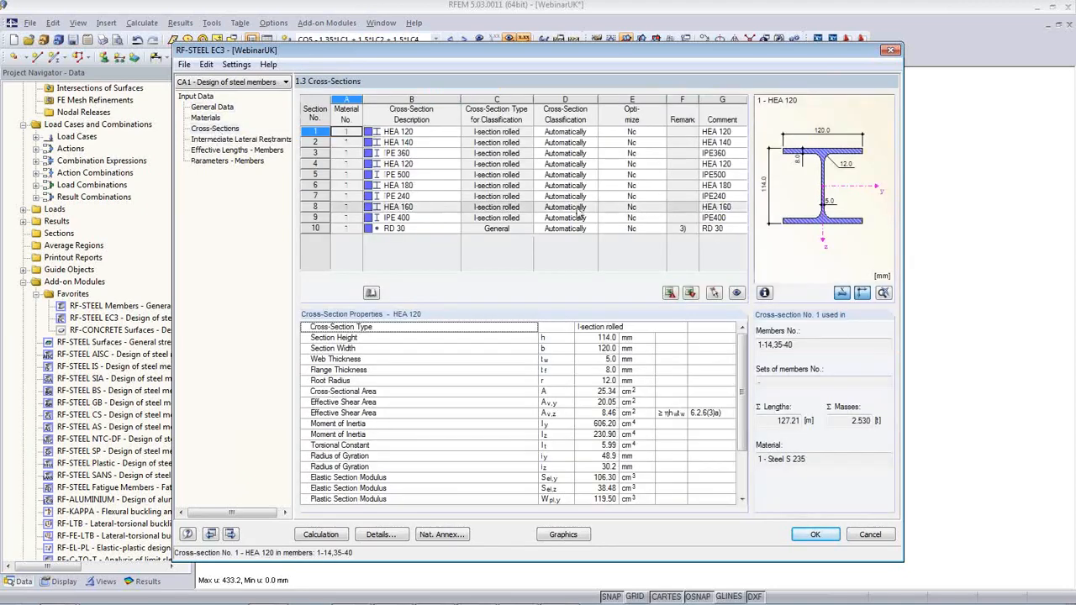
left_click(237, 139)
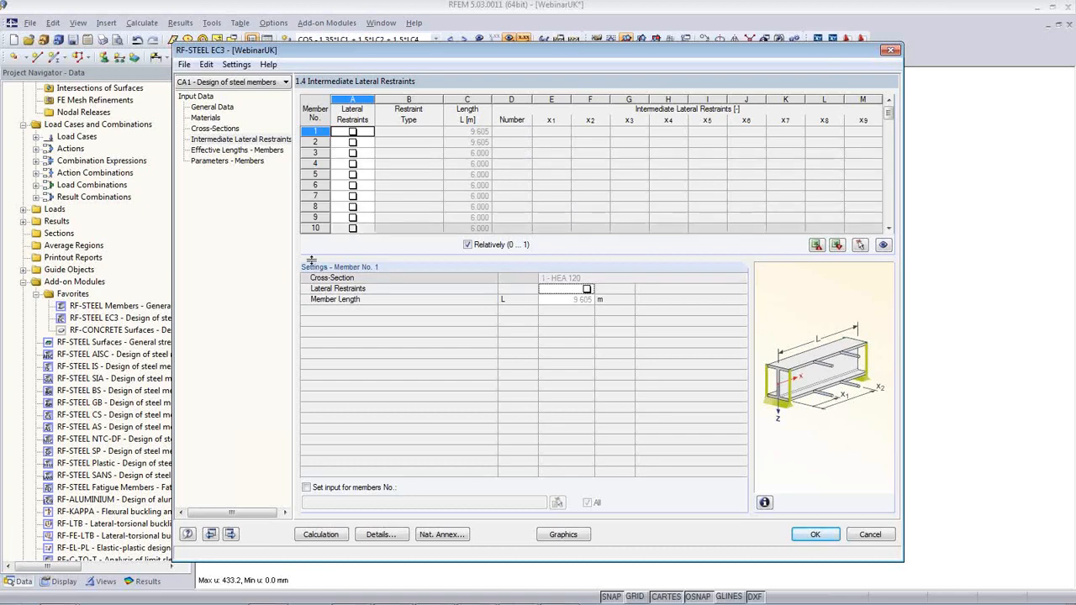
left_click(235, 150)
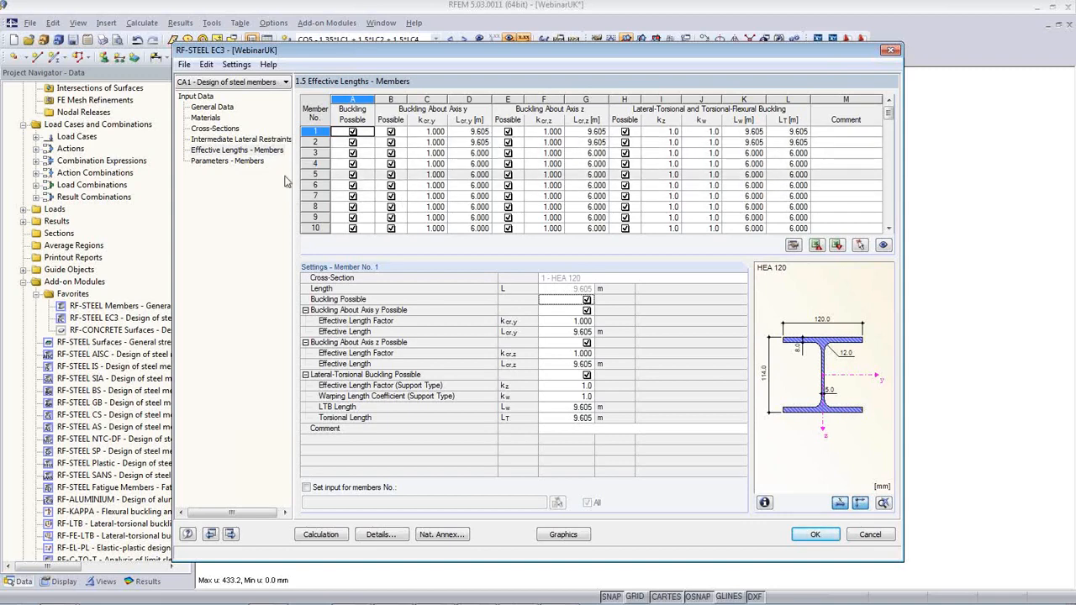
left_click(239, 161)
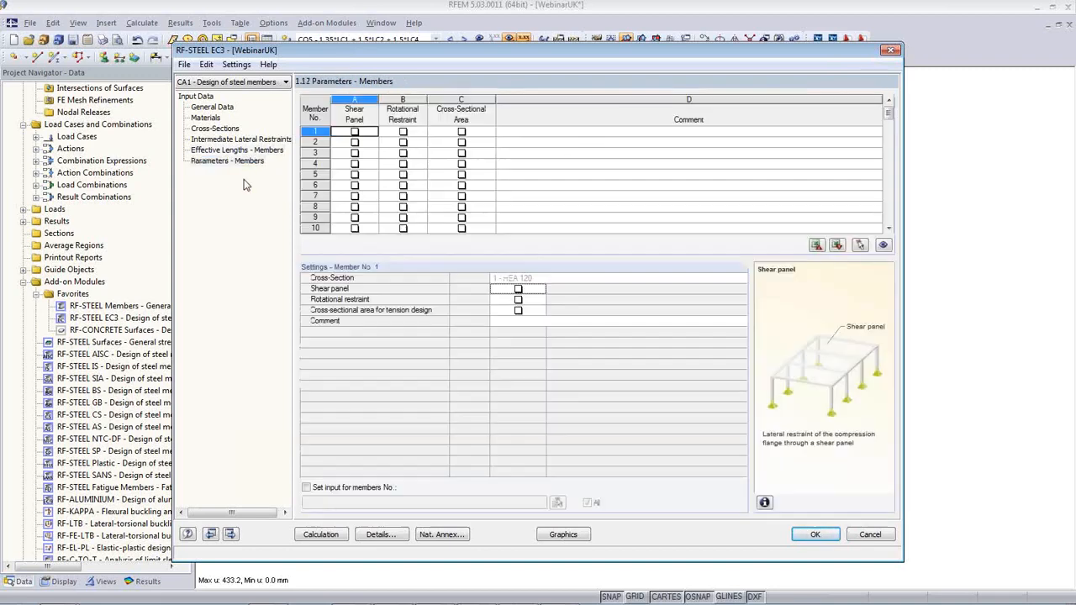
left_click(412, 133)
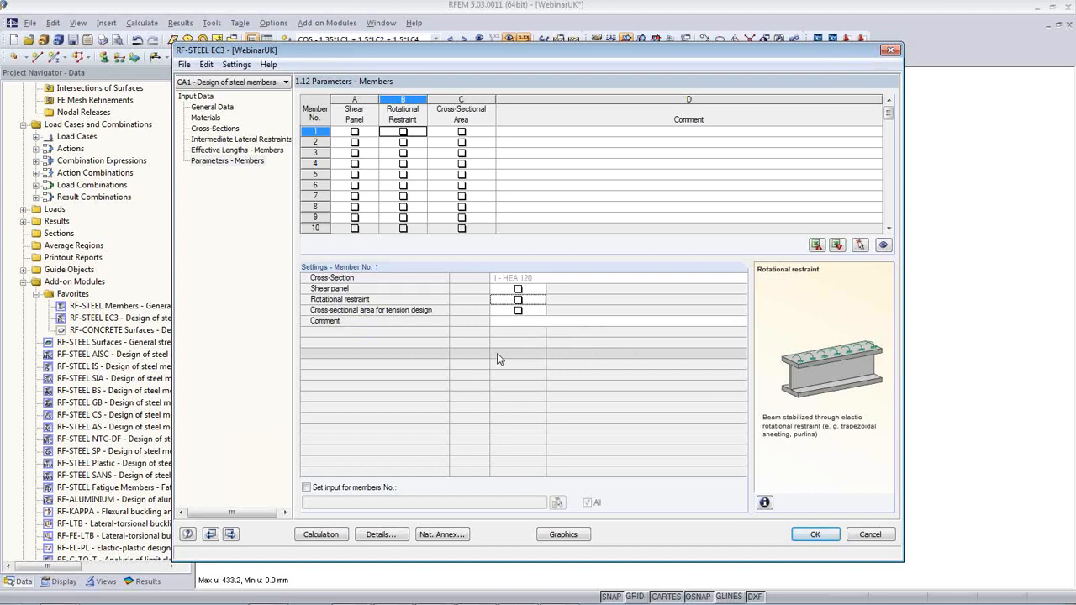
Step: Turn off the stability analysis in the design details and run the steel design calculation
left_click(379, 535)
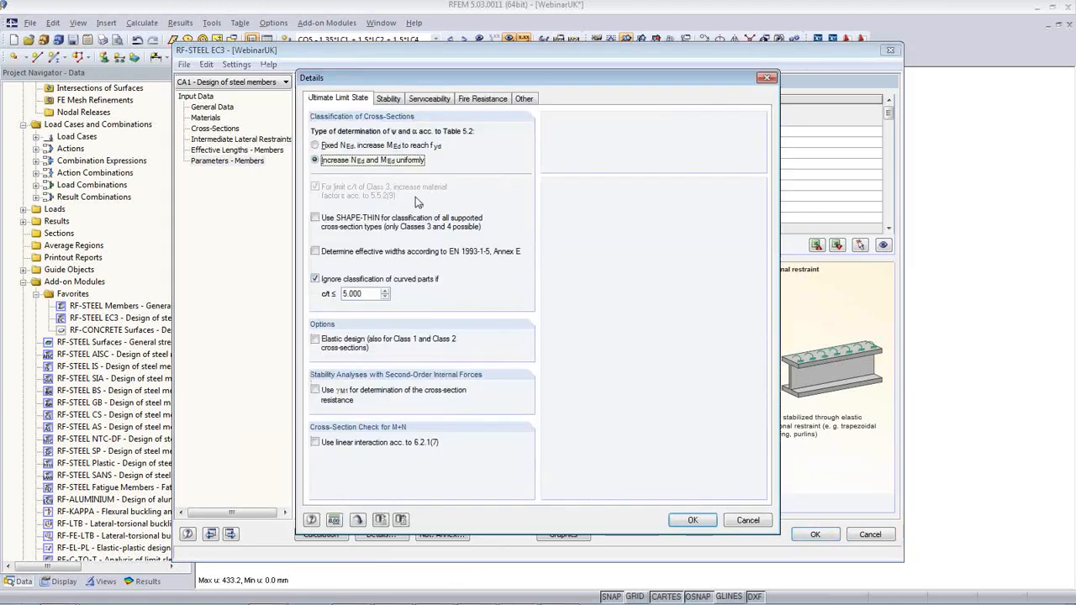
left_click(388, 99)
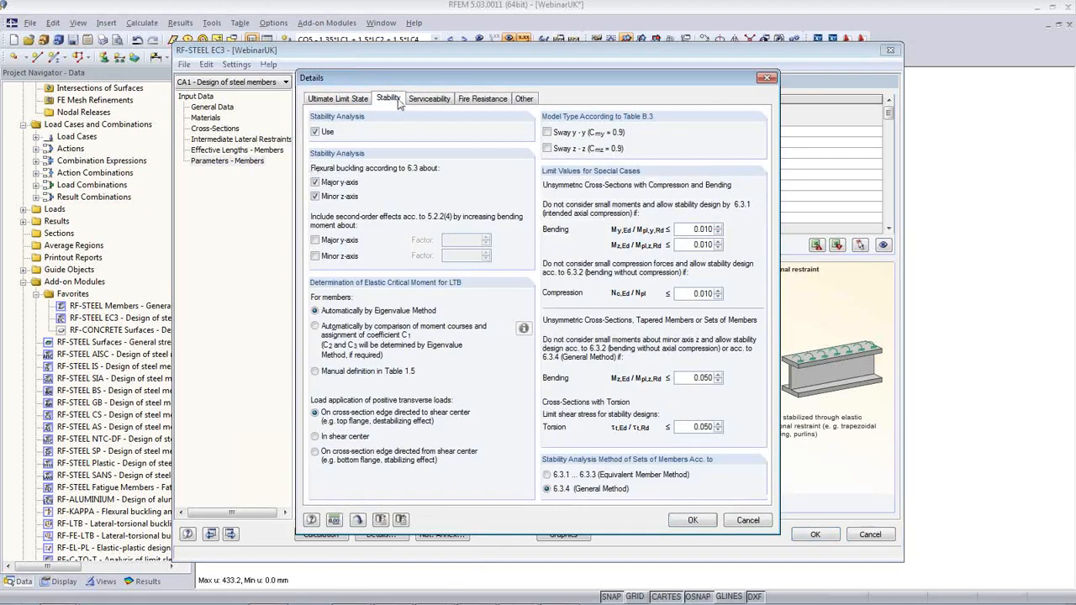
left_click(316, 131)
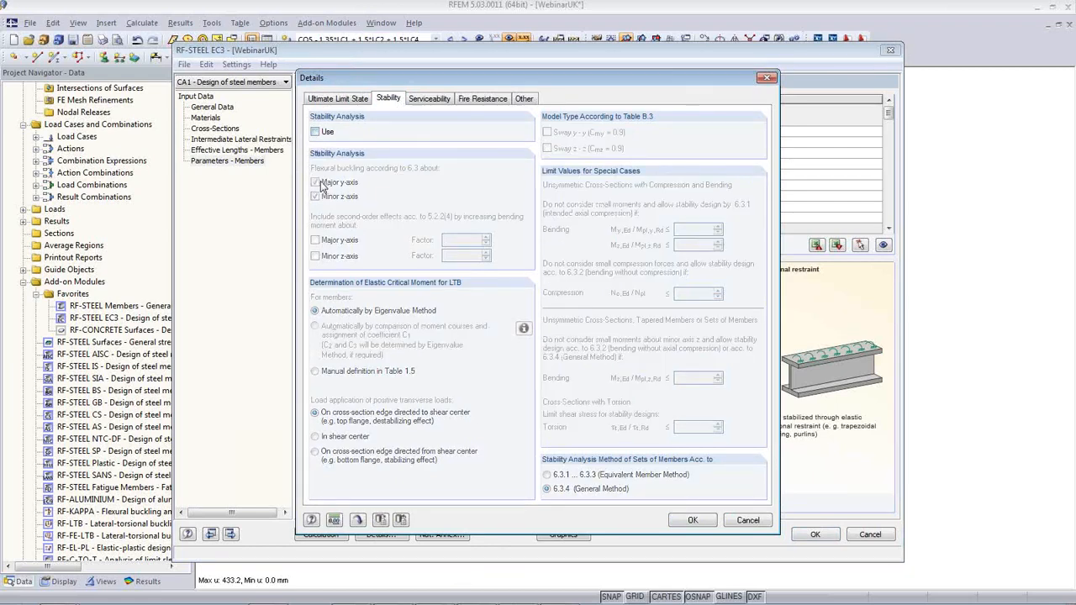
left_click(679, 520)
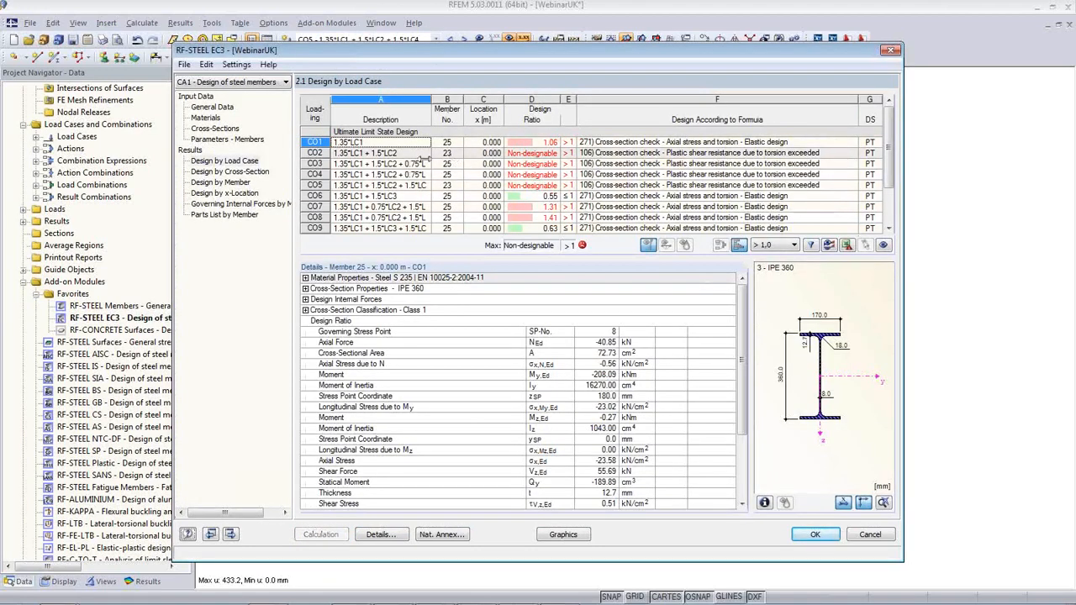
Step: Examine the CO3 design details and the design ratios by cross-section, and locate the IPE 360 members in the model
left_click(468, 164)
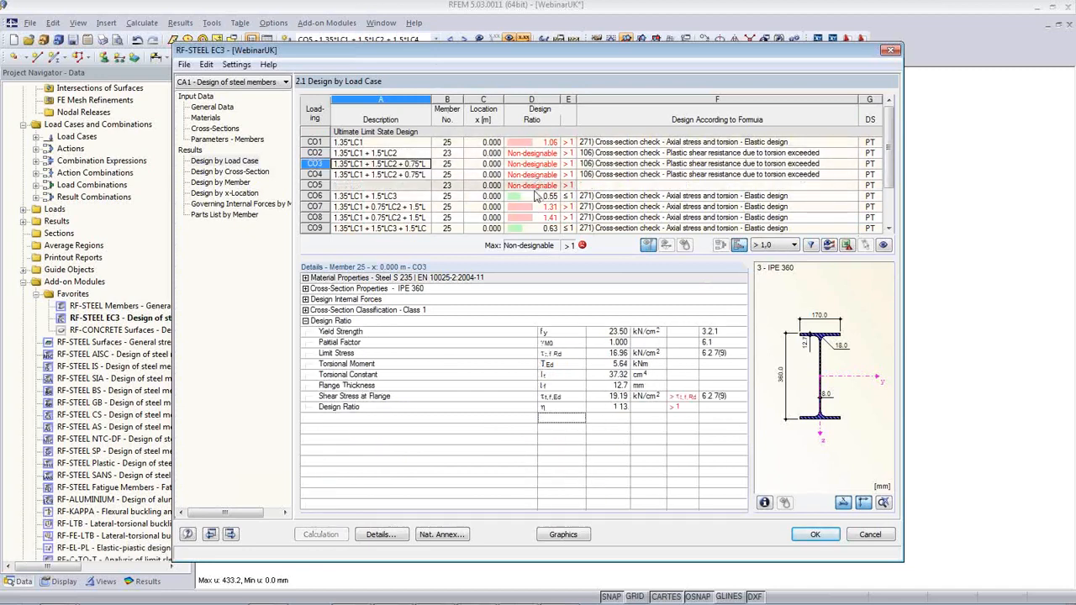
left_click(217, 128)
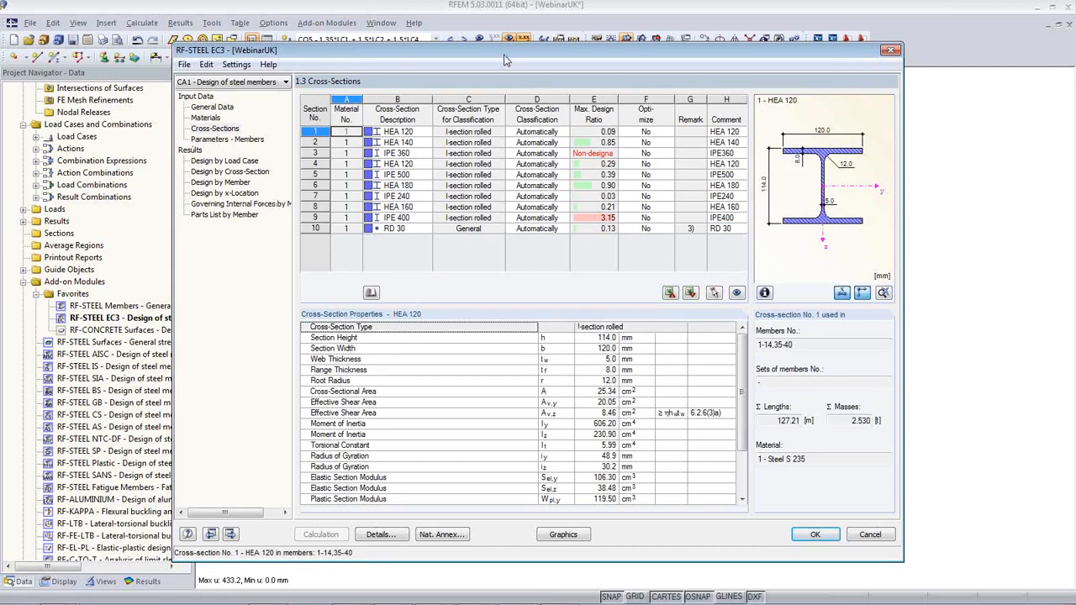
left_click_drag(546, 51, 558, 323)
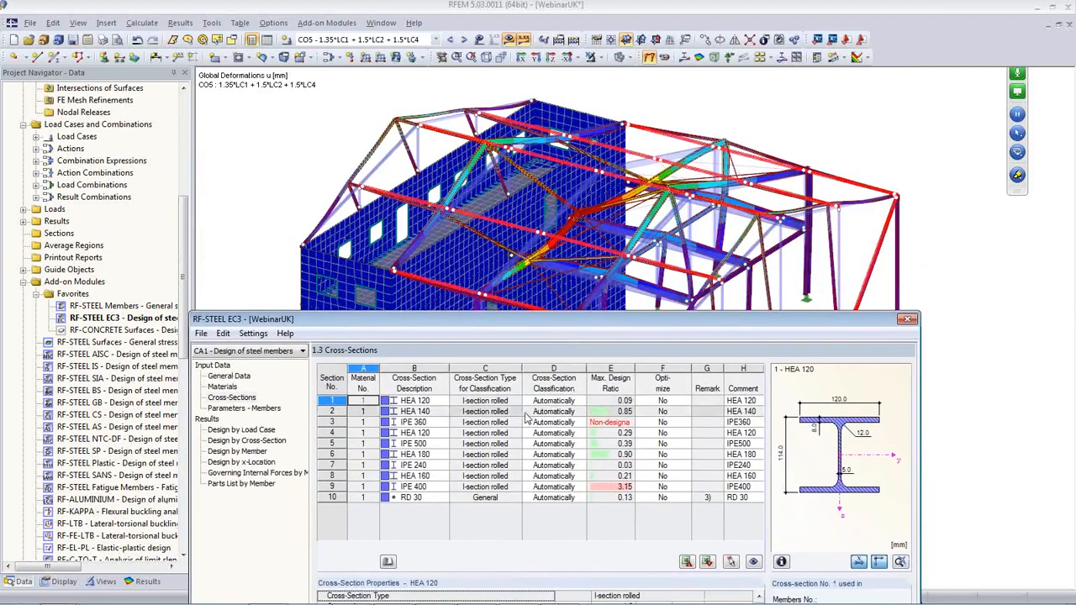
left_click(497, 421)
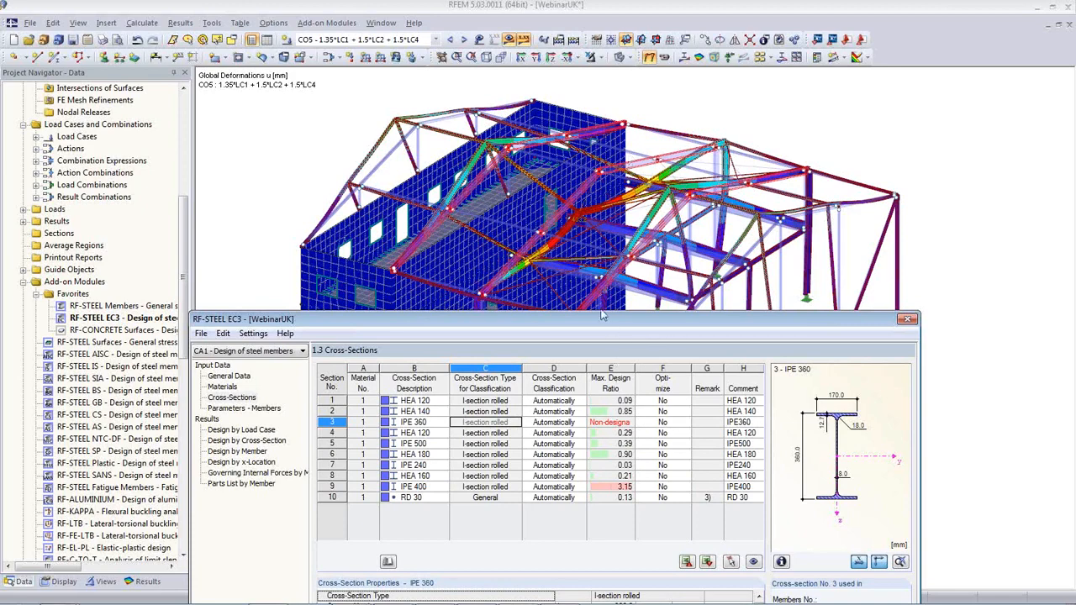
left_click_drag(600, 324, 565, 102)
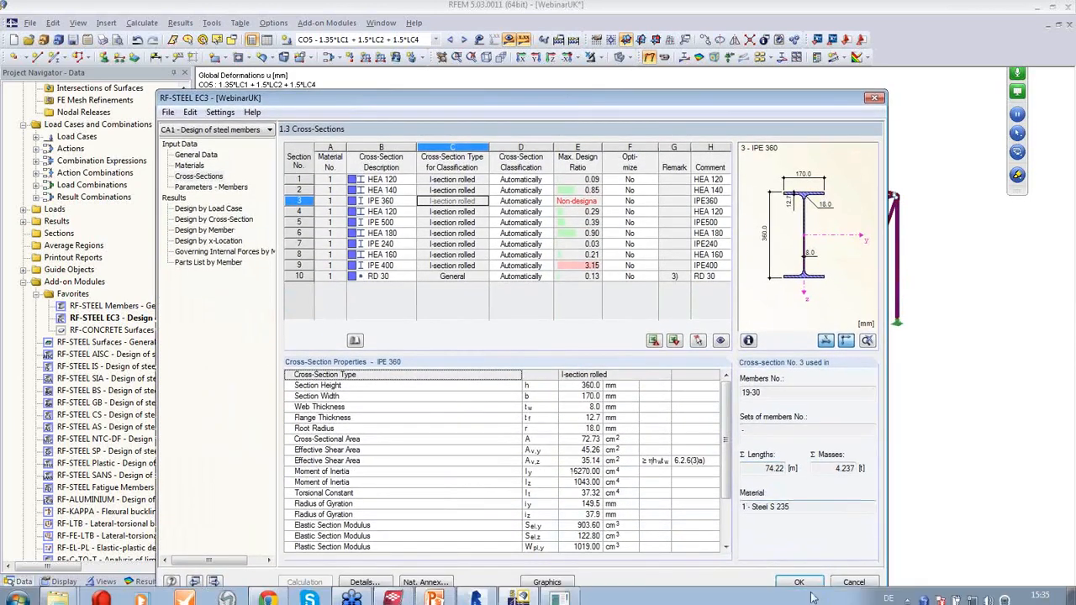
Step: Close the steel design module, display the members' deformation as lines, and hide the results in the model
left_click(804, 576)
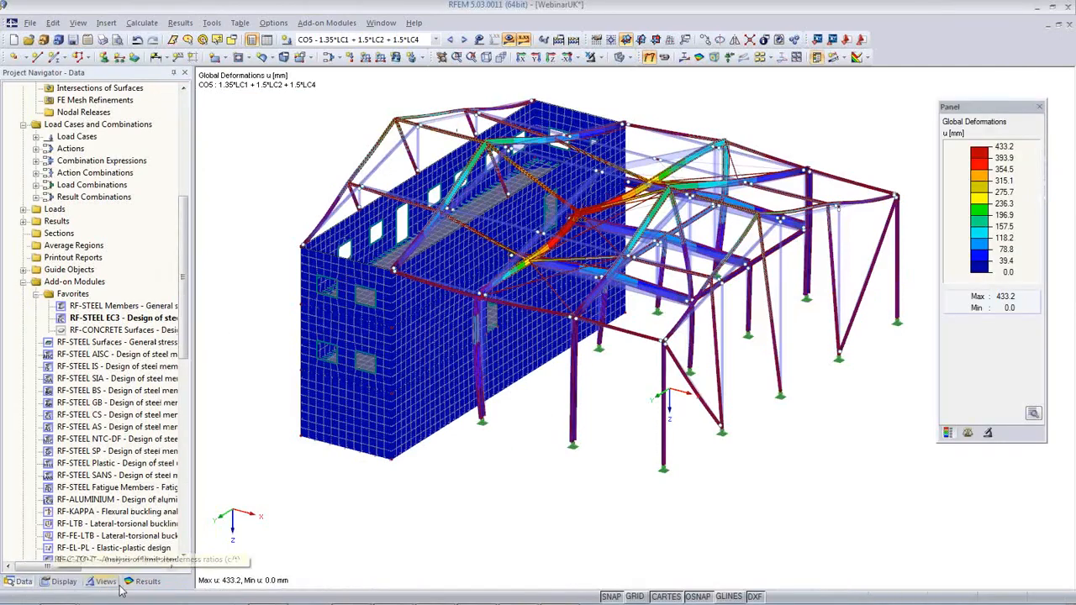
left_click(60, 581)
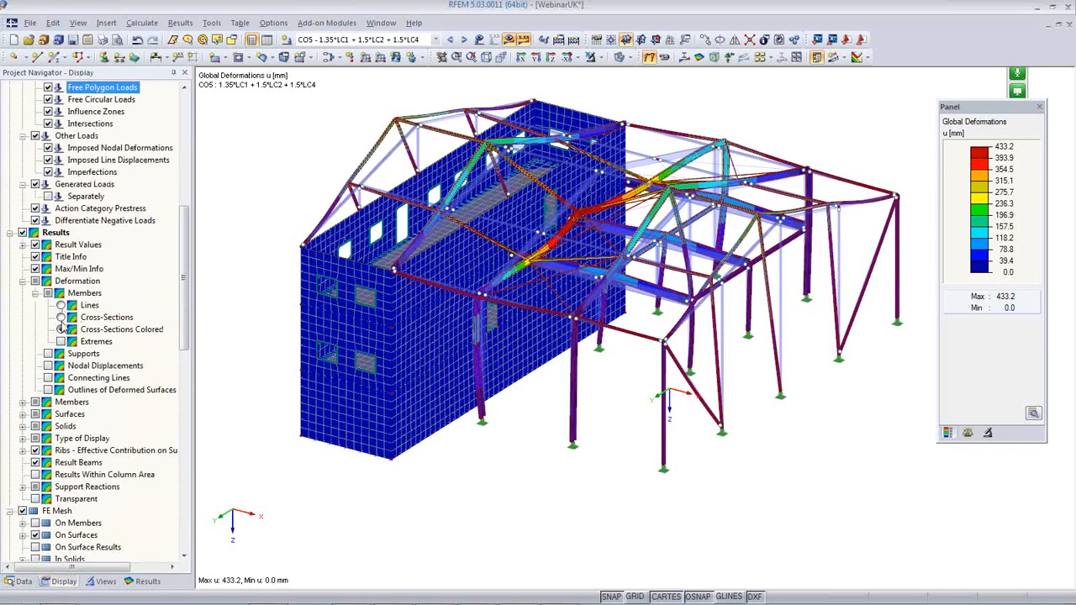
left_click(60, 305)
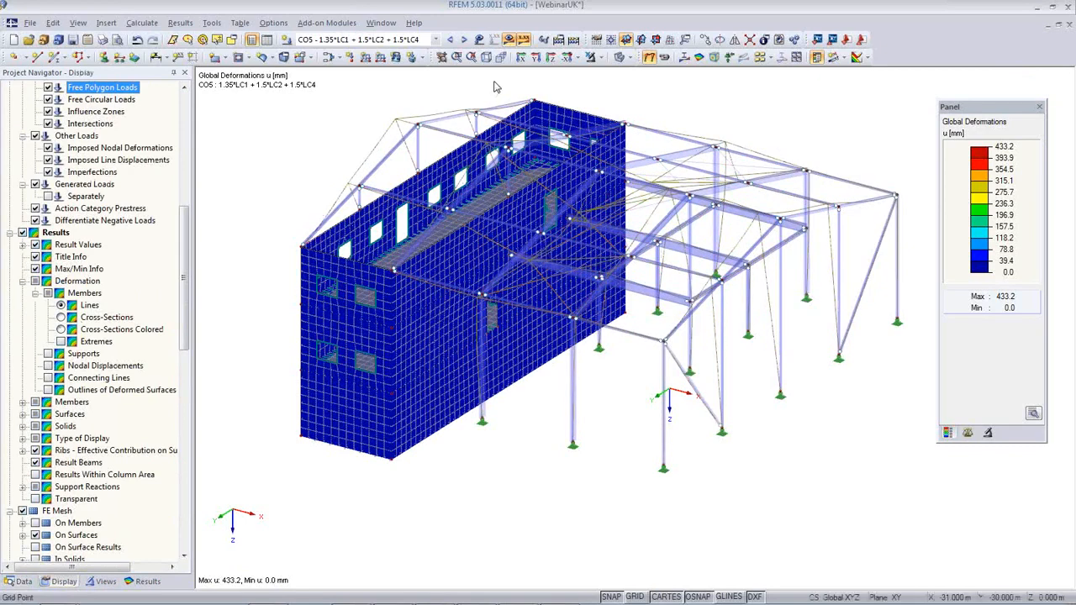
left_click(513, 42)
middle_click_drag(535, 264, 524, 270, "ctrl")
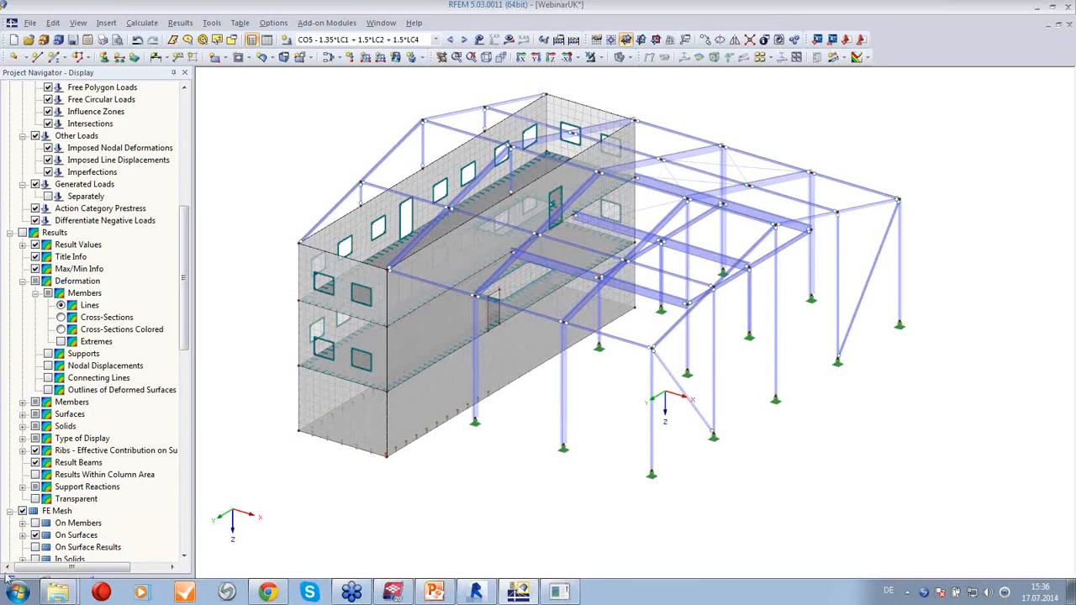
scroll(56, 402, "down", 3)
Step: Reopen RF-STEEL EC3 beside the model and examine which members use each cross-section from HEA 120 to IPE 400, then close it
left_click(23, 581)
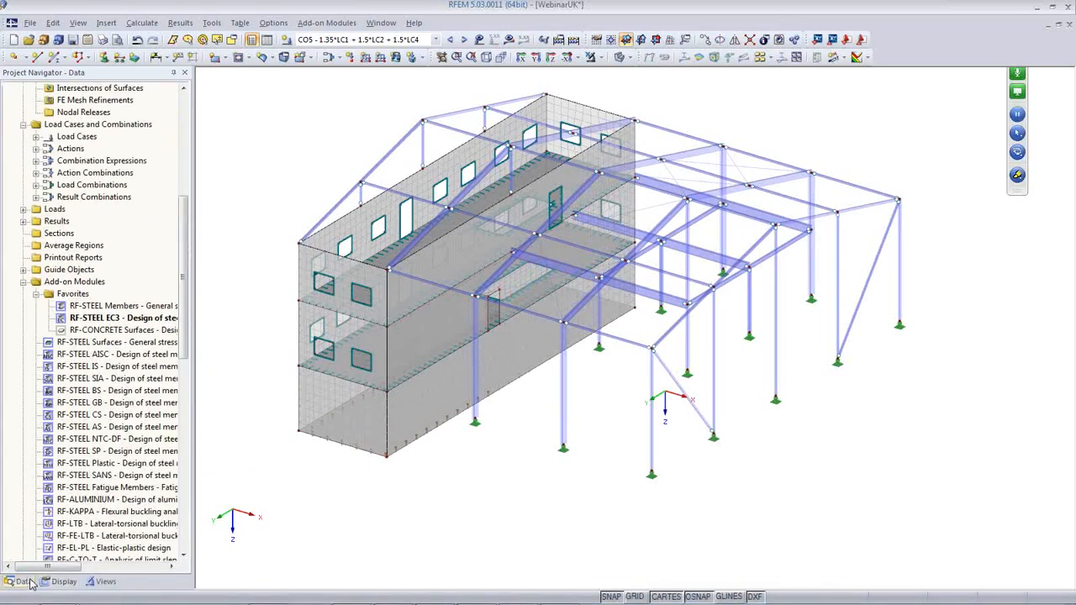
scroll(126, 193, "down", 2)
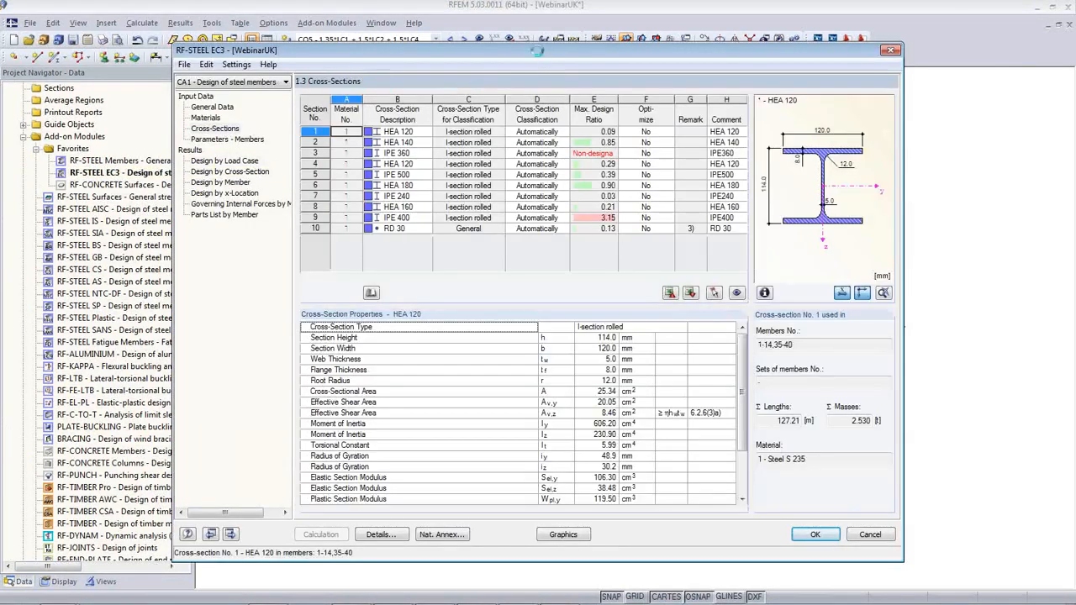
left_click_drag(535, 51, 565, 334)
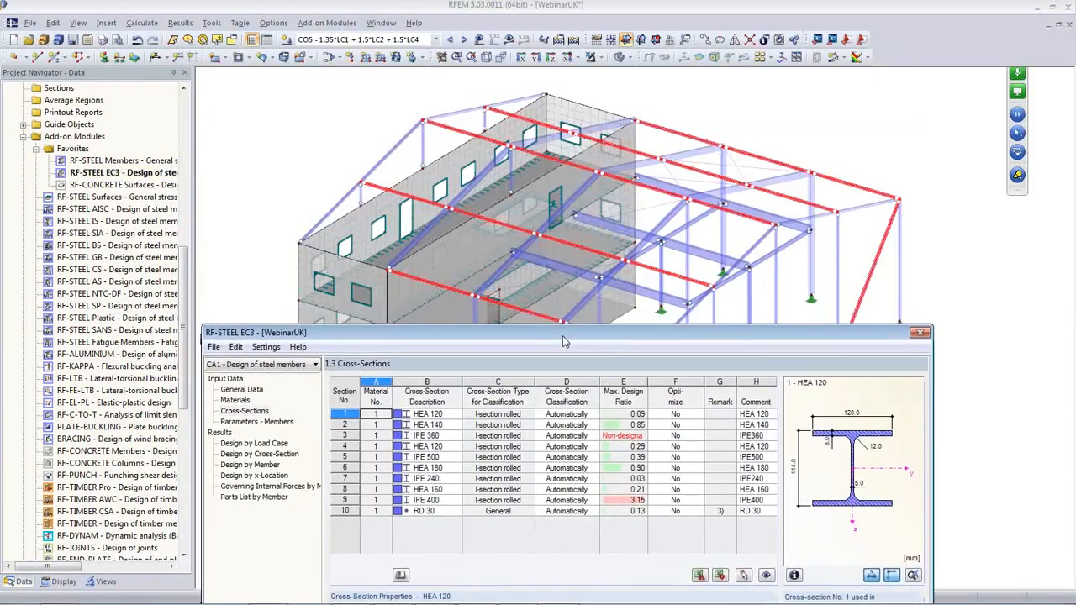
left_click(531, 416)
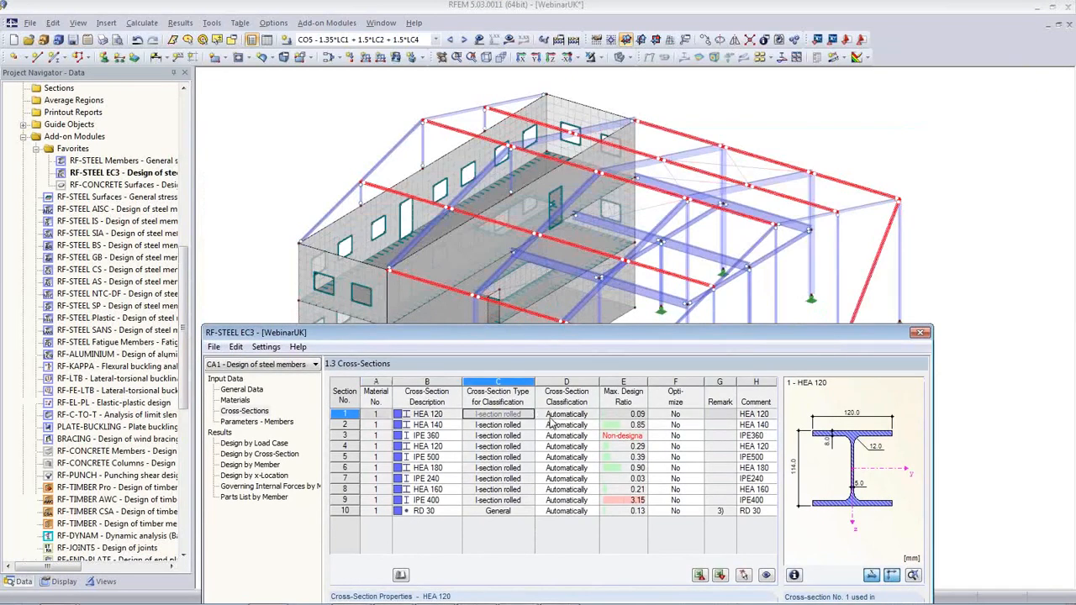
key("Down")
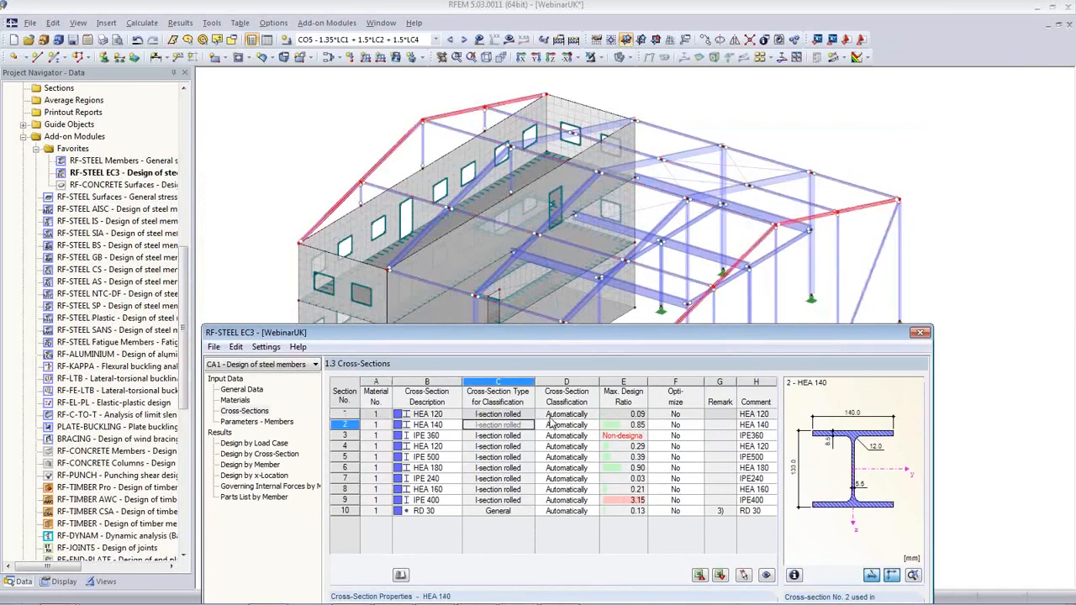
key("Up")
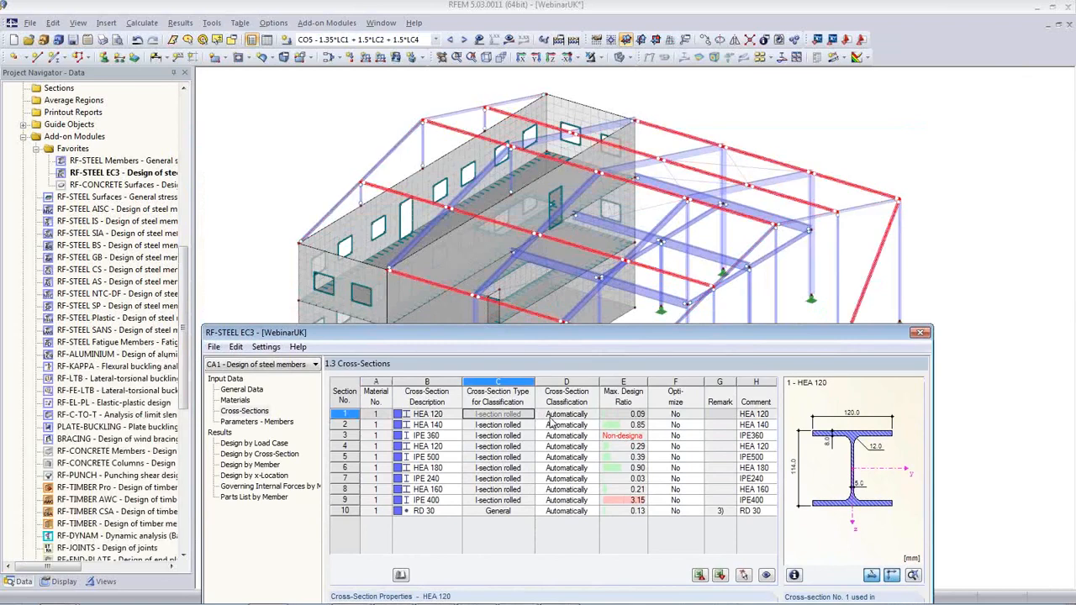
key("Down")
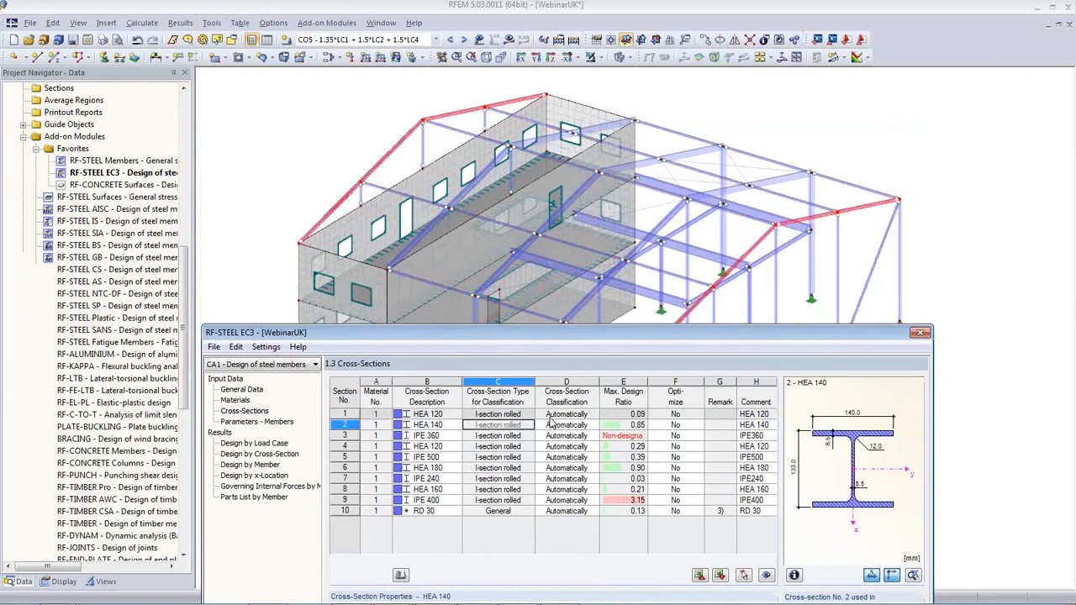
key("Down")
key("Right")
key("Right")
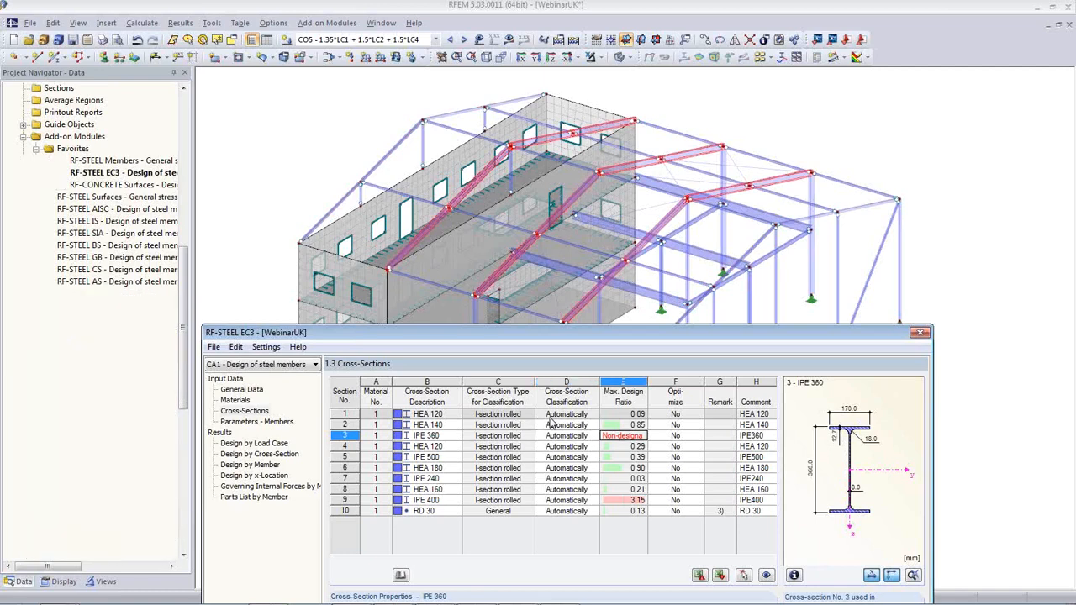
key("Down")
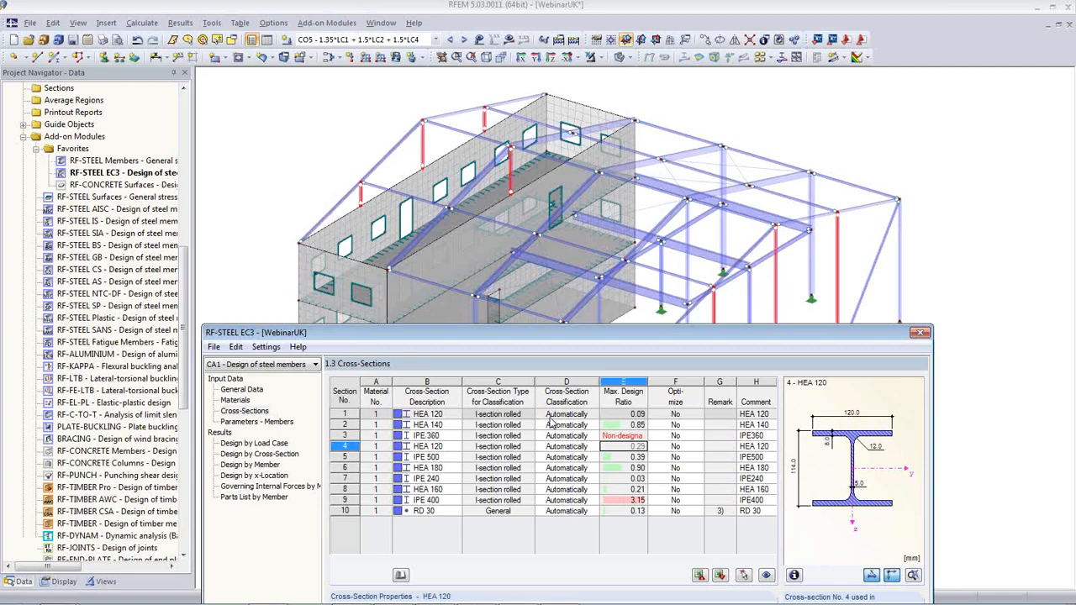
key("Down")
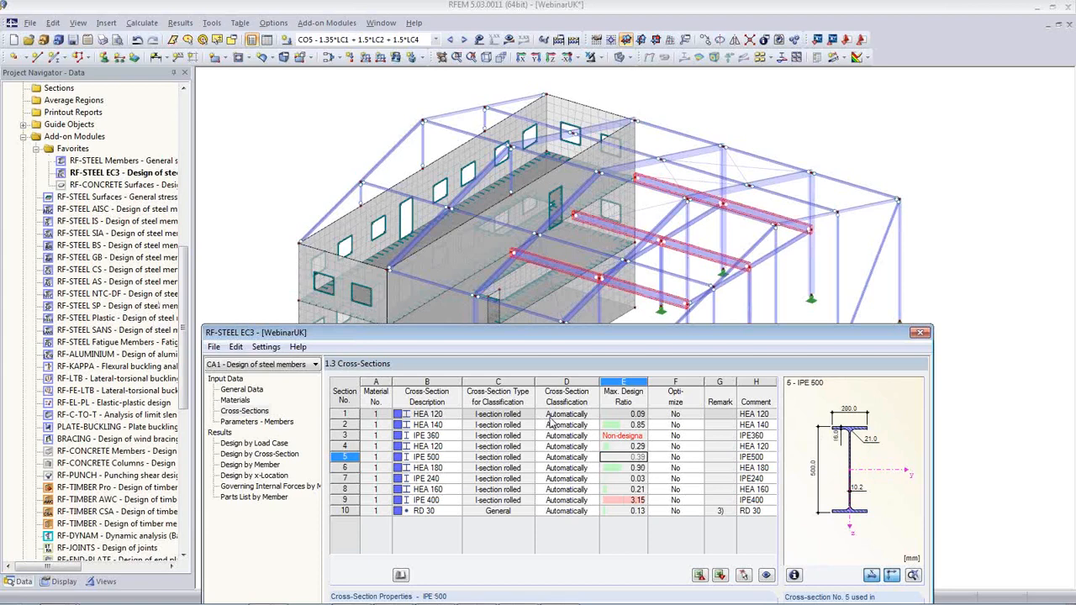
key("Up")
key("Up")
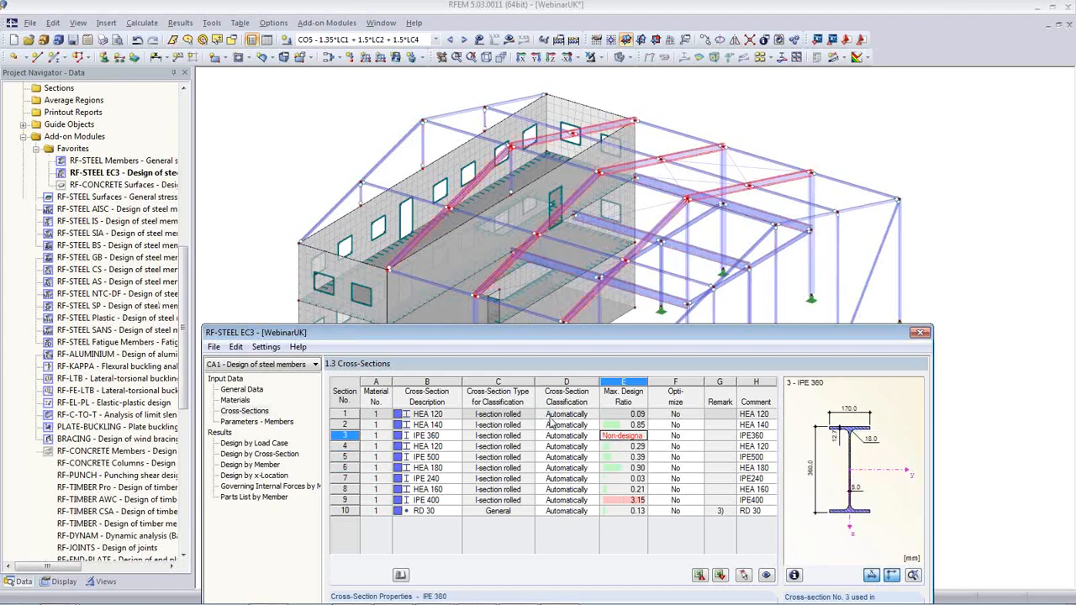
key("Down")
key("Down")
key("Down")
key("Down")
key("Down")
key("Down")
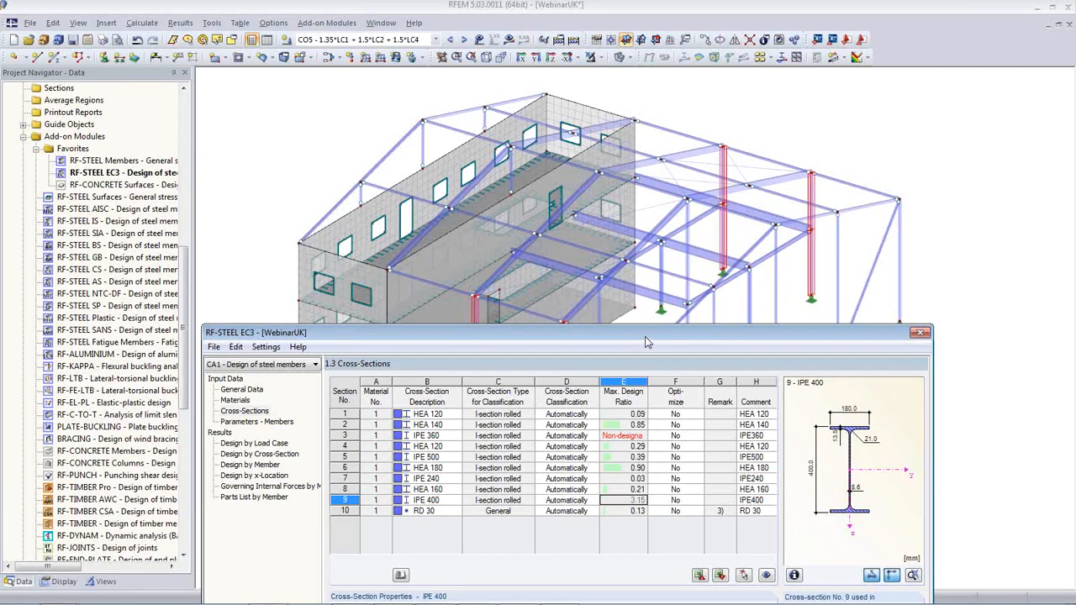
left_click_drag(647, 342, 630, 101)
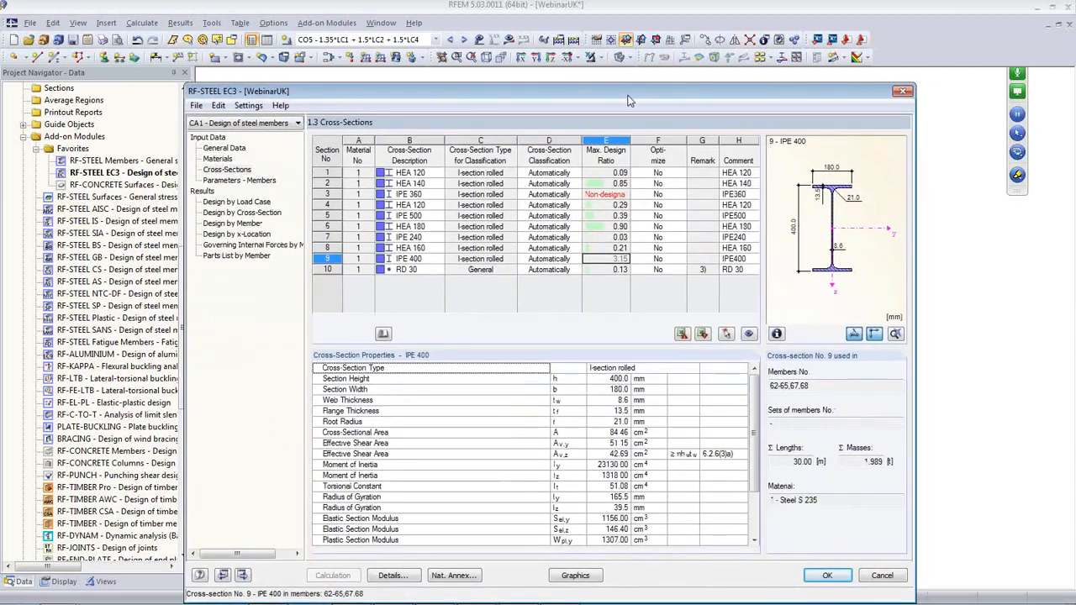
left_click(822, 577)
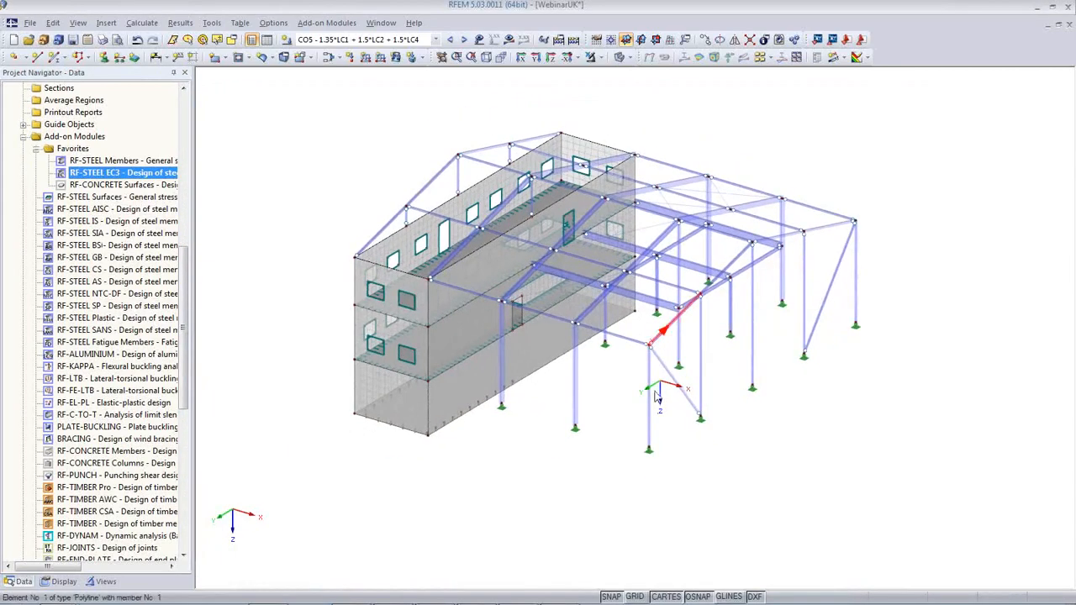
Step: Copy the vertical member beneath the roof ridge to the neighbouring frame, between its ridge node and the floor beam below
scroll(656, 397, "up", 1)
middle_click_drag(655, 397, 670, 318, "ctrl")
scroll(669, 318, "down", 1)
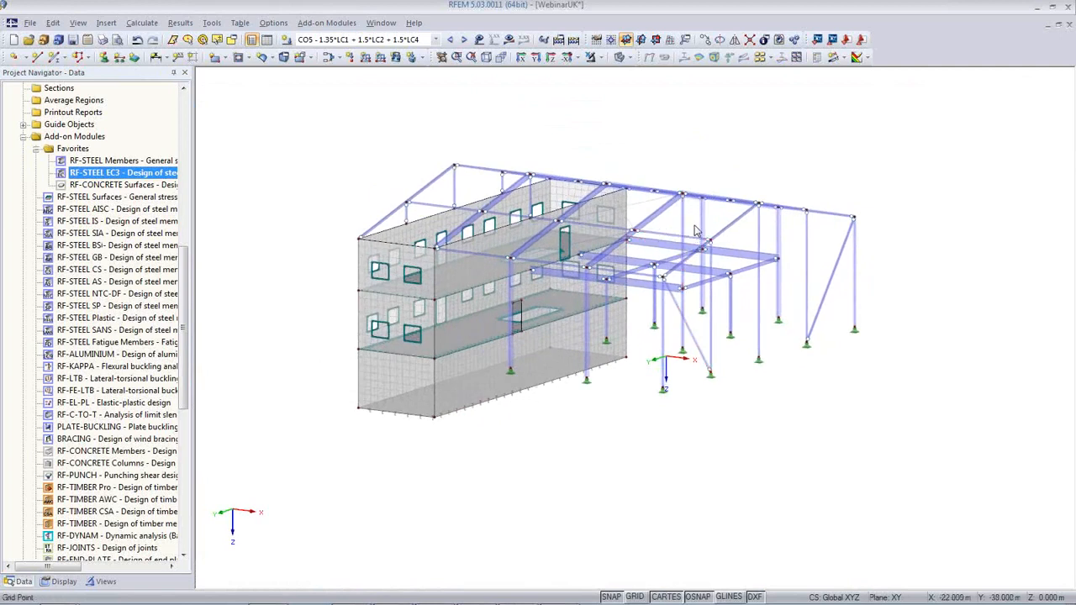
left_click(682, 215)
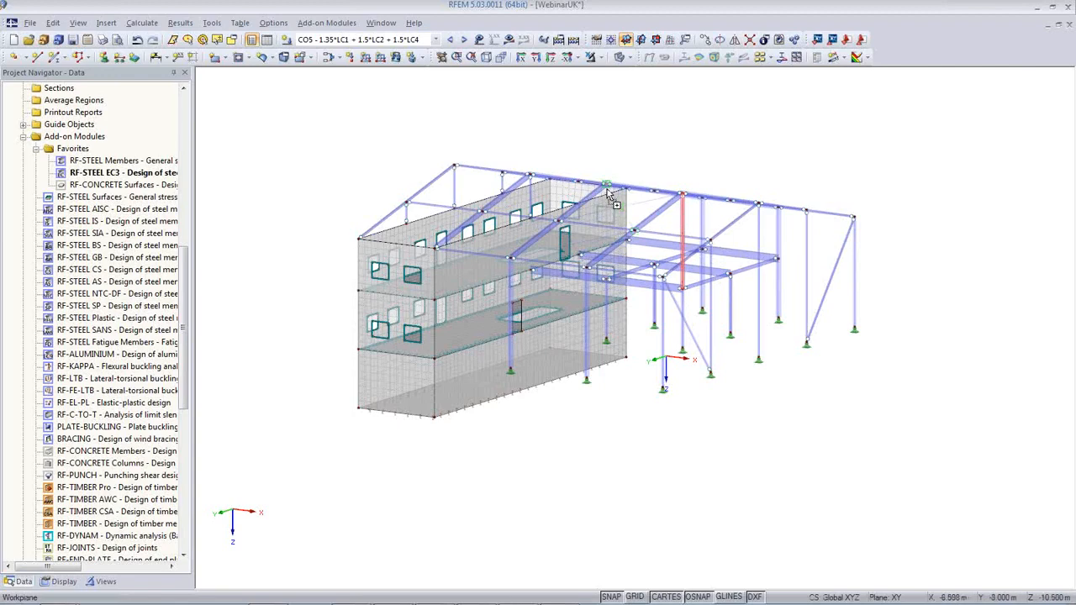
left_click_drag(609, 193, 607, 186, "ctrl")
left_click(513, 343)
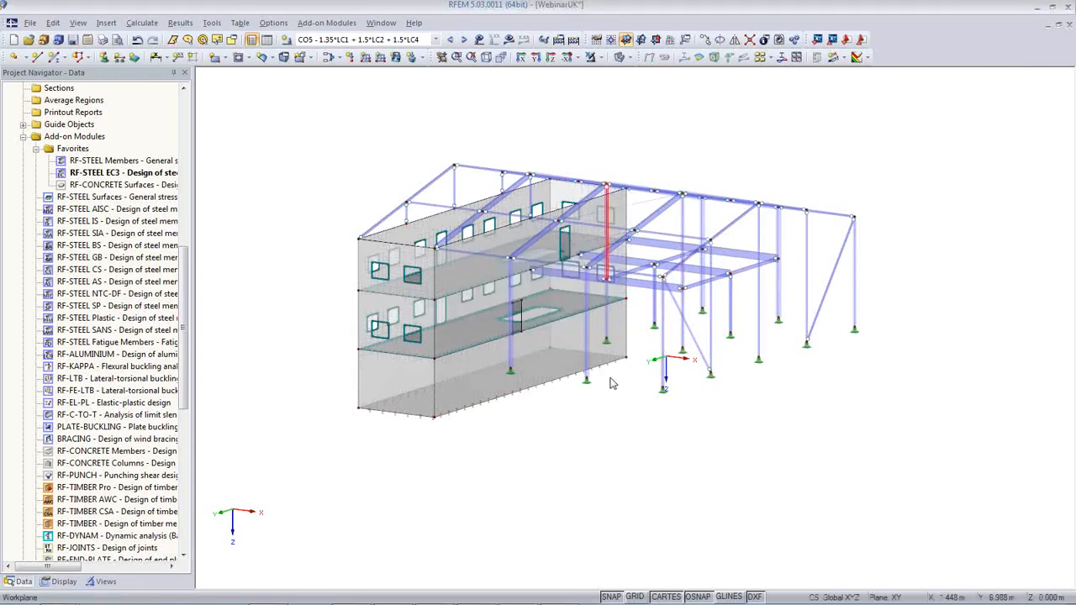
middle_click_drag(611, 386, 626, 408, "ctrl")
scroll(696, 294, "up", 2)
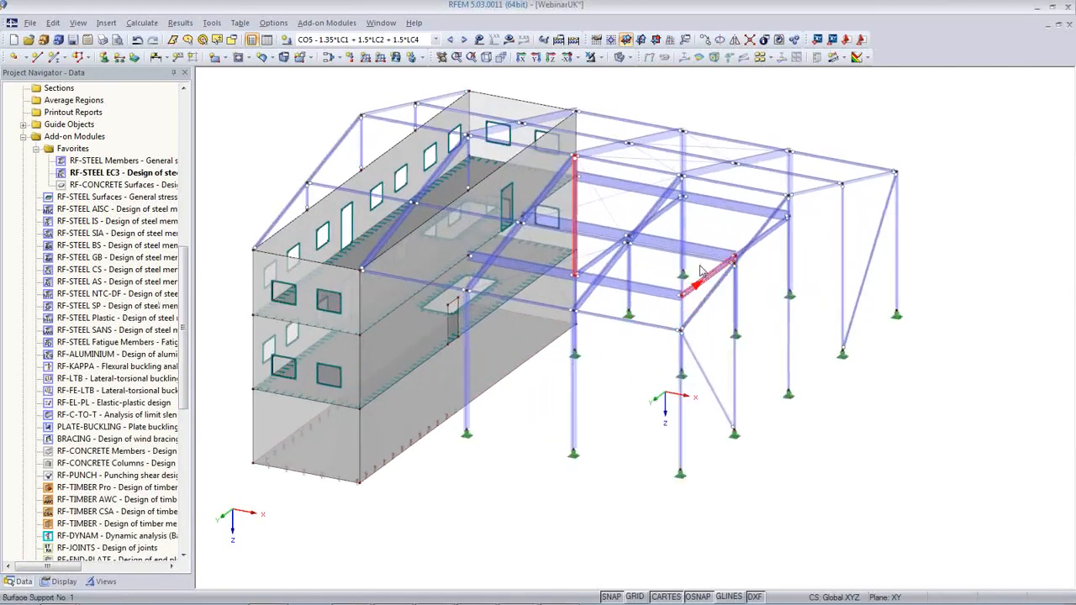
scroll(698, 252, "up", 2)
scroll(601, 253, "up", 2)
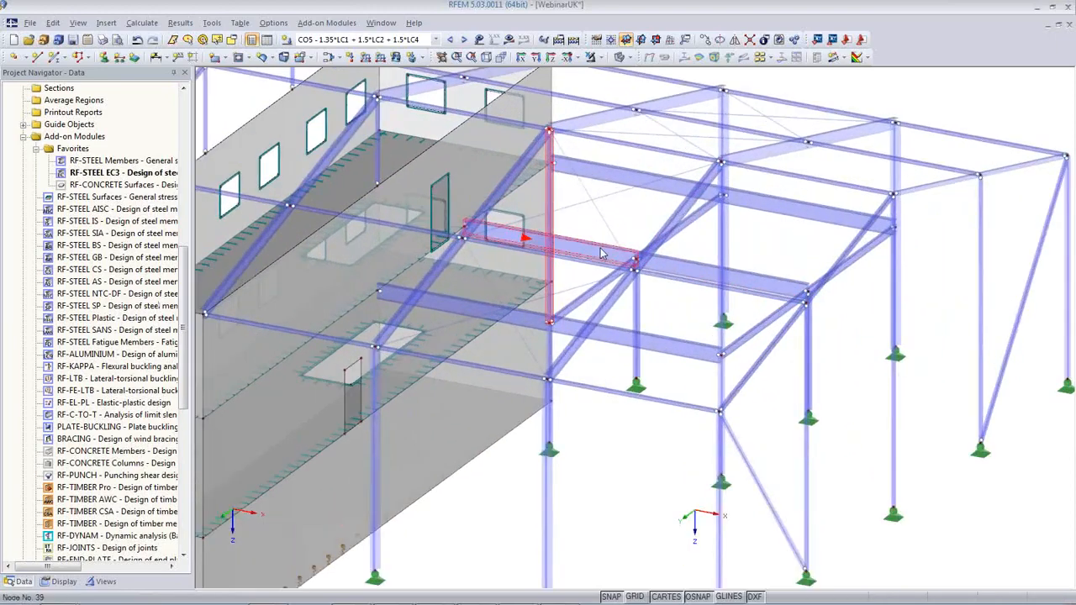
middle_click_drag(601, 254, 572, 295, "ctrl")
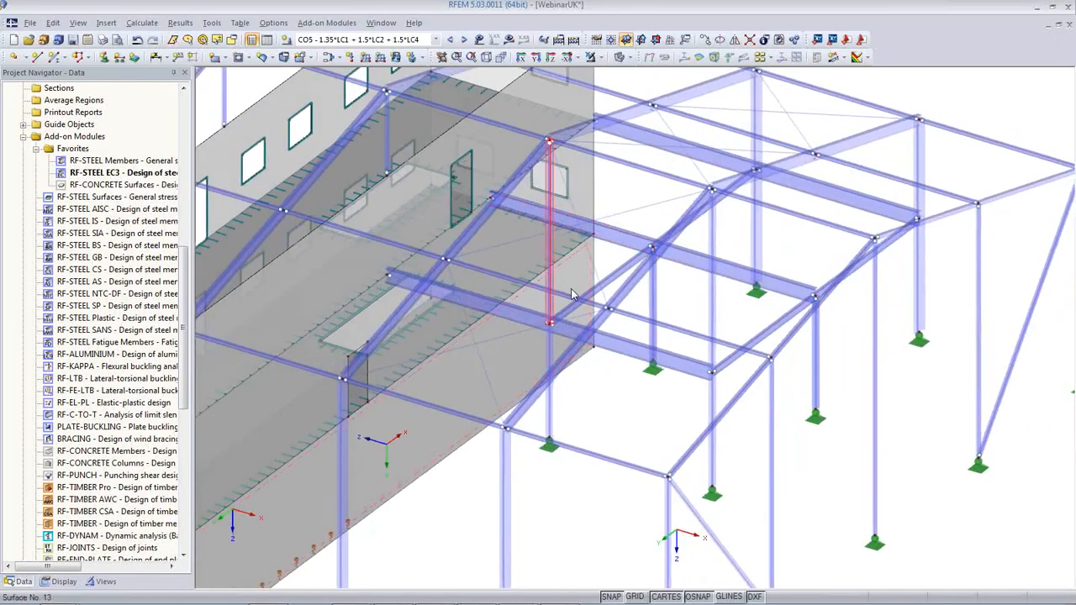
scroll(571, 294, "down", 2)
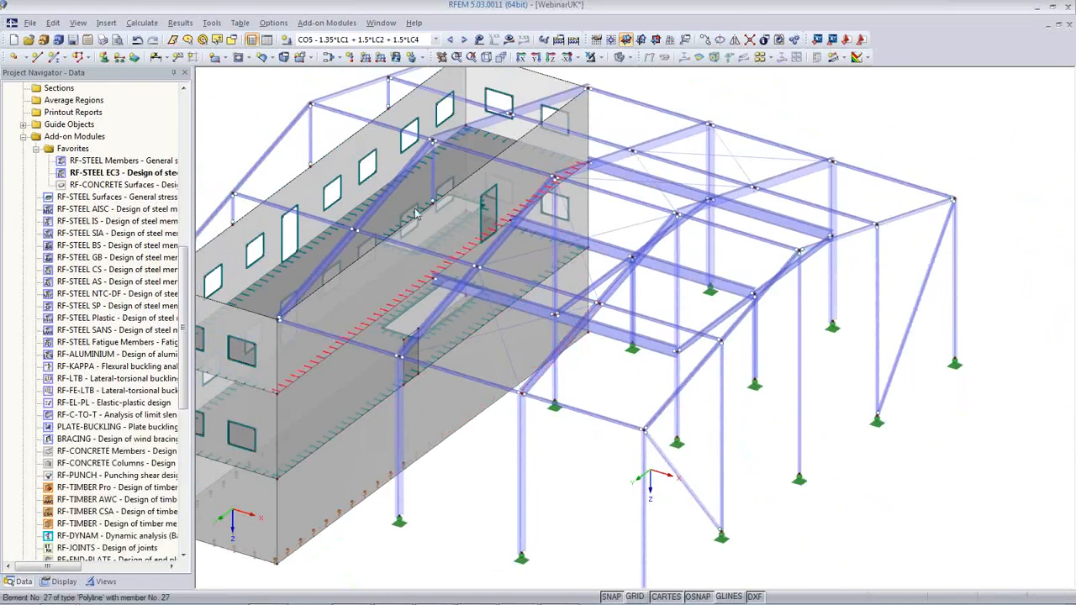
Step: Make RF-STEEL EC3 CA1 the current case, then run its calculation and display the design ratios on the model
left_click(435, 39)
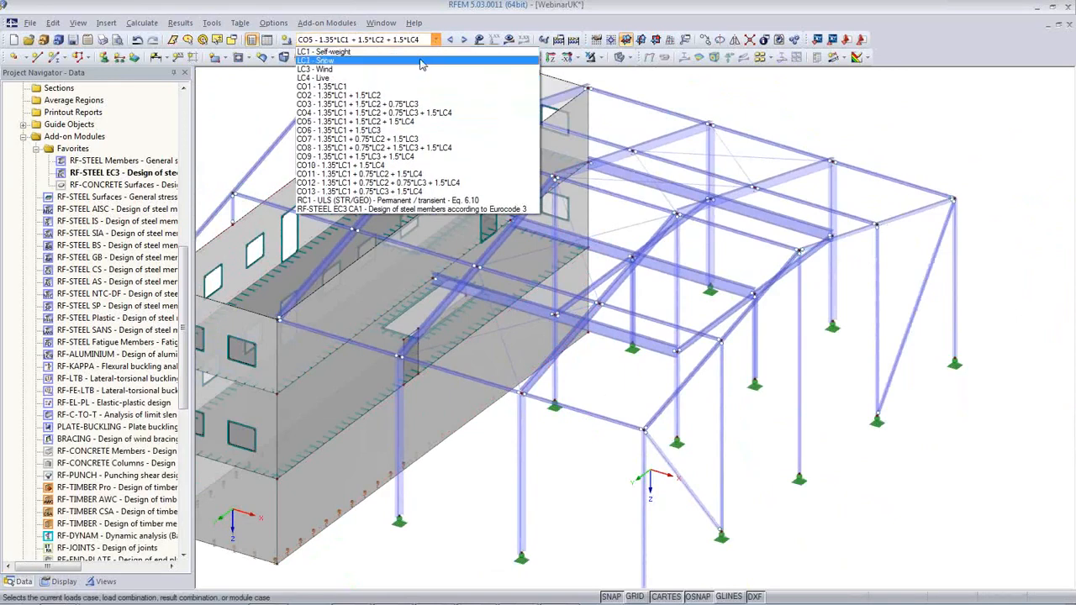
left_click(400, 212)
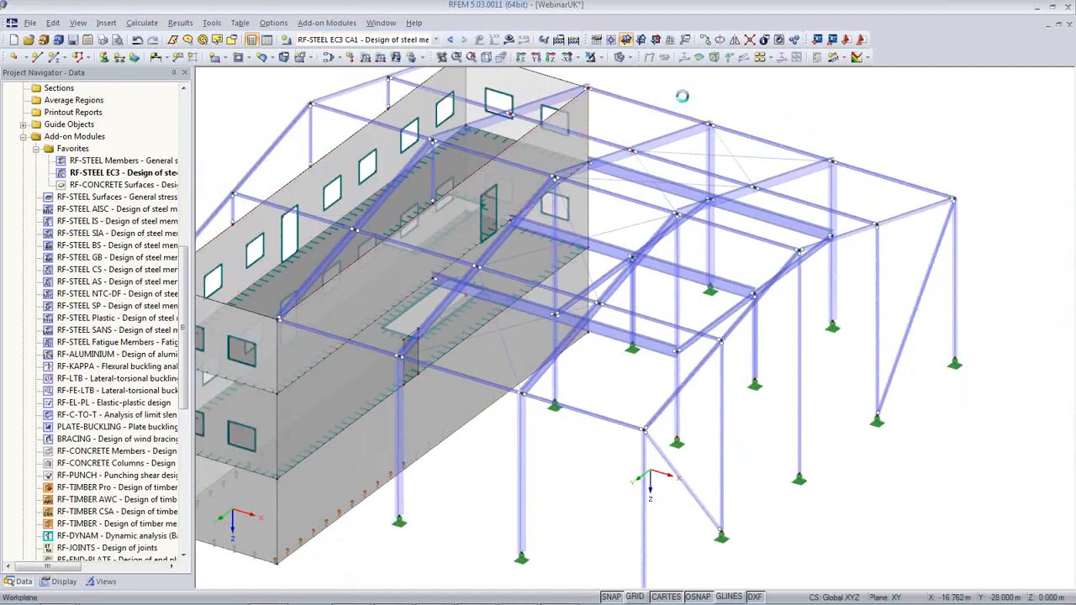
left_click(508, 40)
left_click(511, 344)
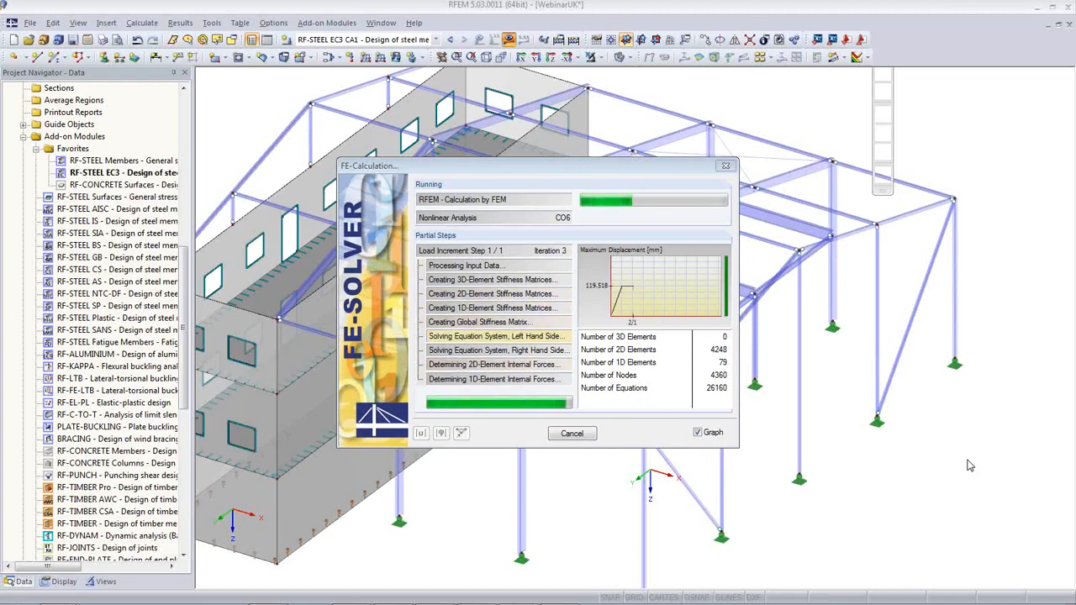
mouse_move(888, 67)
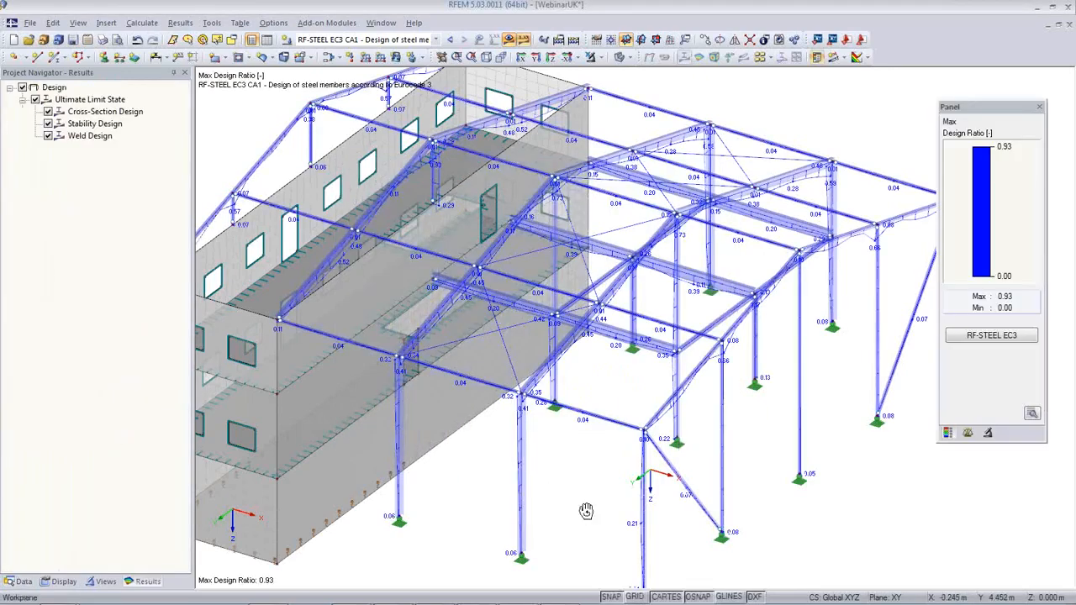
middle_click_drag(586, 511, 639, 469, "ctrl")
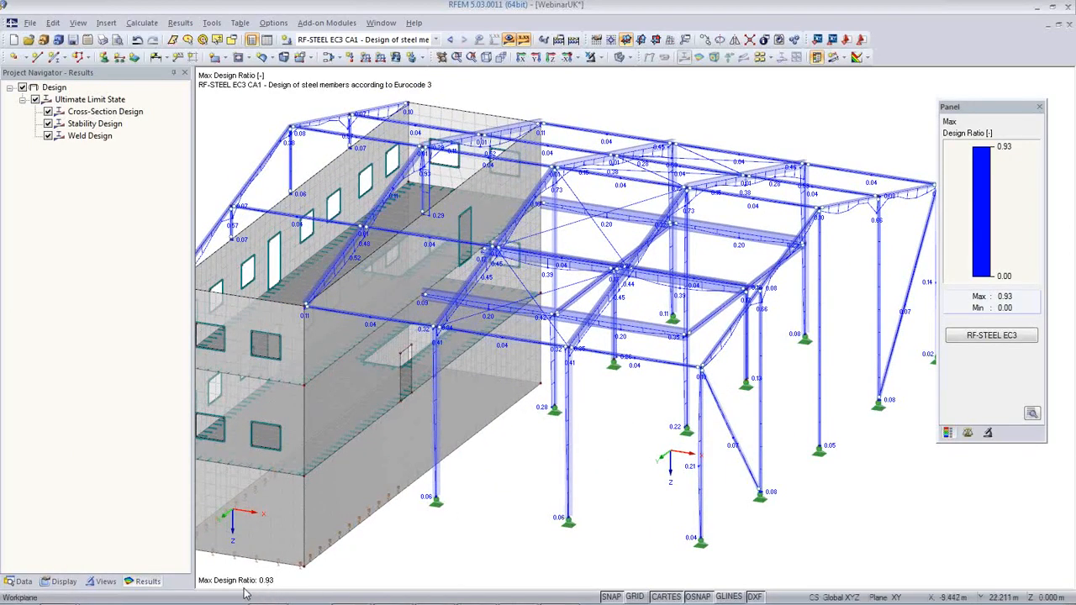
Step: Review the maximum design ratios by cross-section in RF-STEEL EC3 and open the stability settings of the design details
left_click(1003, 341)
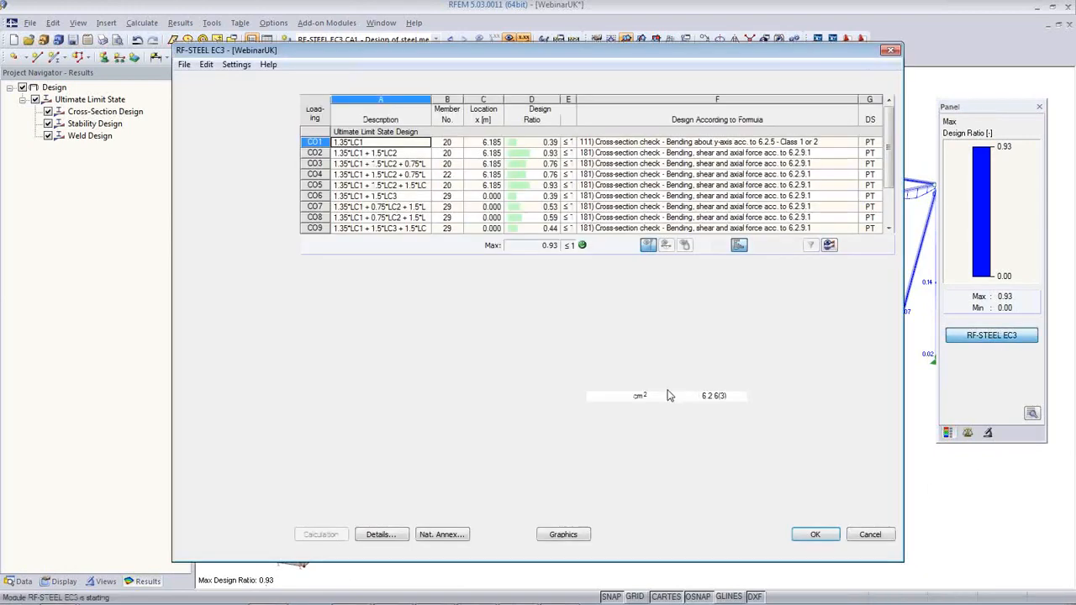
left_click(214, 129)
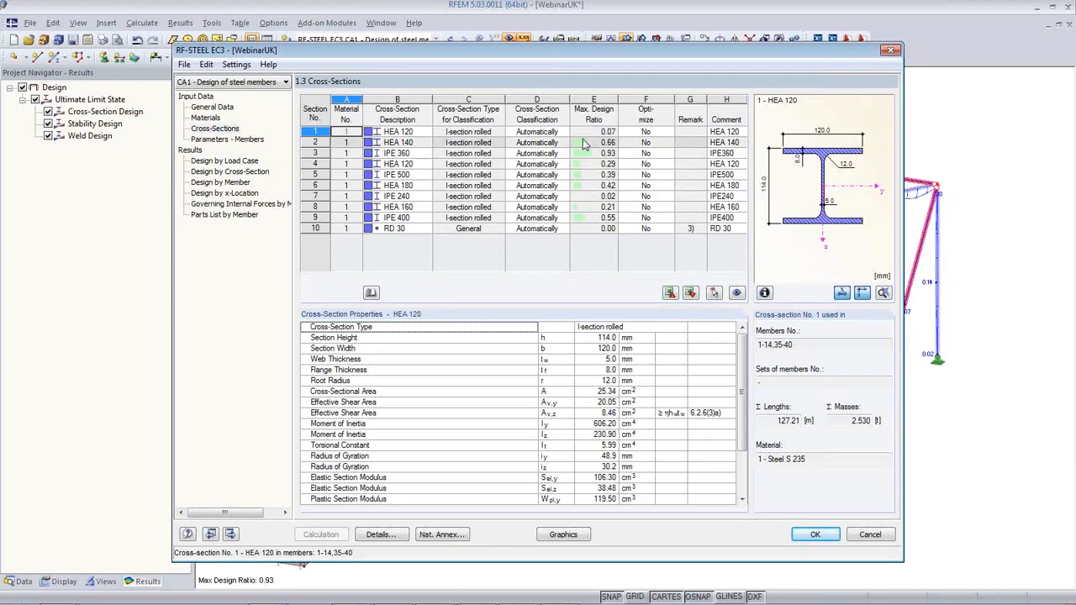
left_click(383, 535)
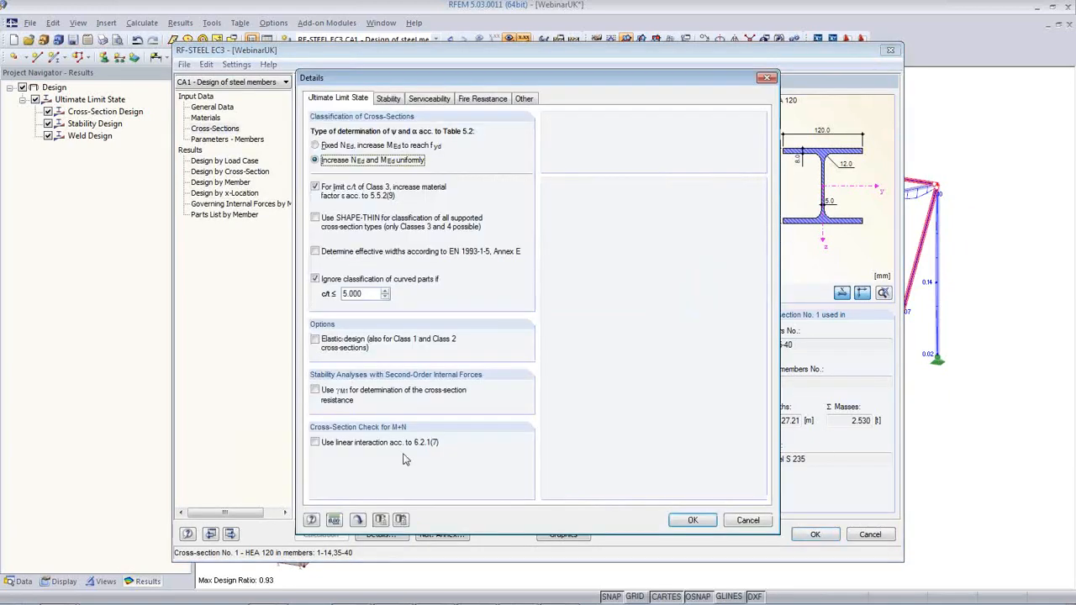
left_click(391, 99)
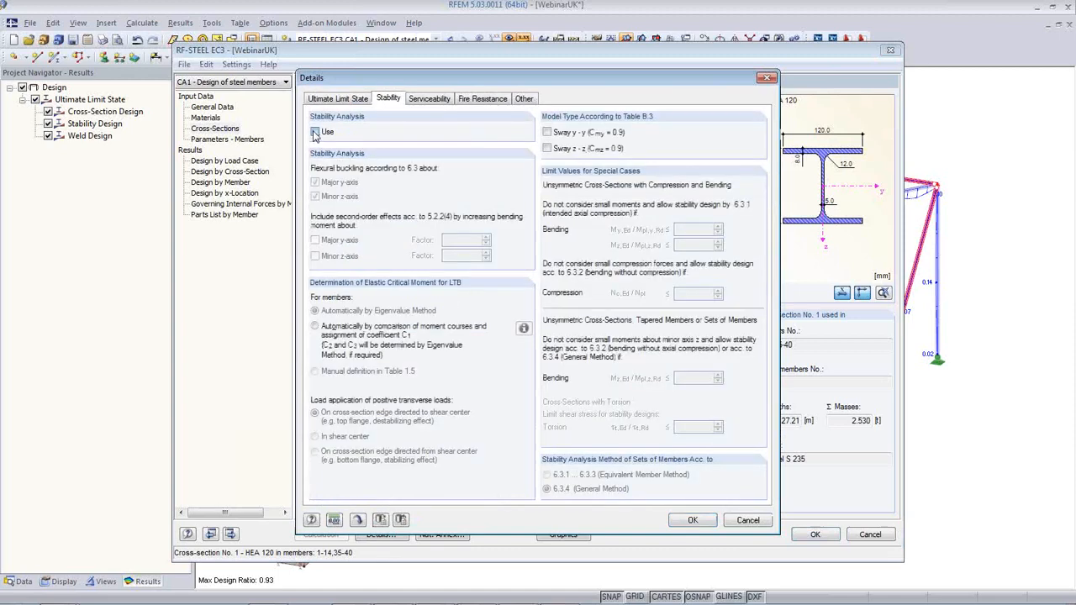
Step: Apply the stability analysis settings in the design details, run the calculation, and review the CO1 result alongside the model
left_click(691, 522)
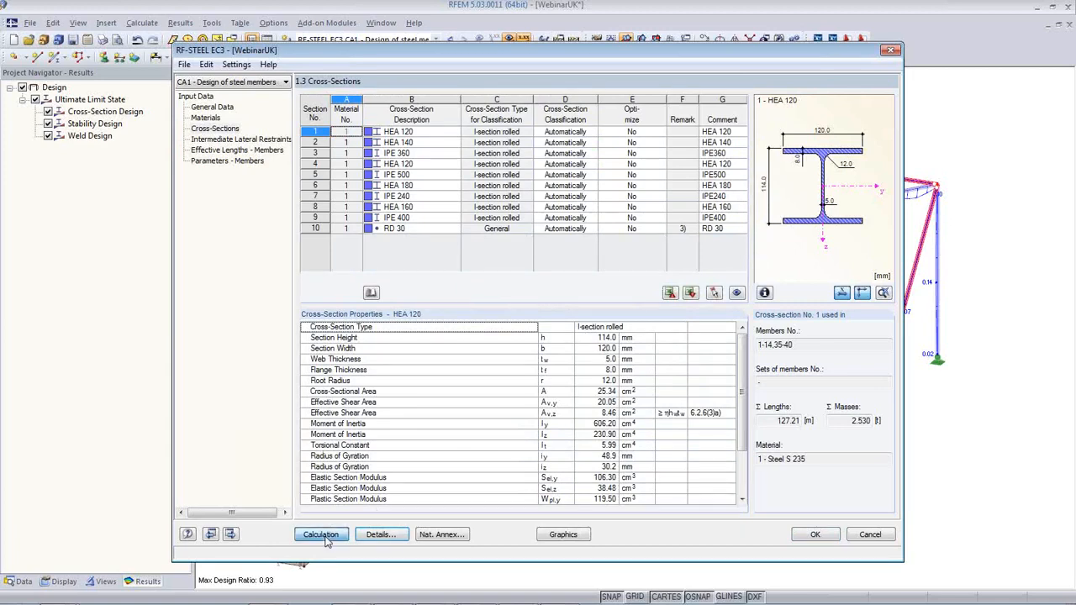
left_click(324, 538)
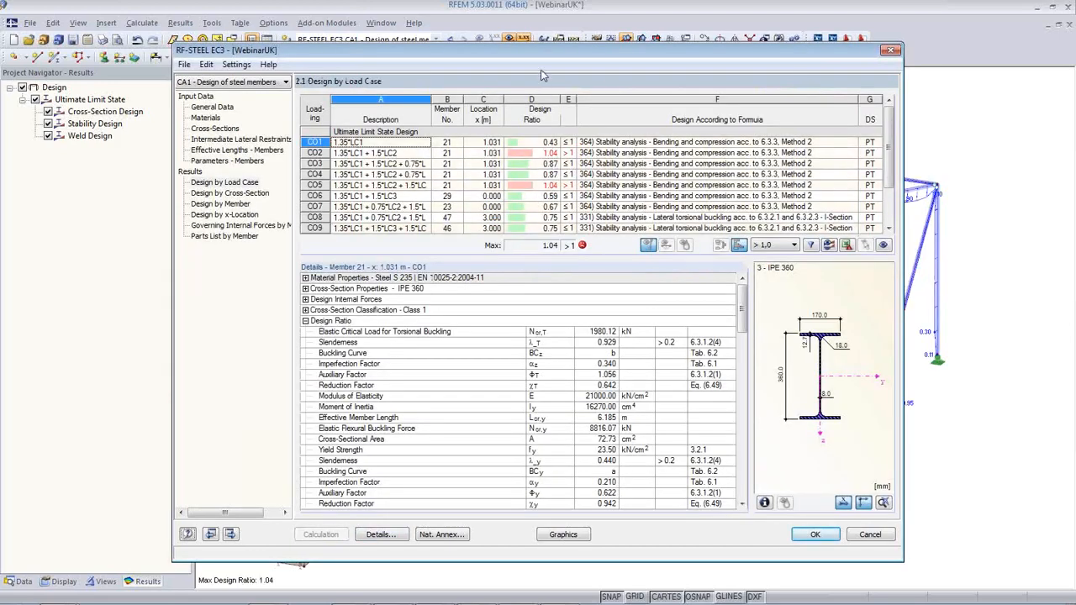
left_click_drag(539, 57, 575, 273)
left_click(557, 359)
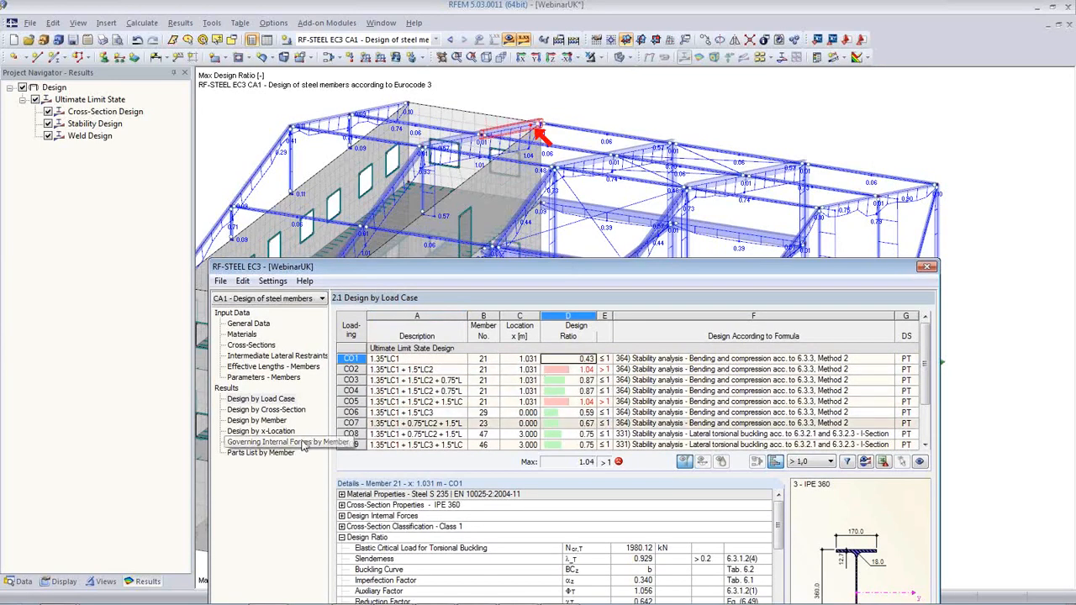
Step: In the Cross-Sections input table, set the optimization of section 2 (HEA 140) to From current row
left_click(251, 345)
left_click(521, 349)
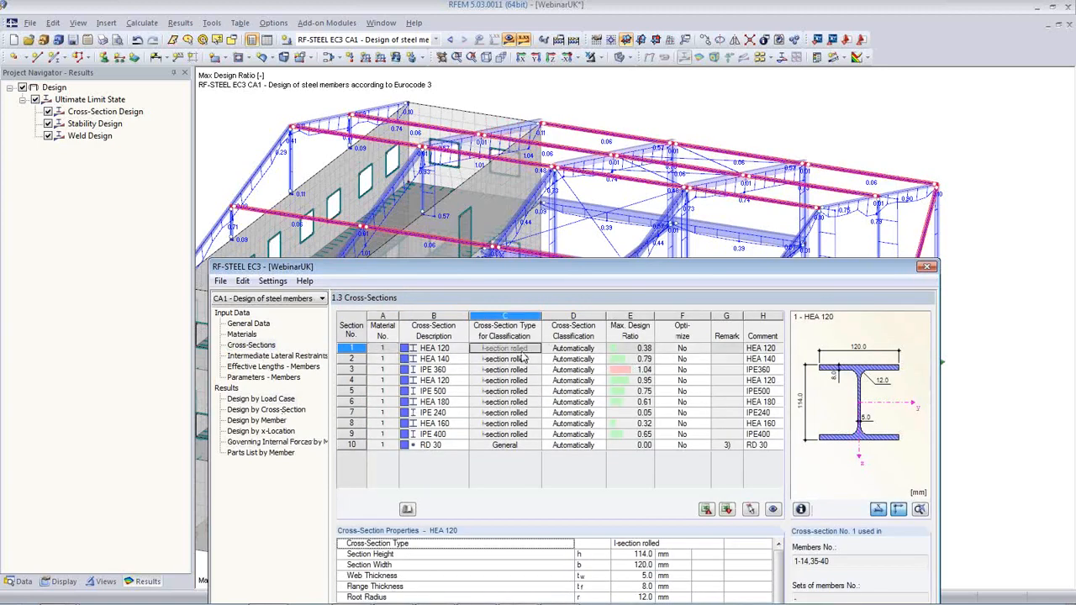
key("Down")
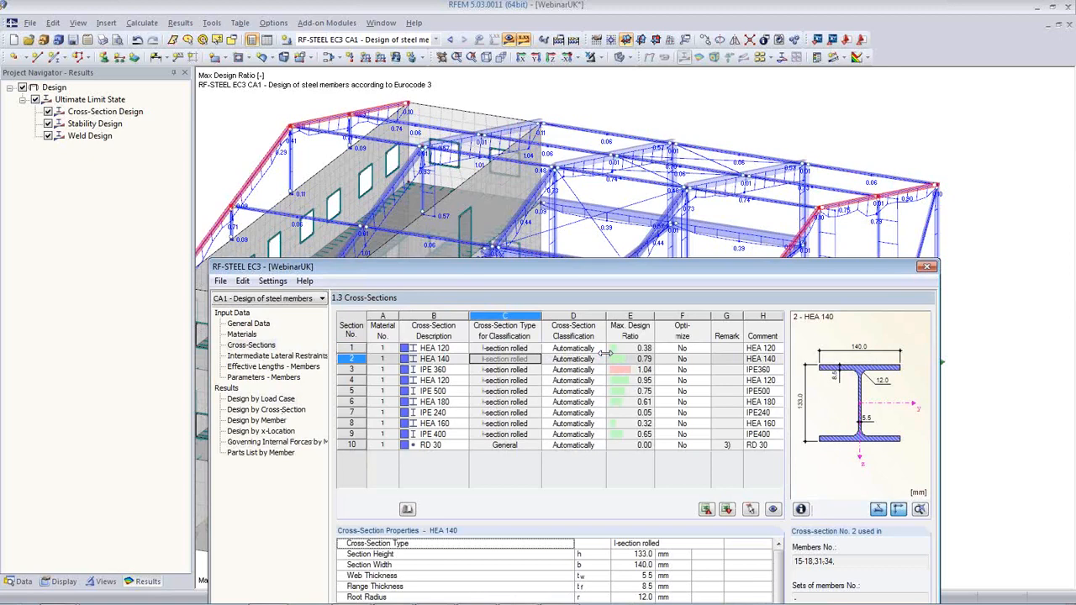
left_click_drag(508, 273, 432, 274)
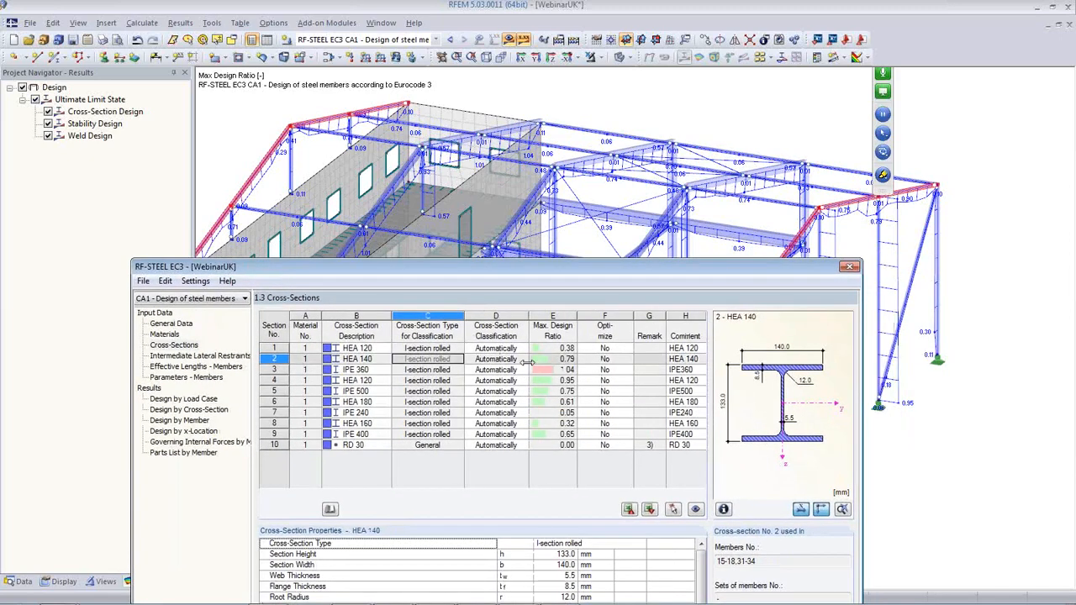
left_click(555, 359)
left_click(584, 359)
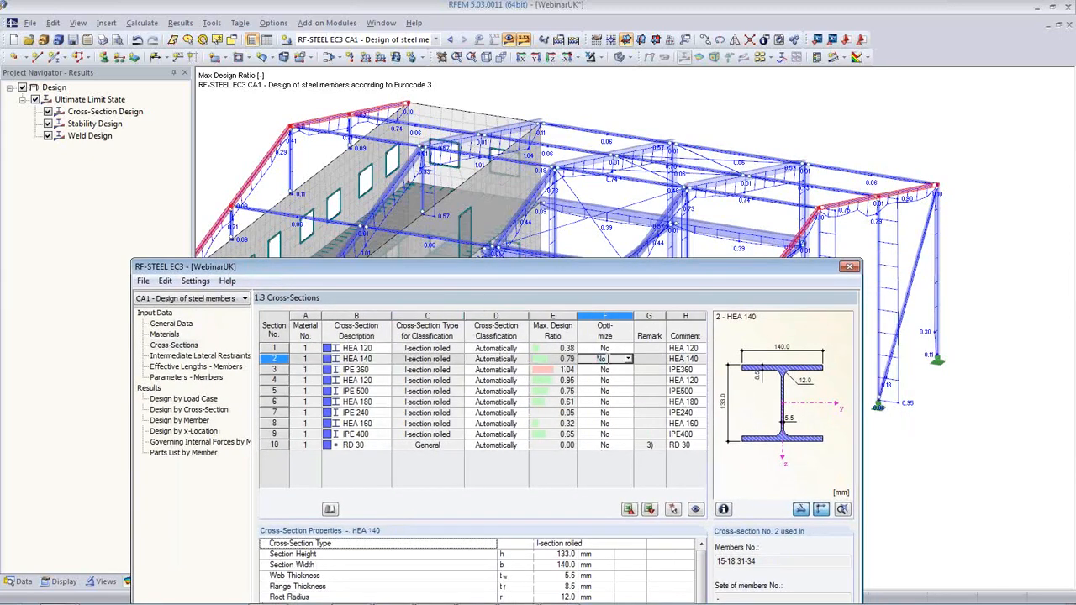
left_click(629, 360)
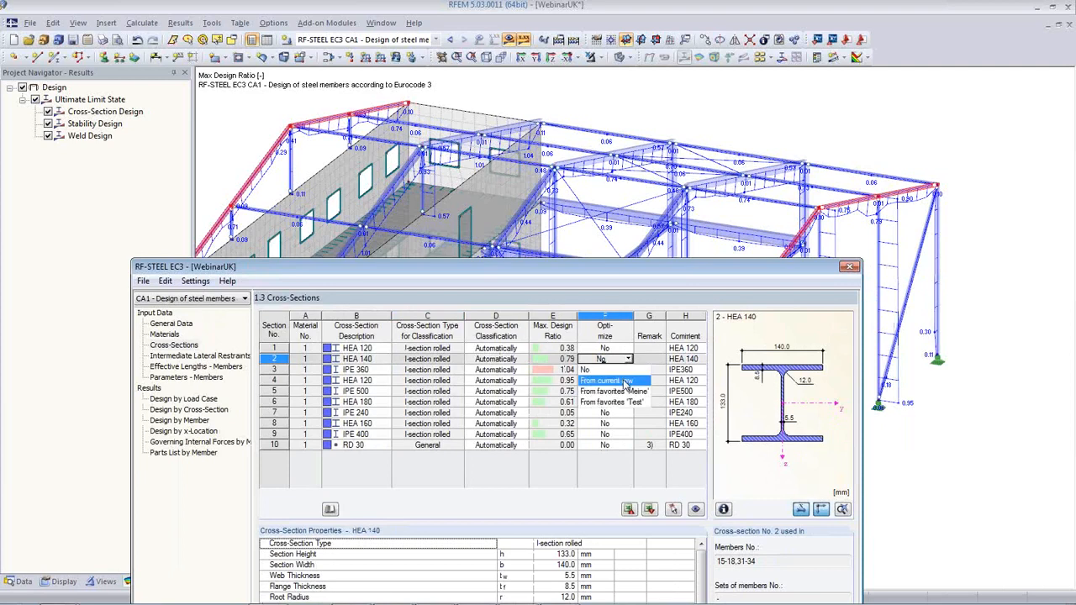
left_click(627, 383)
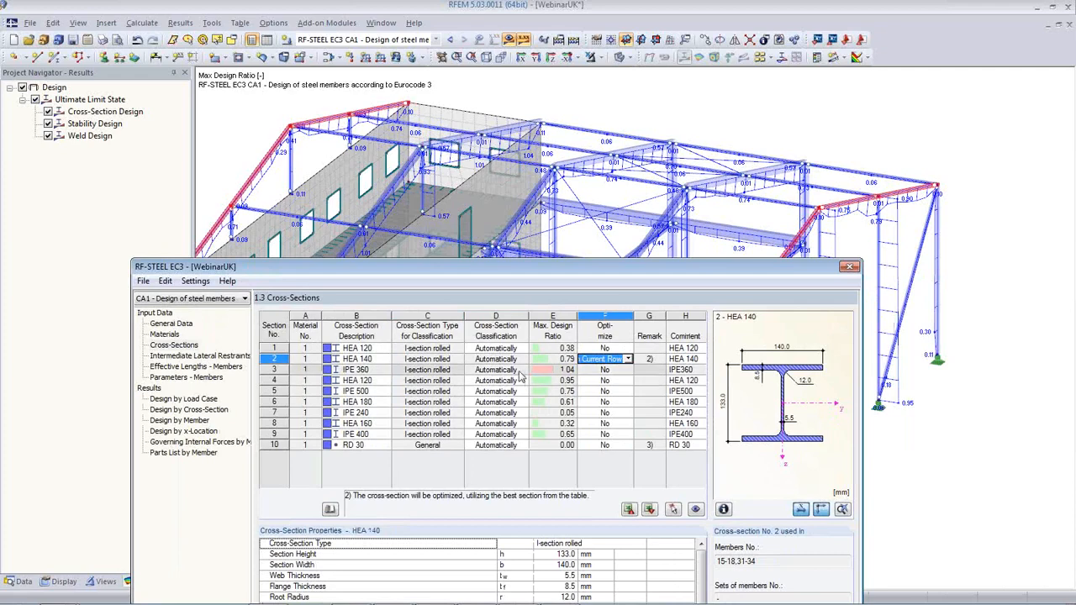
Step: Set the optimization of sections 3 (IPE 360) and 5 (IPE 500) to From current row
left_click(437, 370)
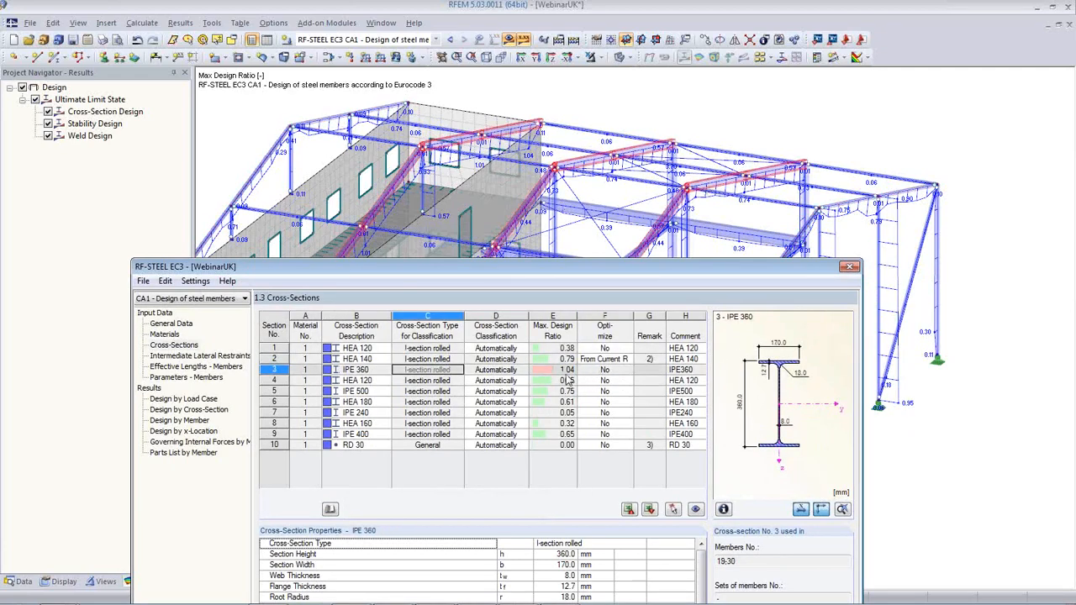
left_click(601, 370)
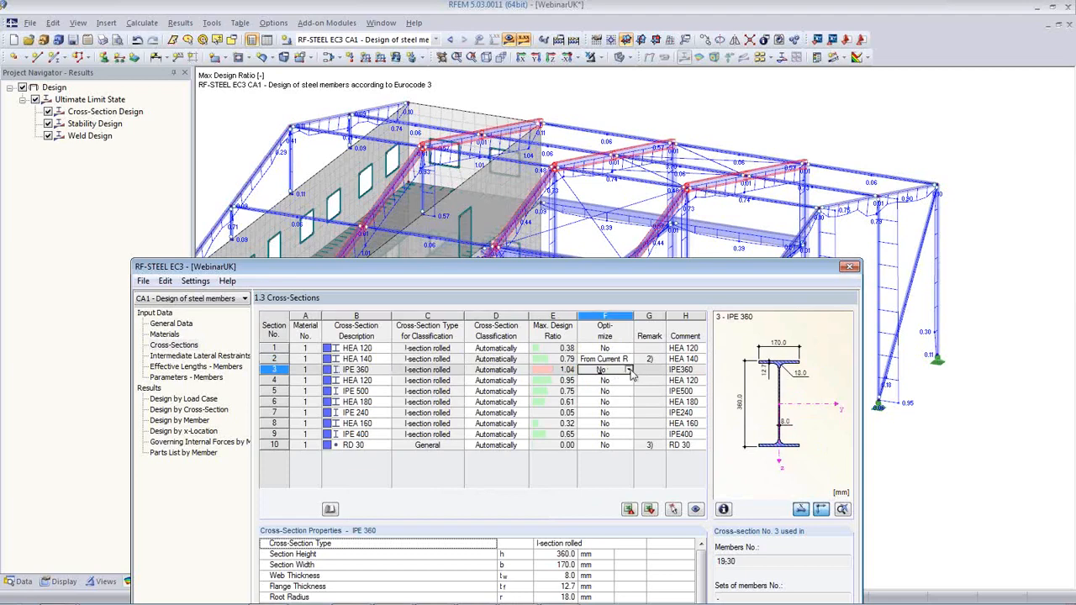
left_click(628, 370)
left_click(605, 390)
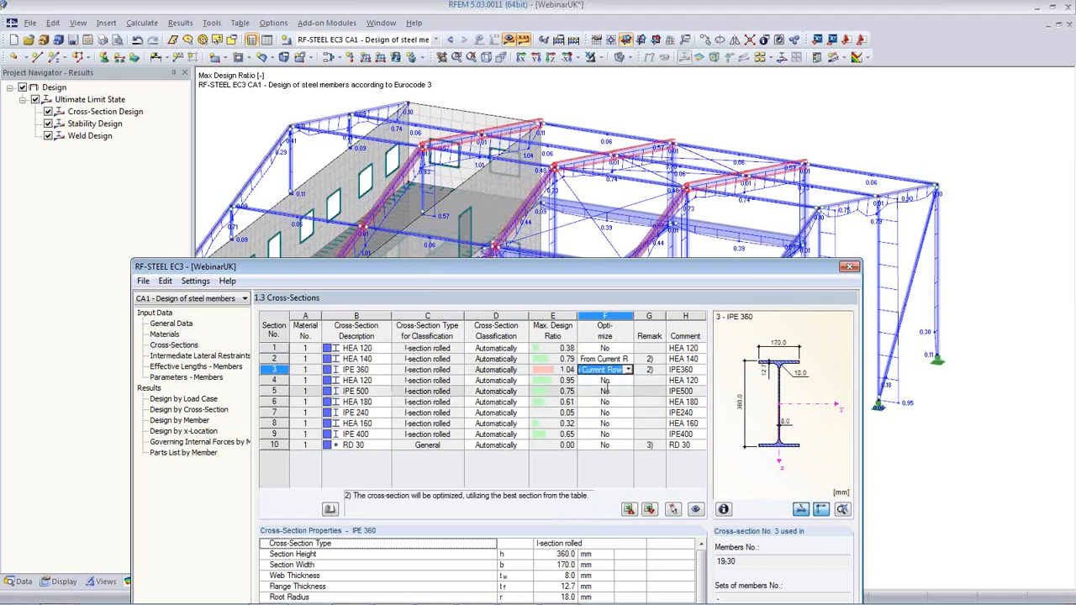
left_click(620, 380)
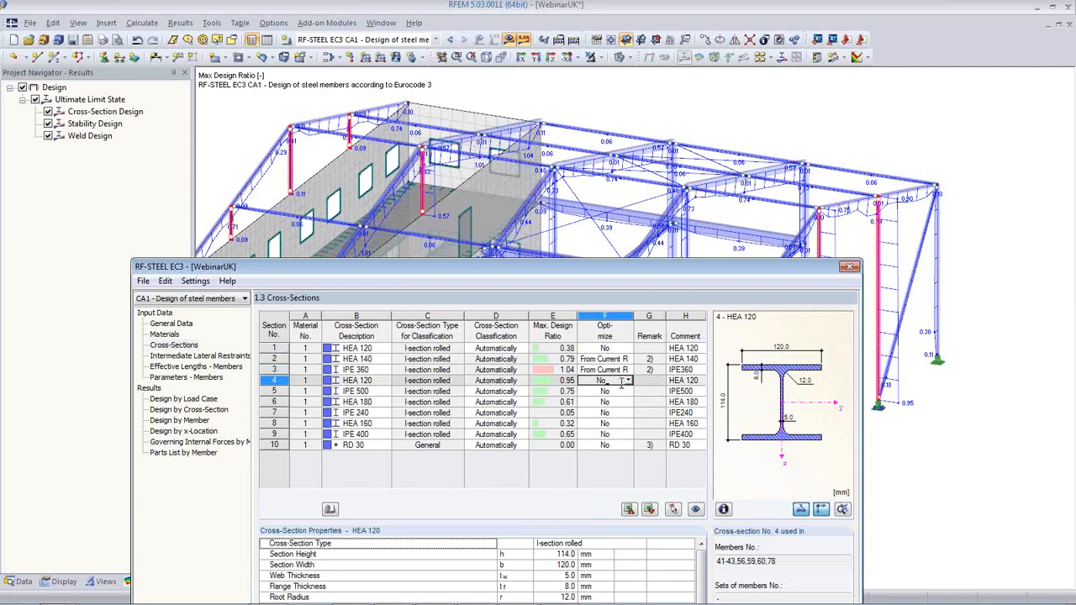
key("Down")
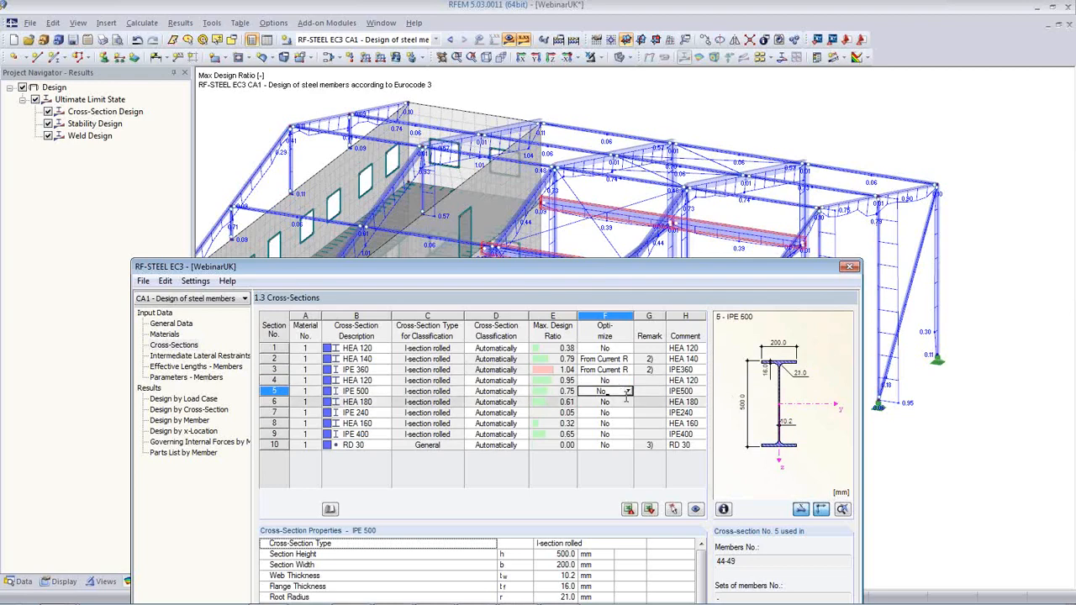
left_click(628, 390)
left_click(623, 414)
Step: Set the optimization of sections 6 (HEA 180) and 7 (IPE 240) to From current row
left_click_drag(578, 270, 588, 416)
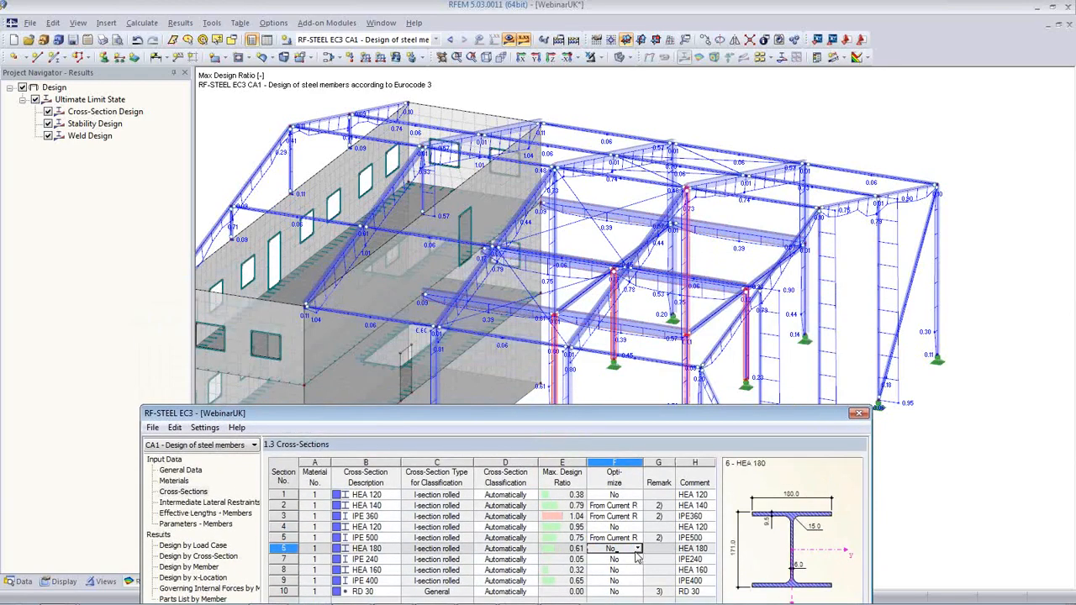
key("Down")
left_click(637, 548)
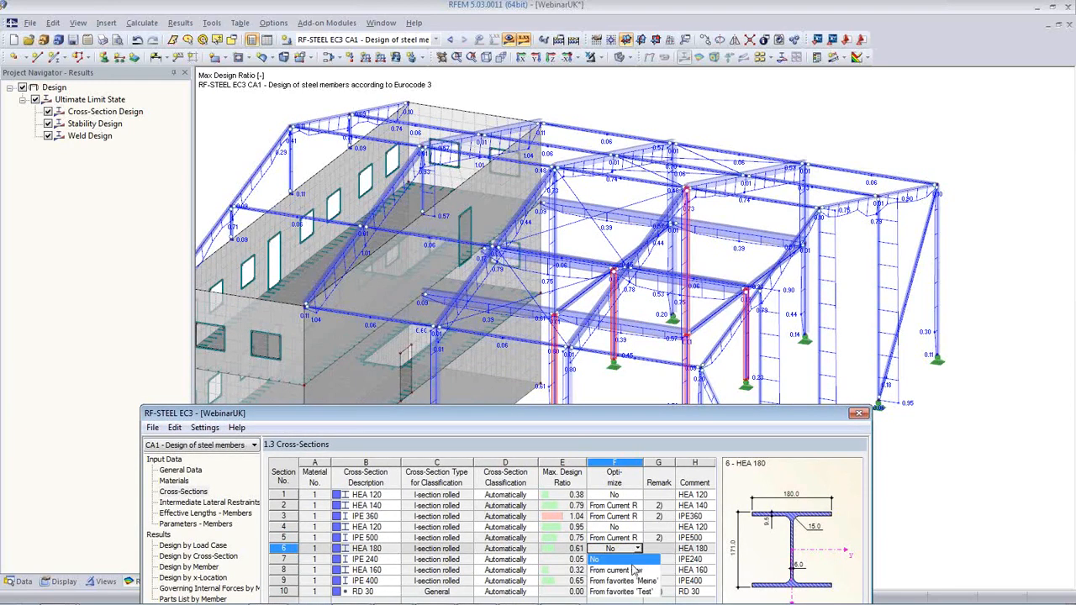
left_click(630, 569)
left_click(634, 561)
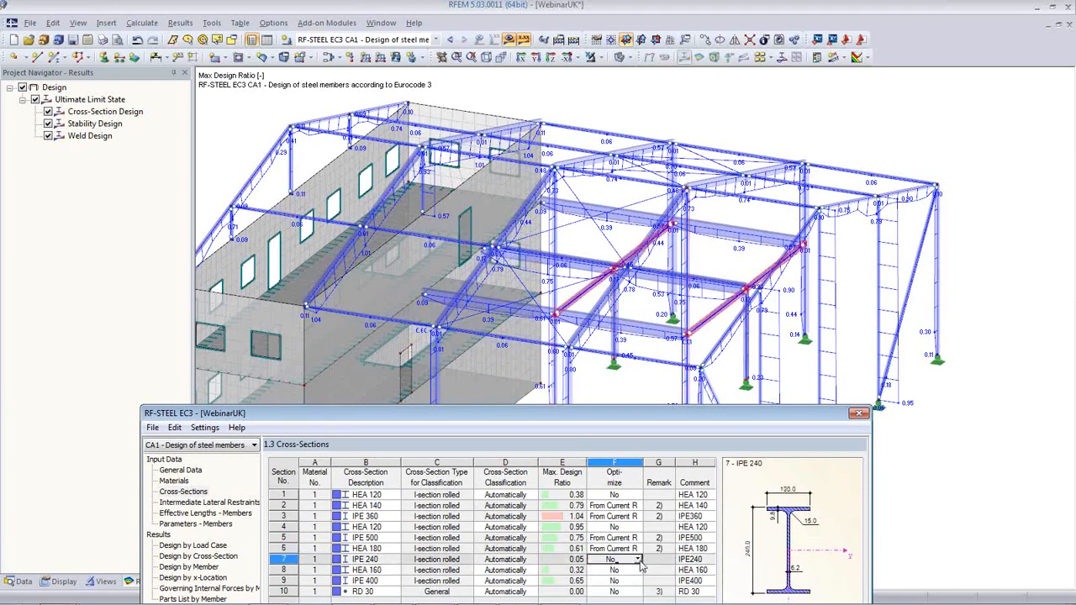
left_click(638, 560)
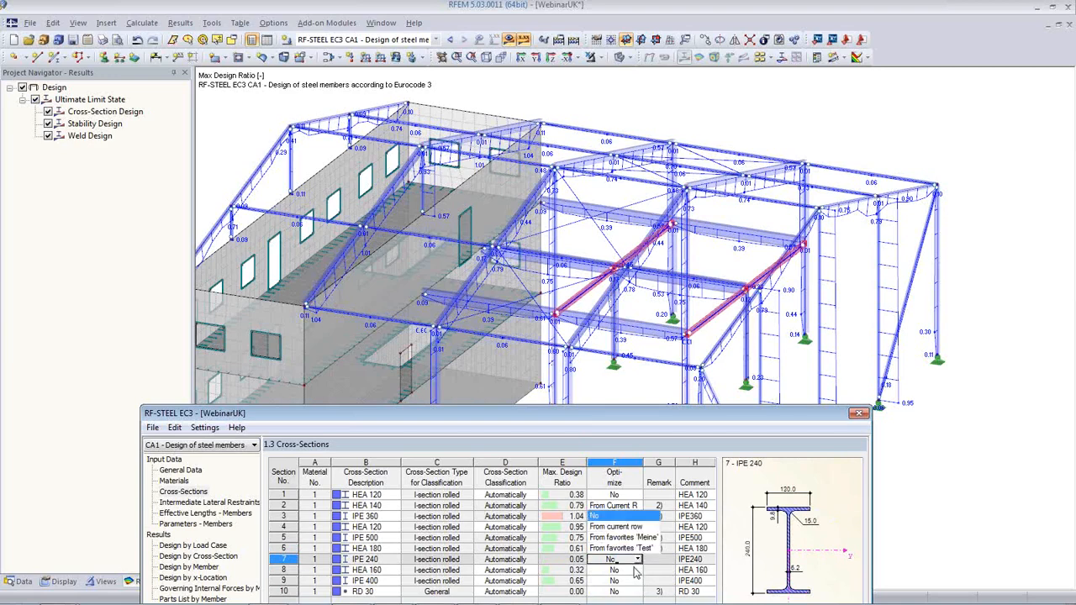
left_click(618, 526)
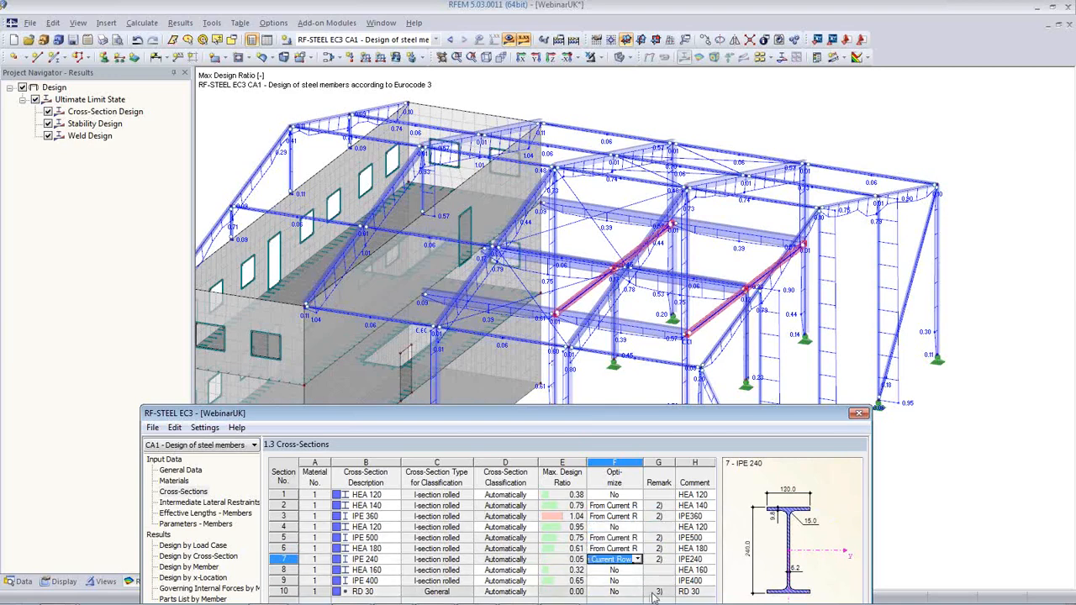
Step: Set the optimization of sections 8 (HEA 160) and 9 (IPE 400) to From current row
left_click(638, 570)
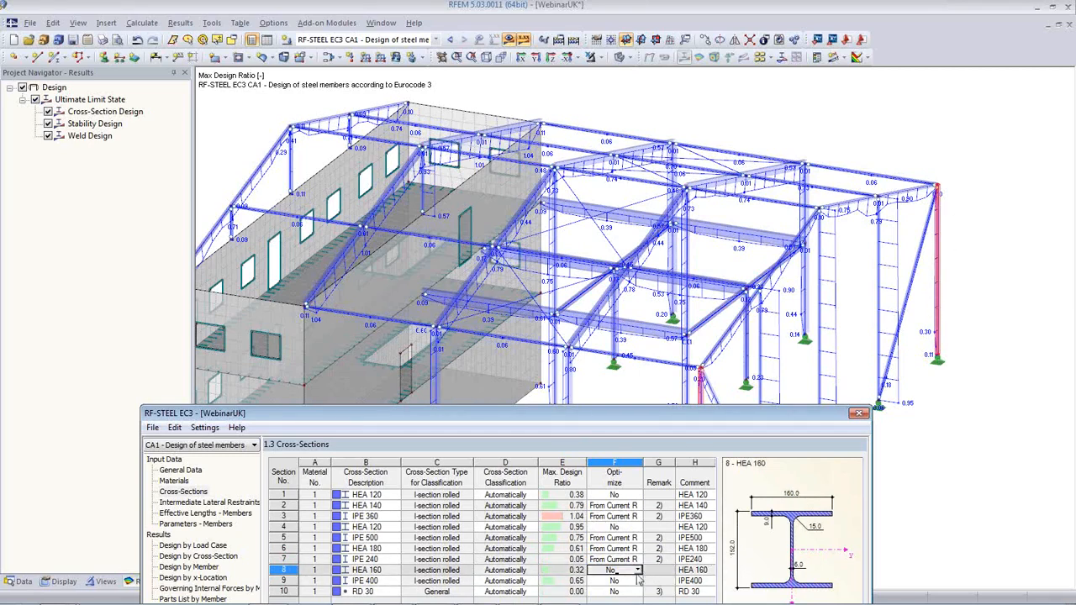
left_click(638, 572)
left_click(620, 559)
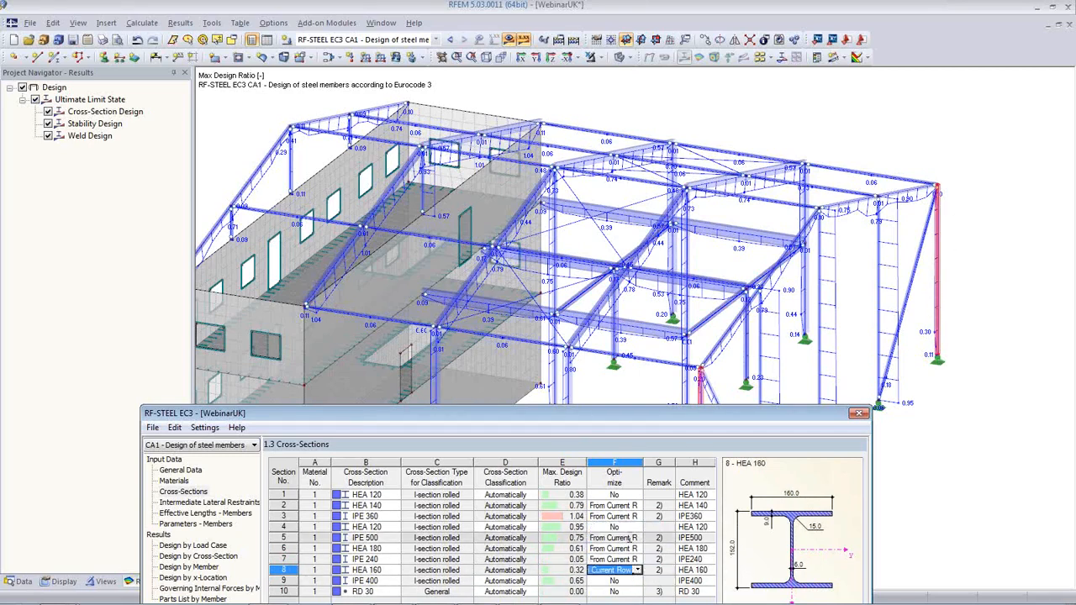
left_click_drag(571, 413, 566, 345)
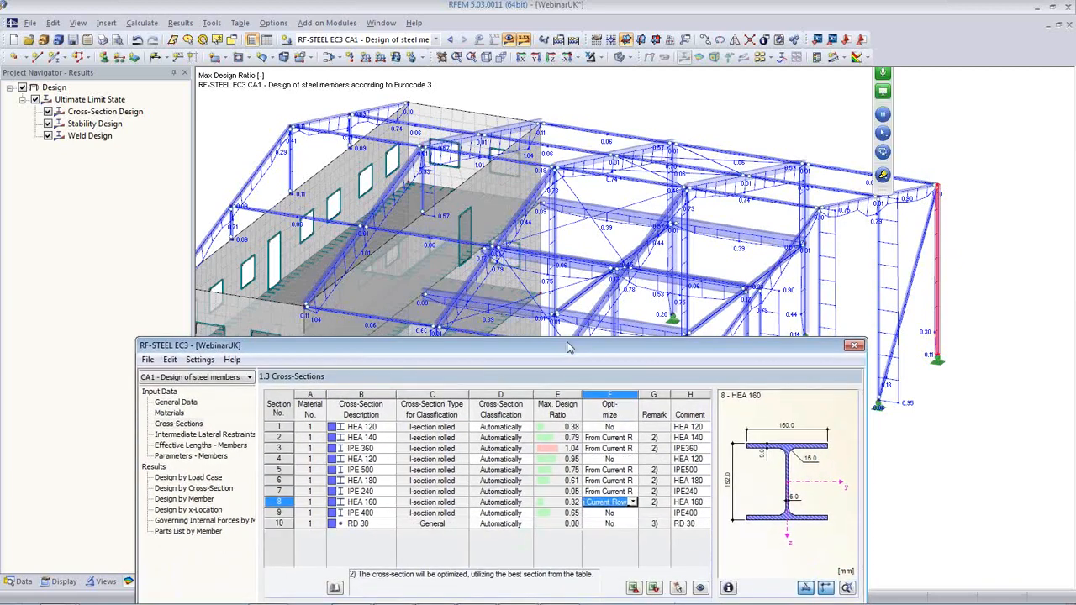
left_click(623, 515)
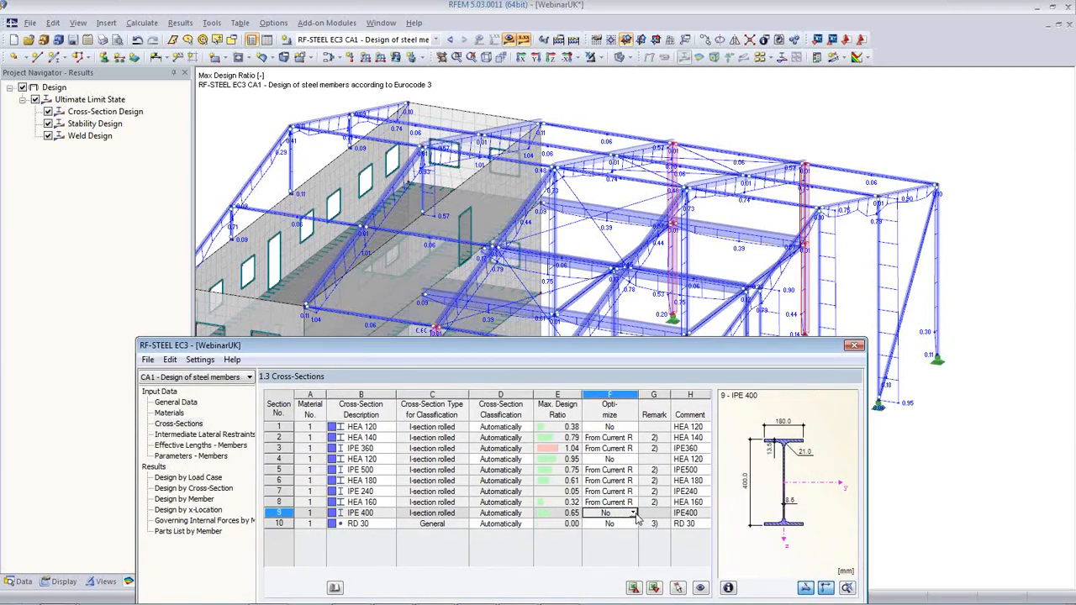
left_click(634, 513)
left_click(627, 536)
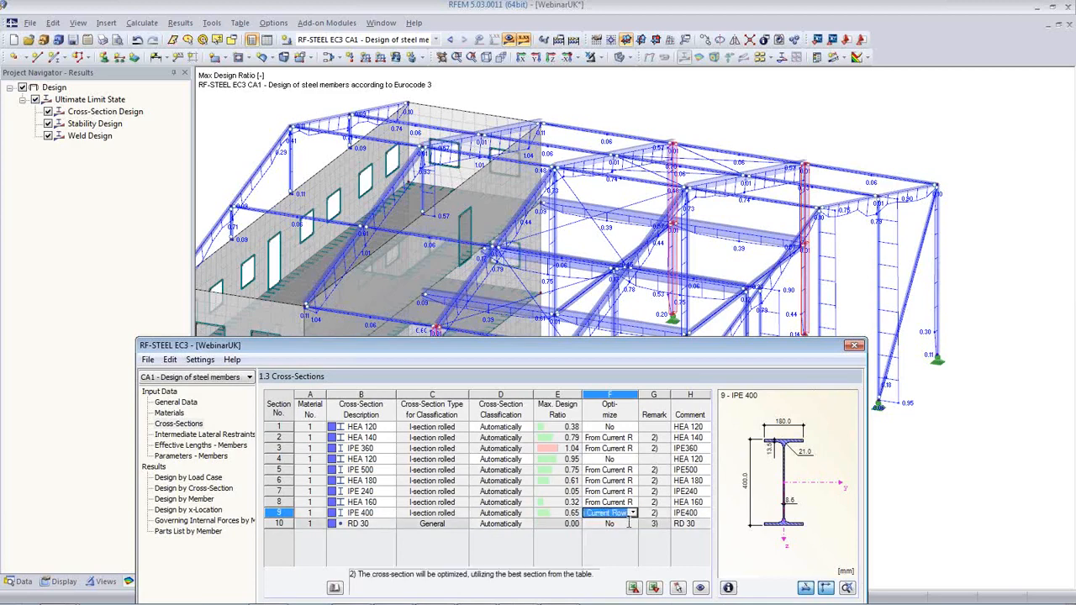
left_click(632, 524)
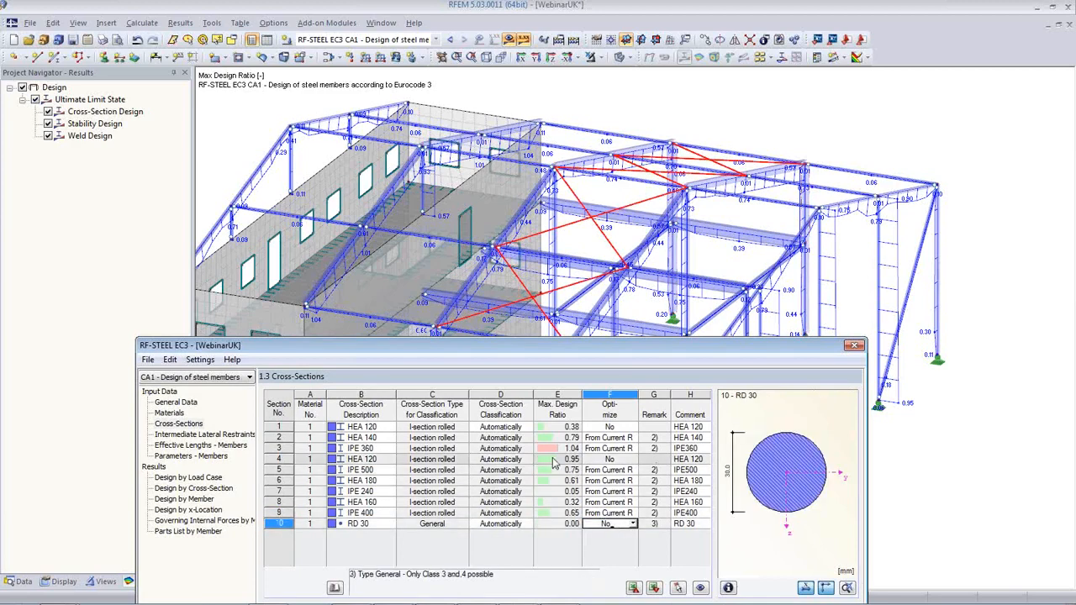
left_click_drag(511, 351, 476, 373)
left_click(563, 531)
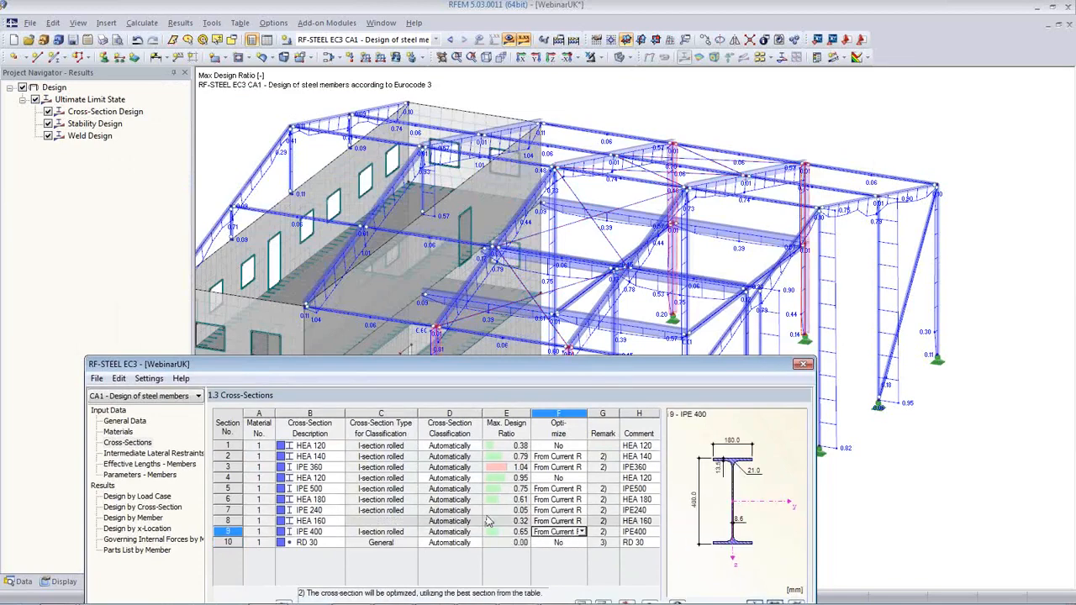
left_click_drag(628, 367, 727, 468)
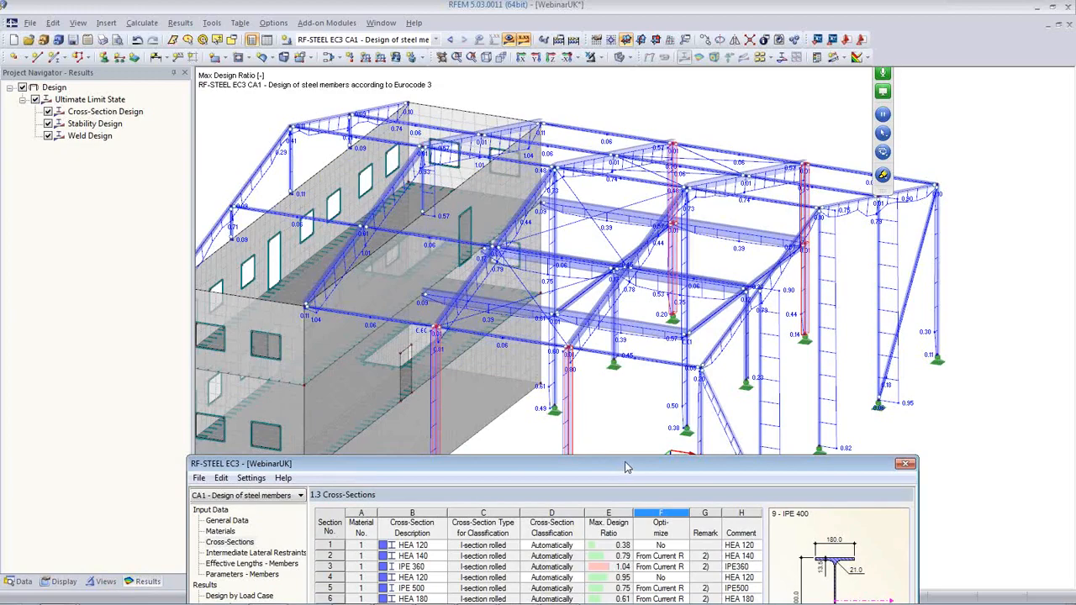
Step: Open the effective lengths of members and go to the front IPE 400 column's entry by picking it graphically in the model
left_click_drag(625, 467, 602, 144)
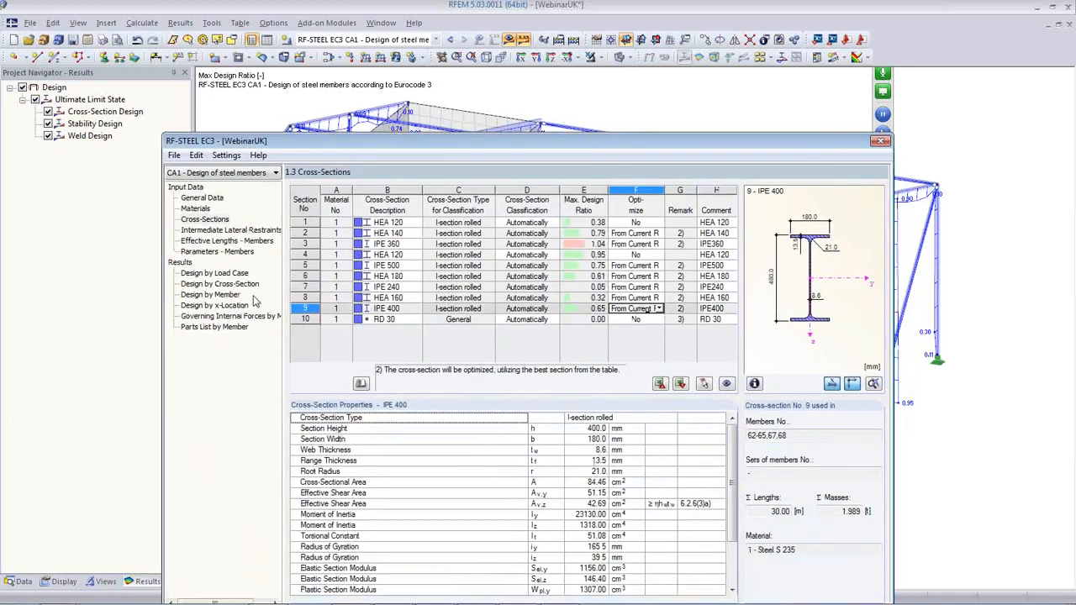
left_click(227, 240)
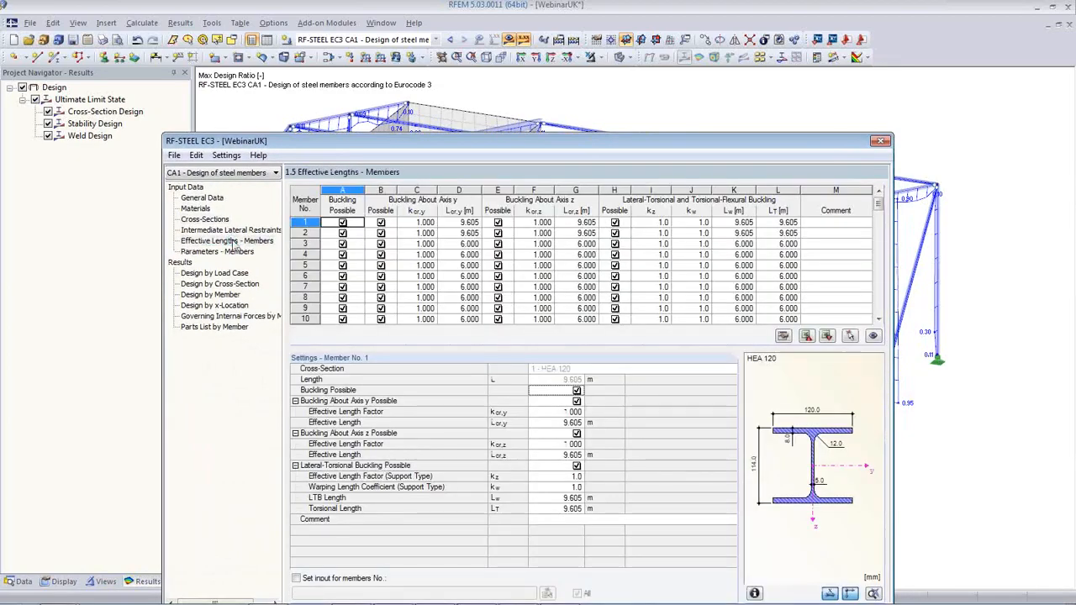
left_click_drag(439, 142, 376, 89)
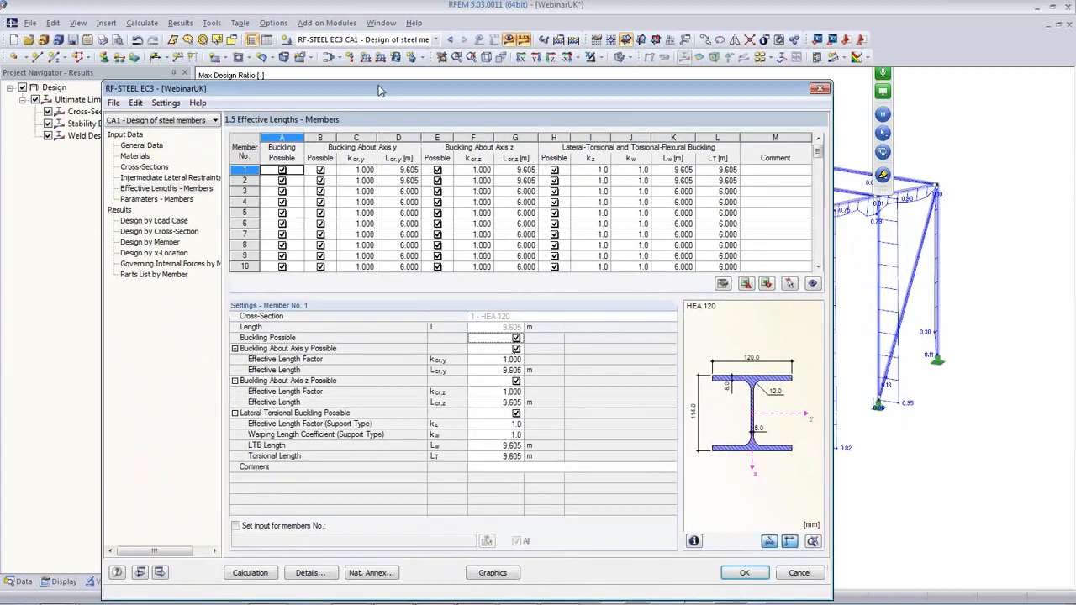
left_click(787, 284)
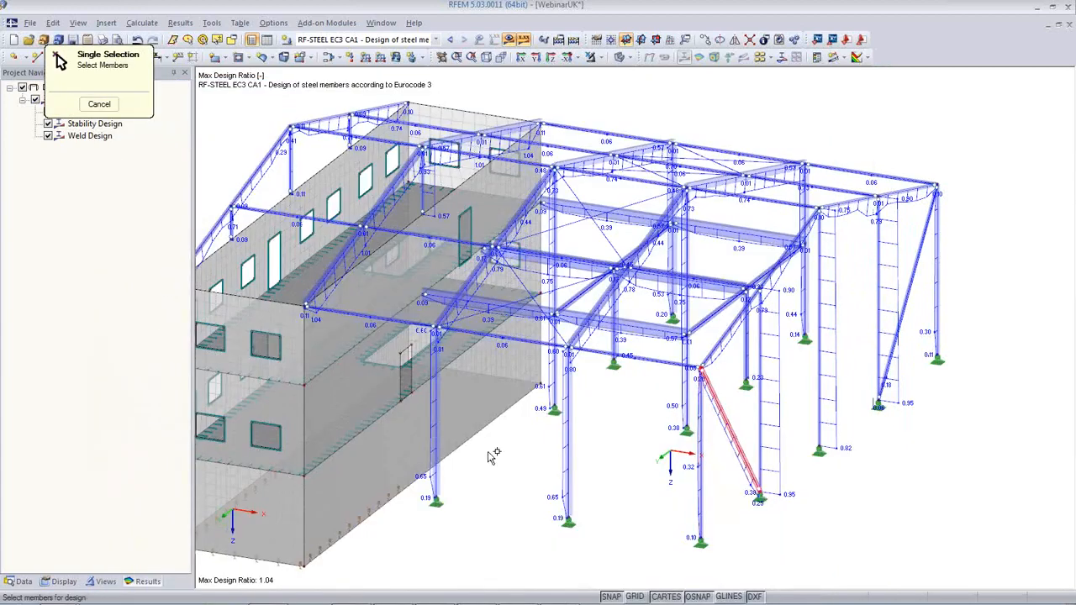
left_click(436, 434)
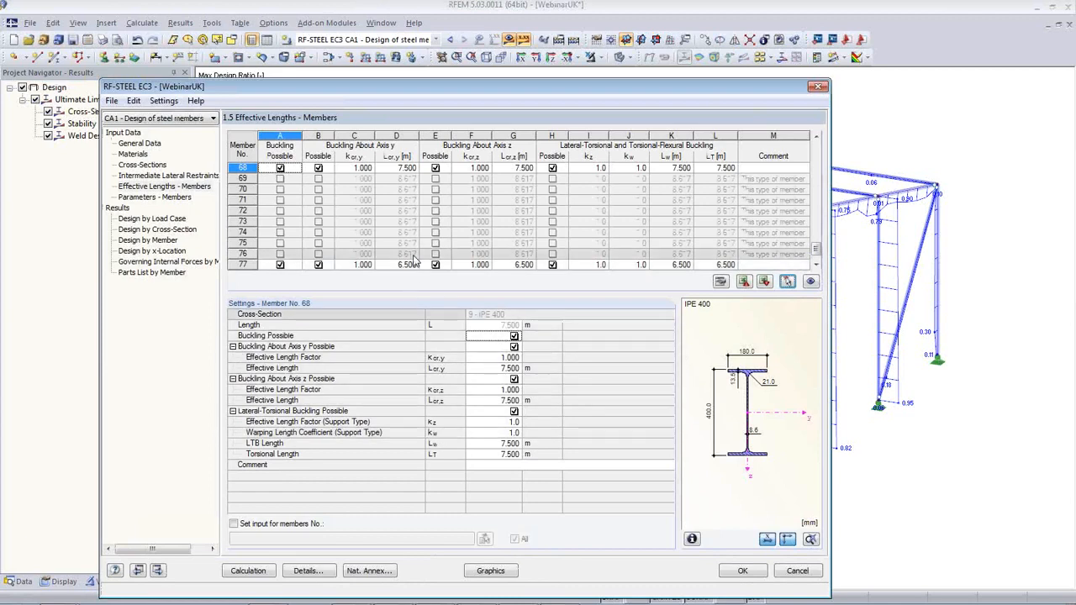
Step: Set the effective length factor for buckling about the y-axis of member 68 to 6
left_click(347, 164)
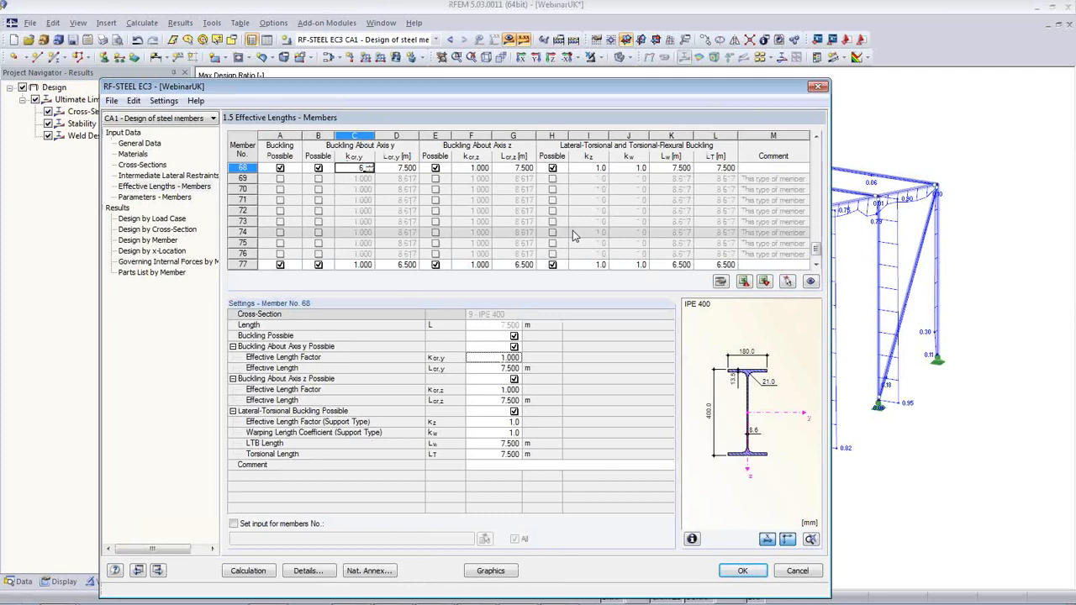
type("6")
key("Tab")
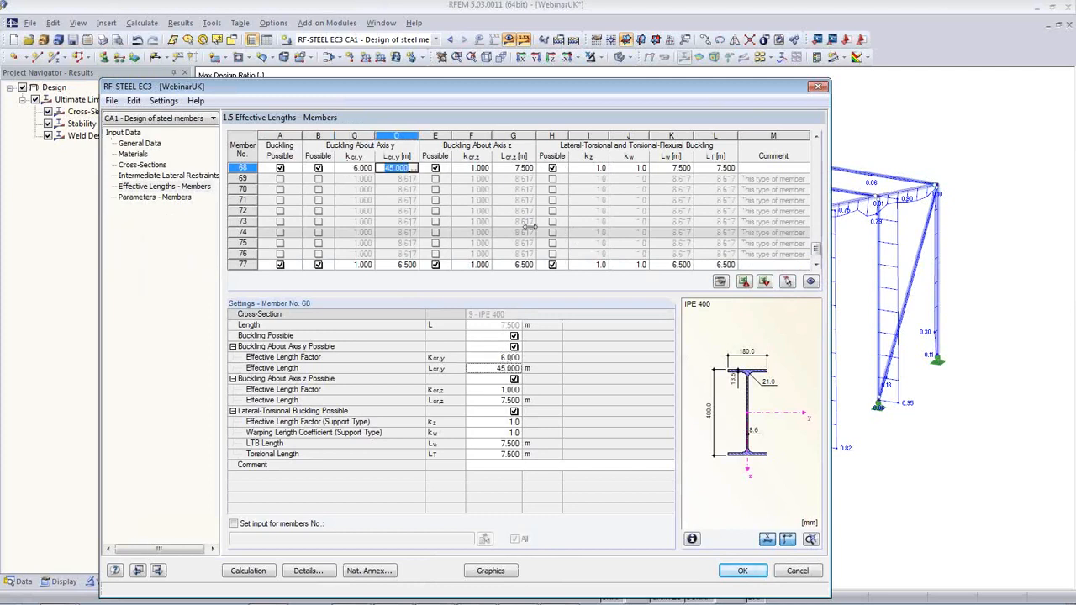
left_click(411, 169)
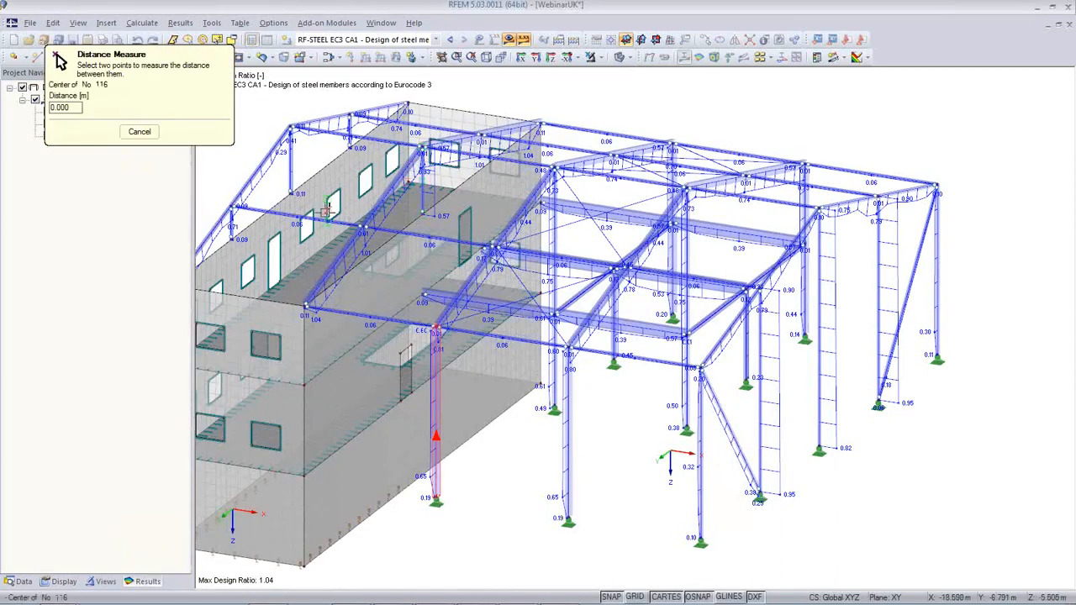
left_click(139, 133)
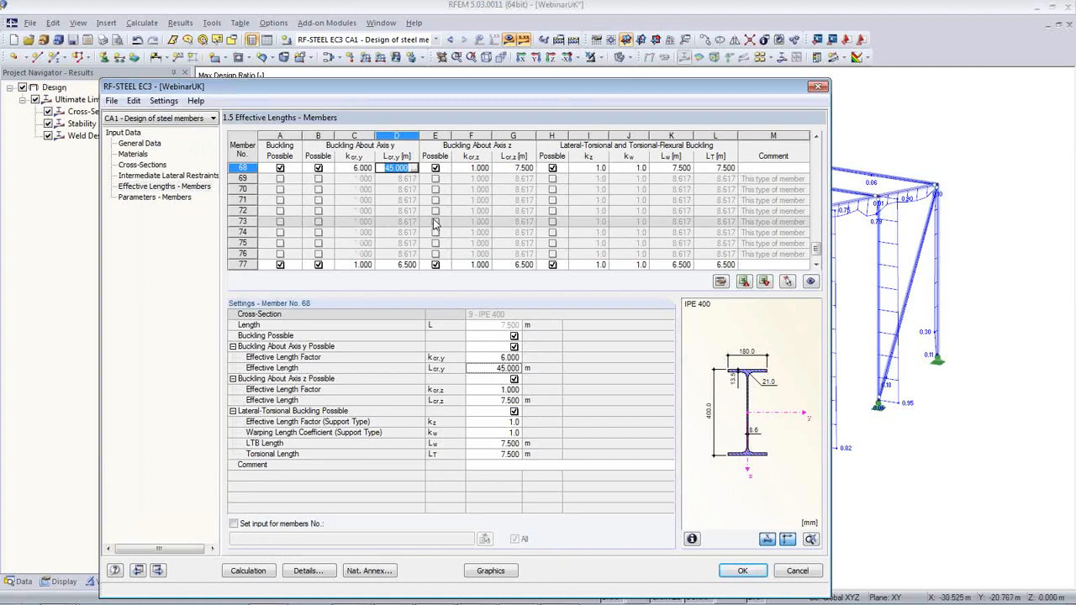
left_click(488, 370)
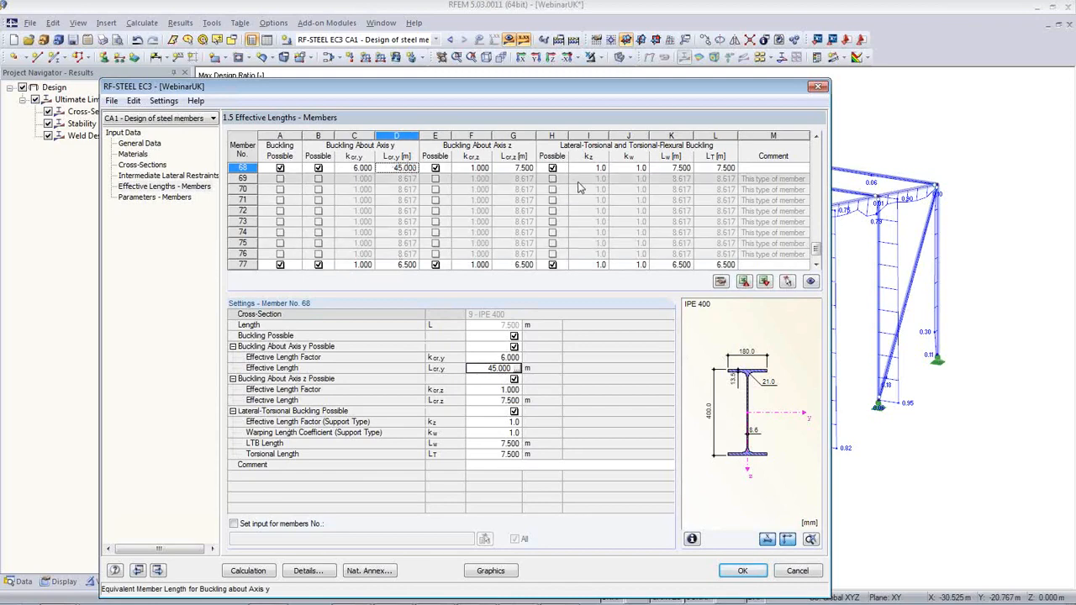
Step: Pick the neighbouring front column, member 67, in the model and copy member 68's 45 m effective length about the y-axis to it
left_click(786, 283)
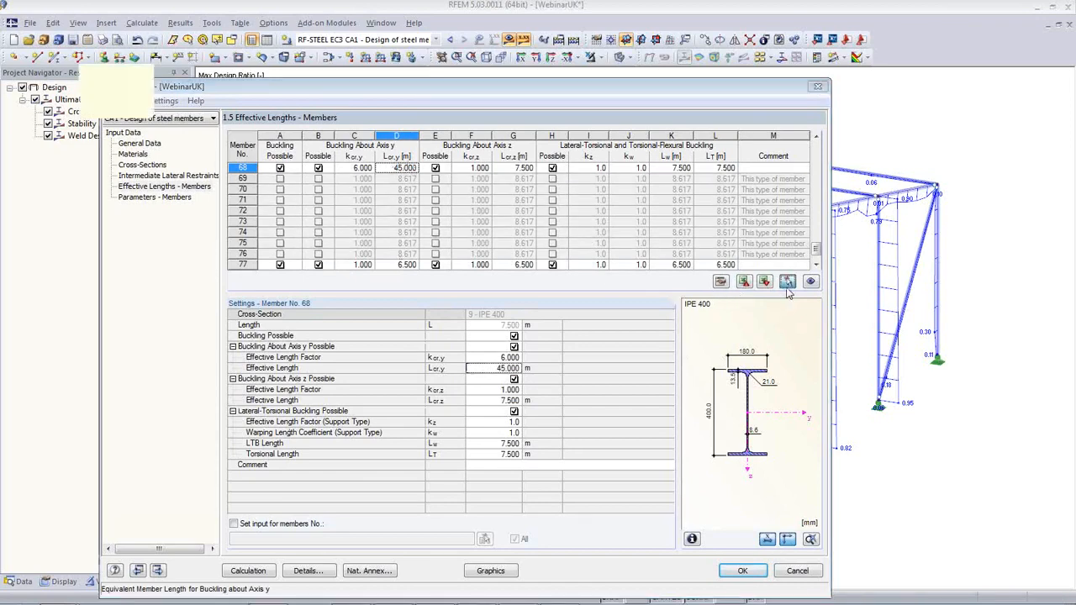
left_click(572, 420)
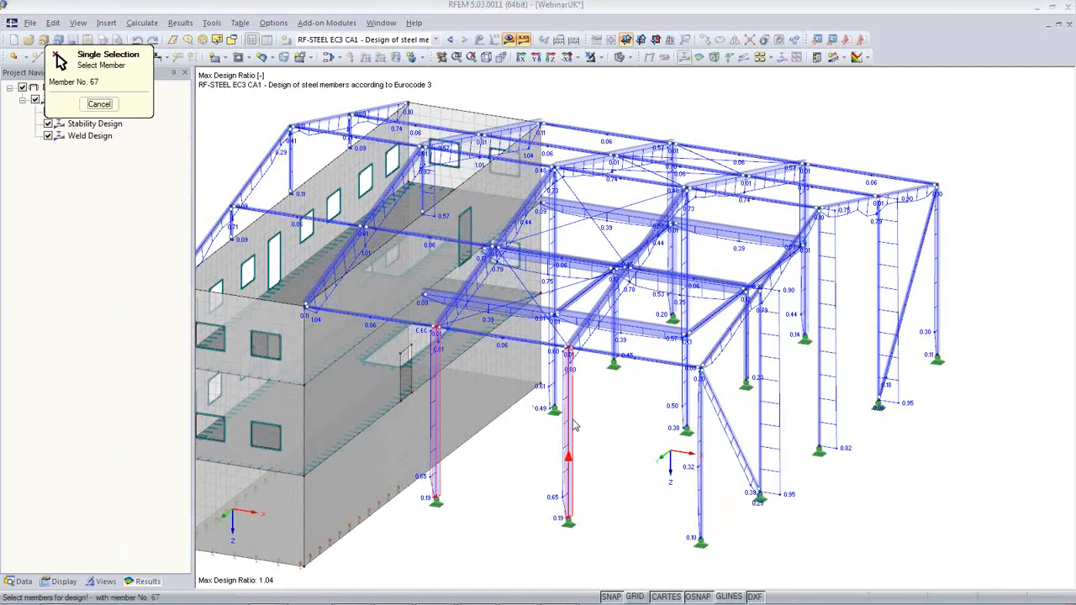
left_click(397, 177)
left_click(396, 177)
key("ctrl+c")
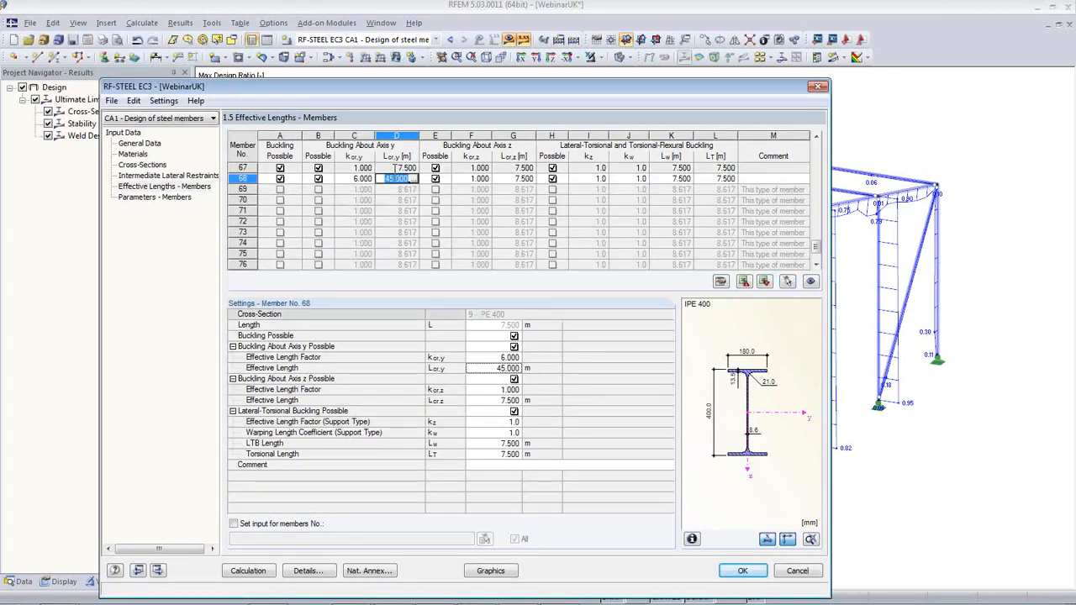
left_click(394, 169)
key("ctrl+v")
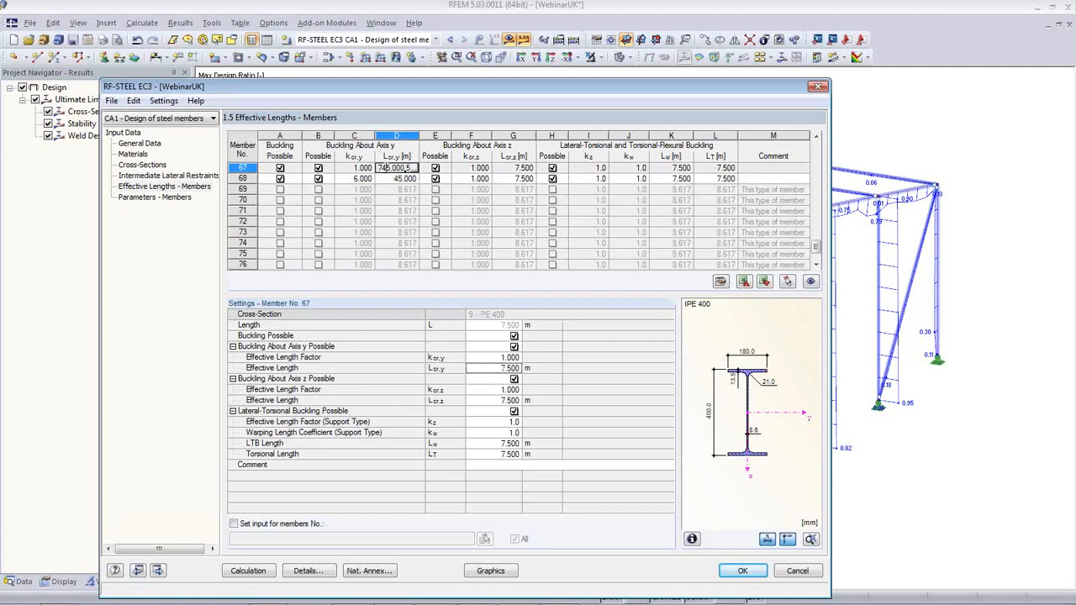
key("ctrl+z")
key("ctrl+v")
key("Return")
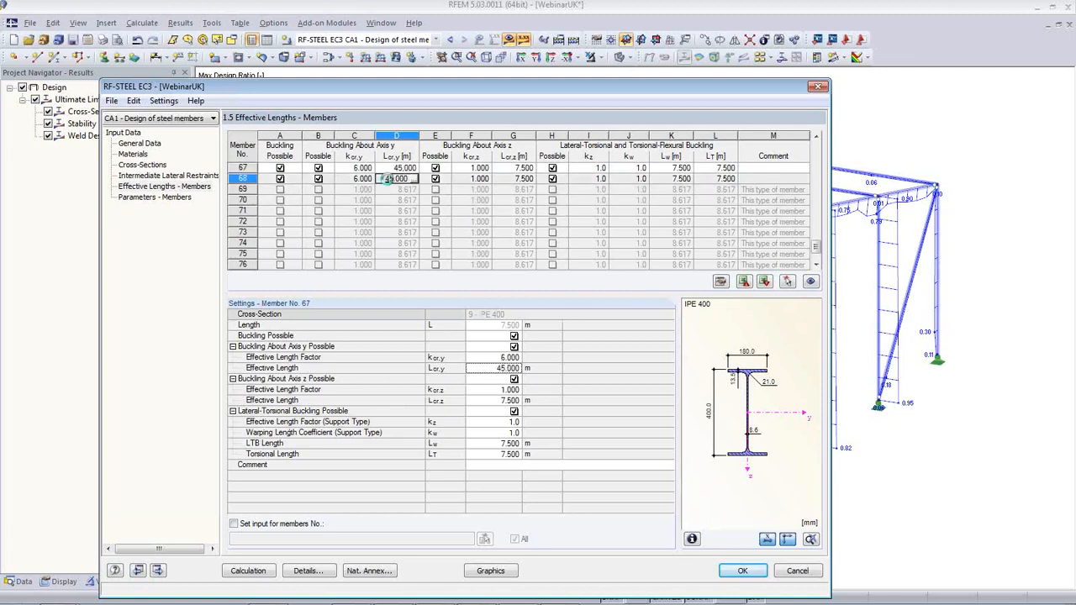
Step: Pick member 63 graphically in the model and set its effective length about the y-axis to 45 m
left_click(786, 281)
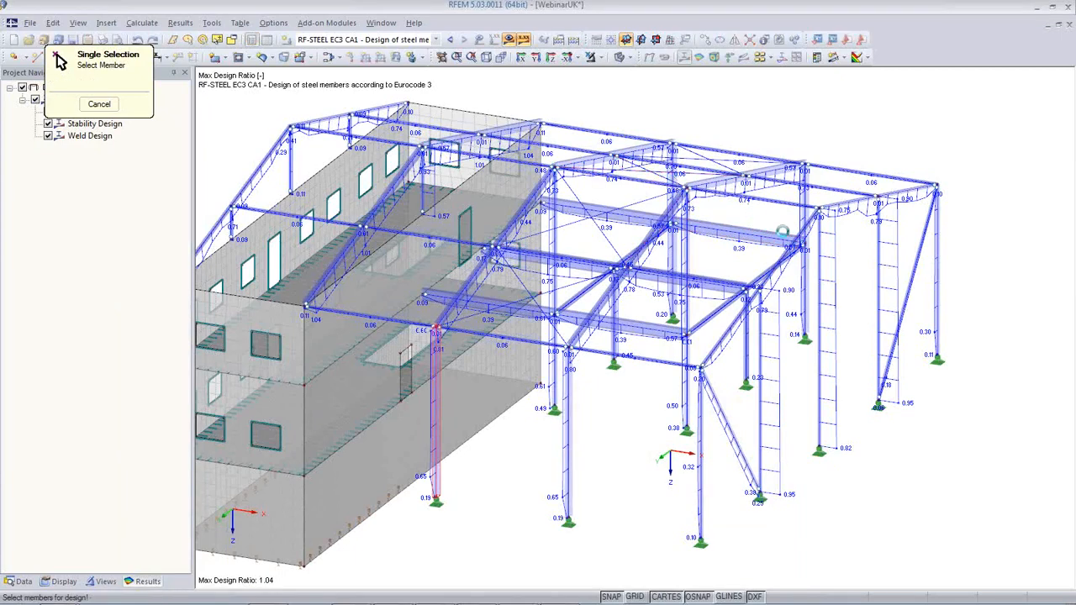
left_click(806, 220)
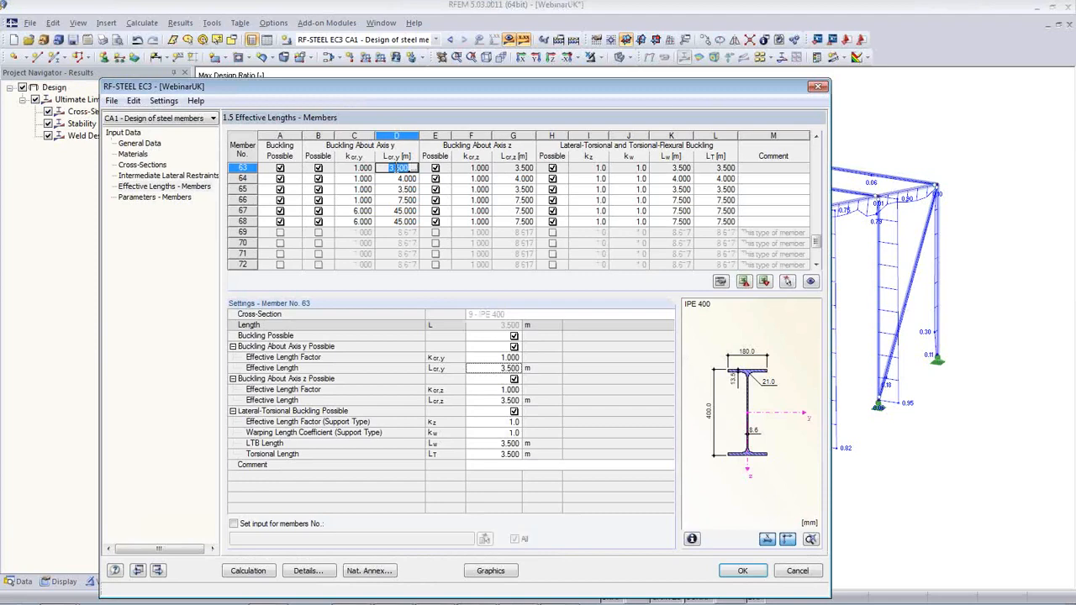
type("45.000")
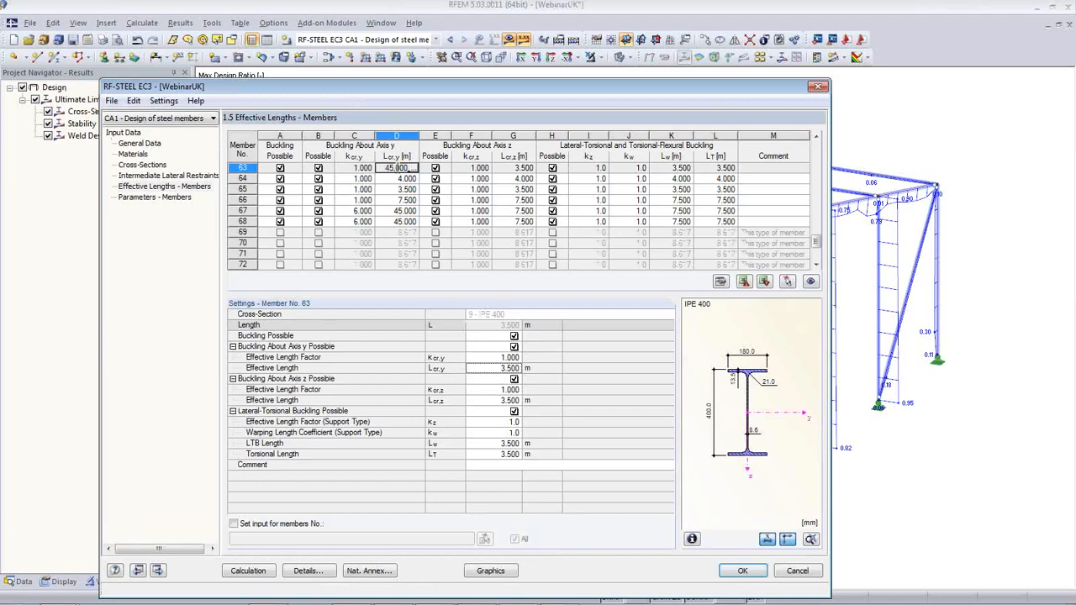
Step: Pick member 65 graphically in the model and set its effective length about the y-axis to 45 m
left_click(787, 282)
scroll(720, 219, "up", 5)
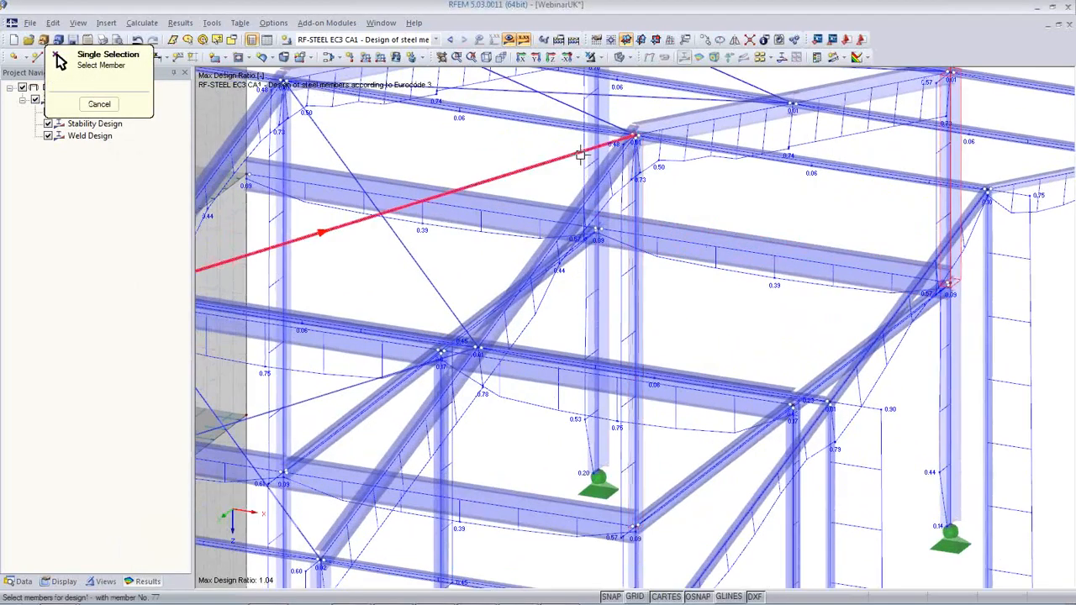
left_click(592, 153)
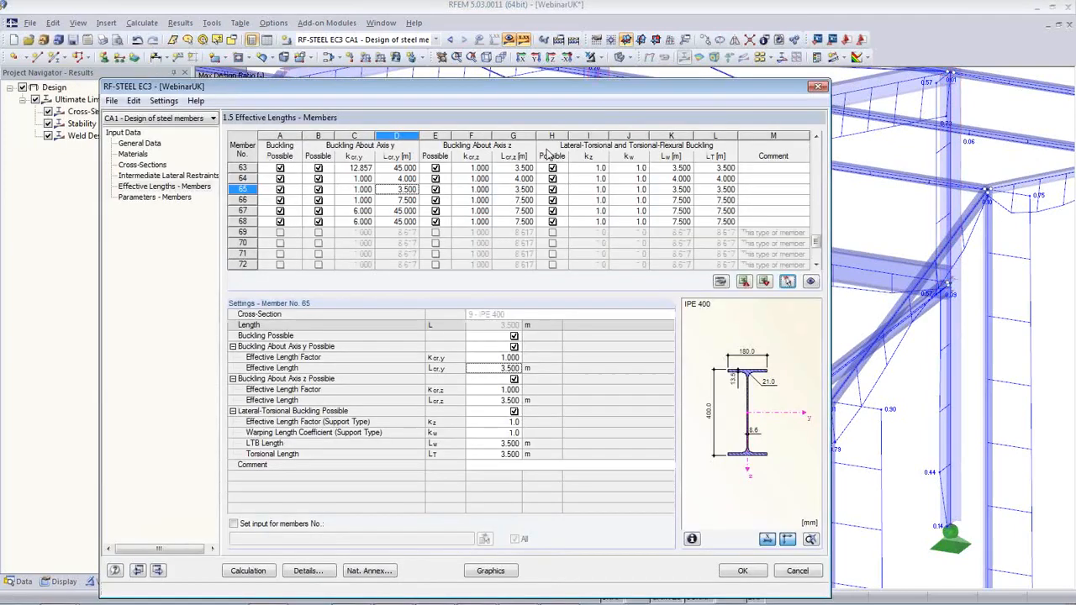
left_click(403, 191)
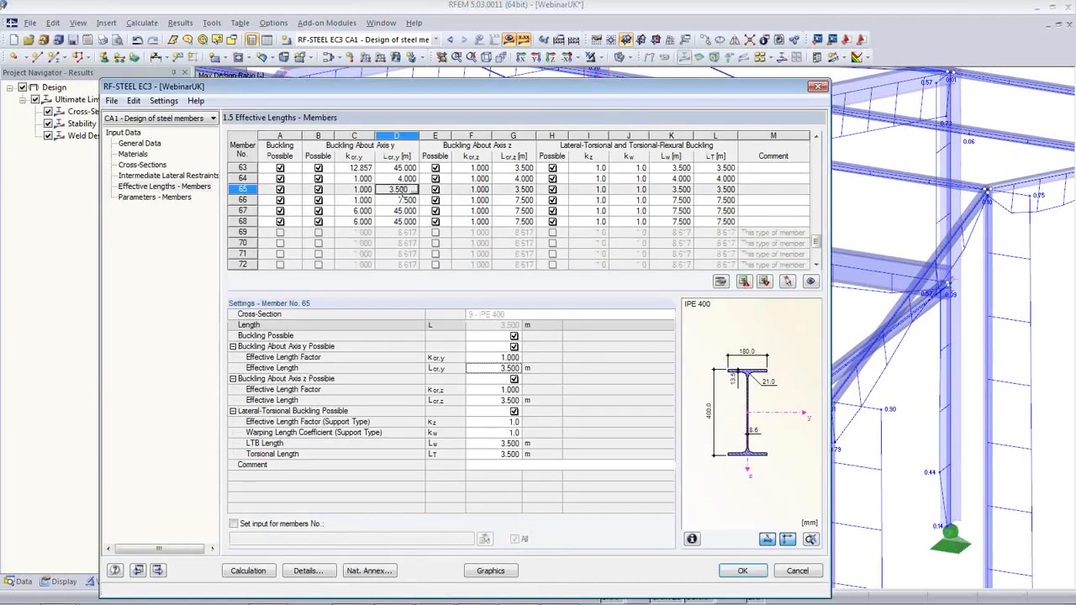
double_click(402, 196)
type("45")
key("Return")
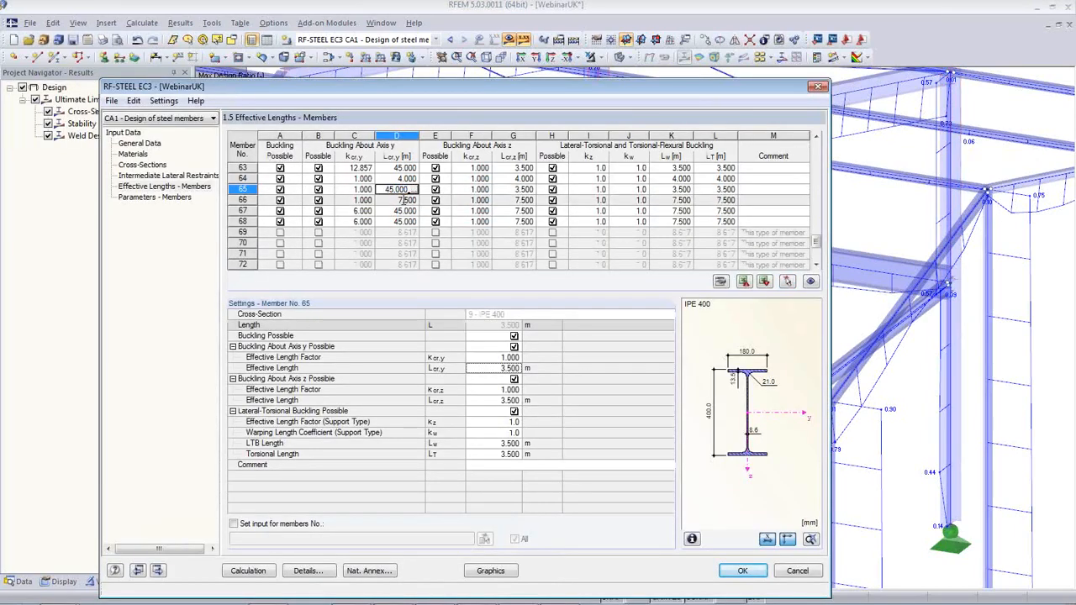
Step: Check the positions of members 63 and 65 in the model and run the steel design calculation
left_click(407, 168)
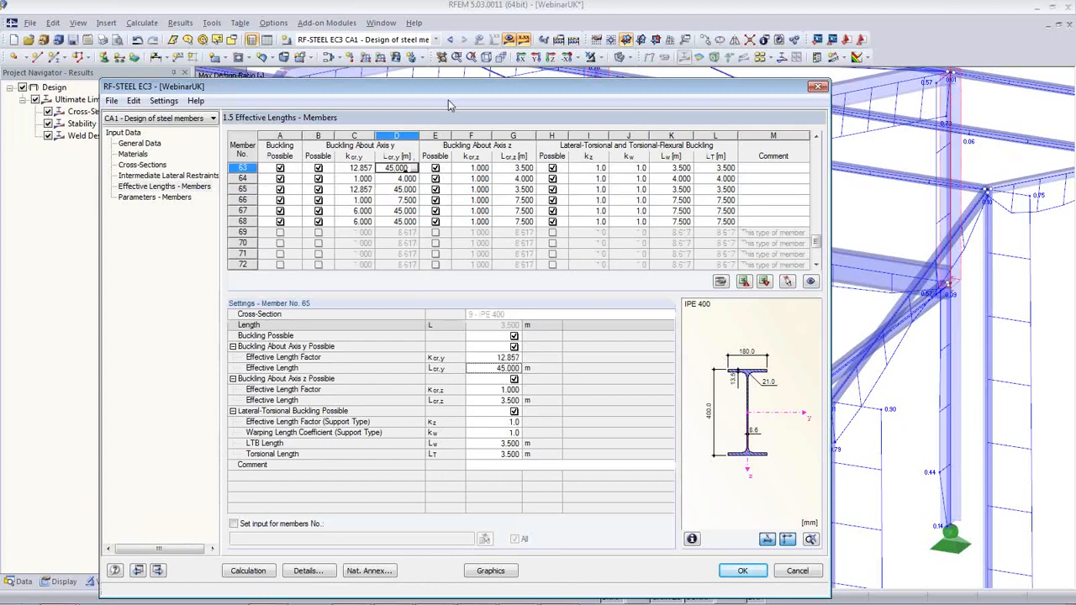
left_click_drag(451, 87, 493, 264)
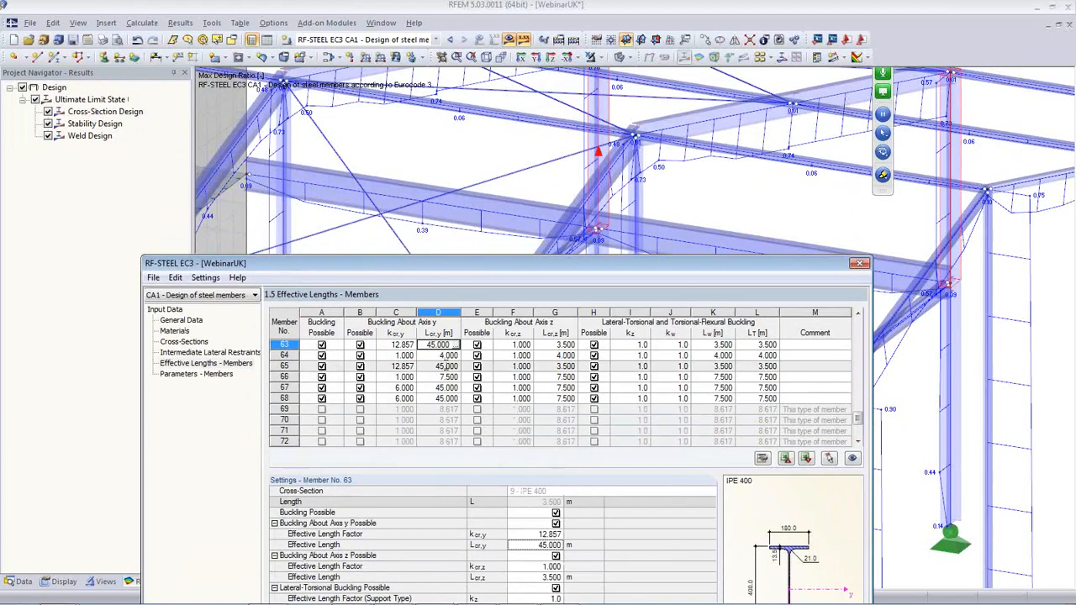
left_click(439, 366)
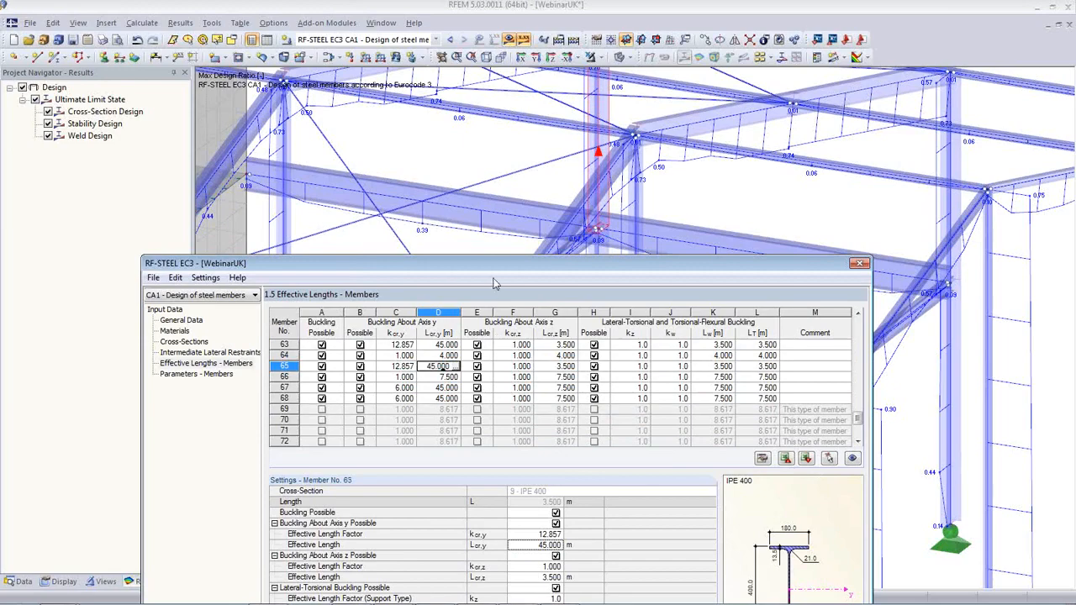
left_click_drag(495, 263, 493, 90)
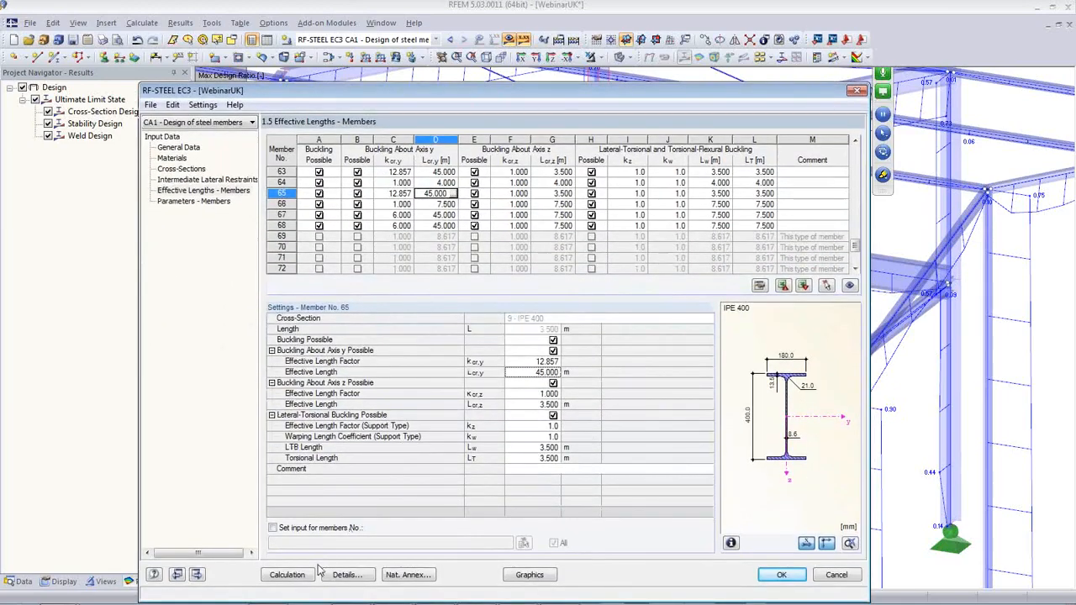
left_click(288, 576)
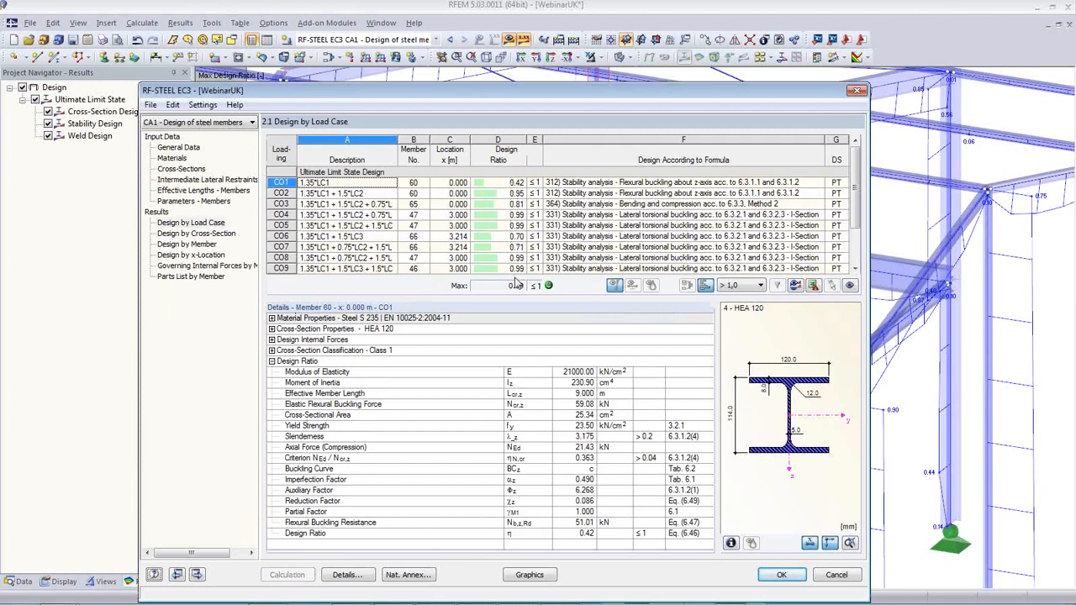
Step: Review the optimized cross-sections with their design ratios and check where sections 3, 5, 9 and 8 are used in the model
left_click(181, 168)
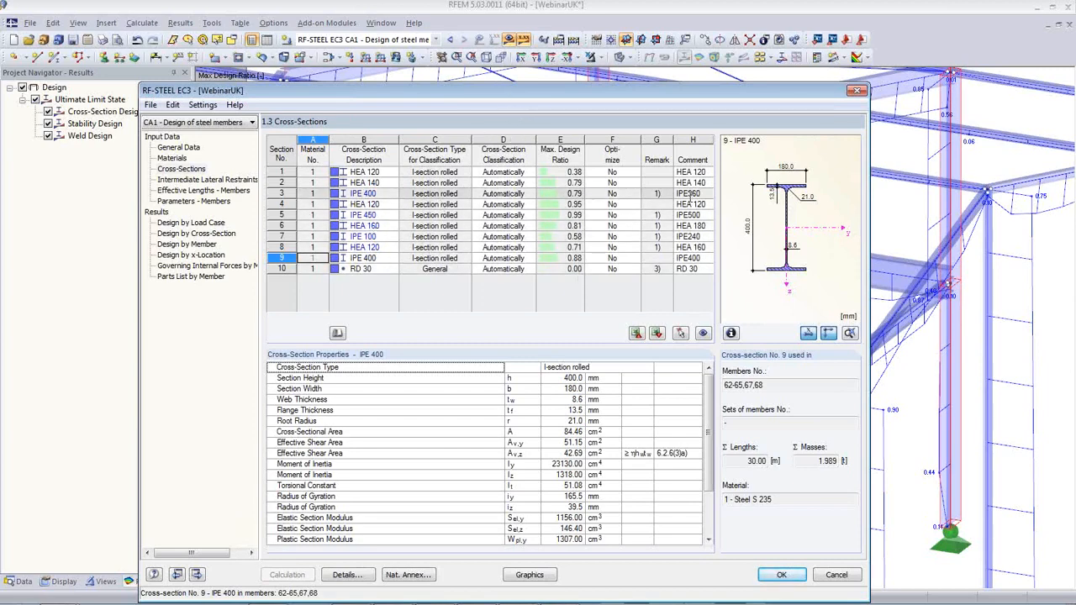
left_click(363, 193)
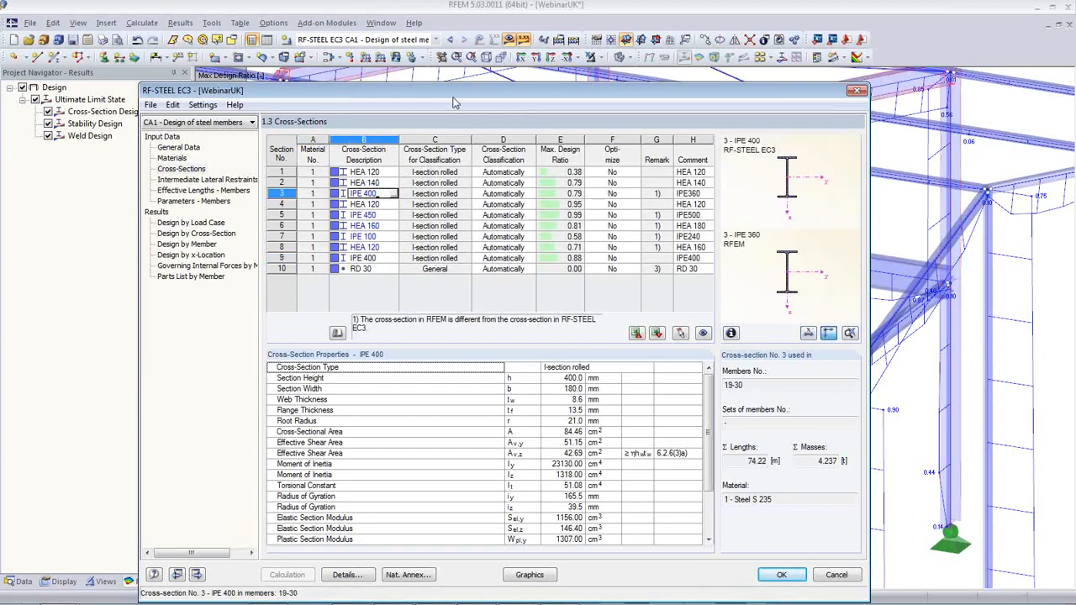
left_click_drag(452, 102, 459, 248)
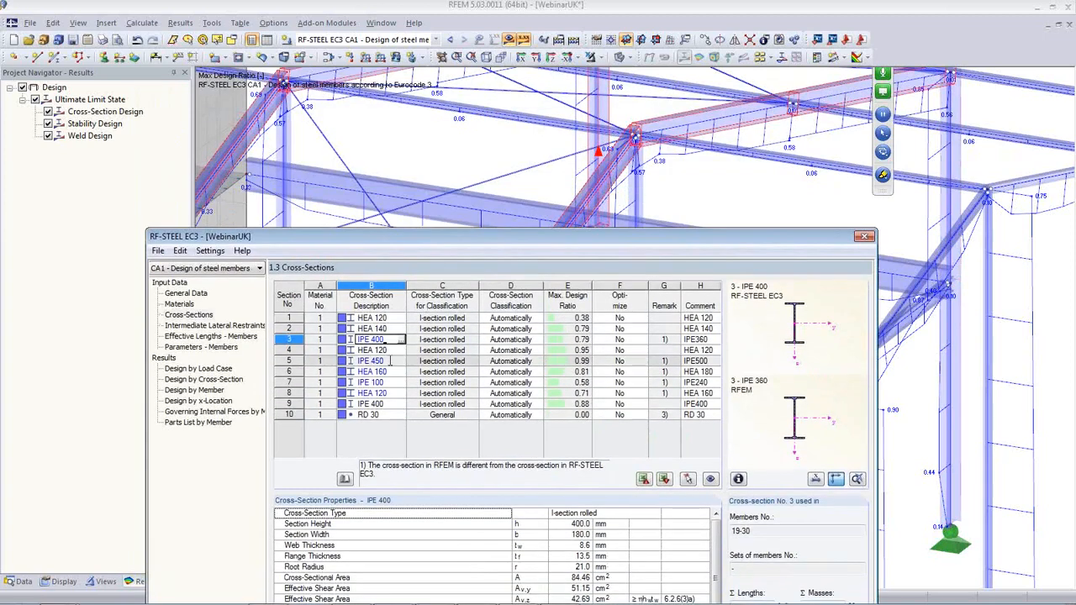
left_click(390, 361)
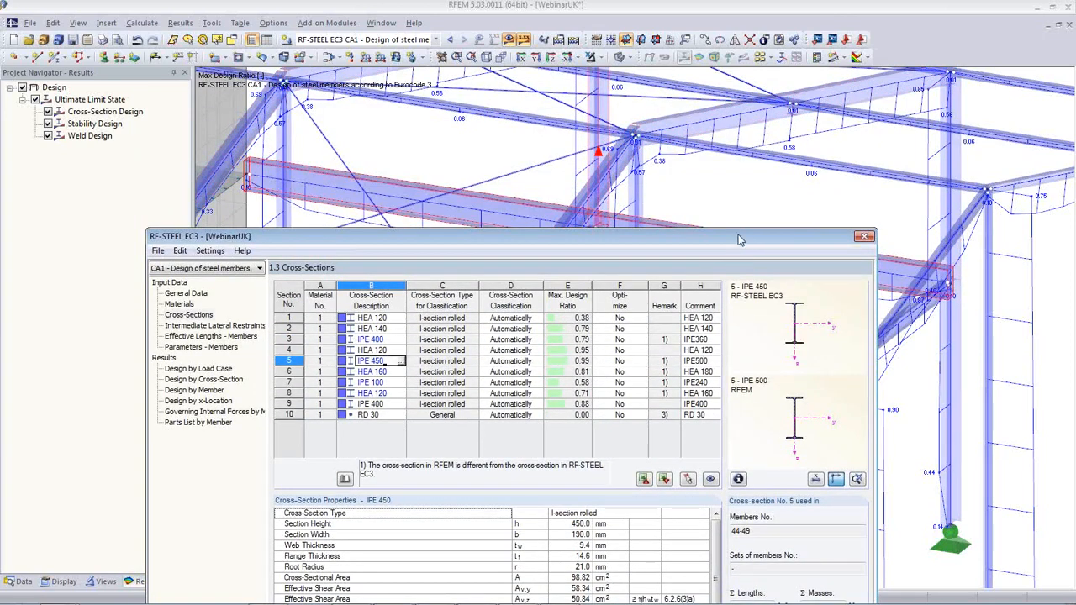
left_click(393, 403)
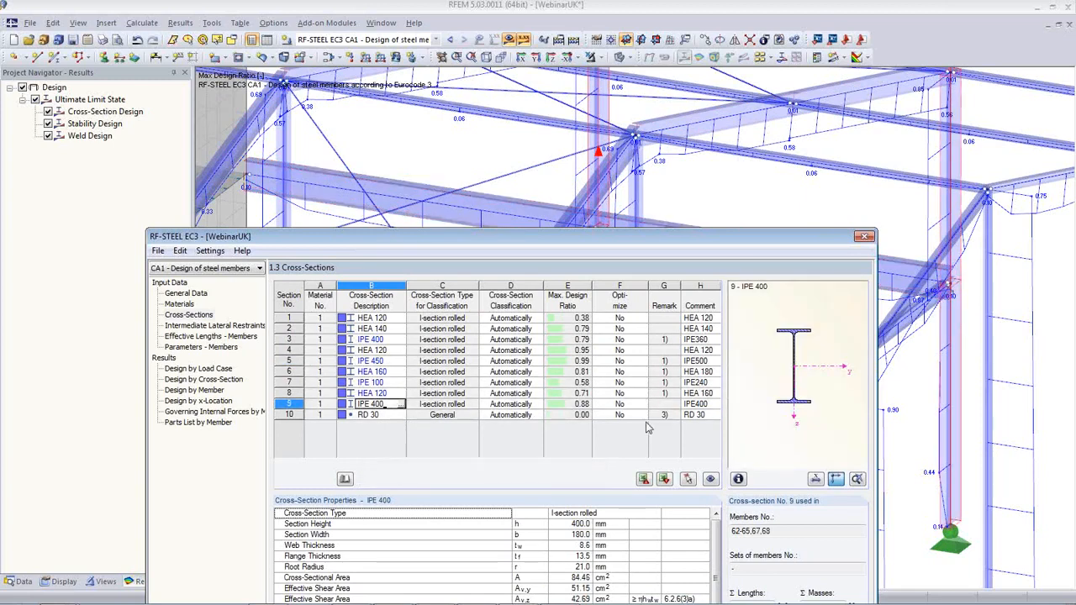
left_click(397, 393)
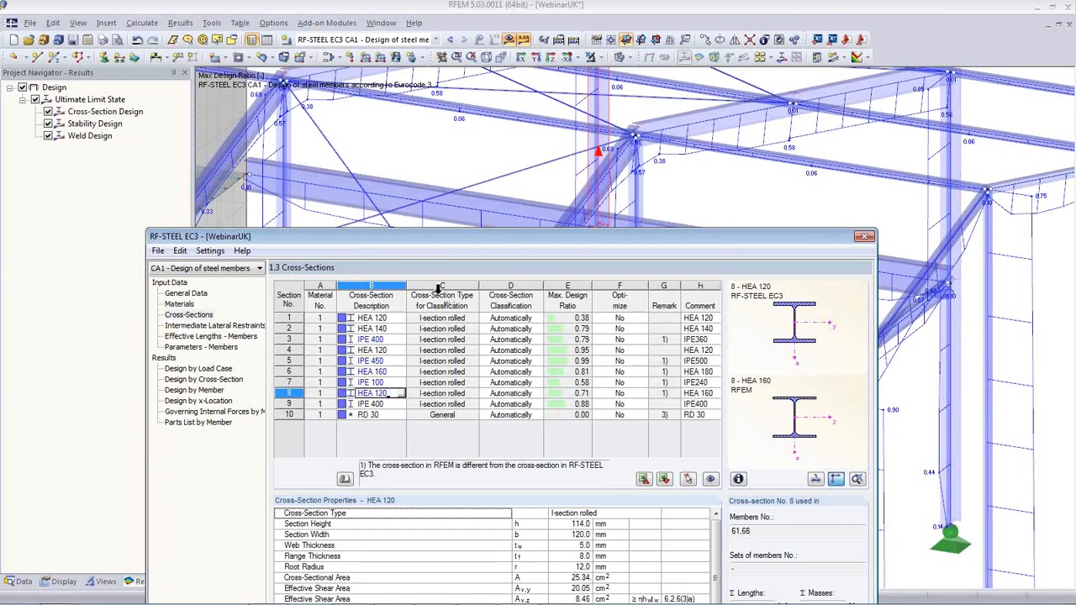
left_click_drag(446, 248, 437, 115)
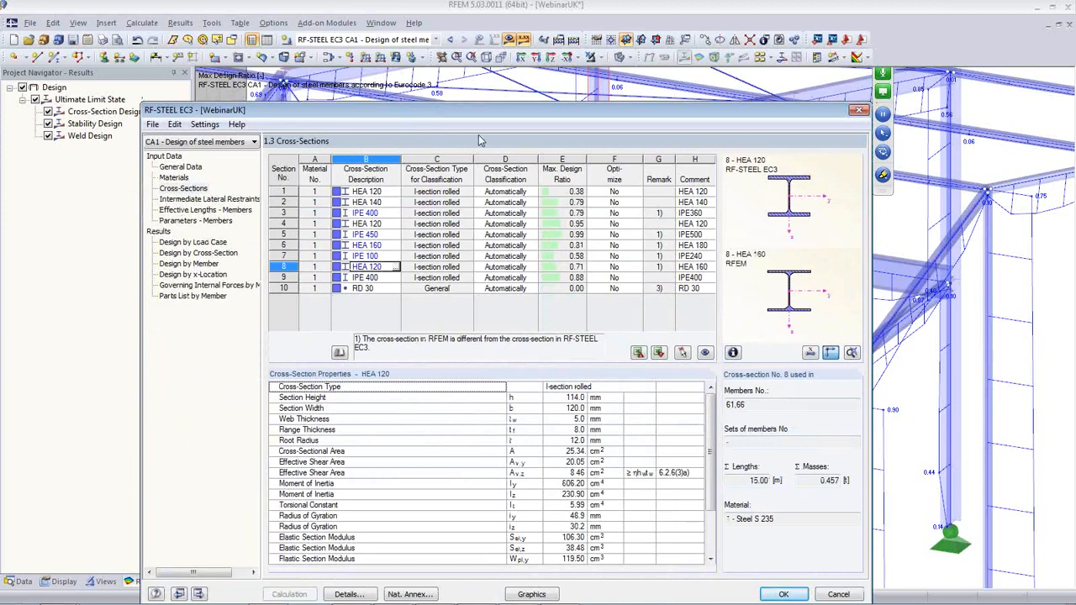
left_click_drag(454, 118, 499, 69)
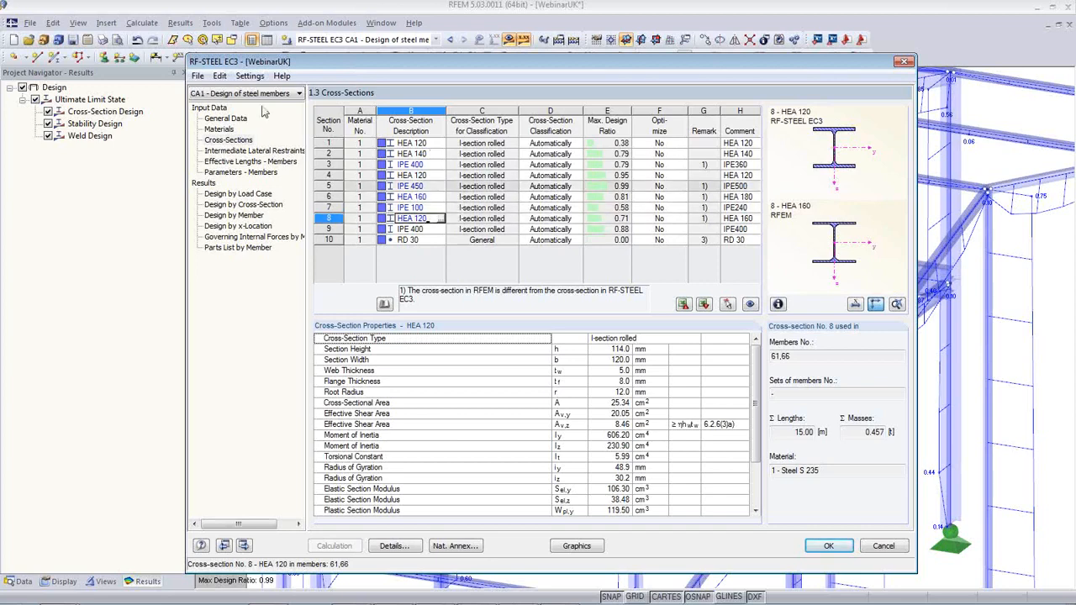
Step: Export all cross-sections to RFEM, accept deleting the existing results, and close the steel design module
left_click(220, 76)
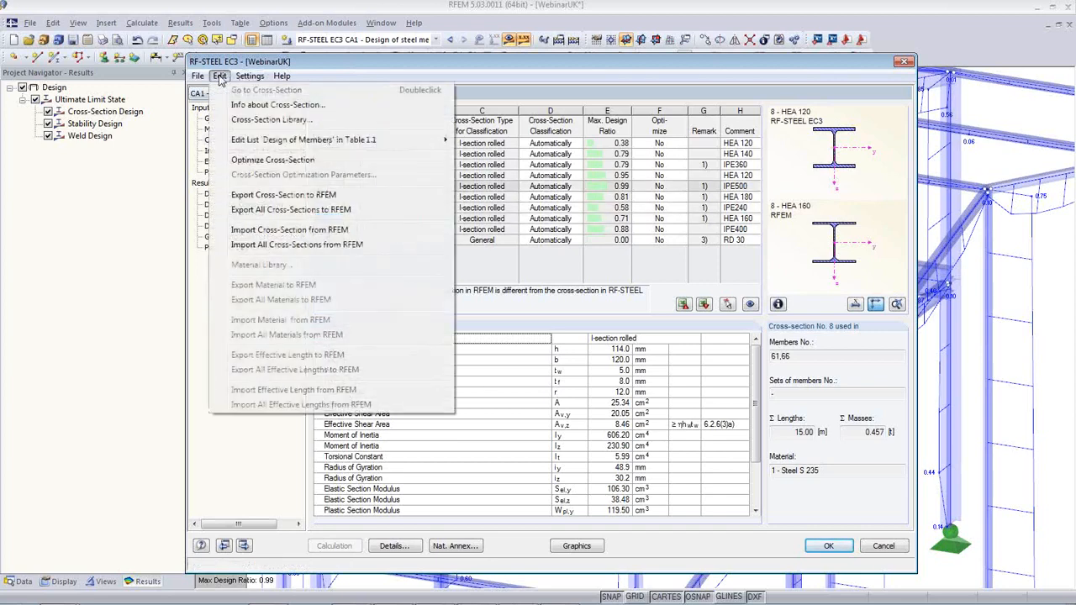
left_click(265, 212)
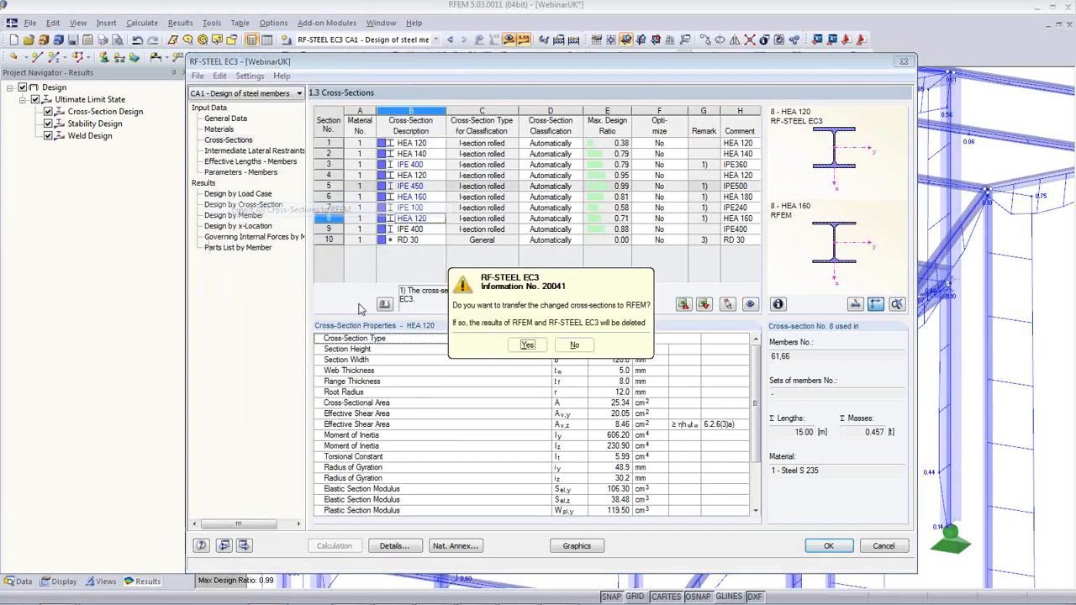
left_click(530, 349)
left_click(530, 353)
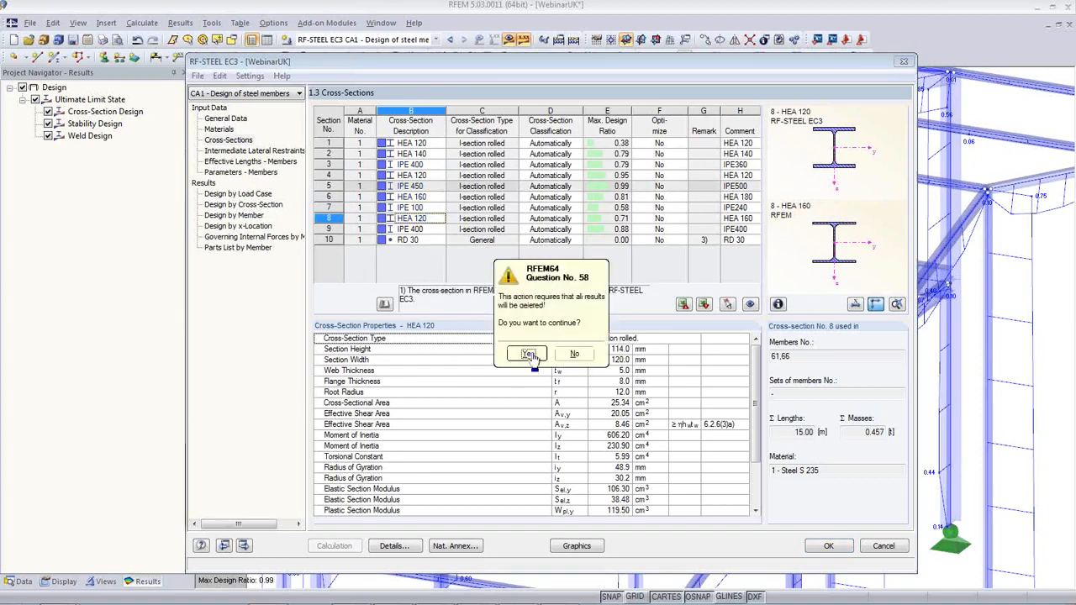
left_click(828, 546)
scroll(543, 441, "down", 8)
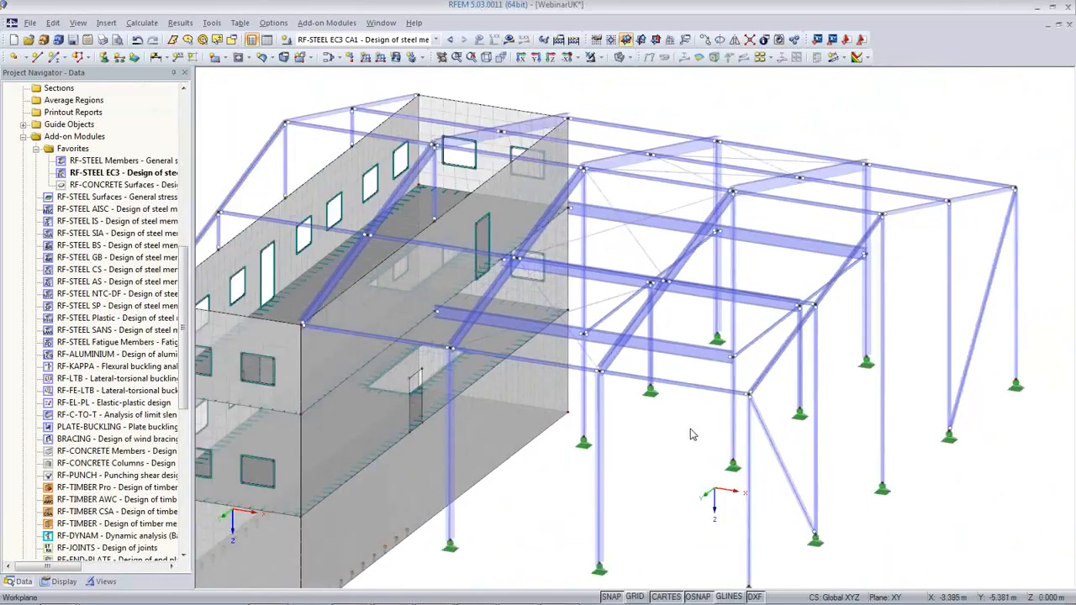
middle_click_drag(689, 432, 653, 423, "ctrl")
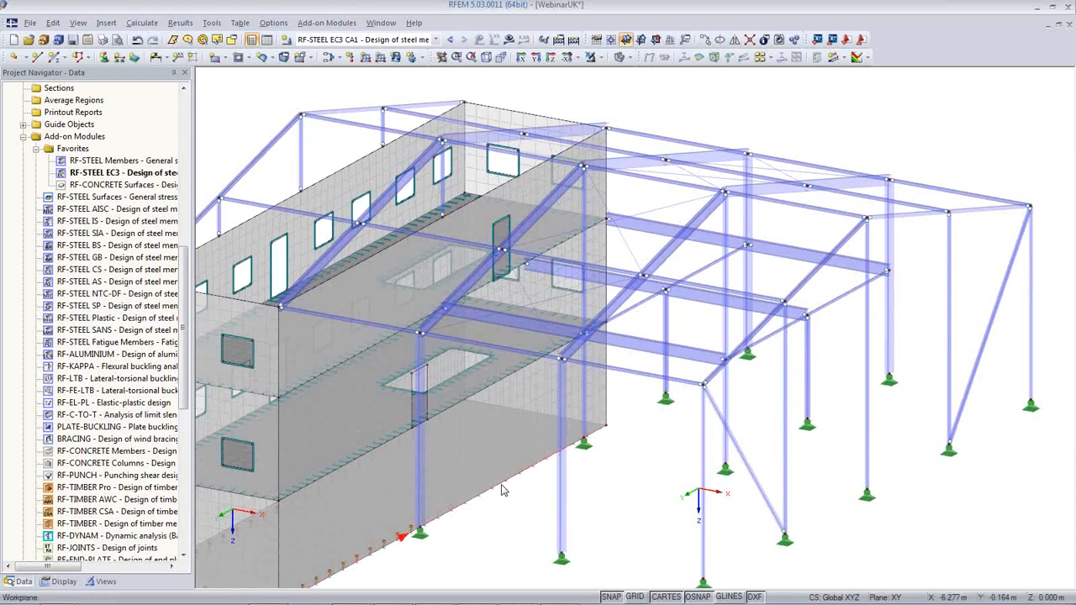
middle_click_drag(487, 490, 569, 433)
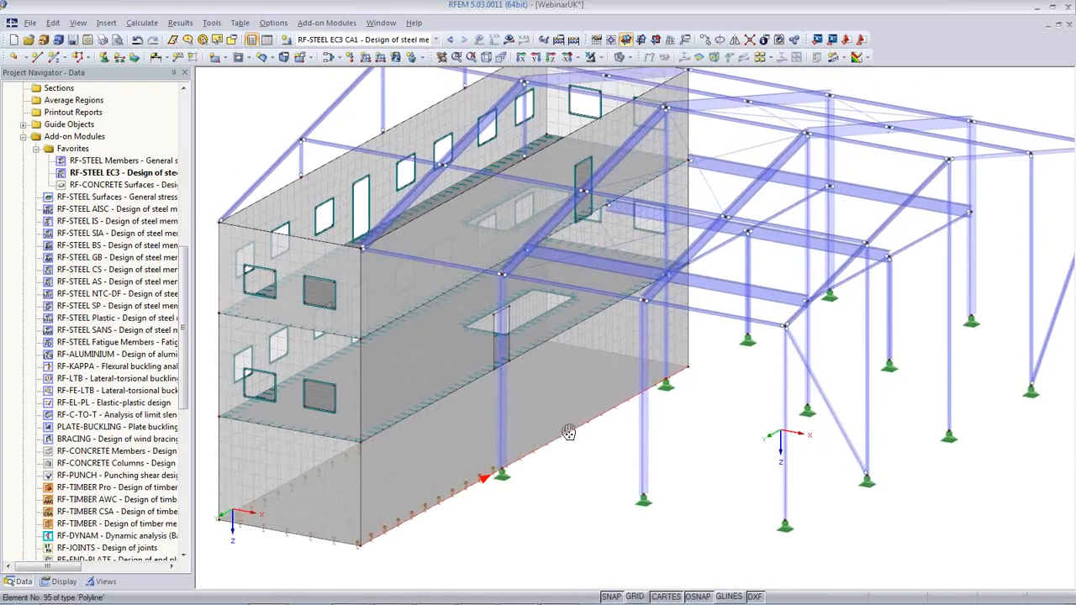
scroll(569, 433, "down", 2)
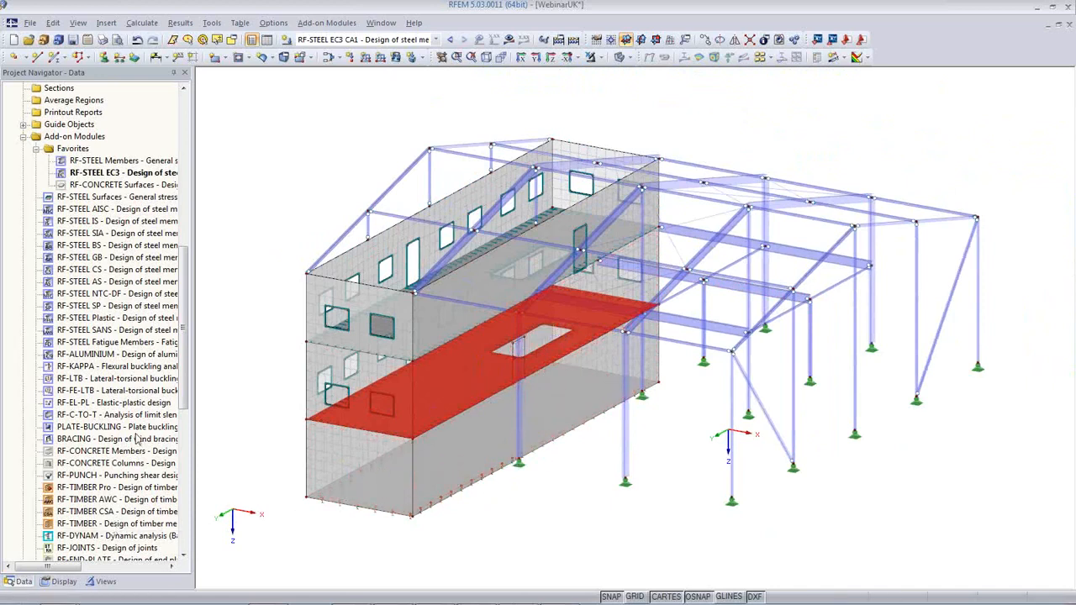
Step: Open the RF-CONCRETE Surfaces module, keep the BS national annex, and select result combination RC1 for the ultimate limit state design
double_click(111, 186)
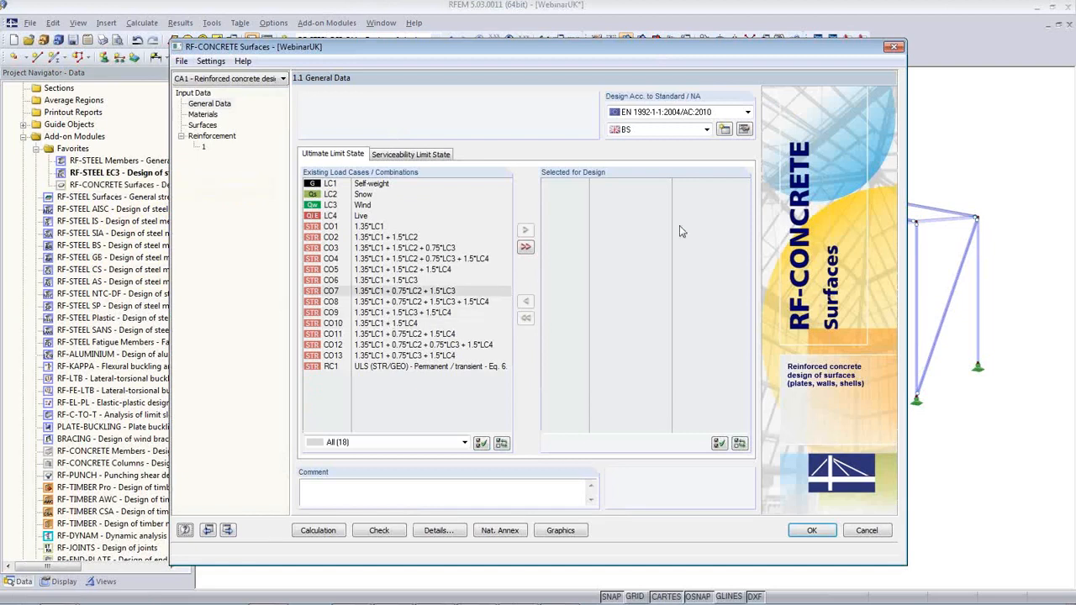
left_click(689, 131)
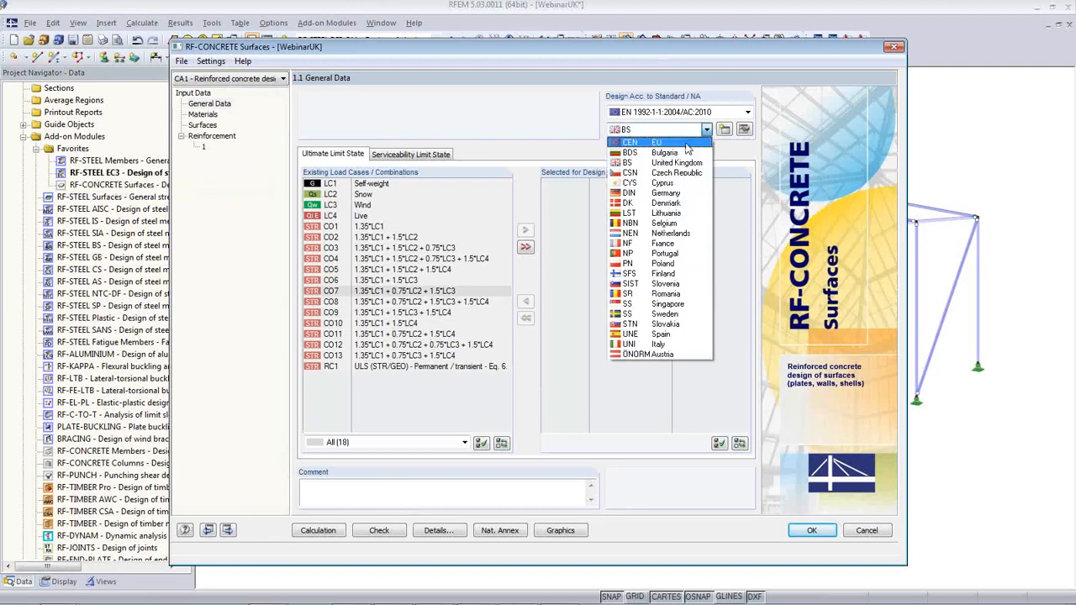
left_click(660, 139)
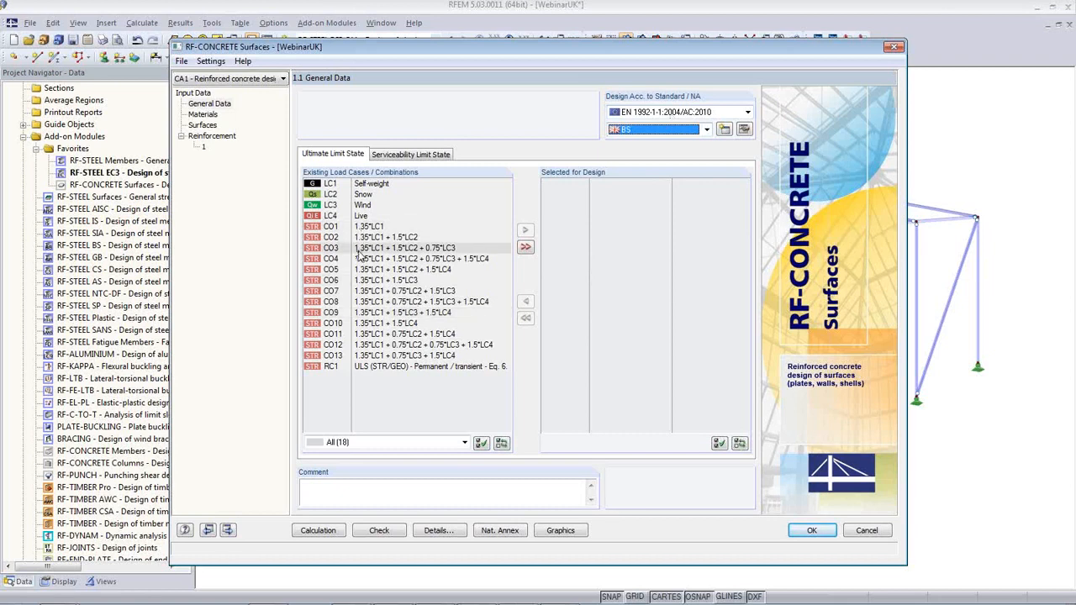
double_click(362, 368)
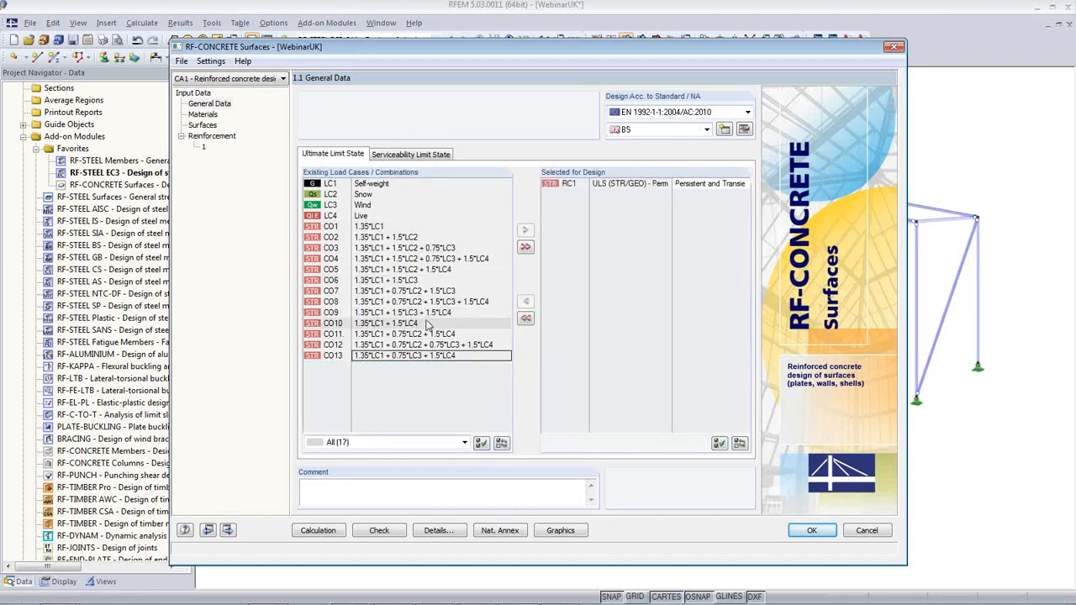
Step: Check the material and surface data, and restrict reinforcement group 1 to surface 2, the lower floor slab, by picking it in the model
left_click(202, 114)
left_click(202, 124)
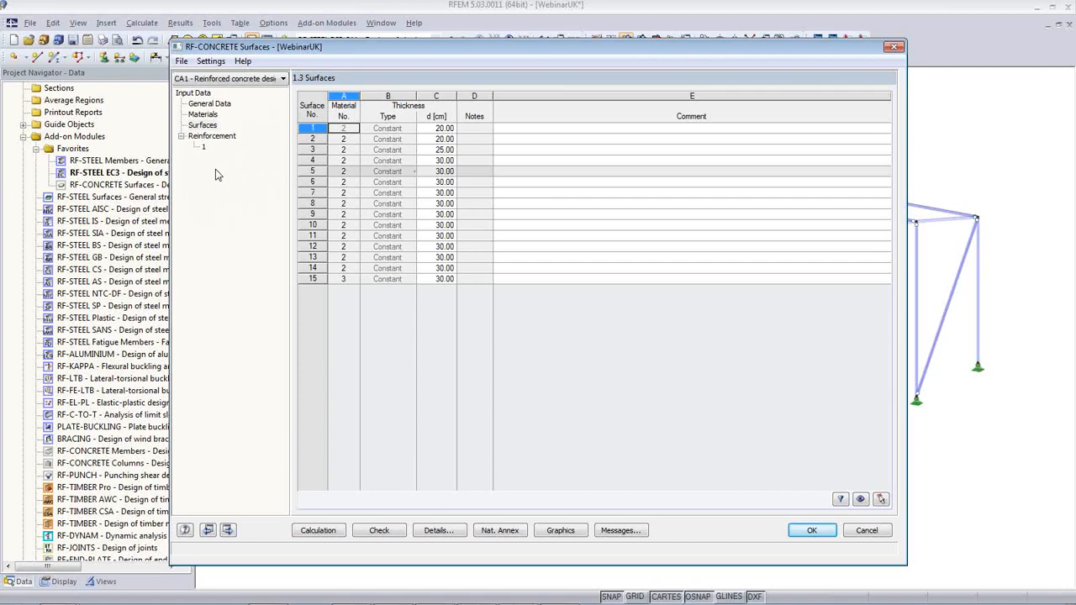
left_click(203, 148)
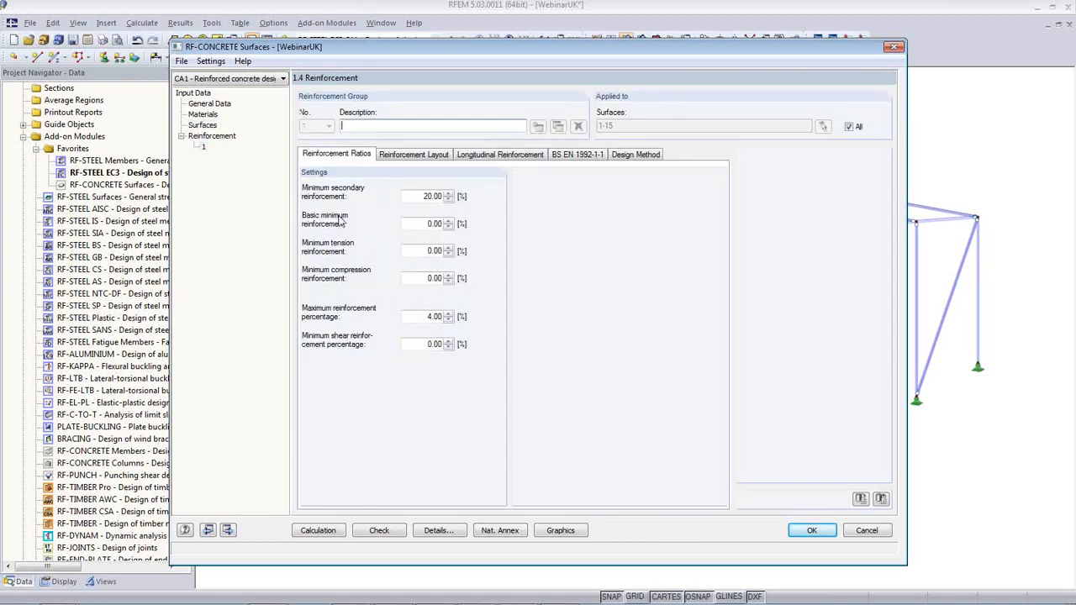
left_click(849, 126)
key("Delete")
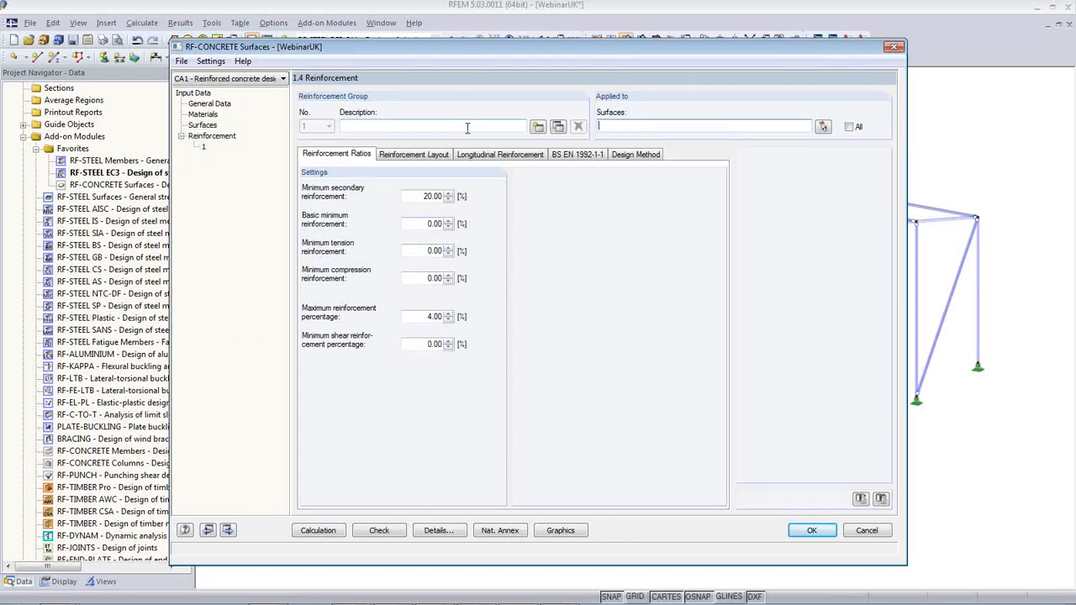
left_click(823, 126)
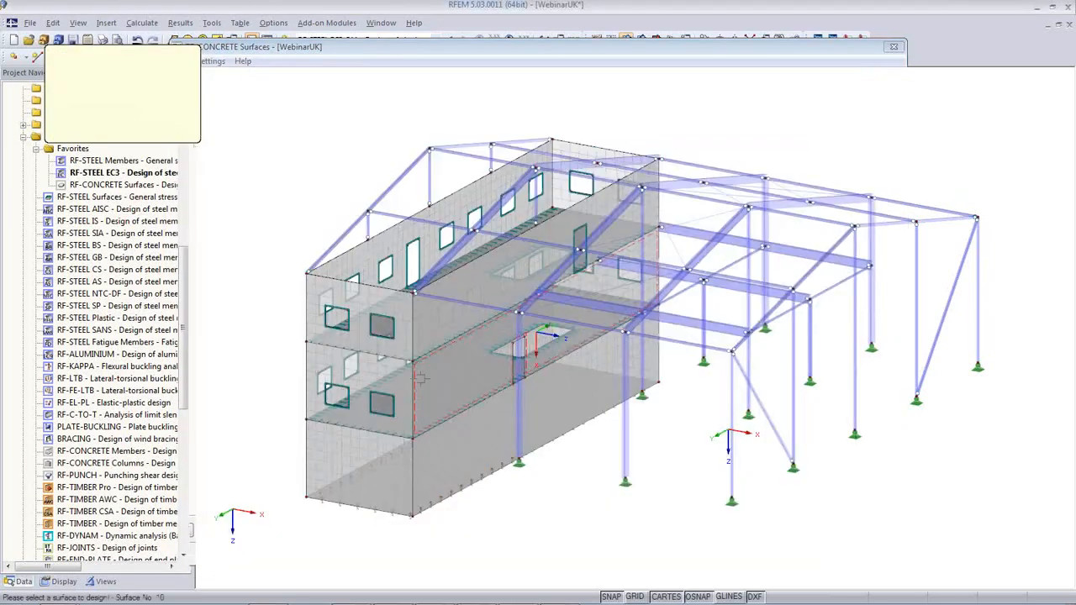
left_click(493, 373)
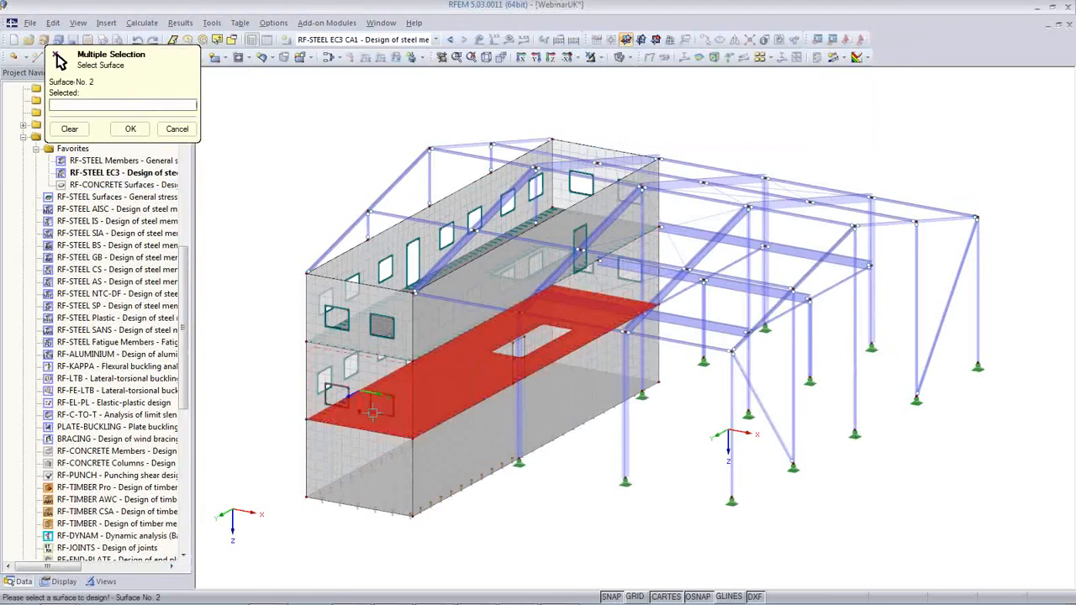
left_click(132, 131)
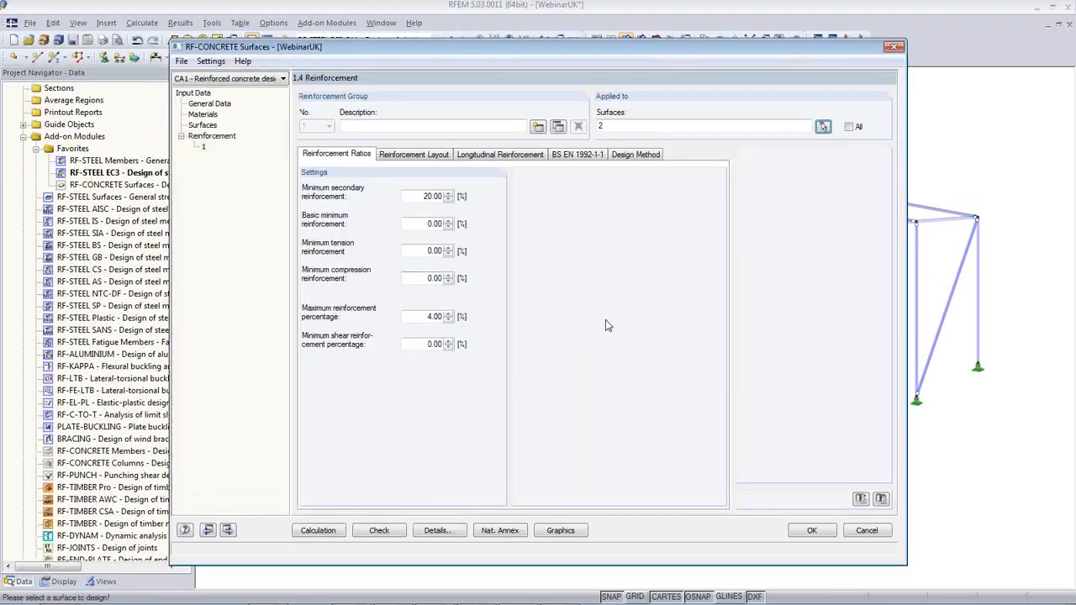
Step: Review the reinforcement layout and import 10 mm bars at 200 mm spacing as basic reinforcement for top and bottom in both directions
left_click(403, 157)
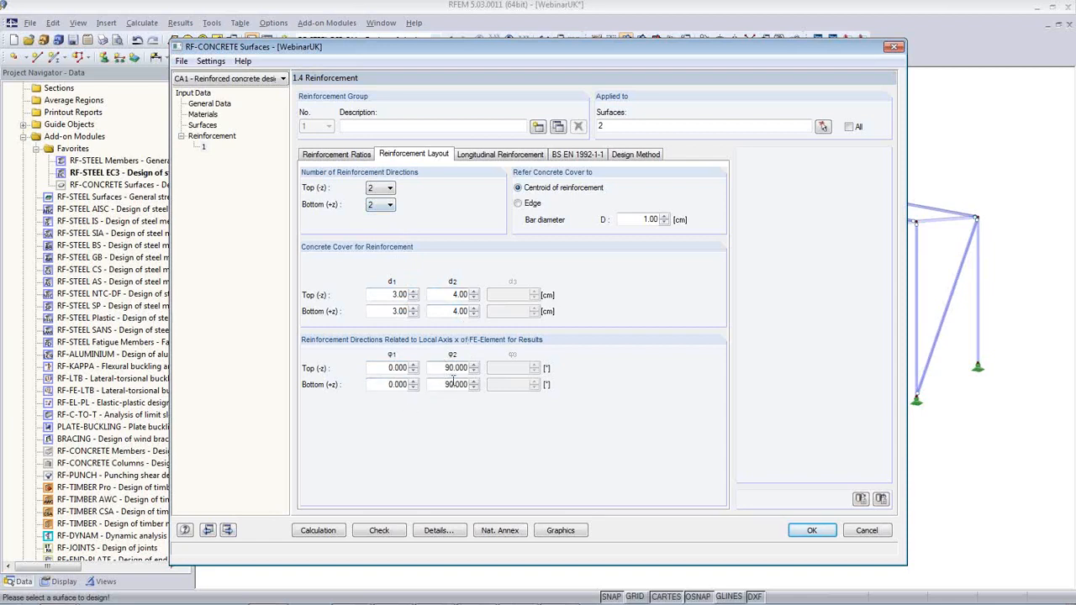
left_click(488, 157)
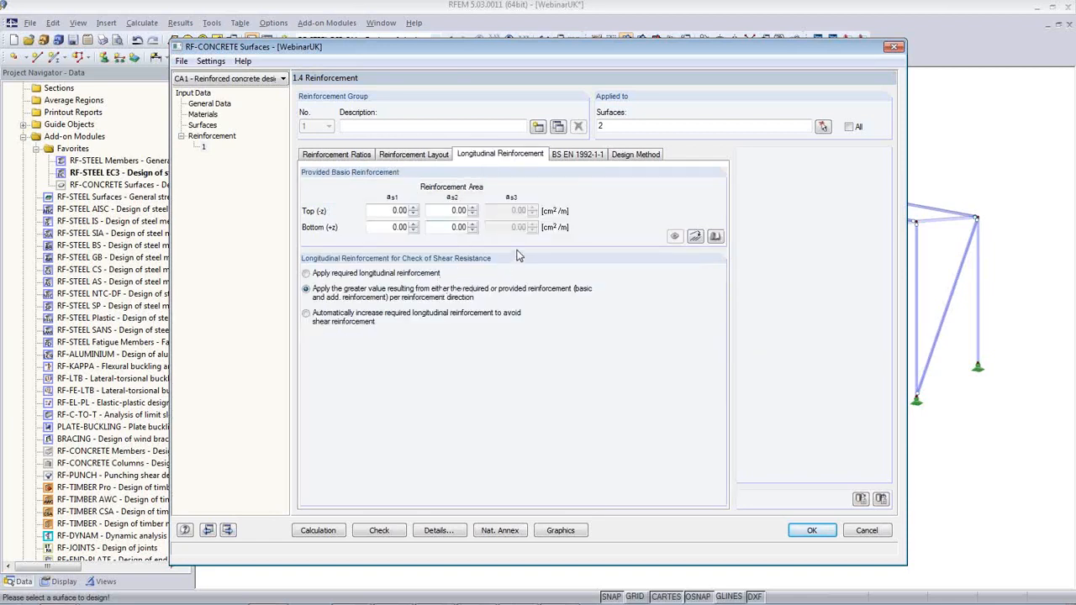
left_click(695, 237)
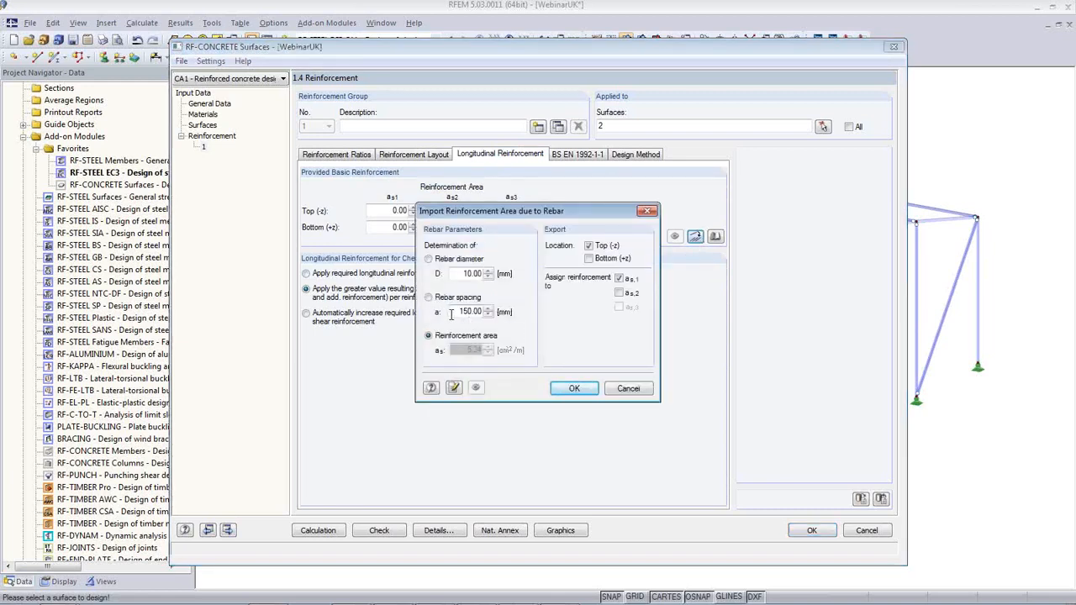
left_click_drag(451, 314, 505, 324)
type("200")
left_click(468, 274)
left_click(589, 258)
left_click(619, 292)
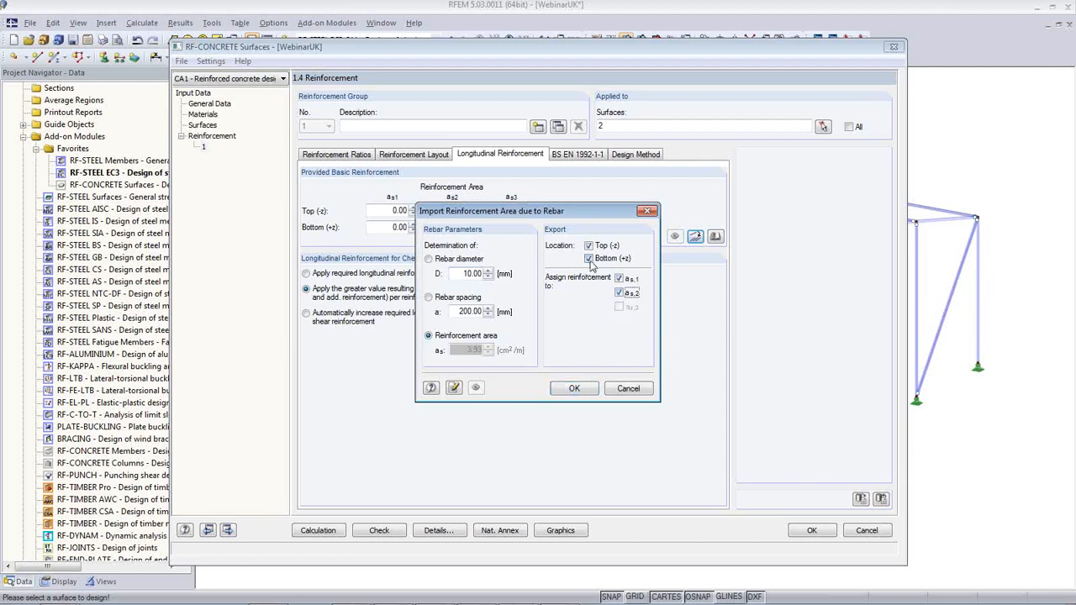
left_click(574, 389)
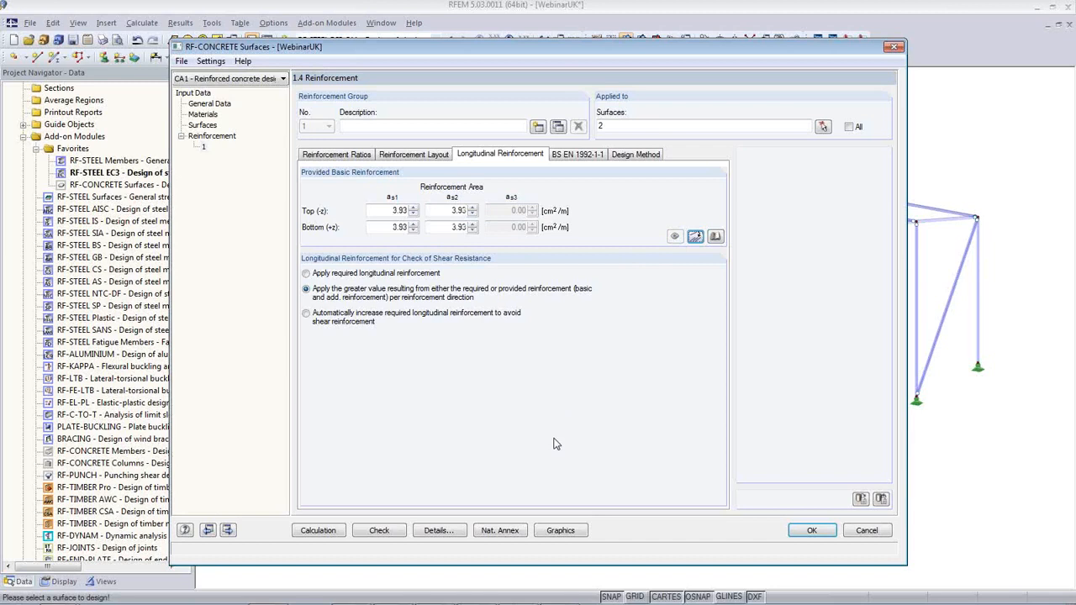
Step: Run the concrete surface design and filter the non-designable points out of the total required reinforcement results
left_click(320, 532)
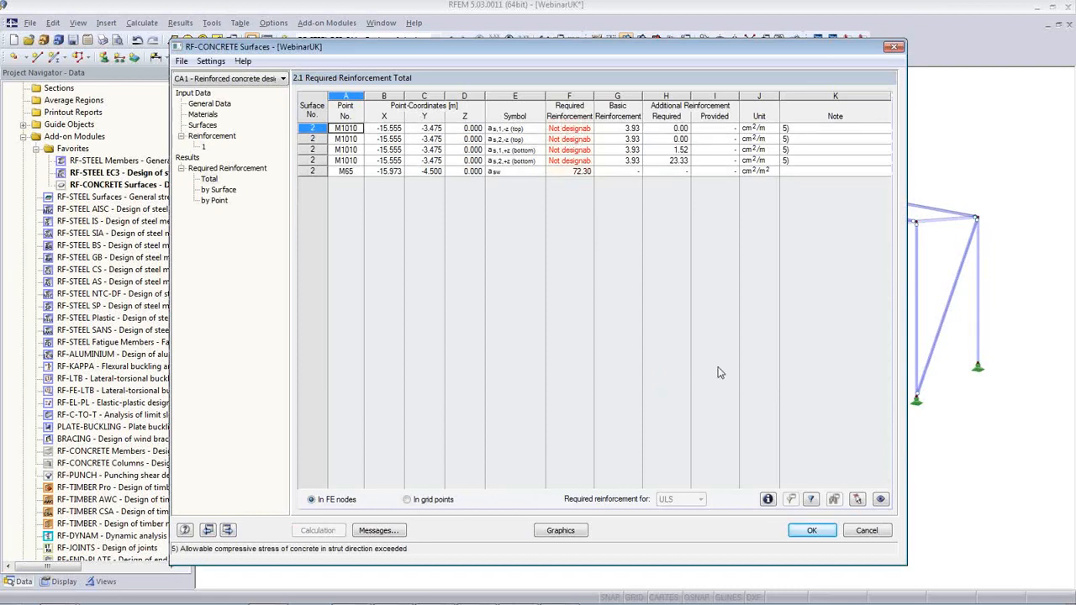
left_click(811, 500)
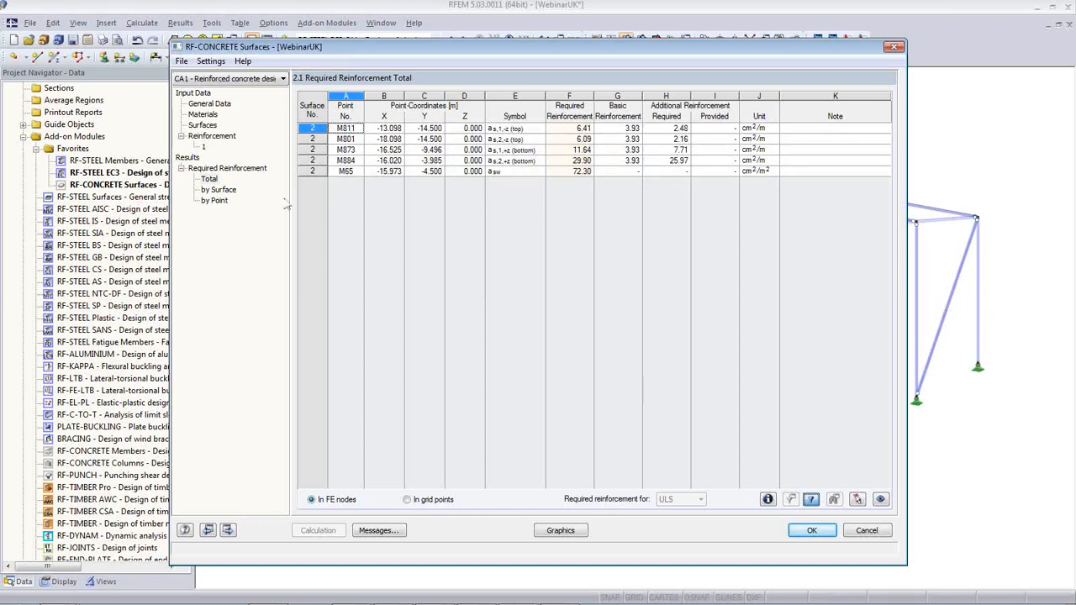
Step: Set the thickness of surfaces 1 and 2, the two floor slabs, to 30 cm in the concrete design
left_click(209, 126)
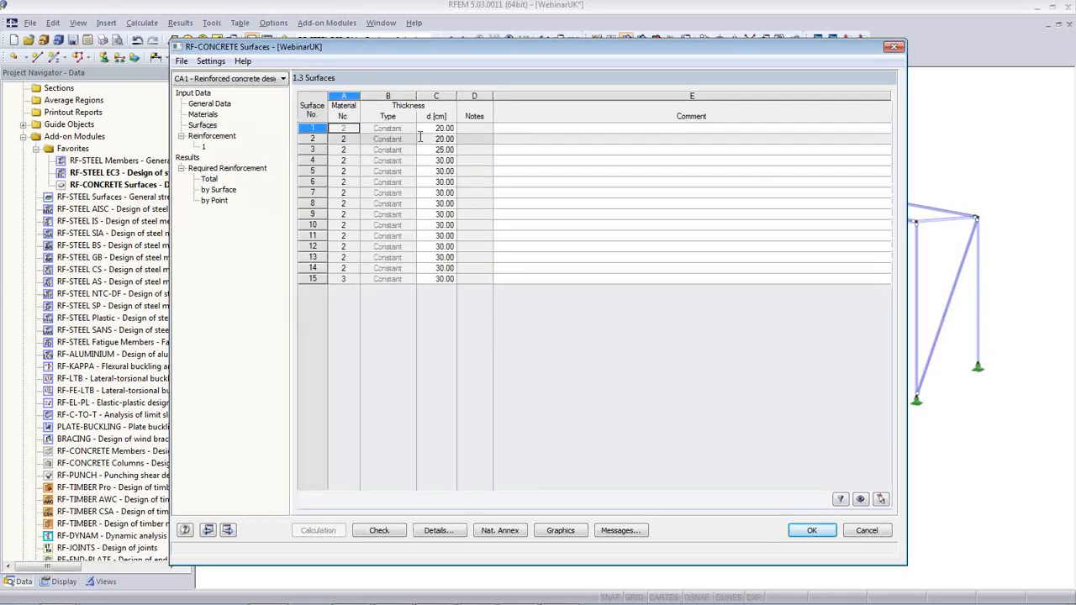
left_click_drag(451, 55, 588, 392)
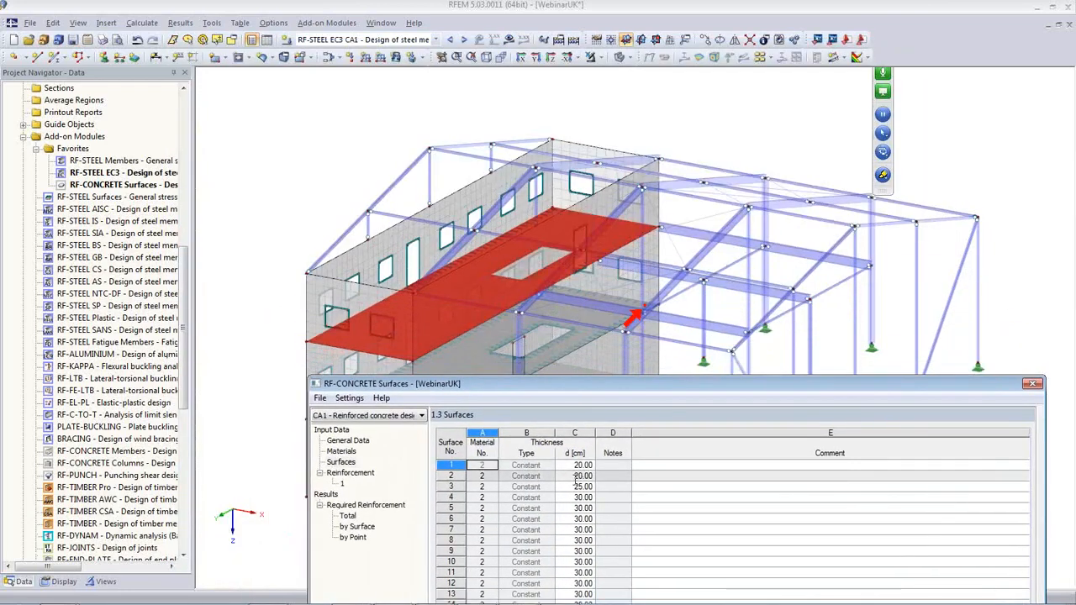
left_click(576, 476)
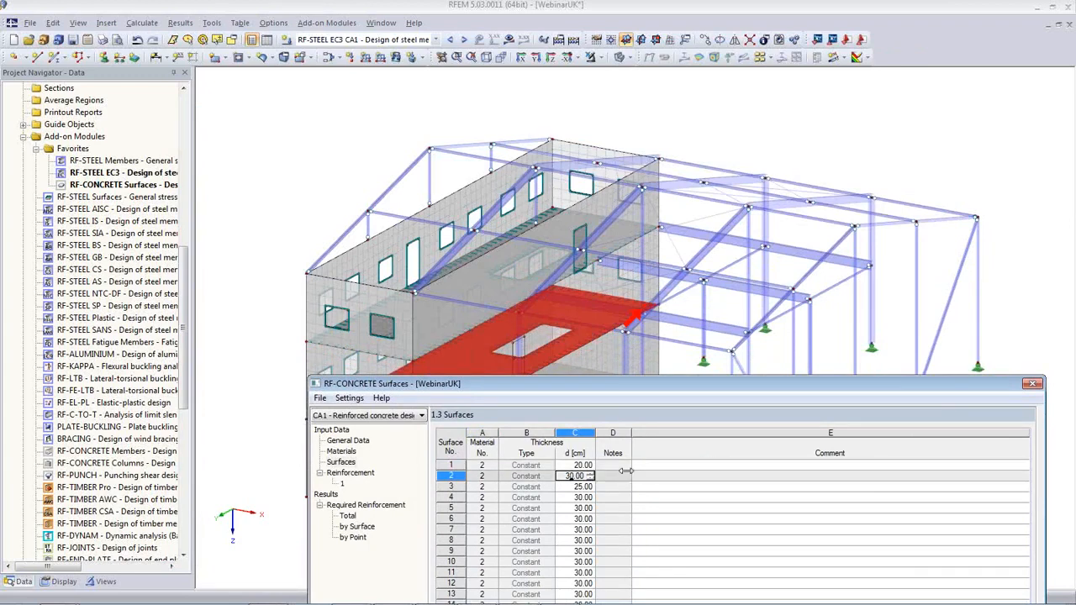
key("Up")
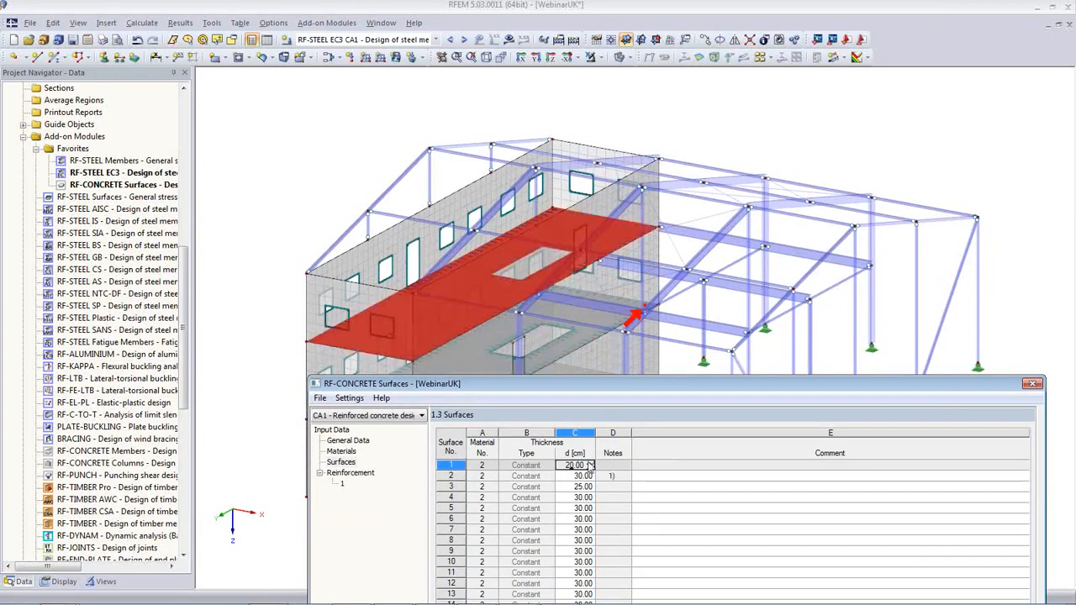
type("3")
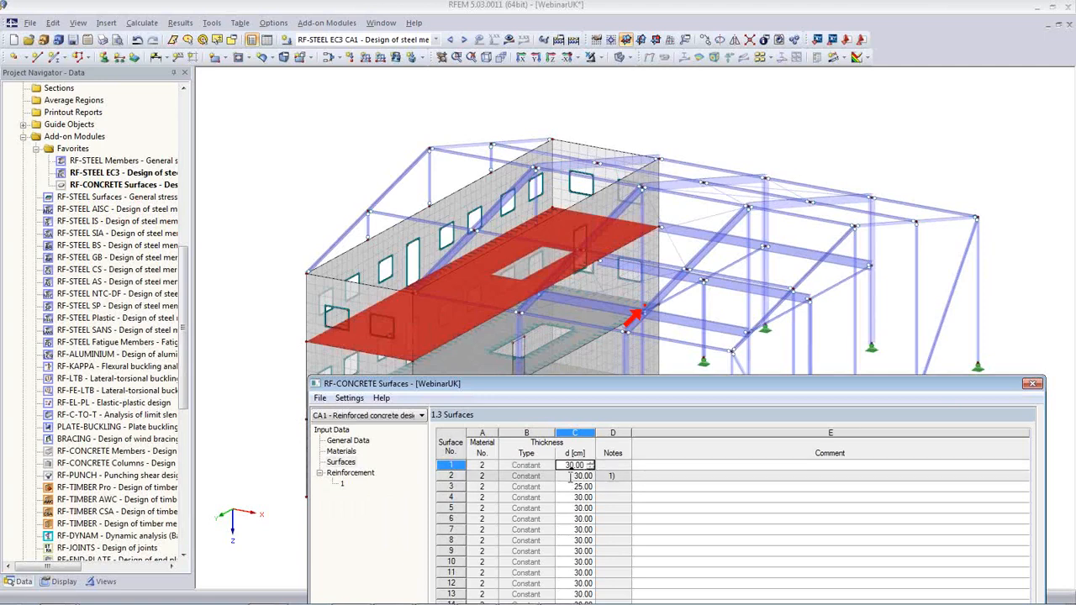
key("Down")
Step: Recalculate the concrete design, review the total required reinforcement, and close the module with the data saved
left_click_drag(558, 377, 475, 93)
left_click(372, 585)
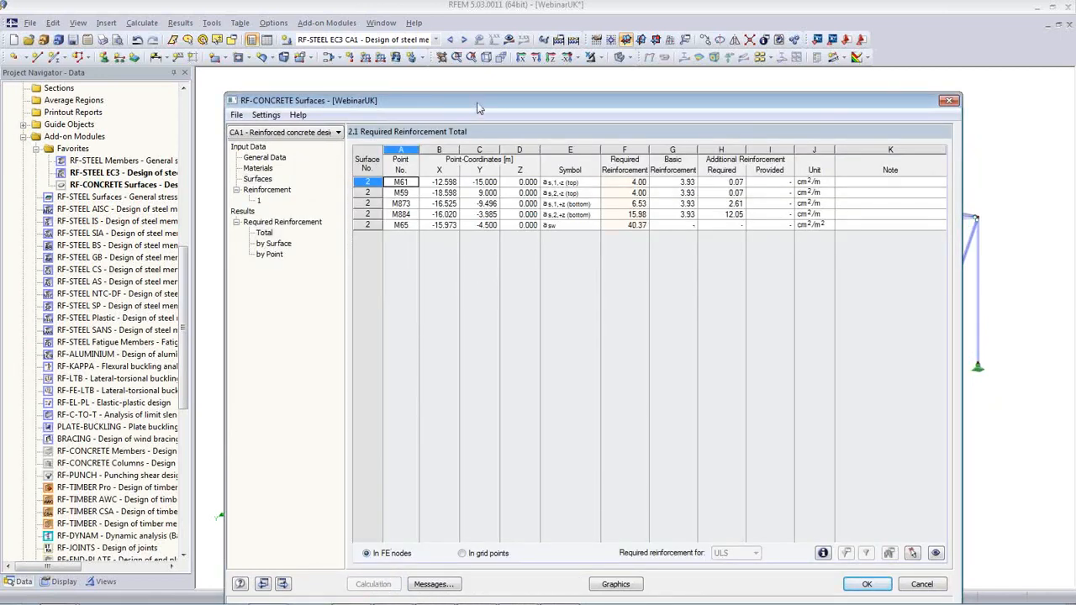
left_click_drag(476, 106, 471, 99)
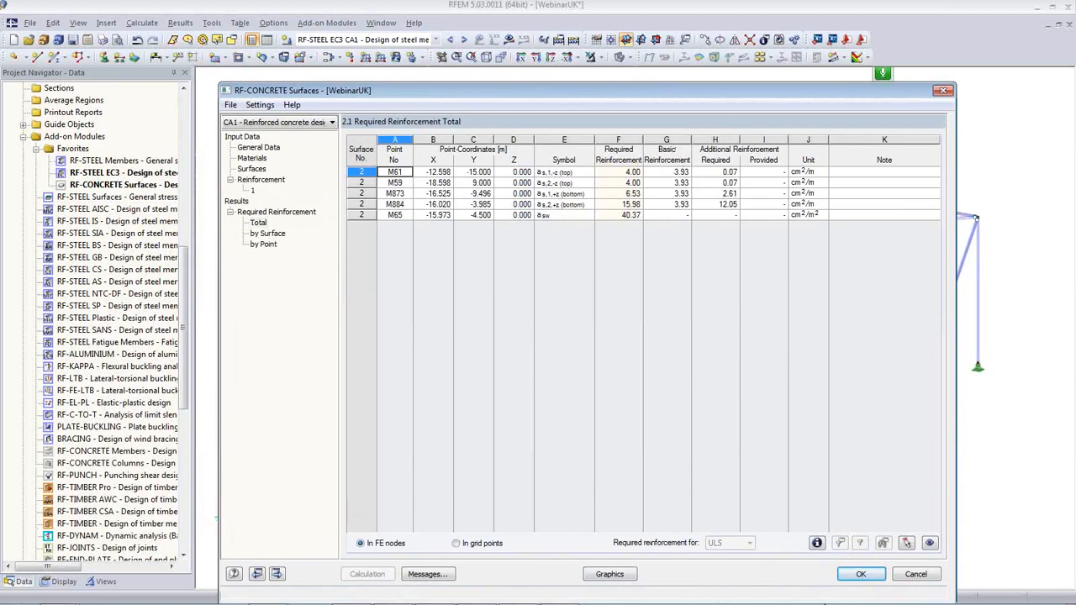
left_click(862, 574)
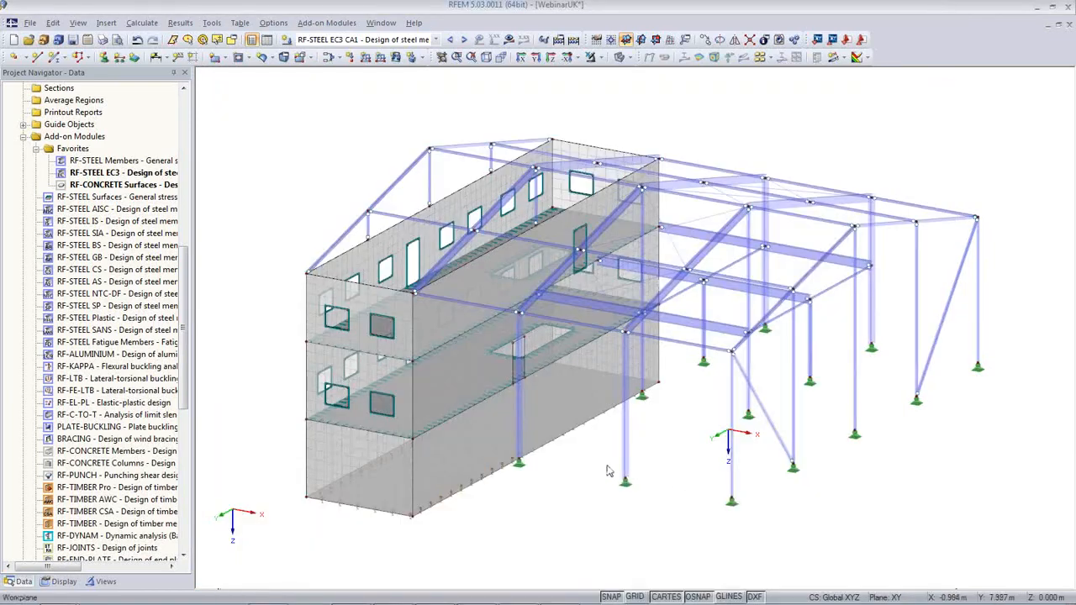
Step: Display the RF-CONCRETE Surfaces CA1 reinforcement results in the model and switch to a front view
left_click(436, 40)
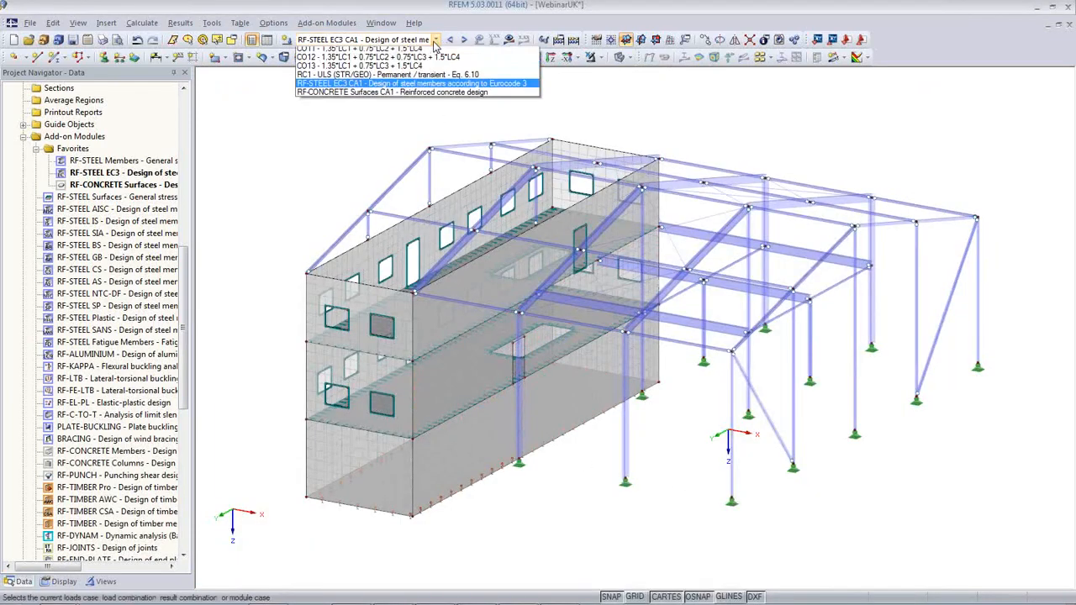
left_click(407, 218)
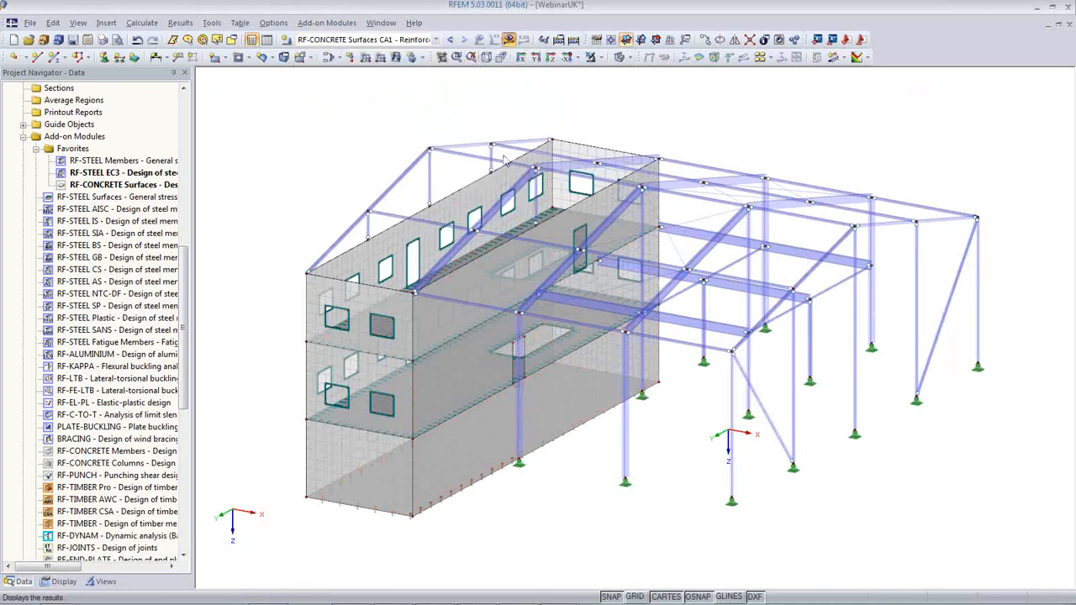
middle_click_drag(500, 511, 674, 404, "ctrl")
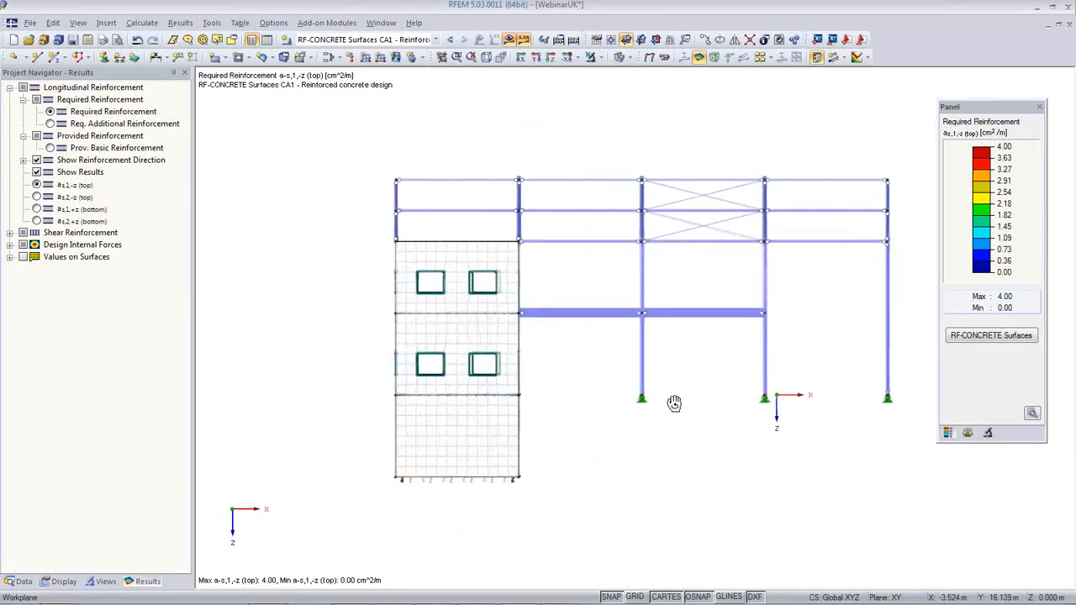
Step: Isolate the lower floor slab using Visibility by Window and show its required reinforcement in an isometric view
left_click(601, 58)
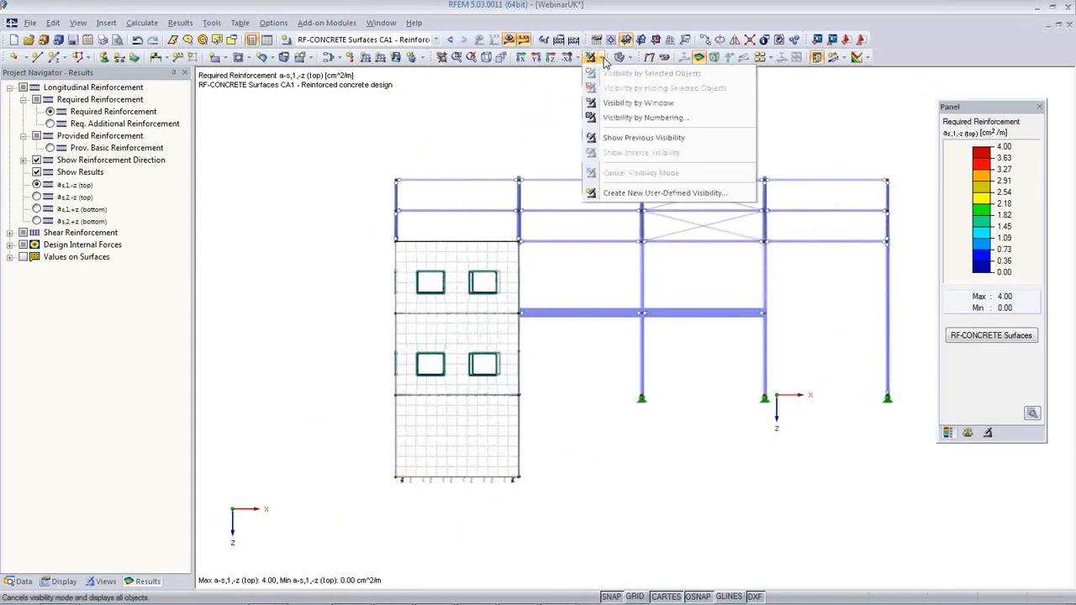
left_click(615, 103)
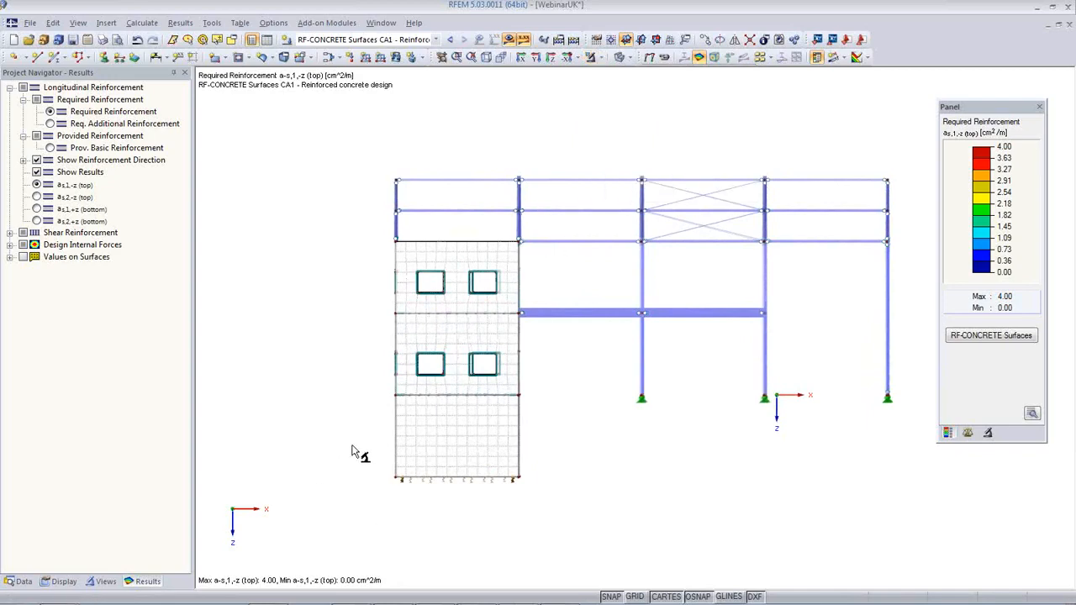
left_click_drag(387, 393, 538, 405)
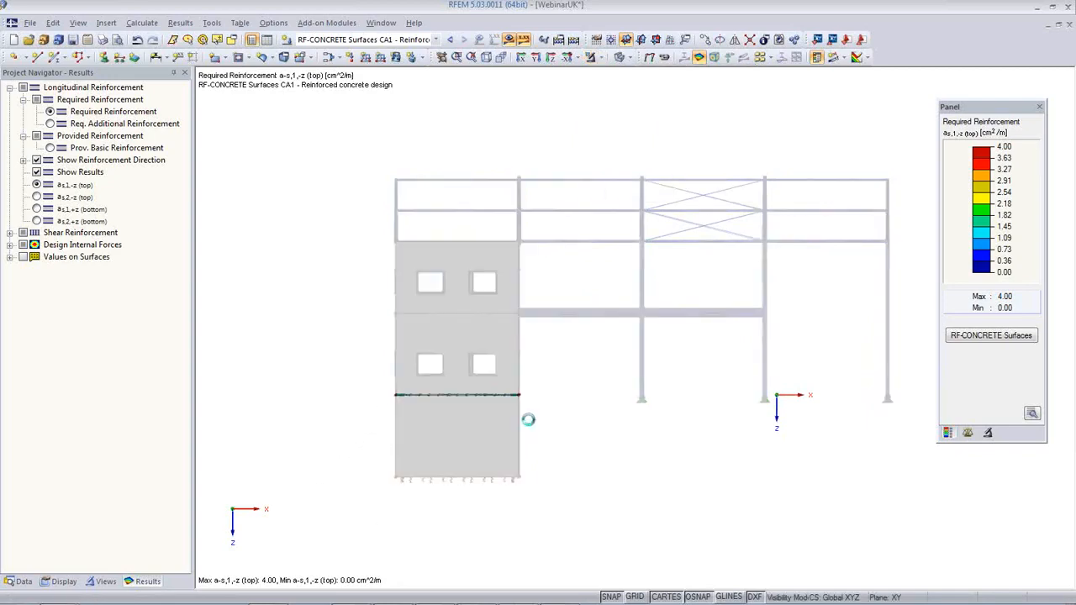
left_click(486, 56)
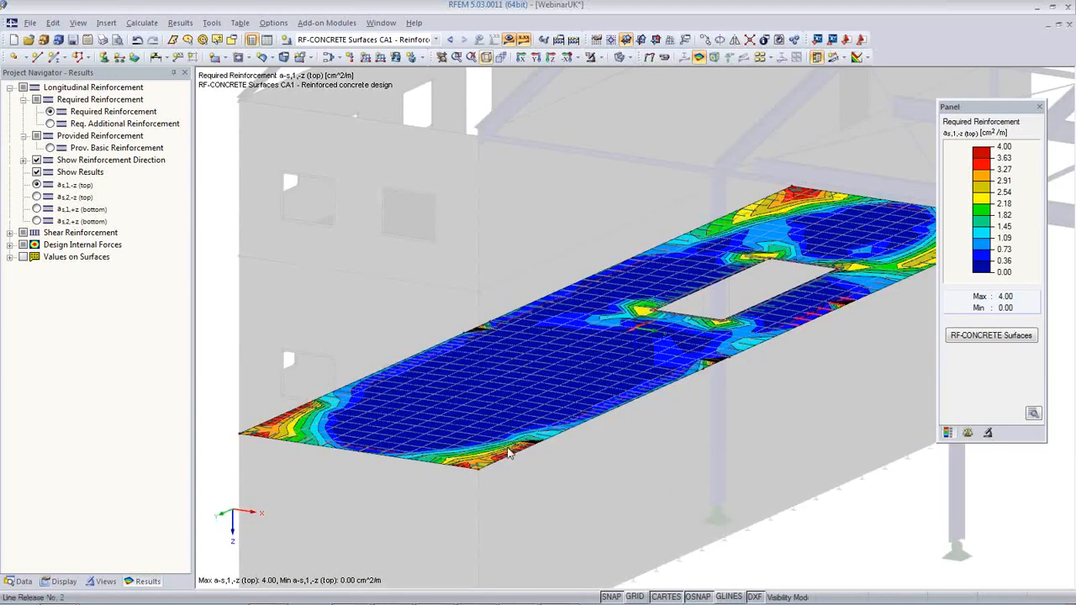
middle_click_drag(571, 468, 526, 472)
scroll(499, 442, "down", 2)
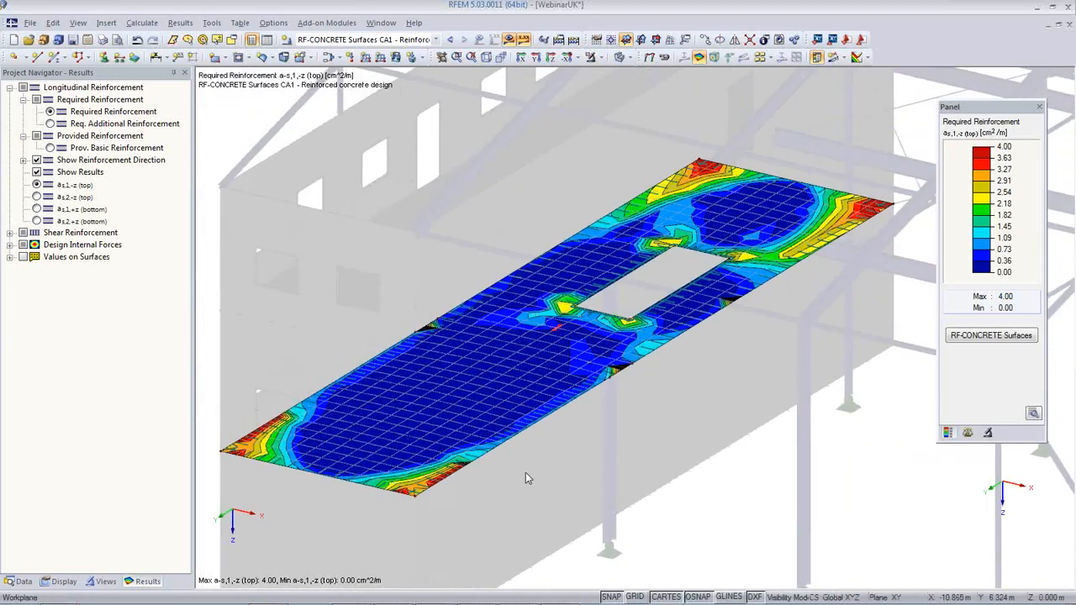
Step: Show the result values on the slab and display the required additional reinforcement for the top layer in direction 1
left_click(759, 56)
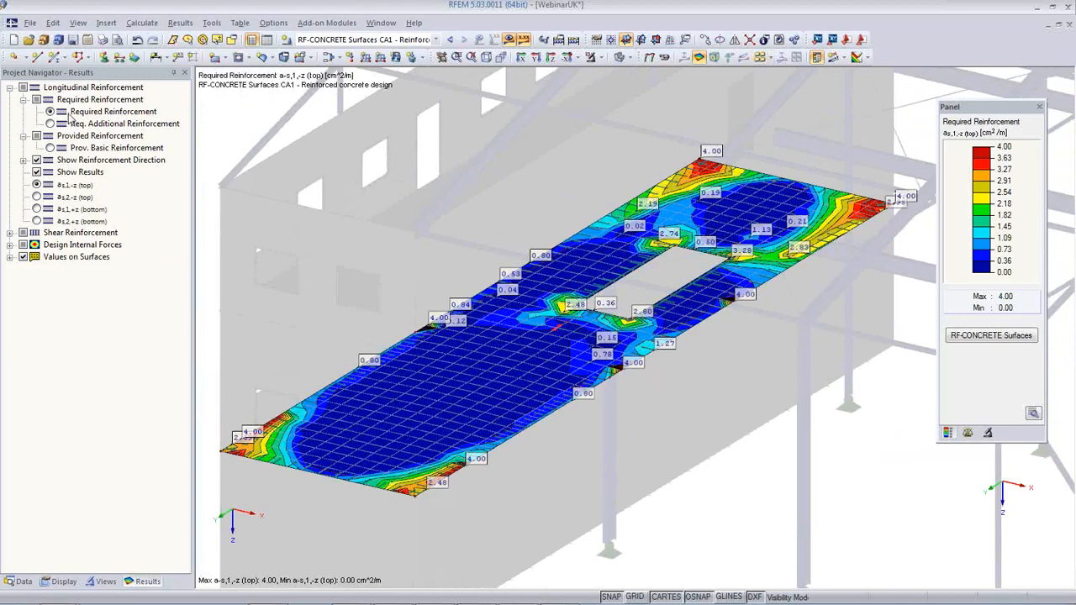
left_click(50, 124)
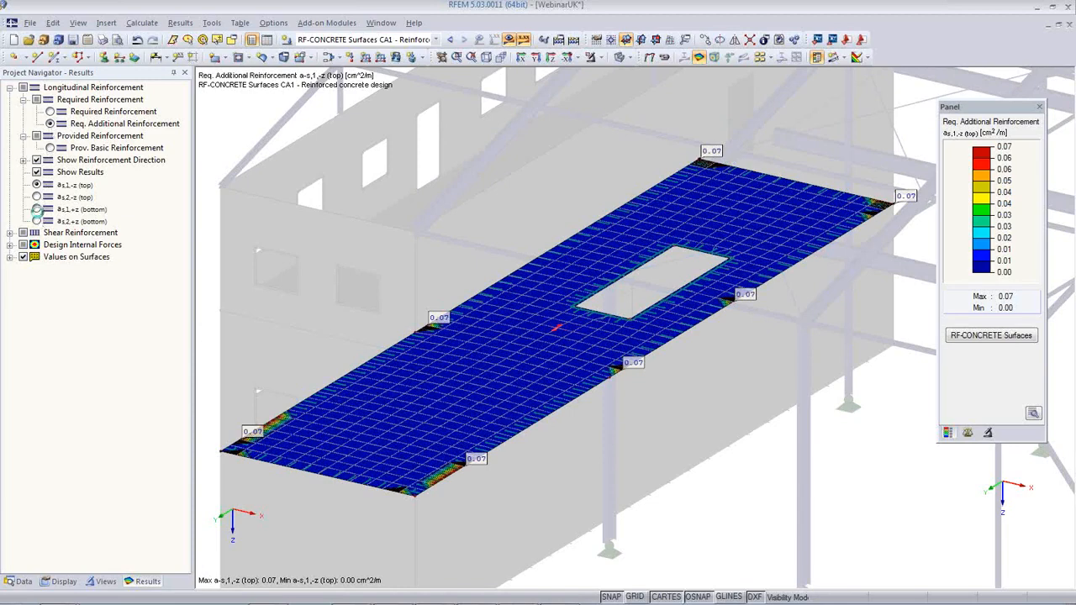
Step: Display the slab's total required reinforcement for the bottom layer in direction 2 instead of the additional reinforcement
left_click(37, 209)
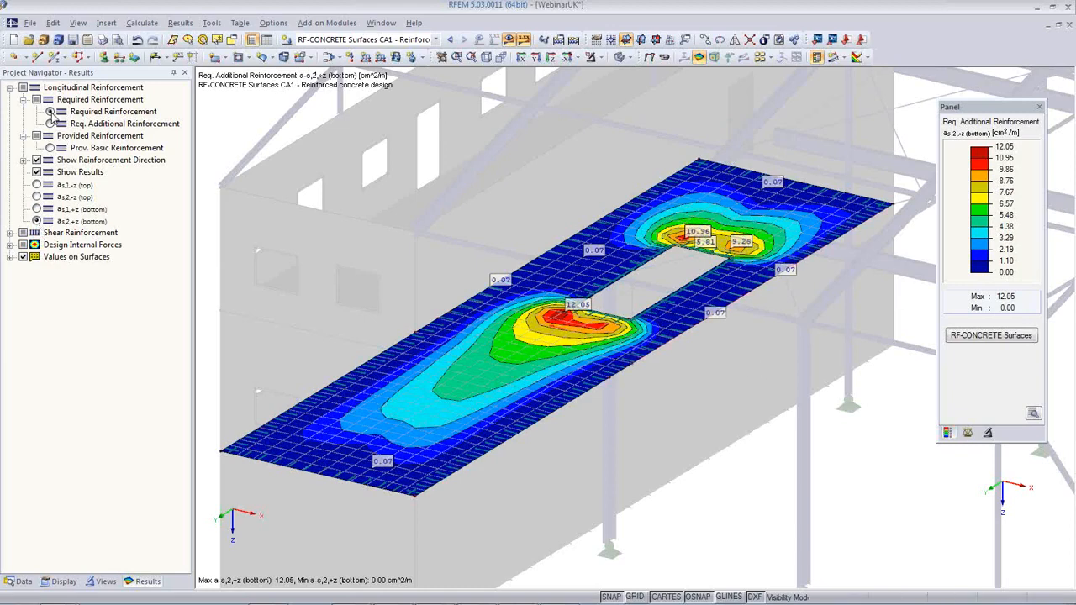
left_click(51, 112)
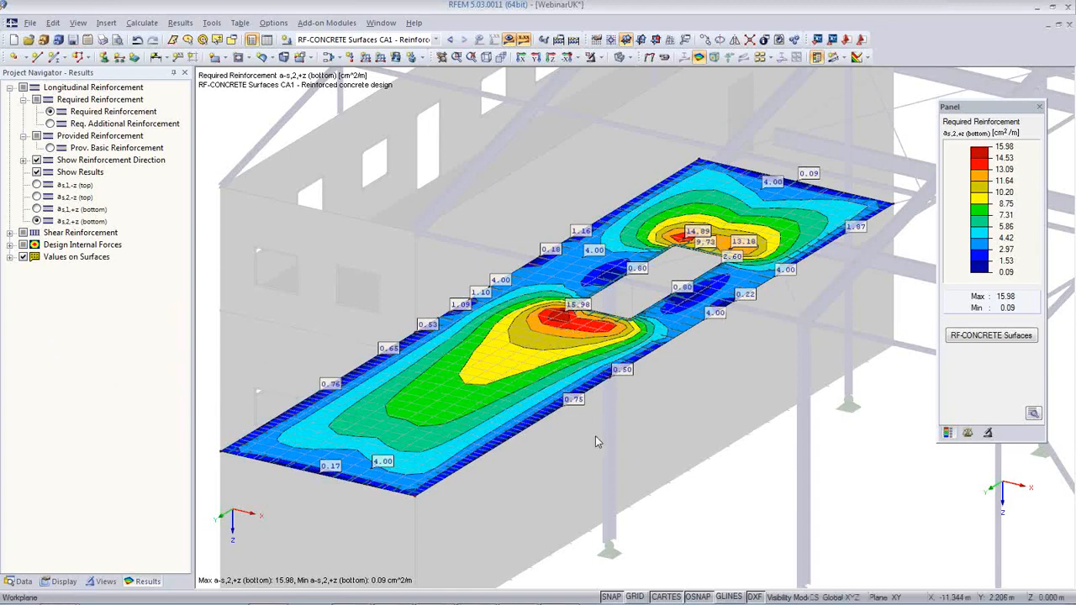
scroll(718, 516, "down", 1)
middle_click_drag(715, 499, 650, 449)
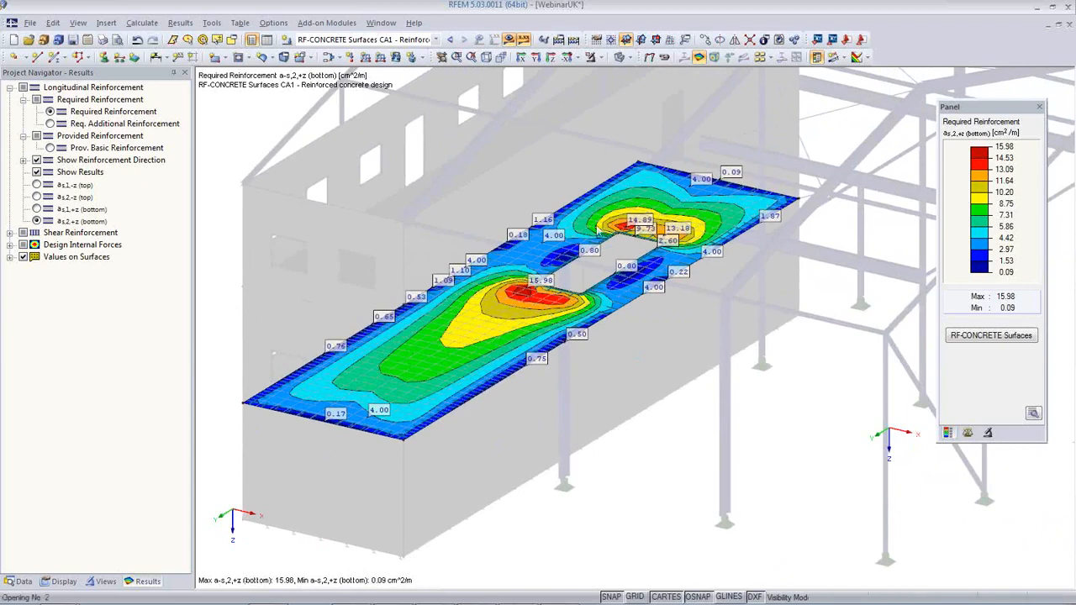
Step: Turn off the results display and cancel the visibility mode so the whole structure is shown
left_click(509, 41)
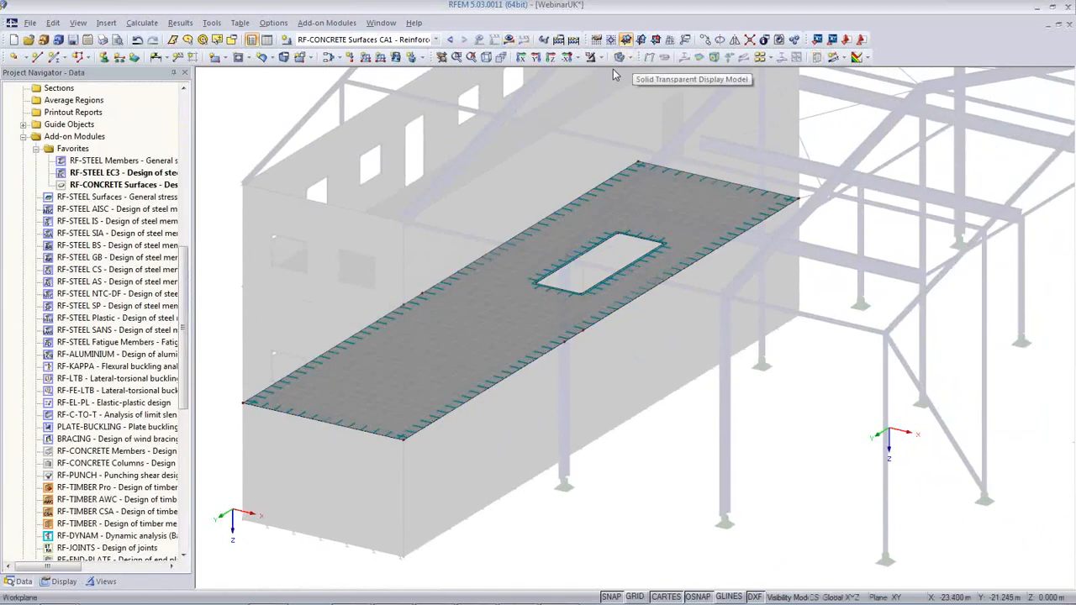
left_click(605, 61)
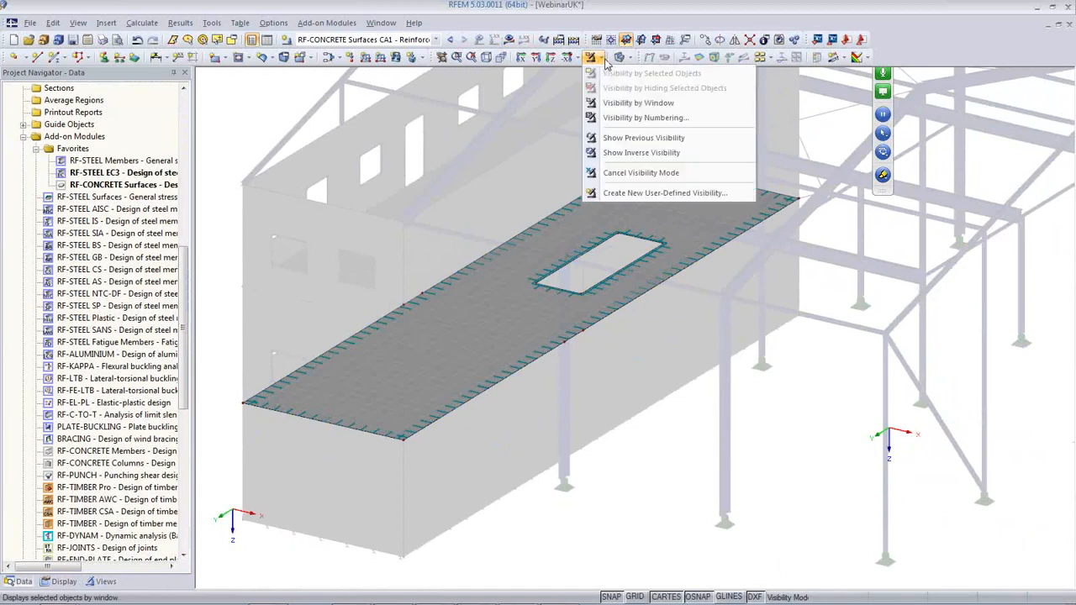
left_click(635, 172)
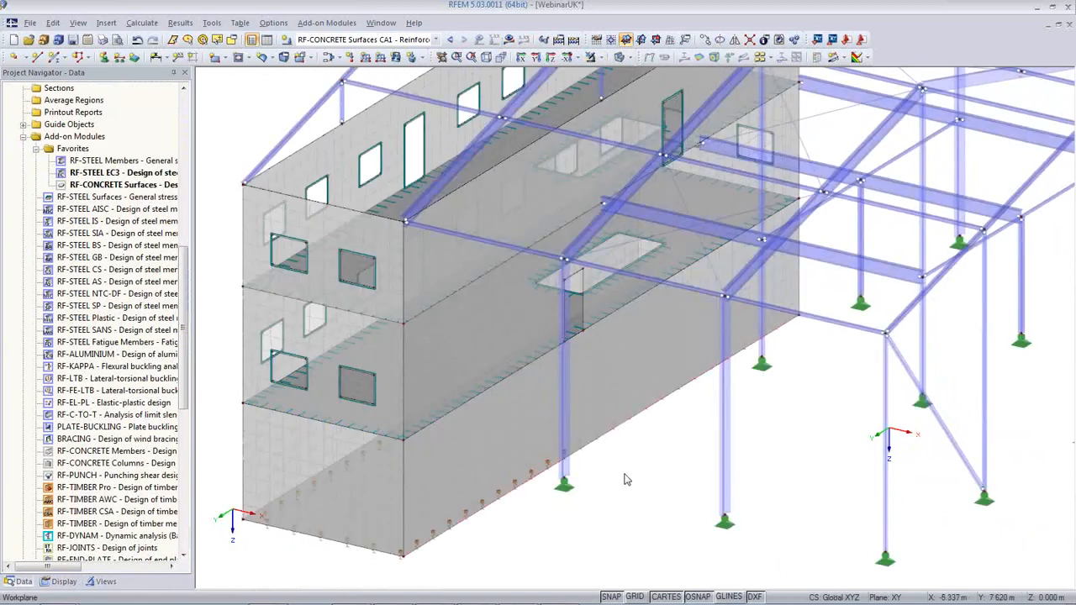
scroll(624, 477, "down", 5)
middle_click_drag(591, 459, 520, 448)
scroll(523, 444, "up", 5)
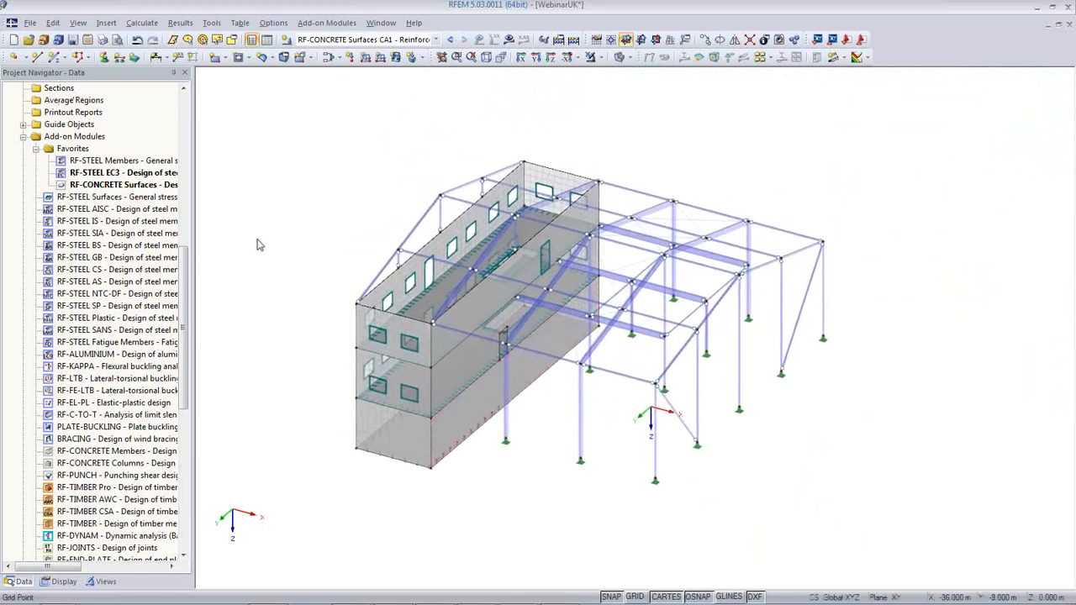
Step: Send the isometric model graphic to printout report PR1 and start a new printout report template
left_click(101, 39)
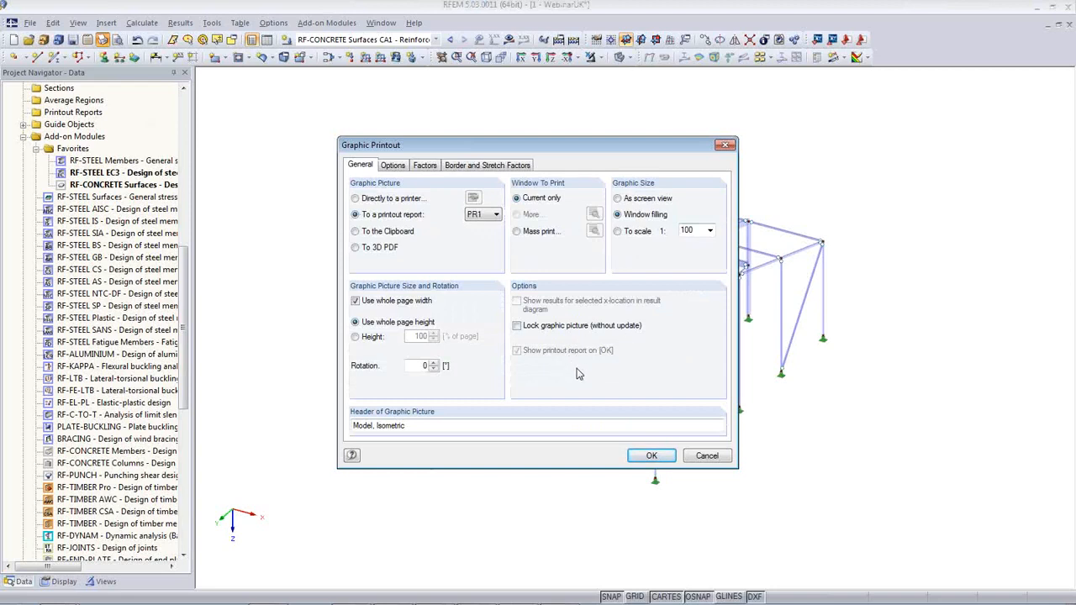
left_click(649, 456)
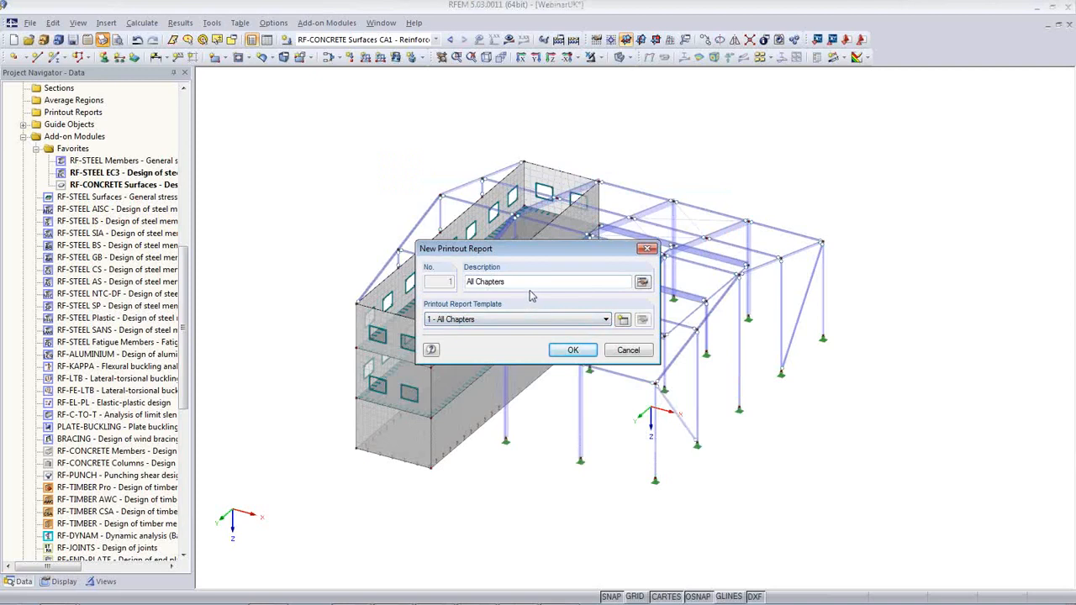
left_click(623, 320)
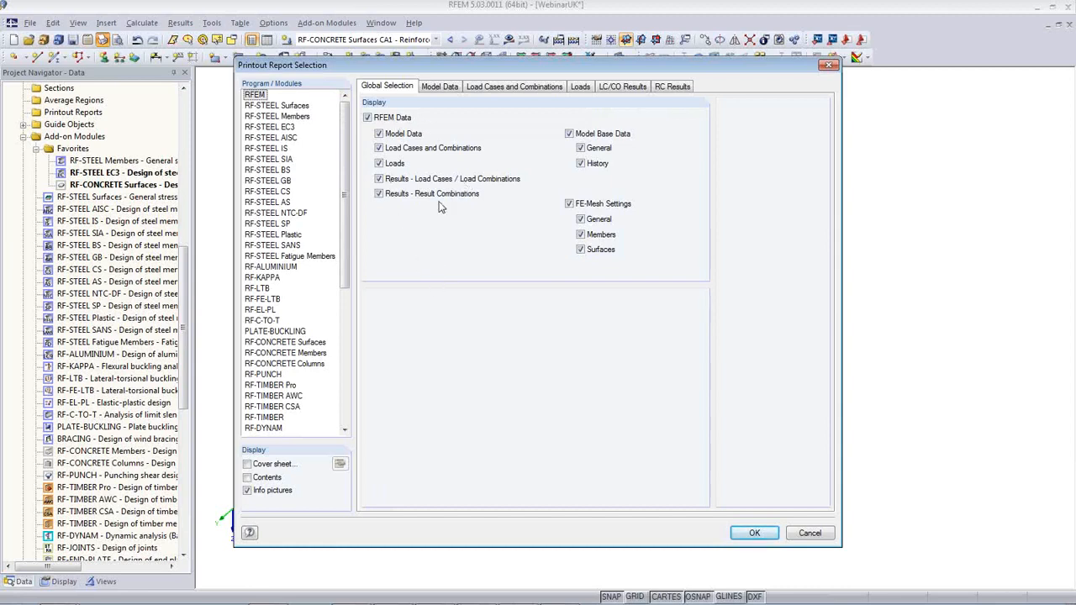
Step: Exclude the load case, load combination and result combination results from the template, and review the RFEM model data and load tables
left_click(379, 179)
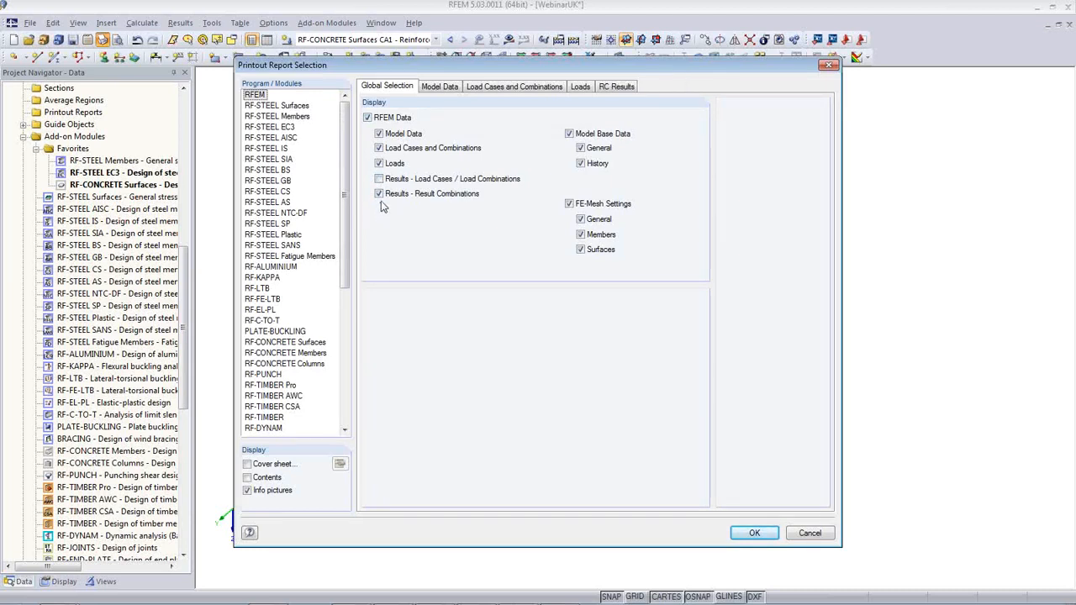
left_click(379, 195)
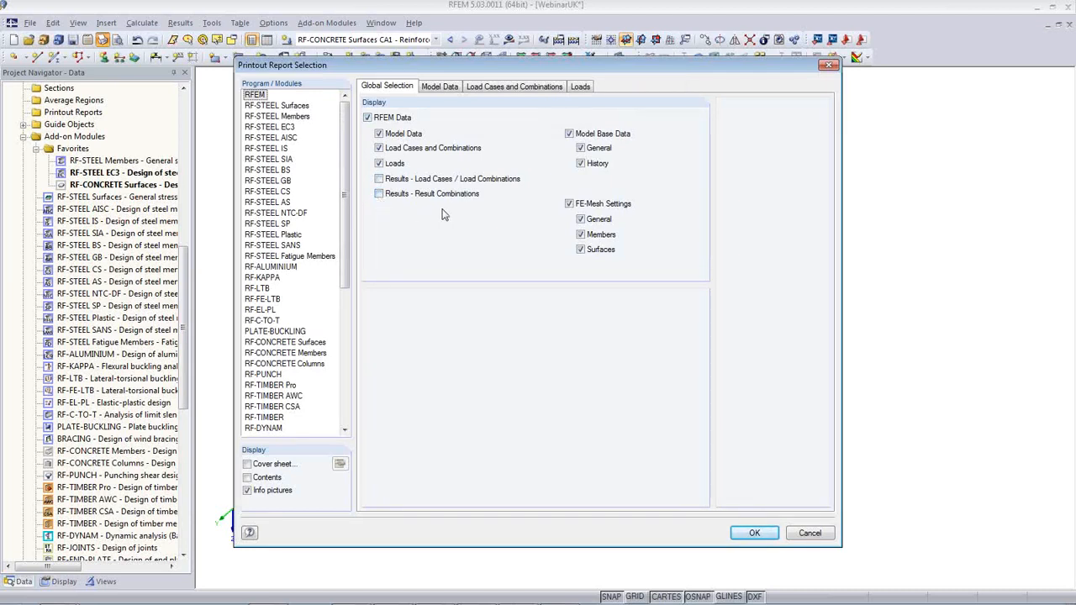
left_click(450, 91)
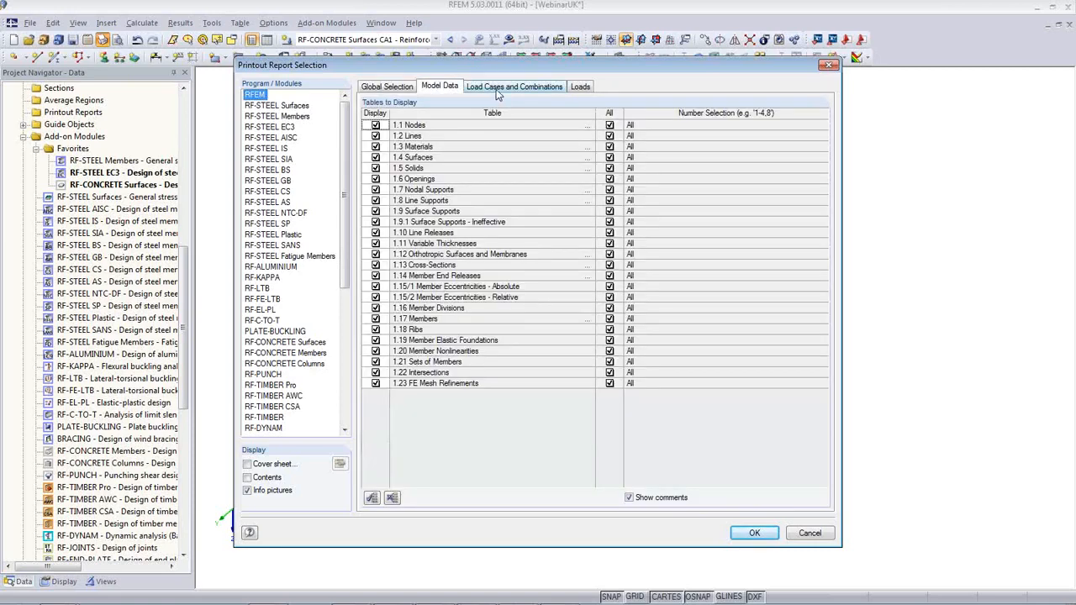
left_click(497, 91)
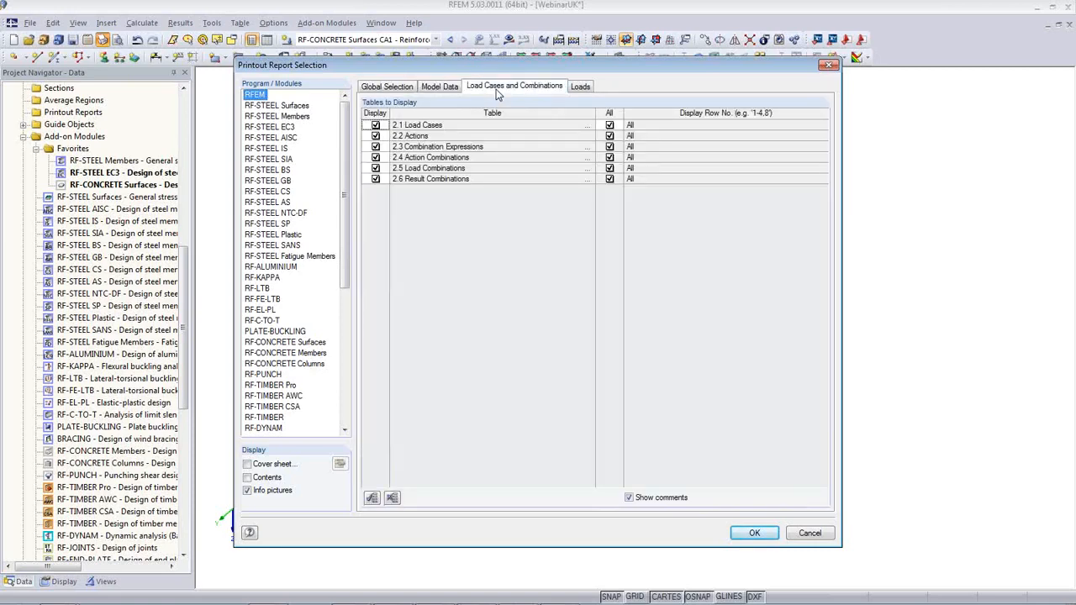
left_click(578, 89)
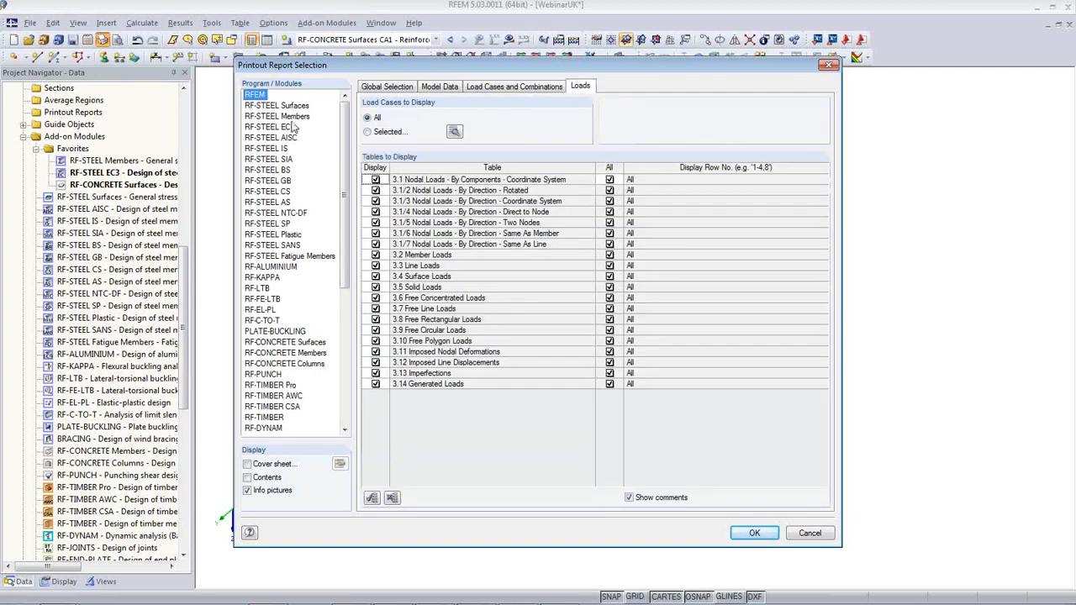
Step: Exclude RF-STEEL EC3 result tables 2.2, 2.3, 2.4, 3.2, 3.3, 4.1 and 4.2 from the template
left_click(282, 127)
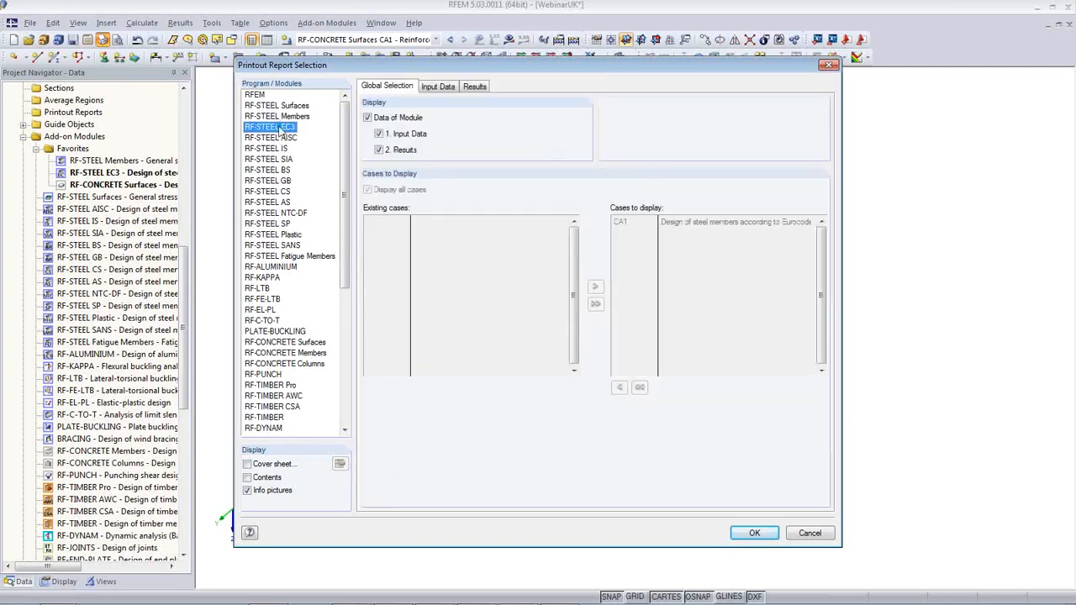
left_click(474, 86)
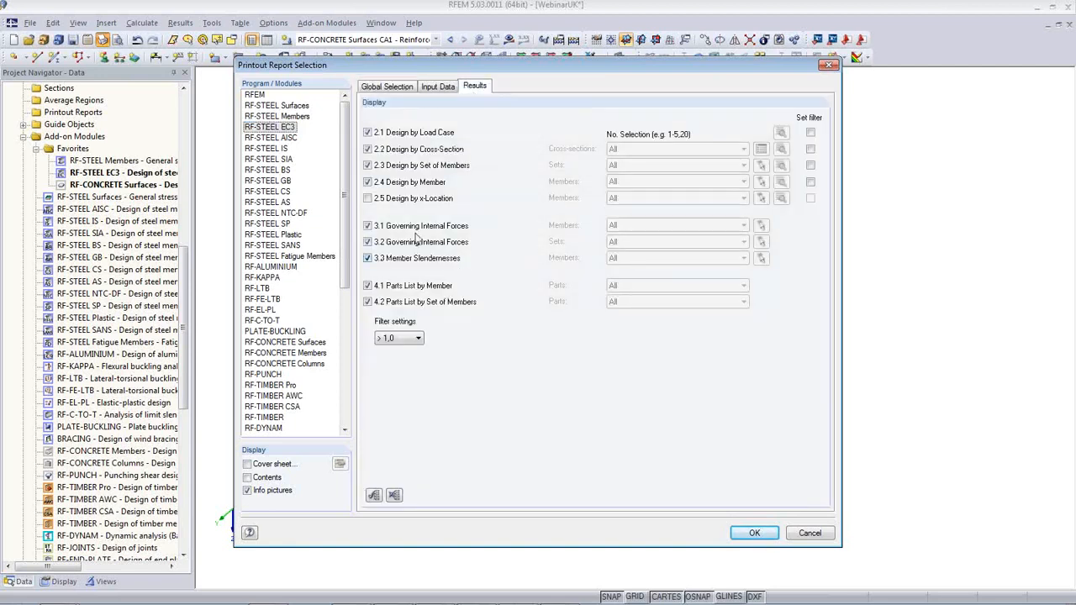
left_click(368, 149)
left_click(368, 165)
left_click(367, 181)
left_click(367, 242)
left_click(368, 258)
left_click(371, 286)
left_click(370, 303)
Step: Exclude the RF-CONCRETE Surfaces required reinforcement by surface and the error messages or notes from the template
left_click(321, 342)
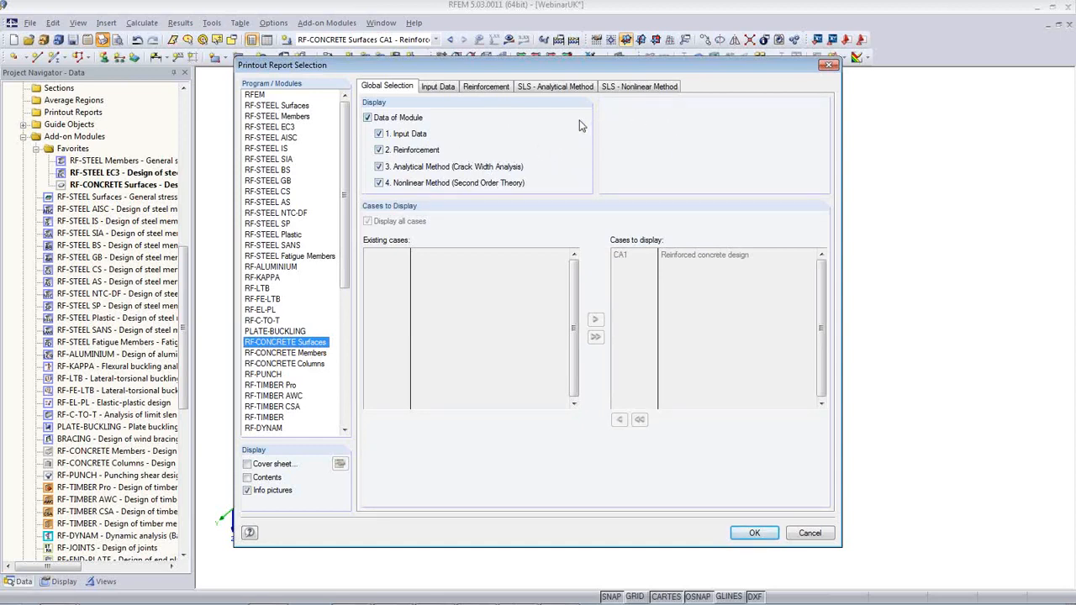
left_click(496, 89)
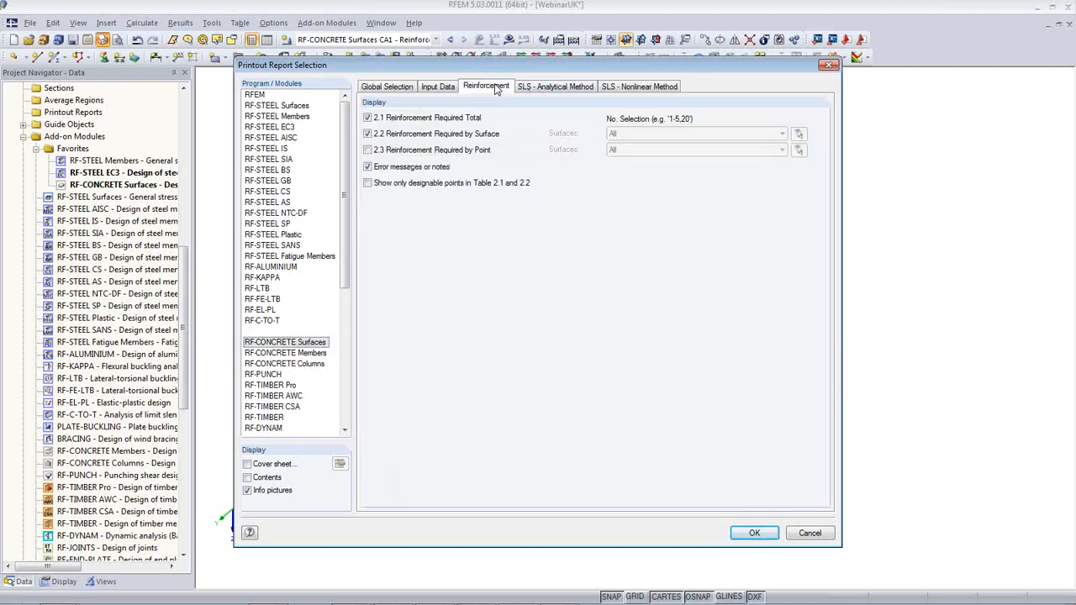
left_click(367, 135)
left_click(368, 169)
left_click(385, 89)
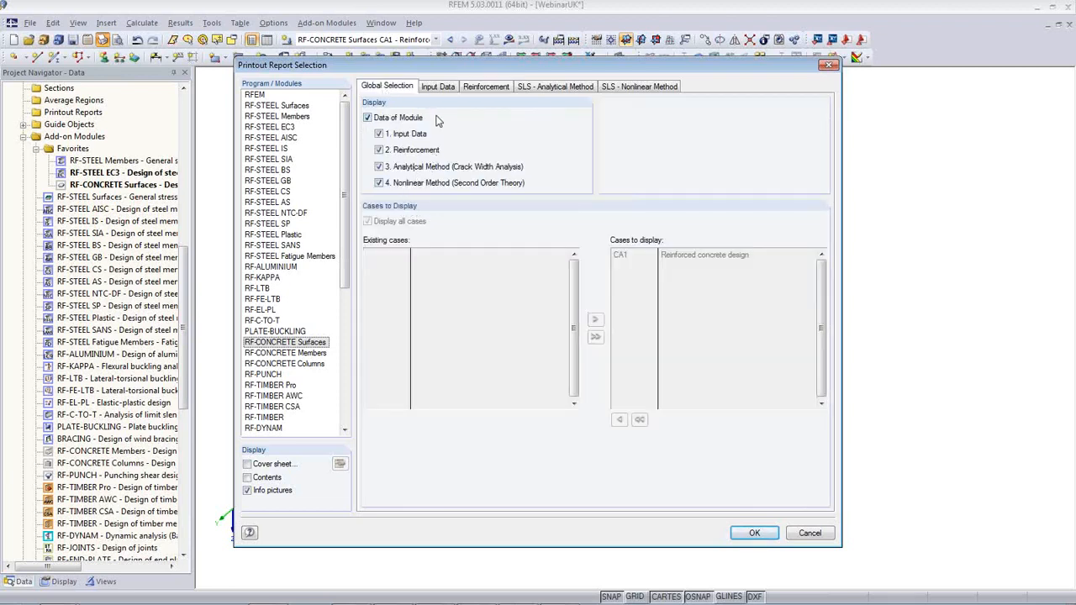
left_click(254, 95)
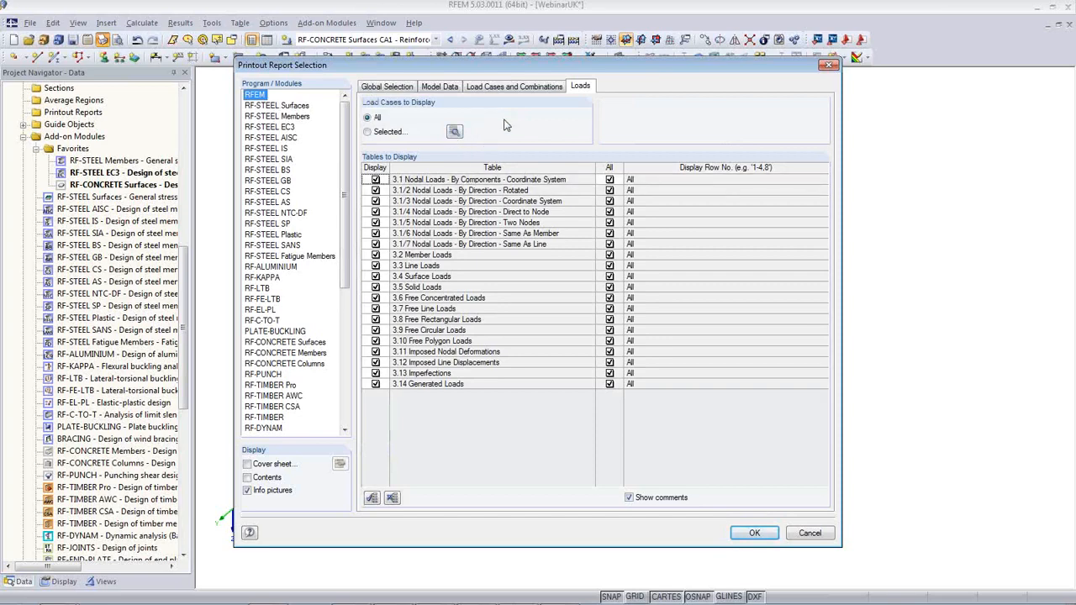
Step: Save the selection as printout report template TYPE B and create the report from it
left_click(754, 533)
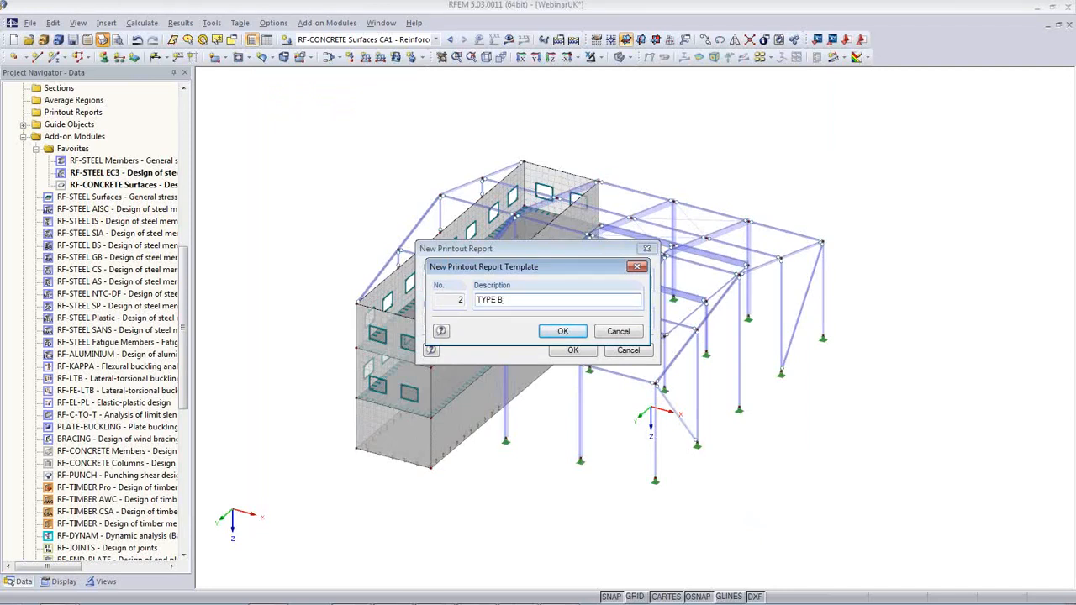
left_click(562, 331)
left_click(570, 353)
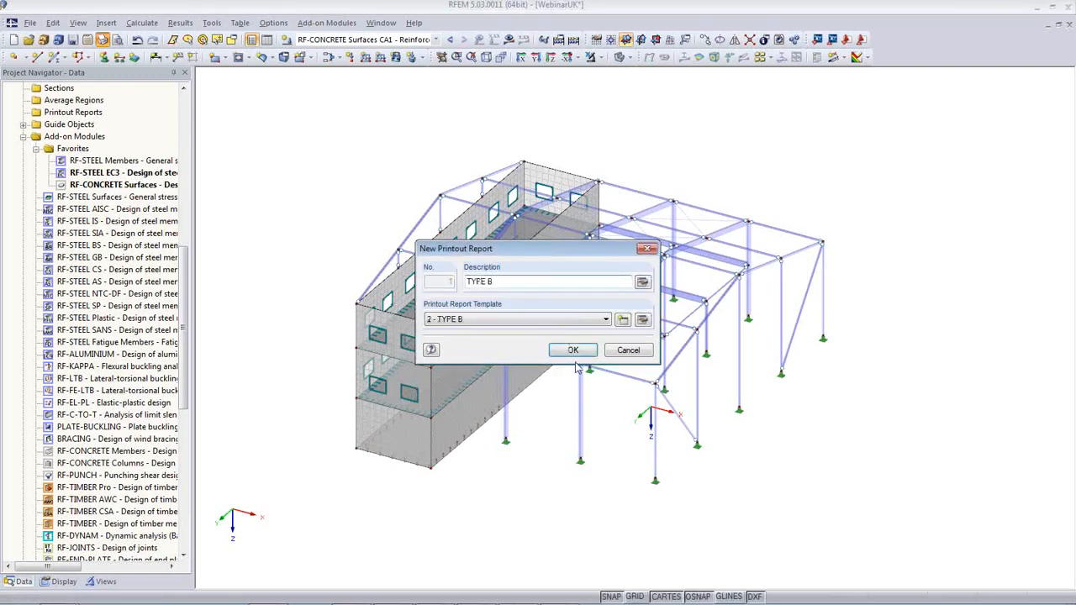
left_click(573, 351)
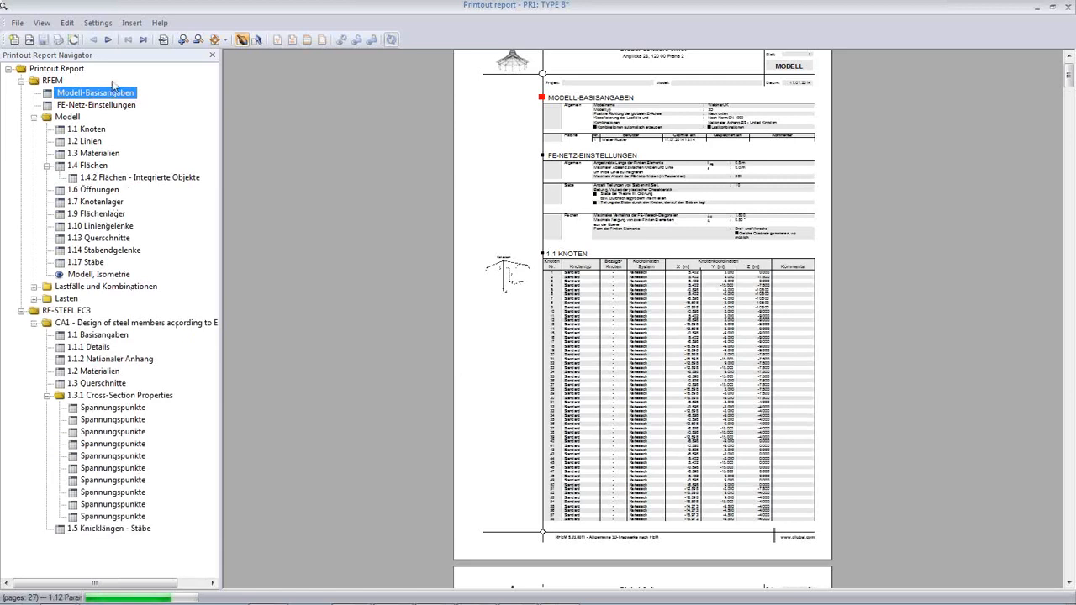
Step: Change the printout report language to English
left_click(66, 24)
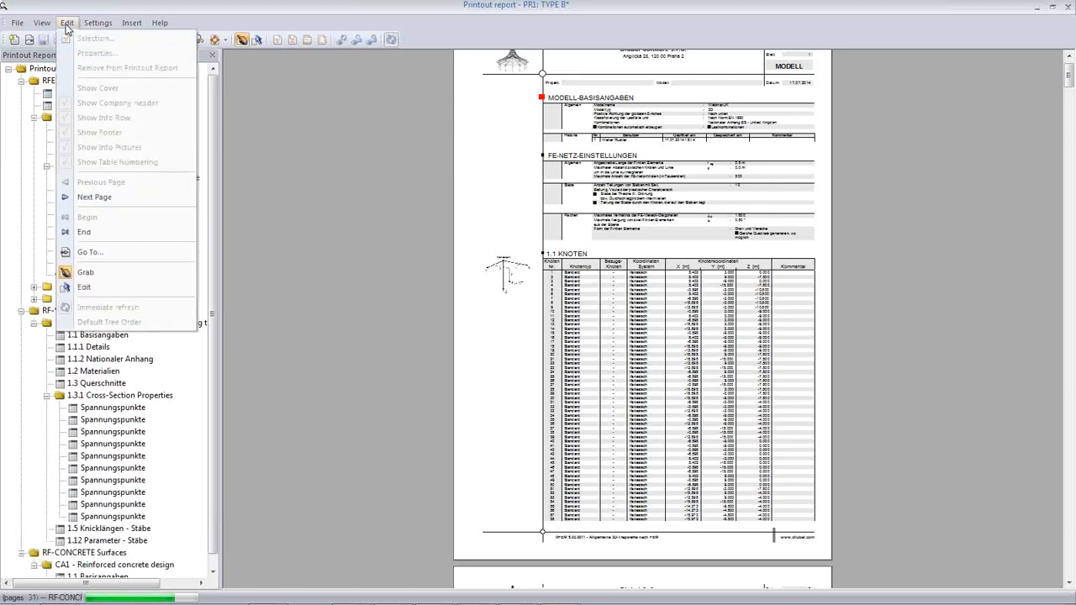
mouse_move(97, 24)
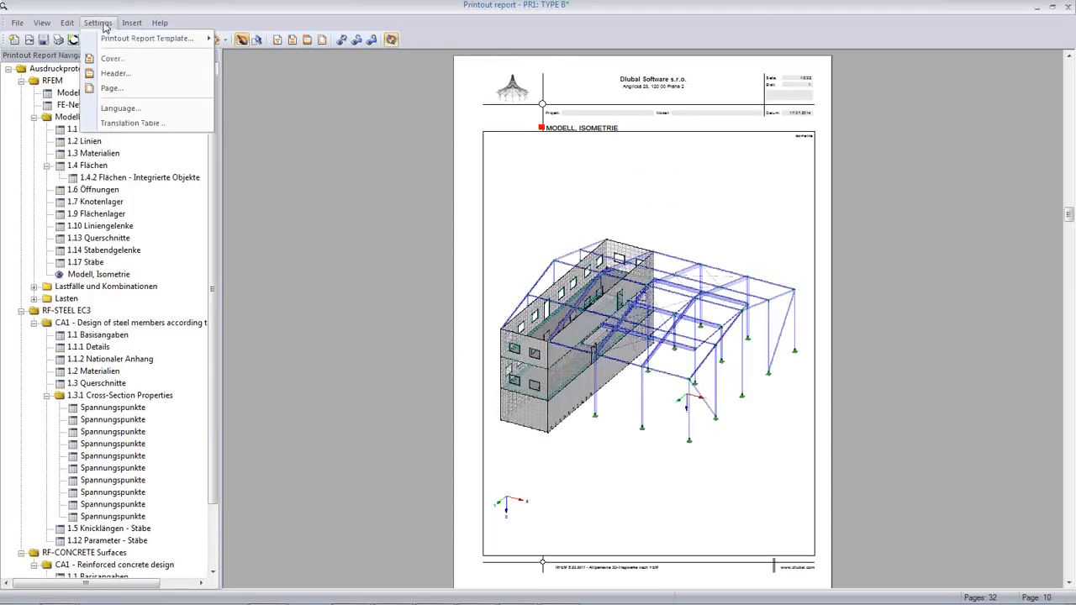
mouse_move(108, 43)
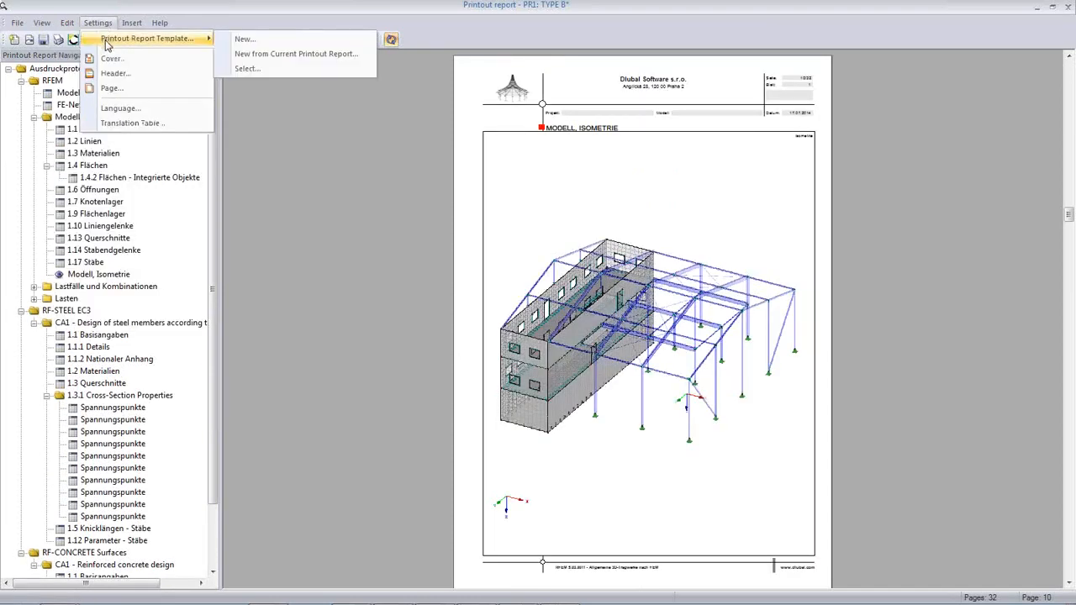
left_click(120, 108)
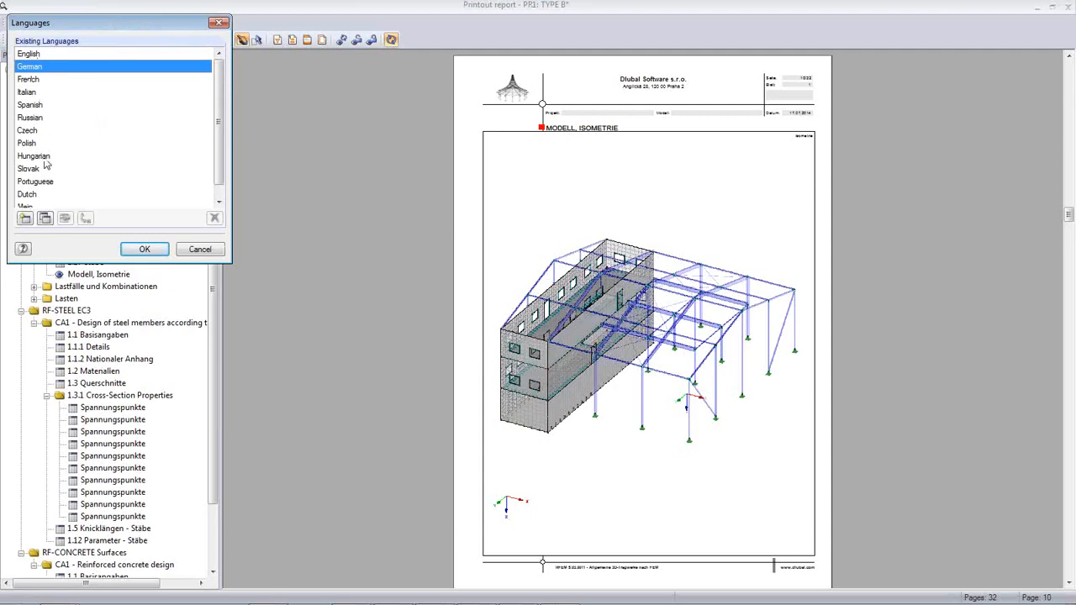
left_click(36, 56)
left_click(143, 248)
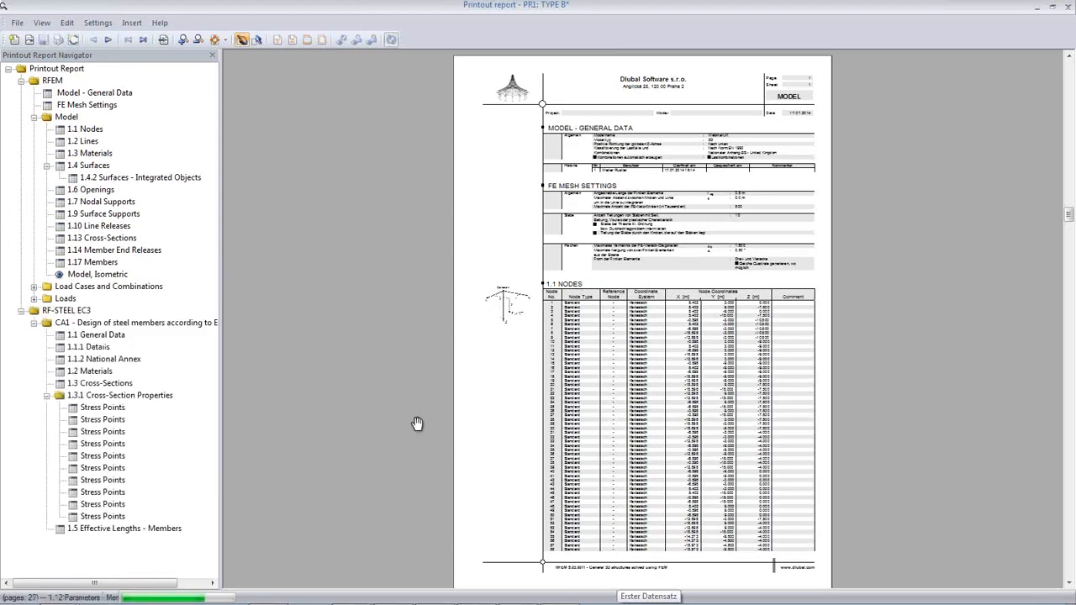
Step: Remove the RF-STEEL EC3 chapter 1.3.1 Cross-Section Properties from the printout report
right_click(109, 398)
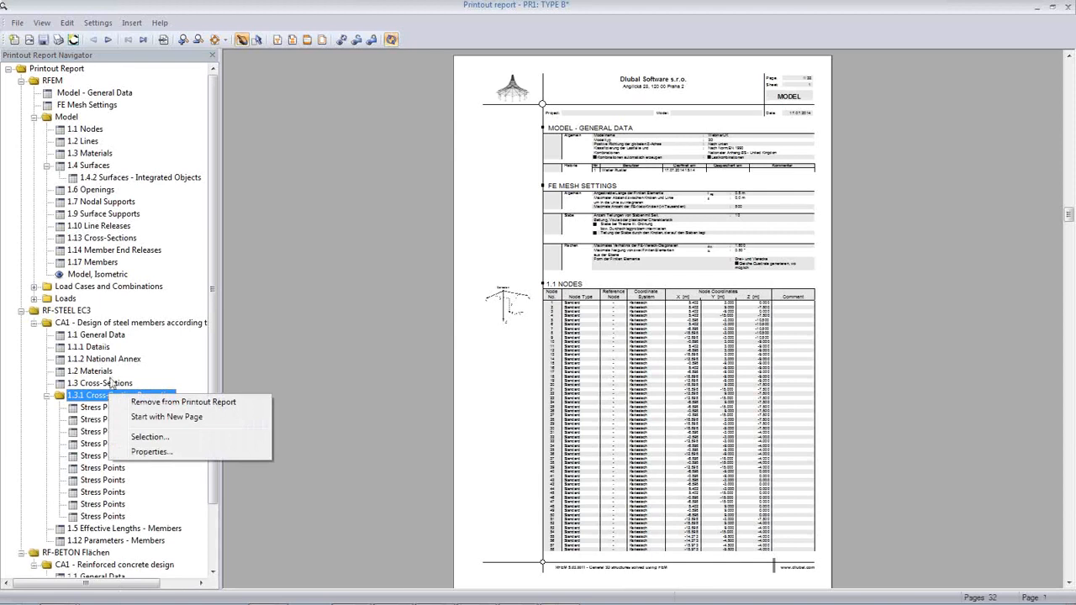
left_click(172, 402)
left_click(513, 325)
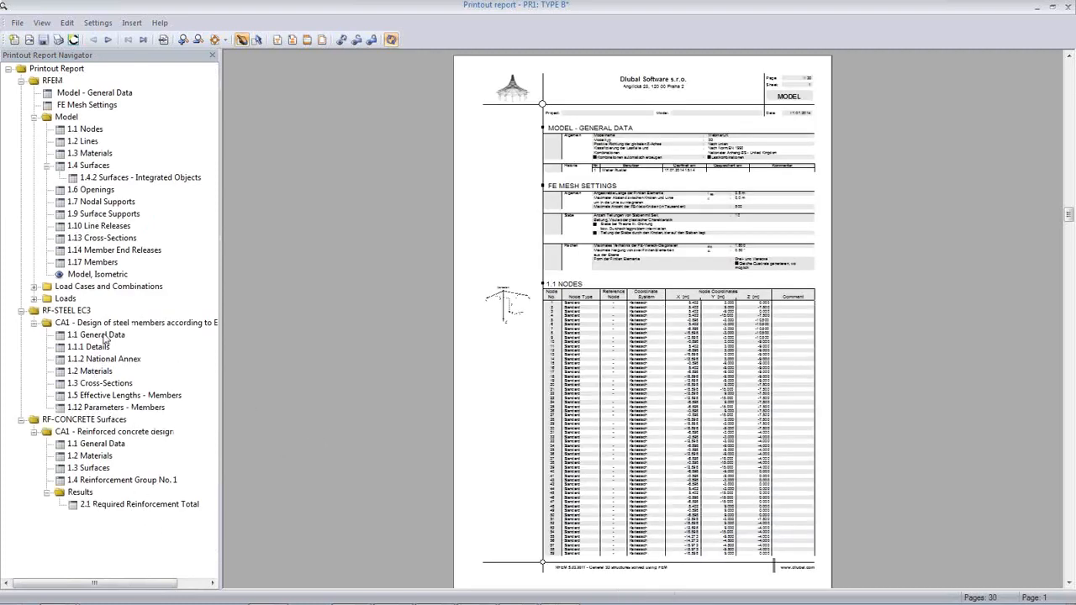
Step: View the Model, Isometric page in the printout report, and close the report with its contents saved
left_click(114, 275)
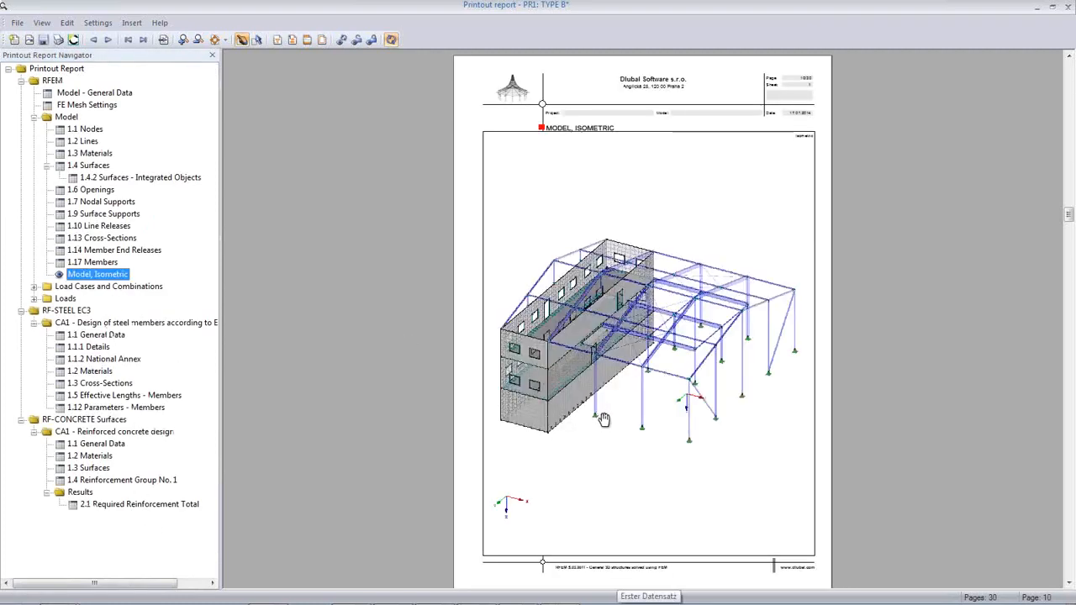
scroll(604, 421, "down", 2)
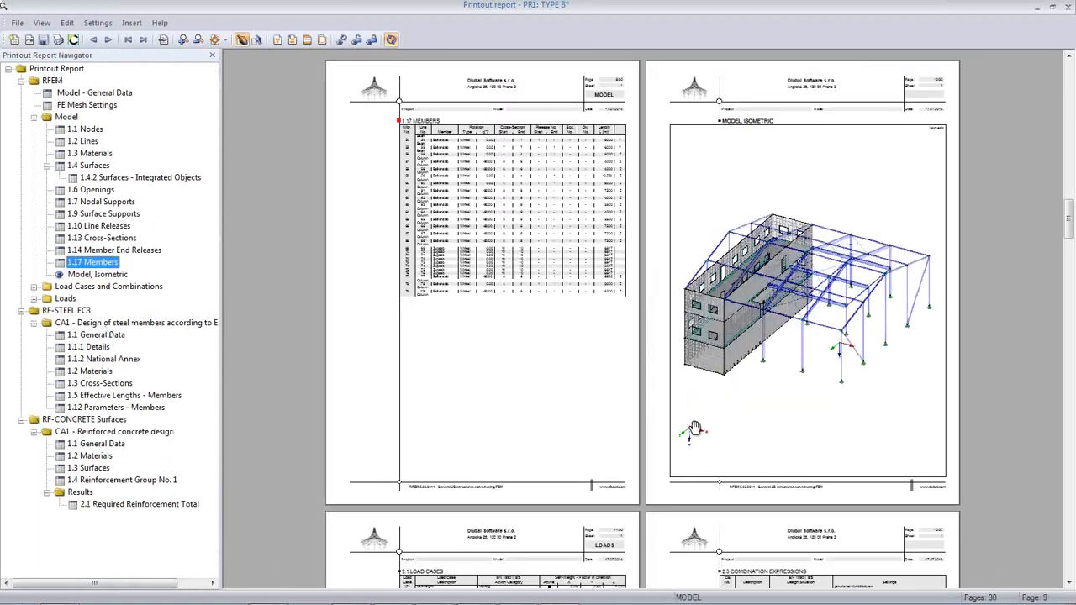
left_click(1066, 7)
left_click(491, 325)
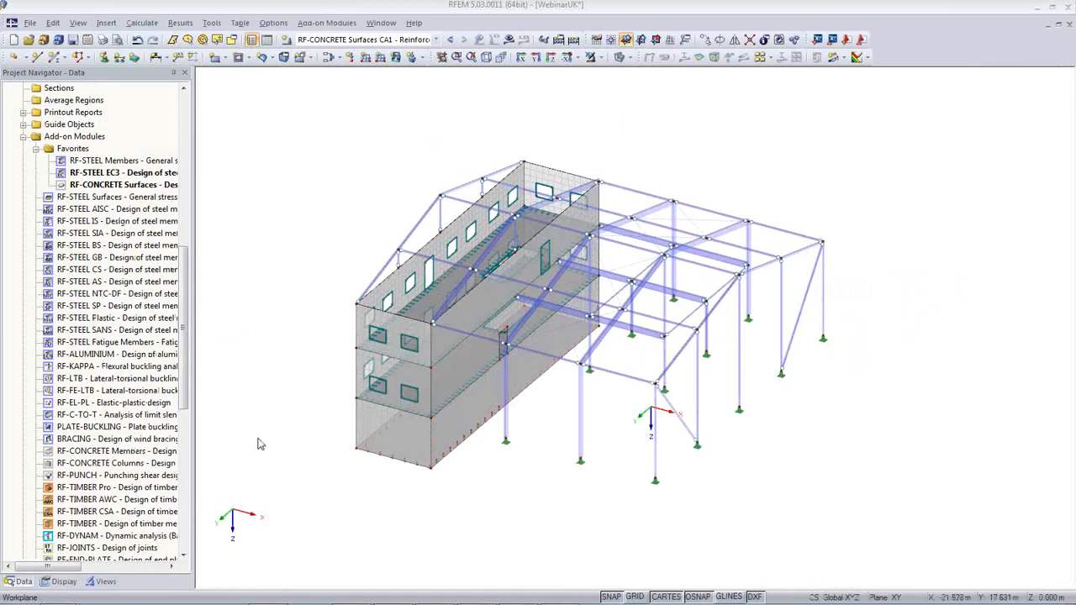
middle_click_drag(378, 466, 514, 336, "ctrl")
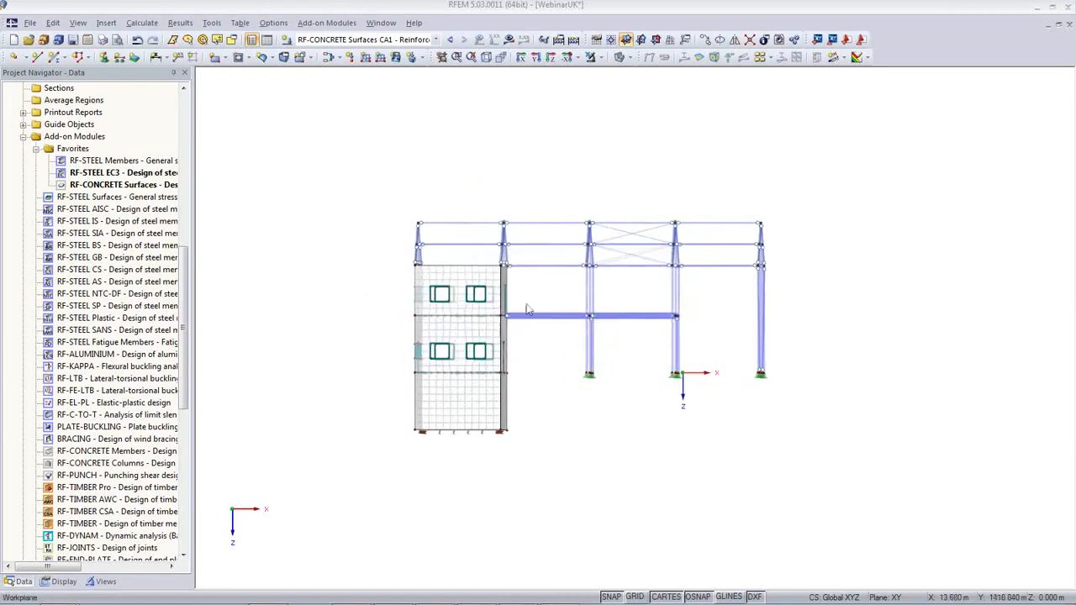
Step: Isolate the middle concrete floor slab with a visibility window and turn off the hidden objects in the background
left_click(597, 57)
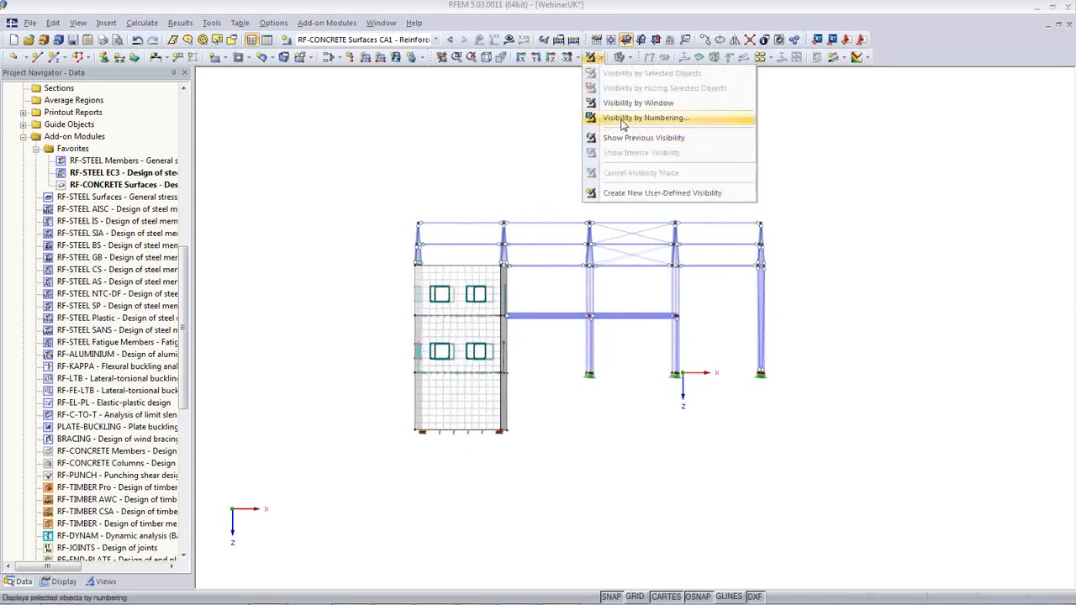
left_click(639, 103)
left_click_drag(401, 369, 527, 378)
middle_click_drag(487, 421, 413, 470, "ctrl")
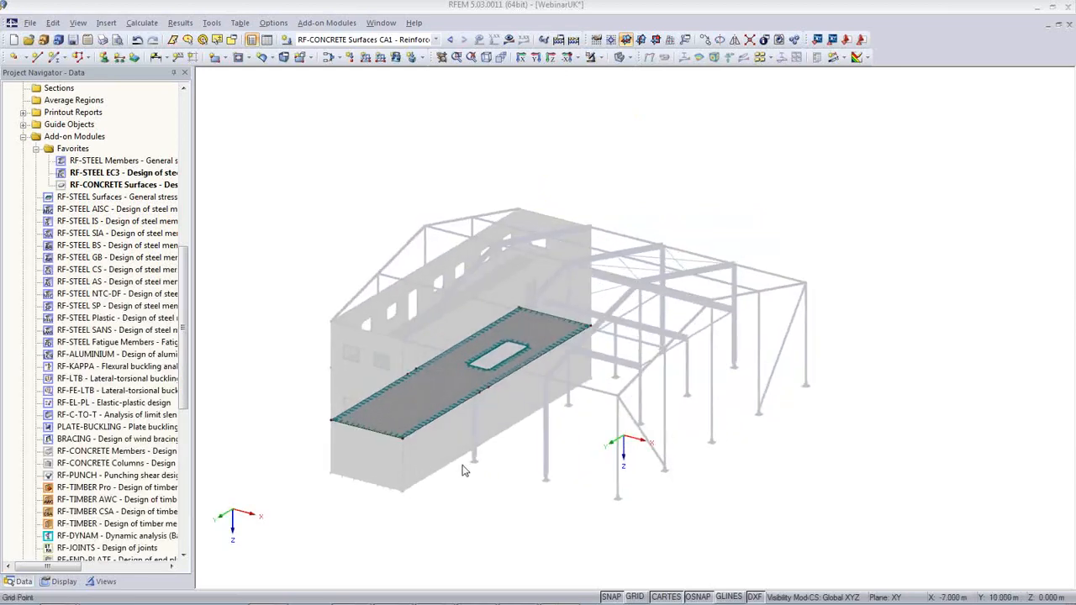
right_click(468, 119)
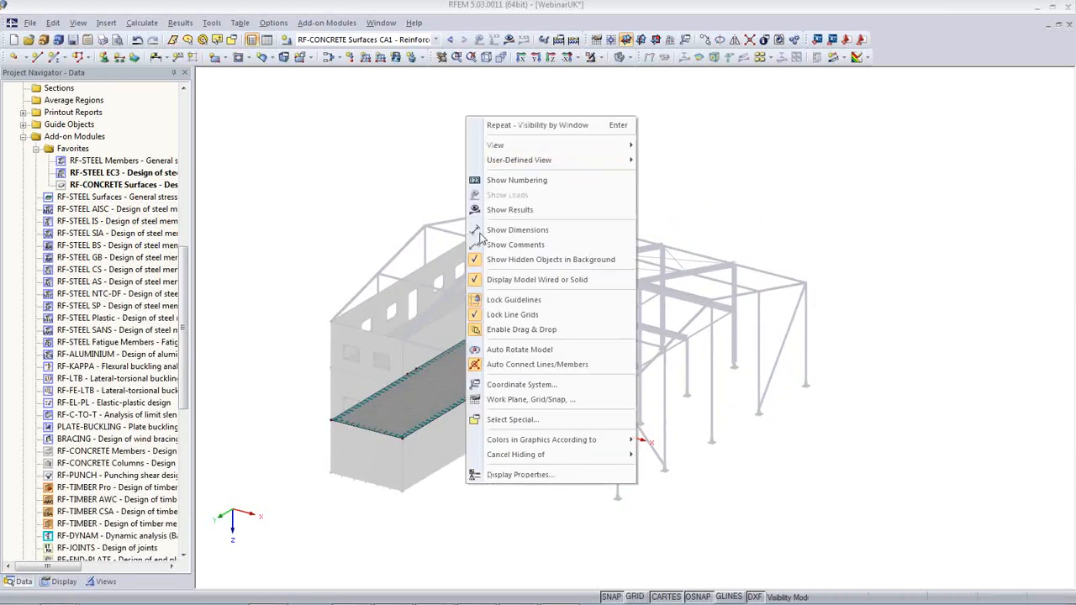
left_click(483, 262)
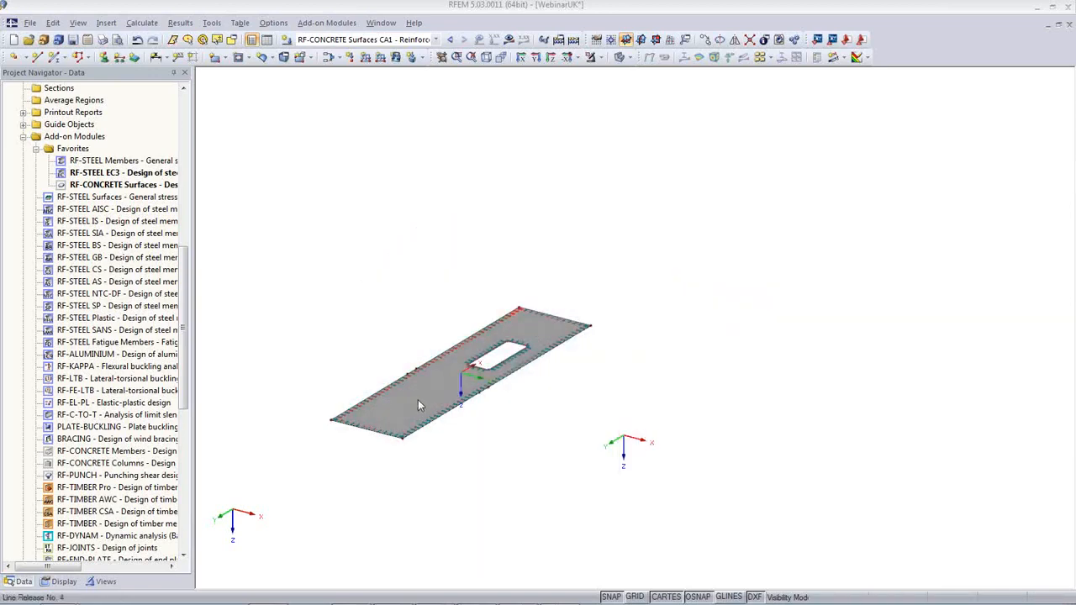
Step: Display the slab's required reinforcement results in plan view and check both reinforcement directions on the top and bottom sides
left_click(552, 58)
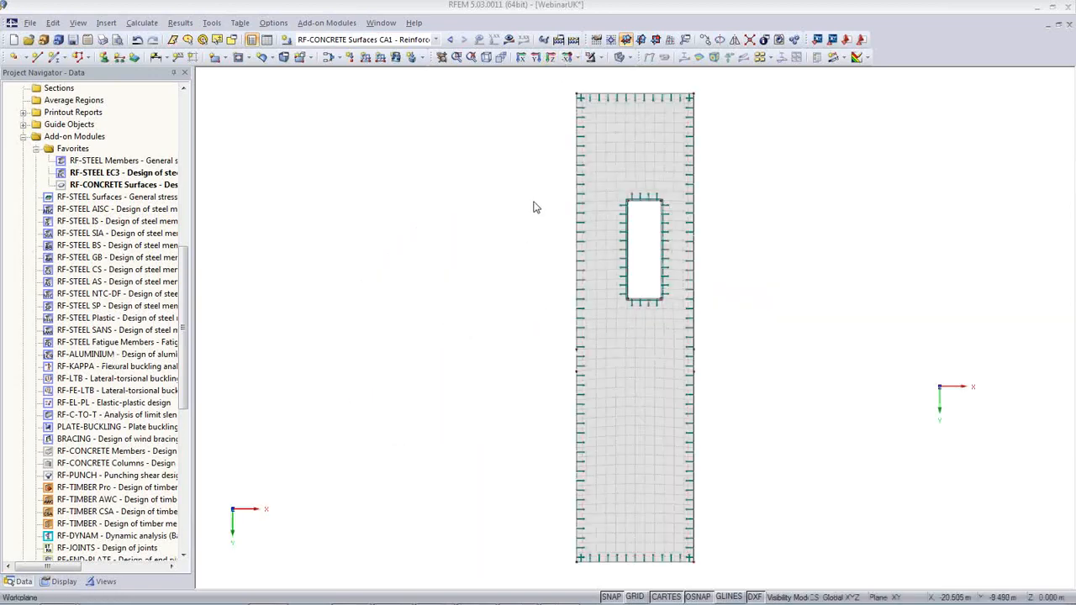
left_click(510, 41)
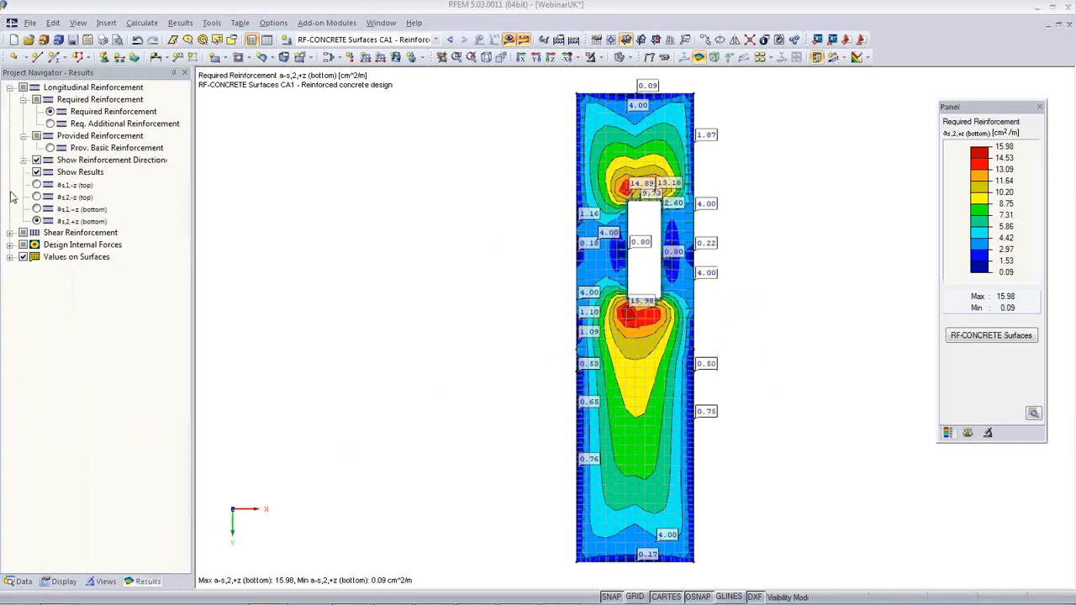
left_click(38, 187)
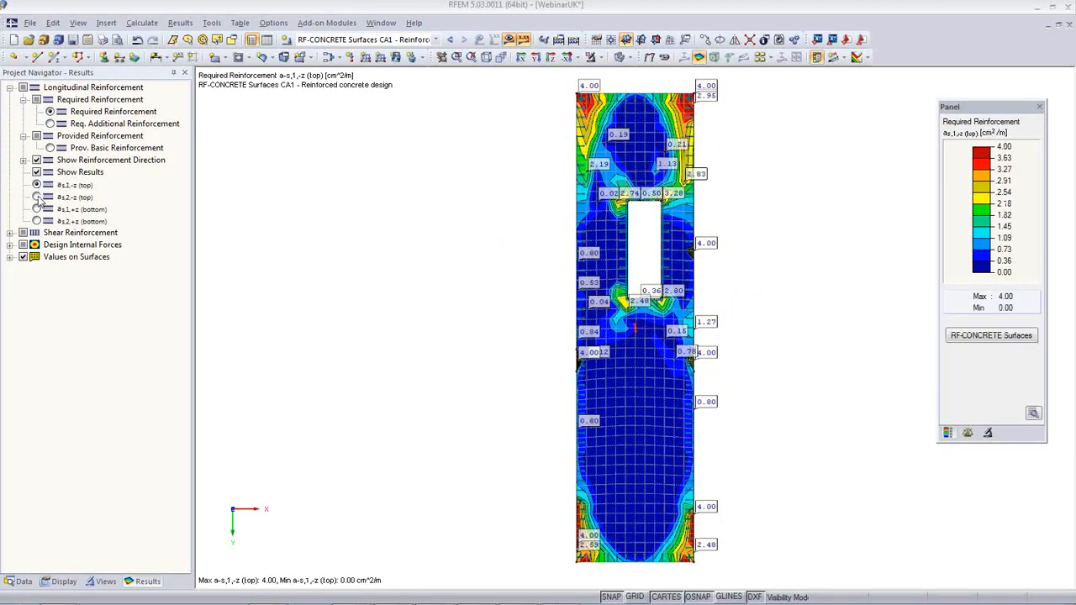
left_click(37, 197)
left_click(37, 209)
left_click(37, 221)
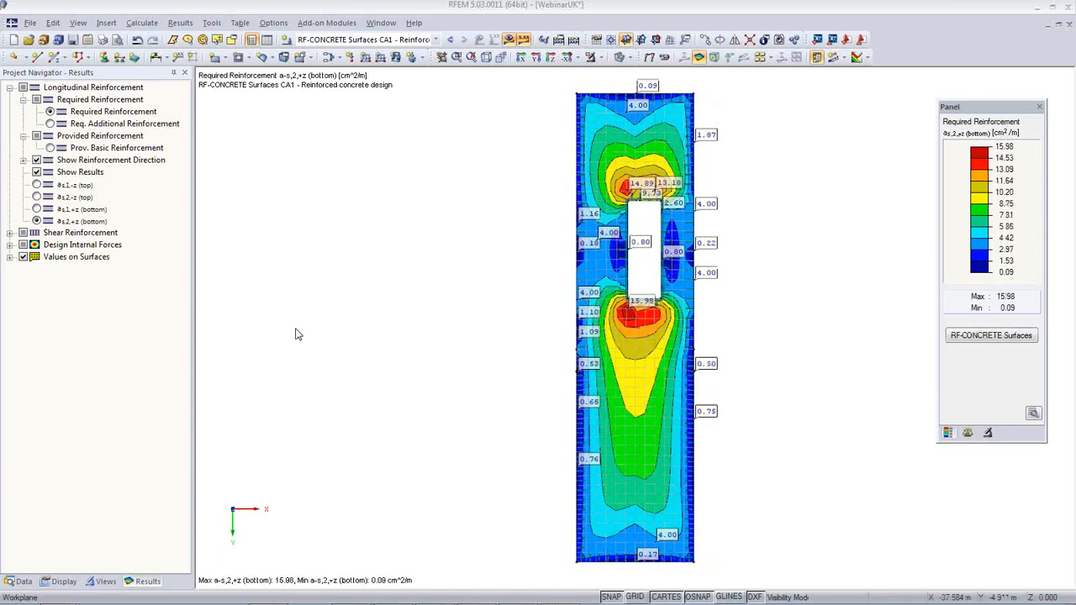
Step: Set up a mass print graphic printout to report PR1 with the picture height at 50 % of the page
left_click(102, 40)
left_click(516, 232)
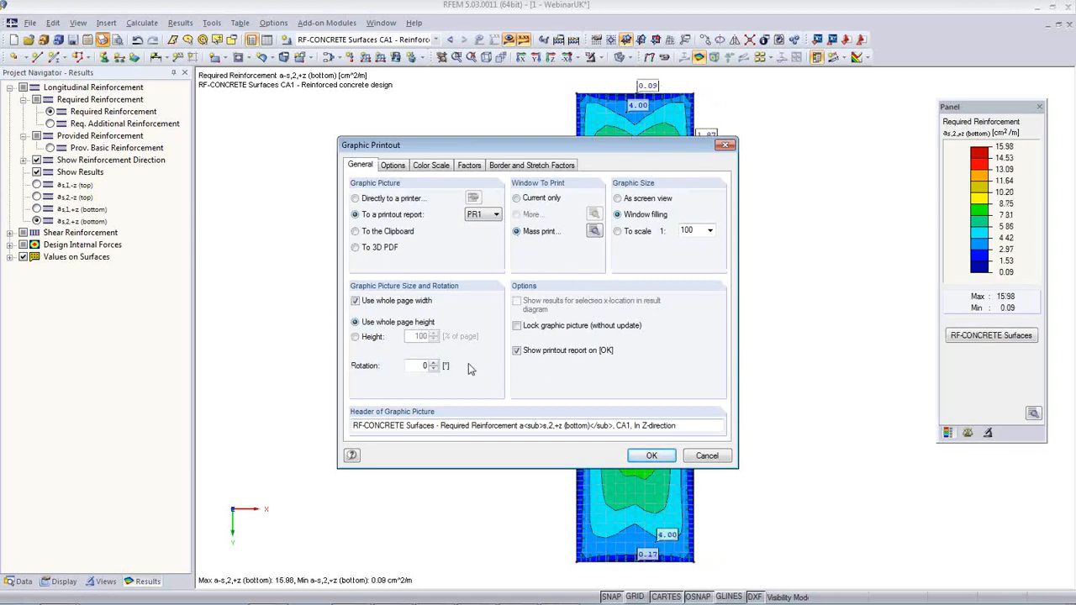
left_click(354, 337)
Step: Configure the mass print results to use selected load cases, adding CA1 RF-CONCRETE Surfaces as the one to display
left_click(594, 232)
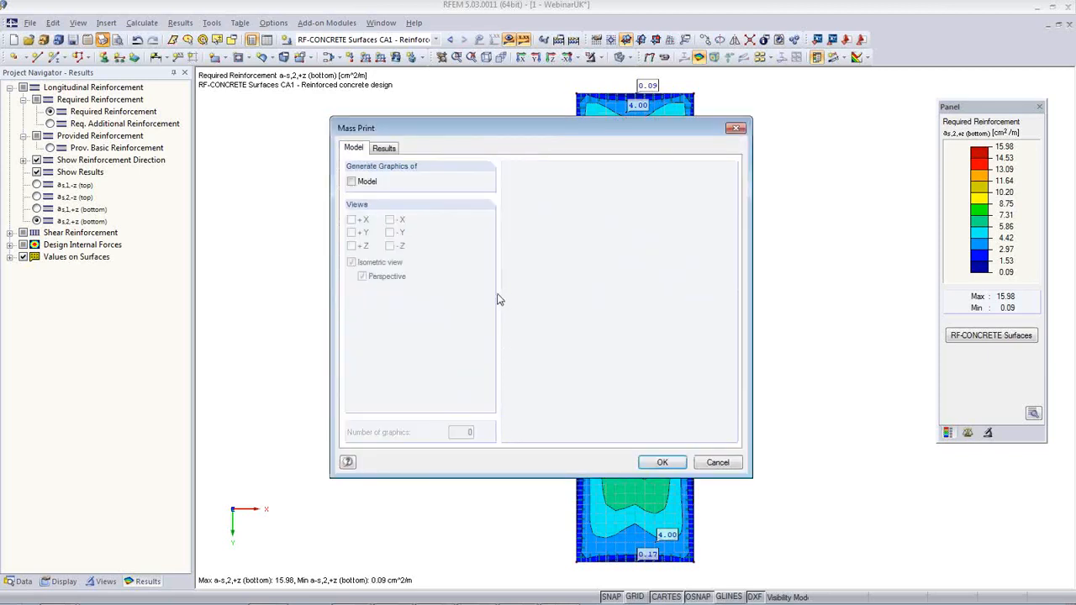
left_click(384, 149)
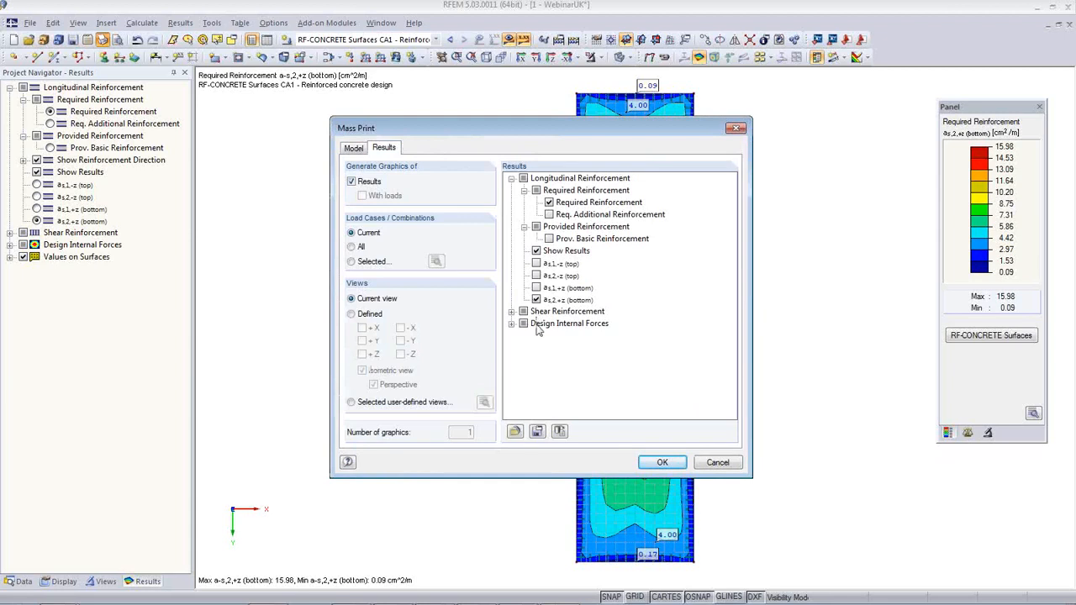
left_click(352, 262)
left_click(435, 262)
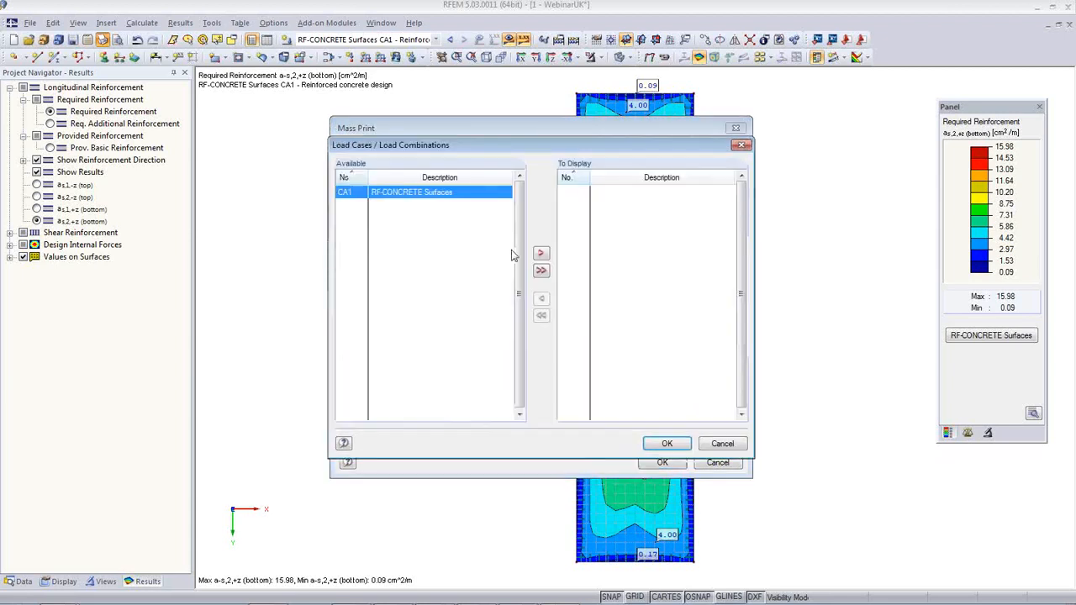
double_click(407, 195)
left_click(673, 445)
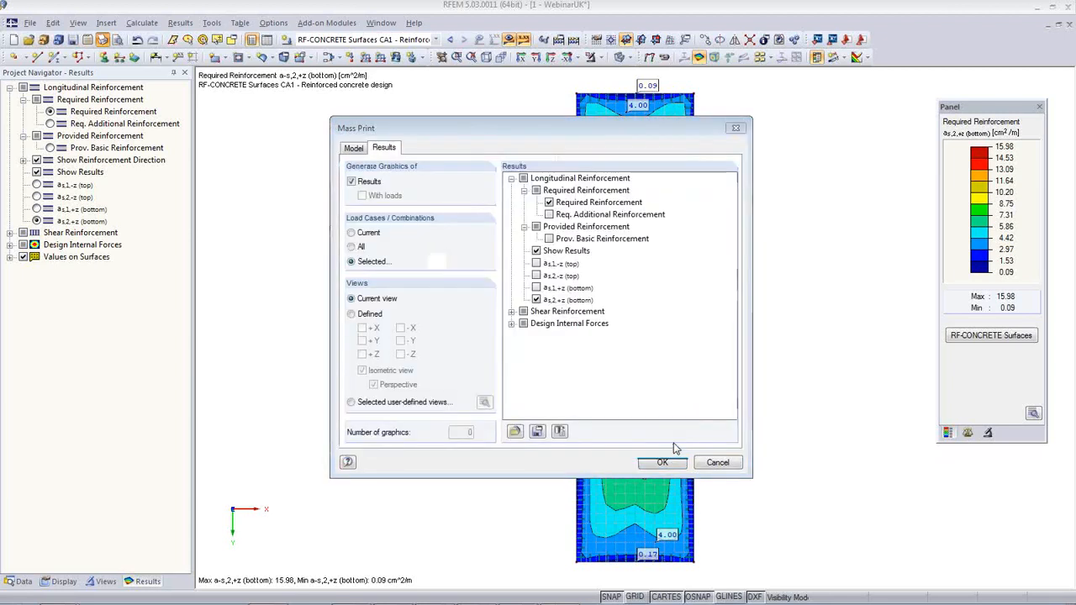
Step: Include all four top and bottom reinforcement results in the mass print, and send the graphics to the report without showing it
left_click(536, 264)
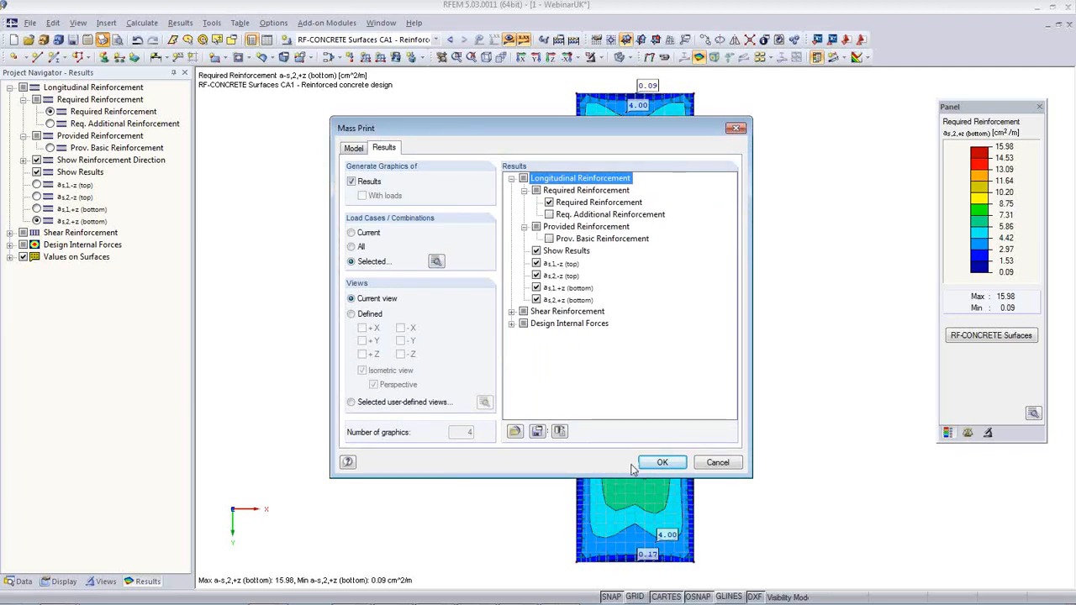
left_click(662, 463)
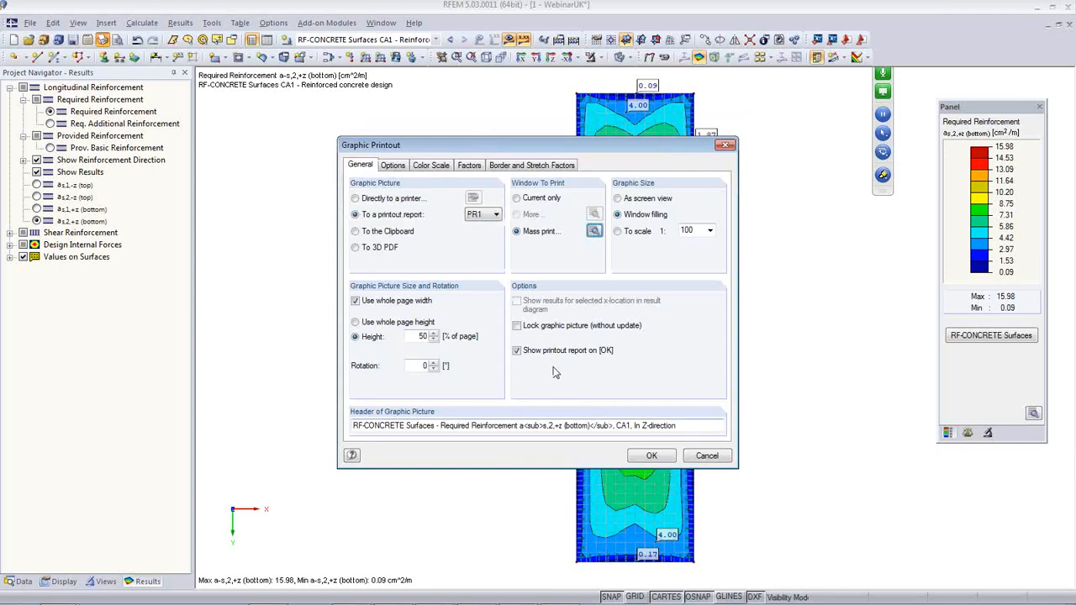
left_click(518, 353)
left_click(654, 457)
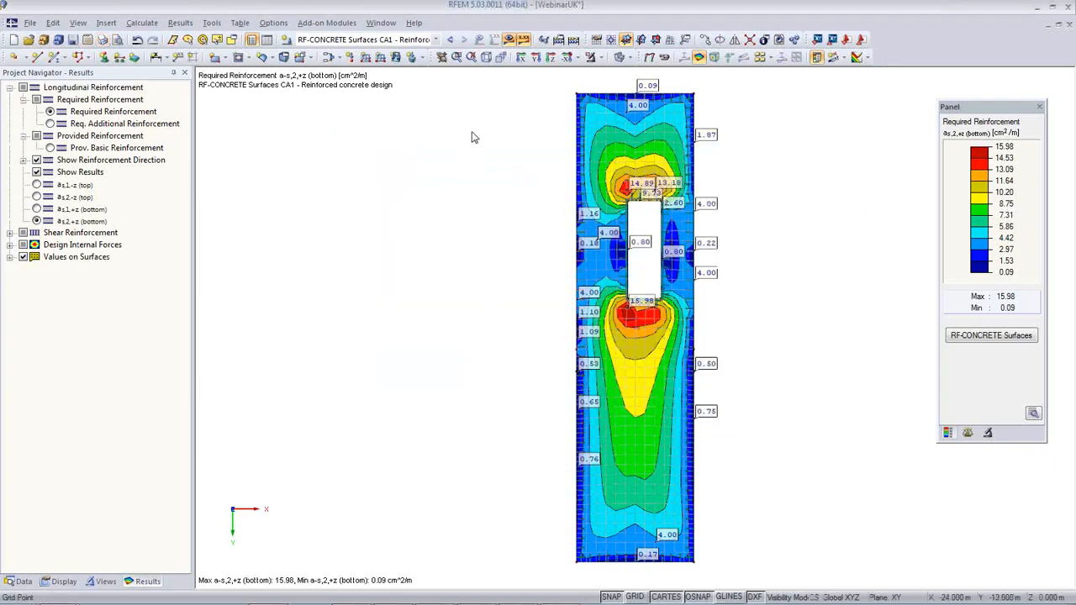
Step: Display the results of load combination CO3 and cancel visibility mode for the whole model
left_click(436, 40)
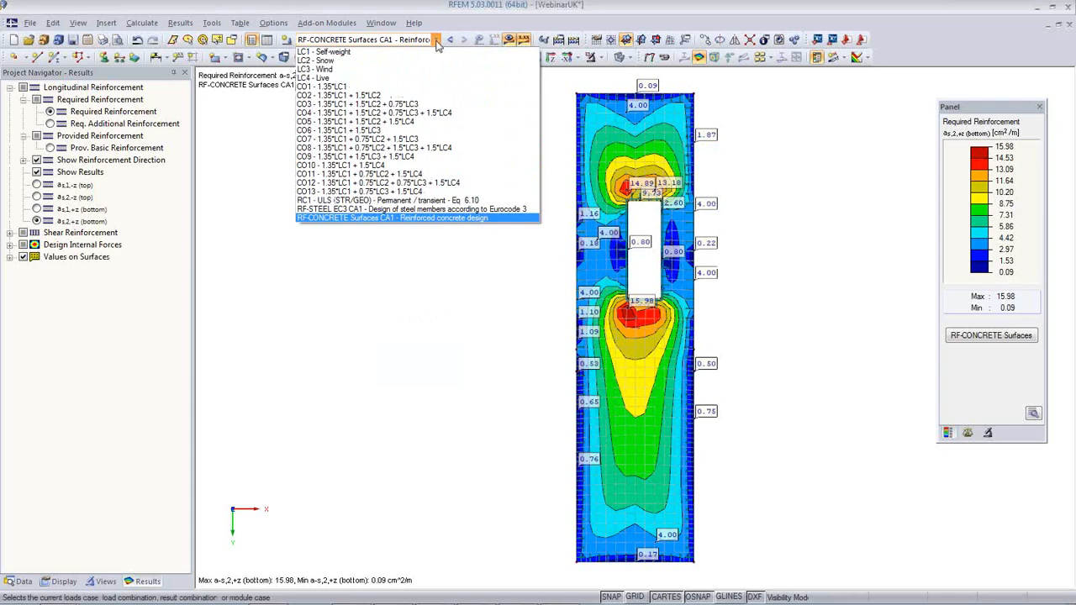
left_click(405, 104)
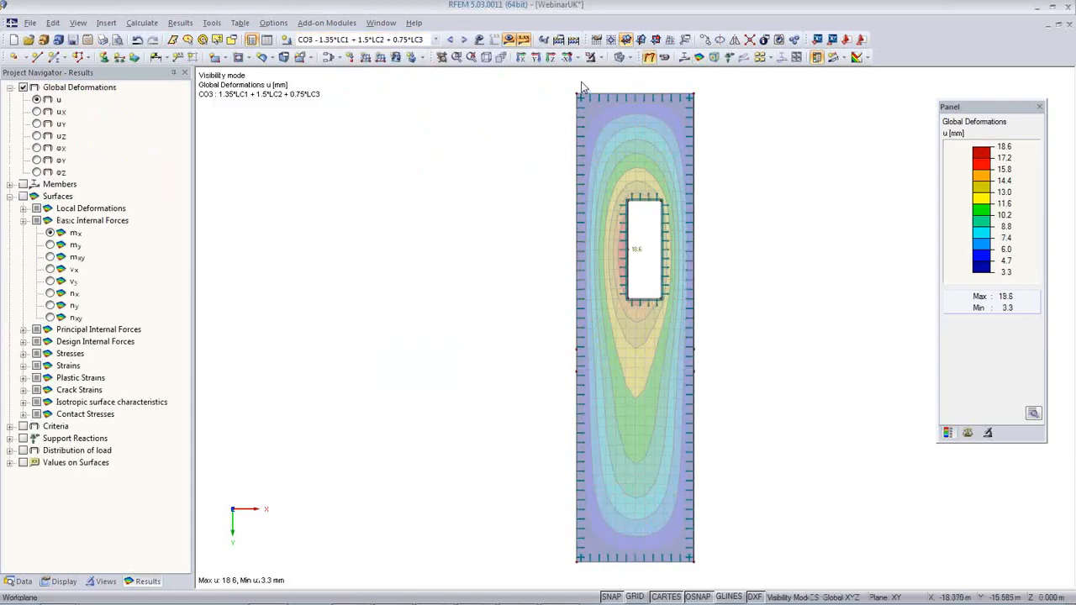
left_click(600, 58)
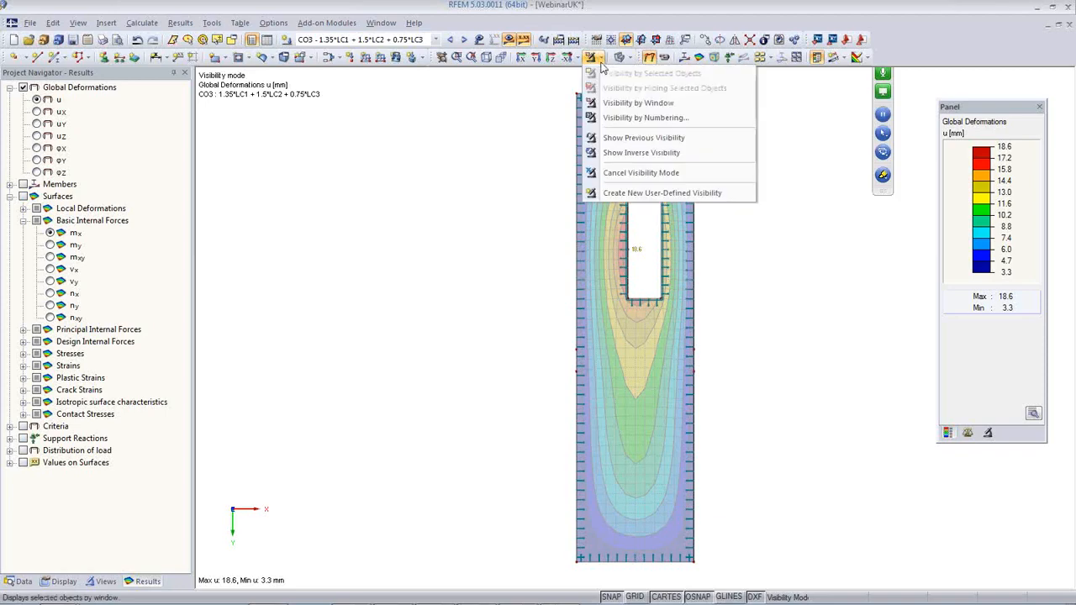
left_click(614, 172)
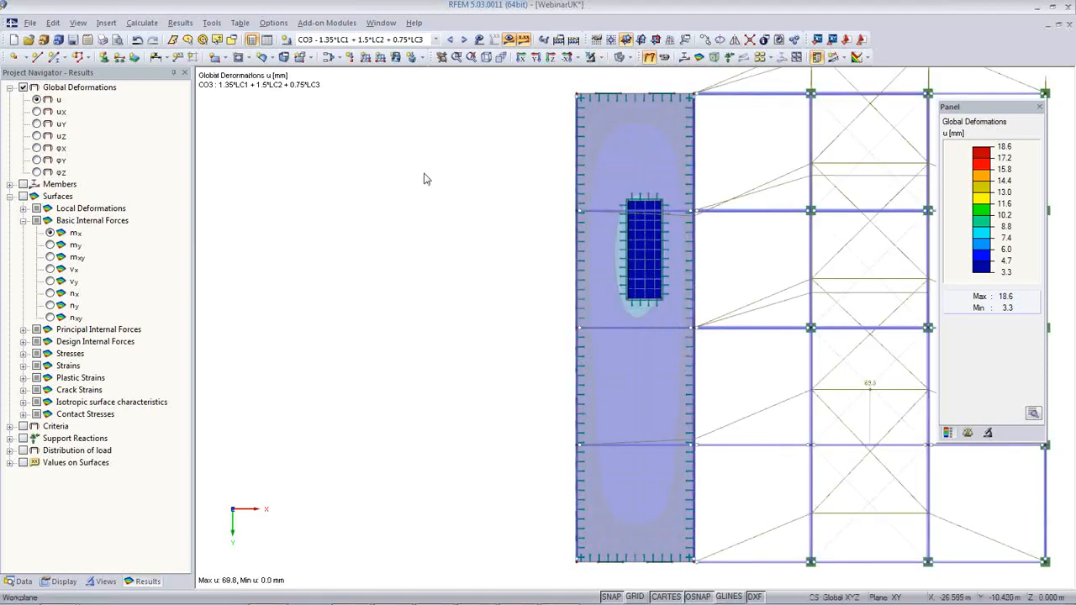
Step: Isolate the third transverse frame of the hall with a visibility window and show it in a three-dimensional view
left_click(486, 64)
middle_click_drag(701, 410, 872, 336, "ctrl")
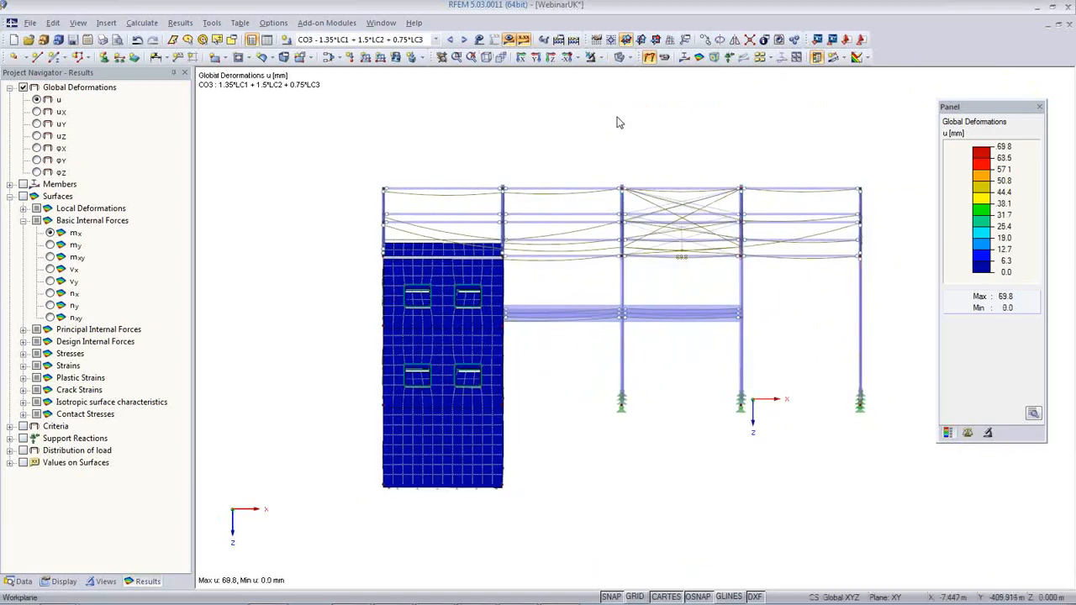
left_click(602, 61)
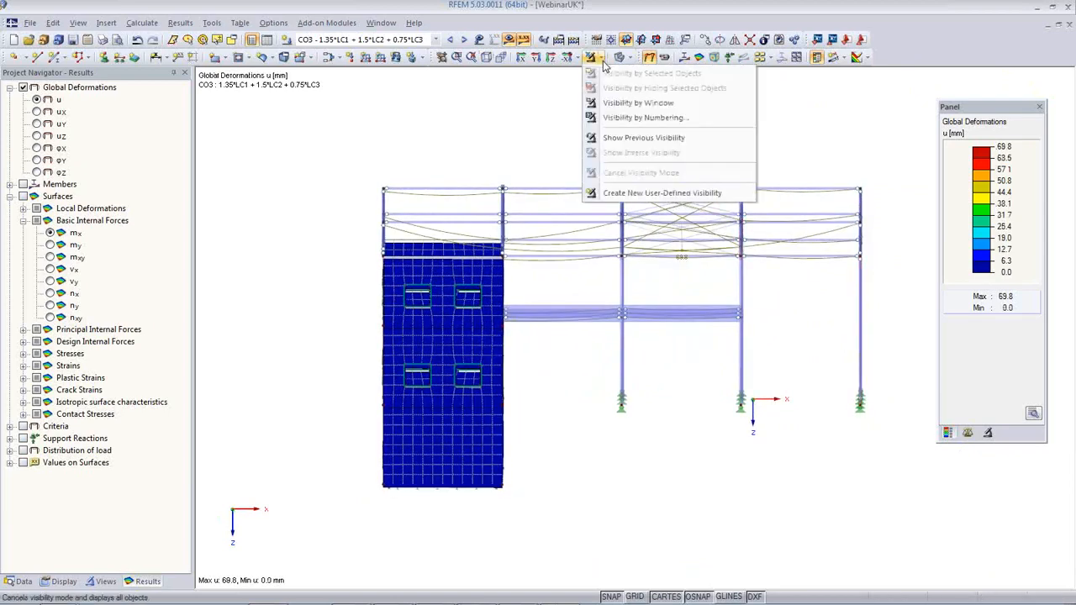
left_click(622, 103)
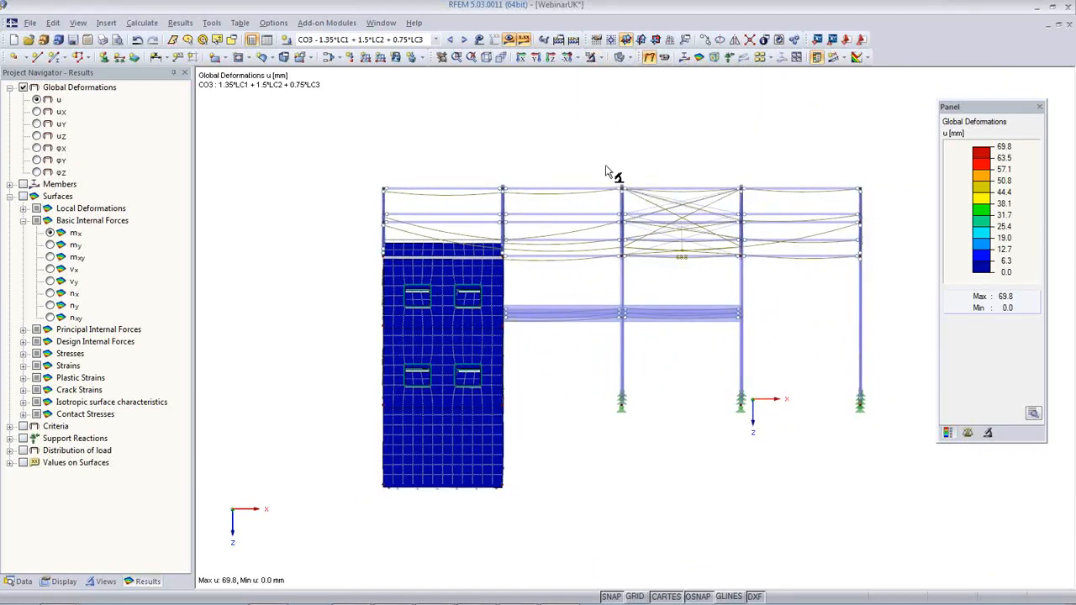
left_click_drag(604, 165, 644, 448)
middle_click_drag(660, 427, 300, 449, "ctrl")
middle_click_drag(451, 386, 492, 466, "ctrl")
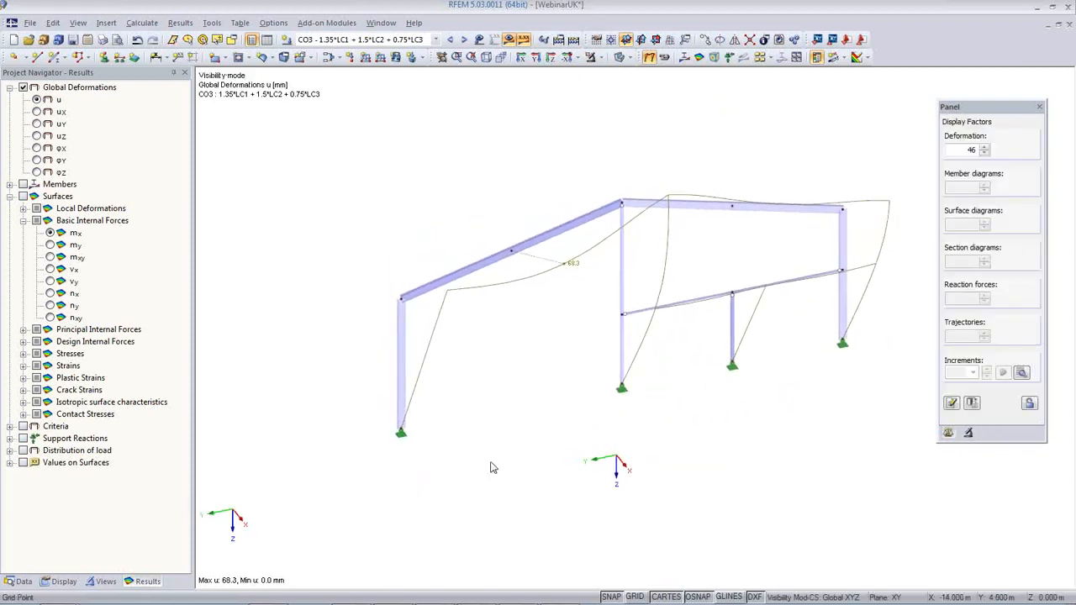
Step: Switch the isolated frame to wireframe display and show its member internal forces
left_click(629, 57)
left_click(651, 72)
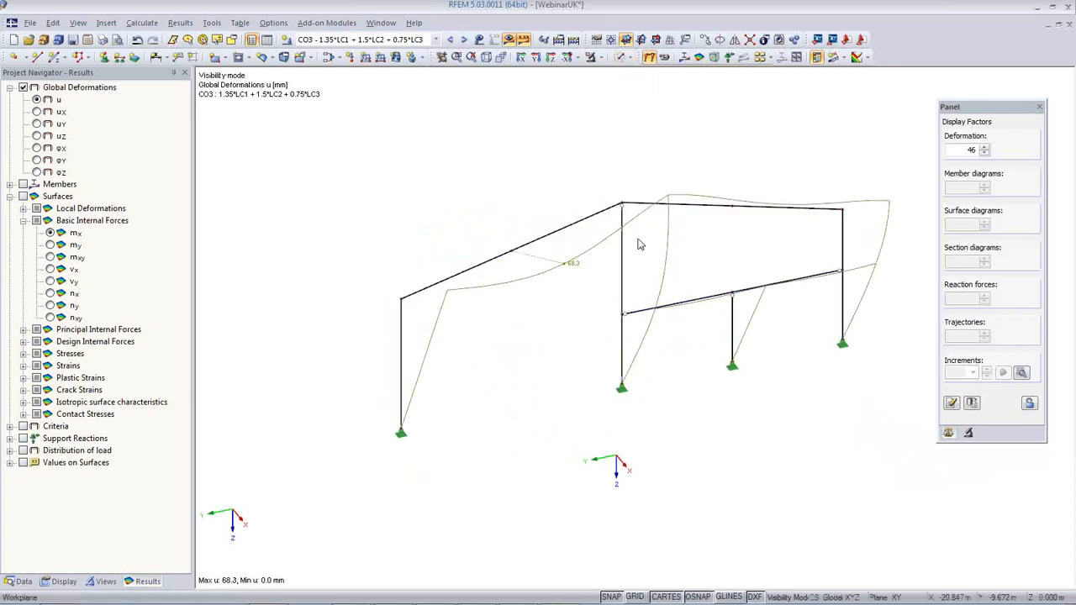
middle_click_drag(597, 317, 557, 313)
left_click(686, 58)
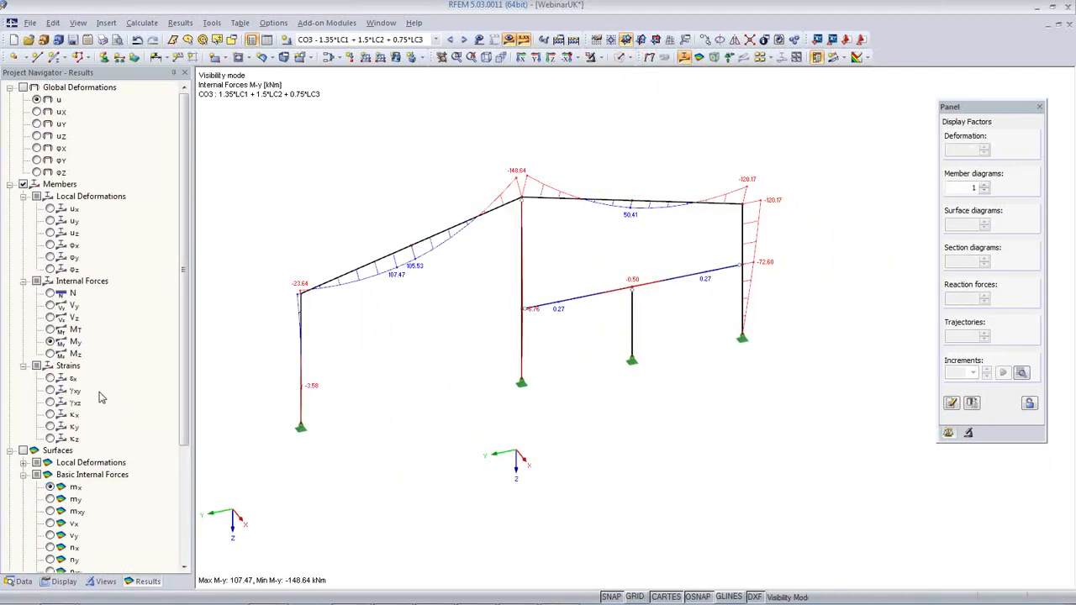
Step: Check the frame's Mz, N and Vy diagrams, return to My, and set the member diagram factor to 1.25
left_click(50, 353)
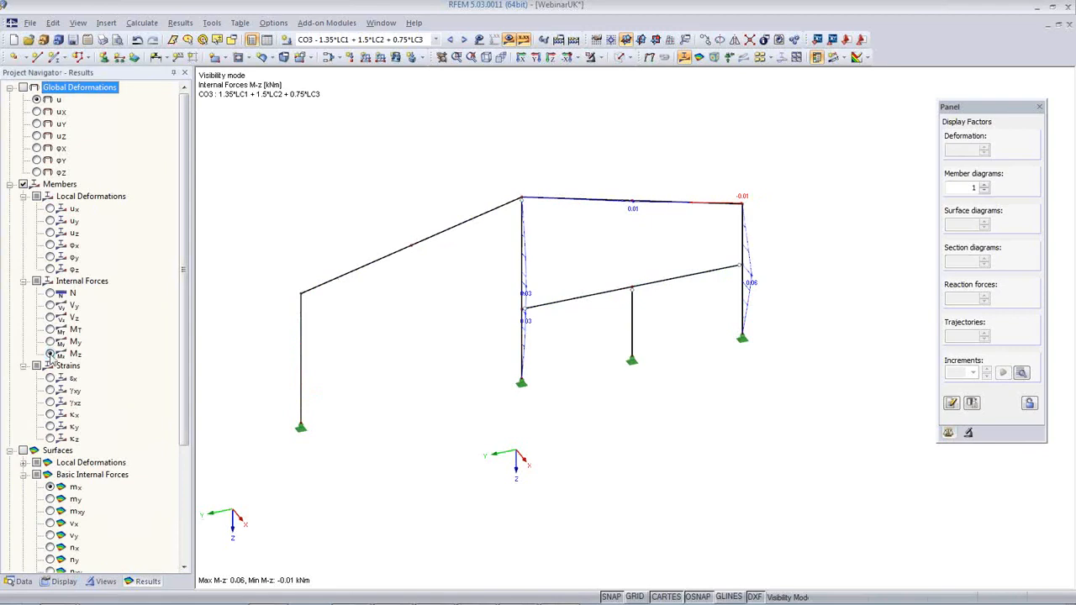
left_click(50, 293)
left_click(51, 305)
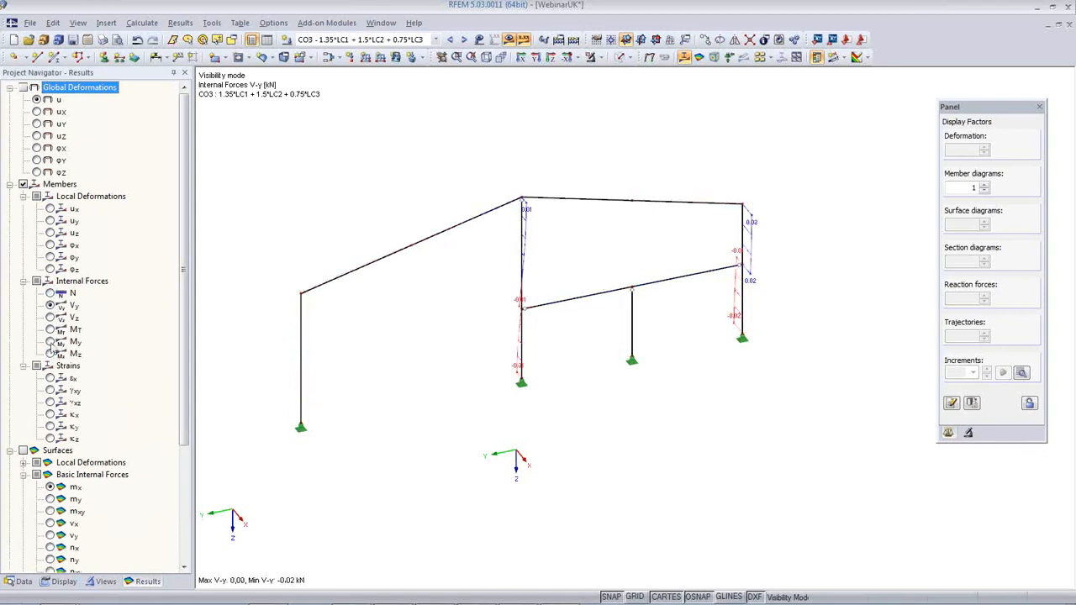
left_click(51, 341)
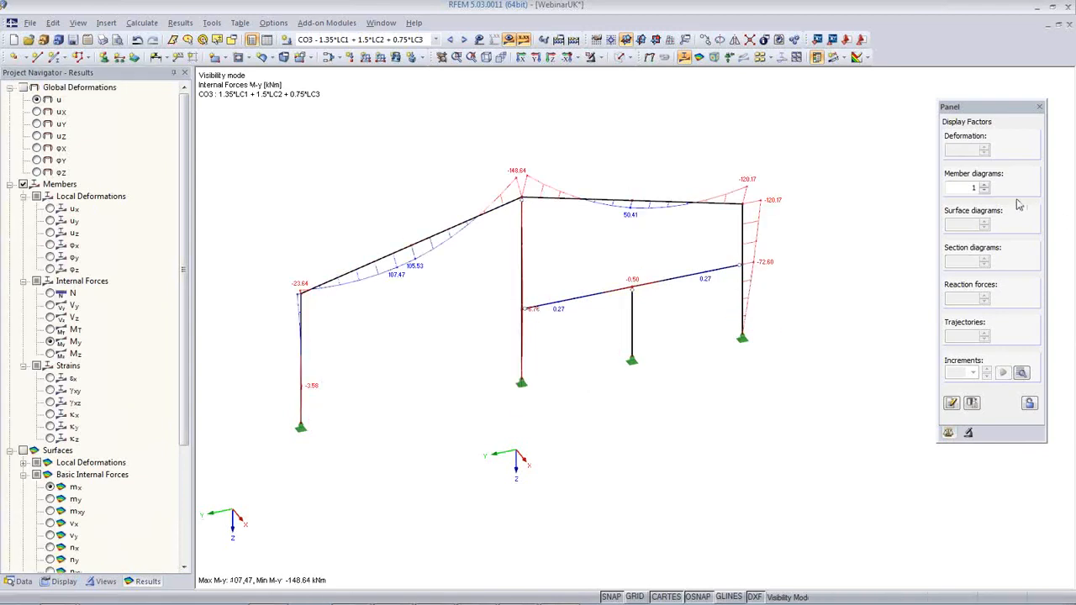
left_click(985, 187)
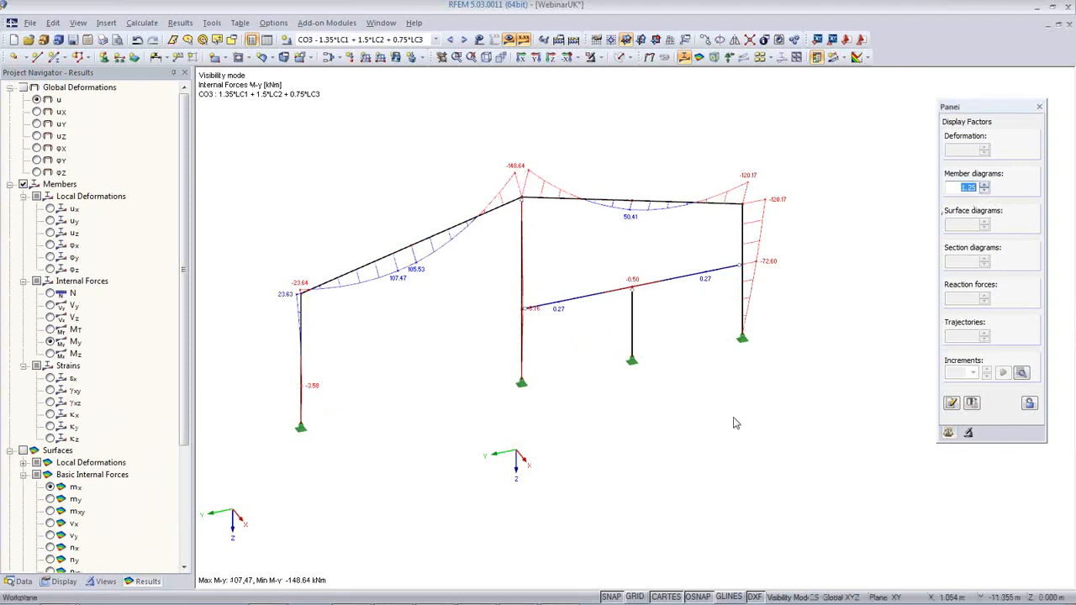
Step: Set up a mass print of the frame's member internal forces to report PR1, including N and My
left_click(102, 40)
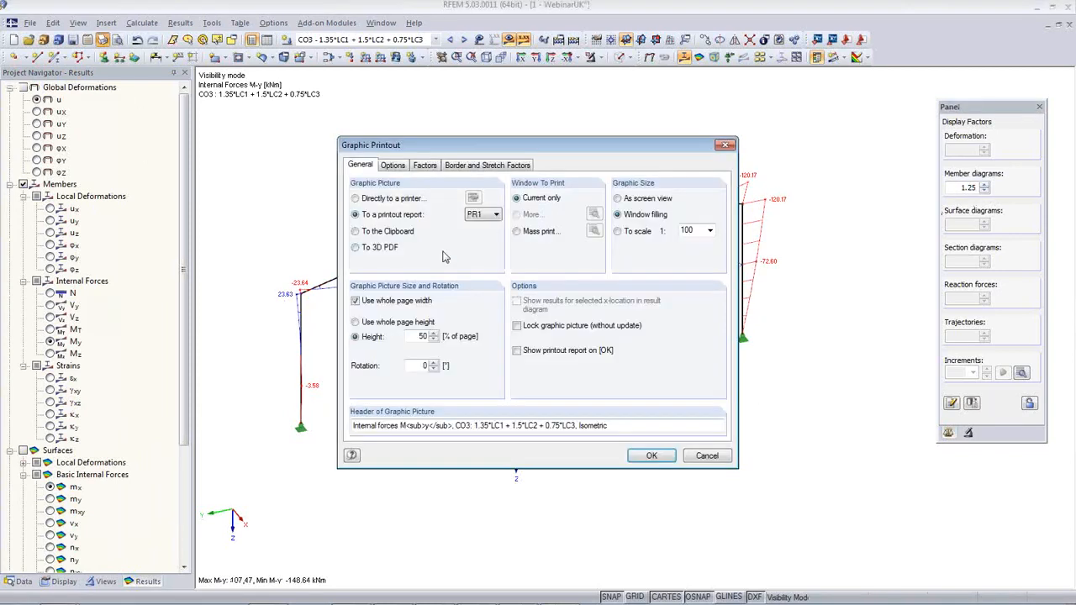
left_click(517, 232)
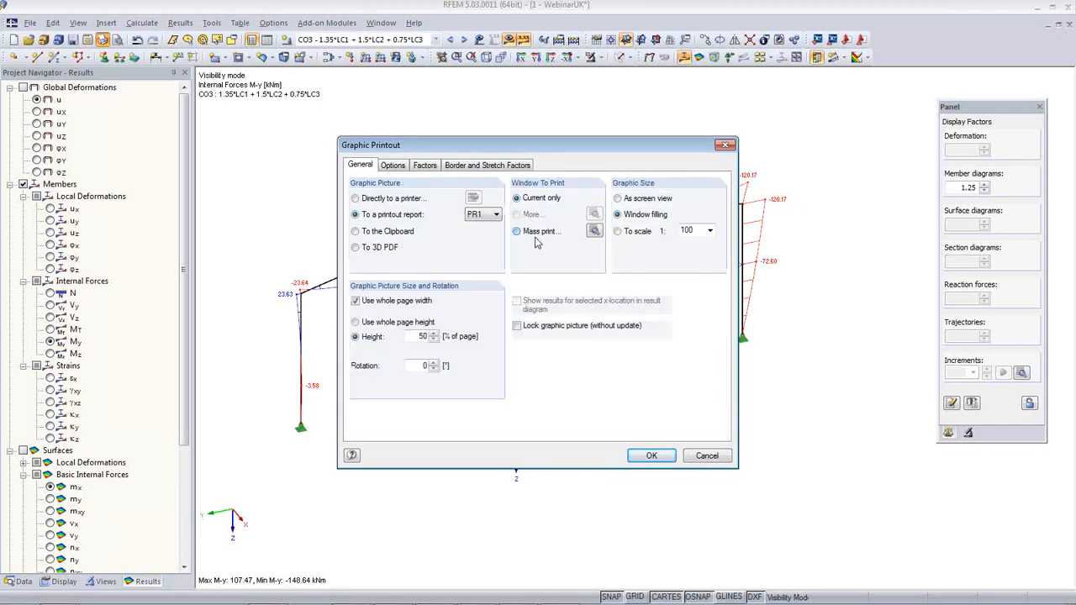
left_click(593, 230)
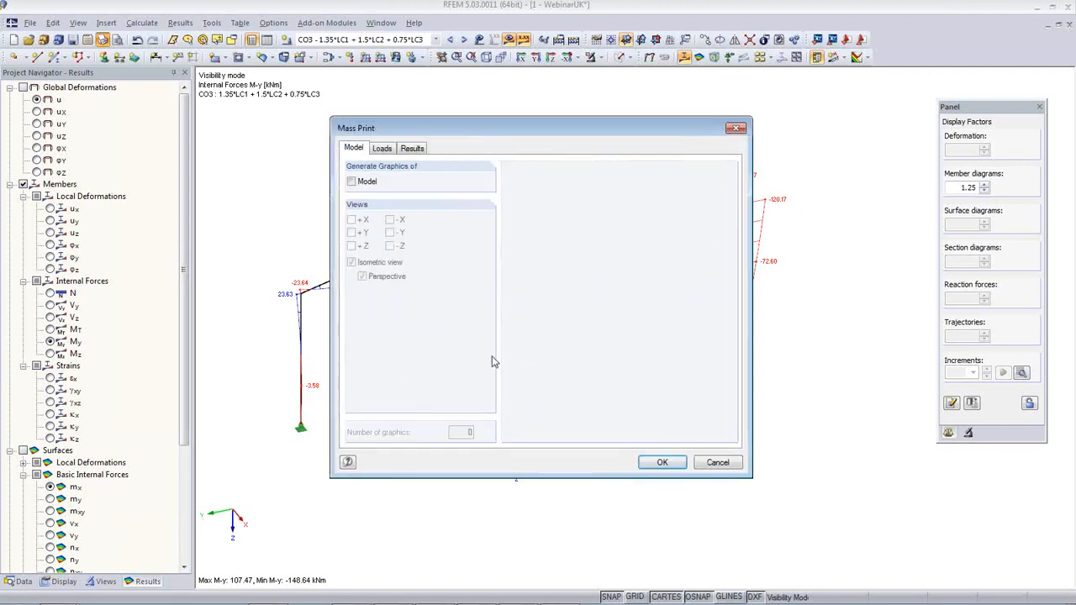
left_click(413, 149)
left_click(511, 276)
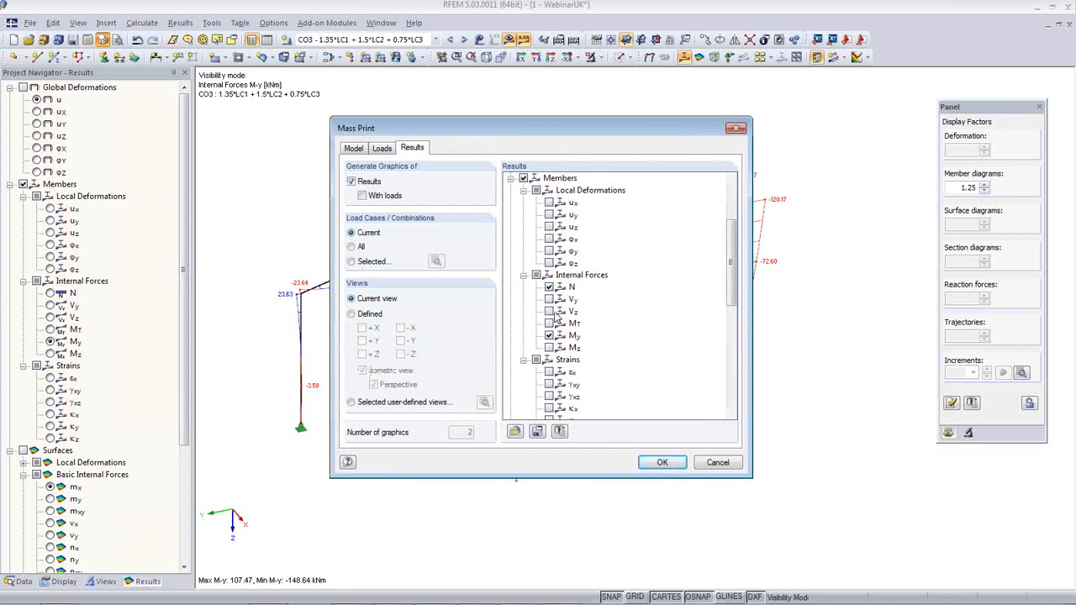
left_click(548, 324)
Step: Restrict the mass print to result combination RC1, include all six member internal forces, and send the graphics to report PR1
left_click(370, 264)
left_click(435, 261)
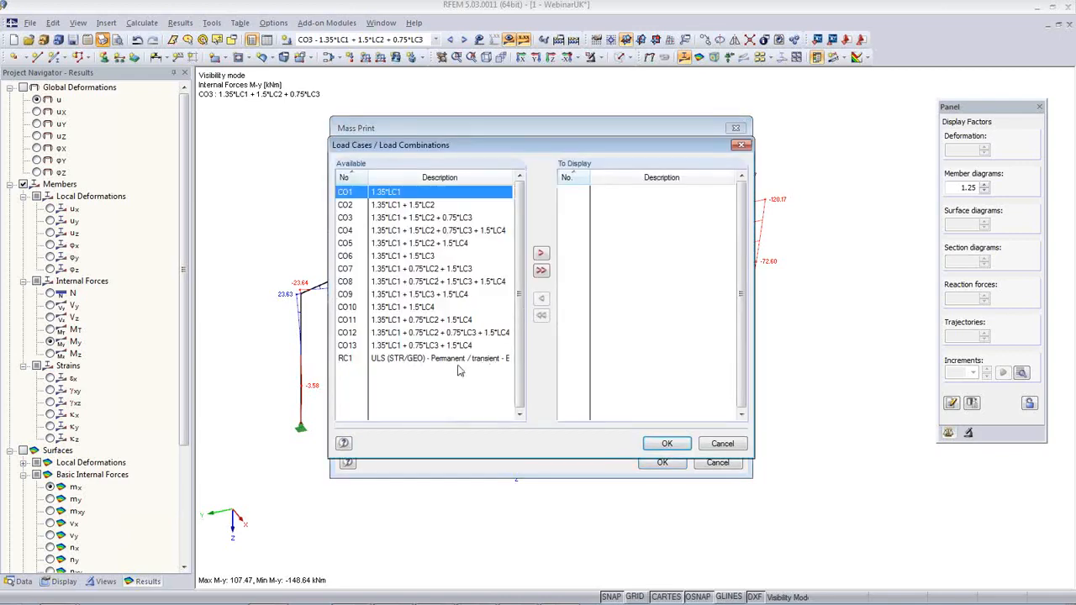
double_click(416, 359)
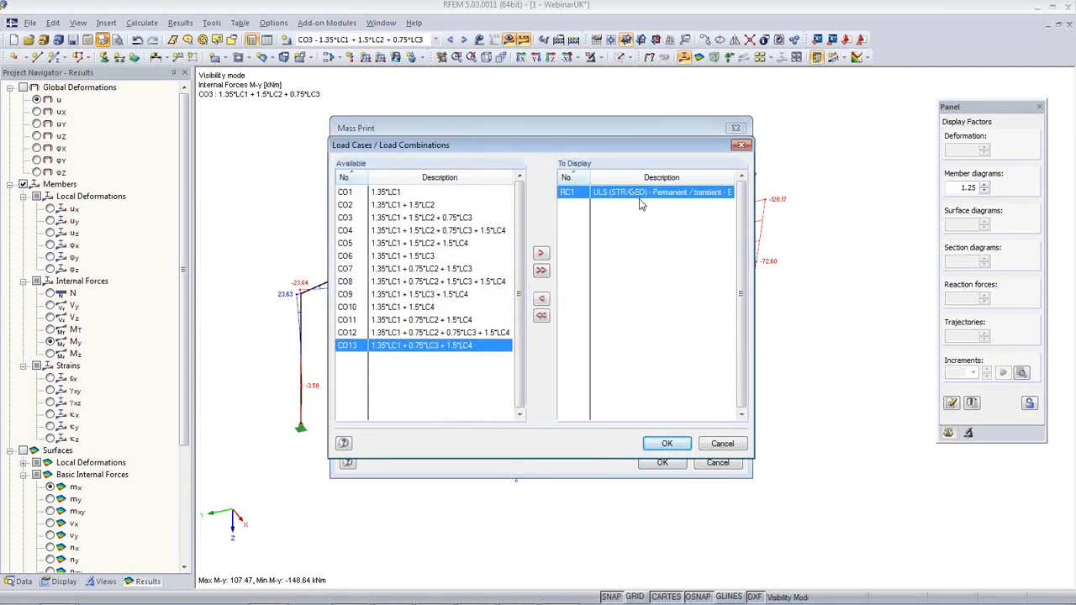
left_click(665, 444)
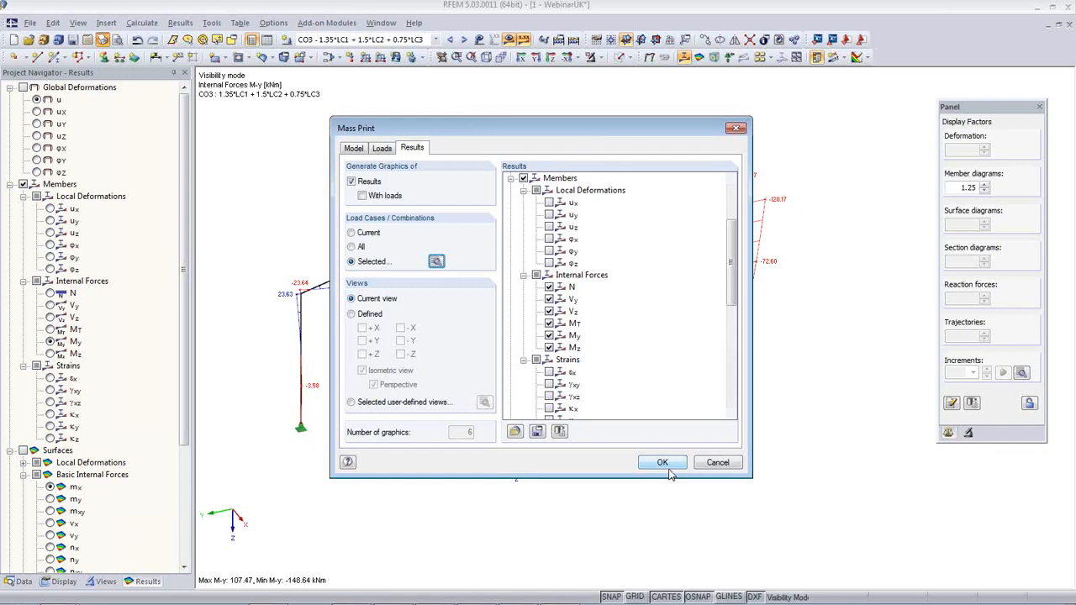
left_click(663, 463)
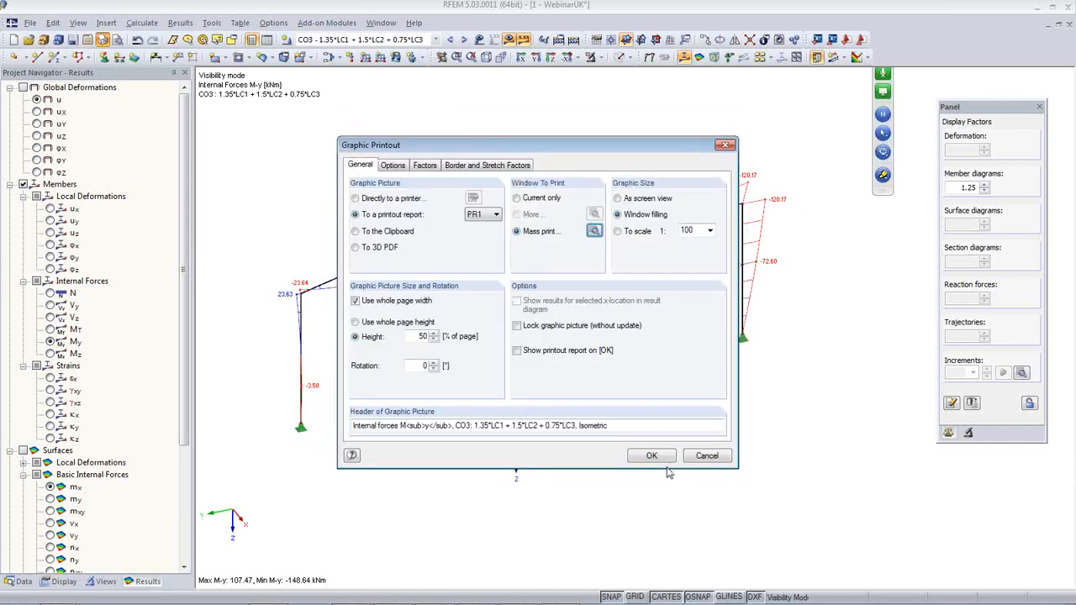
left_click(650, 458)
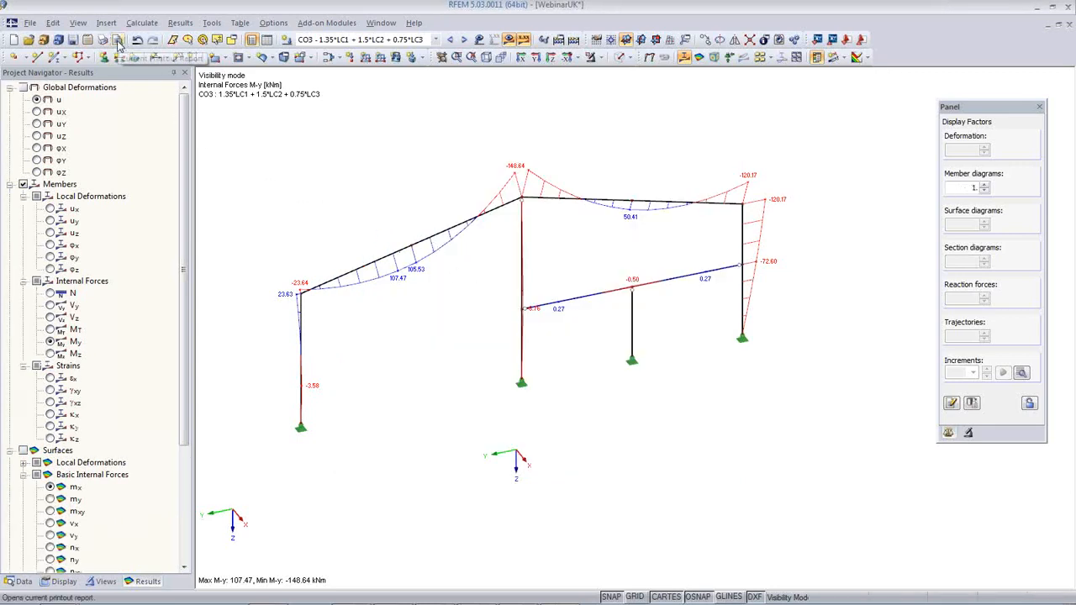
Step: Restore the user-defined view Deformation, rotate the model slightly, and print the current graphic to report PR1
left_click(103, 581)
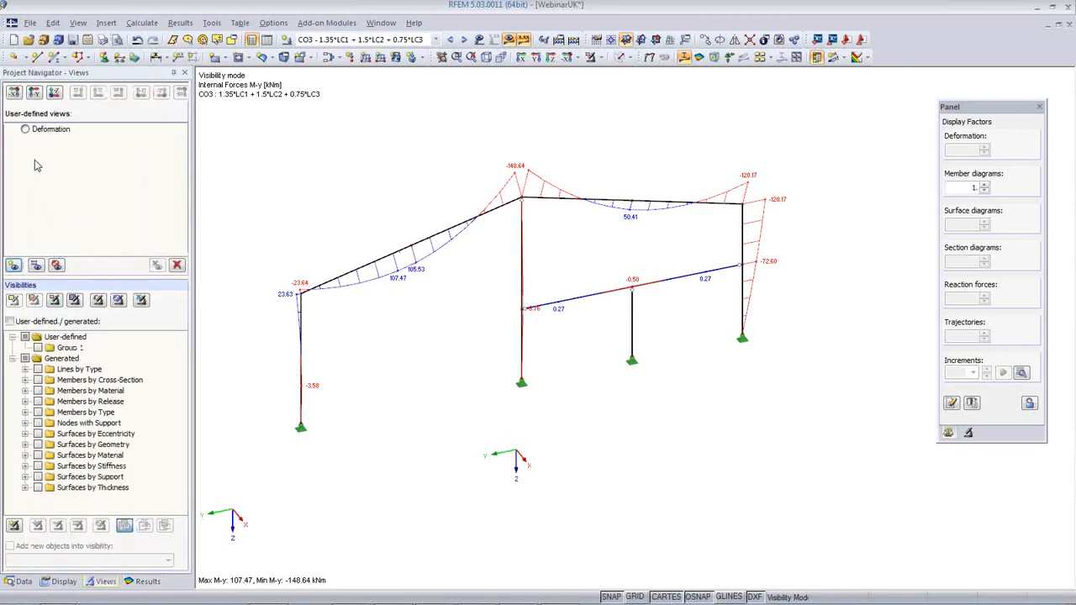
left_click(26, 131)
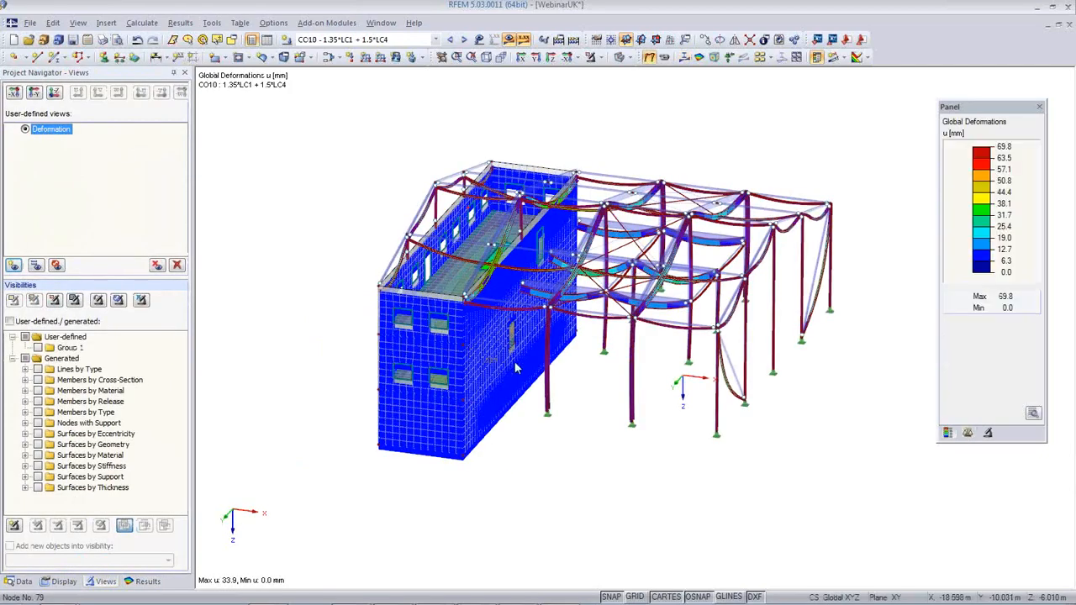
middle_click_drag(631, 425, 509, 385, "ctrl")
left_click(102, 39)
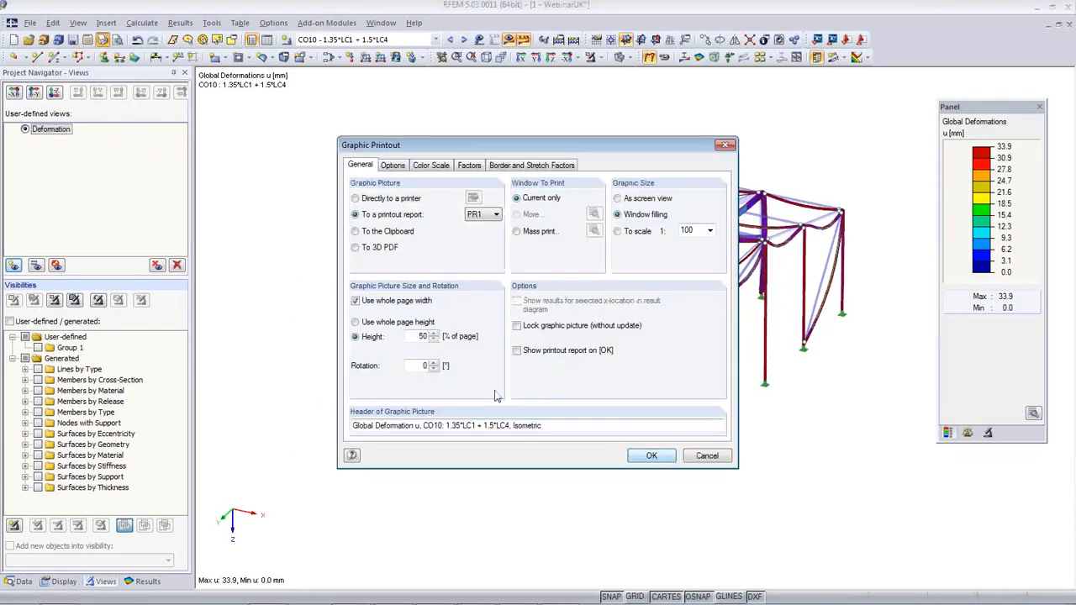
left_click(654, 455)
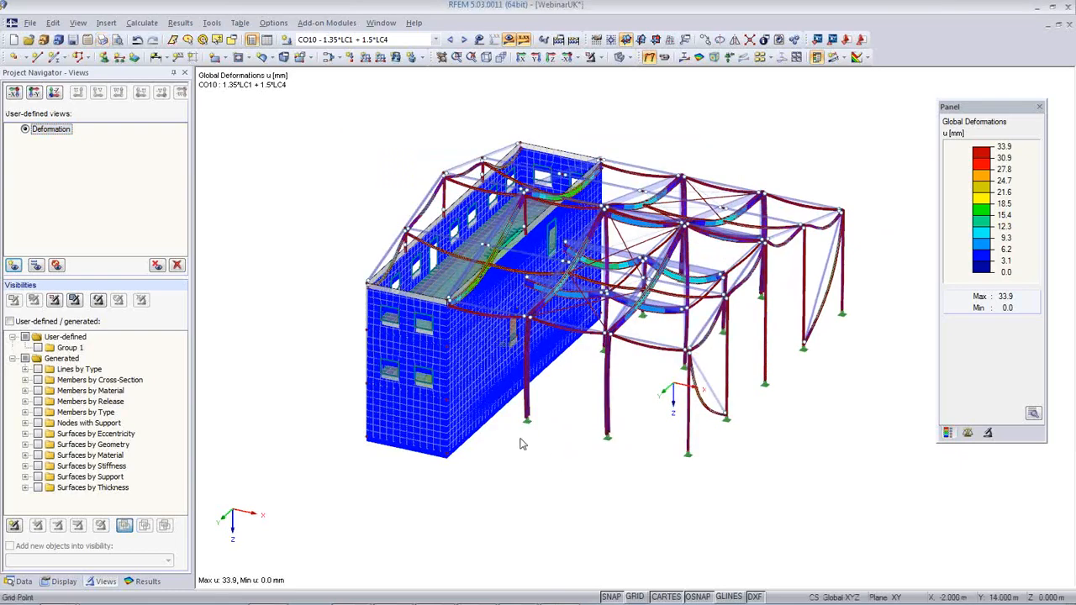
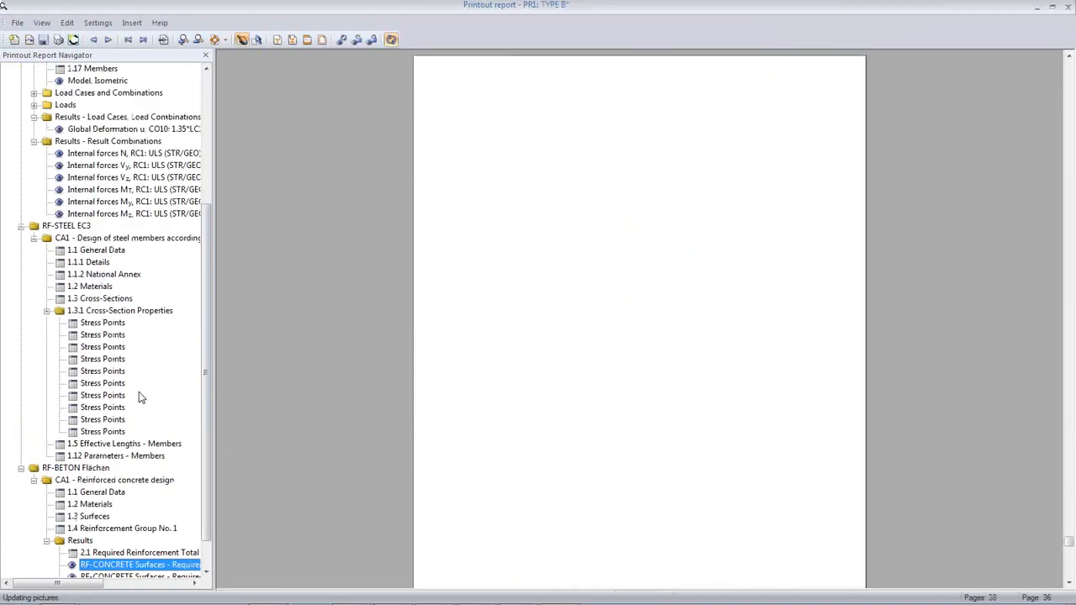
Step: Examine the frame's RC1 internal force graphics and the global deformation picture in the printout report
scroll(141, 359, "up", 2)
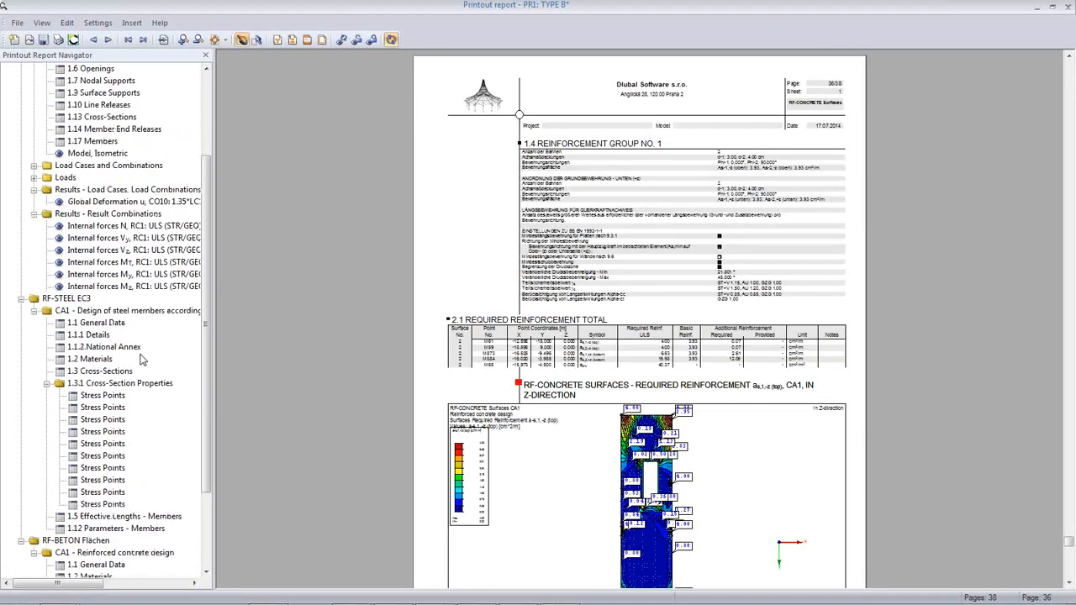
left_click(61, 226)
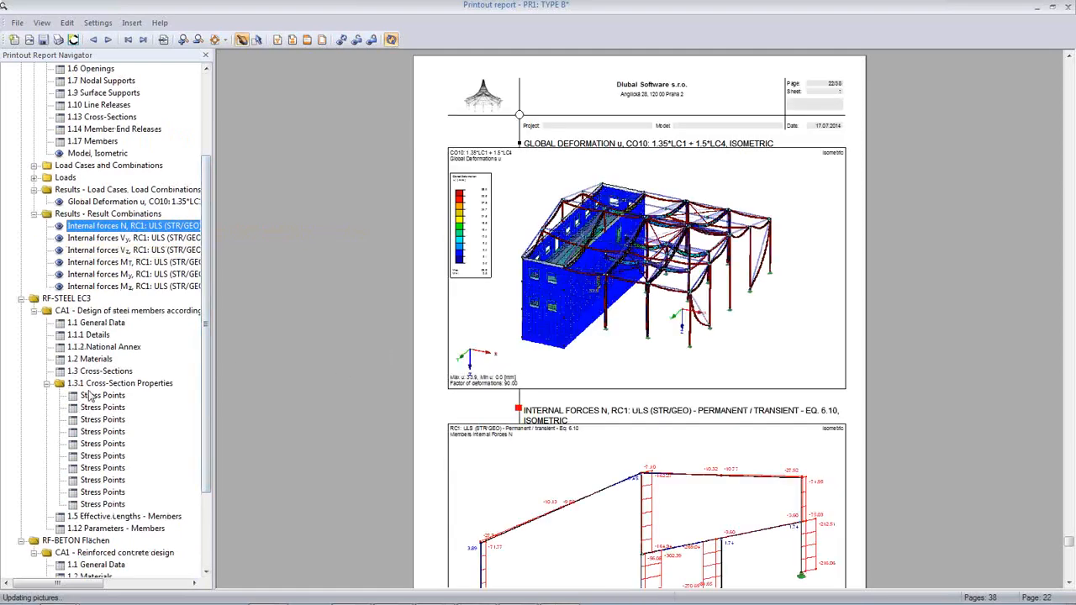
scroll(645, 400, "down", 5)
scroll(650, 402, "down", 3)
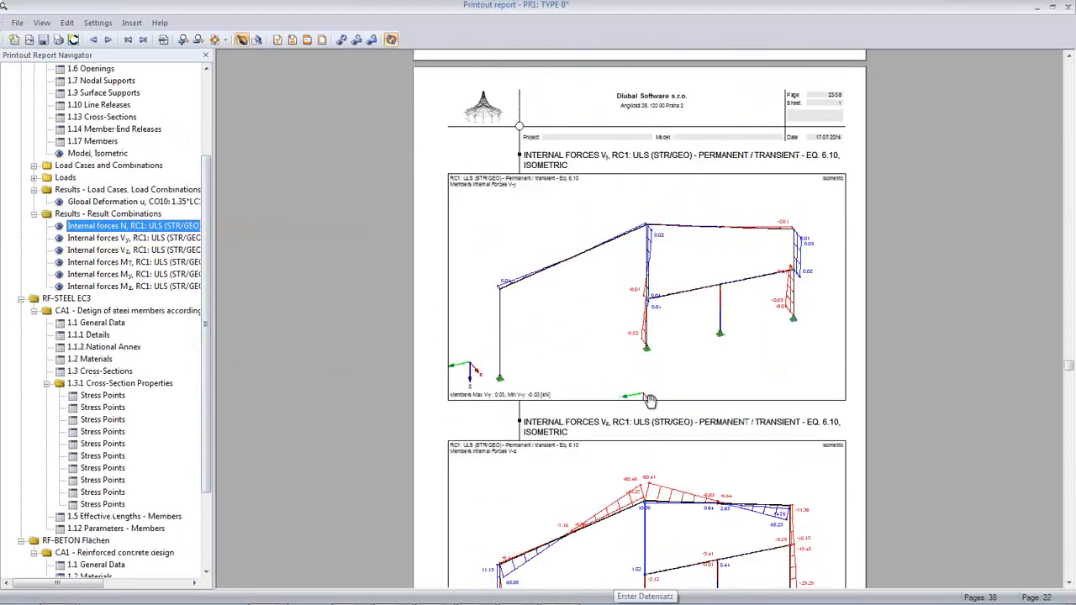
scroll(642, 403, "down", 1, "ctrl")
scroll(642, 402, "down", 10)
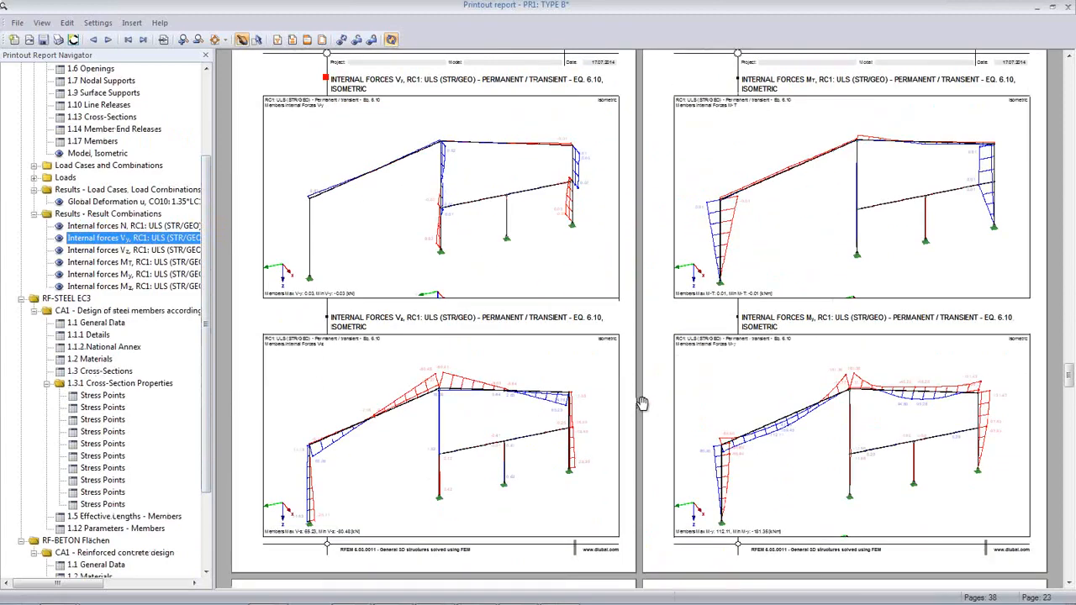
scroll(643, 403, "up", 10)
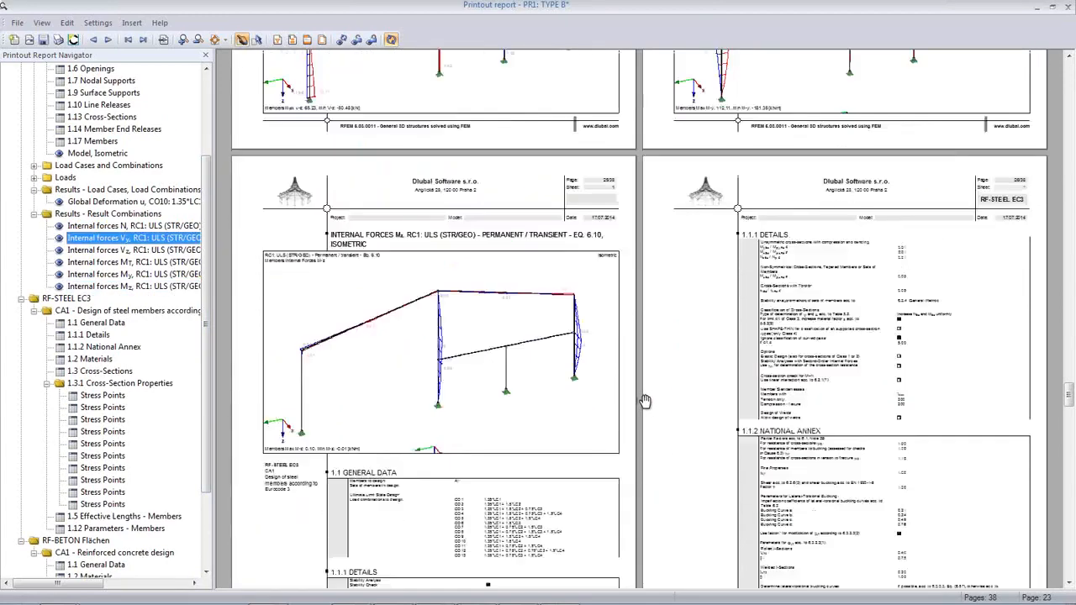
scroll(647, 401, "up", 2)
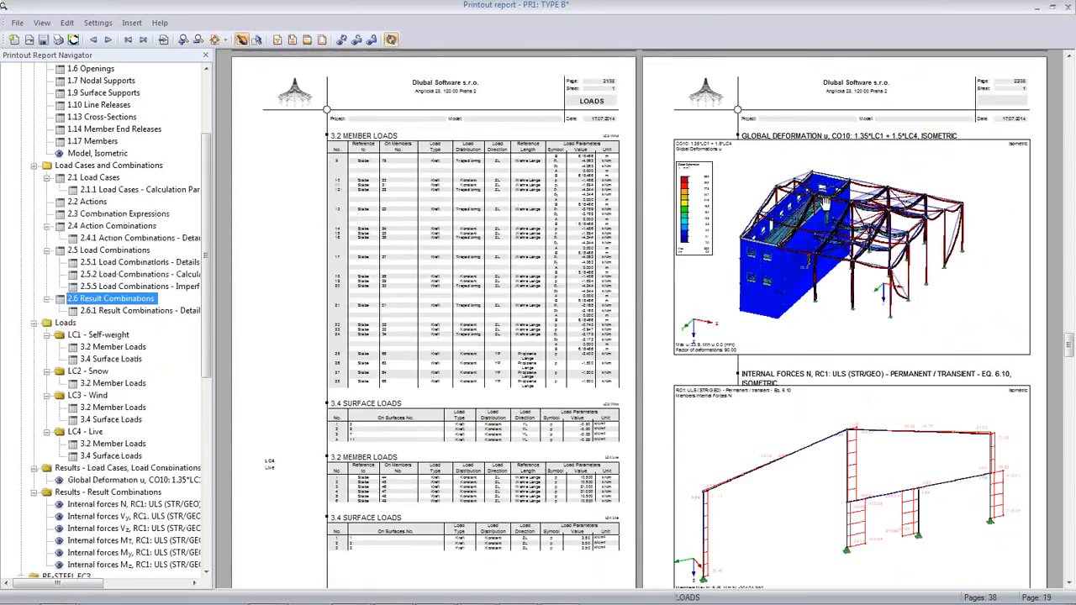
Step: Look through the report's load, combination, steel design and concrete design chapters in a multi-page overview
scroll(784, 376, "up", 10)
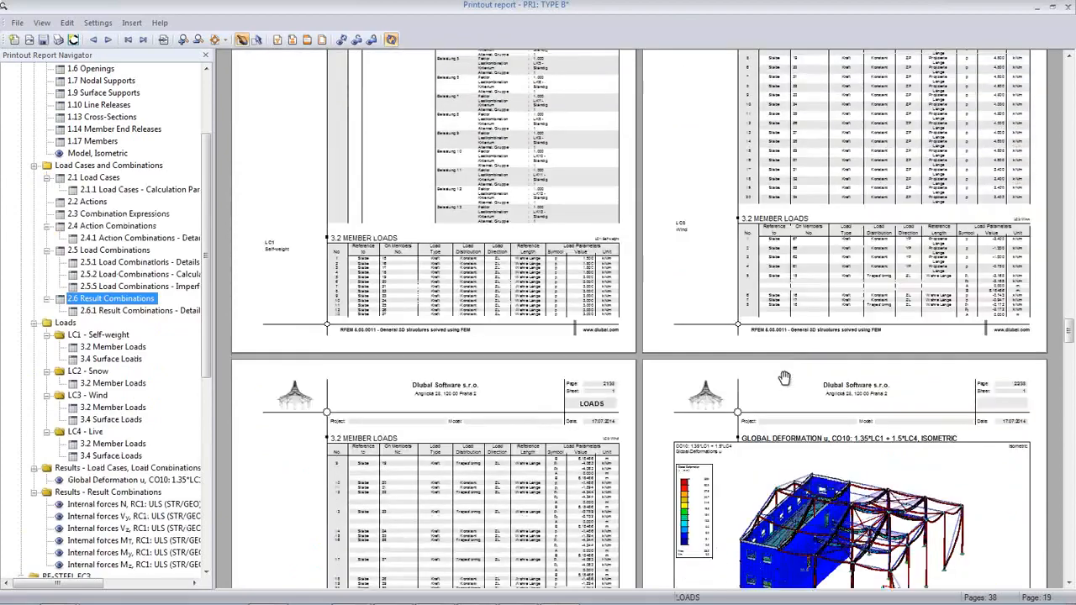
scroll(784, 376, "up", 3)
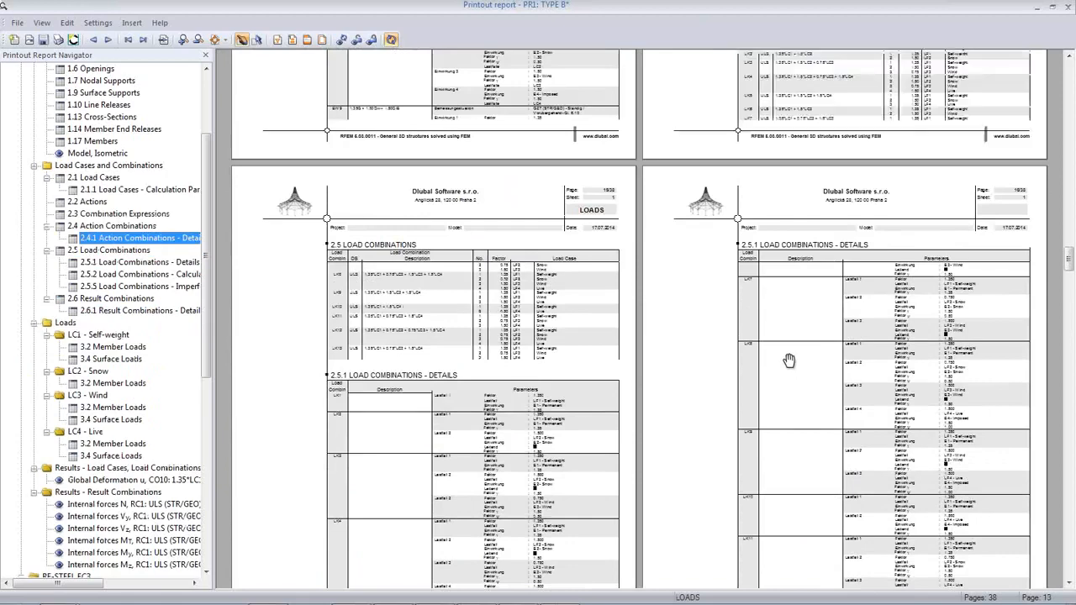
scroll(788, 360, "up", 5)
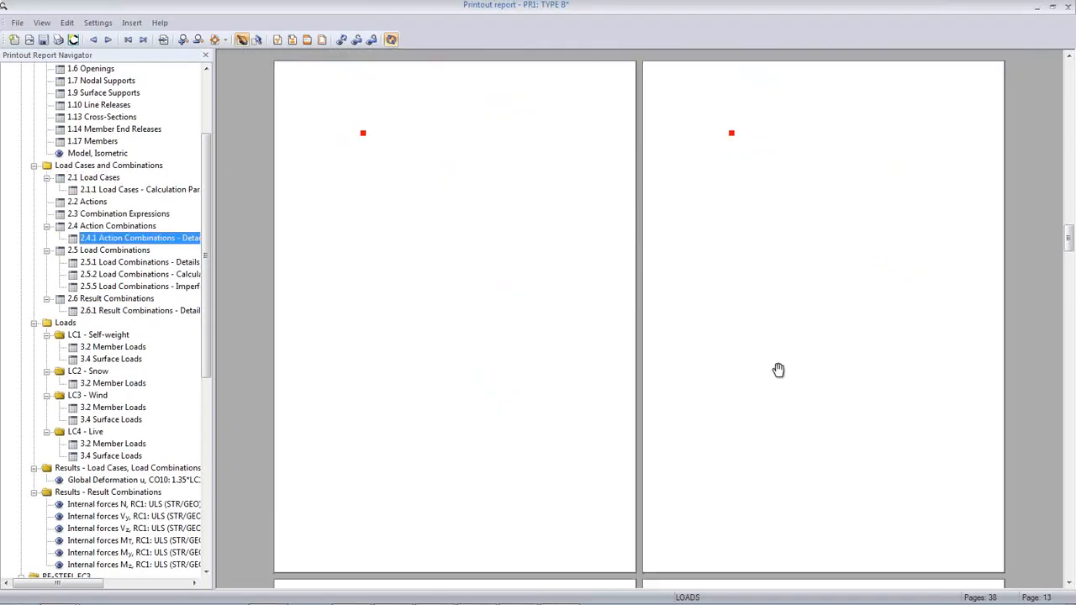
scroll(778, 370, "down", 2, "ctrl")
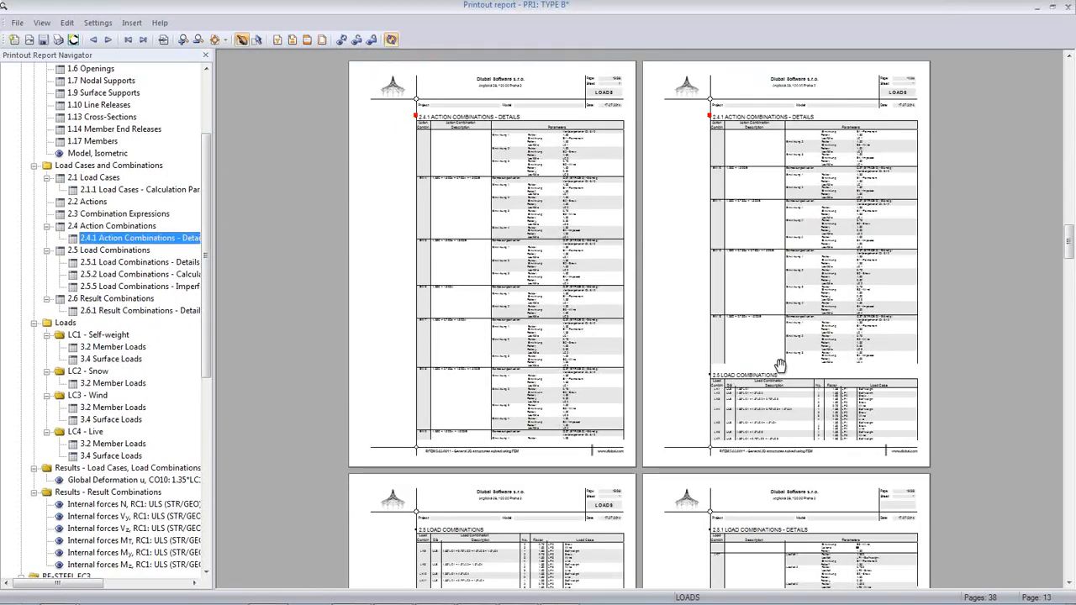
scroll(744, 378, "down", 1, "ctrl")
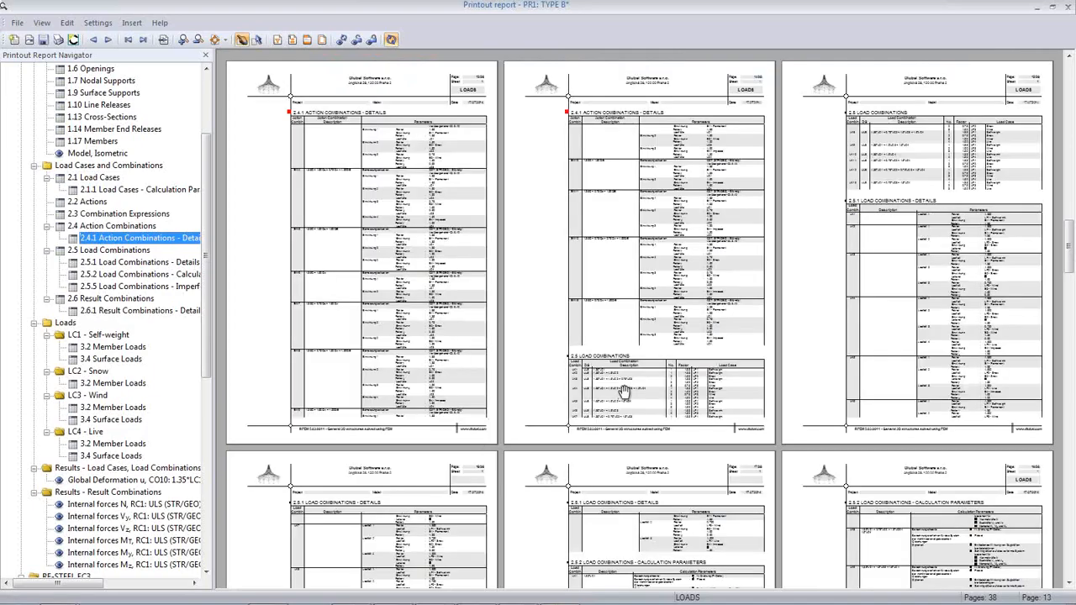
scroll(624, 391, "down", 10)
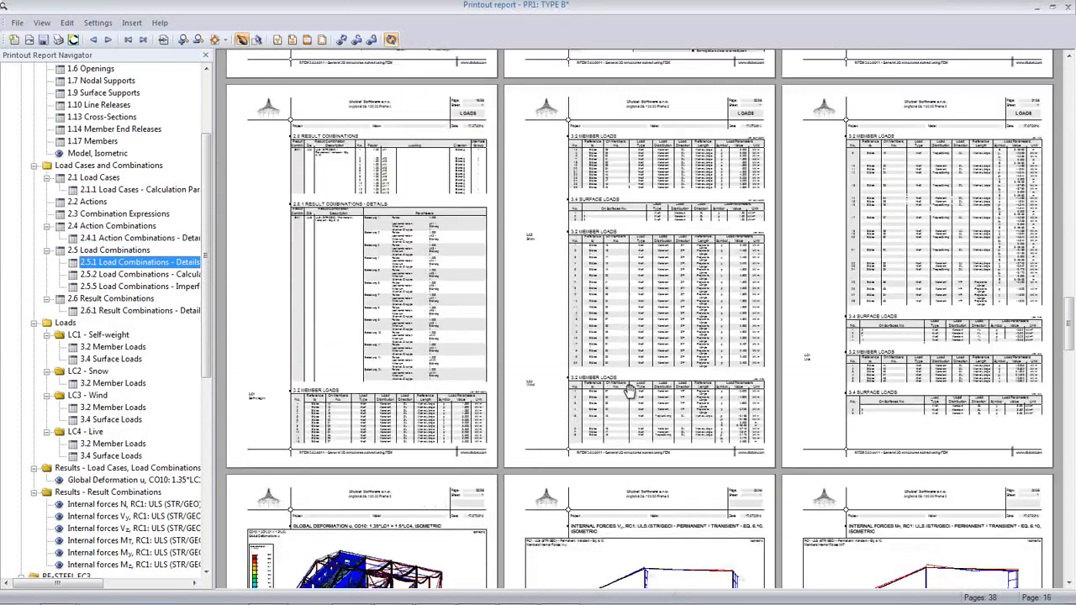
scroll(626, 391, "down", 15)
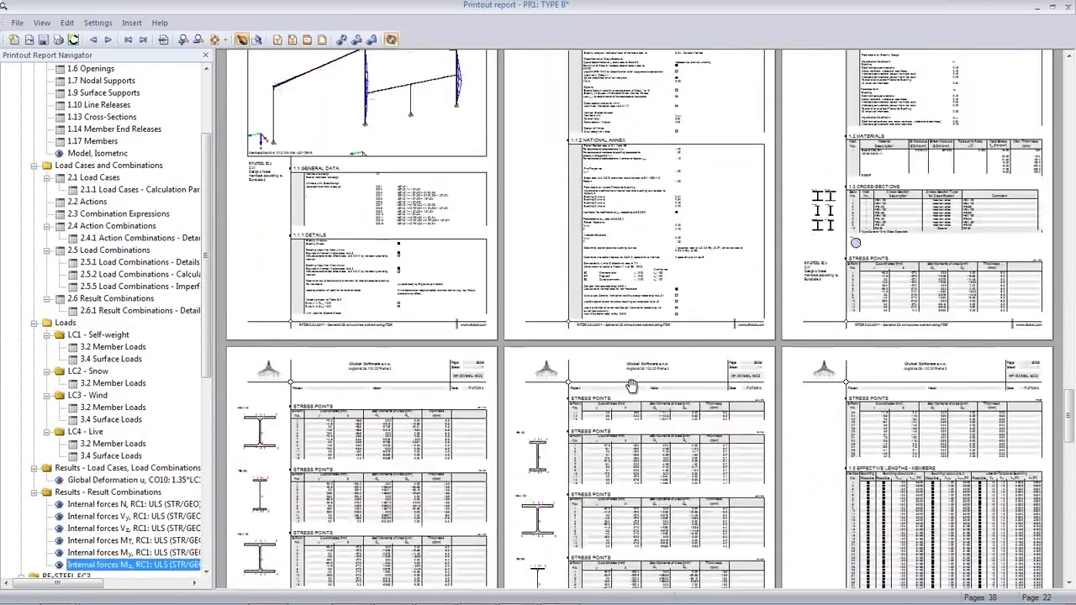
scroll(632, 387, "down", 15)
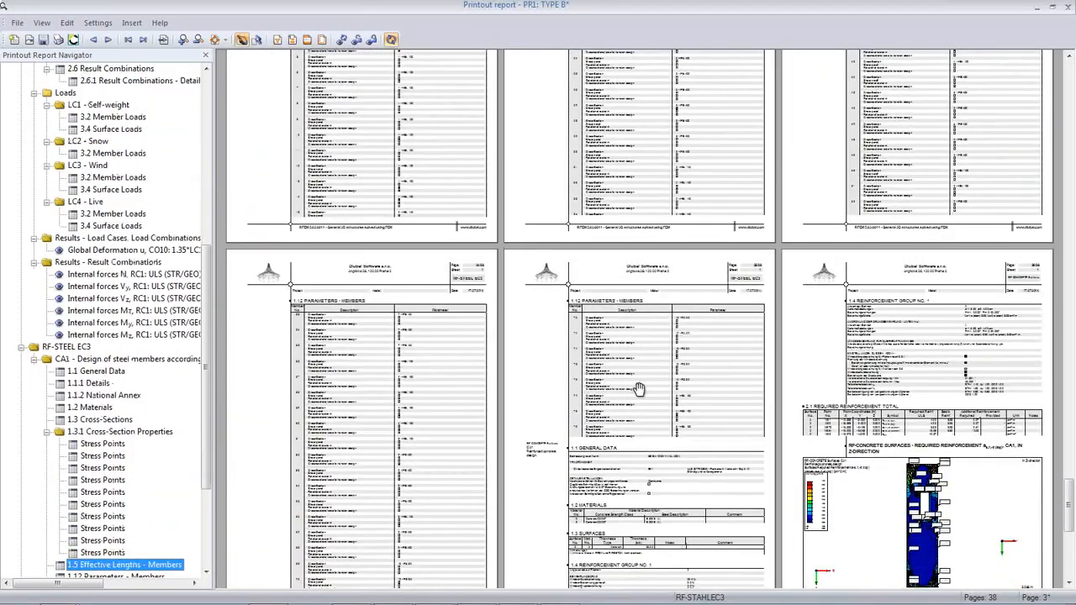
scroll(639, 388, "down", 6)
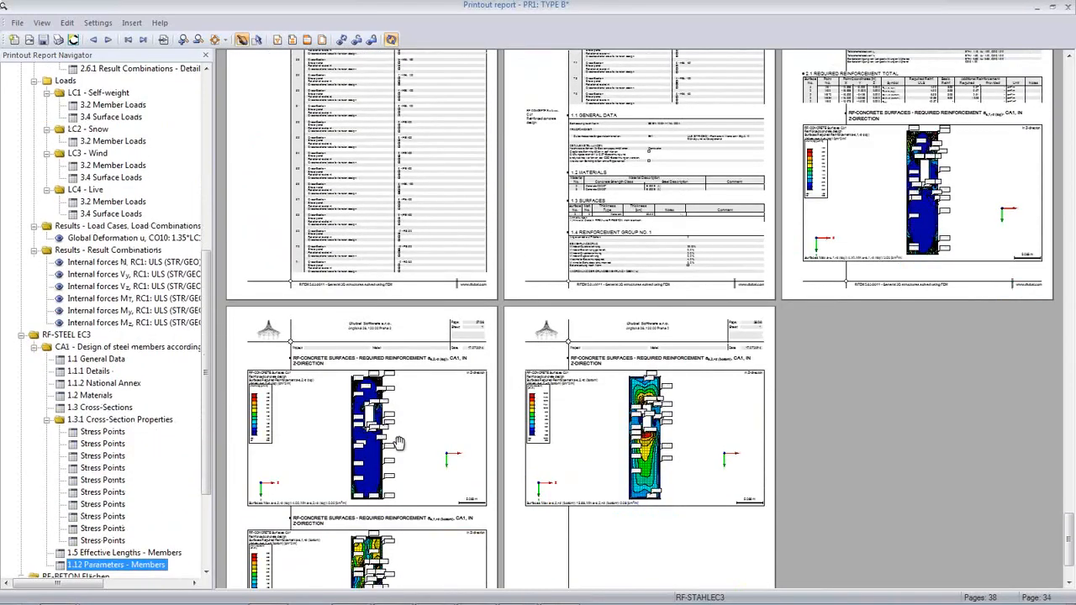
scroll(404, 442, "down", 3)
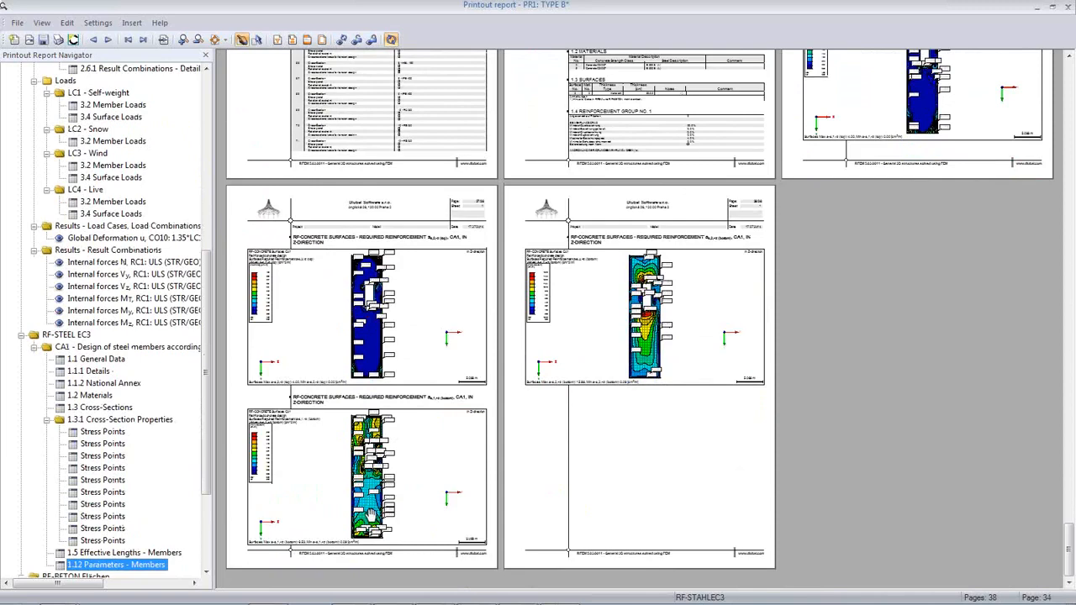
Step: Examine the slab's required bottom reinforcement graphic a-s,1,+z up close and look at the report's export options
scroll(357, 509, "up", 5, "ctrl")
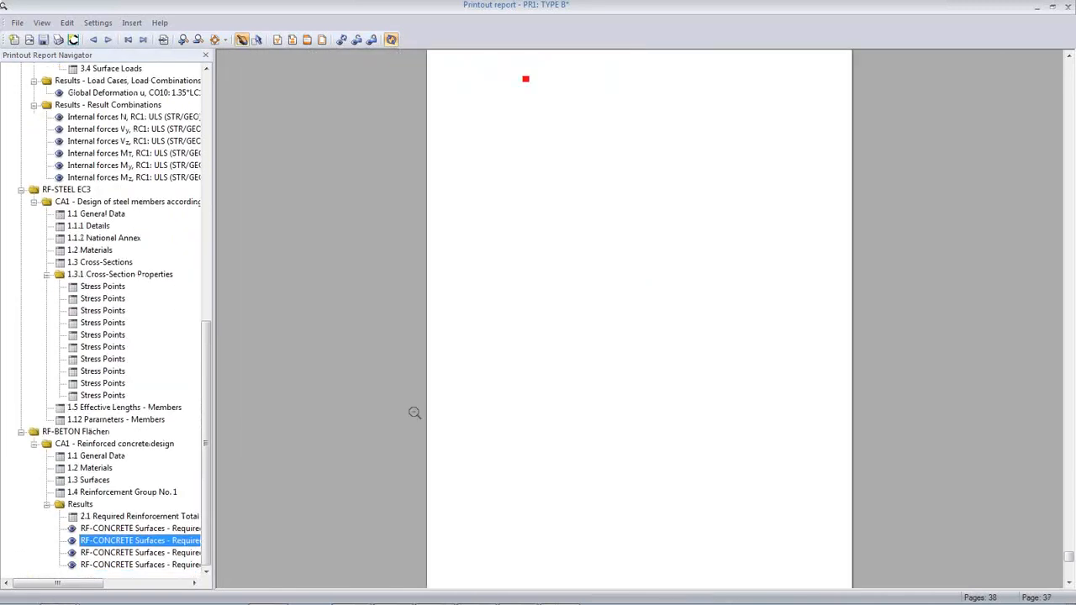
scroll(414, 413, "up", 2, "ctrl")
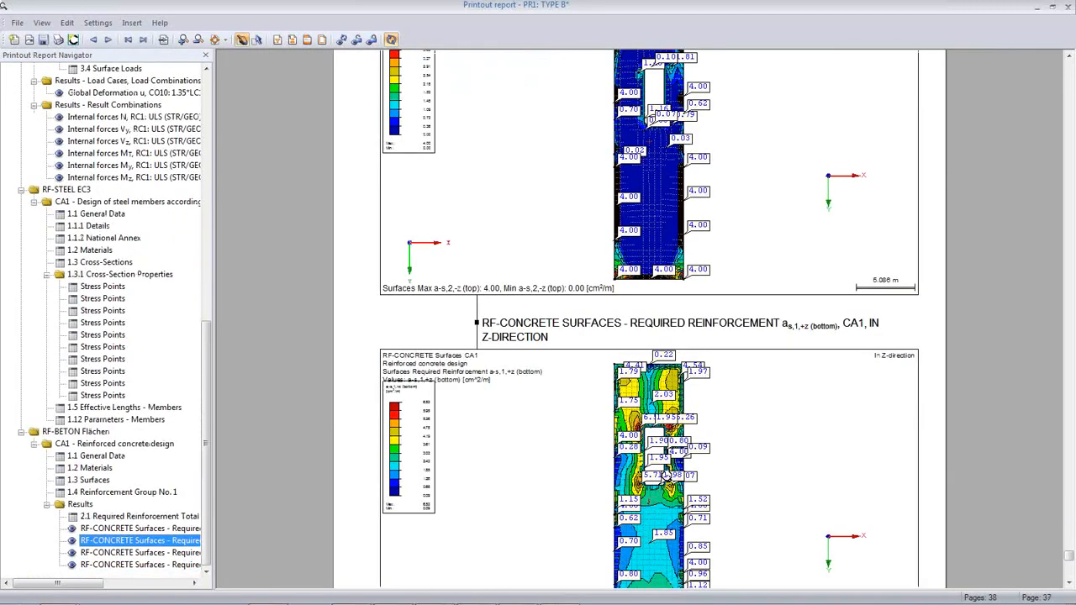
scroll(666, 475, "up", 2, "ctrl")
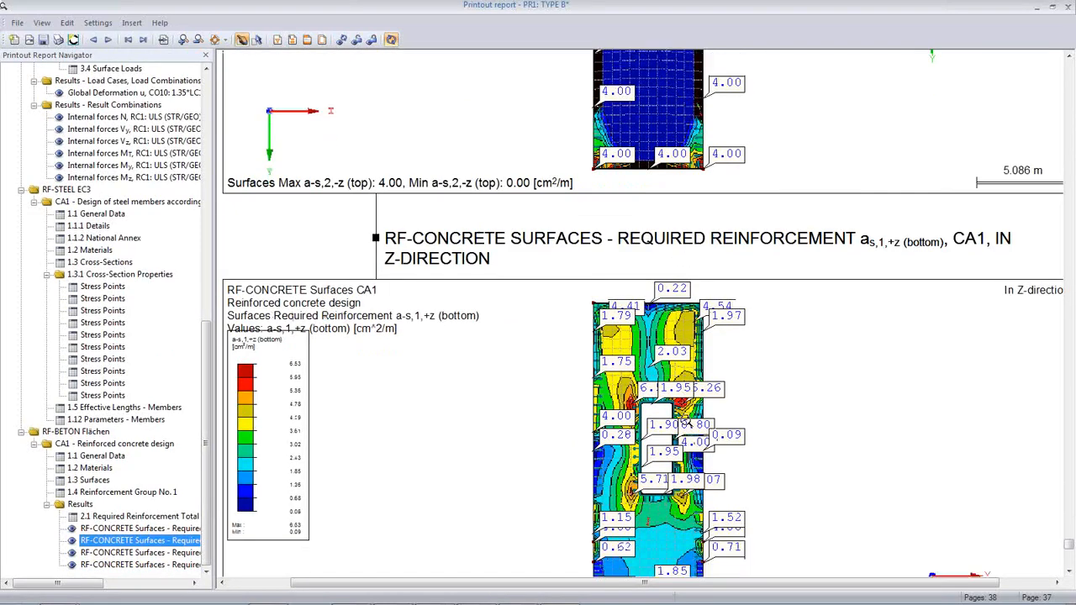
scroll(685, 423, "down", 3)
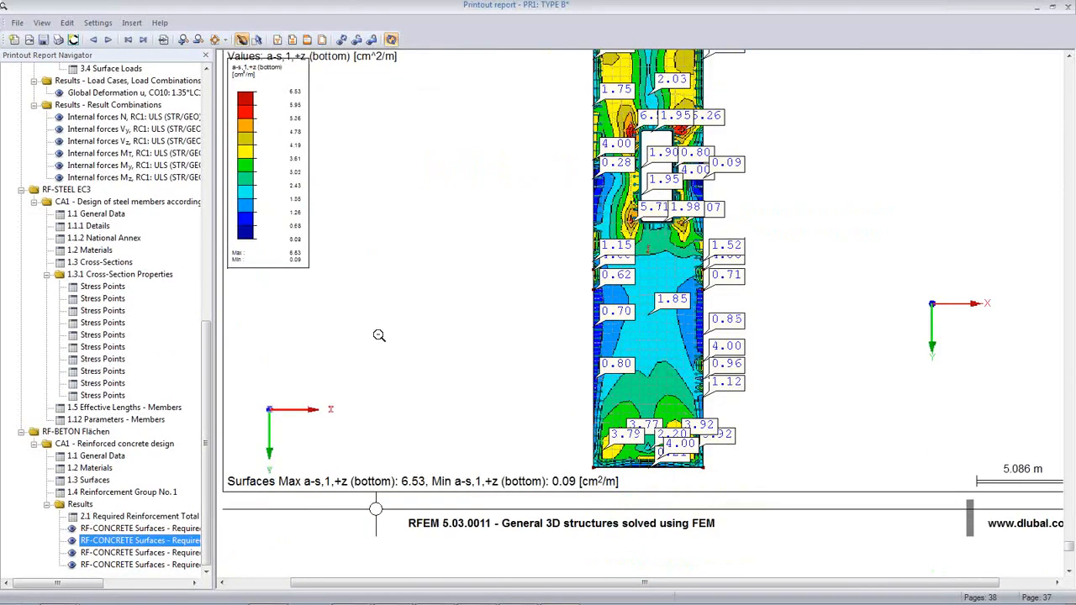
left_click(17, 22)
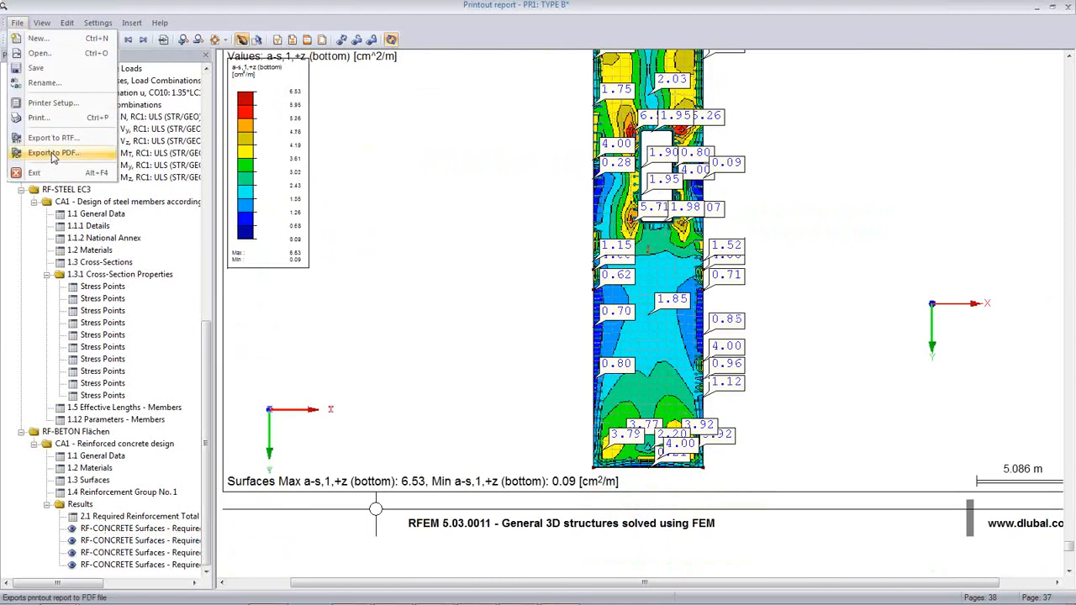
left_click(408, 249)
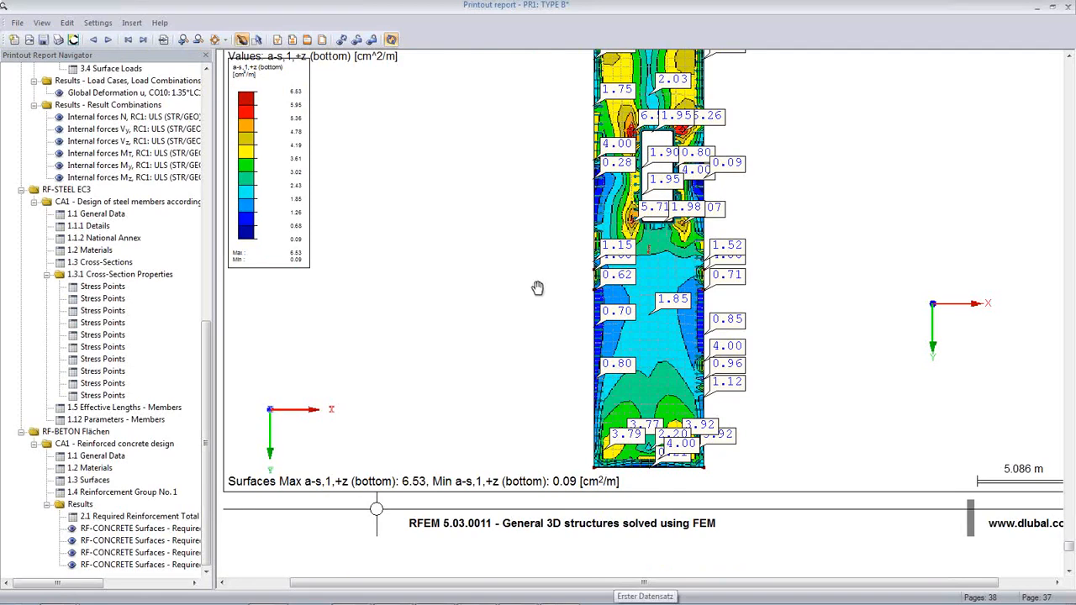
Step: Close the printout report and save its changes
scroll(537, 290, "up", 5)
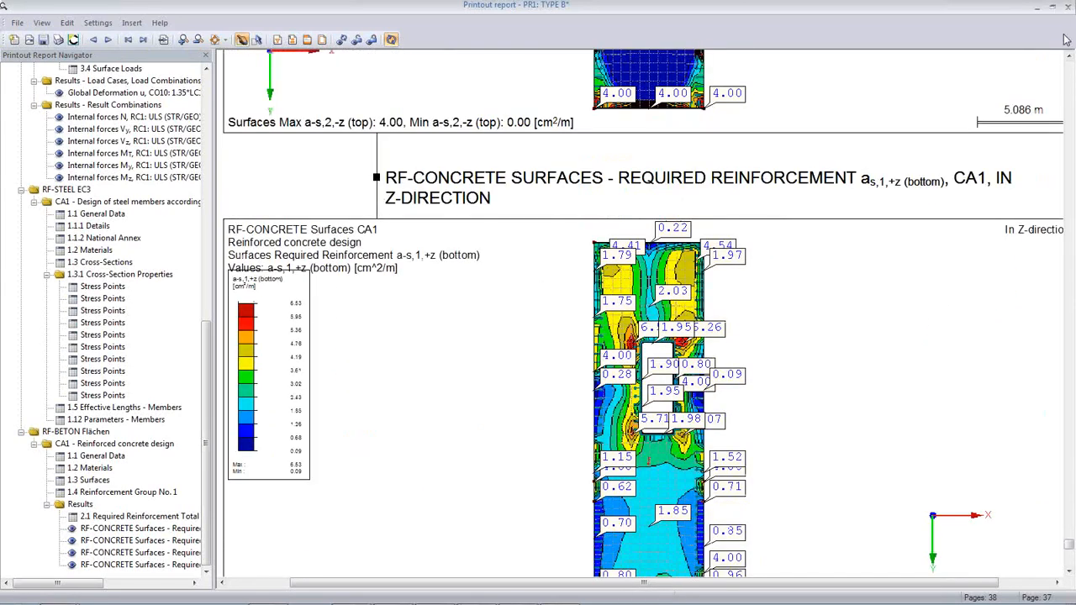
left_click(1067, 9)
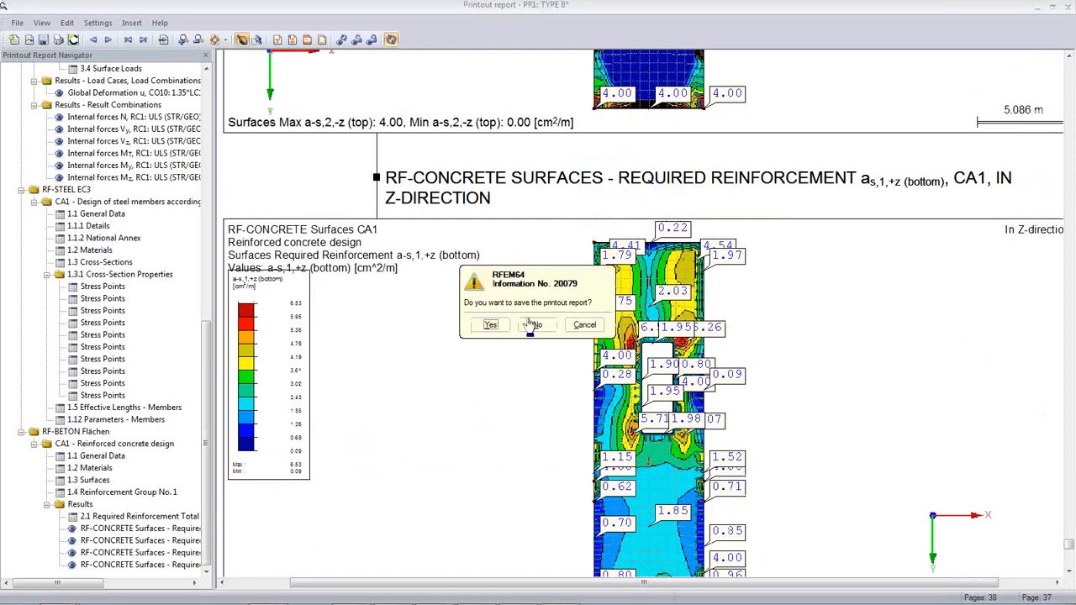
left_click(491, 330)
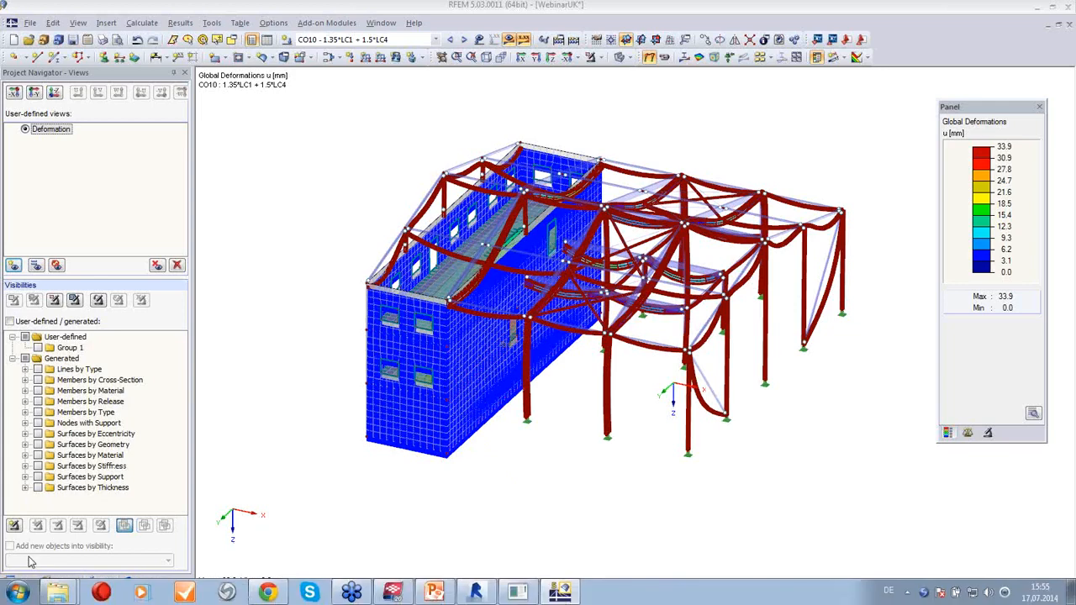
Step: Look through the available add-on modules in the project data
left_click(19, 581)
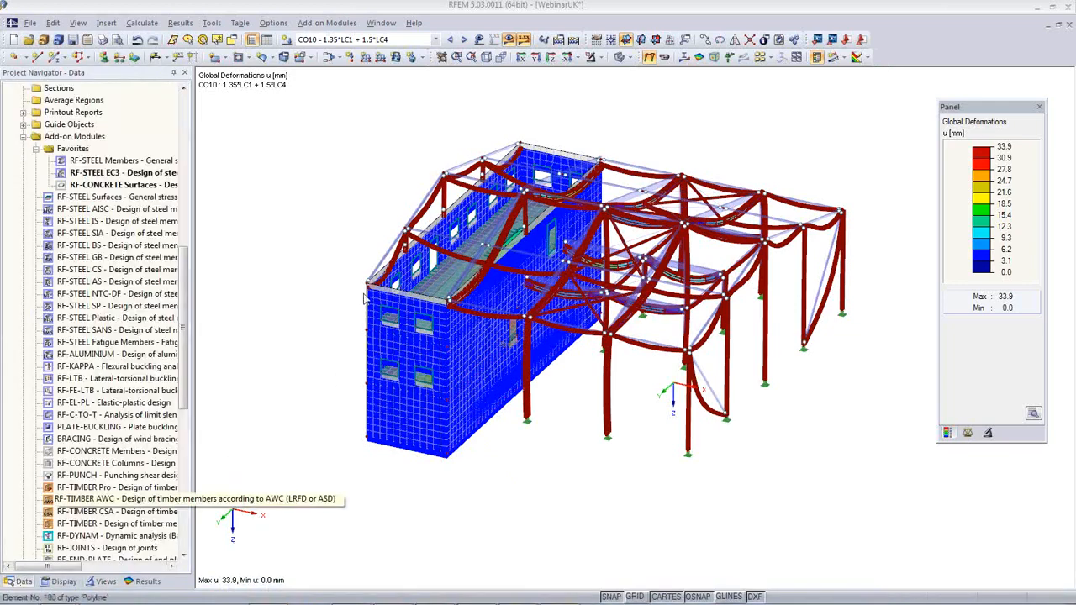
scroll(179, 452, "down", 5)
mouse_move(179, 447)
left_mouse_down()
mouse_move(182, 488)
mouse_move(183, 457)
left_mouse_up()
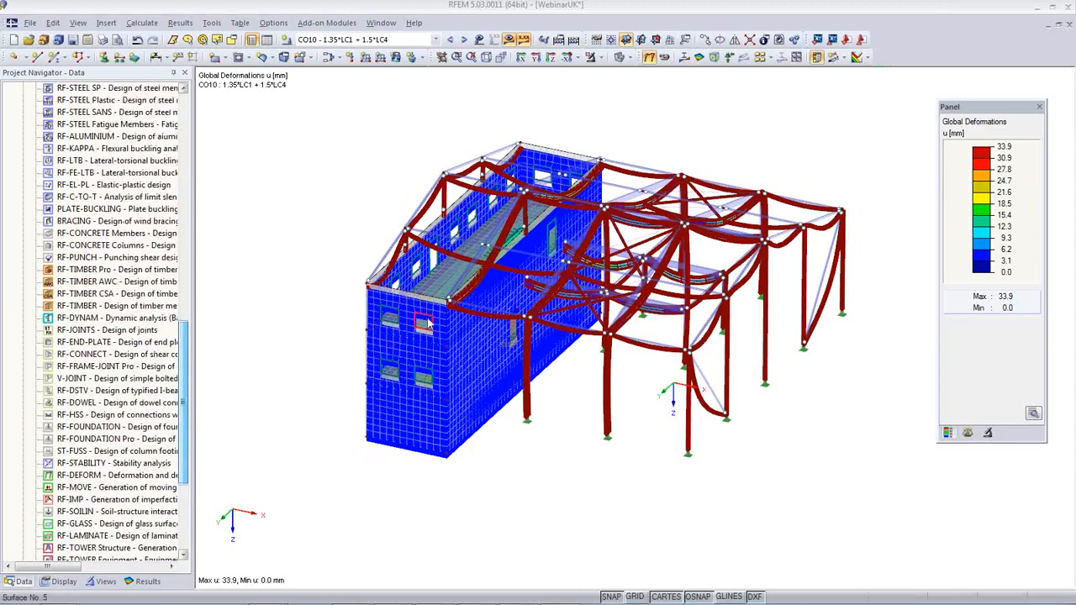
Step: Hide the calculation results, check the line releases in wireframe display, and return the model to solid display
middle_click_drag(413, 422, 471, 353, "ctrl")
left_click(619, 57)
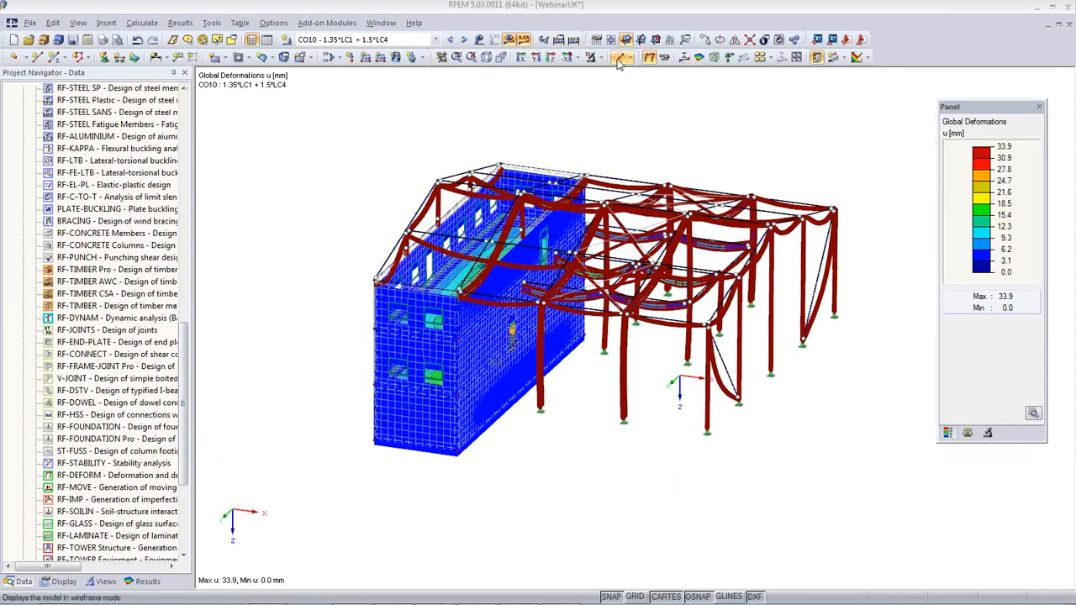
left_click(508, 39)
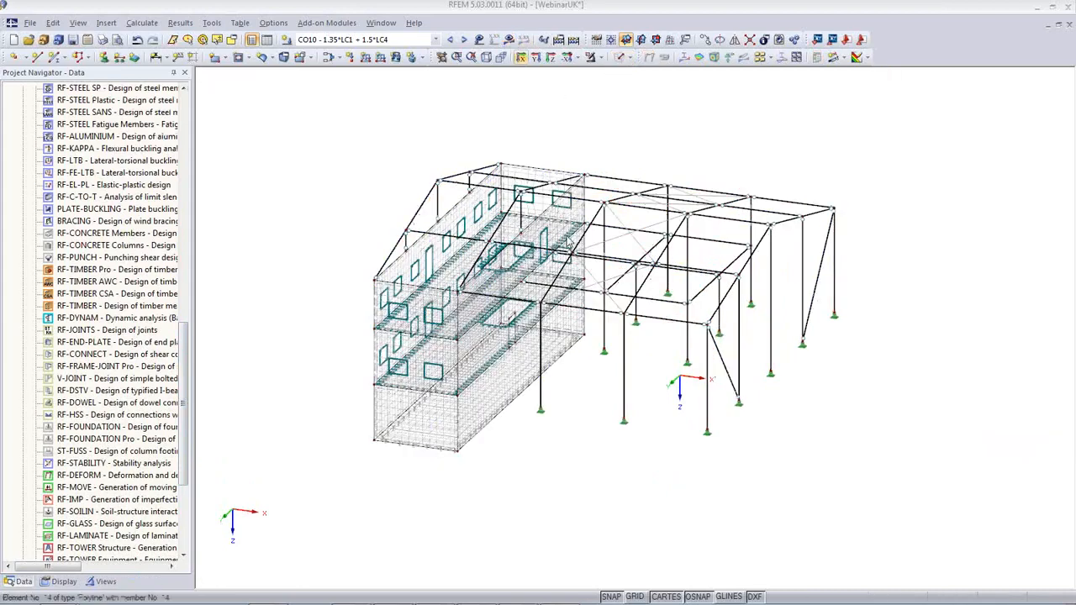
scroll(436, 395, "up", 6)
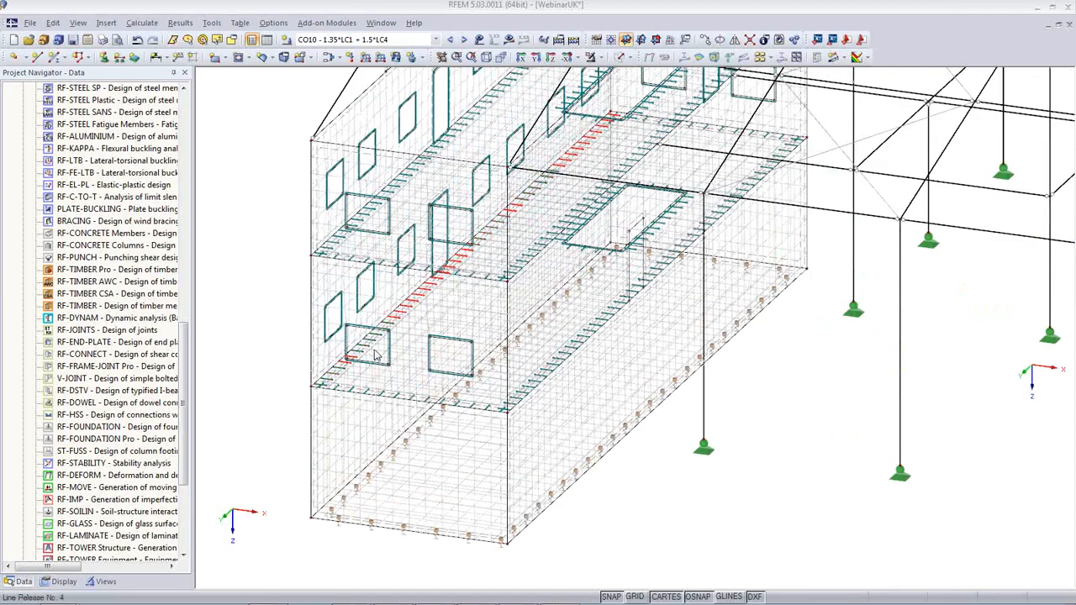
left_click(621, 57)
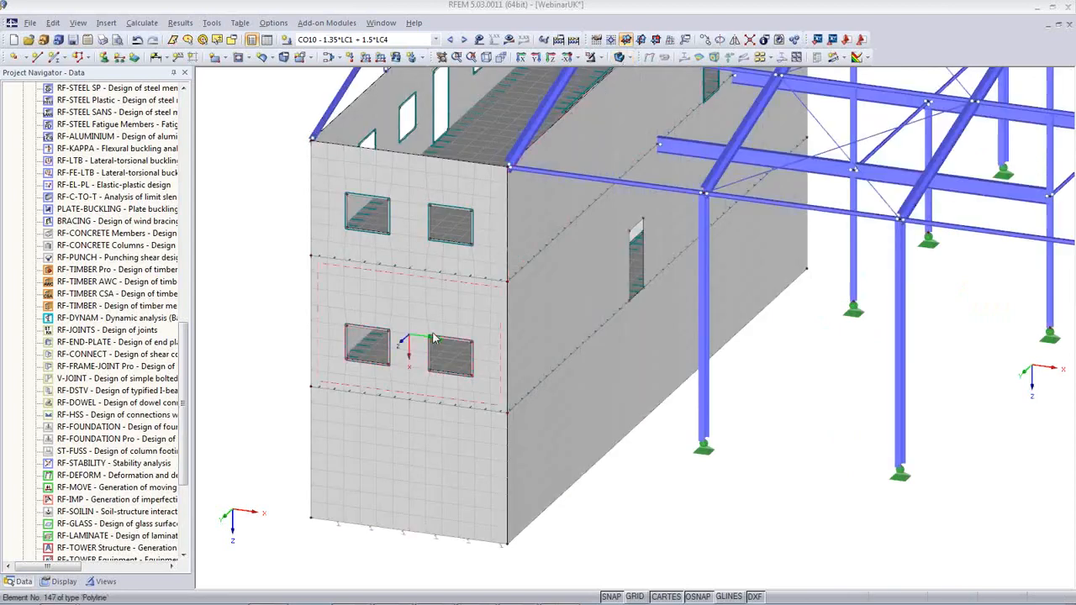
Step: Set the constant thickness of the lower floor slab, surface 2, to 300 mm and accept deleting the results
left_click(375, 351)
double_click(377, 352)
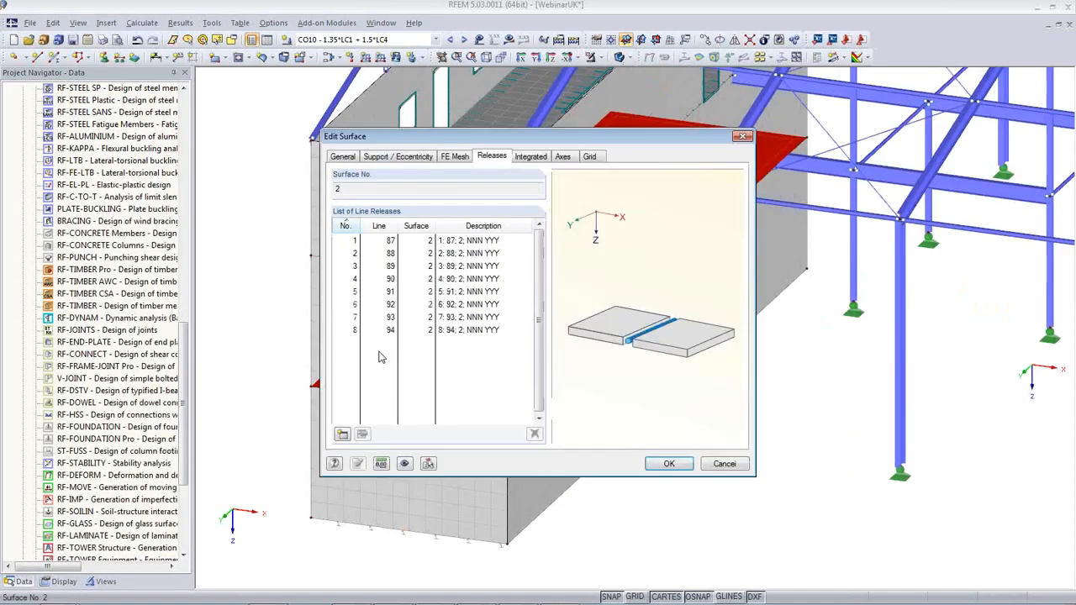
left_click(340, 159)
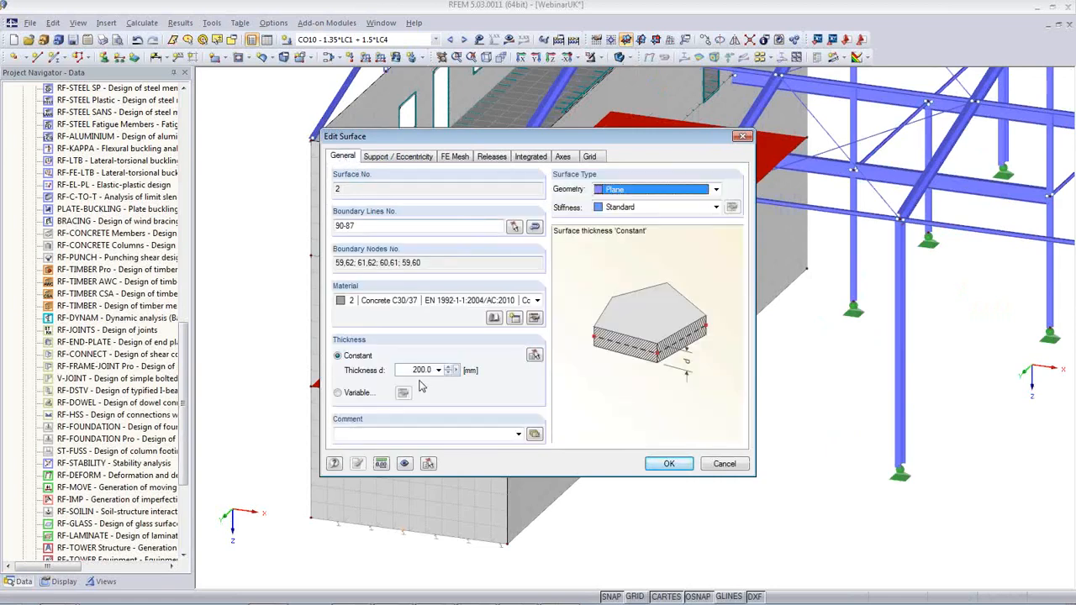
type("3")
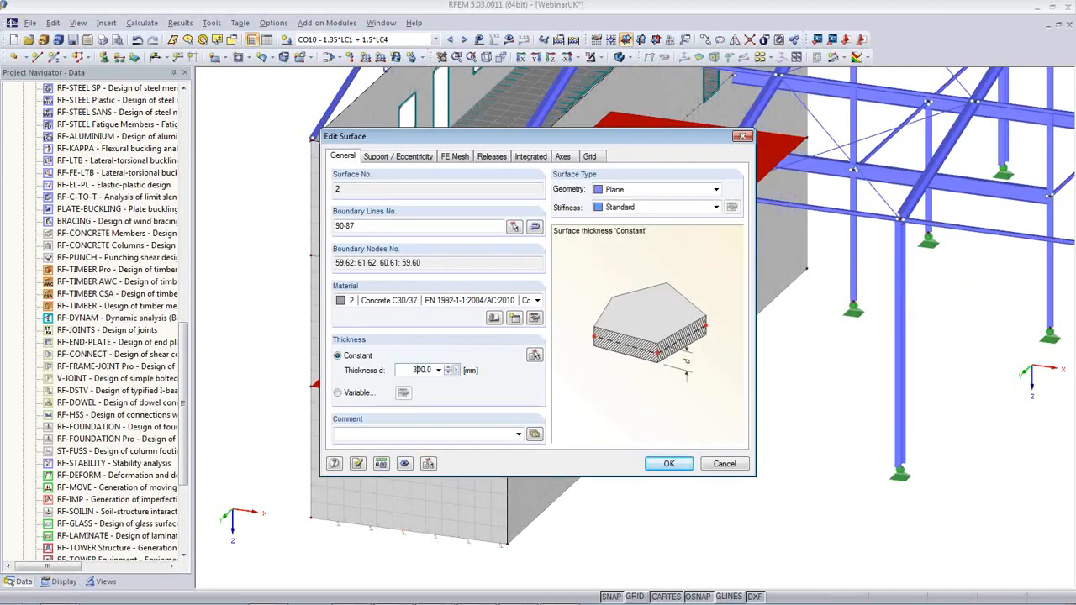
left_click(664, 464)
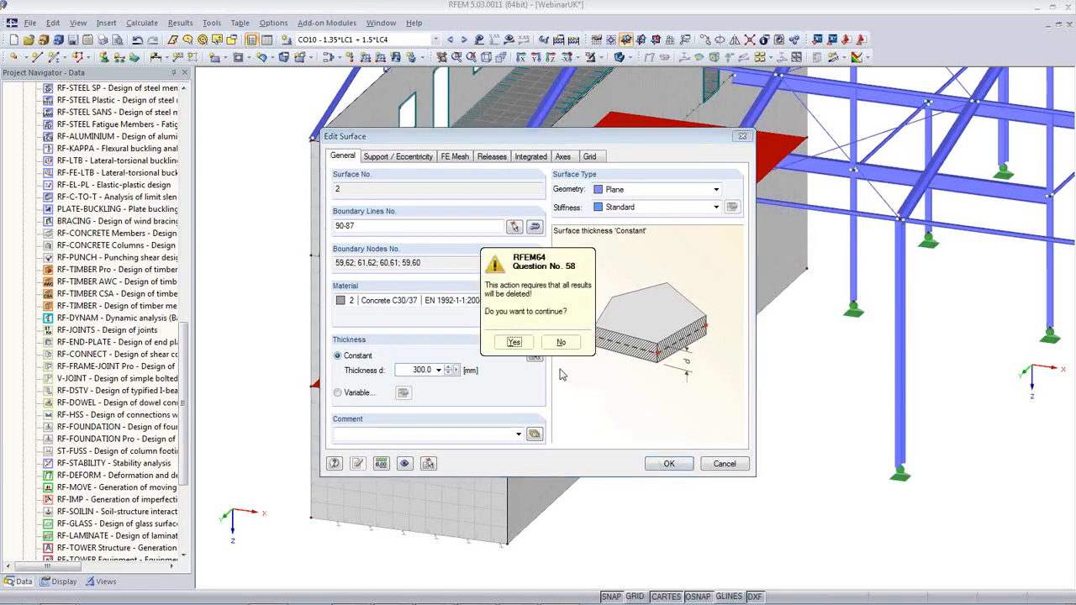
left_click(514, 343)
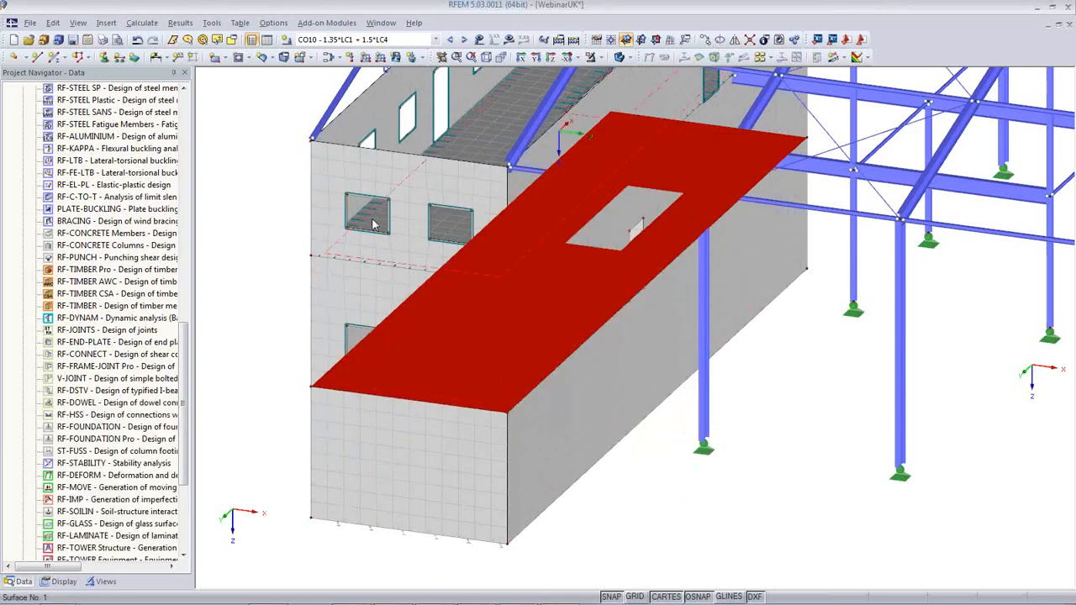
Step: Set the constant thickness of the upper floor slab, surface 1, to 300 mm
double_click(376, 220)
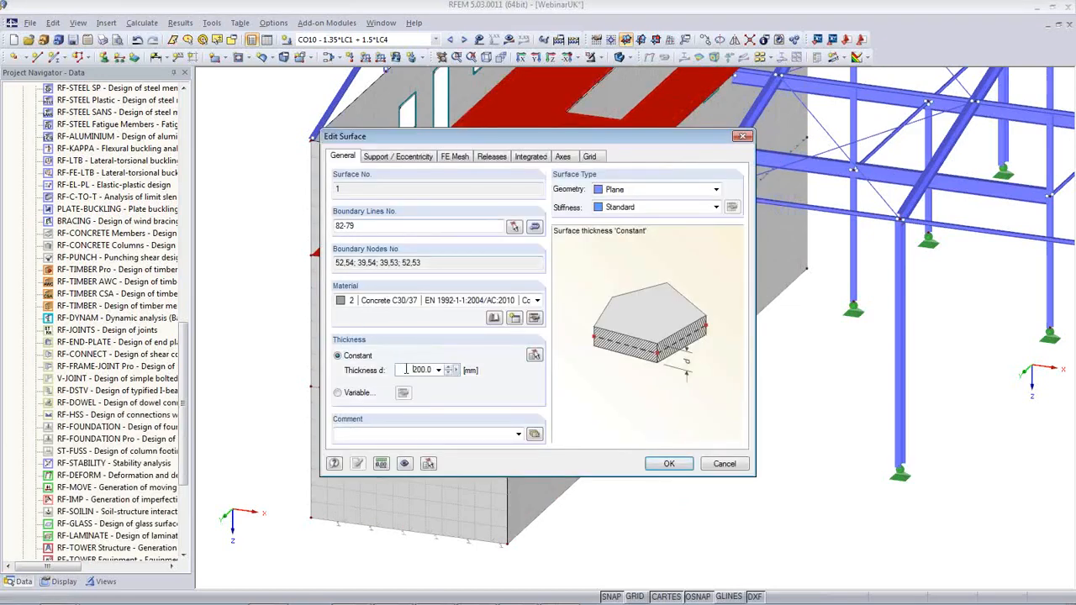
left_click(417, 367)
key("BackSpace")
type("3")
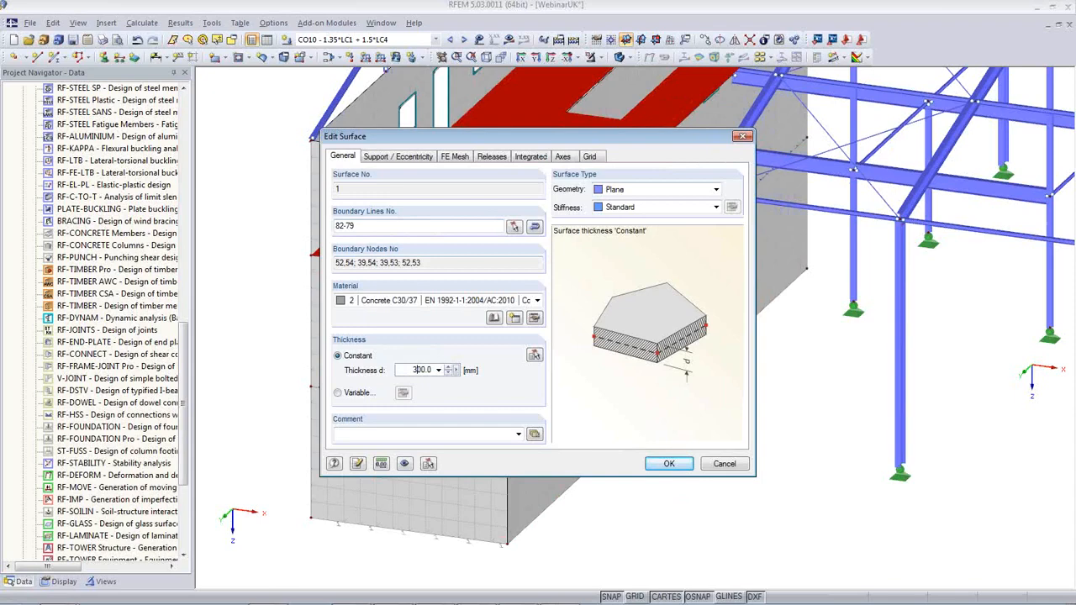
left_click(671, 463)
left_click(667, 461)
Step: Export the model to Tekla Structures with the export type Update existing model
scroll(663, 459, "down", 4)
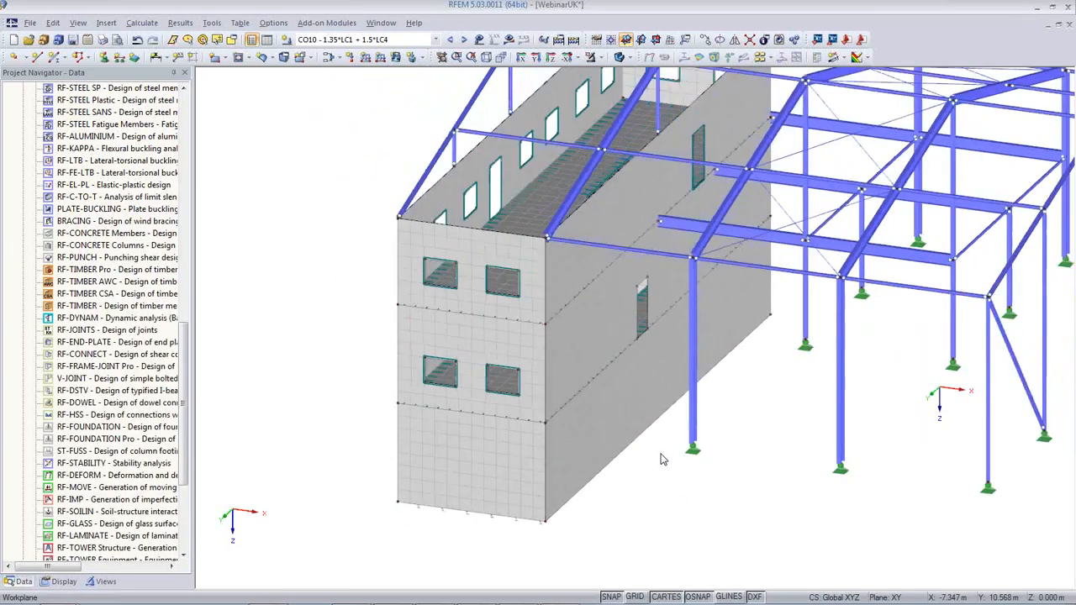
middle_click_drag(746, 479, 514, 485)
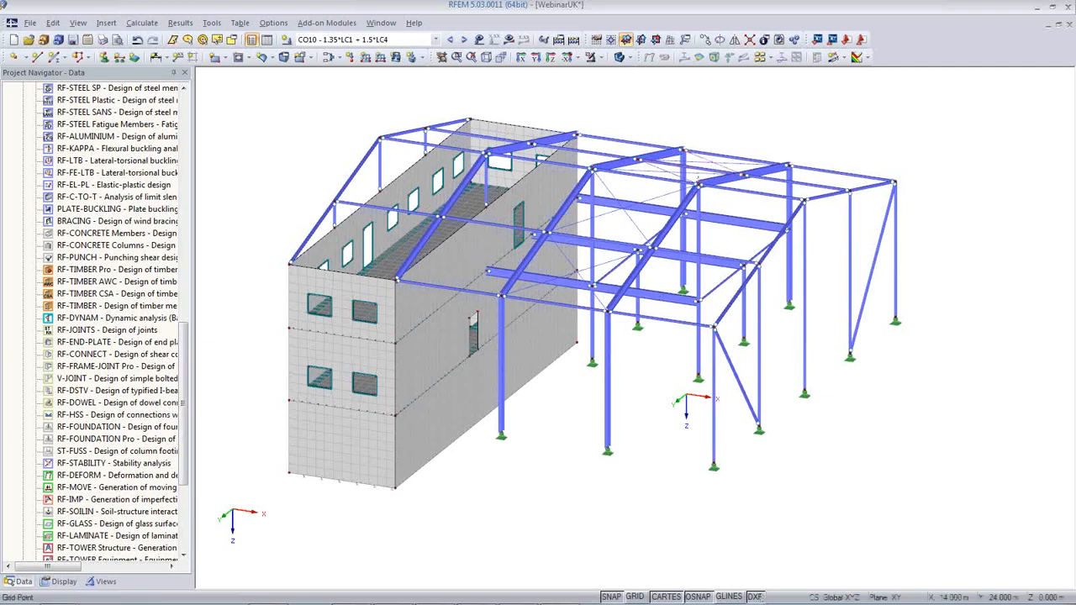
mouse_move(410, 595)
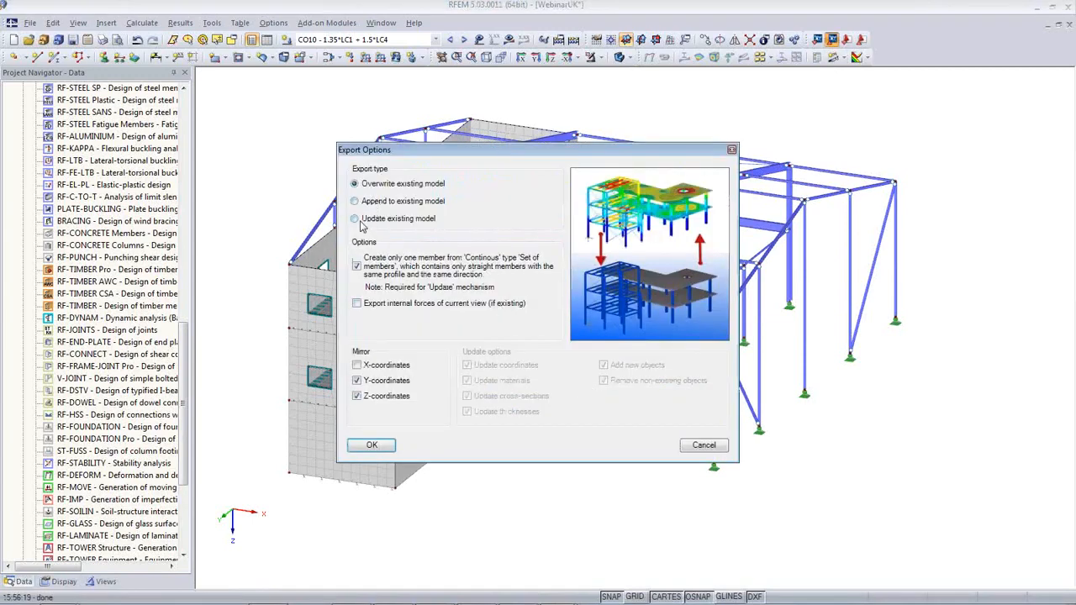
left_click(354, 218)
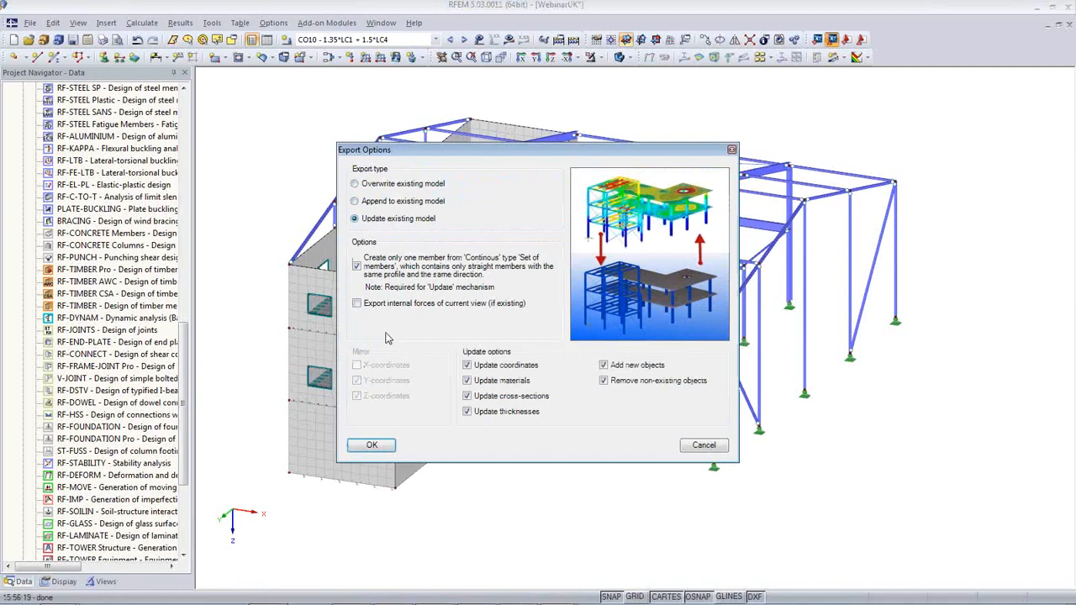
left_click(382, 444)
Step: Switch to Tekla Structures and compare the model before and after the update by undoing and redoing it
left_click(443, 595)
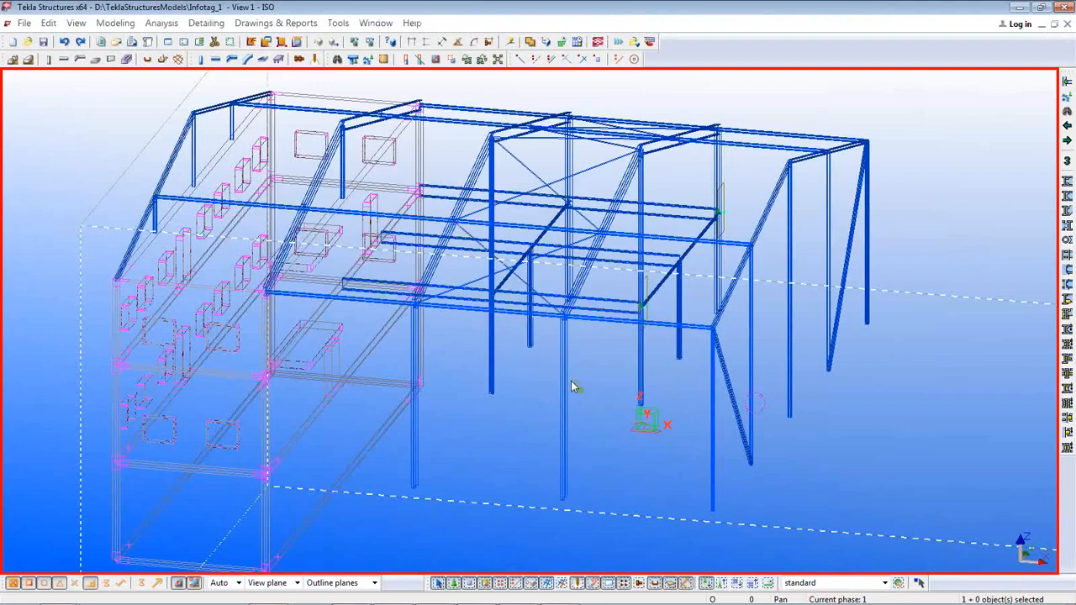
middle_click_drag(571, 381, 591, 336)
middle_click_drag(644, 374, 606, 384, "ctrl")
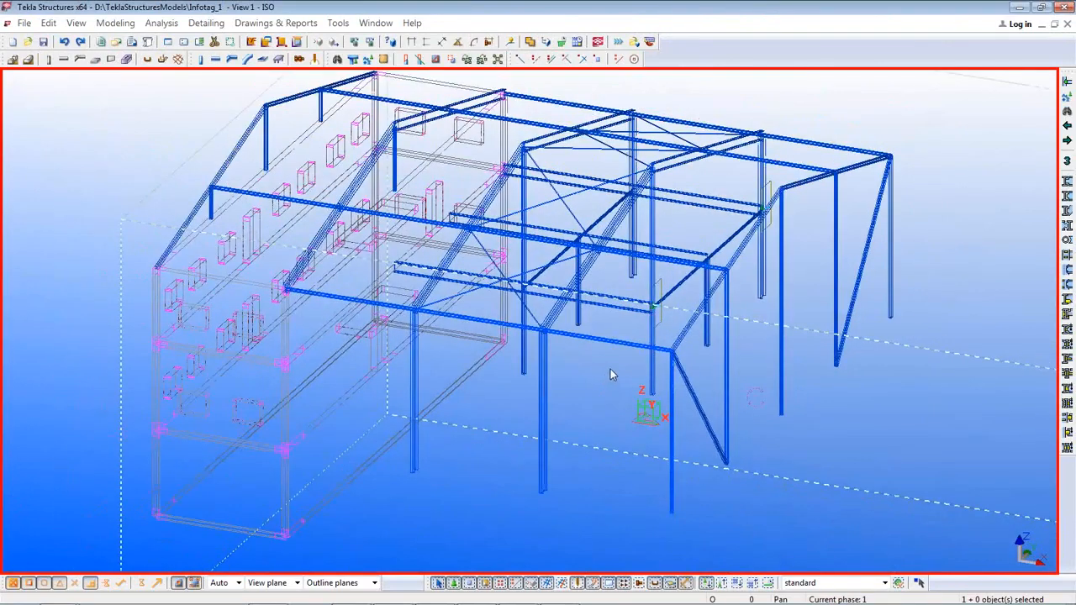
middle_click_drag(614, 383, 627, 360, "ctrl")
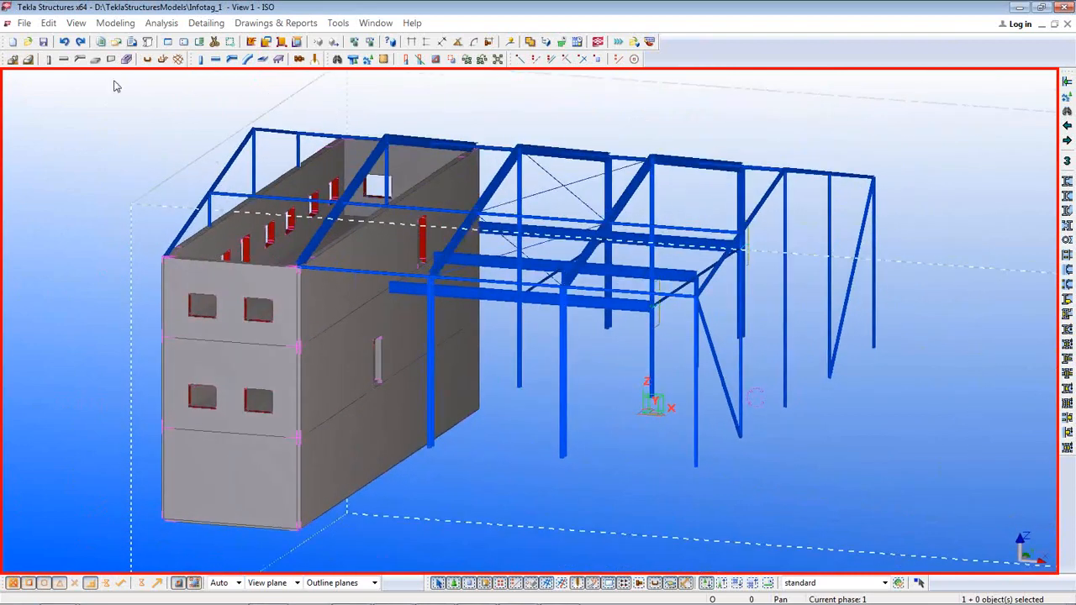
left_click(64, 44)
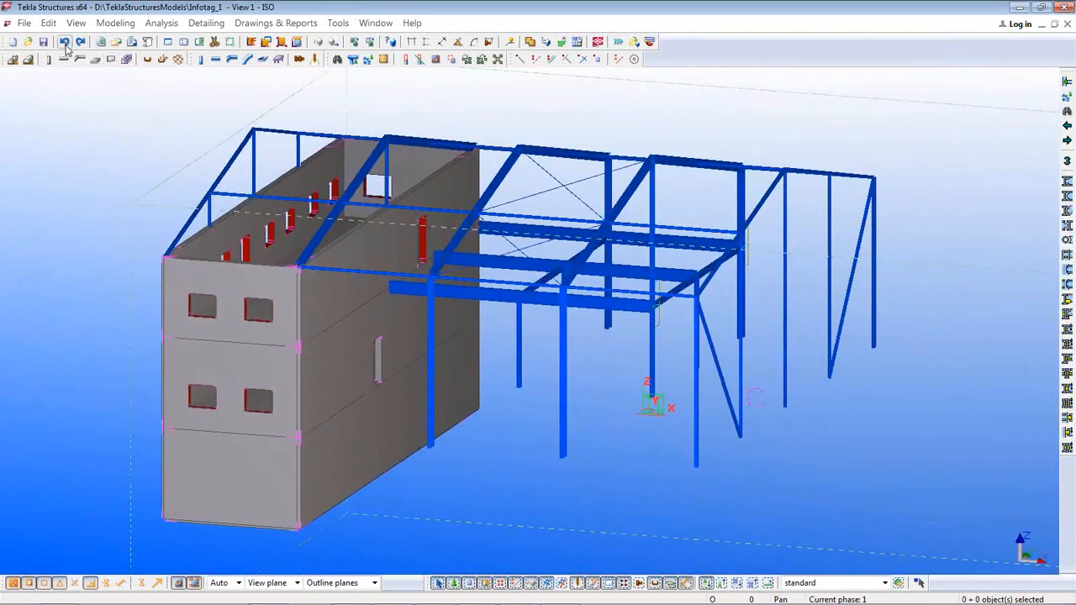
left_click(81, 42)
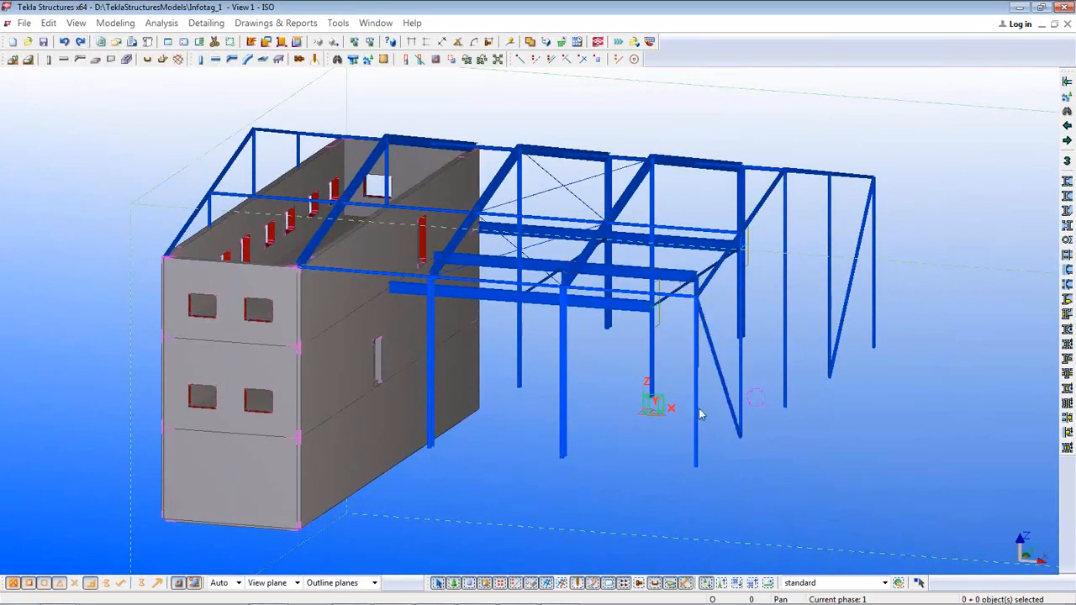
Step: Examine the joint between the intermediate floor beam and its column up close in wireframe and rendered display
middle_click_drag(698, 407, 673, 335, "ctrl")
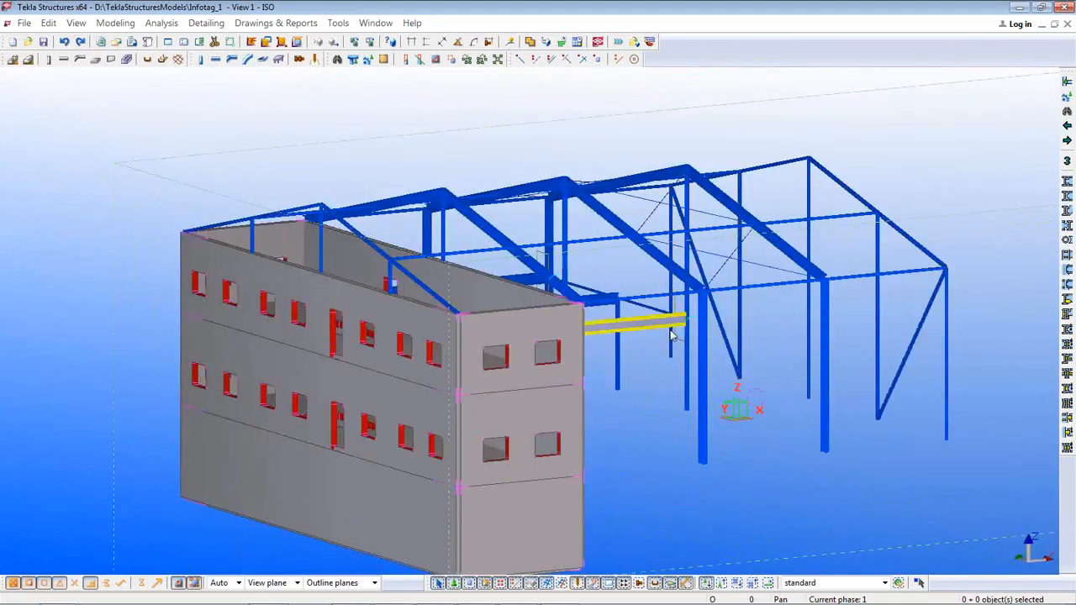
scroll(680, 332, "up", 6)
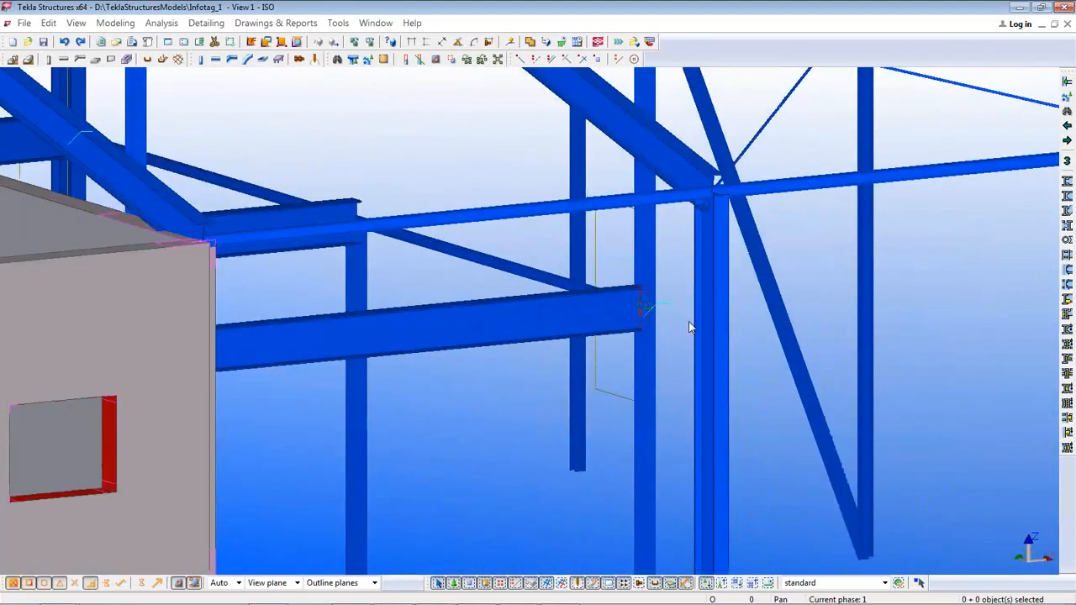
key("ctrl+1")
scroll(640, 307, "up", 4)
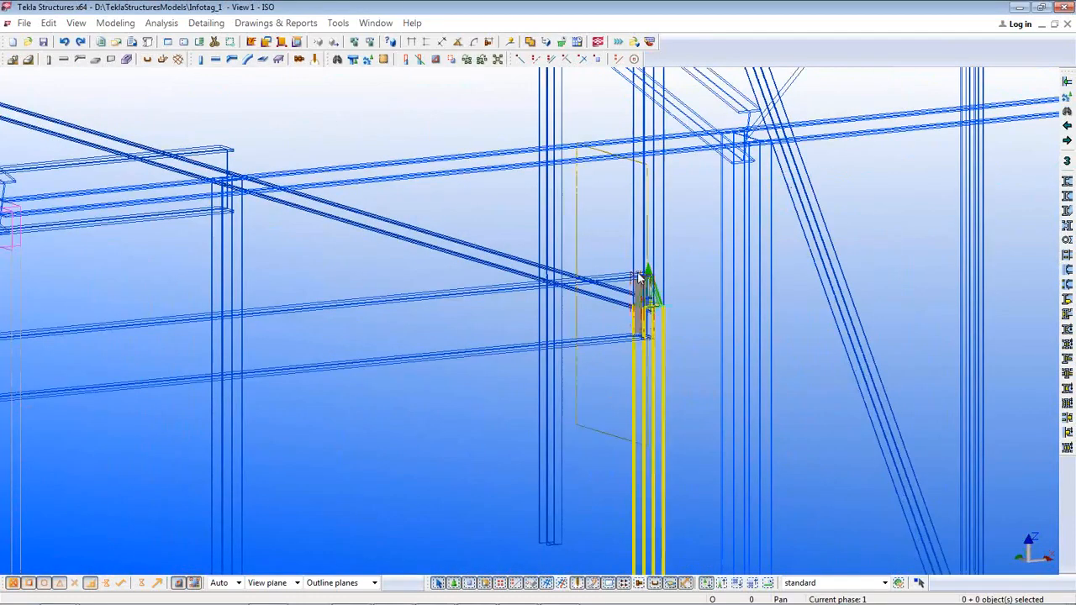
middle_click_drag(642, 279, 571, 425, "ctrl")
scroll(571, 425, "down", 3)
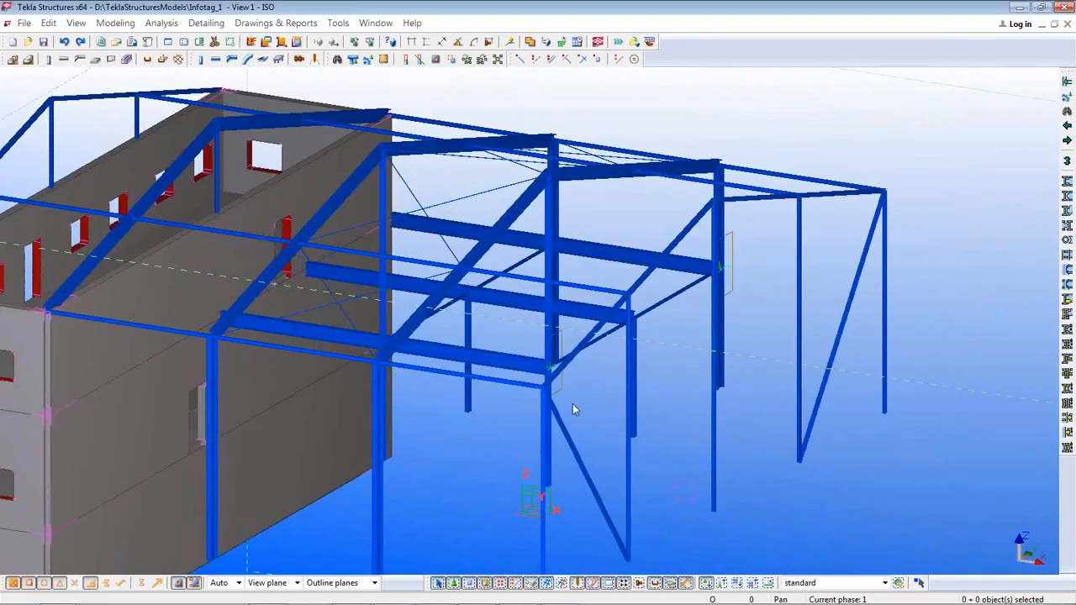
Step: Check the properties of the upper end wall and of both floor slabs, using wireframe display to select the slabs
middle_click_drag(571, 408, 765, 391)
scroll(765, 397, "down", 1)
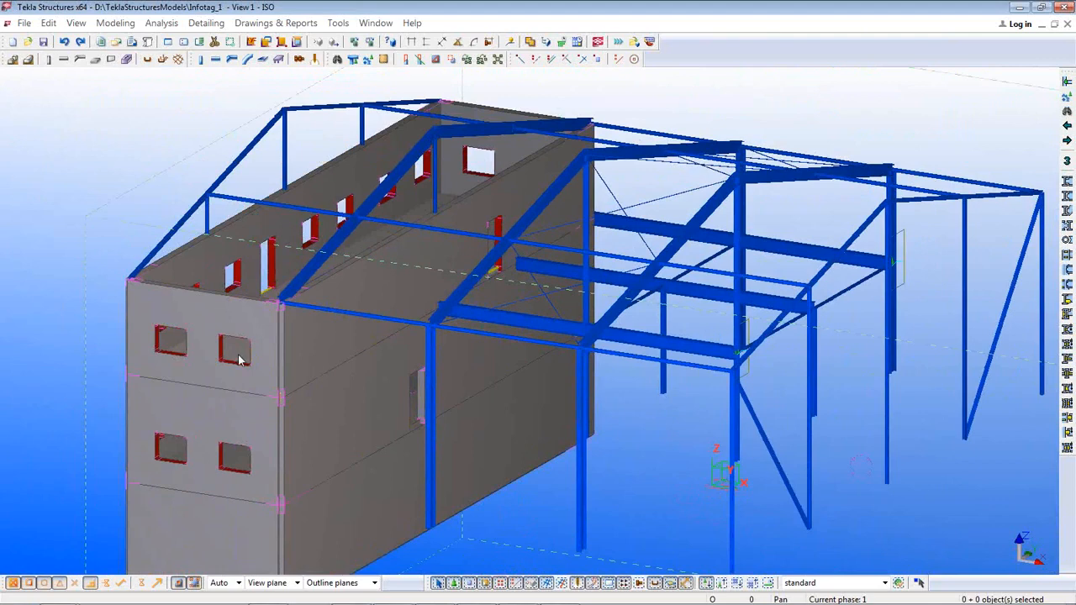
left_click(234, 363)
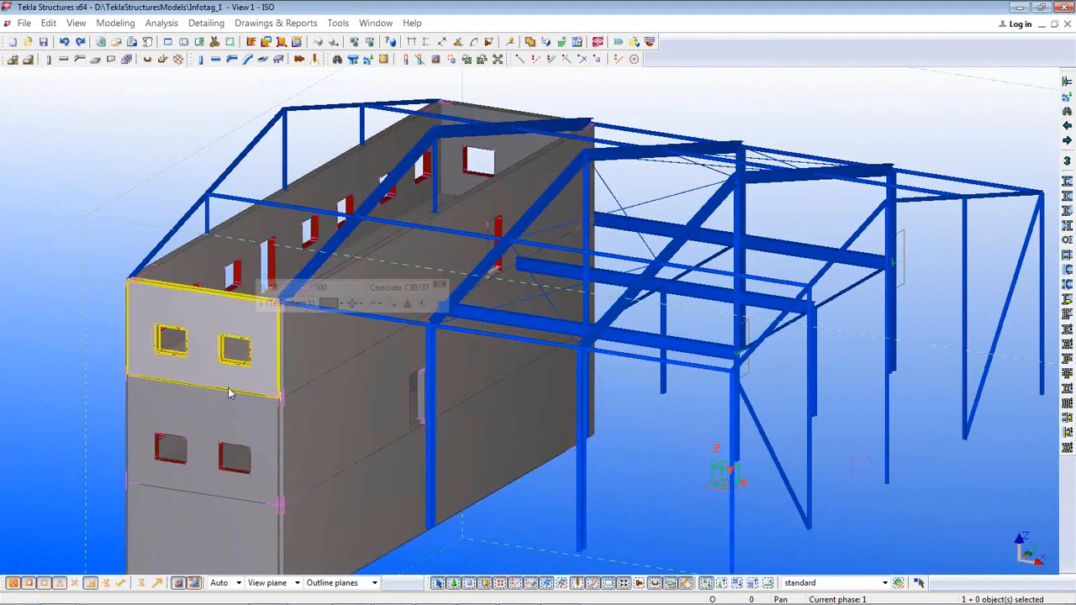
key("ctrl+1")
left_click(230, 388)
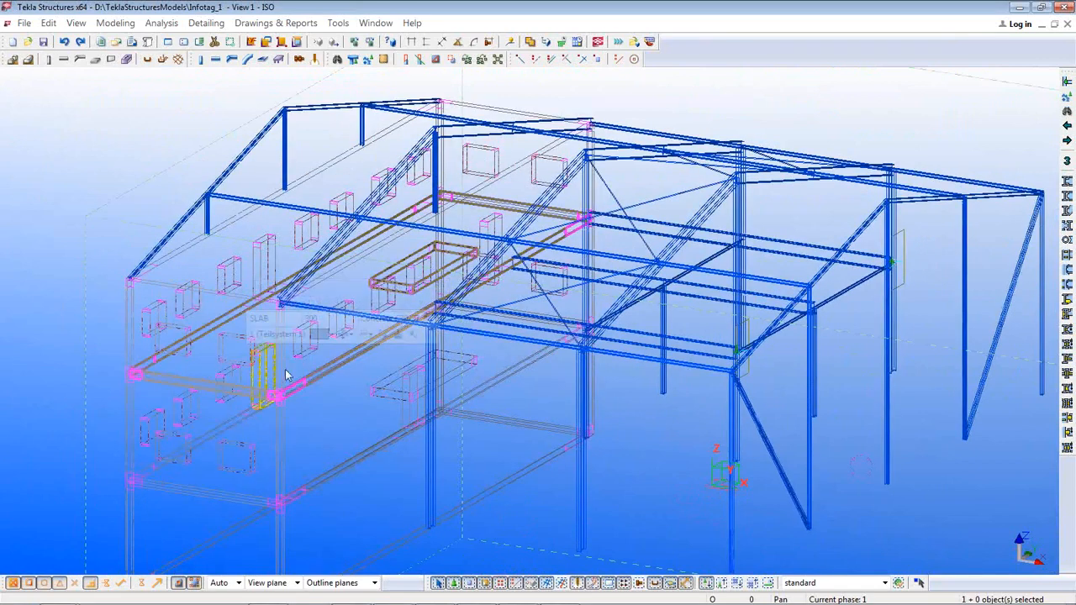
left_click(239, 499)
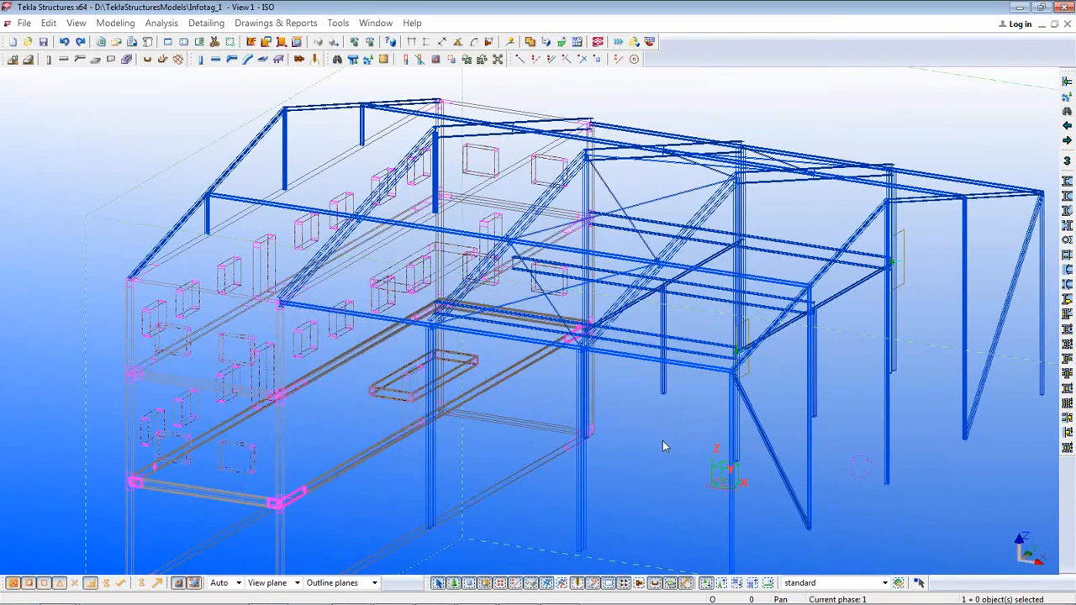
Step: Check the profile and material of the transferred intermediate floor beam and look over the steel frame
left_click(845, 300)
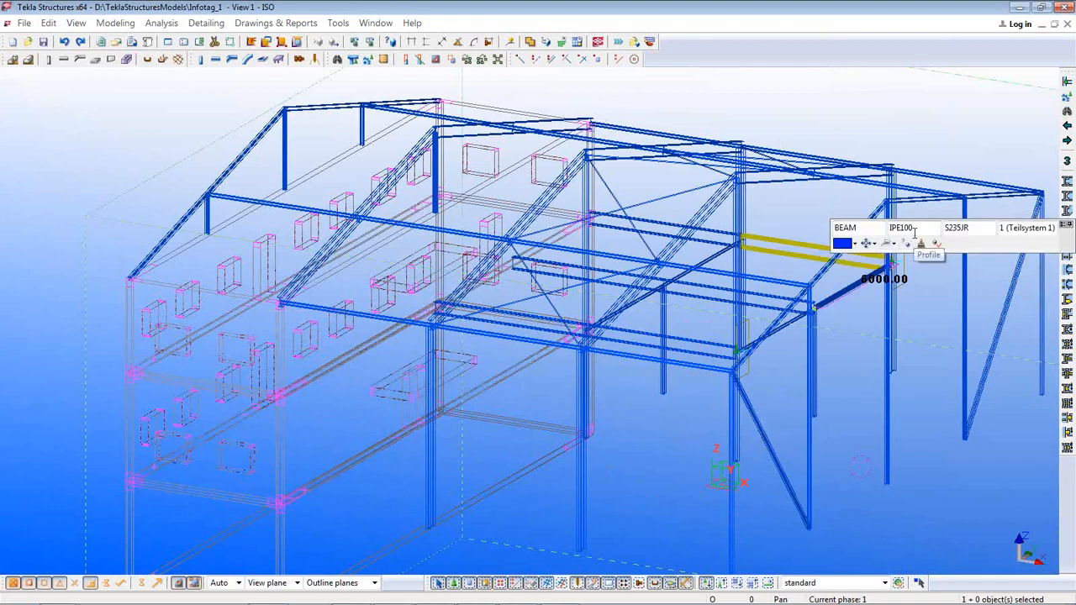
left_click(854, 325)
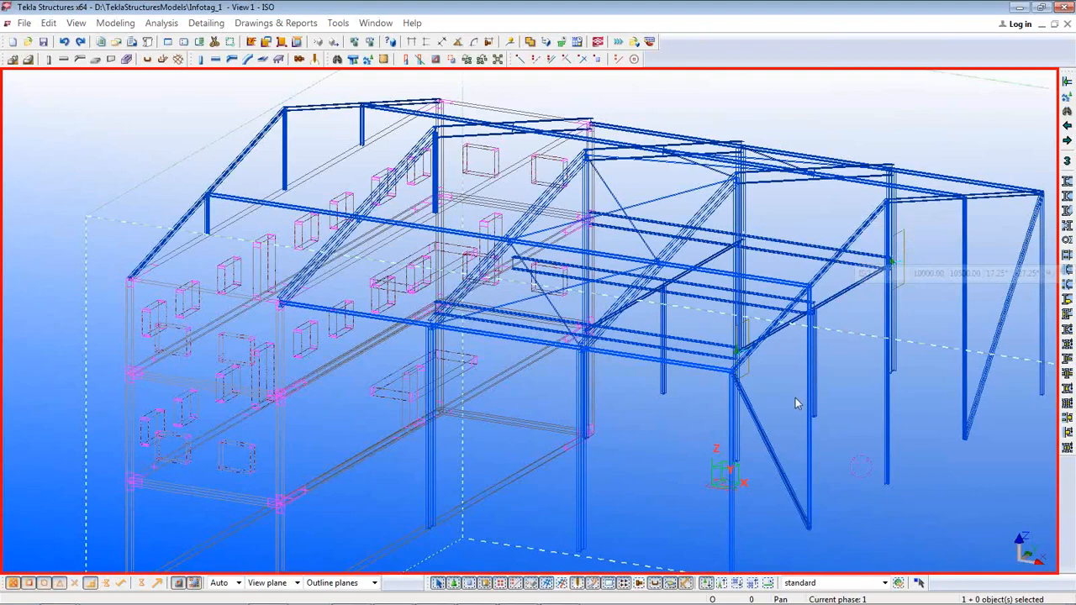
middle_click_drag(794, 398, 692, 314)
mouse_move(725, 345)
middle_mouse_down("ctrl")
mouse_move(665, 346)
mouse_move(727, 345)
mouse_move(706, 348)
middle_mouse_up("ctrl")
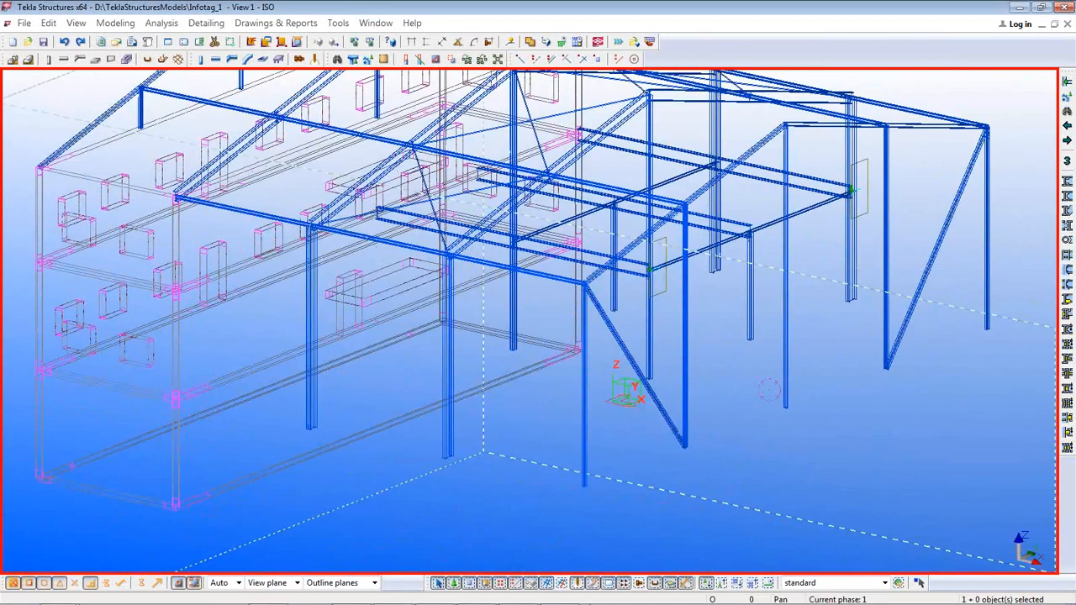
Step: Switch to RFEM and export the model in Bentley ISM format, updating the existing ISM file Webinar2UK.ism.dgn on the desktop
mouse_move(518, 603)
left_click(559, 592)
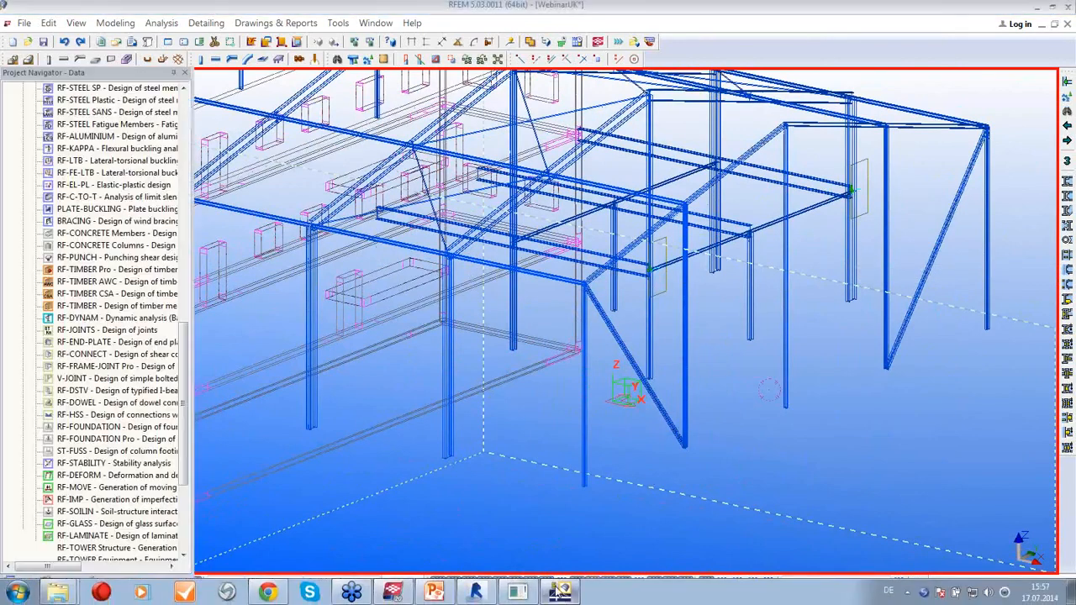
left_click(30, 22)
left_click(30, 24)
left_click(29, 24)
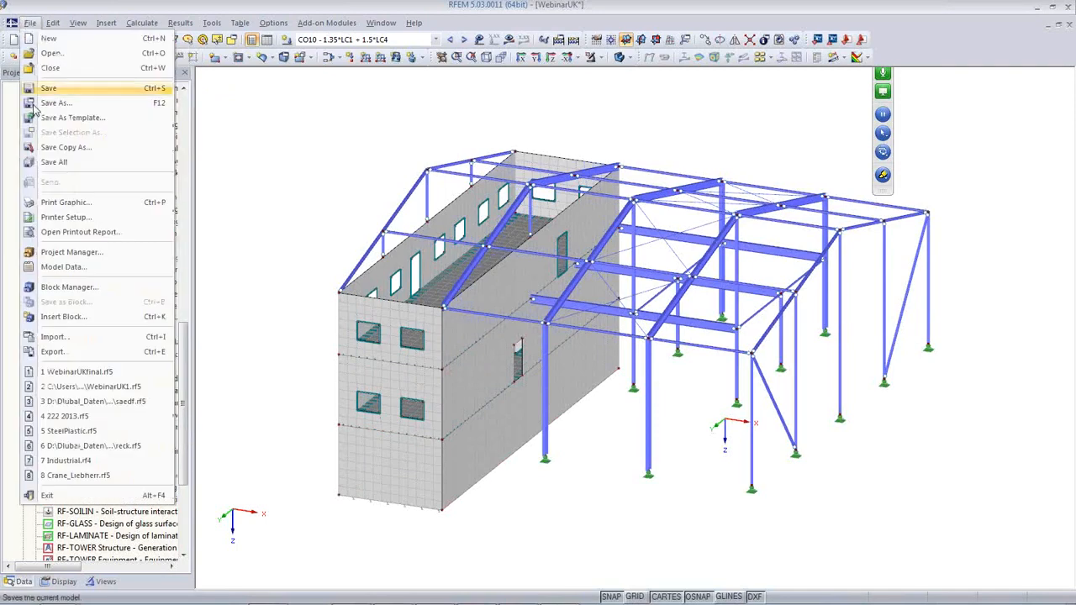
left_click(59, 354)
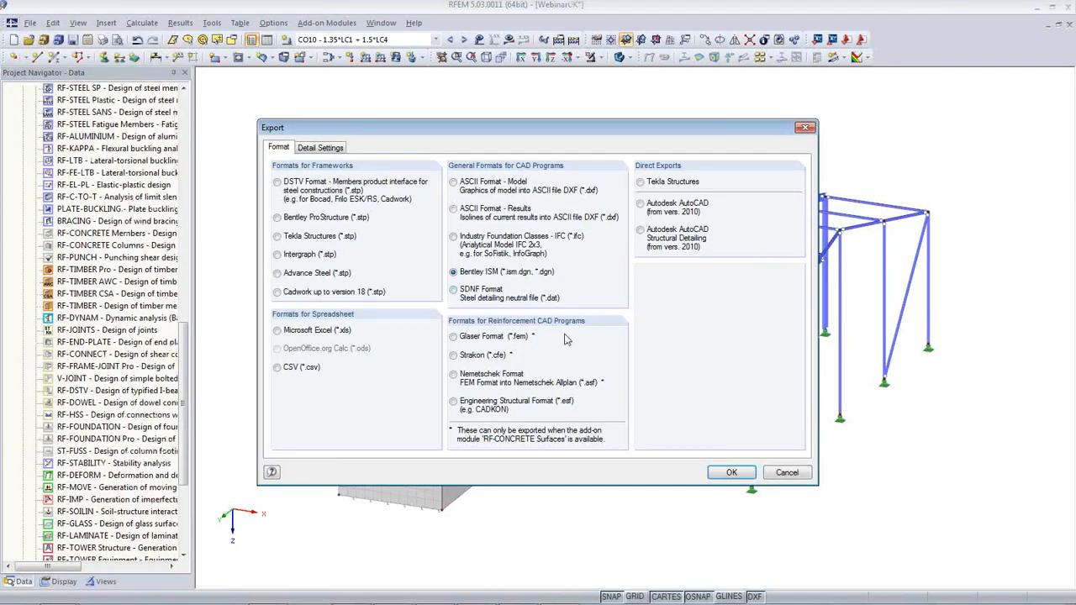
left_click(731, 473)
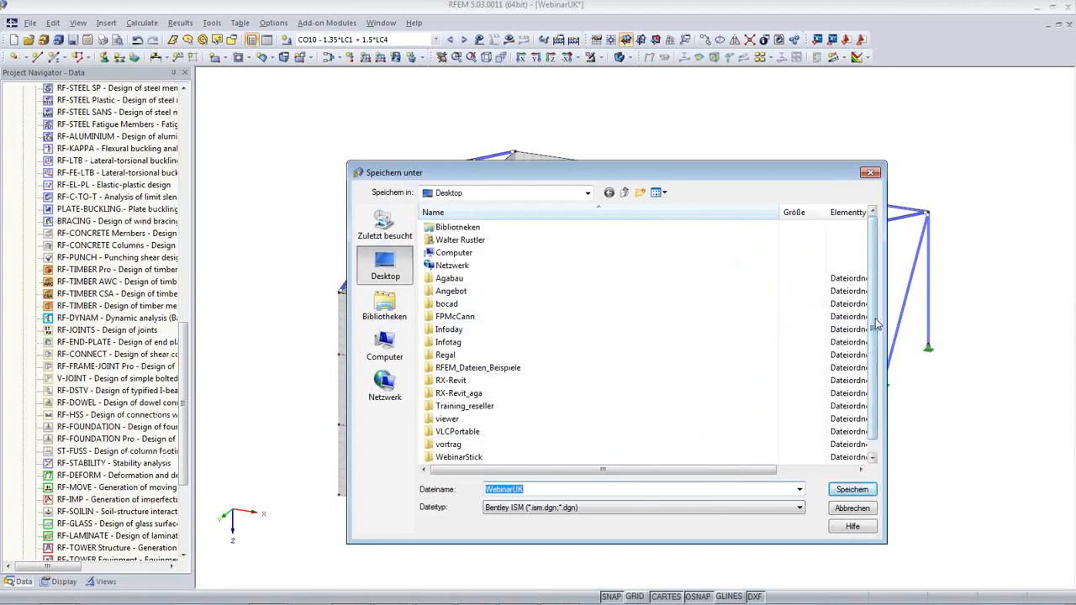
left_click(454, 456)
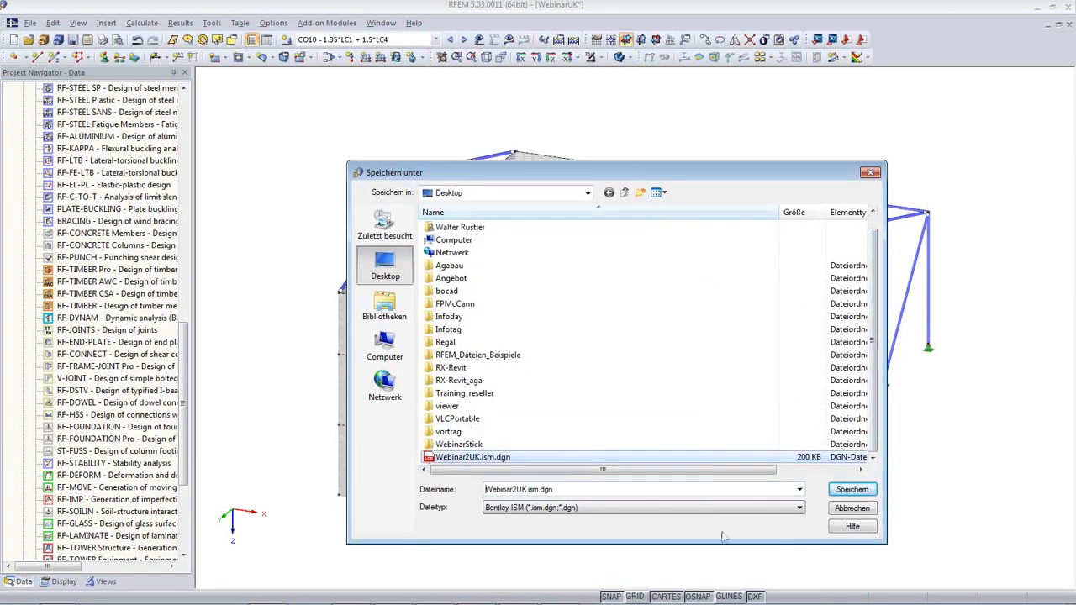
left_click(852, 490)
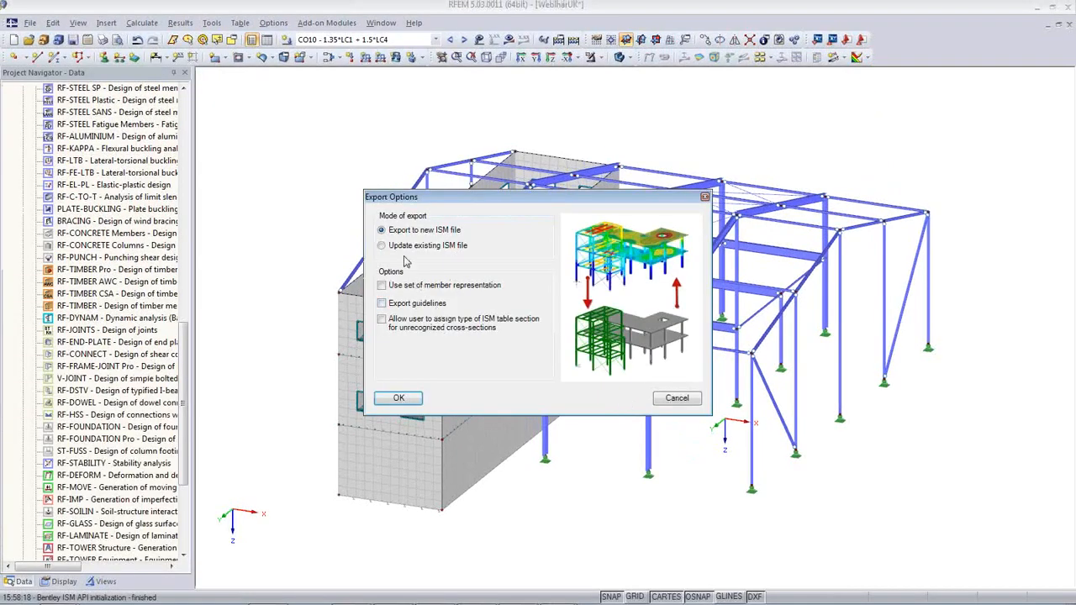
left_click(392, 248)
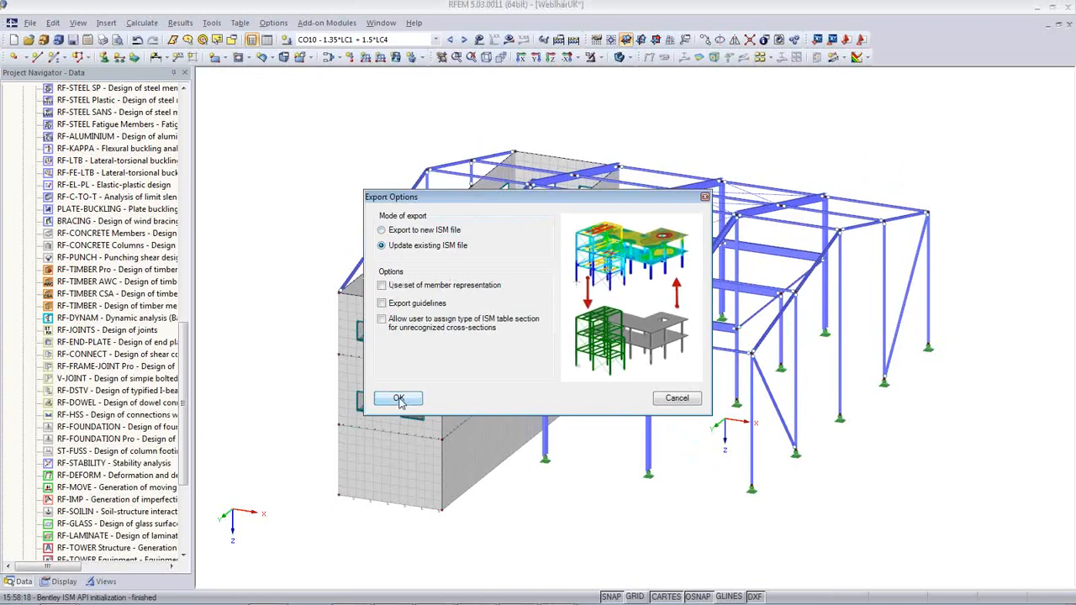
left_click(401, 401)
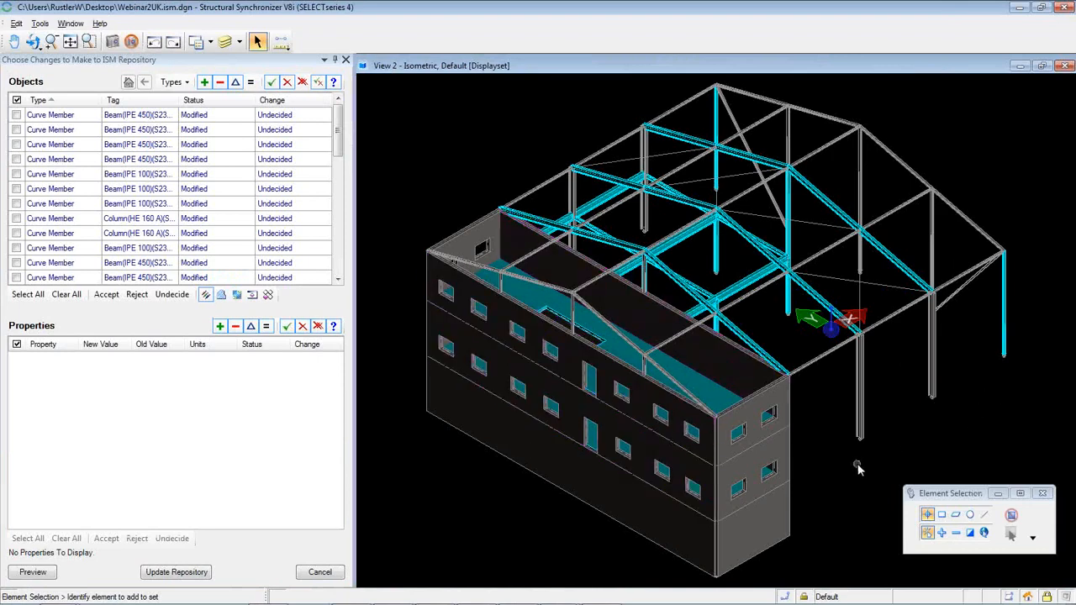
Step: Examine the highlighted modified members and slabs in Structural Synchronizer from several angles and check the properties of the eaves beam beside the building
middle_click_drag(860, 480, 586, 310, "shift")
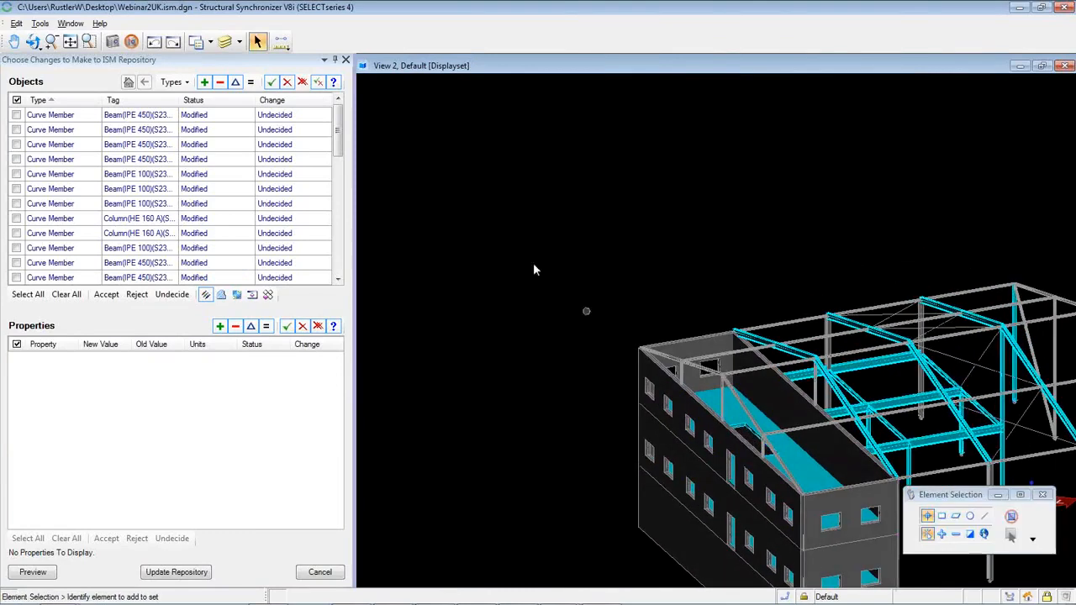
left_click(33, 44)
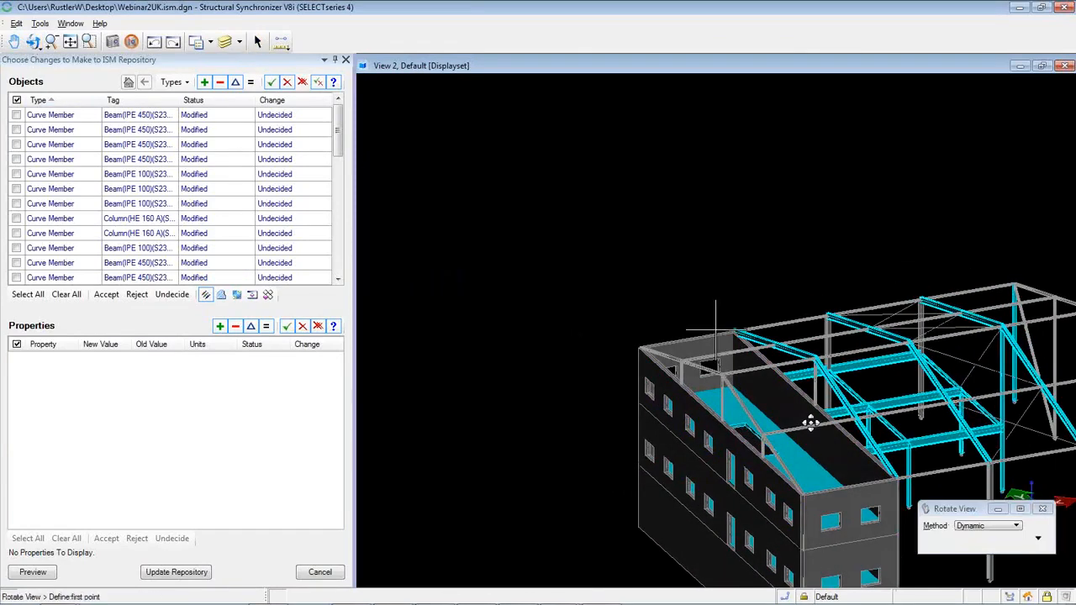
left_click(722, 336)
left_click(894, 443)
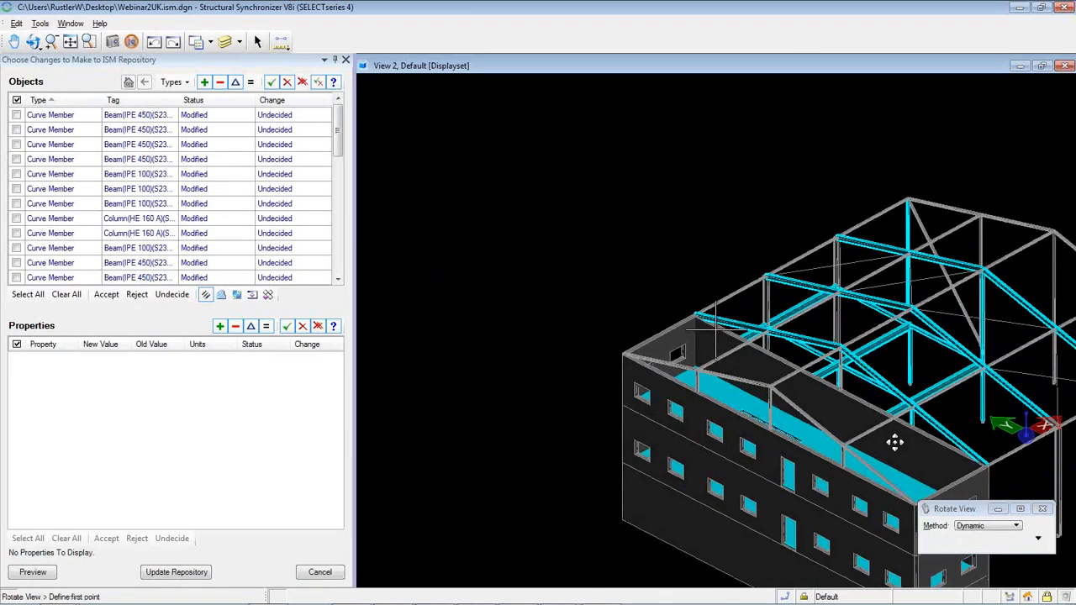
left_click_drag(774, 399, 574, 304)
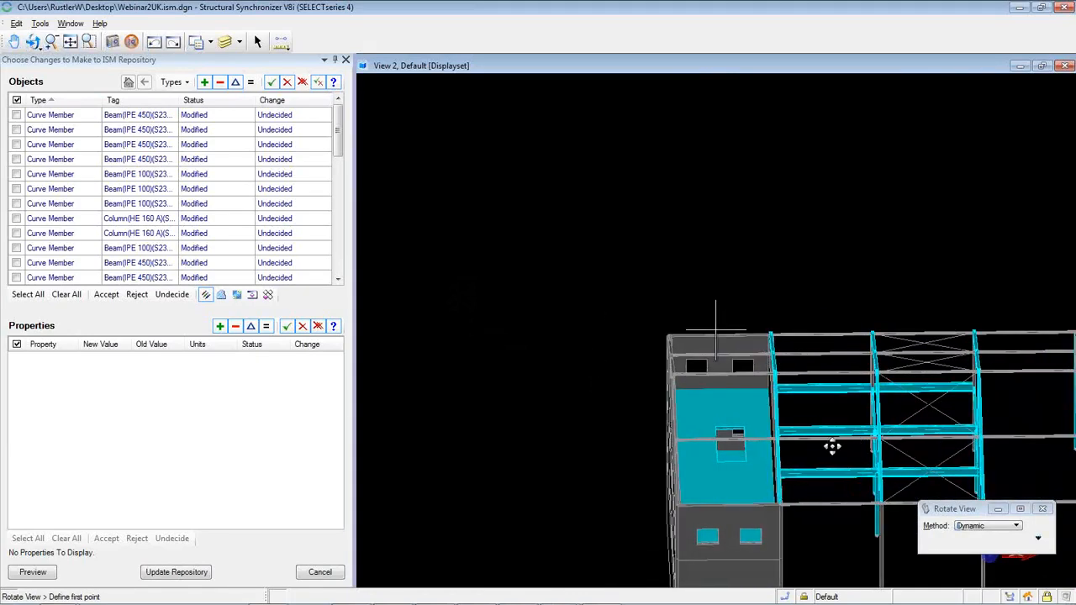
right_click(573, 430)
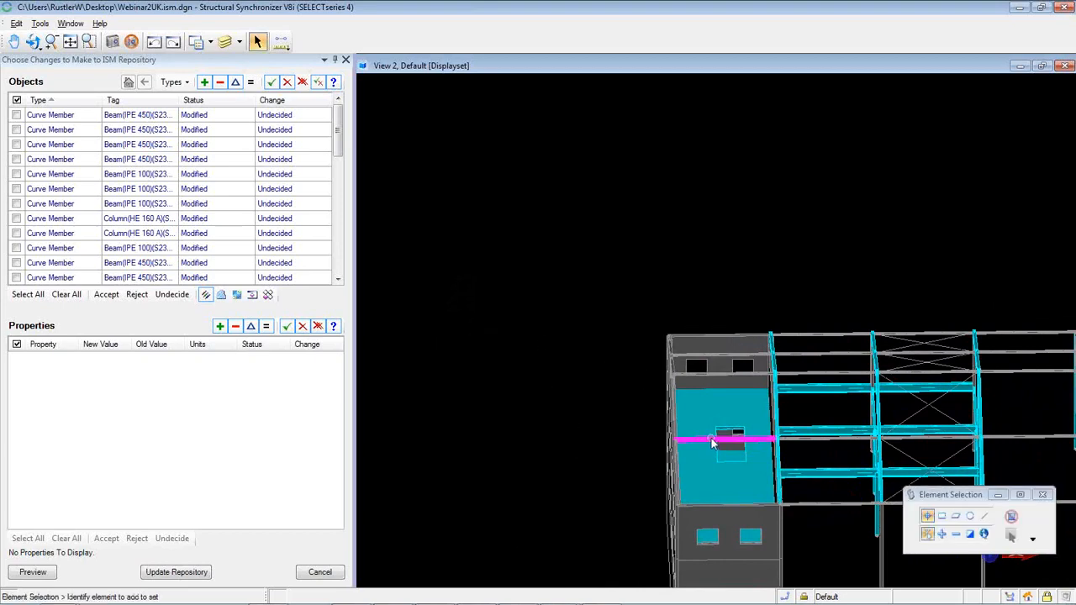
middle_click_drag(711, 436, 607, 289)
left_click(736, 359)
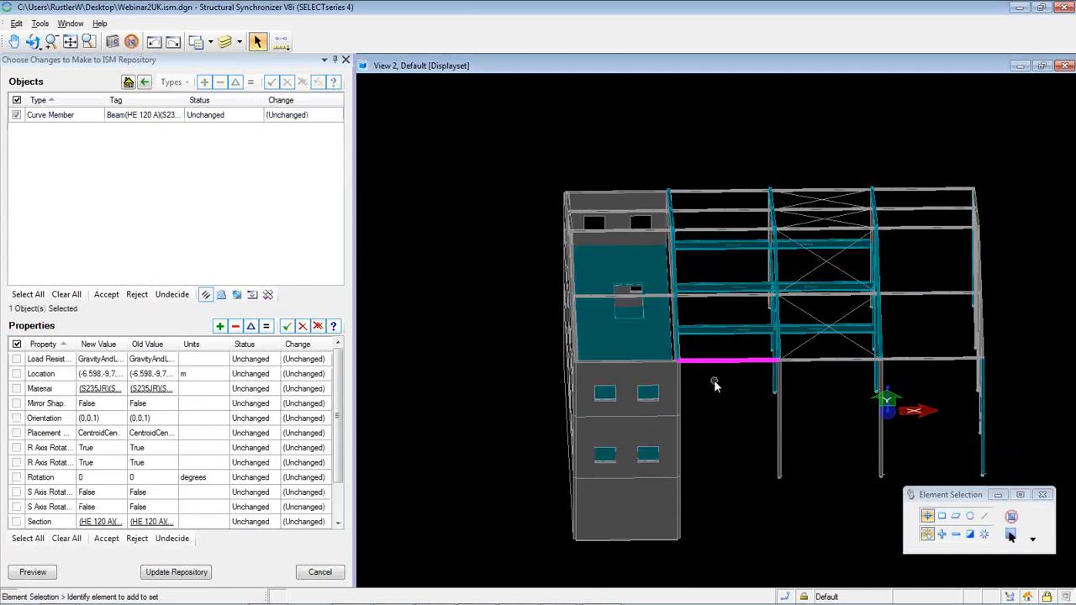
left_click(720, 394)
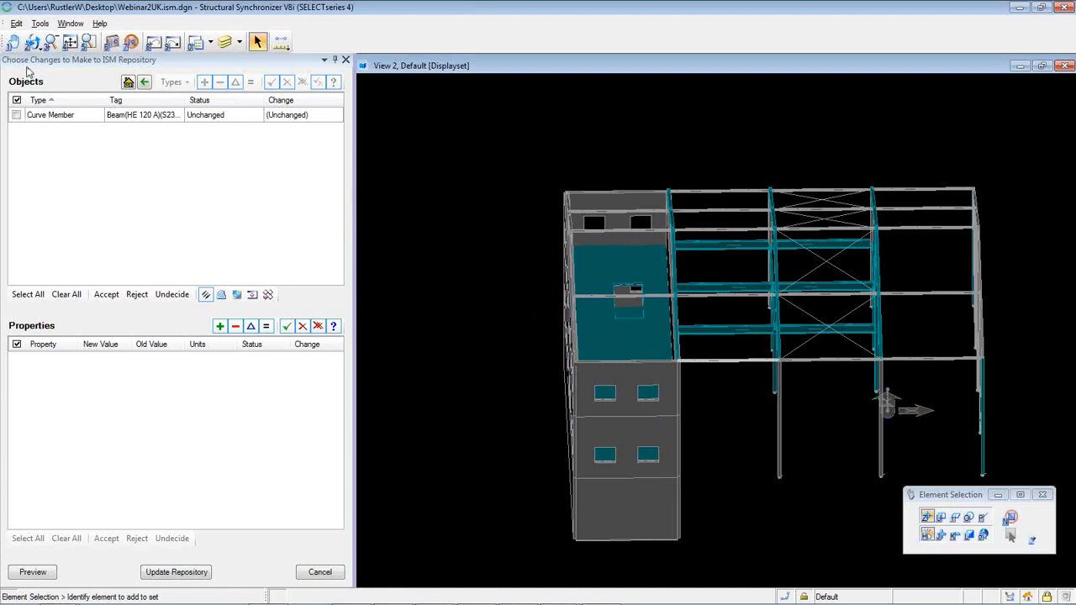
Step: Select all objects of the whole structure in the model view and accept their changes for the ISM repository
left_click(13, 42)
left_click(32, 42)
left_click_drag(463, 218, 519, 269)
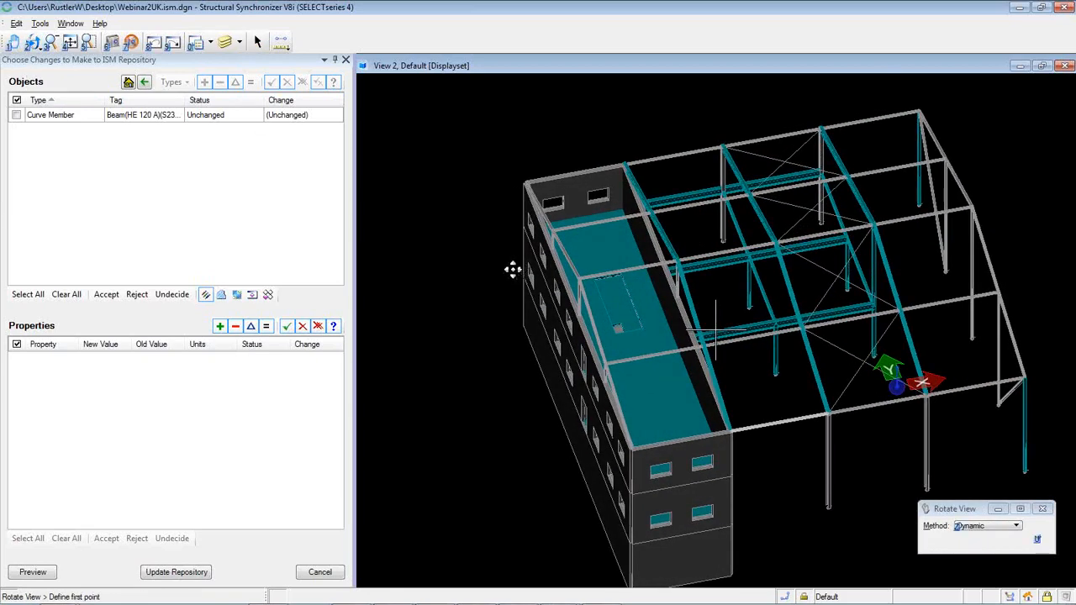
right_click(509, 274)
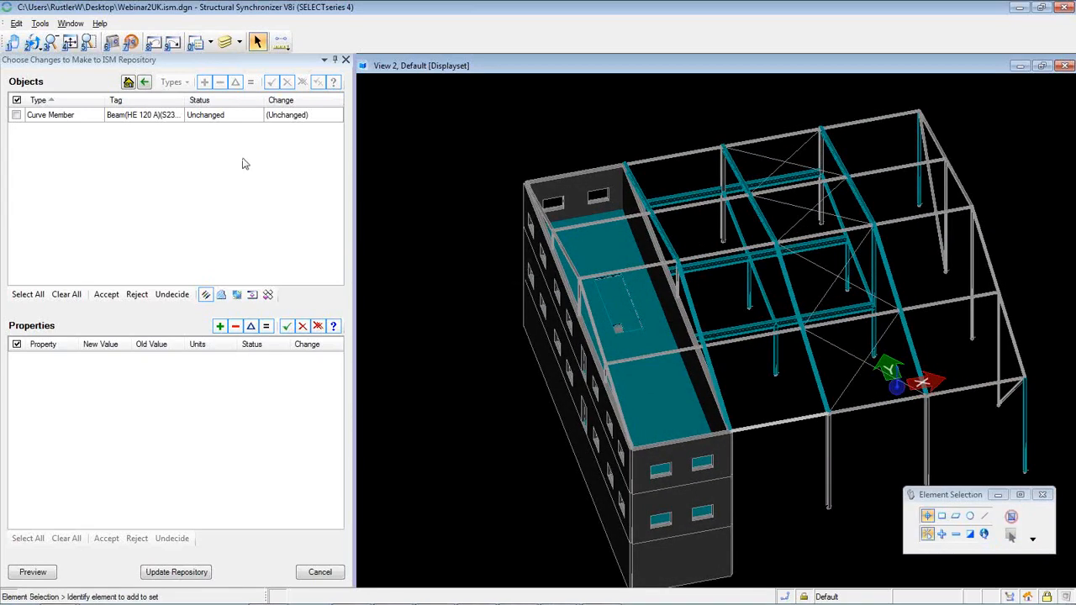
left_click(15, 43)
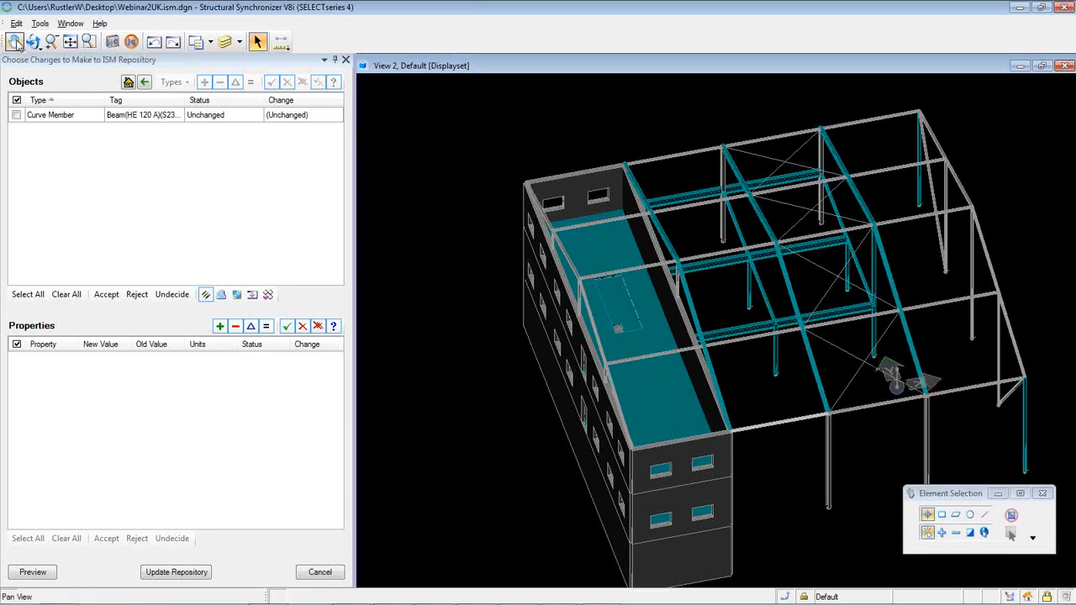
left_click(70, 42)
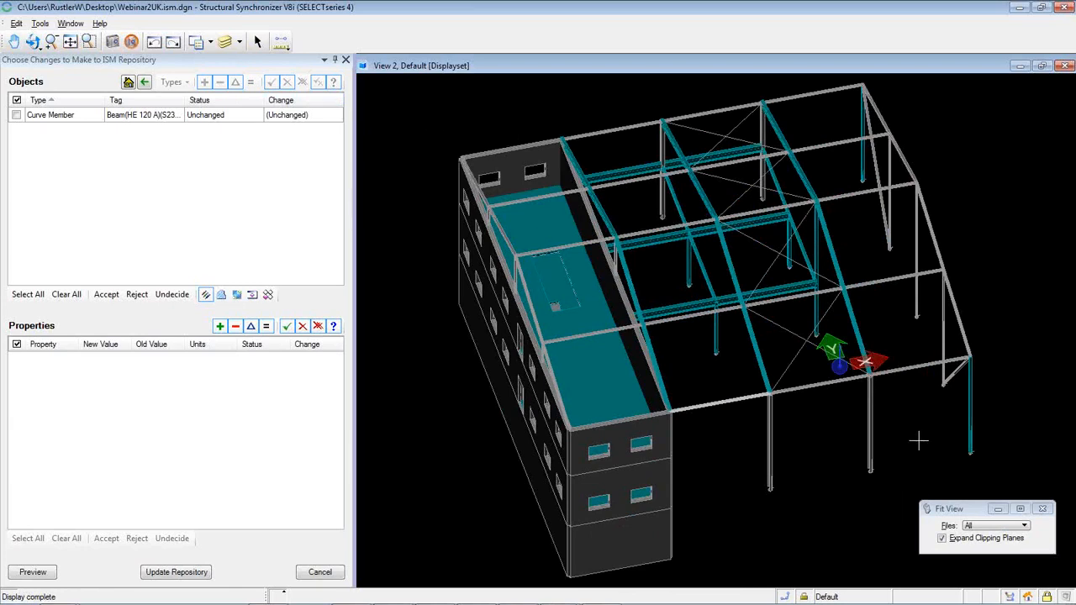
left_click(257, 42)
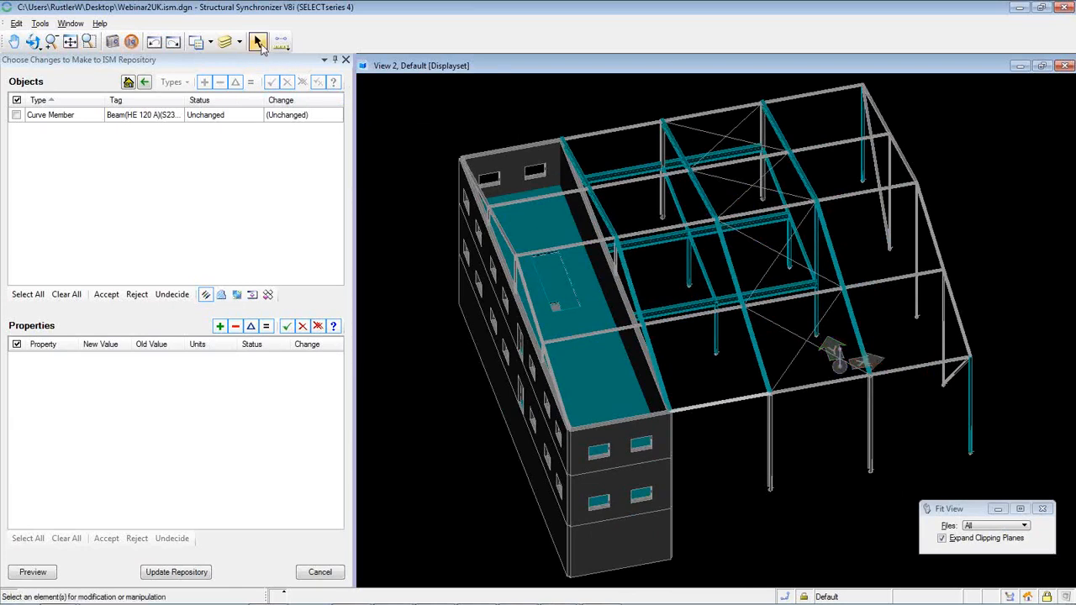
mouse_move(380, 81)
left_mouse_down()
mouse_move(460, 113)
mouse_move(916, 408)
mouse_move(1026, 576)
left_mouse_up()
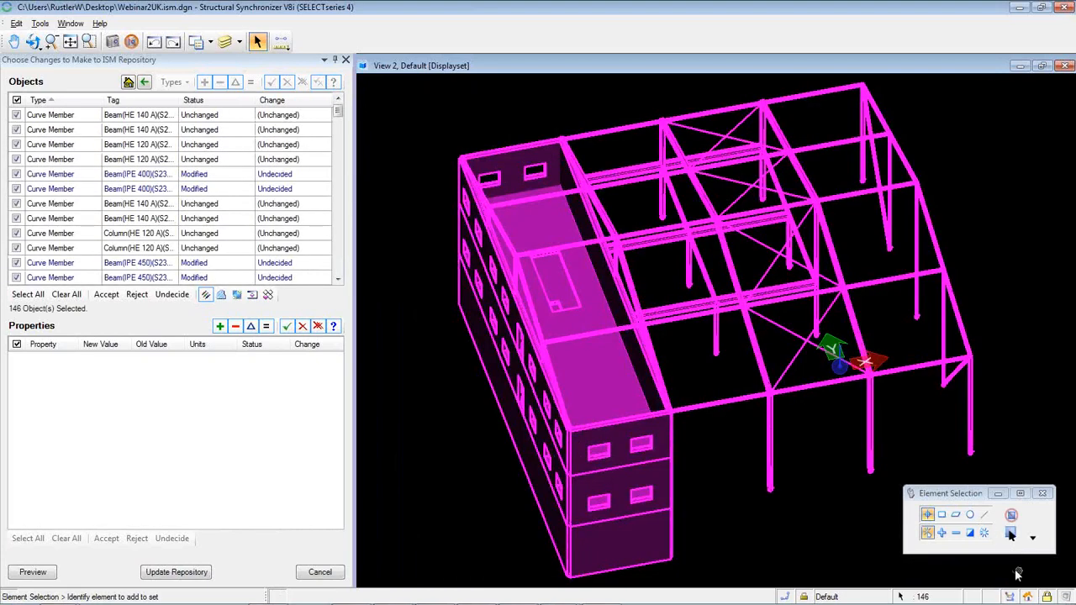
left_click(33, 295)
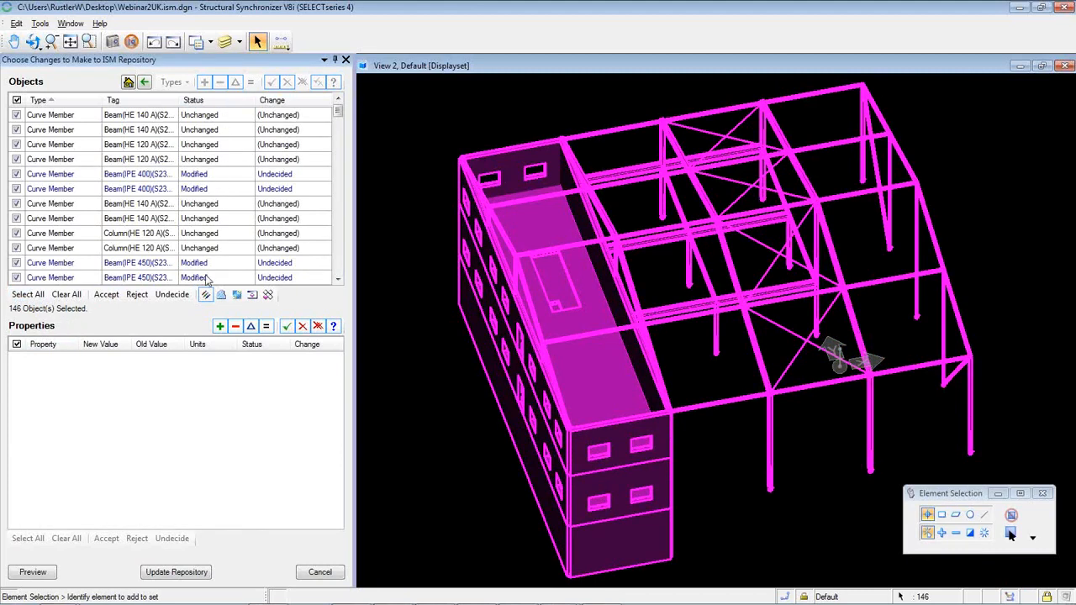
left_click(106, 294)
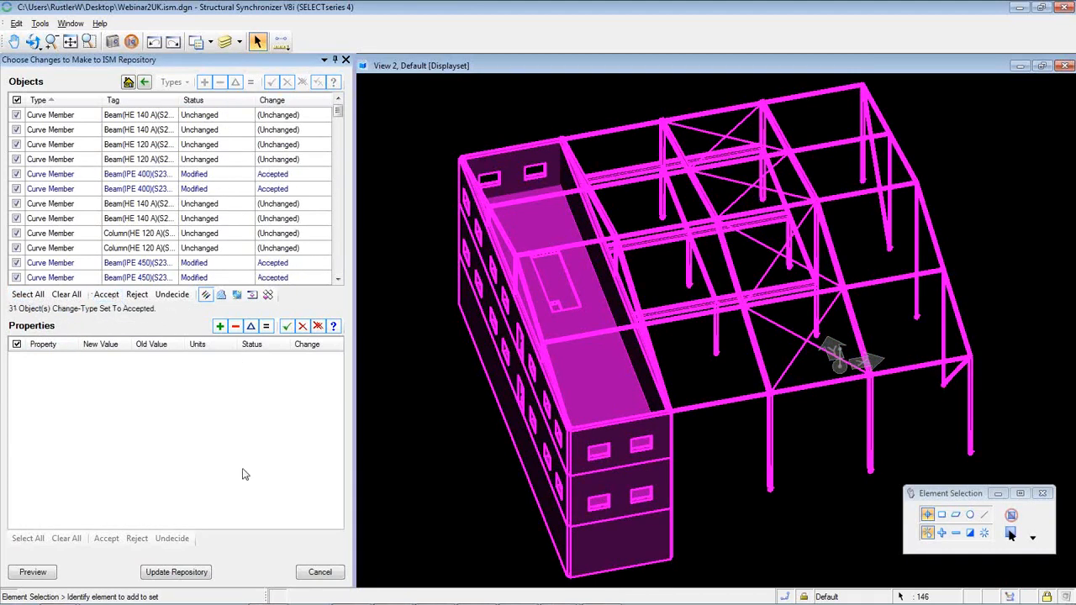
Step: Update the ISM repository with the accepted changes, rejecting the undecided ones, and enter a change description beginning with "Design 1."
left_click(172, 573)
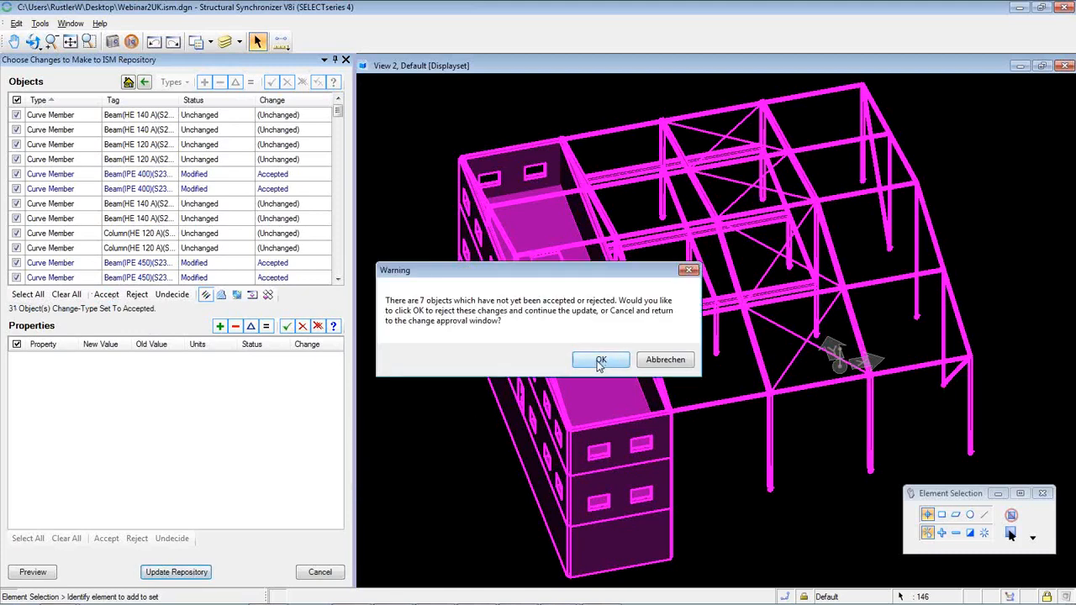
left_click(655, 364)
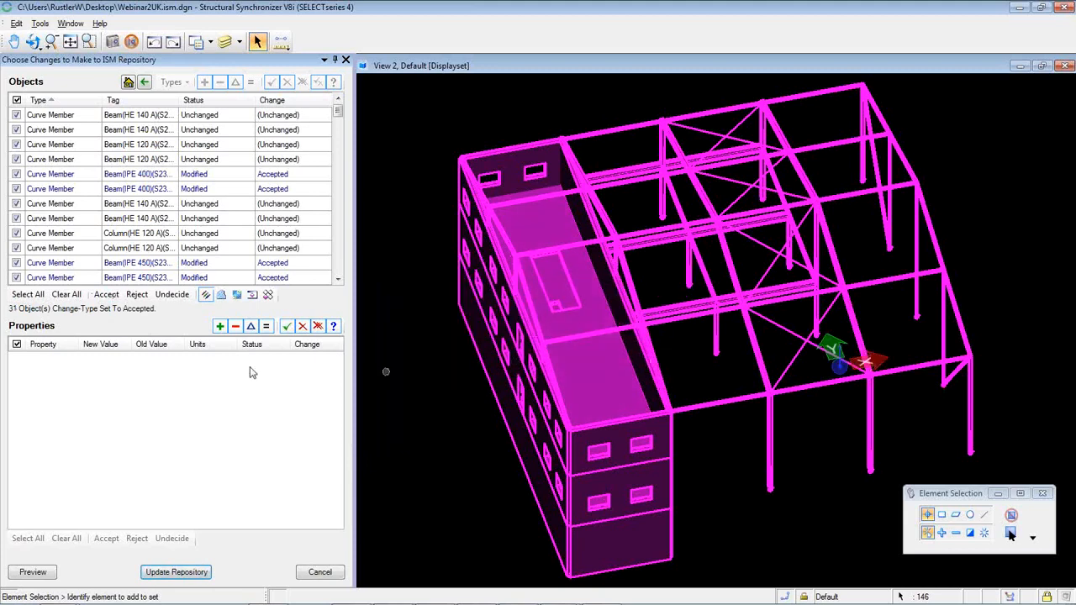
left_click(106, 295)
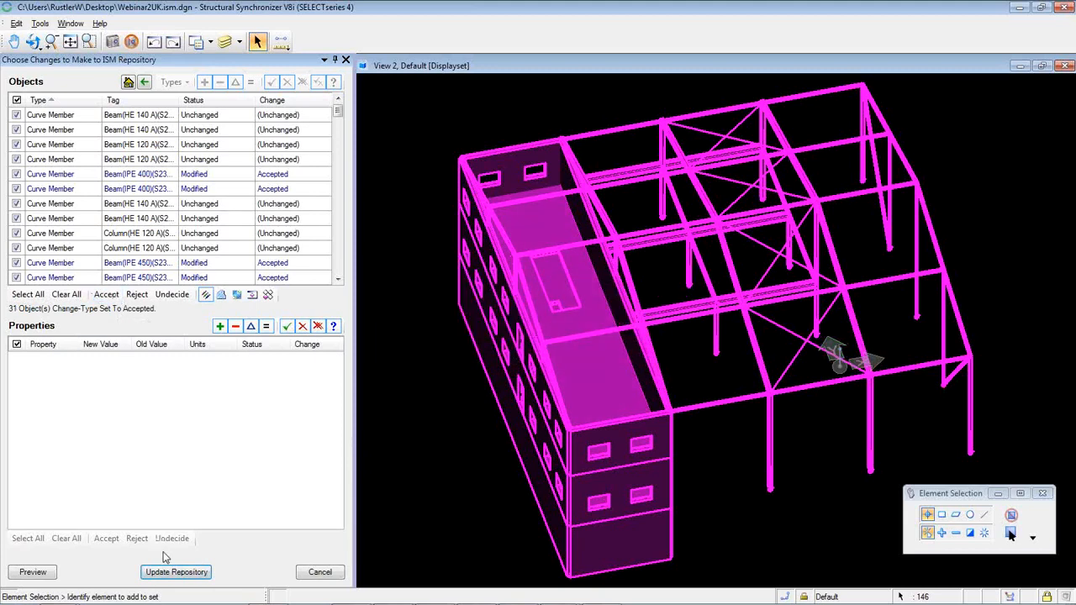
left_click(175, 572)
left_click(601, 359)
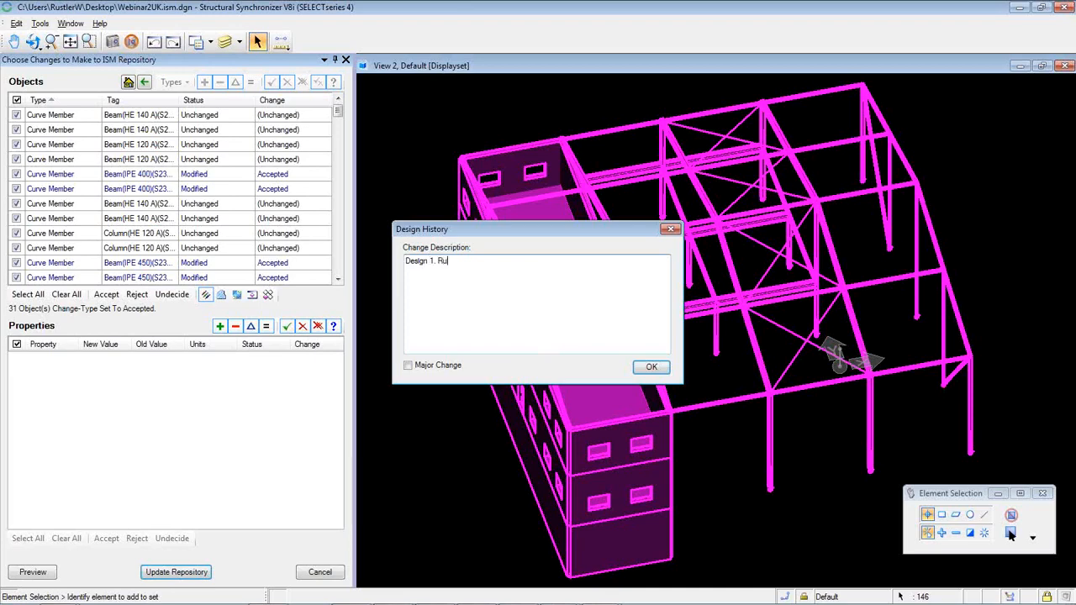
left_click(651, 366)
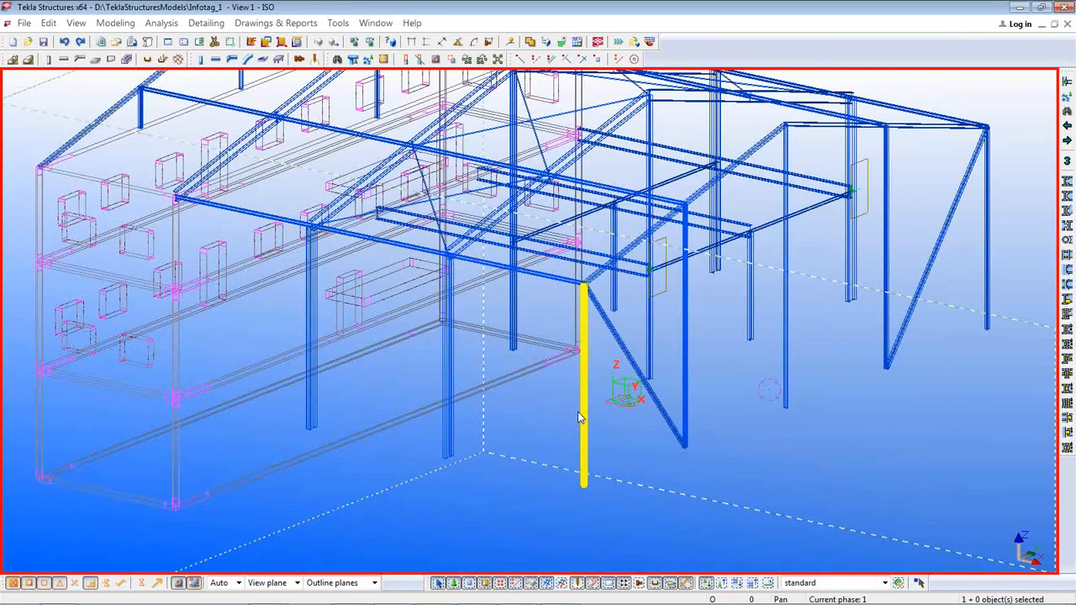
Step: Show the desktop, switch to Revit and open the 3D no loads view of WebinarUK.rvt
left_click(699, 468)
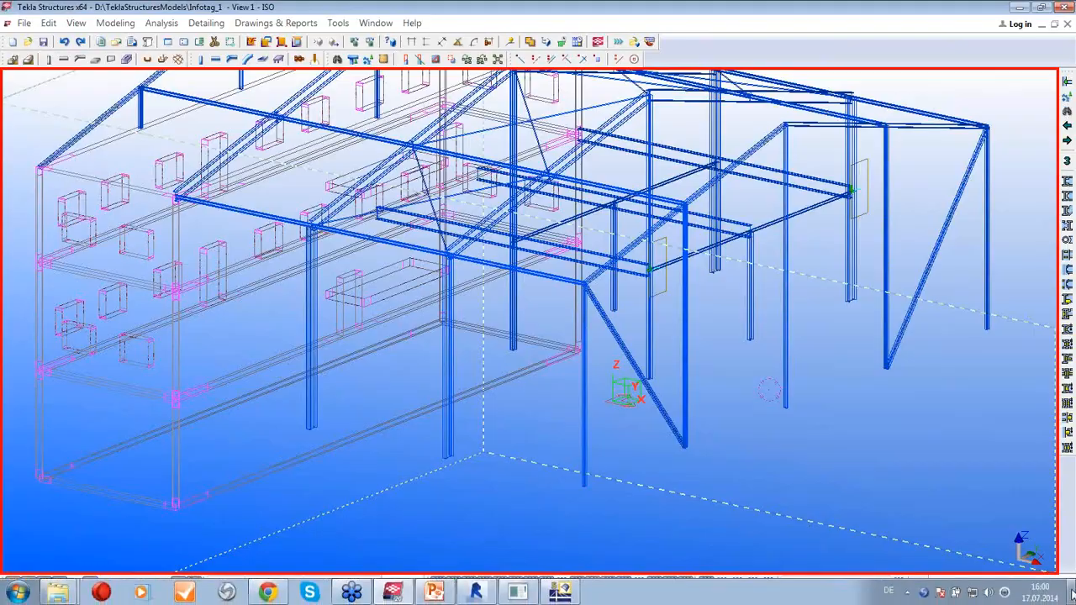
left_click(1071, 598)
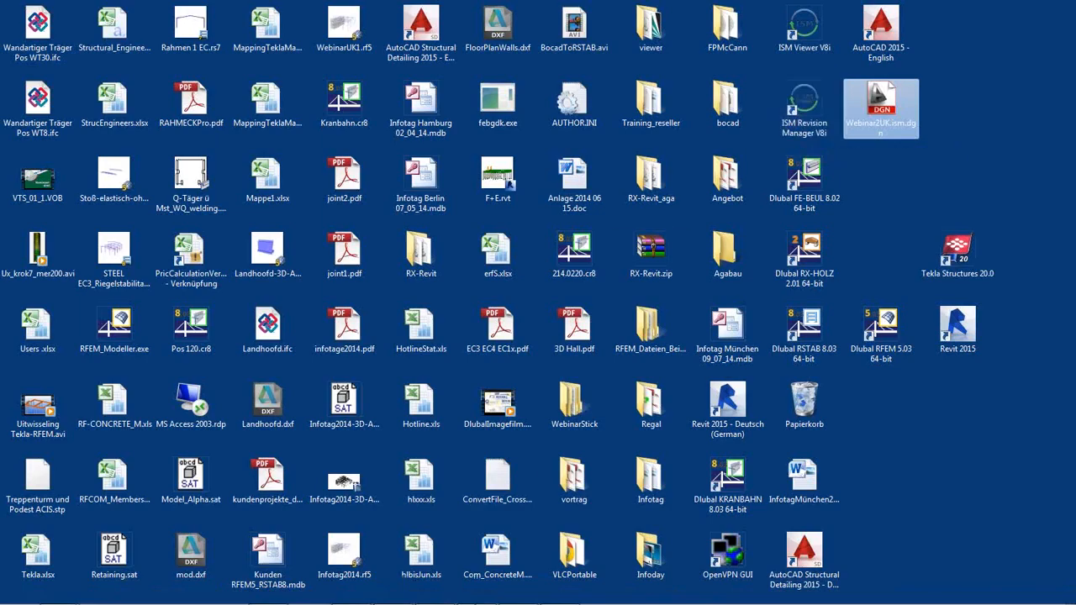
left_click(473, 592)
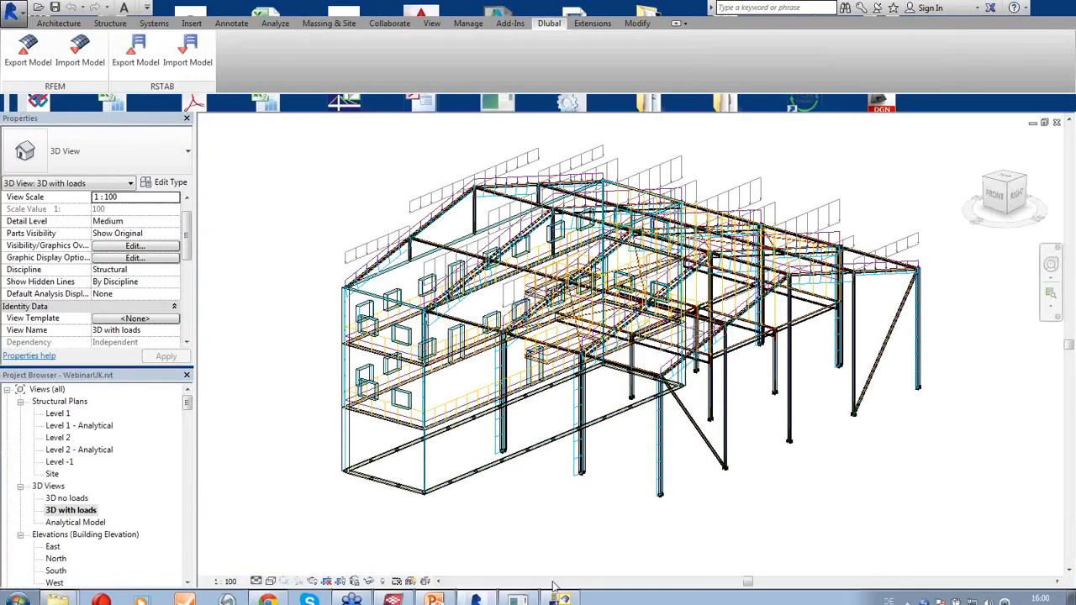
mouse_move(558, 538)
middle_mouse_down("shift")
mouse_move(516, 497)
mouse_move(622, 483)
mouse_move(558, 488)
mouse_move(586, 489)
middle_mouse_up("shift")
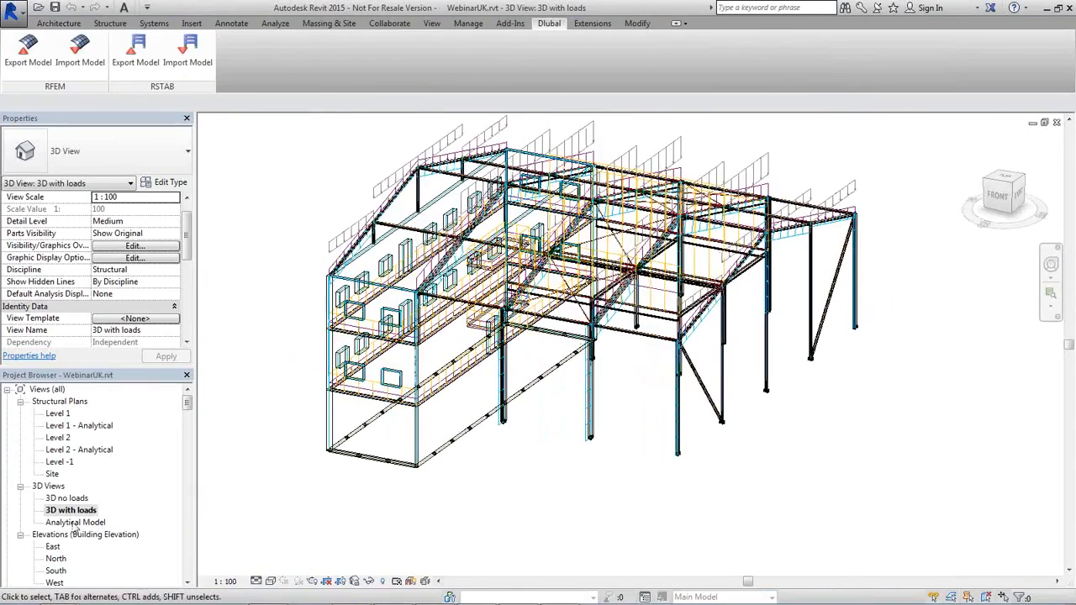
double_click(66, 498)
scroll(472, 446, "down", 5)
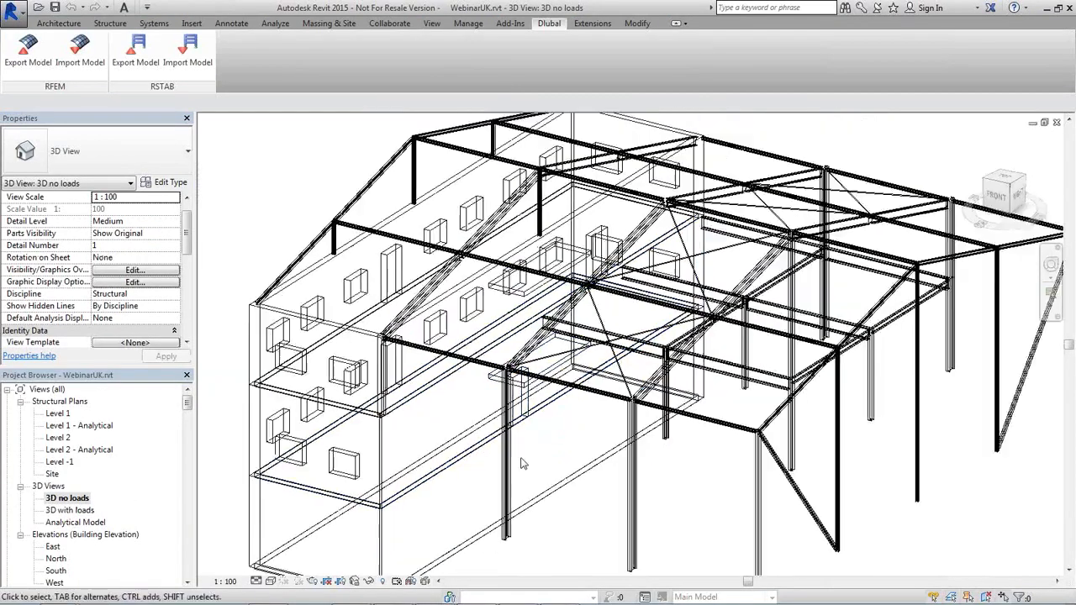
middle_click_drag(524, 464, 610, 378)
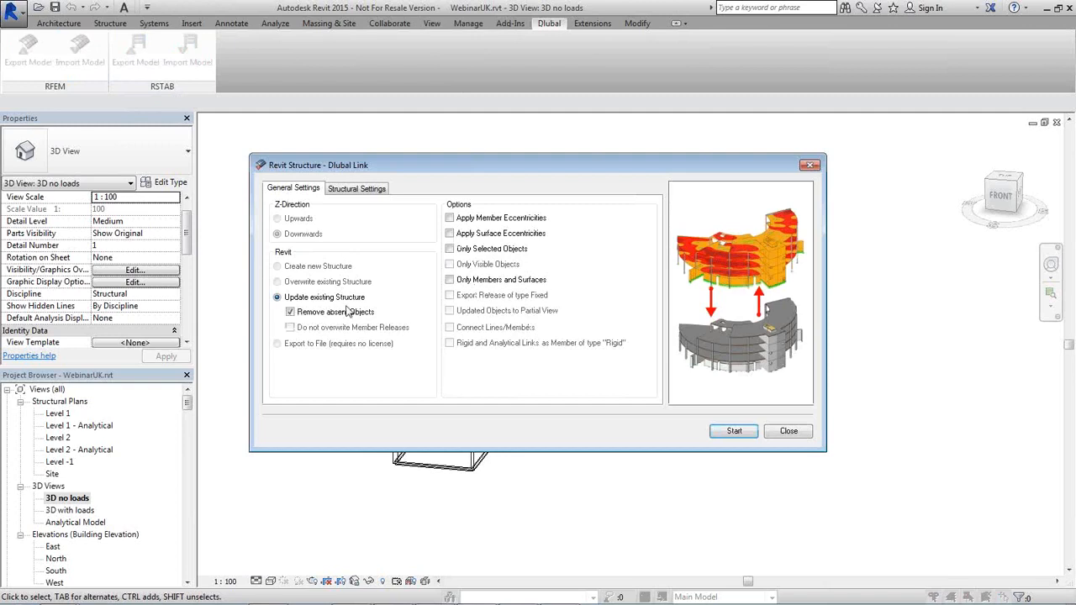
Step: Import the RFEM model into Revit, updating the existing structure and removing absent objects, with loads excluded, and accept the off-axis line warning
left_click(356, 188)
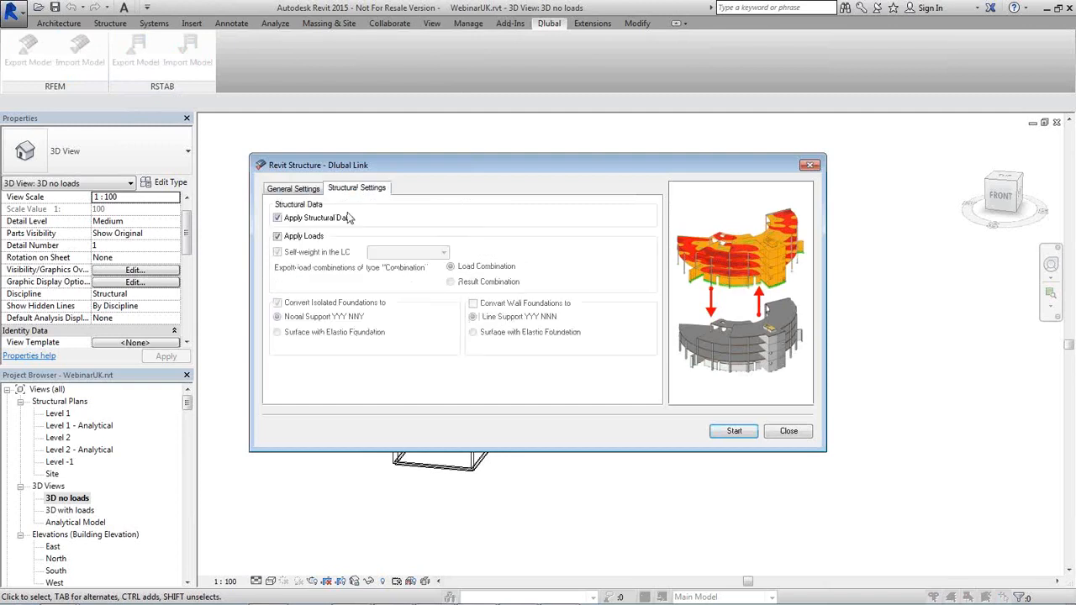
left_click(278, 237)
left_click_drag(571, 169, 283, 135)
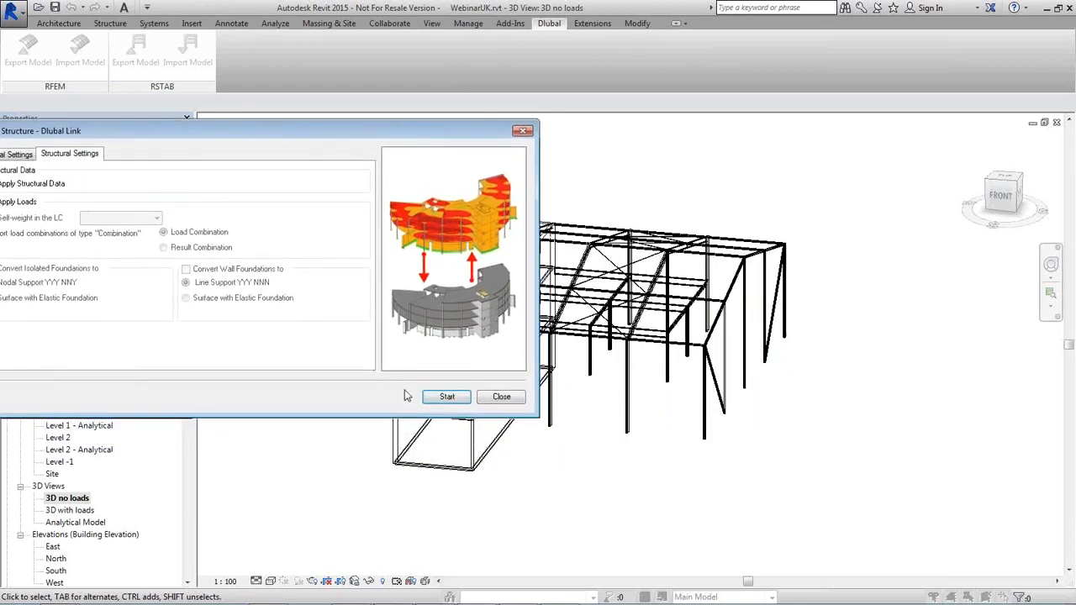
left_click(448, 398)
left_click_drag(554, 180, 269, 162)
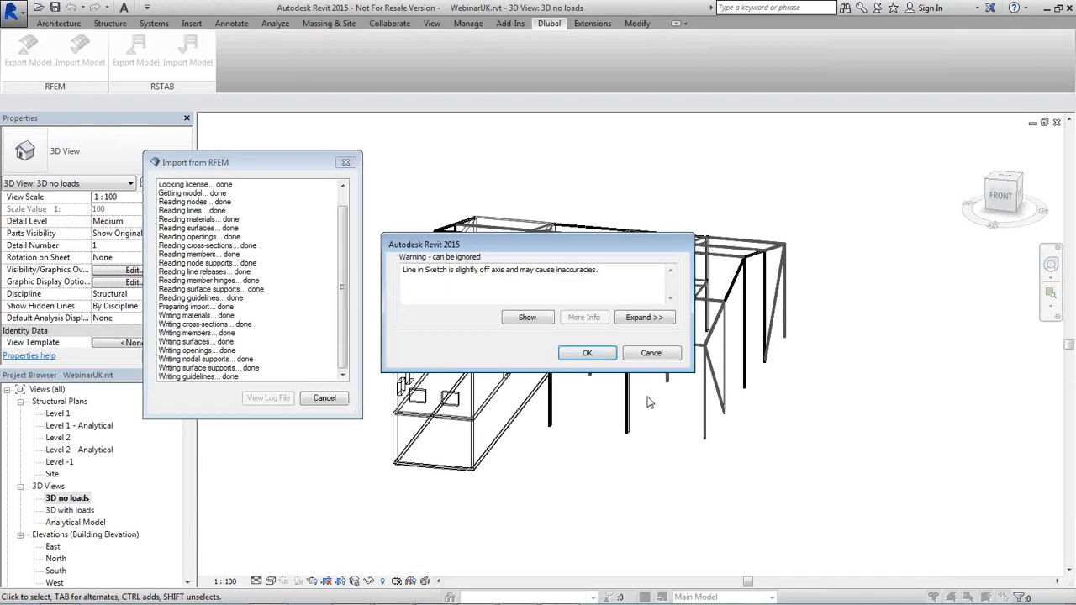
left_click(587, 353)
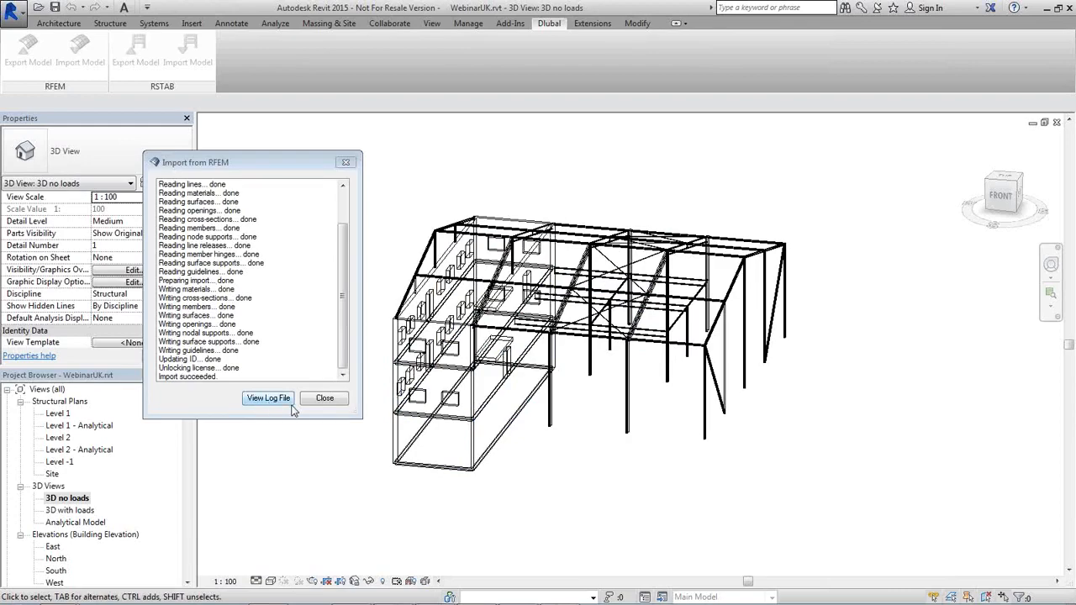
left_click(323, 398)
Step: Examine the updated structure in the 3D view and check the section types of an inner beam and a rafter beside the building
middle_click_drag(631, 465, 664, 412)
scroll(685, 322, "up", 3)
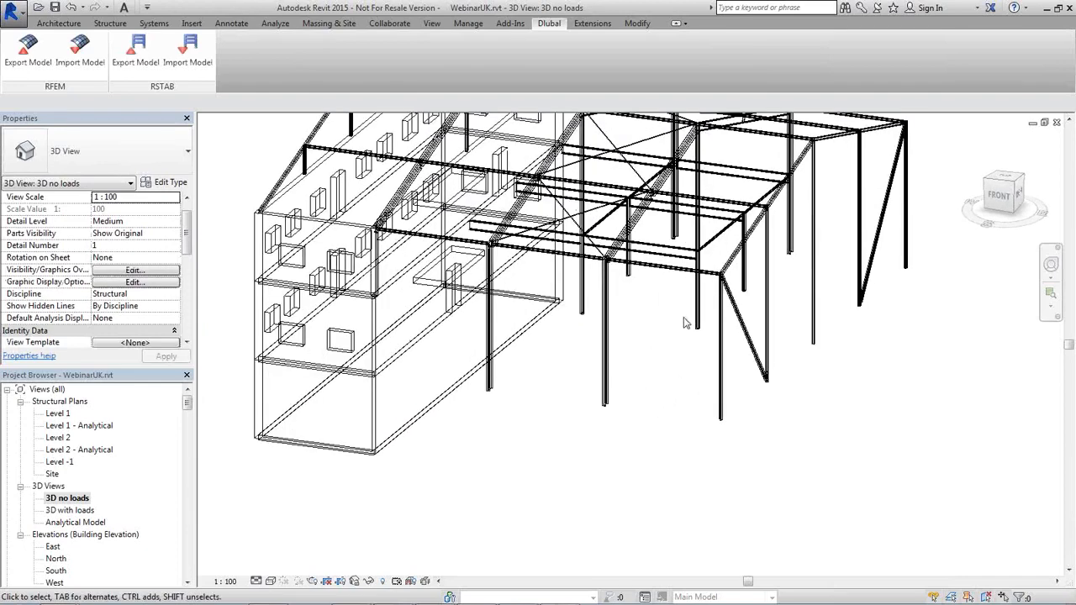
left_click(716, 238)
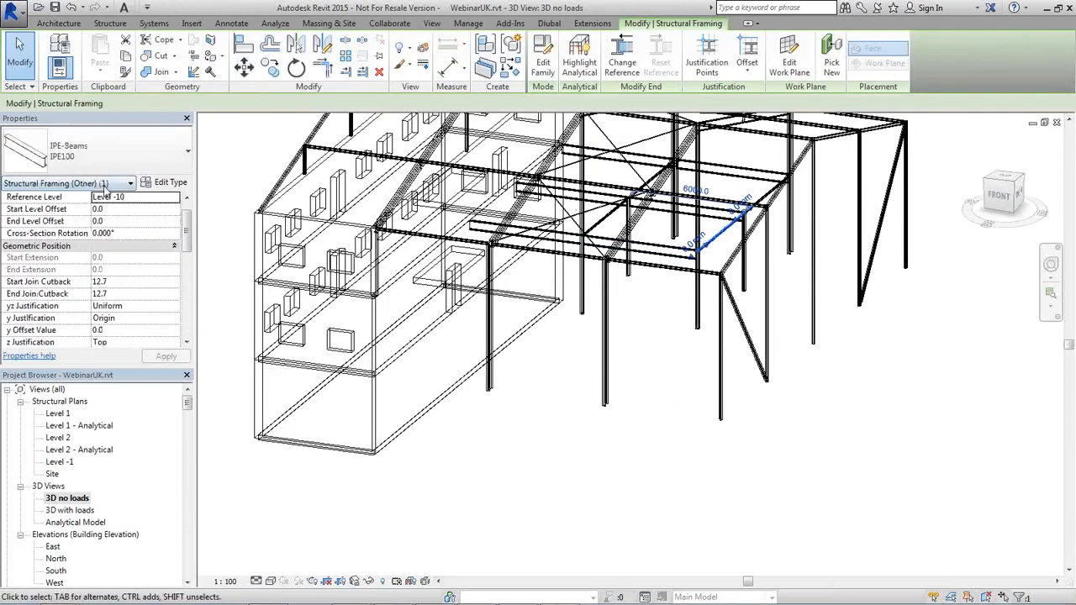
middle_click_drag(642, 468, 646, 548)
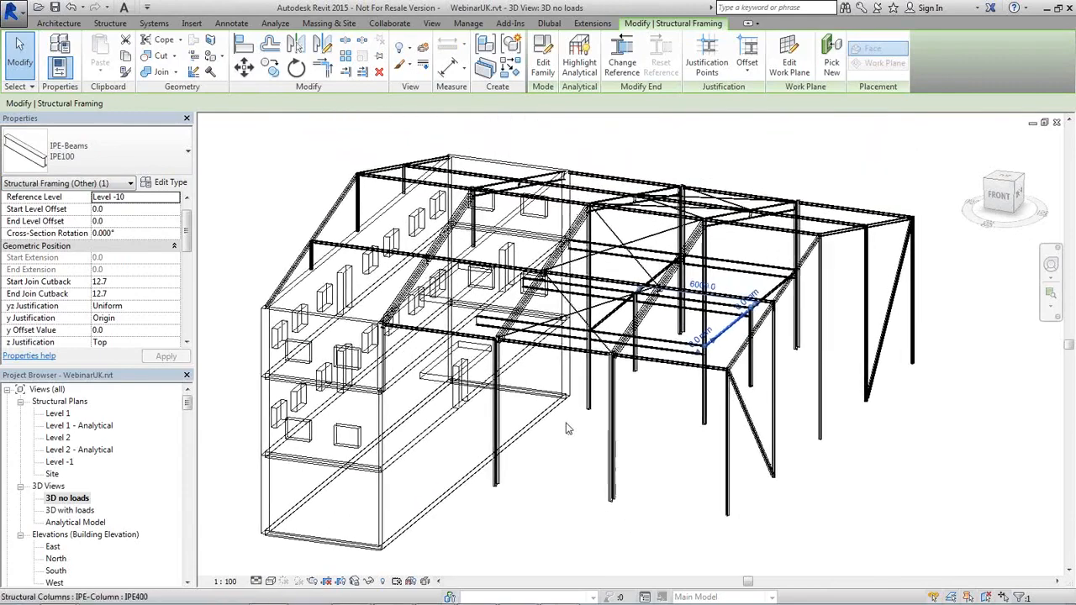
scroll(565, 425, "up", 3)
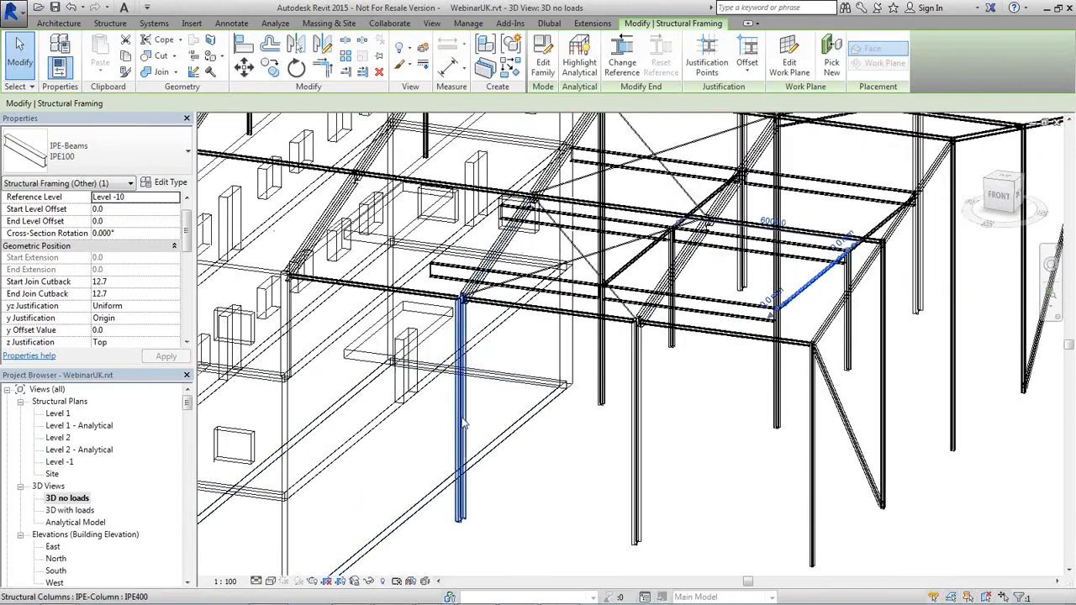
left_click(324, 234)
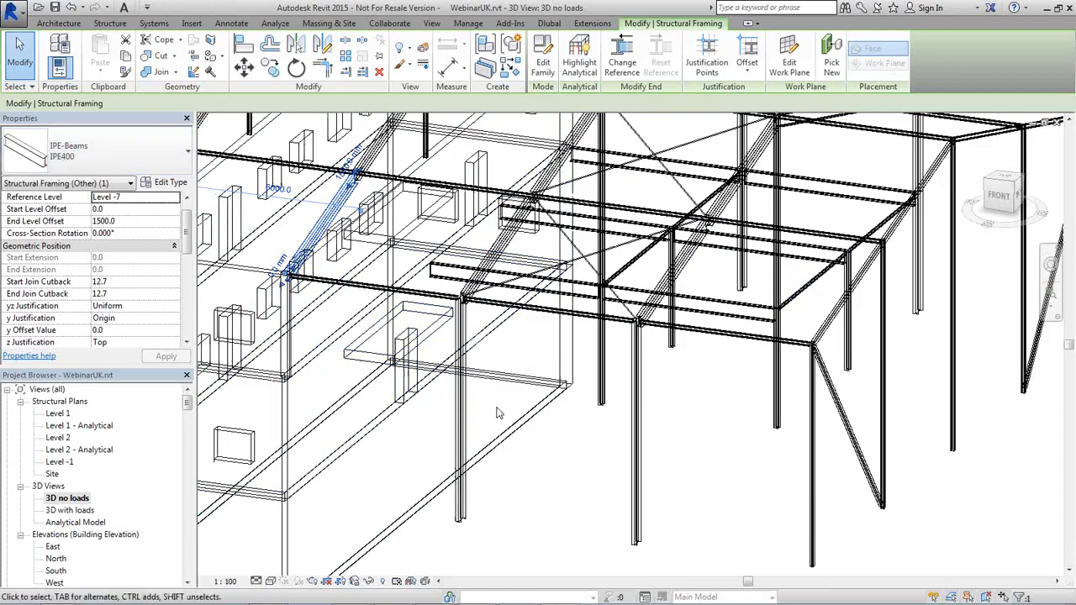
left_click(722, 449)
scroll(721, 450, "down", 3)
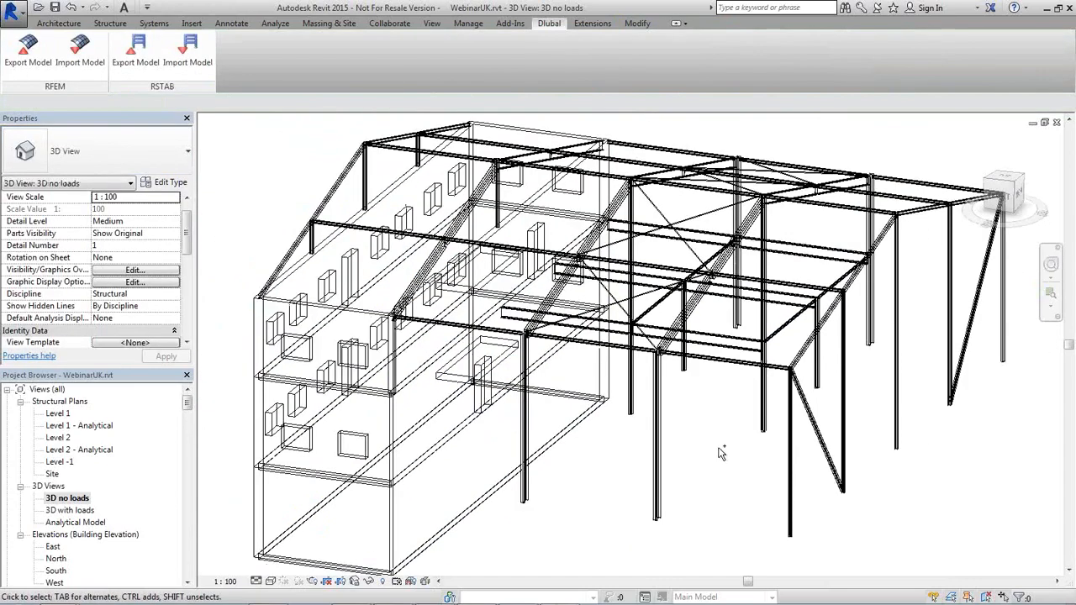
scroll(722, 452, "down", 2)
scroll(694, 447, "down", 3)
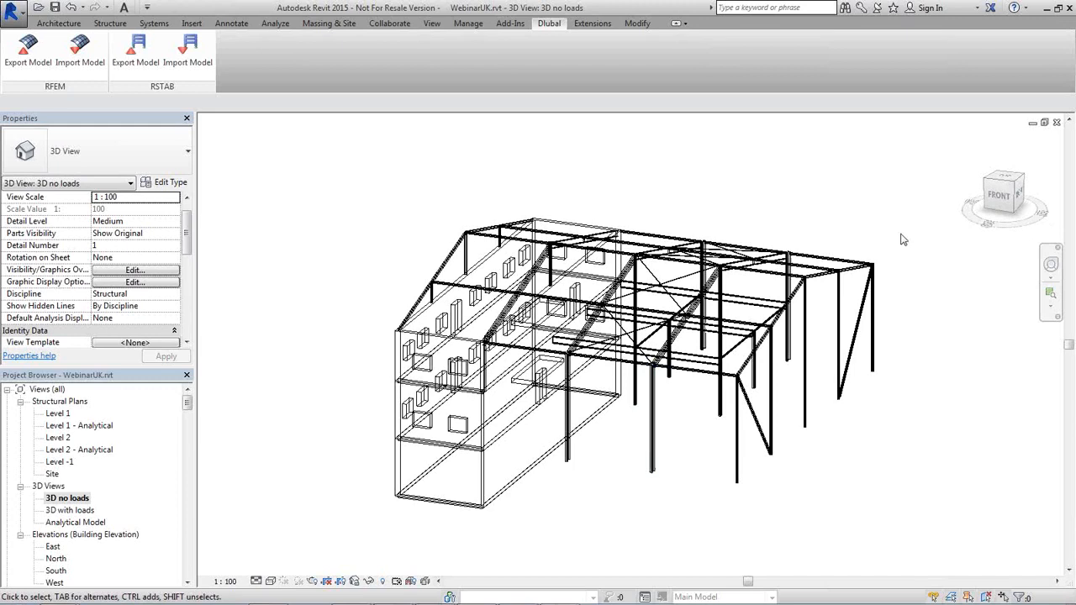
Step: Switch to RFEM, open the RF-FRAME-JOINT Pro add-on module and pick nodes 25 and 27 for the knee joint design
left_click(885, 59)
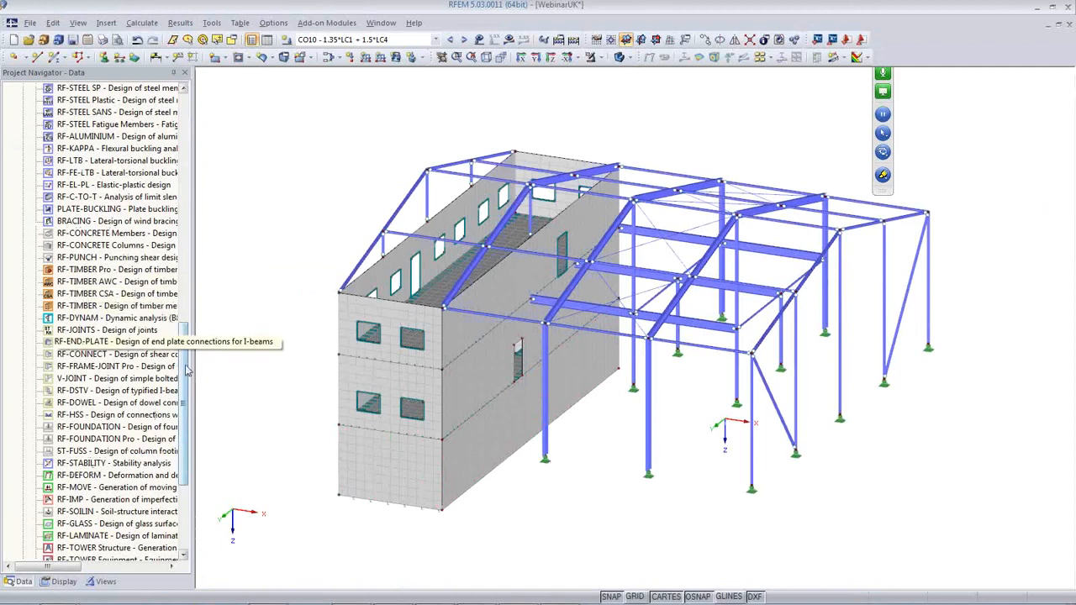
scroll(118, 420, "down", 5)
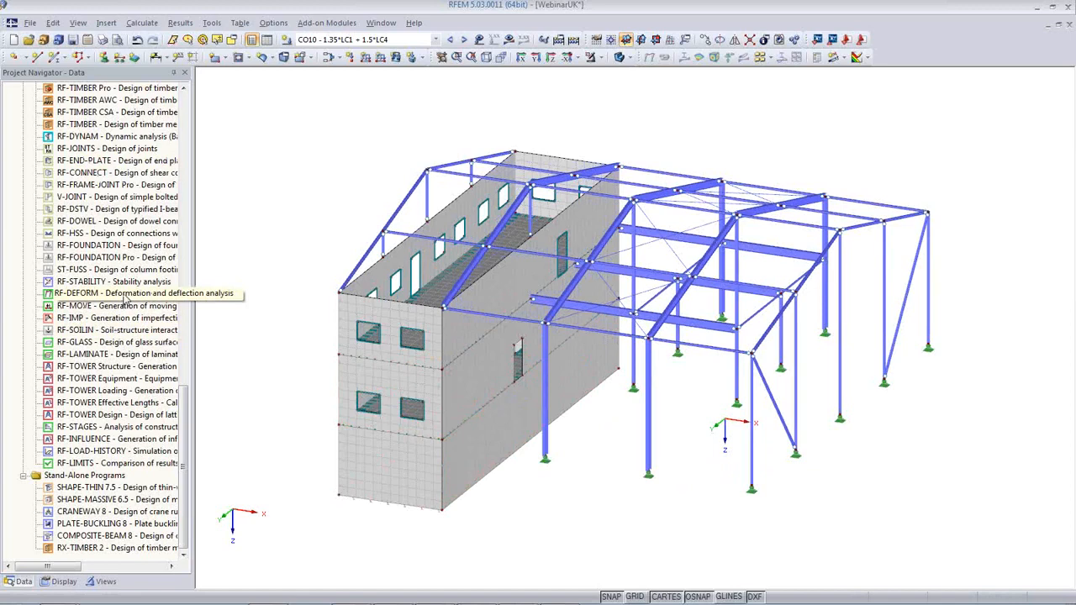
double_click(101, 182)
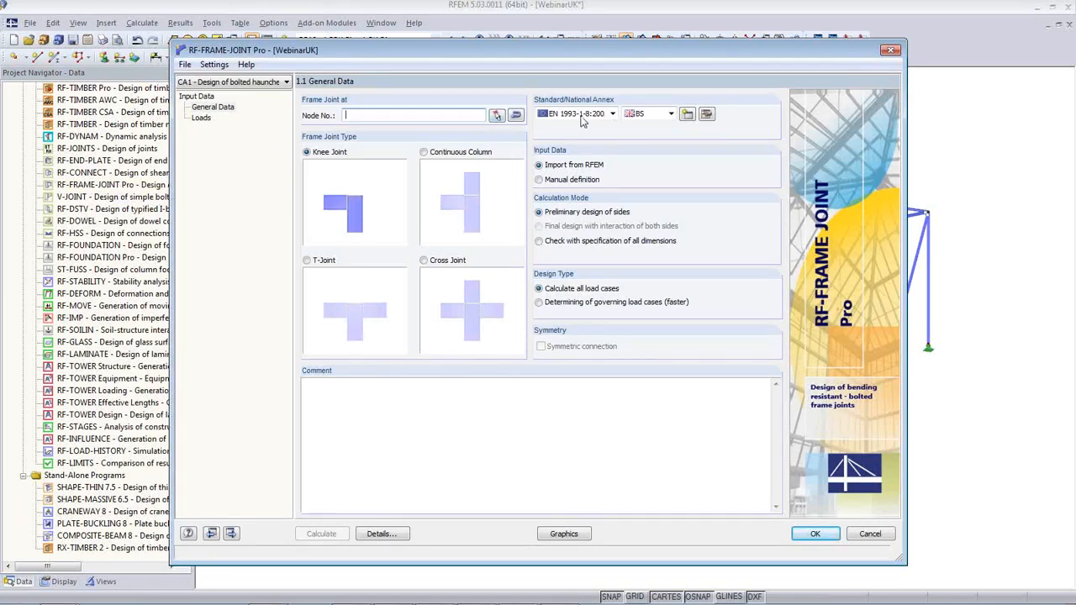
left_click(497, 115)
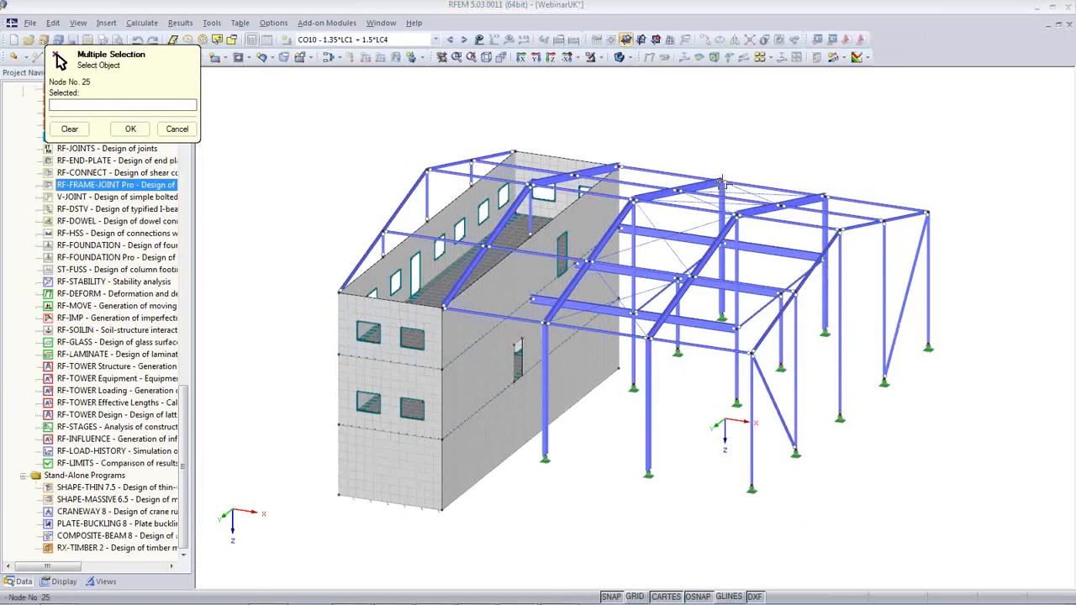
left_click(814, 207)
left_click(824, 197)
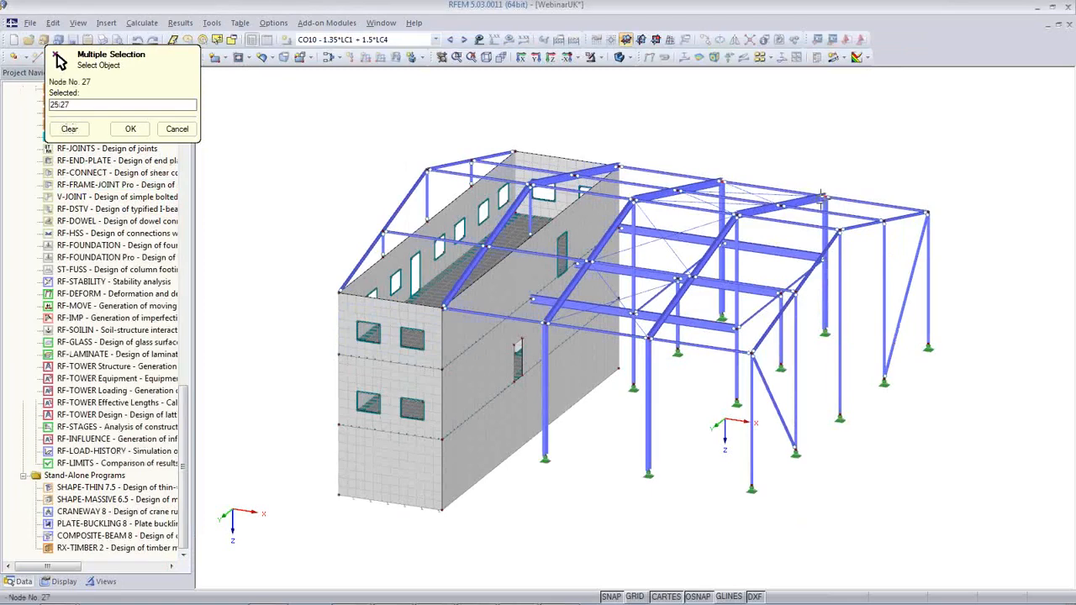
left_click(130, 129)
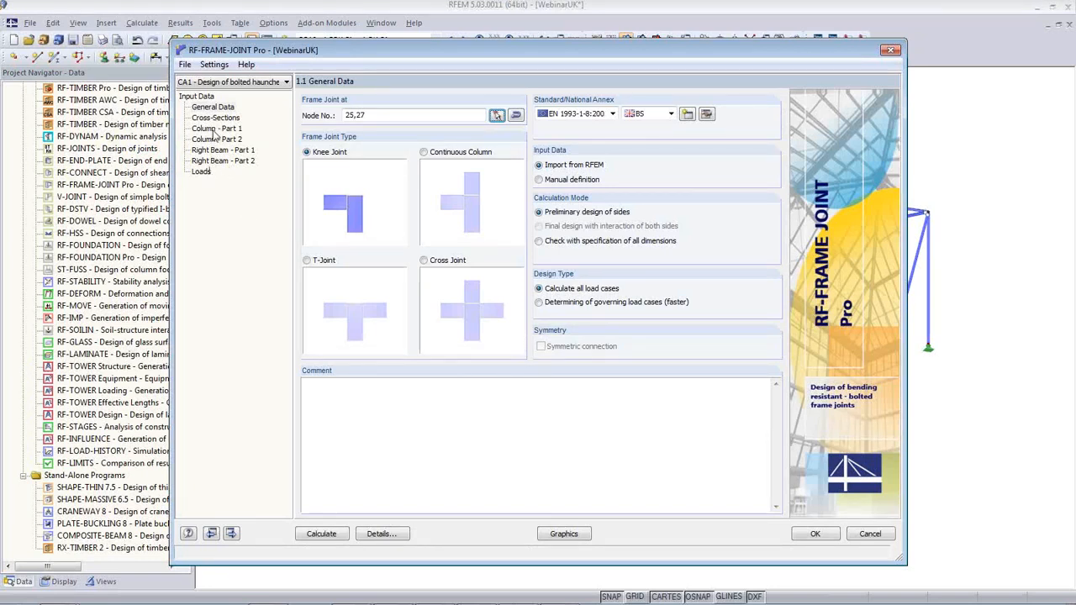
Step: Review the cross-sections and both column parts of the knee joint's input data
left_click(215, 120)
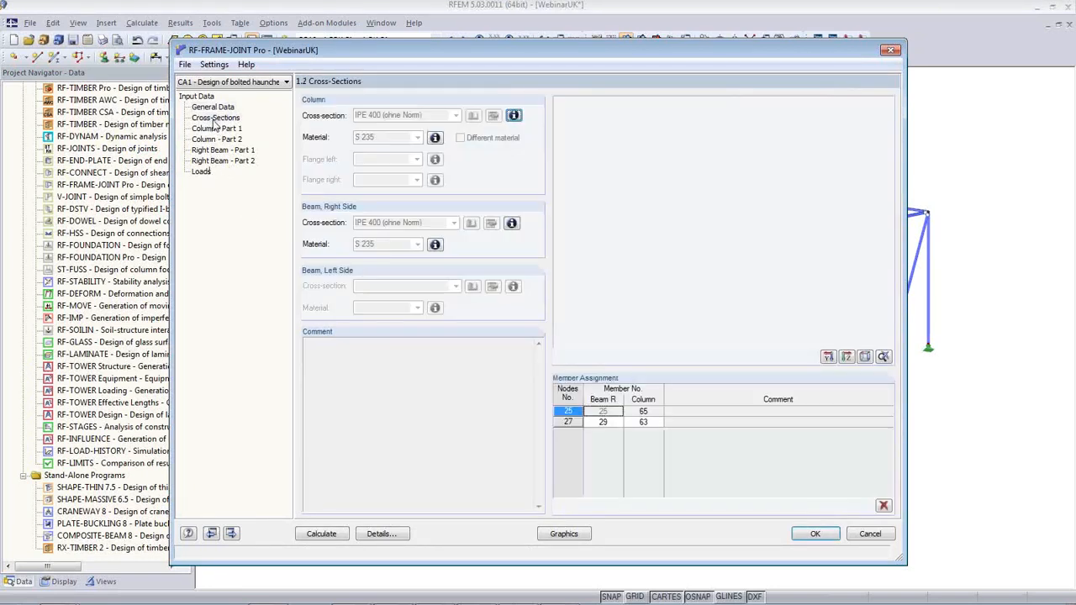
left_click(212, 129)
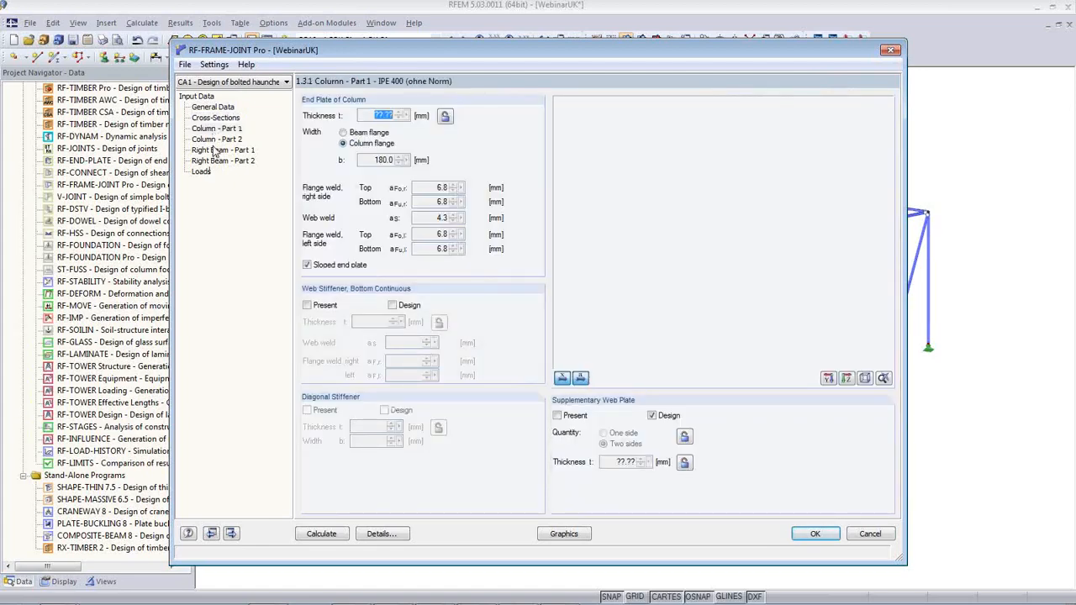
left_click(214, 139)
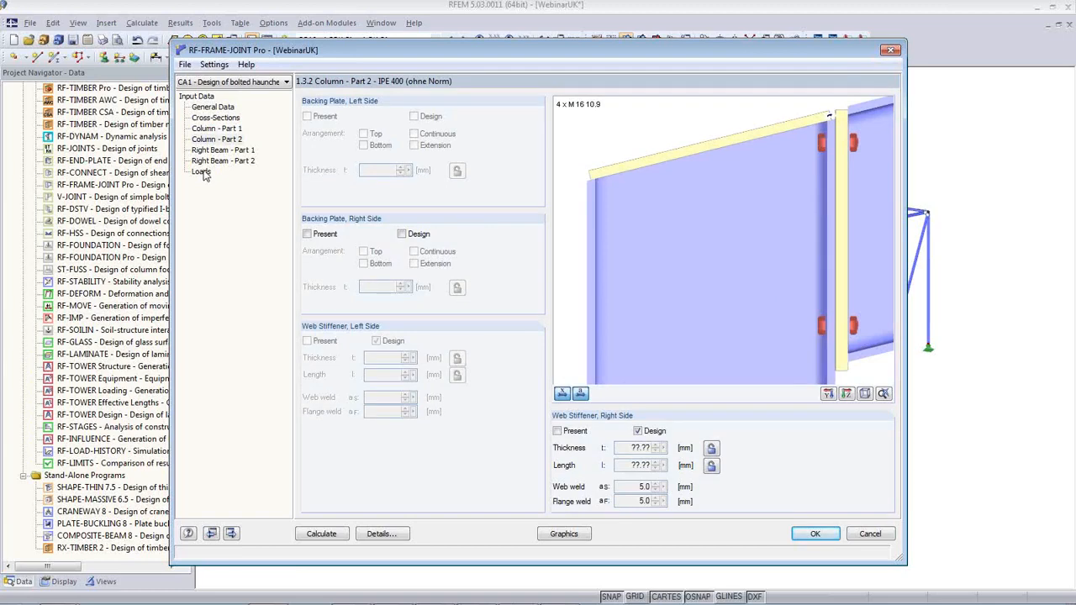
Step: Assign result combination RC1 for the joint design and calculate the connection variants
left_click(202, 173)
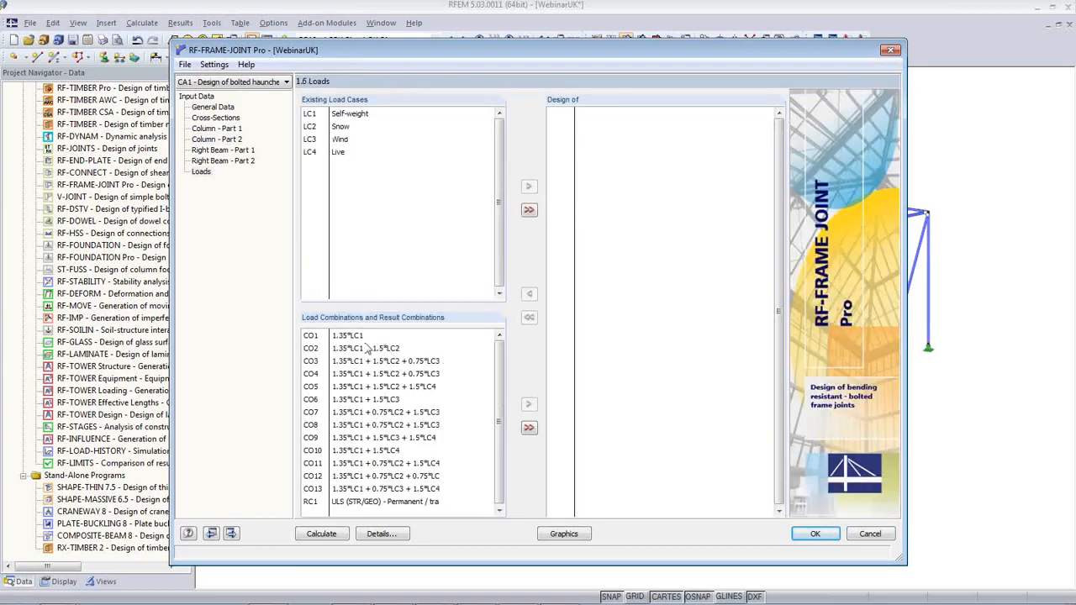
left_click_drag(383, 502, 624, 258)
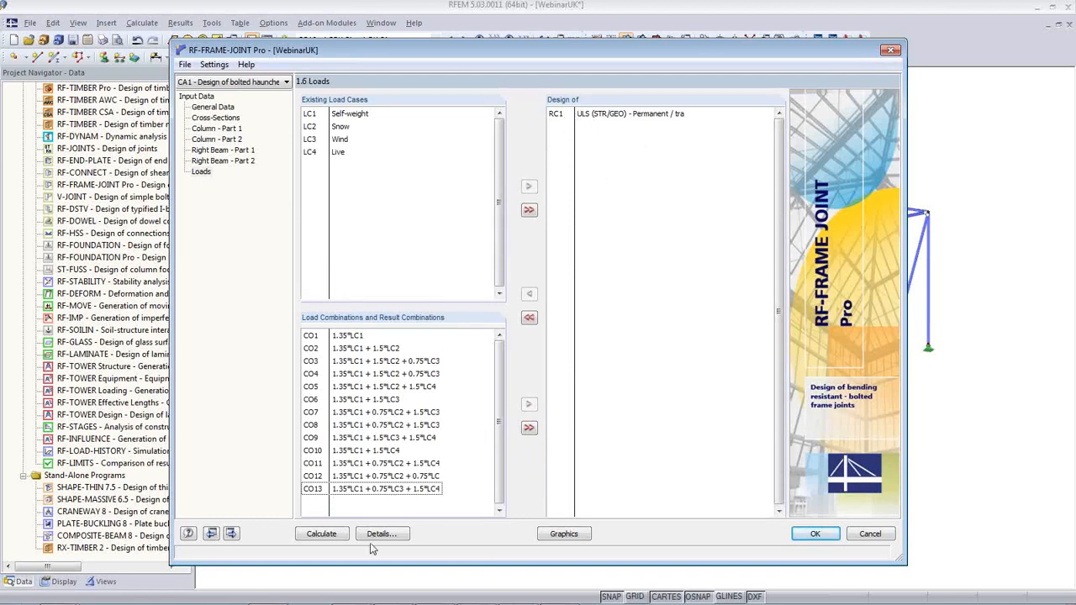
left_click(324, 536)
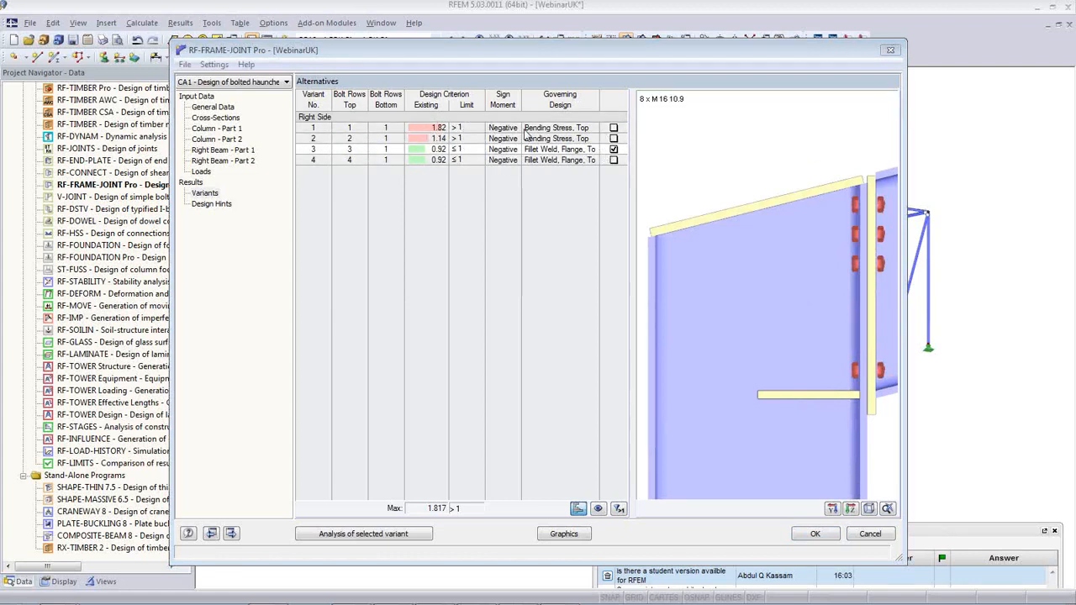
Step: Compare the connection variants, select variant 3 with three top bolt rows and one bottom row, and run its analysis
left_click(475, 129)
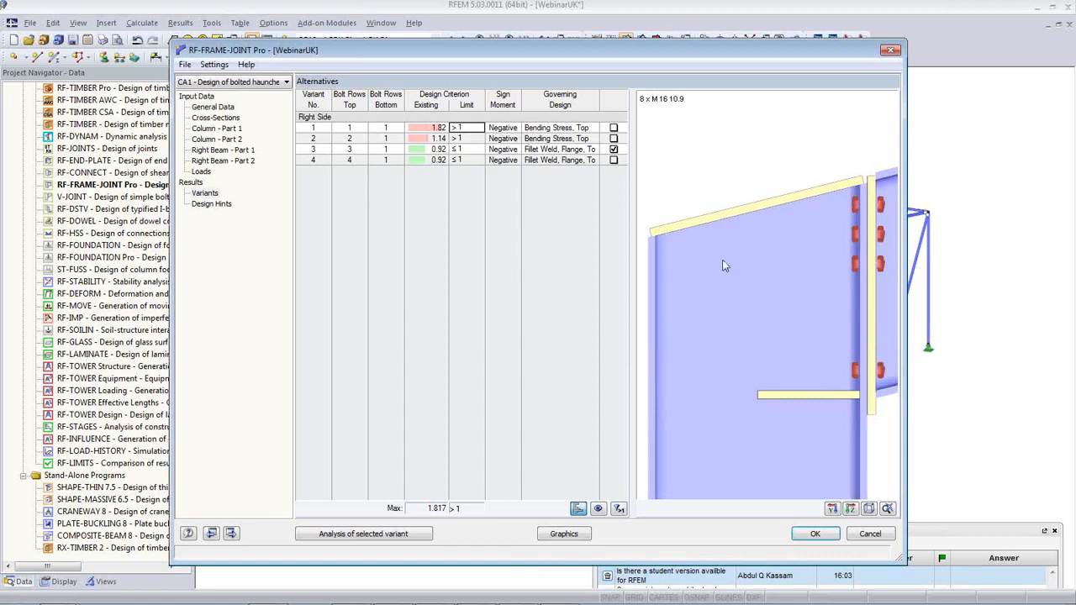
left_click(350, 137)
left_click(357, 149)
left_click(400, 536)
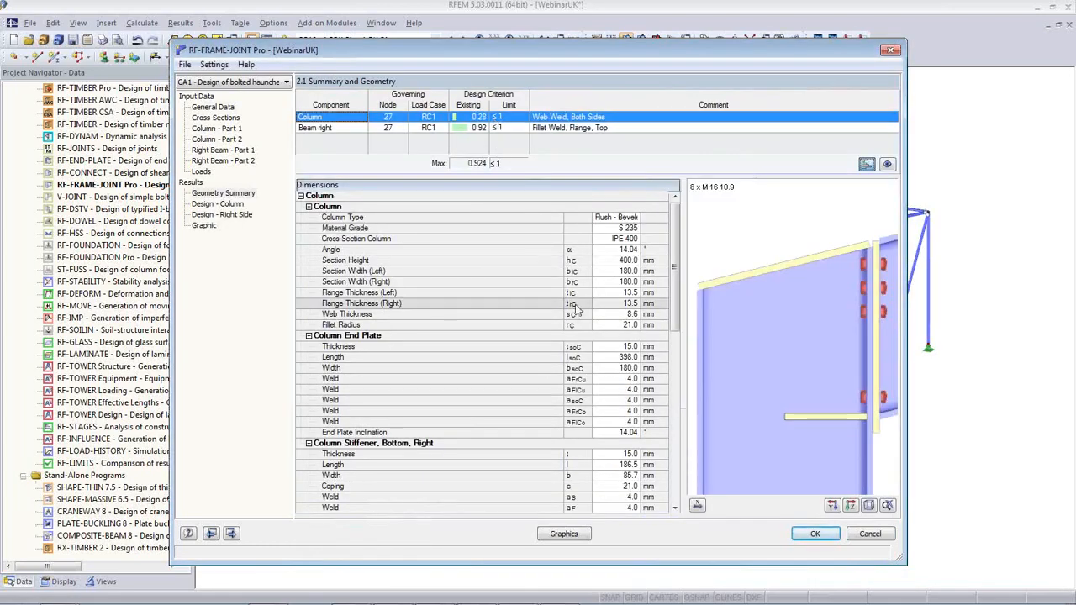
Step: Examine the right-side design checks and the detailed bolt row values of the analysed connection
left_click(223, 215)
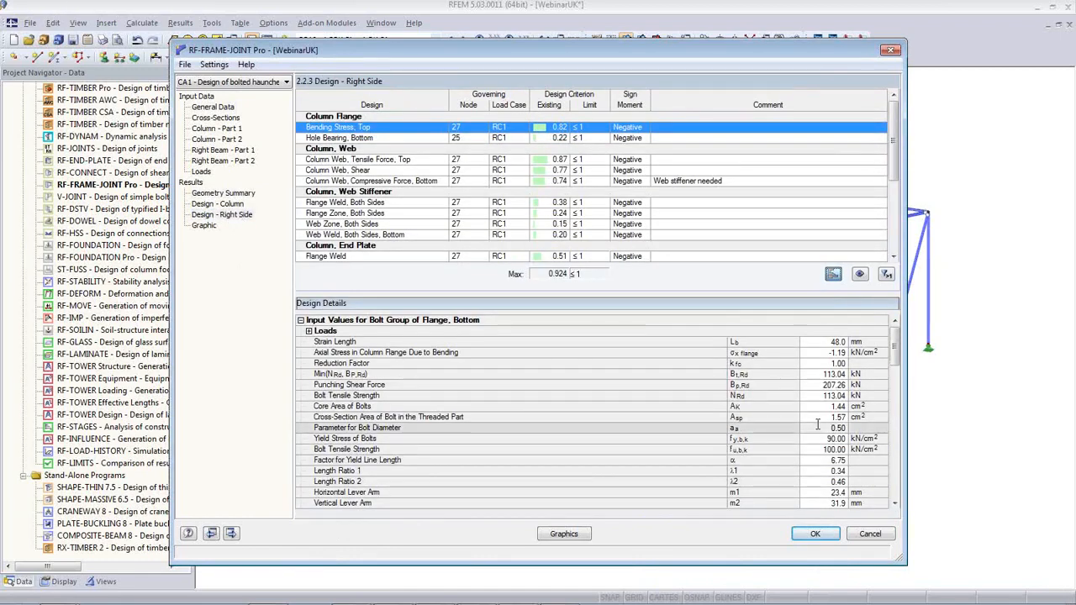
scroll(898, 374, "down", 2)
scroll(898, 374, "down", 5)
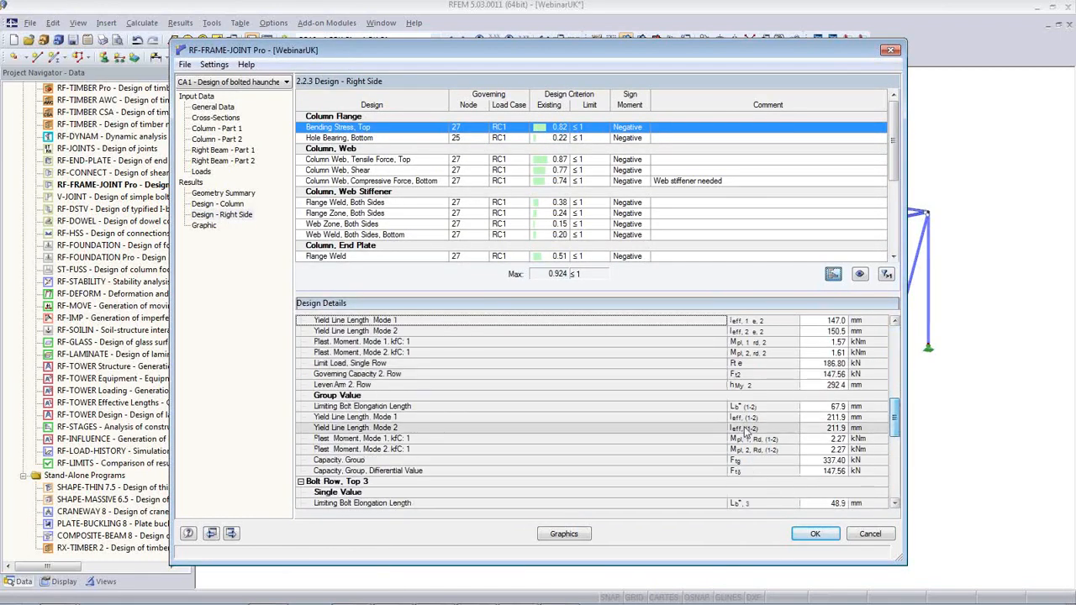
Step: Display the dimensioned graphic of the right-side end plate and close the module, accepting the design
left_click(202, 227)
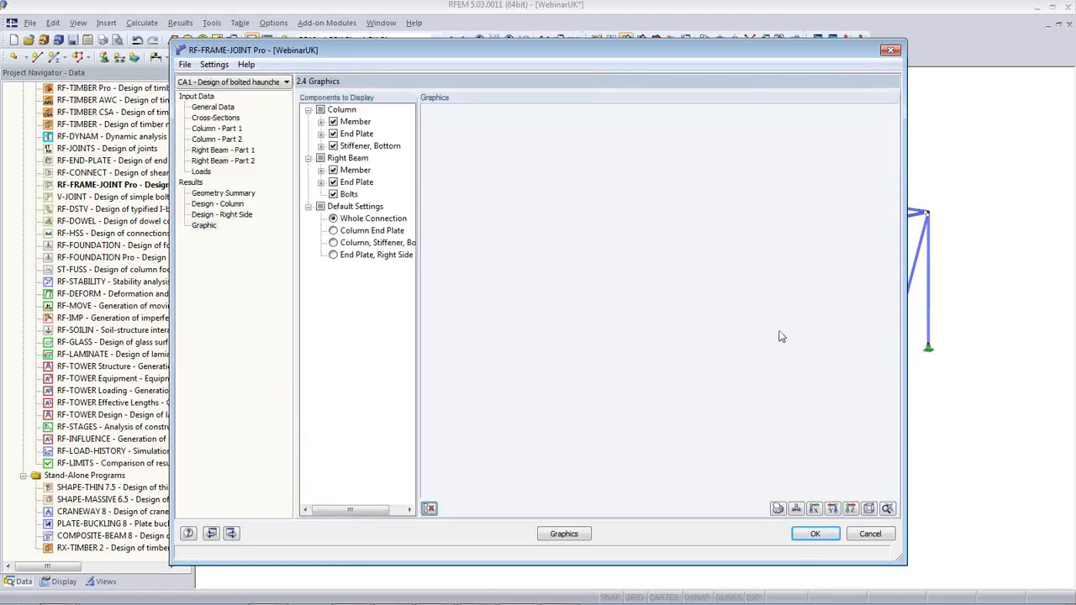
left_click(333, 255)
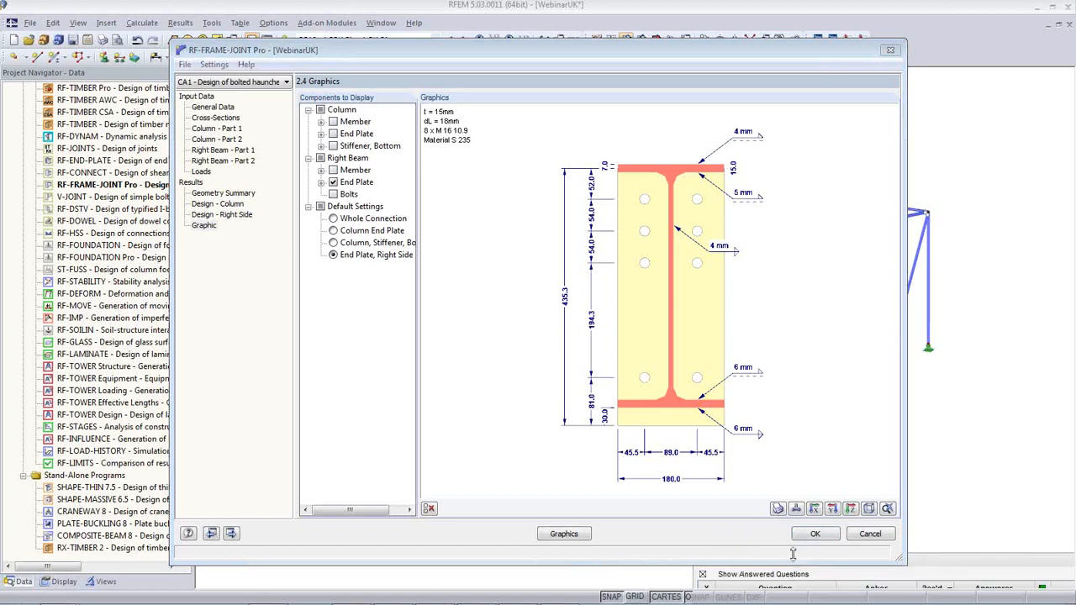
left_click(812, 536)
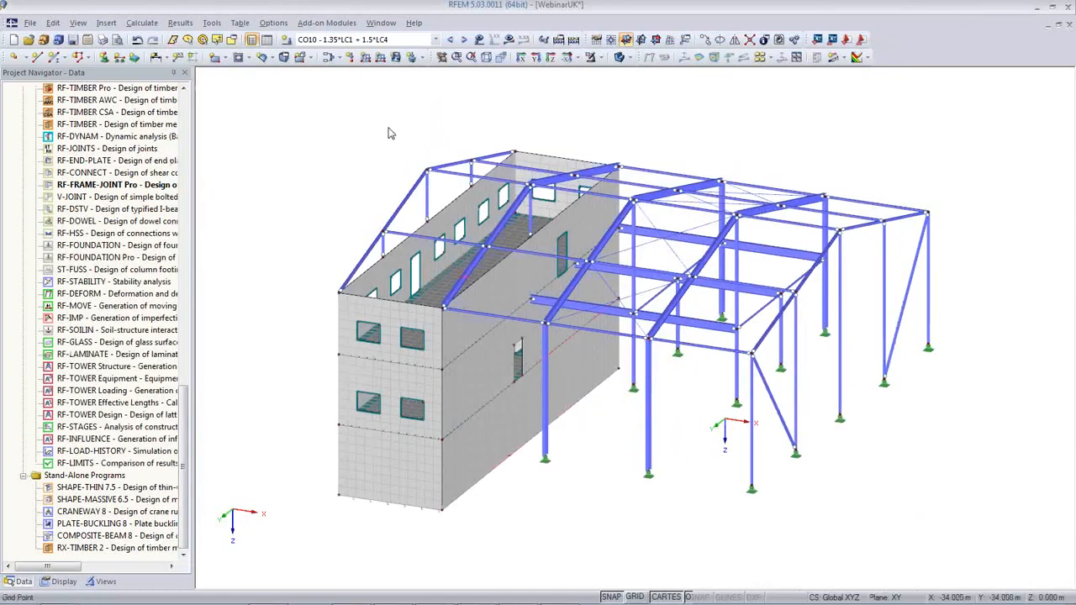
Step: Show the RF-FRAME-JOINT Pro CA1 results in the model and inspect the designed bolted knee joint up close
left_click(435, 39)
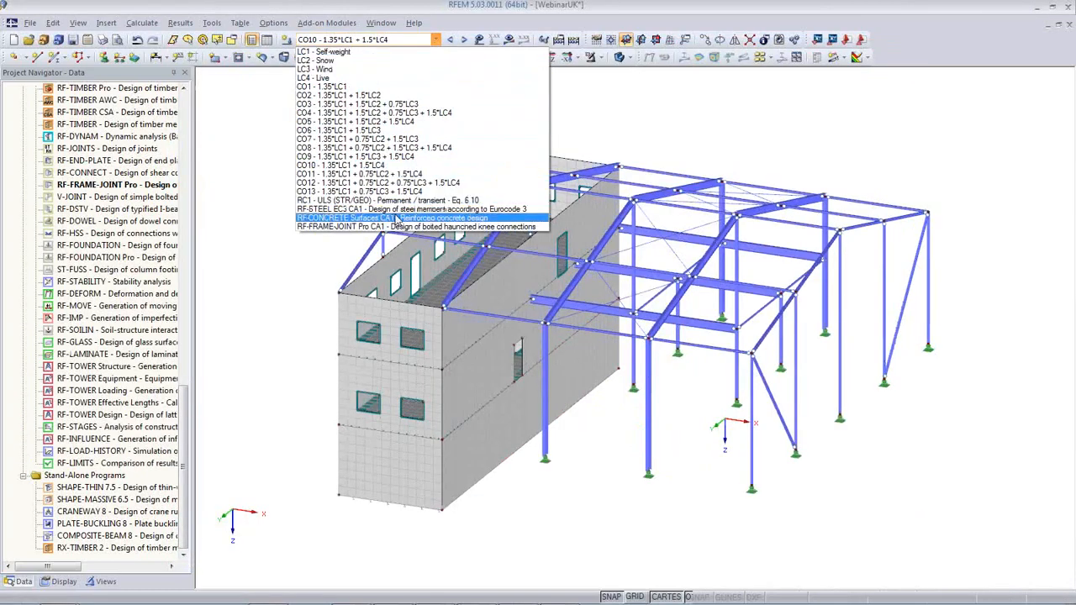
left_click(402, 232)
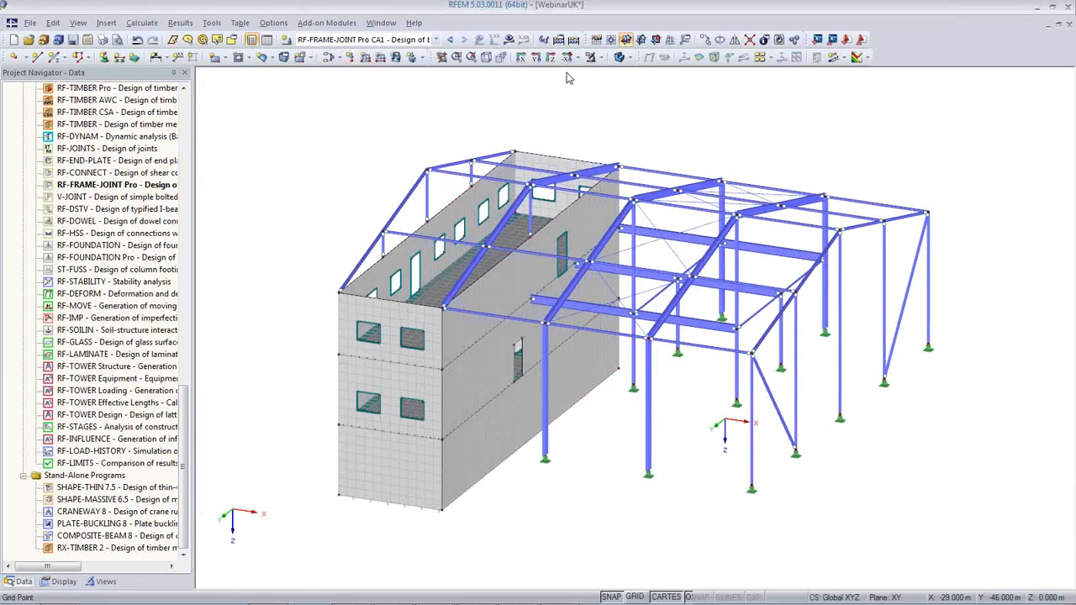
left_click(508, 39)
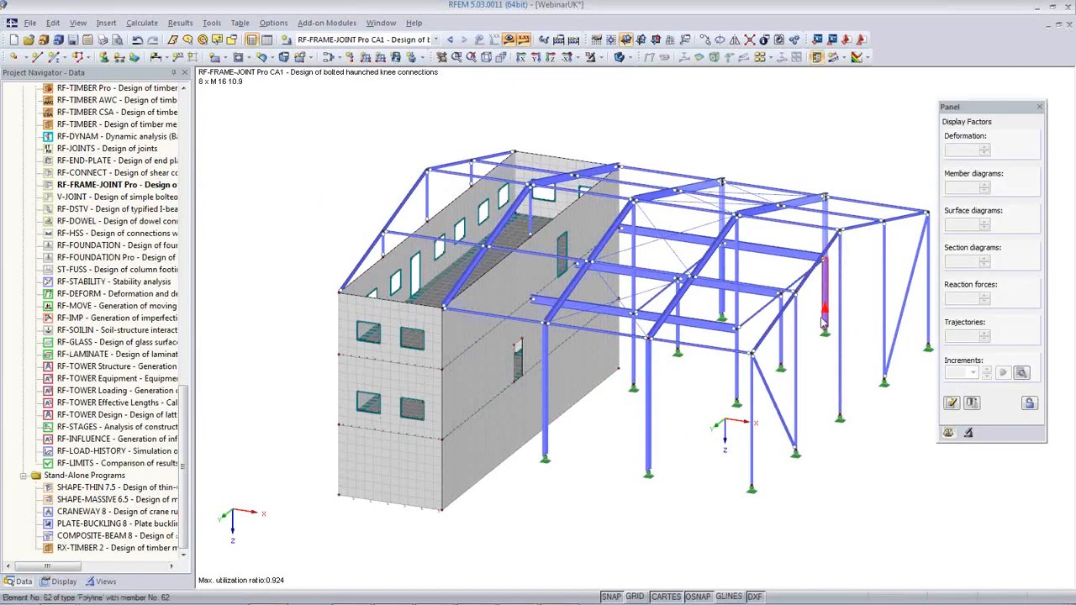
middle_click_drag(811, 328, 685, 377)
scroll(685, 377, "up", 10)
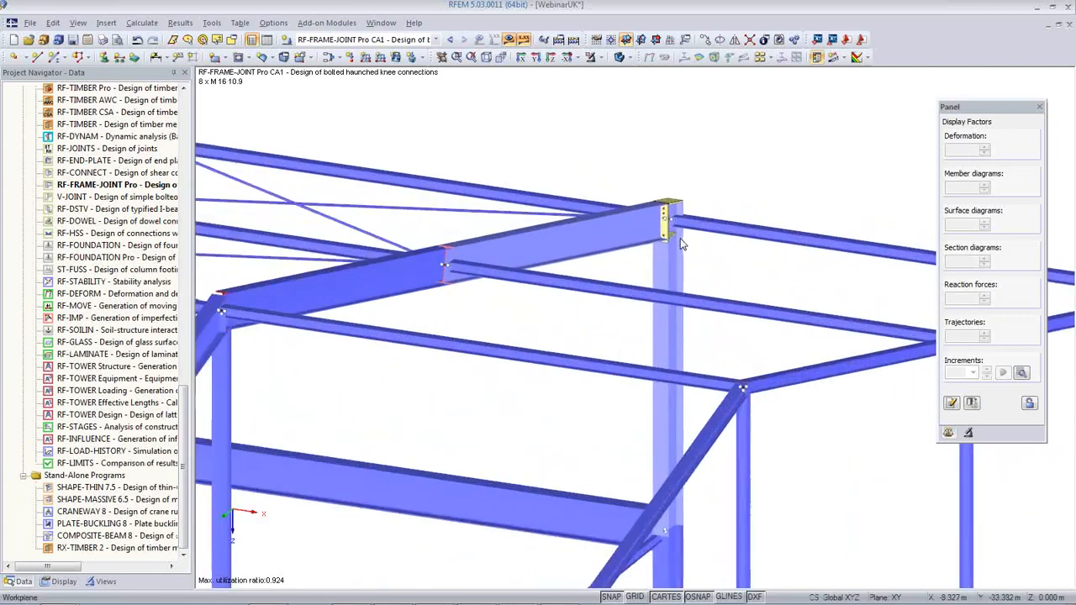
scroll(679, 239, "up", 5)
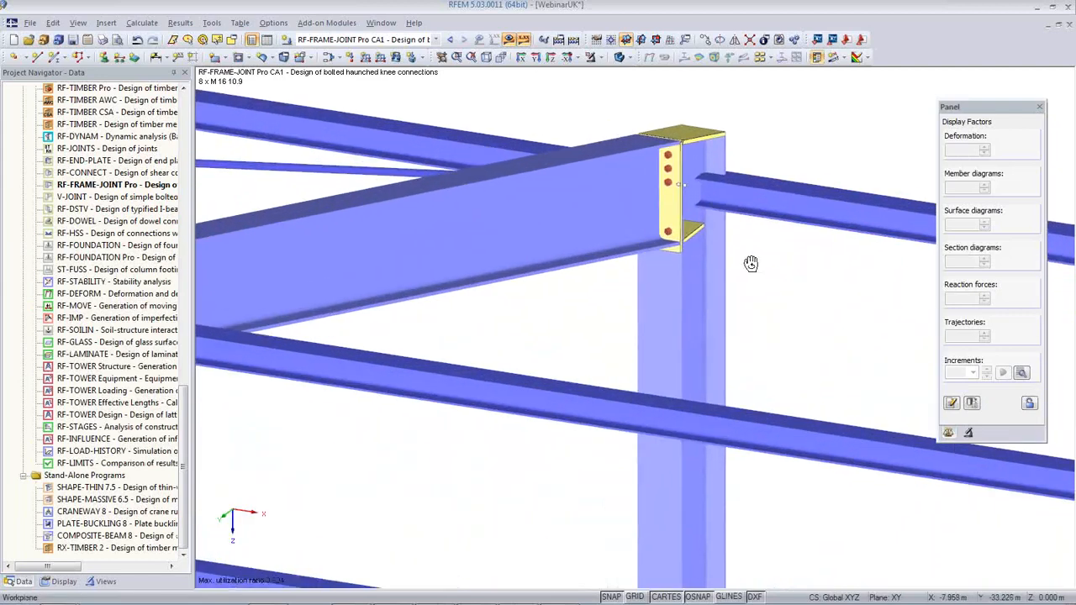
Step: Inspect the designed bolted knee joints on the frames from close up, then view the whole steel and concrete structure
middle_click_drag(742, 263, 577, 291, "ctrl")
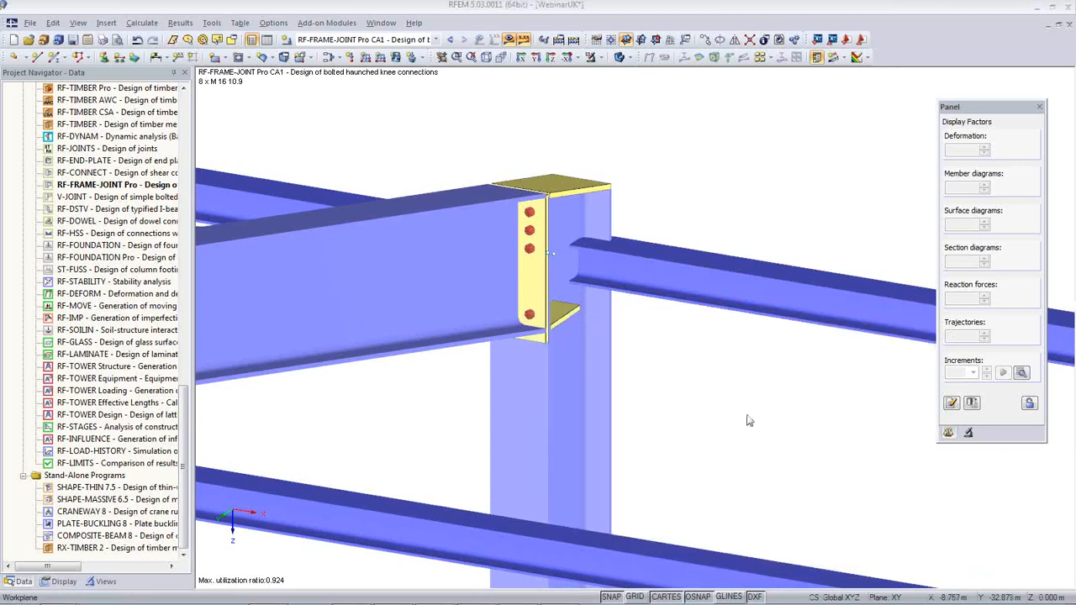
middle_click_drag(747, 420, 721, 270, "ctrl")
scroll(683, 389, "down", 2)
scroll(684, 386, "down", 6)
scroll(721, 270, "down", 1)
scroll(720, 270, "down", 1)
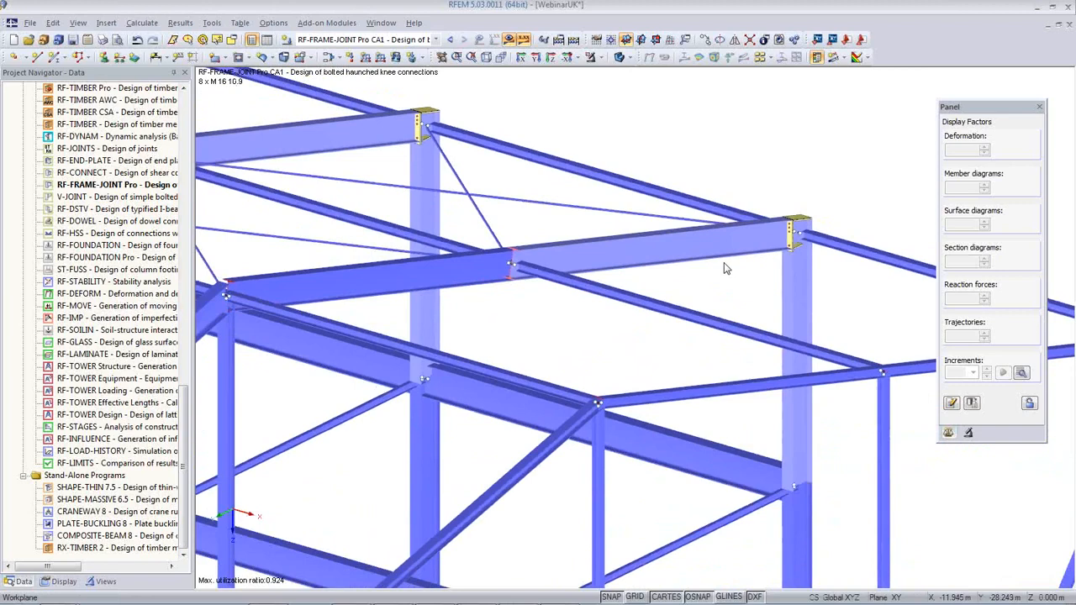
middle_click_drag(655, 331, 624, 248)
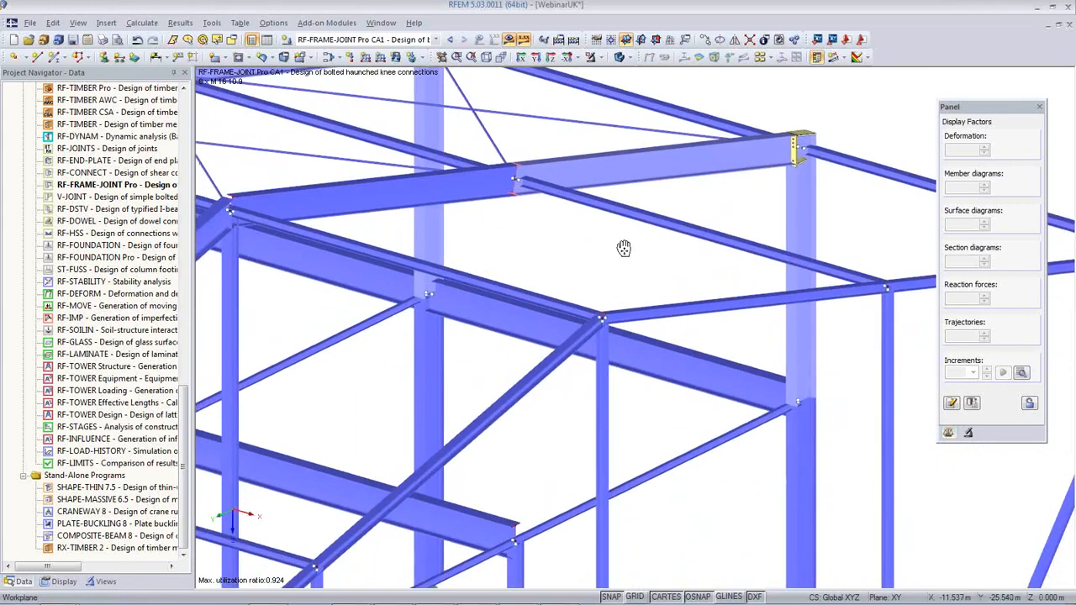
scroll(626, 246, "down", 10)
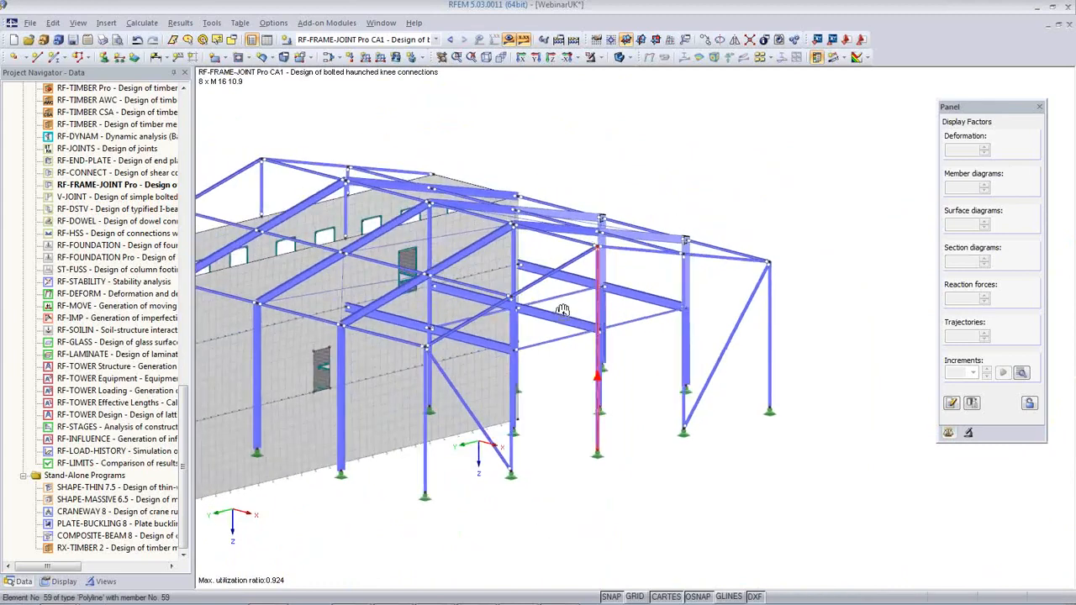
middle_click_drag(562, 310, 611, 322, "ctrl")
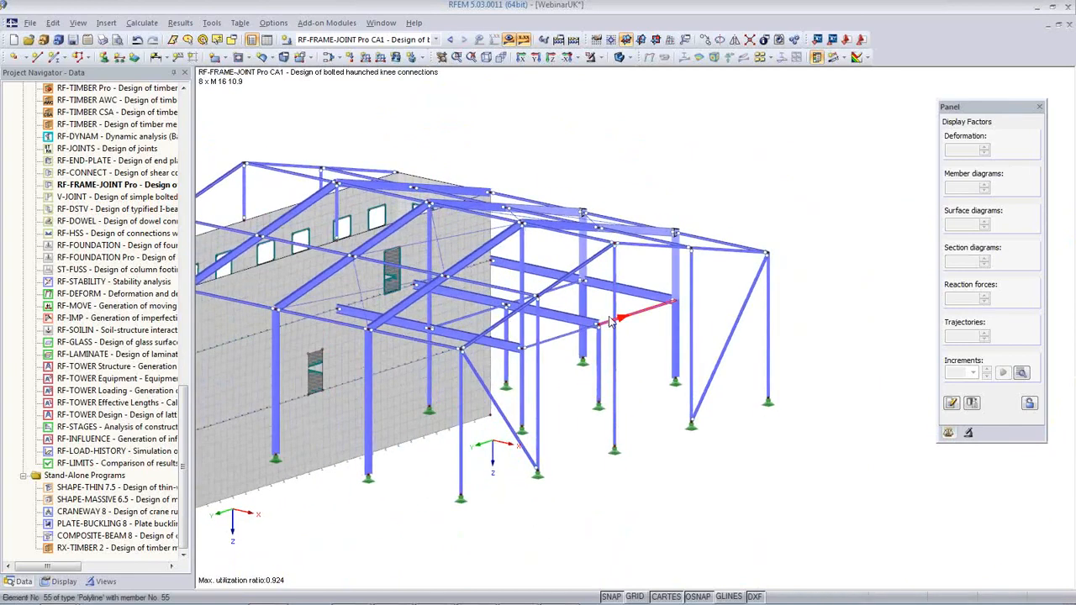
middle_click_drag(644, 463, 596, 483, "ctrl")
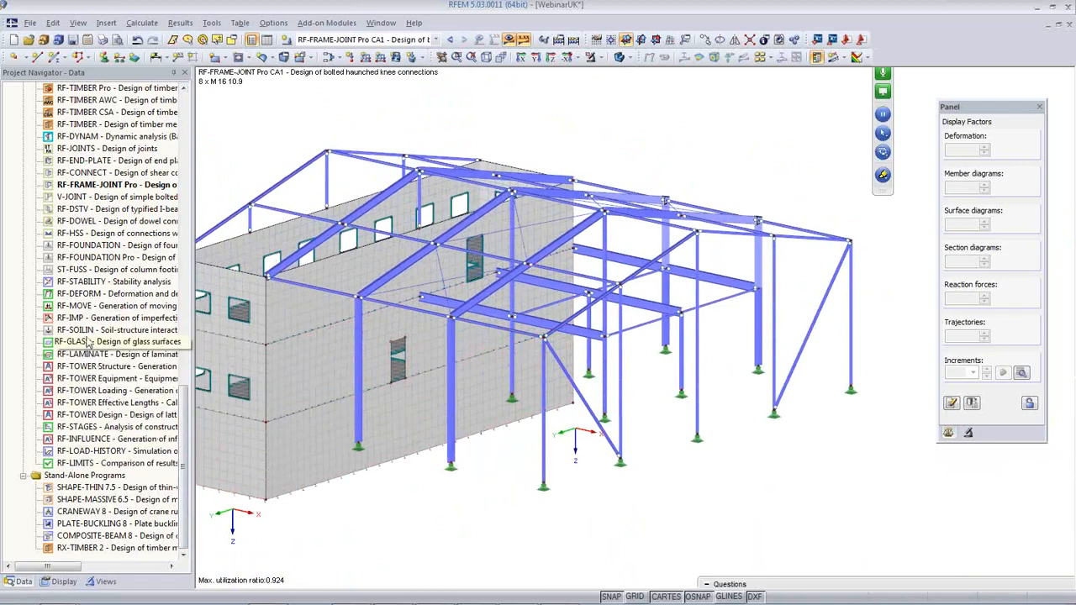
Step: Run an RF-STABILITY eigenvalue analysis with load combination CO4 - 1.35*LC1 + 1.5*LC2 + 0.75*LC3 + 1.5*LC4
left_click(86, 285)
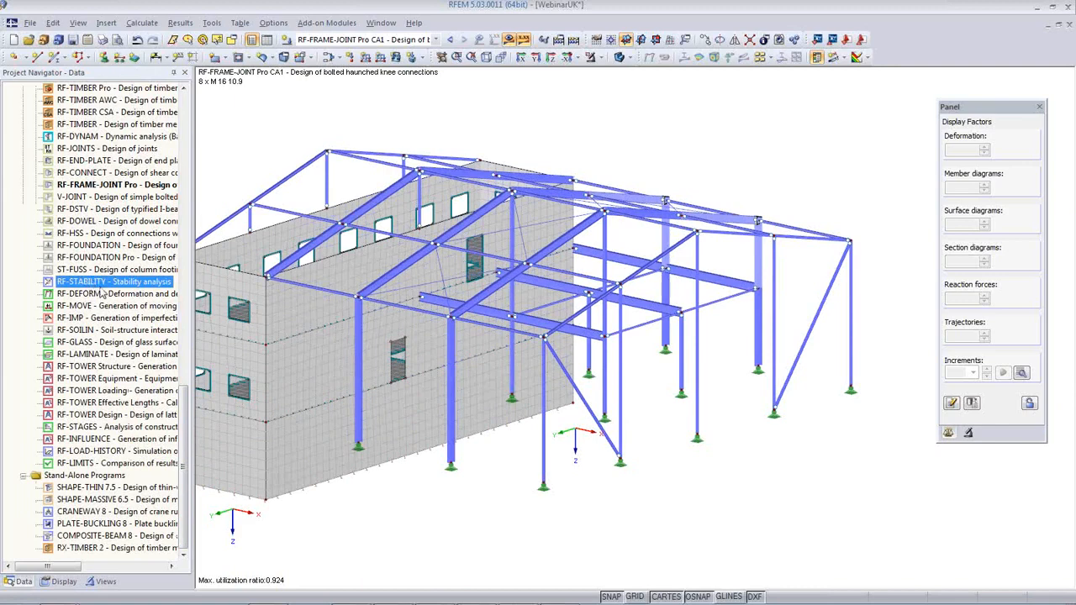
double_click(102, 282)
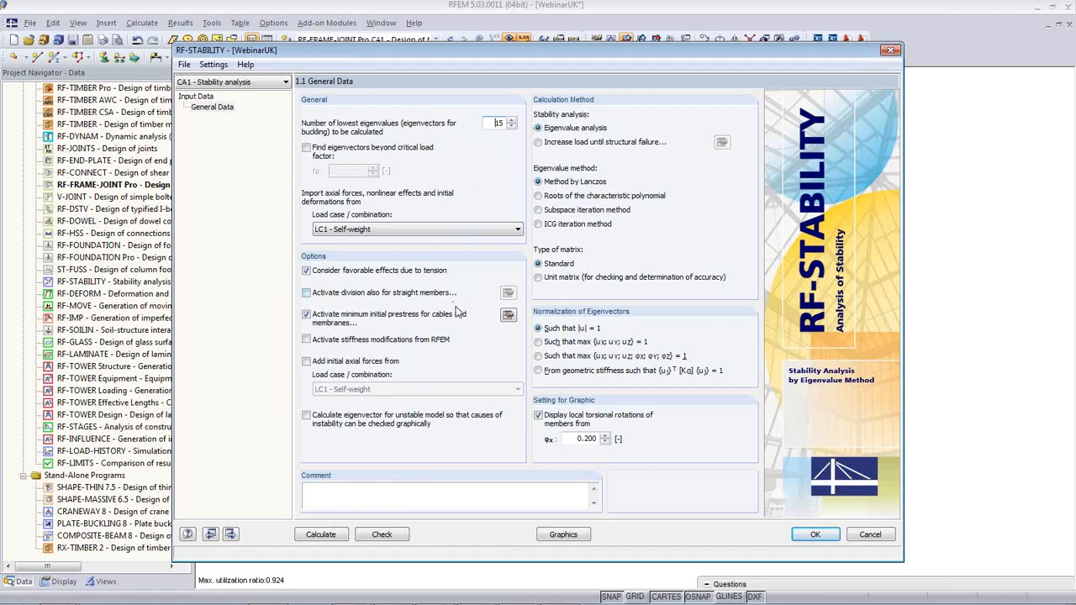
left_click(418, 229)
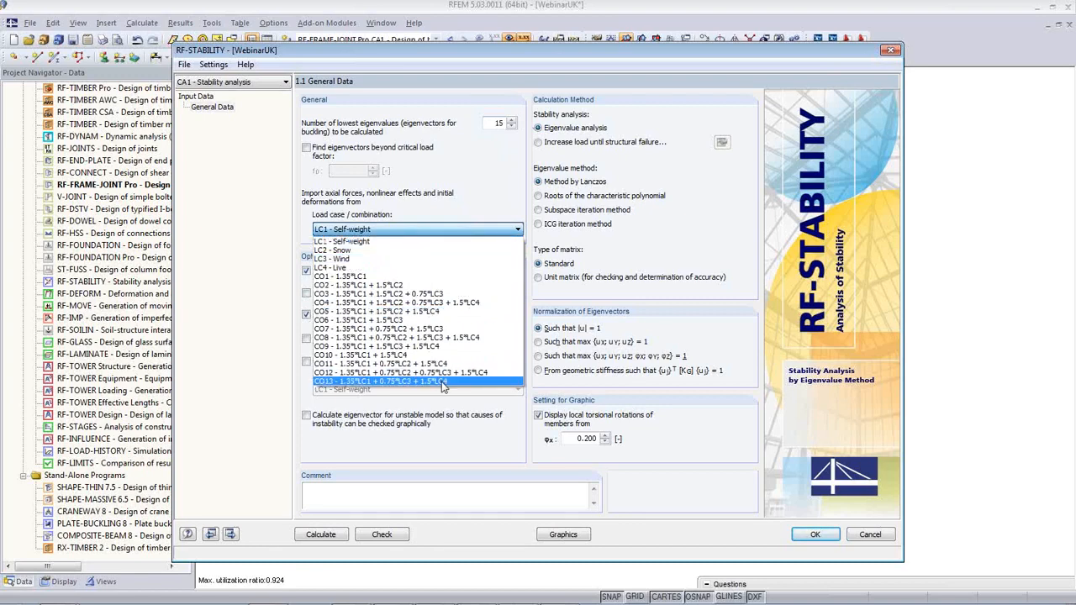
left_click(449, 304)
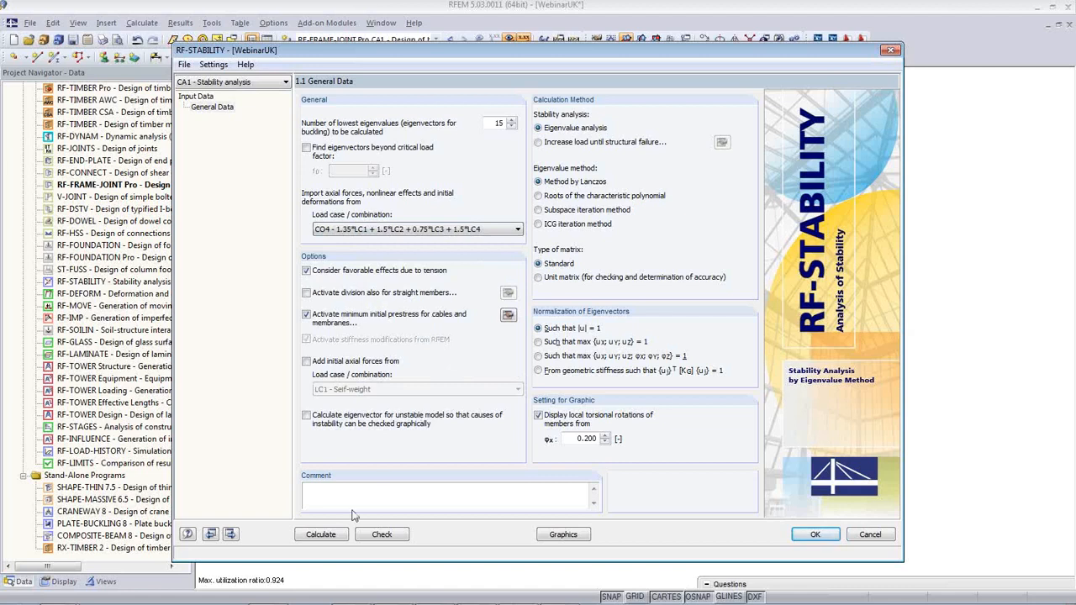
left_click(330, 539)
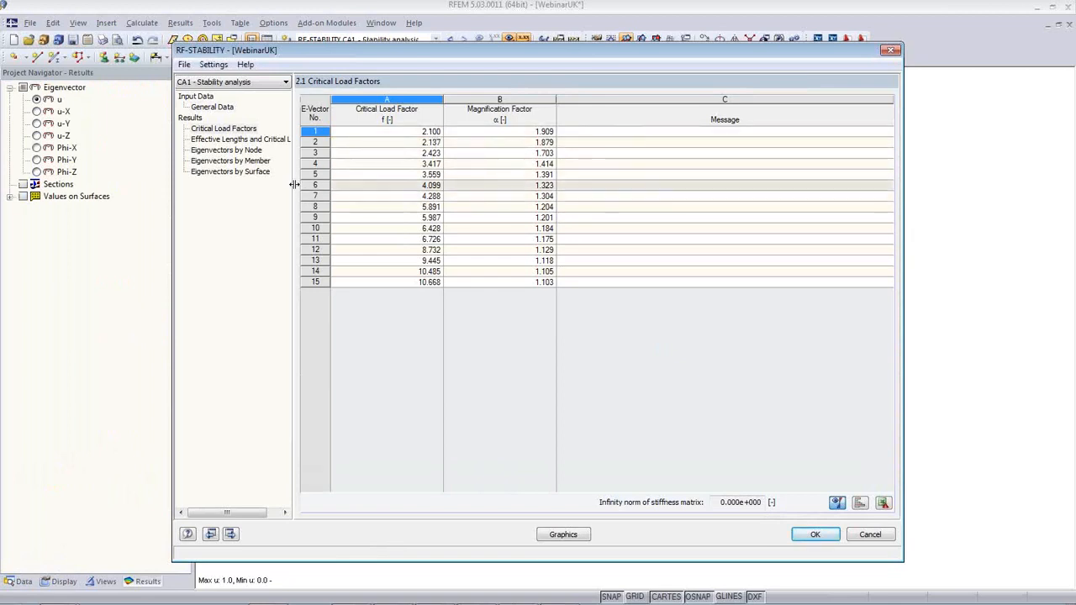
Step: View the effective lengths and critical loads table, then show the first buckling mode on the model
left_click(242, 141)
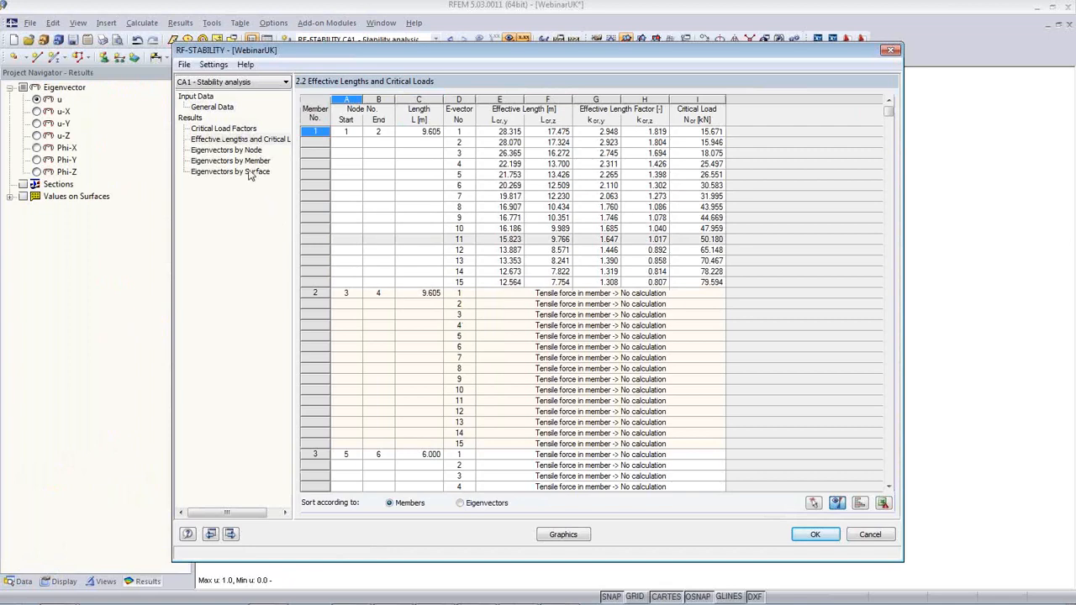
left_click(587, 541)
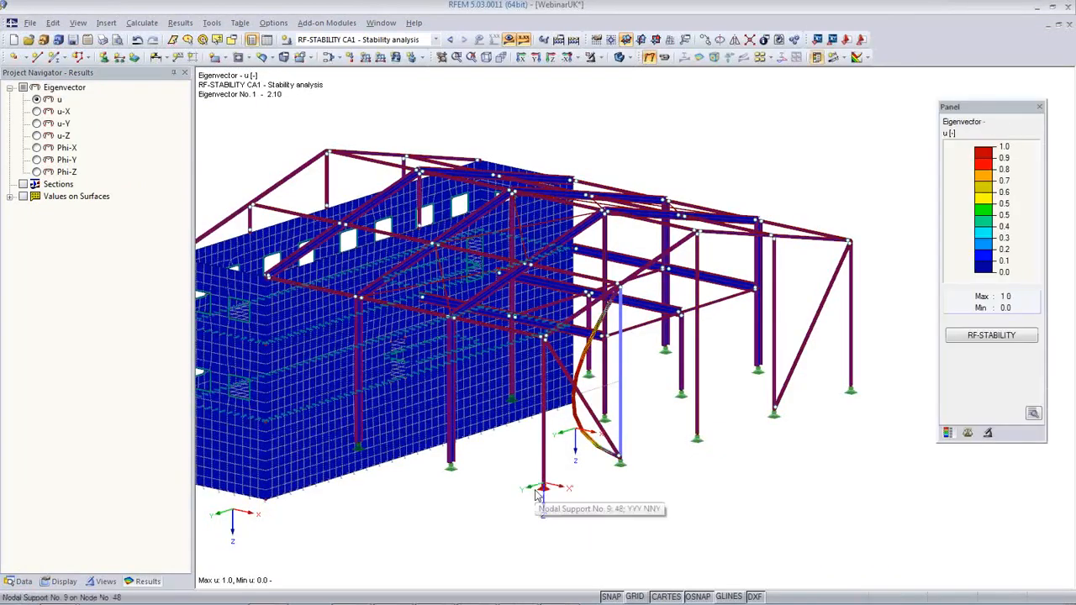
middle_click_drag(493, 514, 906, 479)
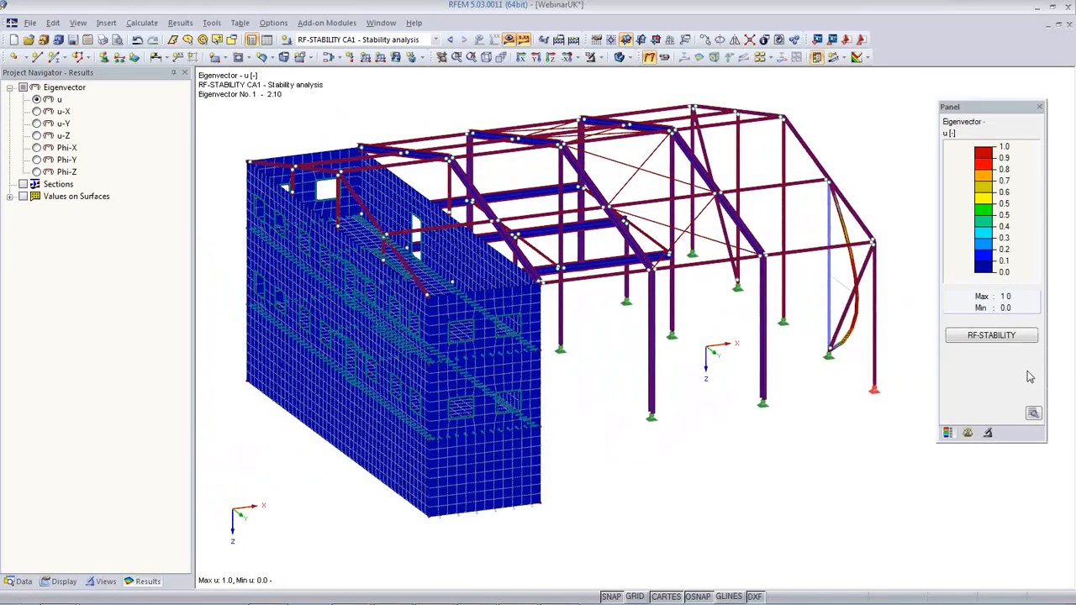
Step: Step through the buckling modes from eigenvector 2 to 5 and examine the fifth mode shape of the frames
left_click(988, 432)
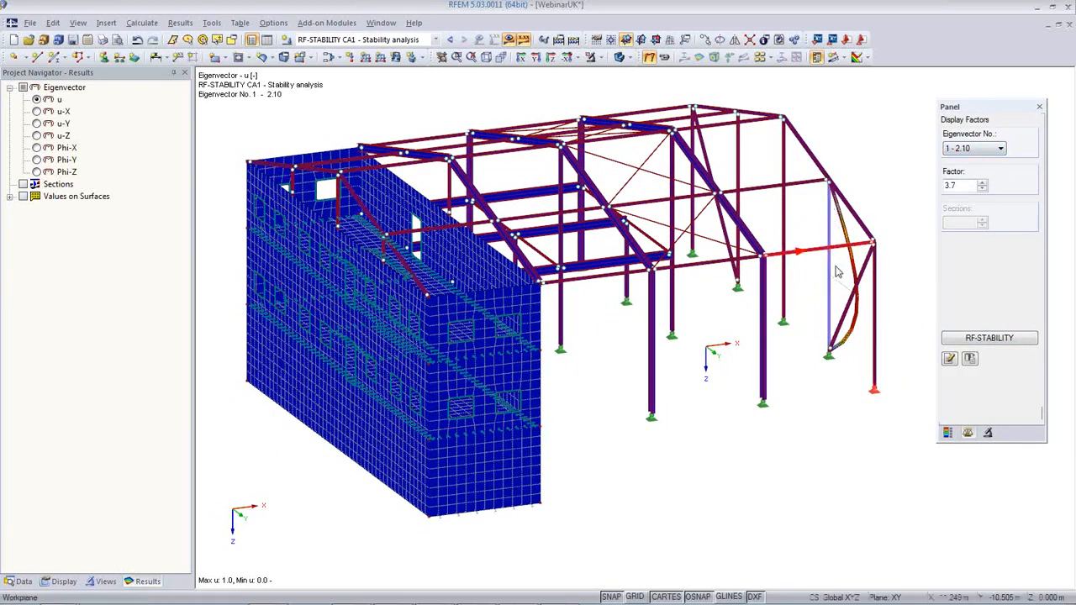
left_click(980, 153)
left_click(966, 175)
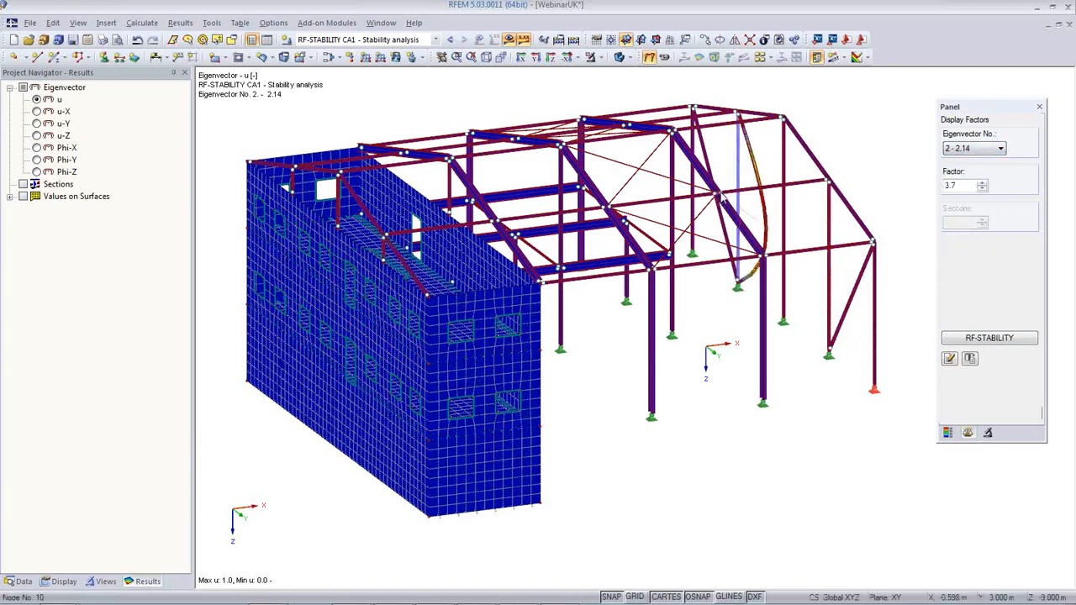
key("Down")
key("Down")
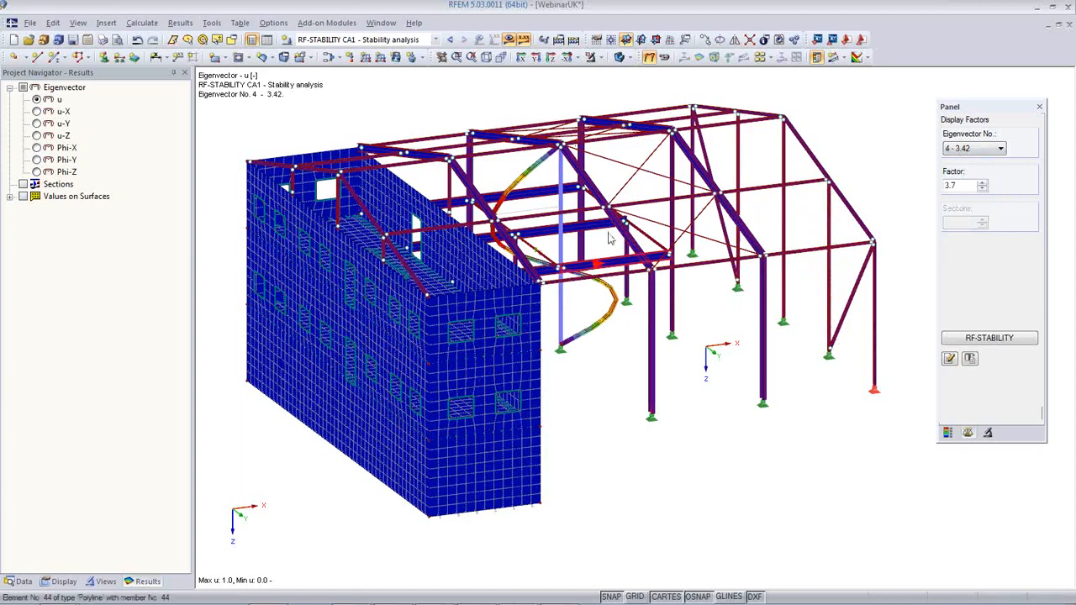
key("Down")
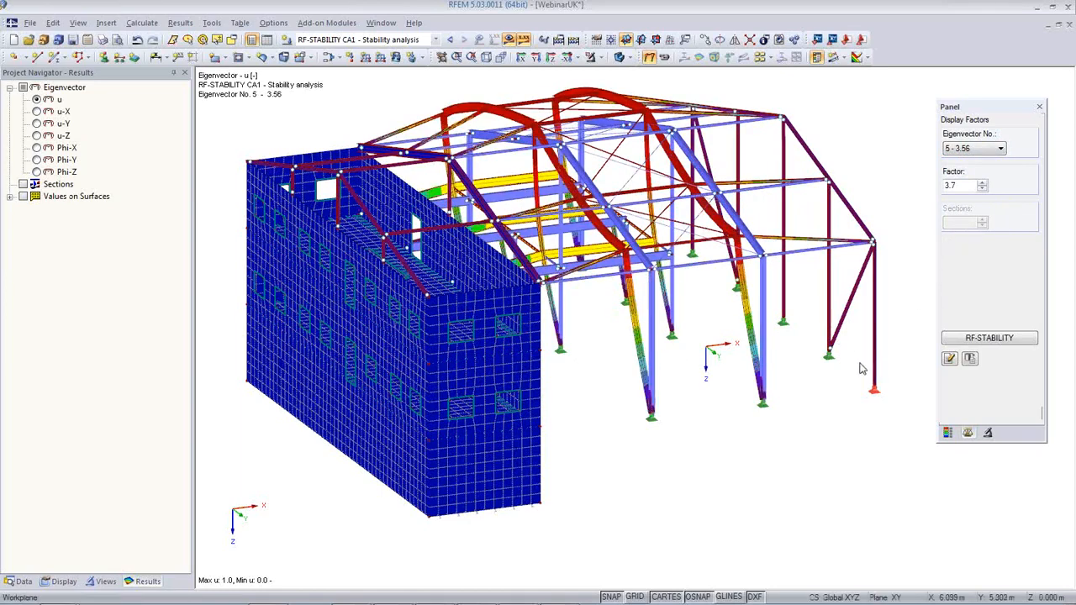
middle_click_drag(828, 402, 468, 413, "ctrl")
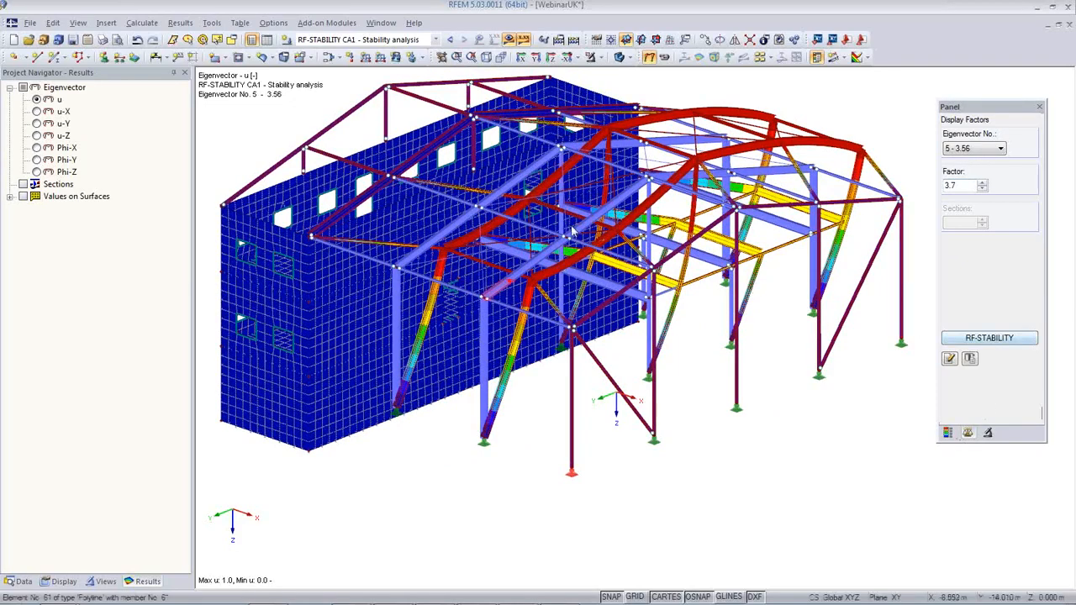
Step: Reopen the RF-STABILITY results and find the effective lengths of column member 63 by picking it in the model
left_click(998, 339)
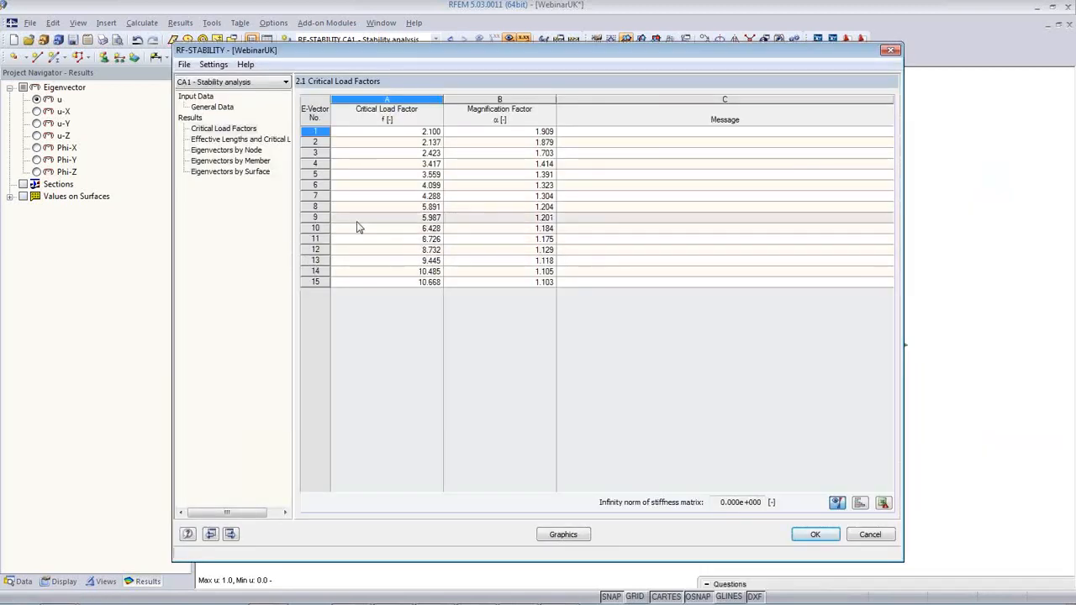
left_click(241, 140)
left_click_drag(472, 51, 400, 106)
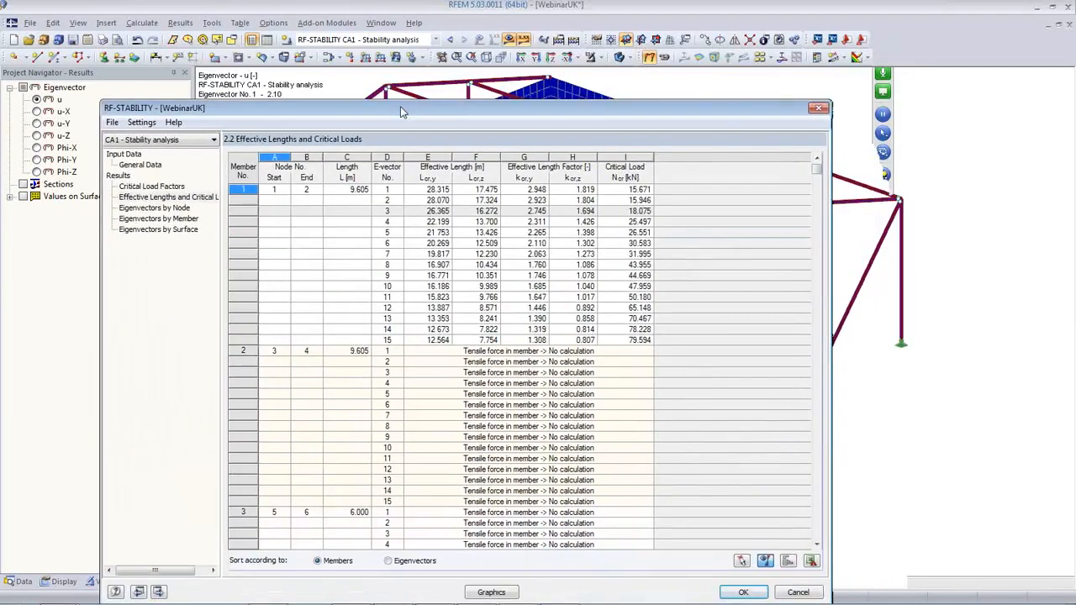
left_click(742, 561)
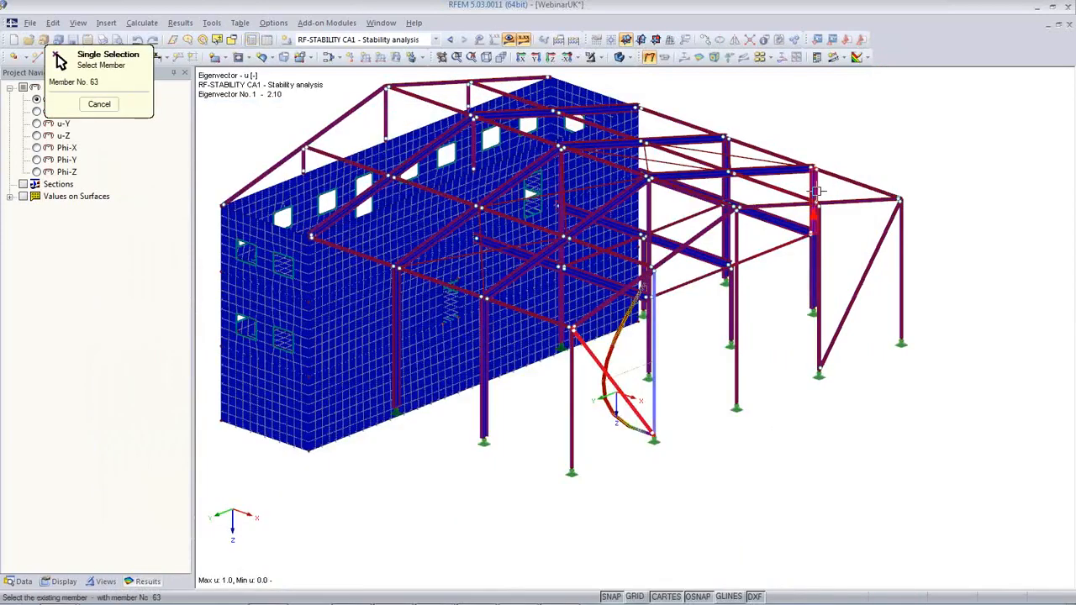
left_click(815, 191)
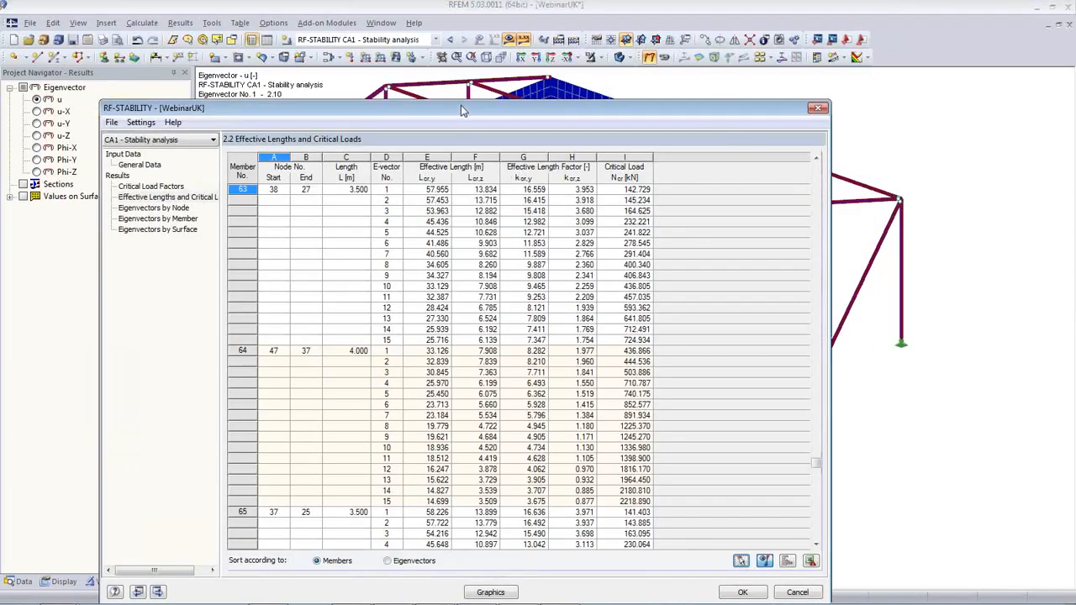
Step: Show eigenvector 5 for member 63 alongside its effective lengths, then close RF-STABILITY with OK and view the mode shape
left_click_drag(461, 109, 505, 308)
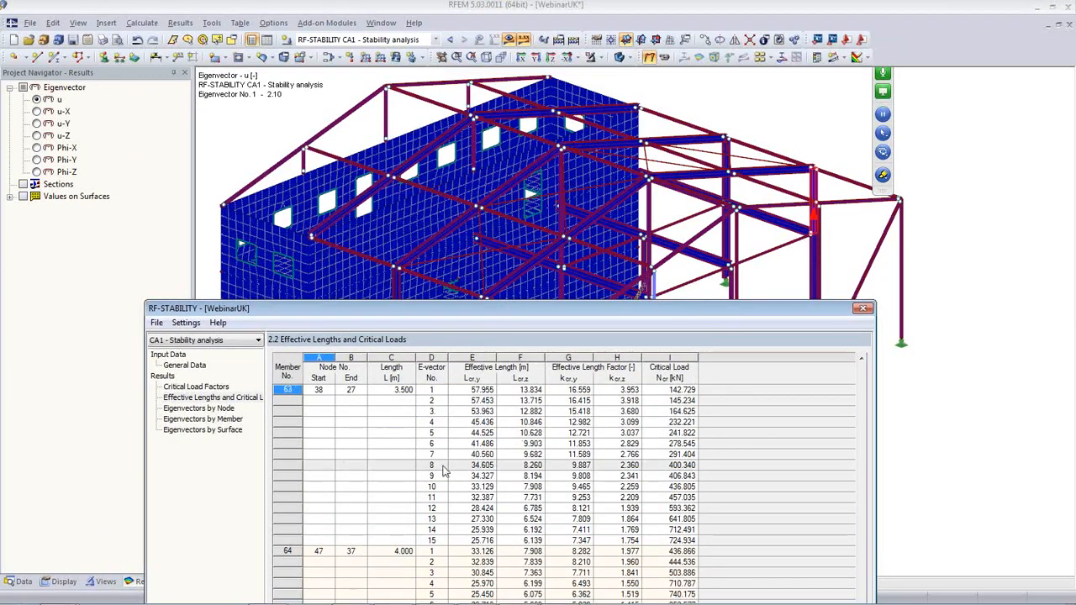
left_click(459, 434)
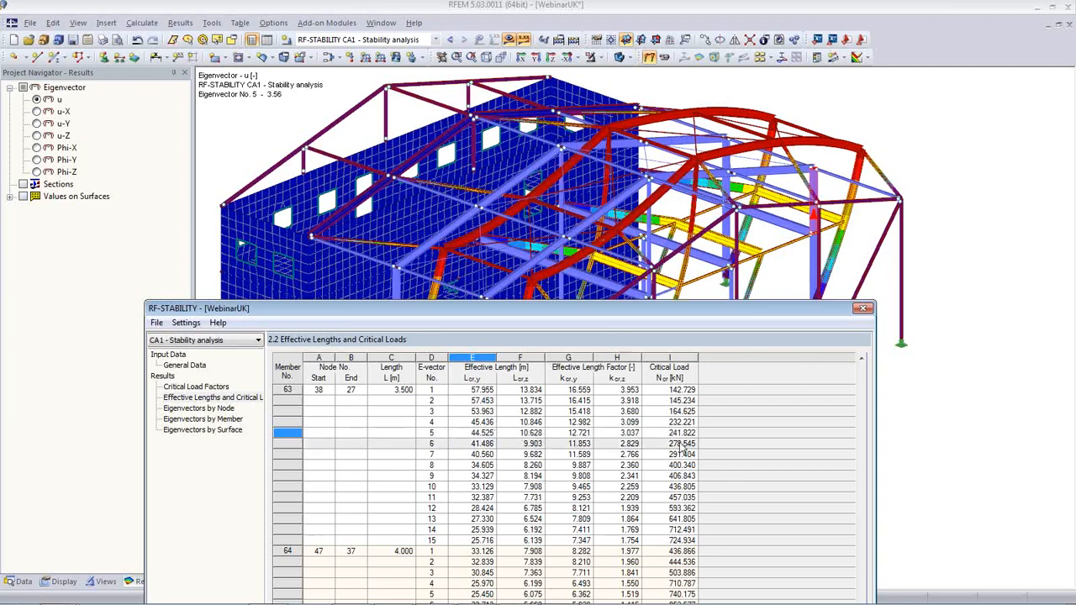
left_click_drag(606, 309, 575, 94)
left_click(756, 578)
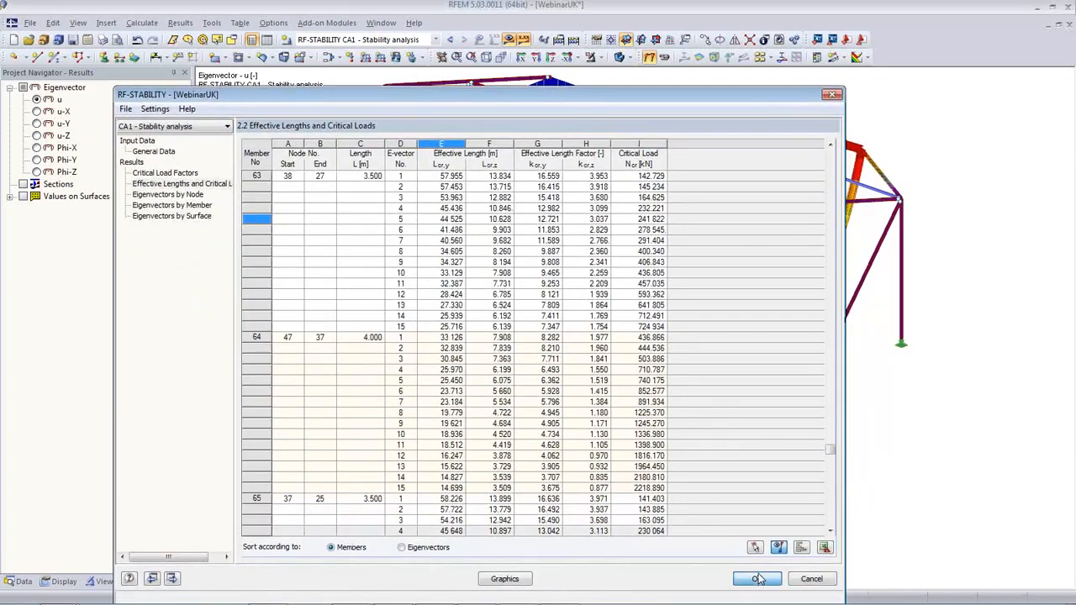
middle_click_drag(653, 502, 682, 532, "ctrl")
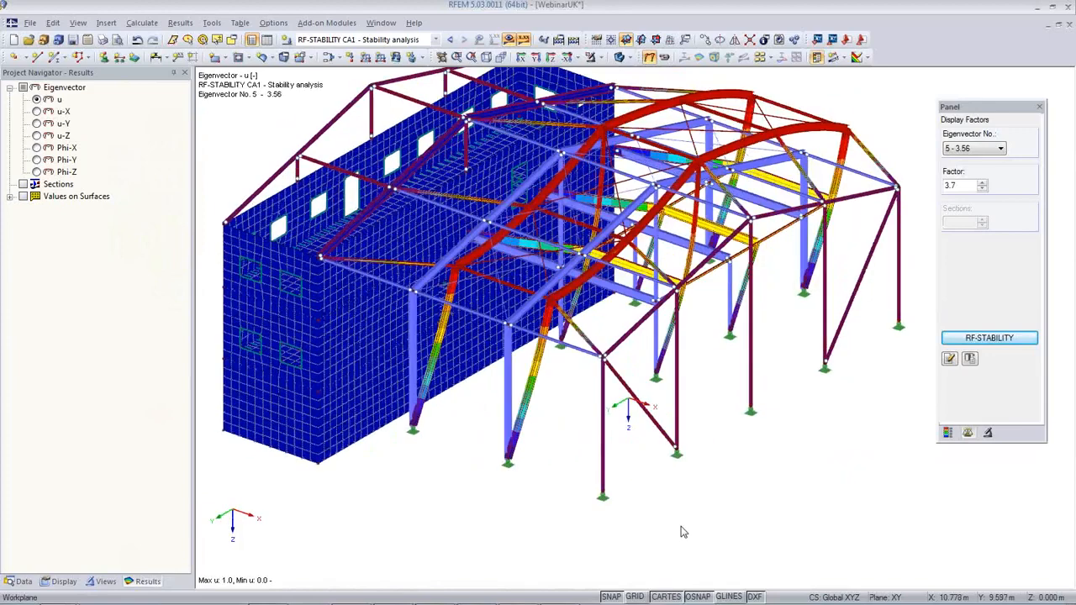
Step: Switch to the PowerPoint presentation, start the slide show and advance to the Canary Wharf Crossrail Station client project
mouse_move(728, 580)
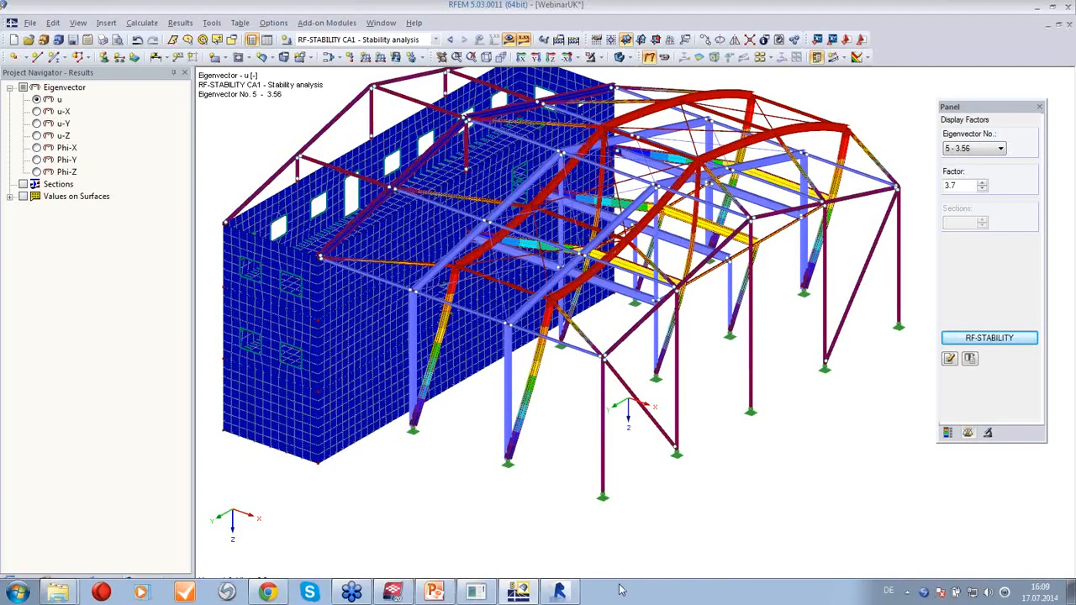
left_click(434, 593)
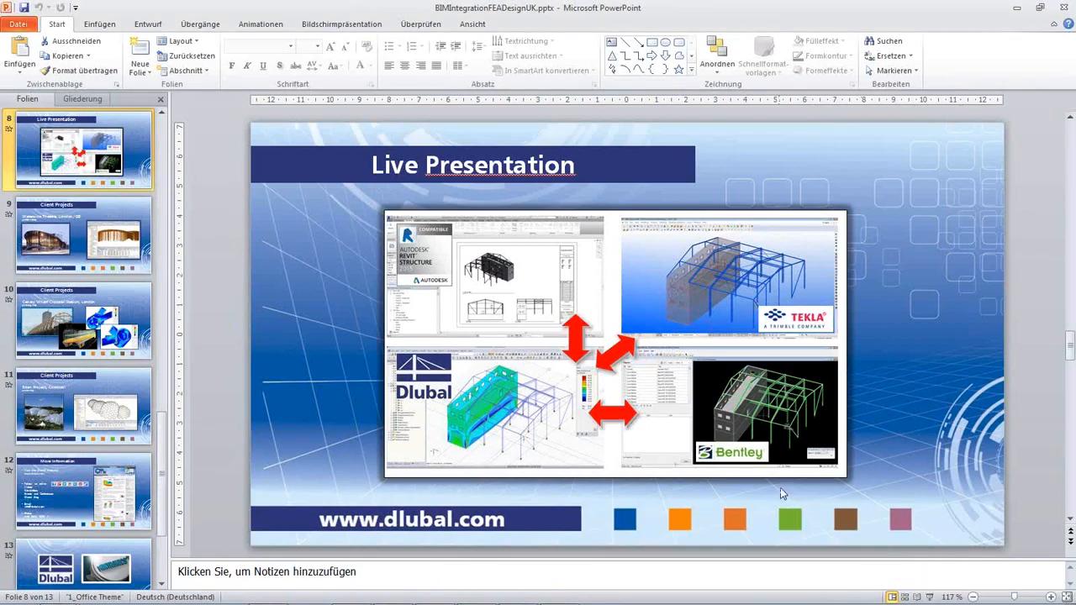
left_click(928, 597)
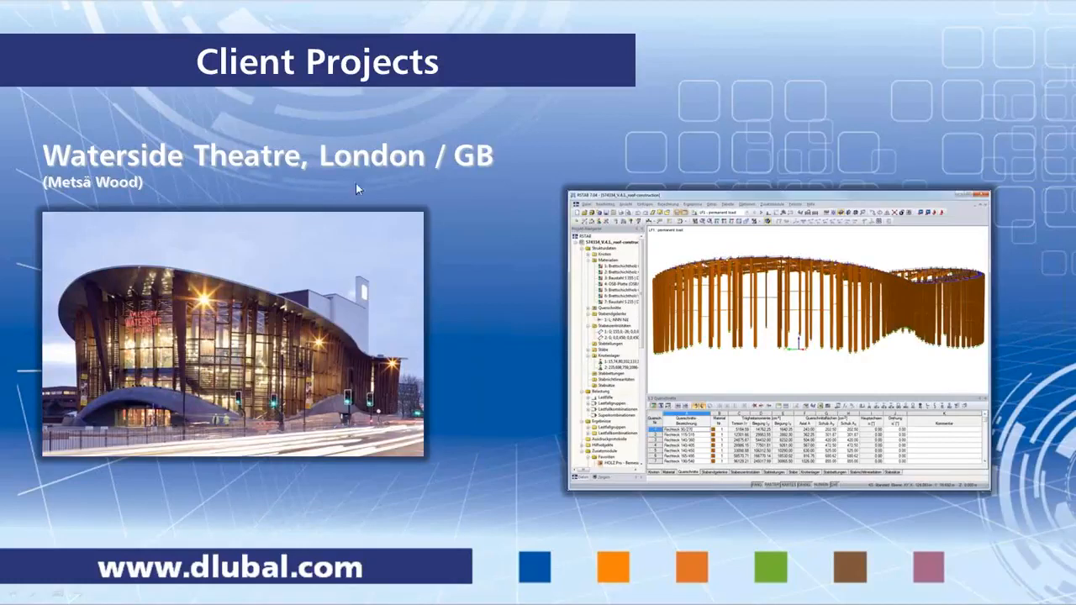
left_click(481, 340)
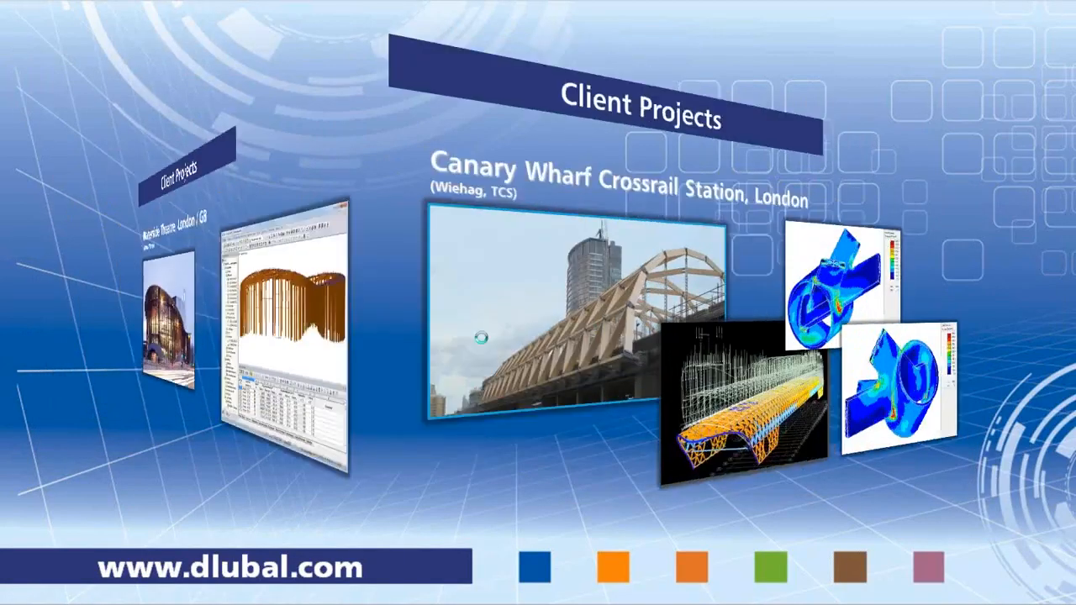